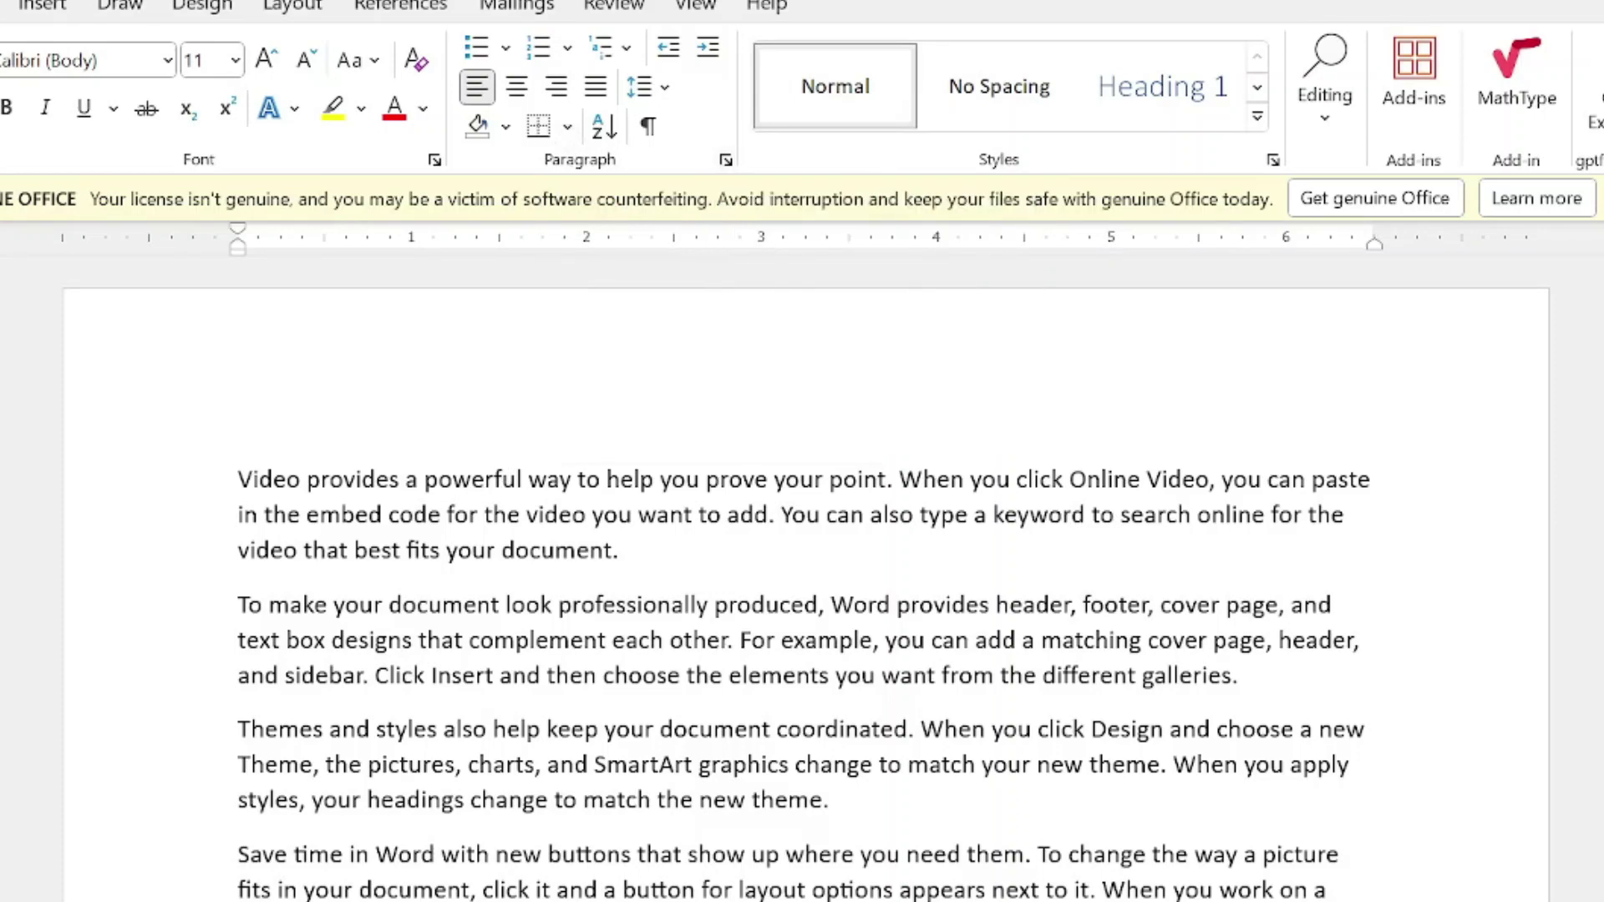
# - Select the first paragraph, undo the accidental text move, and bring up the Borders choices
pyautogui.moveTo(619, 551); pyautogui.dragTo(235, 489)
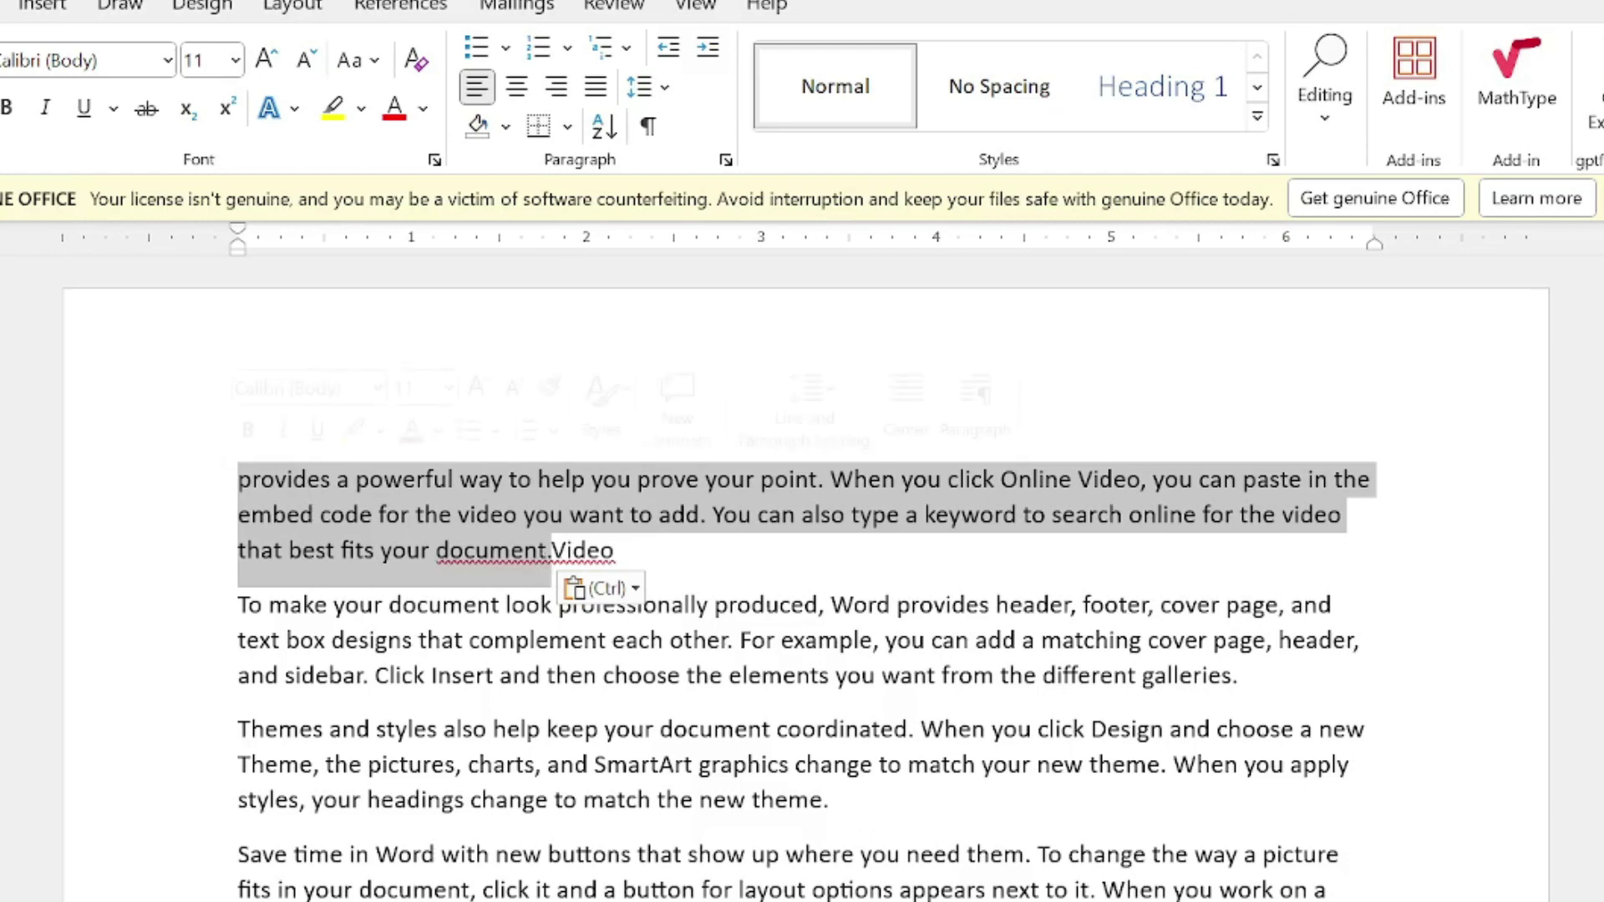
pyautogui.hotkey('ctrl', 'z')
pyautogui.hotkey('ctrl', 'z')
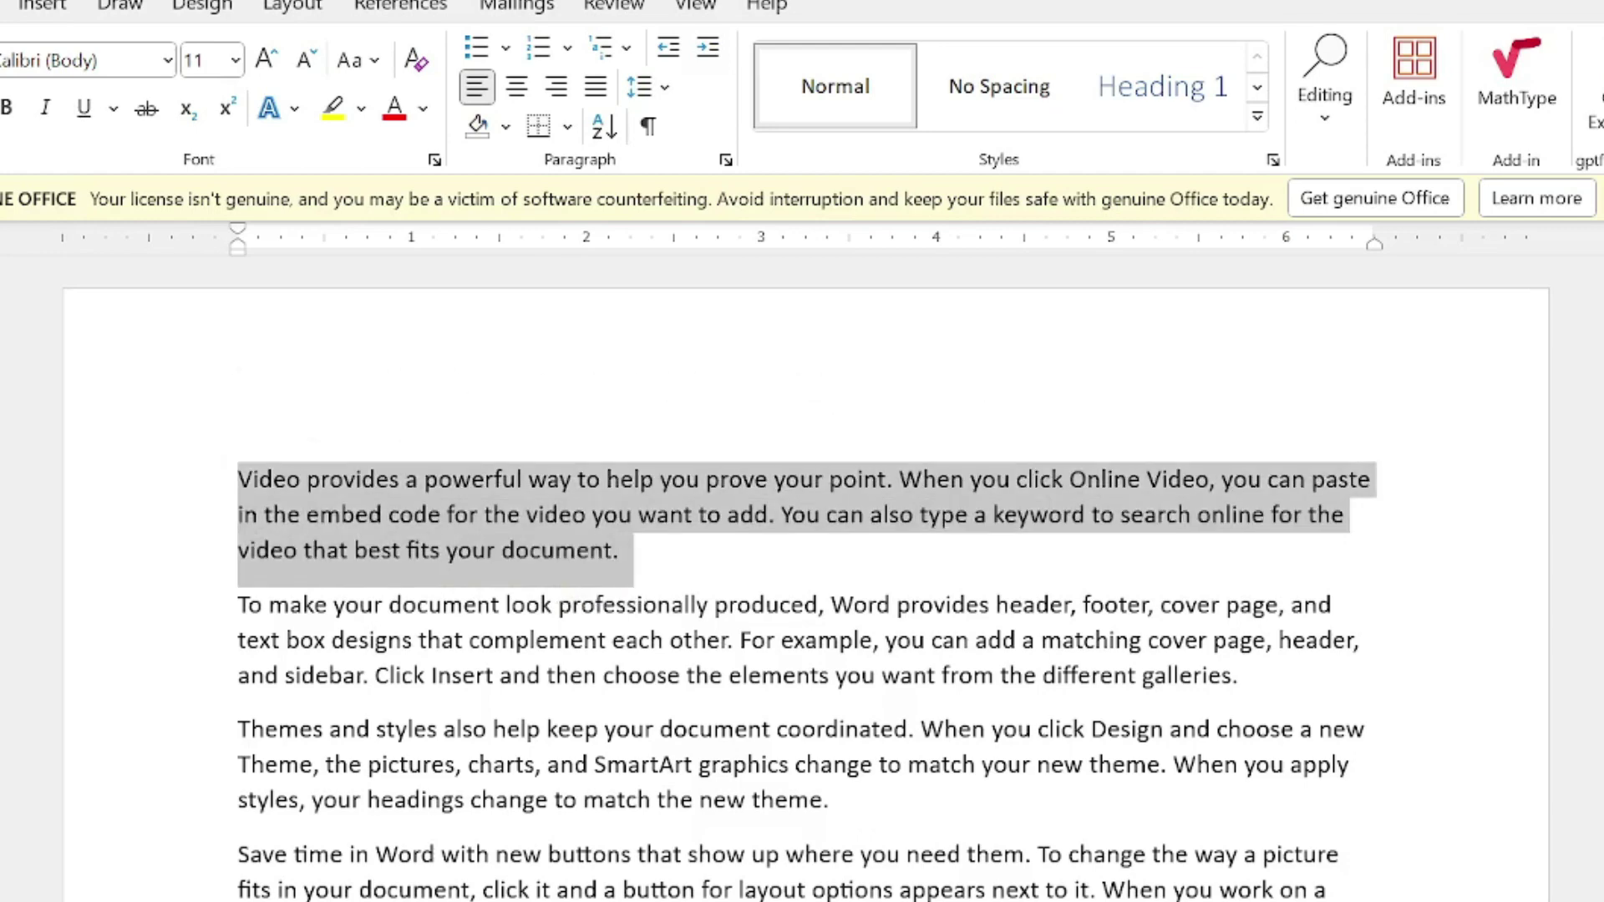
pyautogui.click(567, 128)
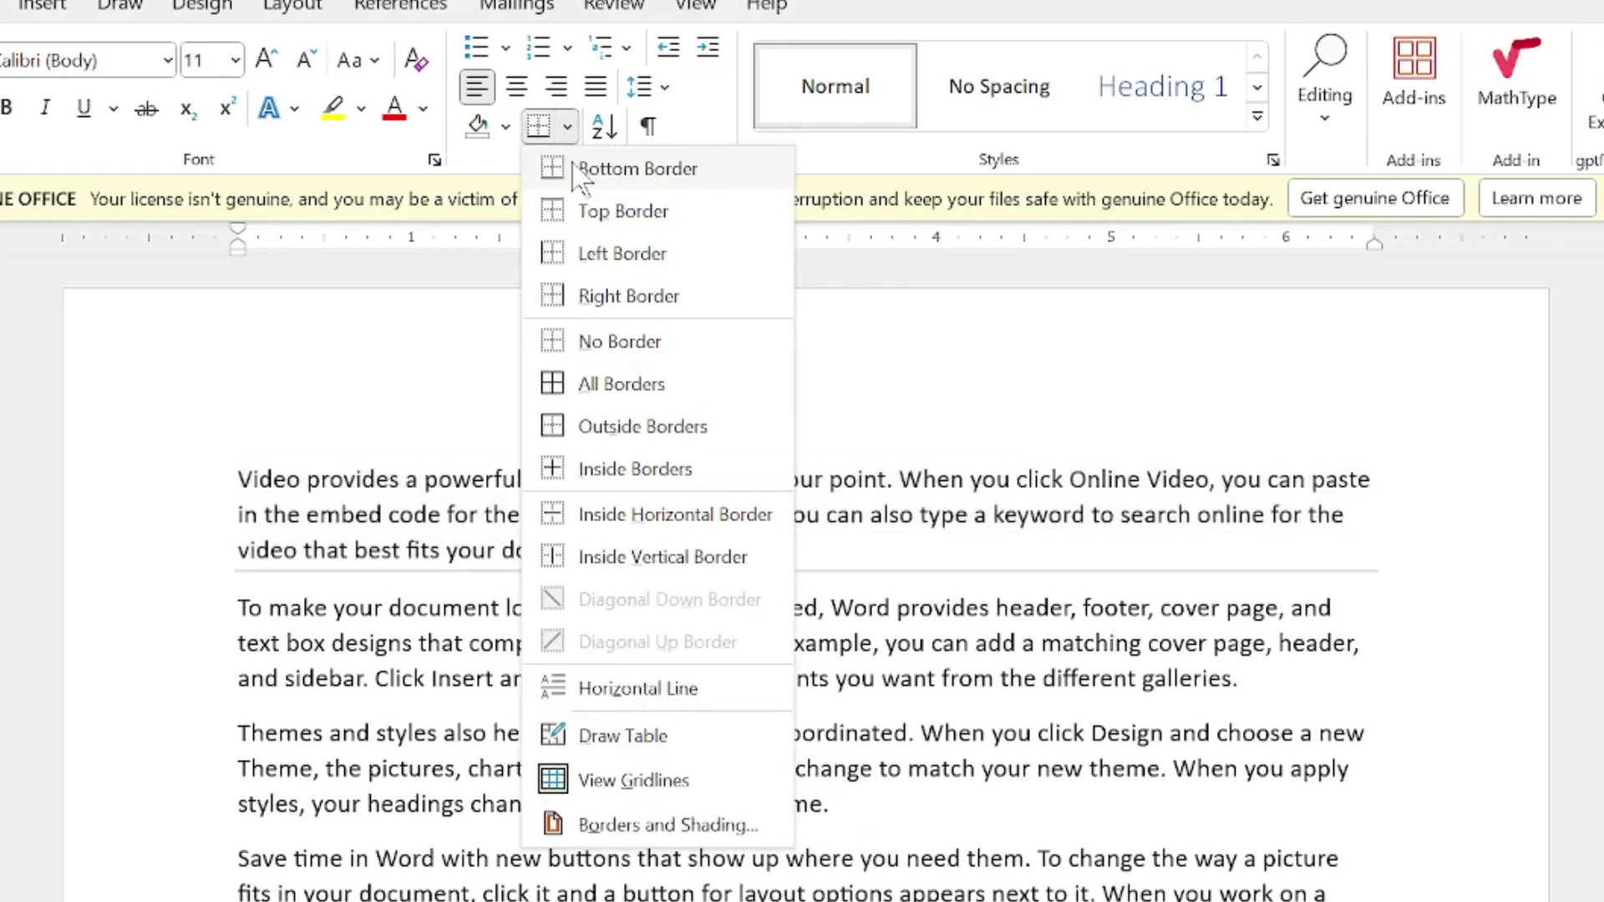
# - Add Bottom, Top, Left and Right borders to the first paragraph one side at a time
pyautogui.click(582, 171)
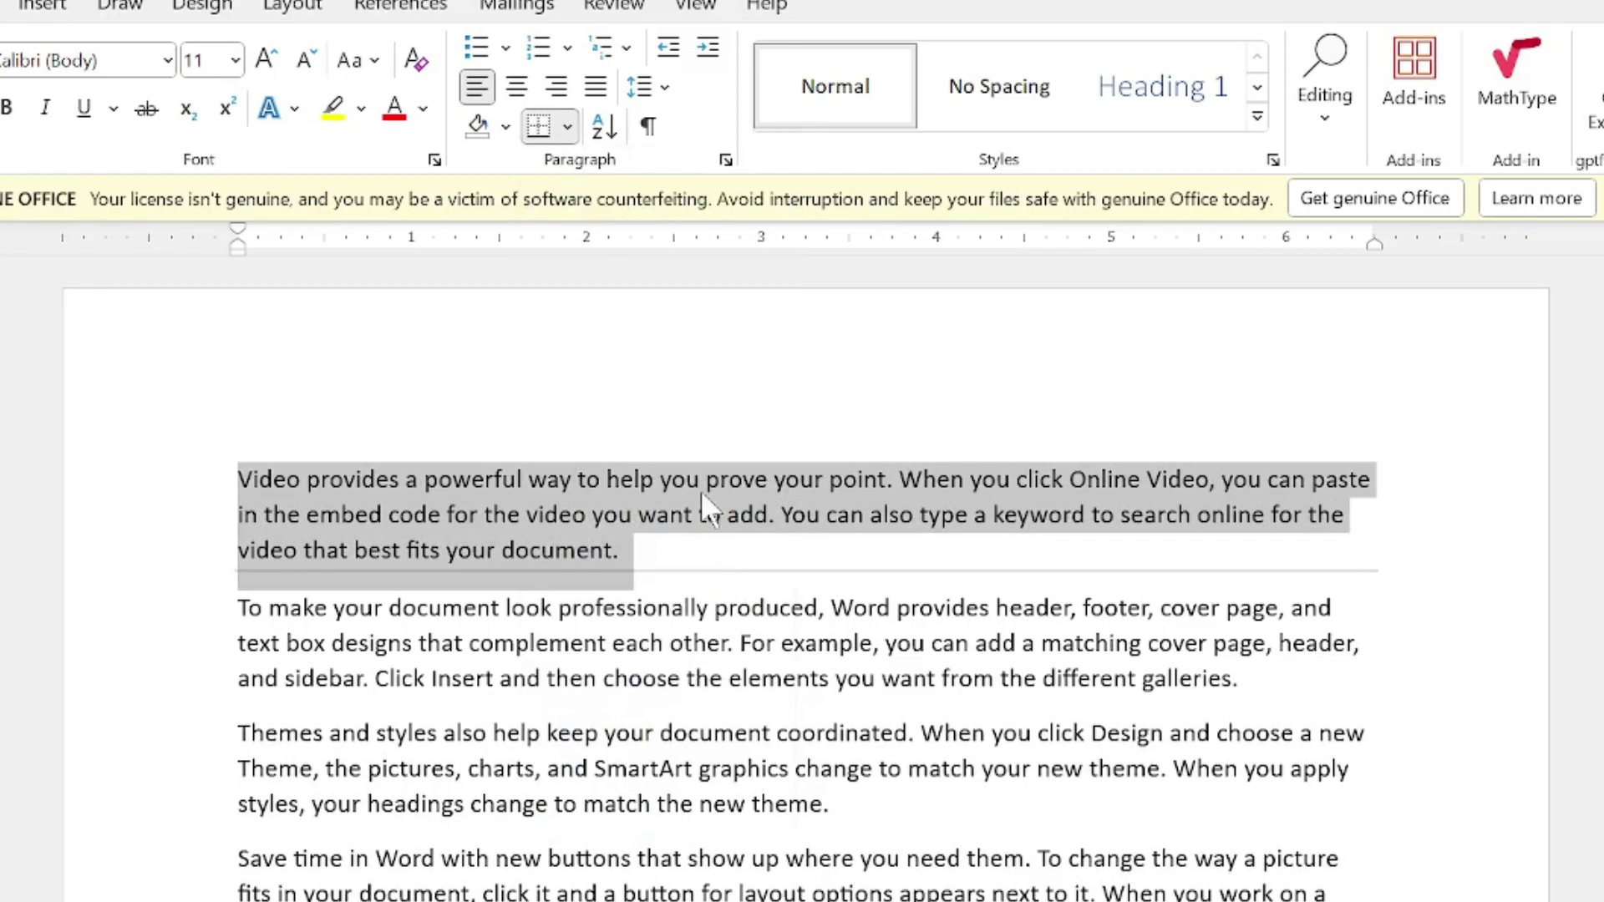
pyautogui.click(568, 128)
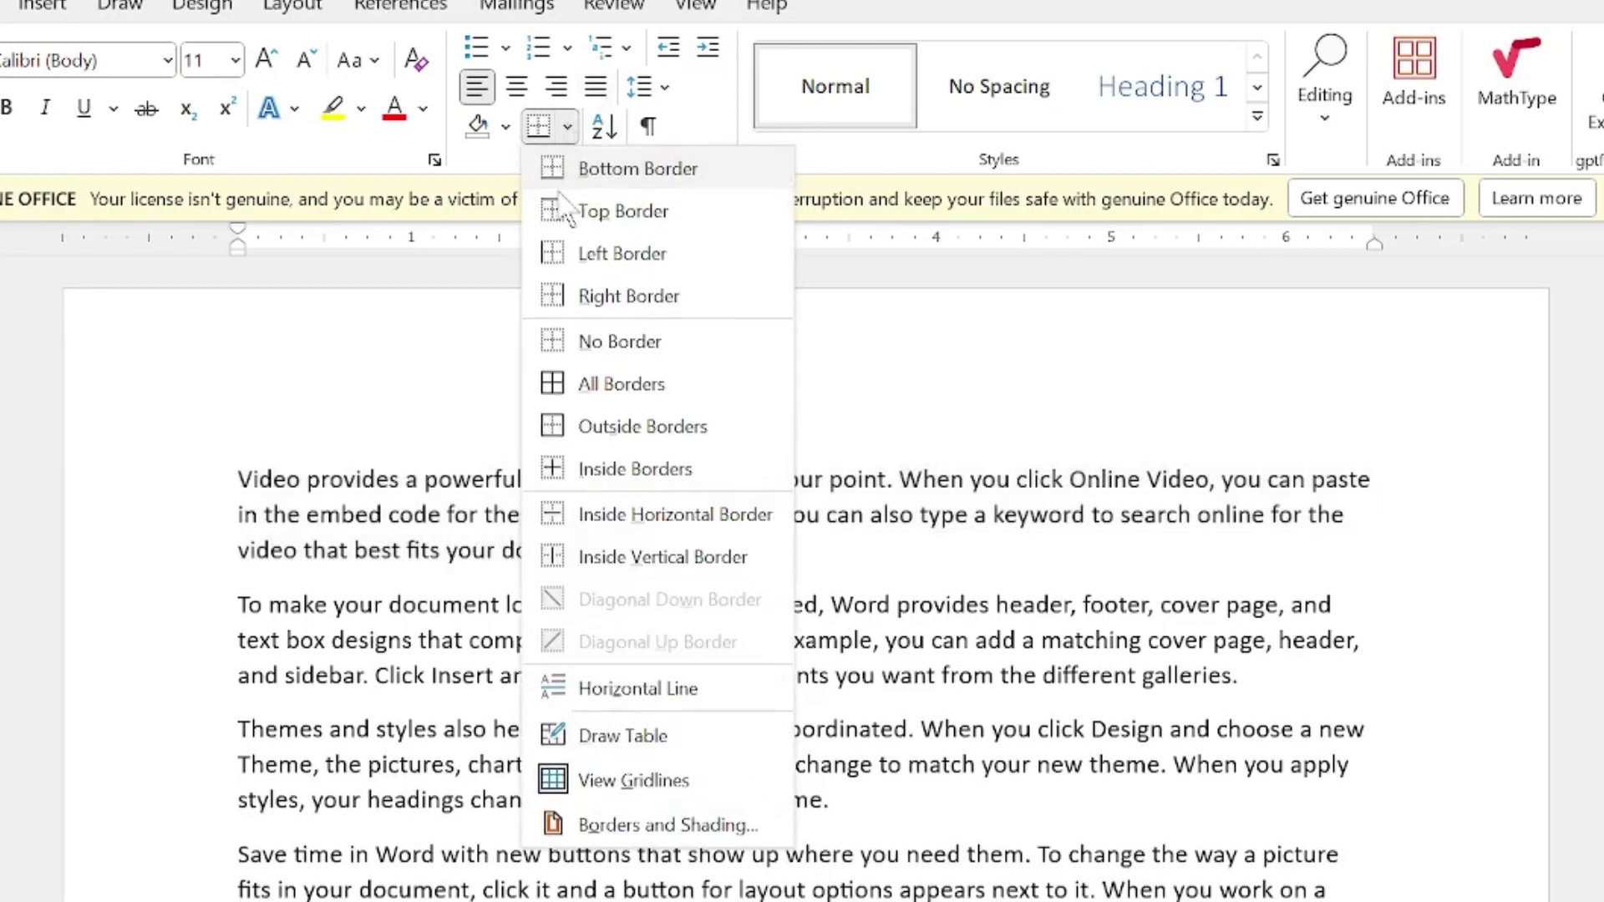
pyautogui.click(568, 213)
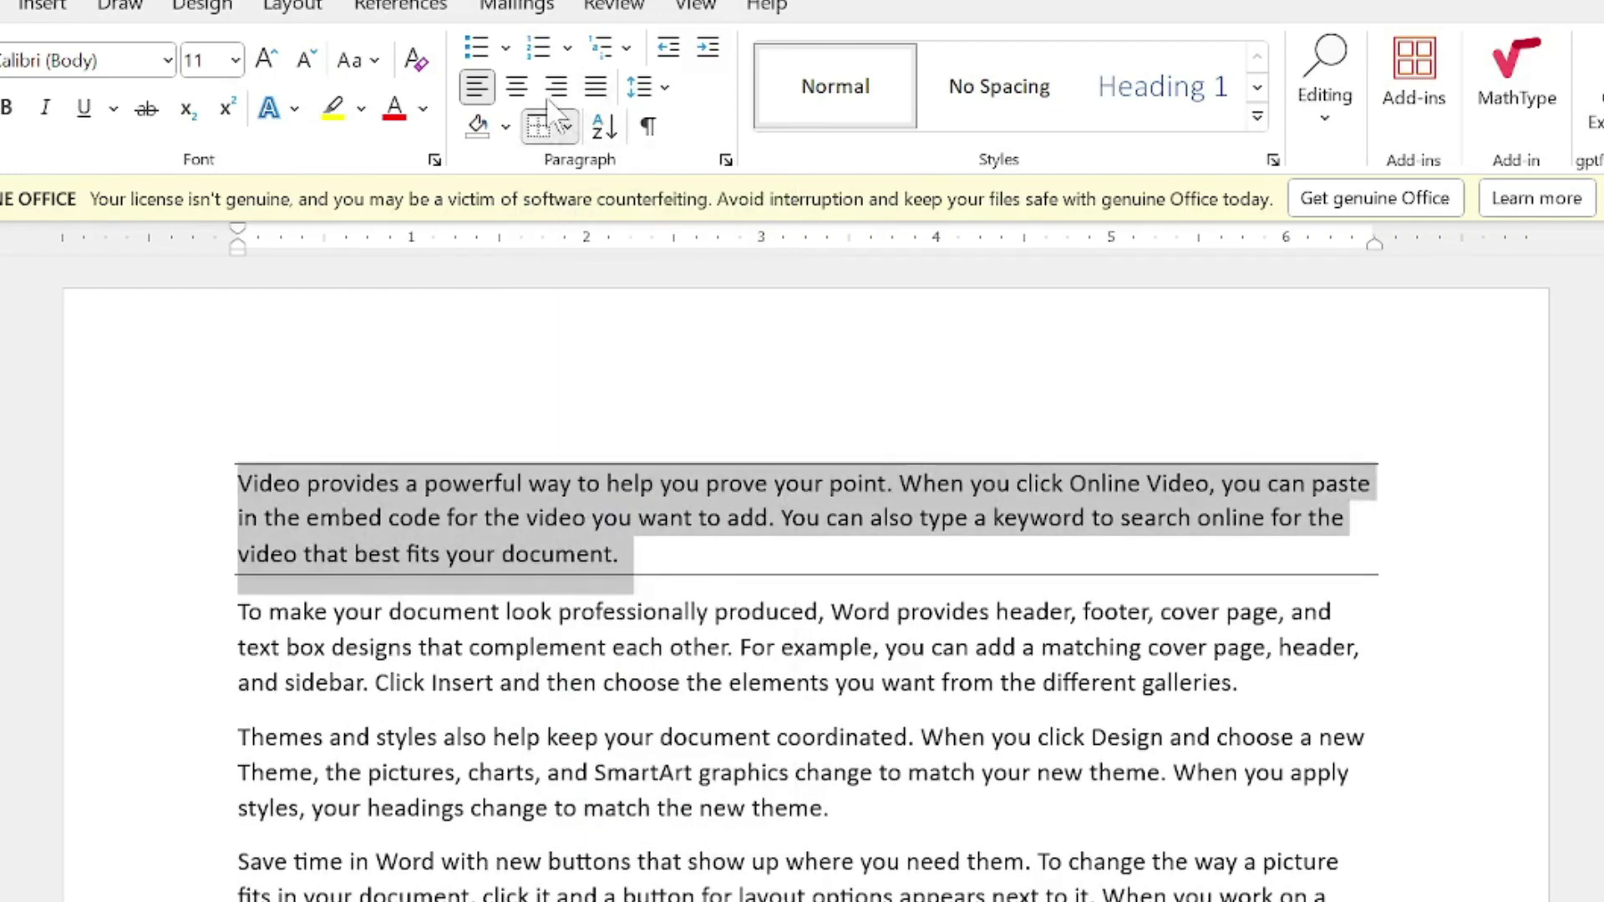
pyautogui.click(568, 127)
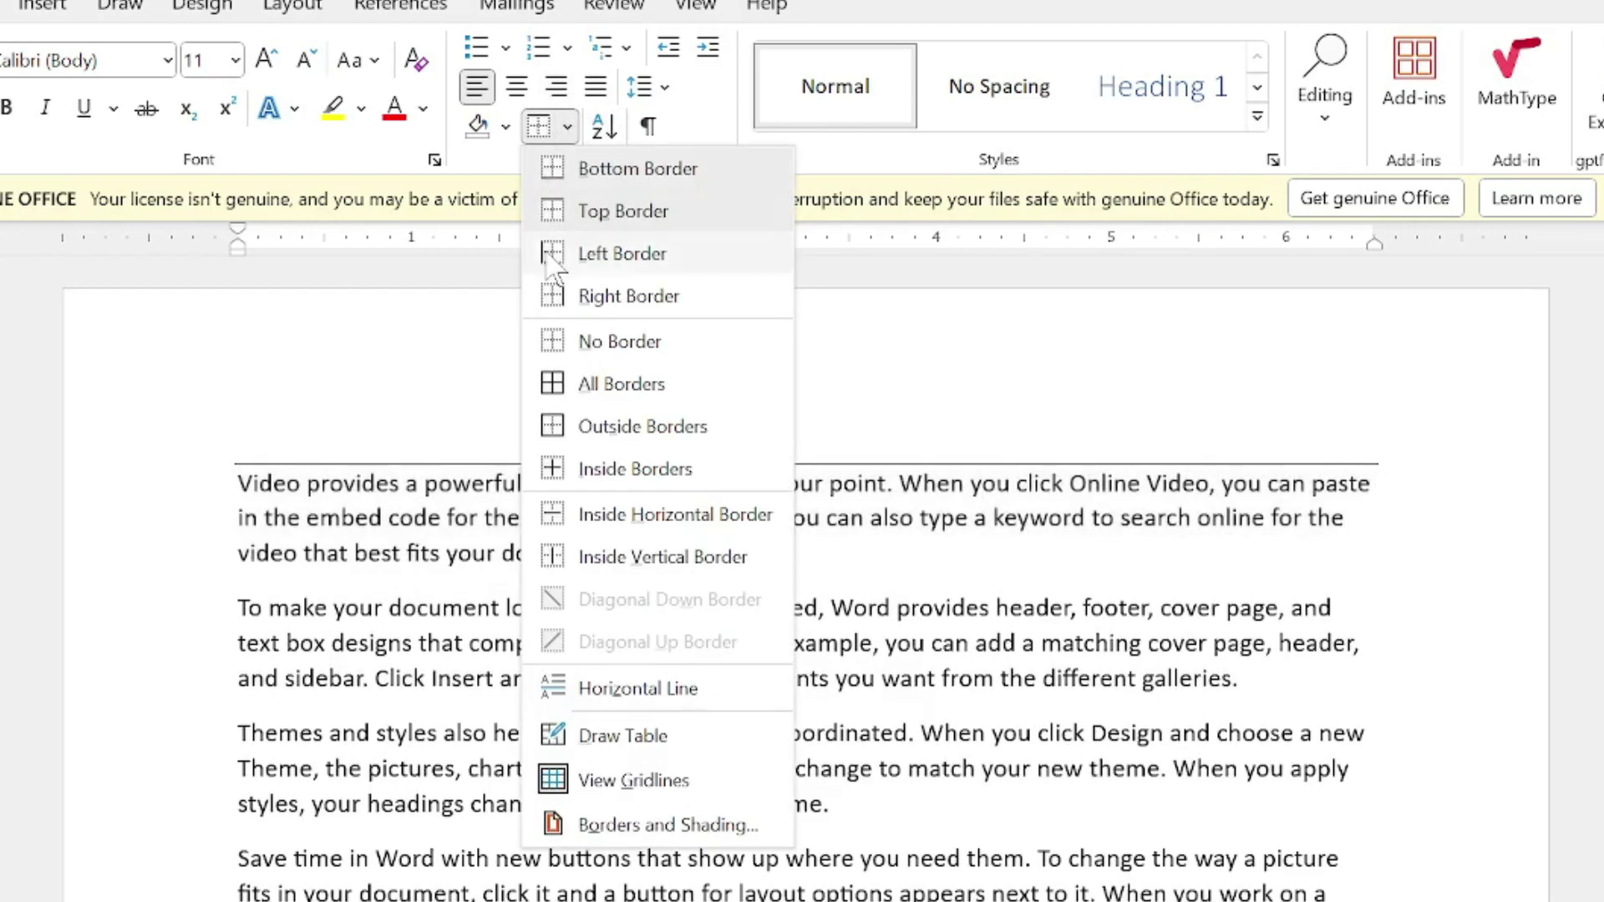
pyautogui.click(556, 253)
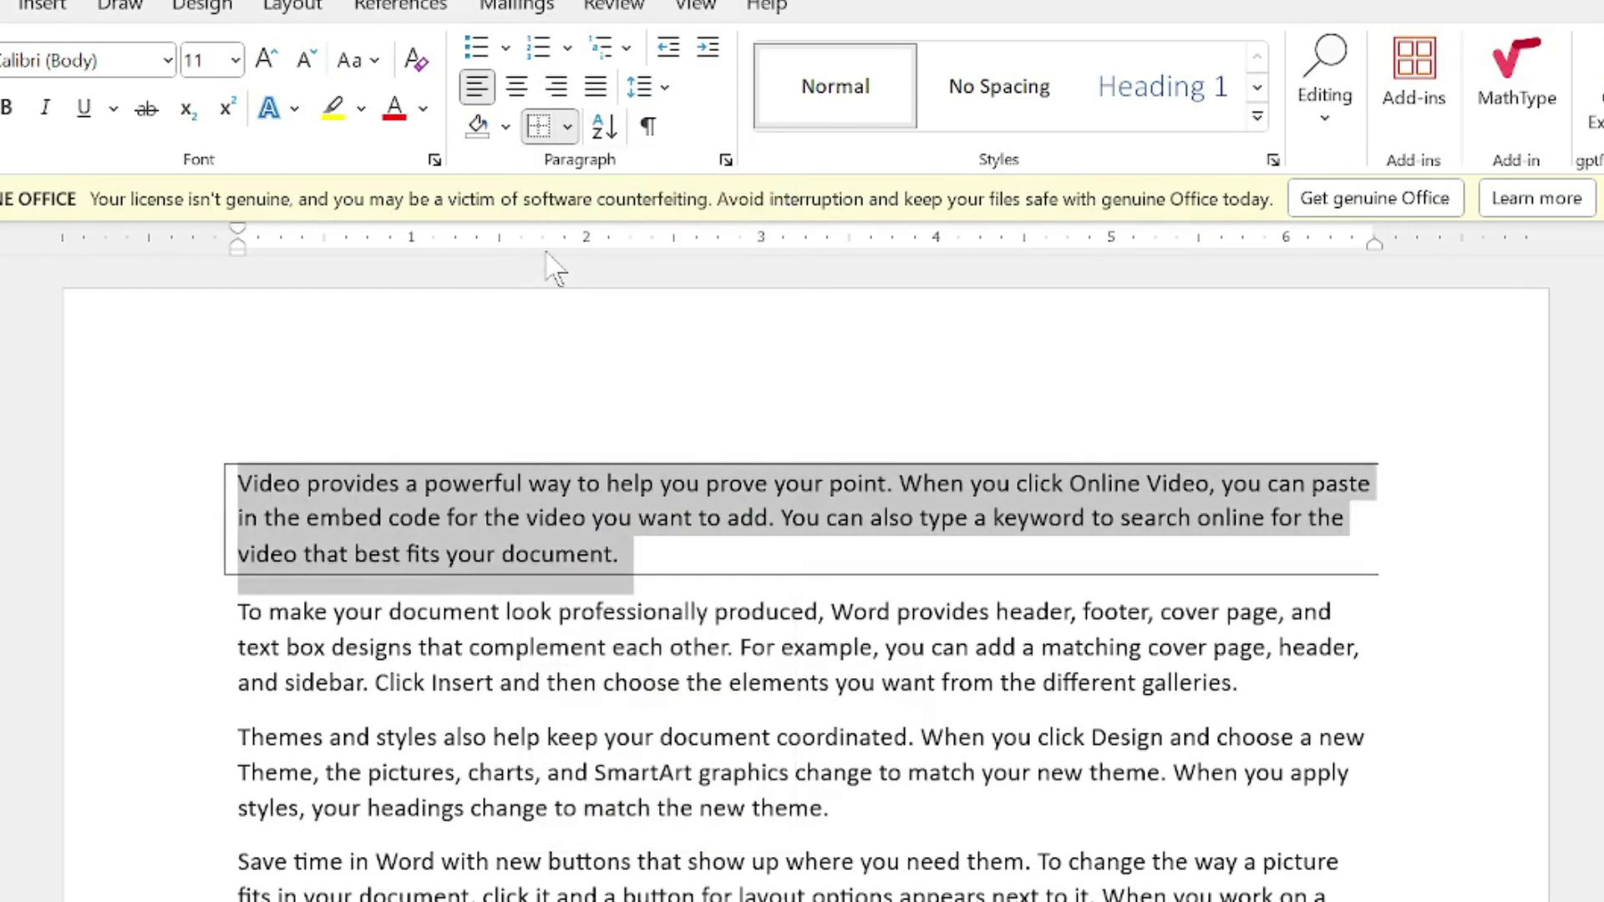
pyautogui.click(568, 134)
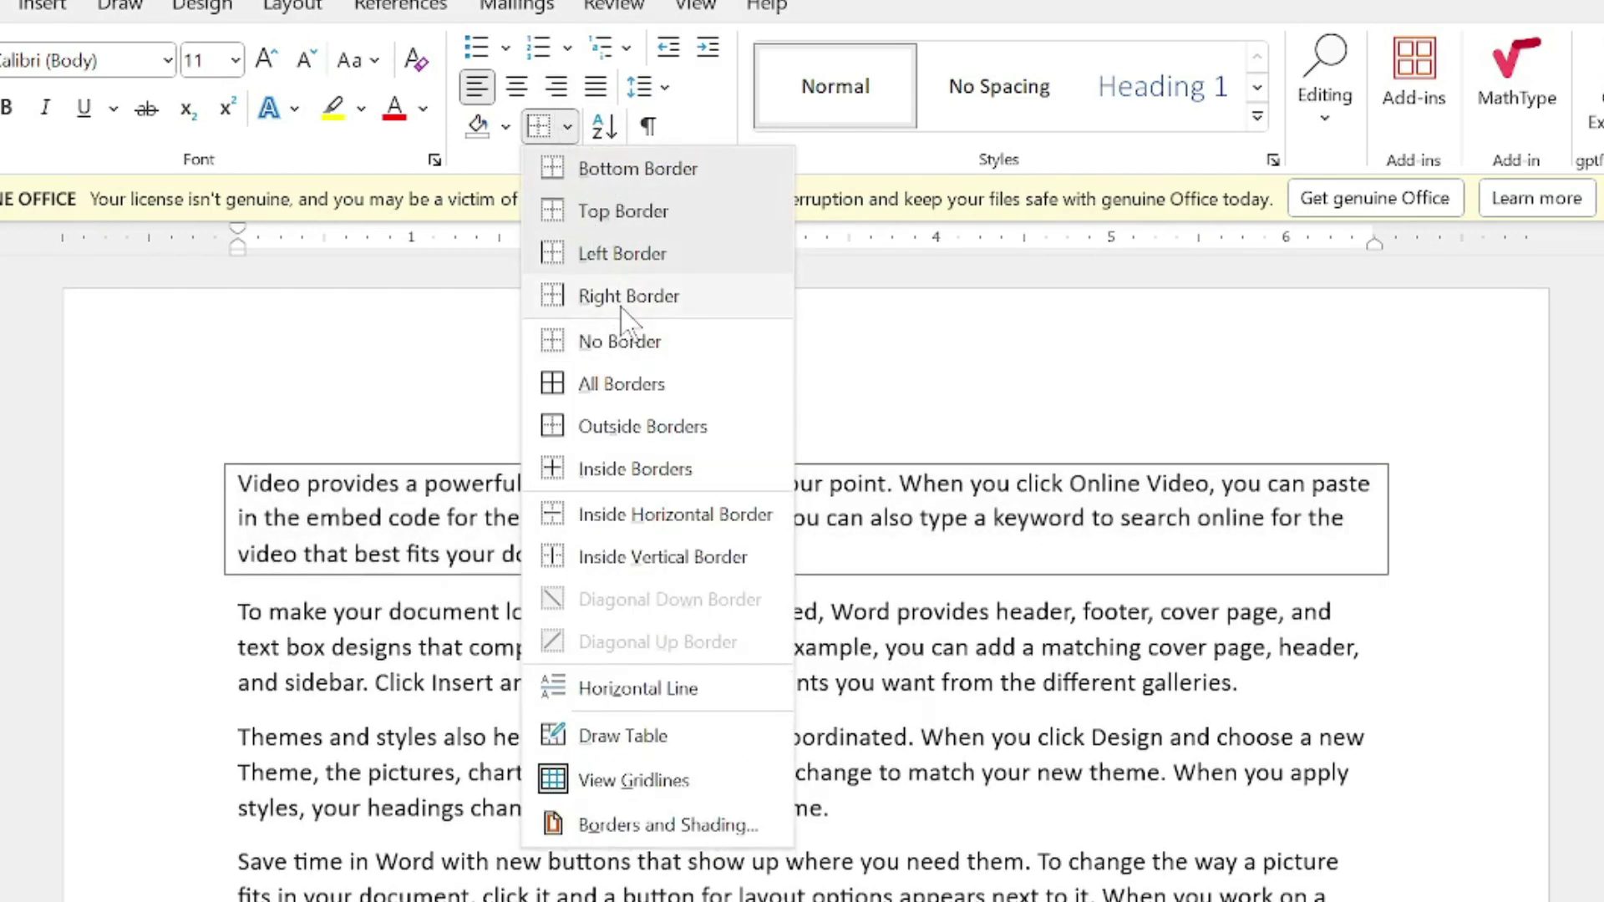
pyautogui.click(628, 322)
# - With the whole paragraph selected, remove its bottom, top and left borders, leaving only the right line
pyautogui.tripleClick(628, 322)
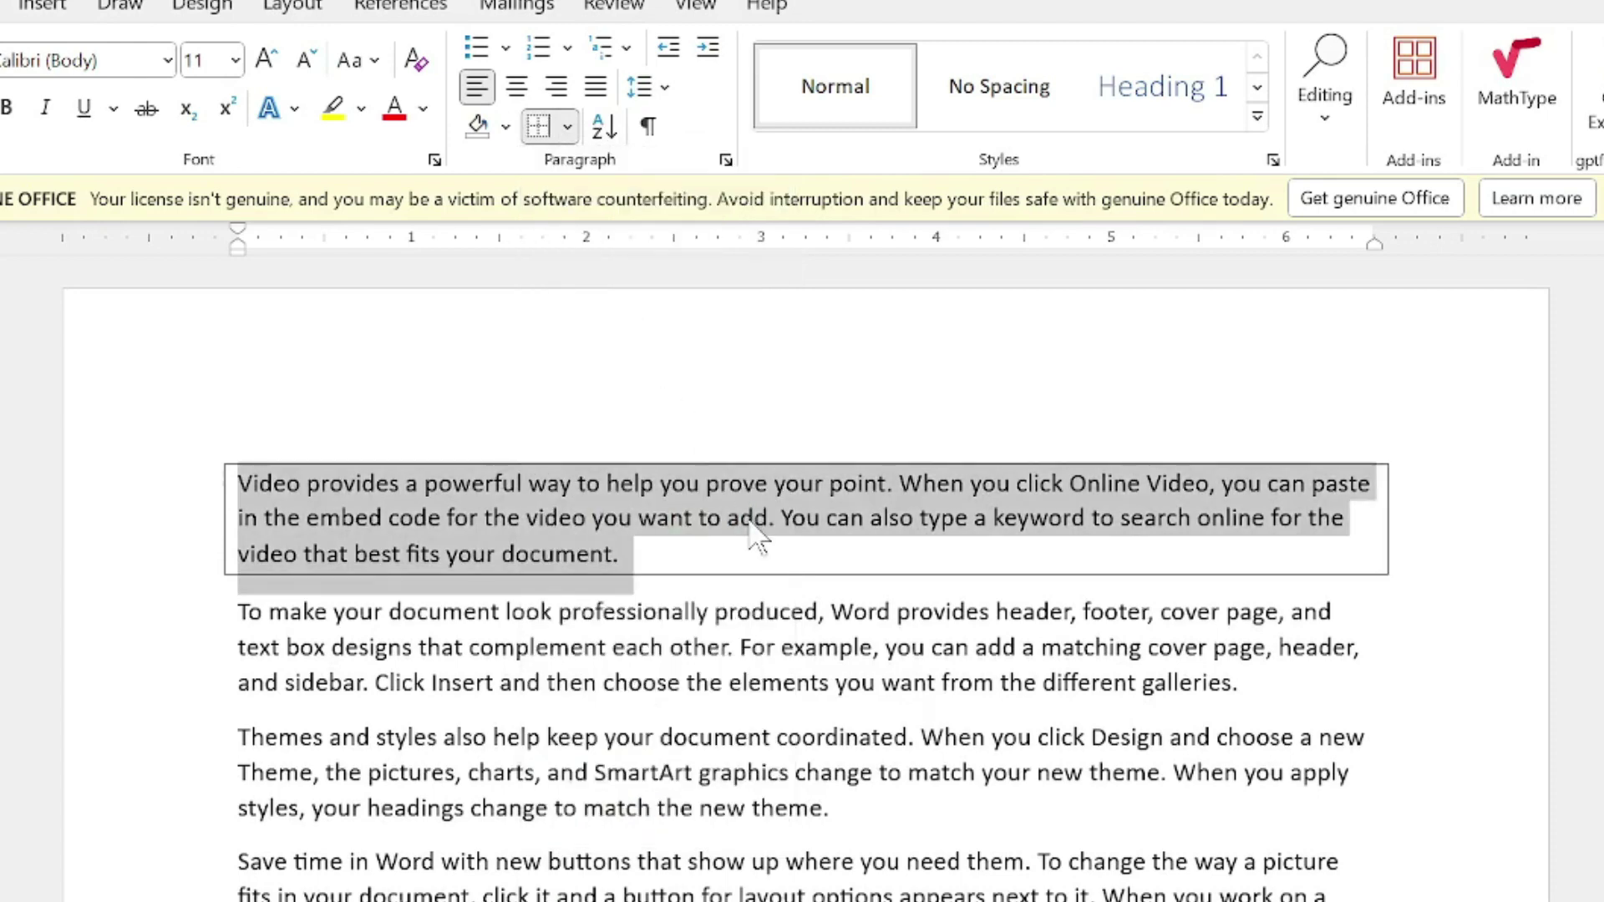
pyautogui.click(570, 128)
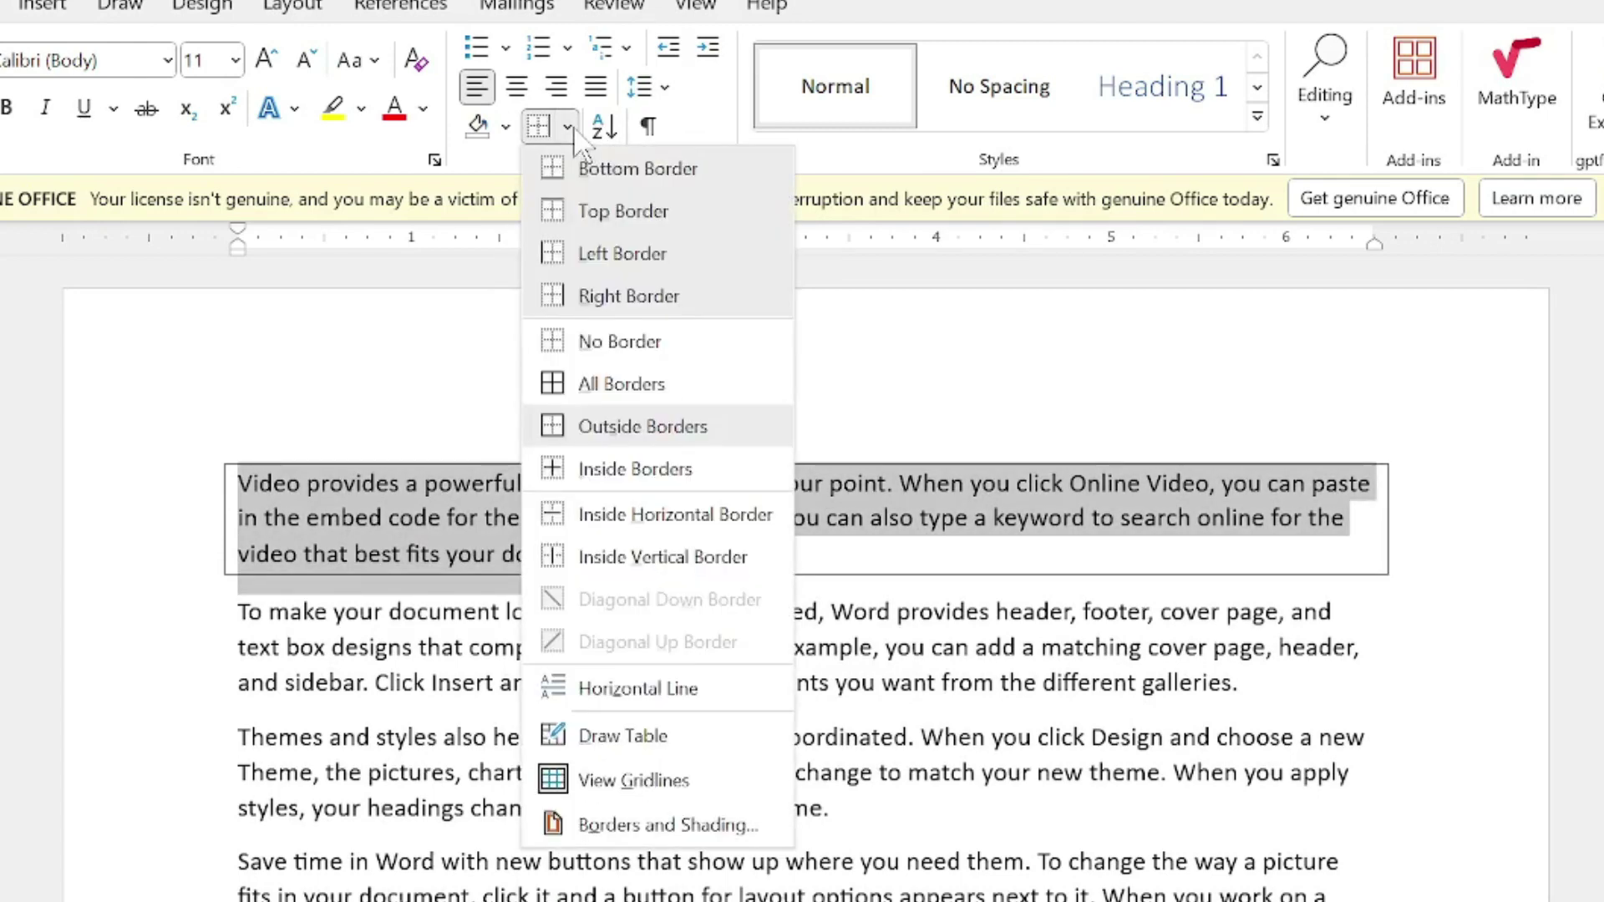
pyautogui.click(668, 171)
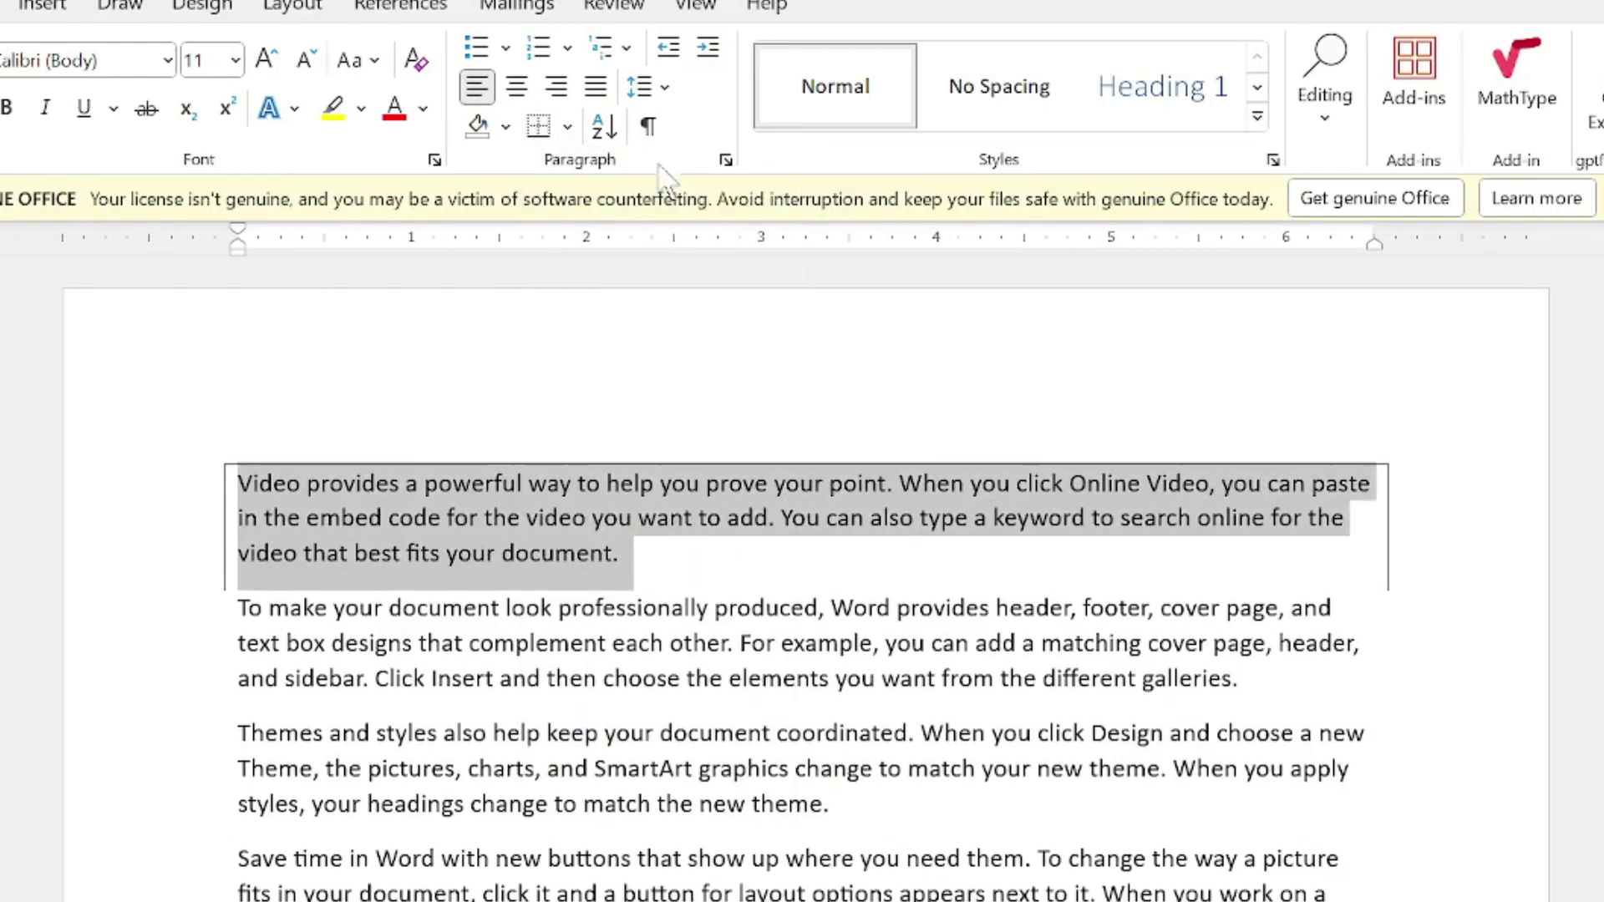
pyautogui.click(568, 127)
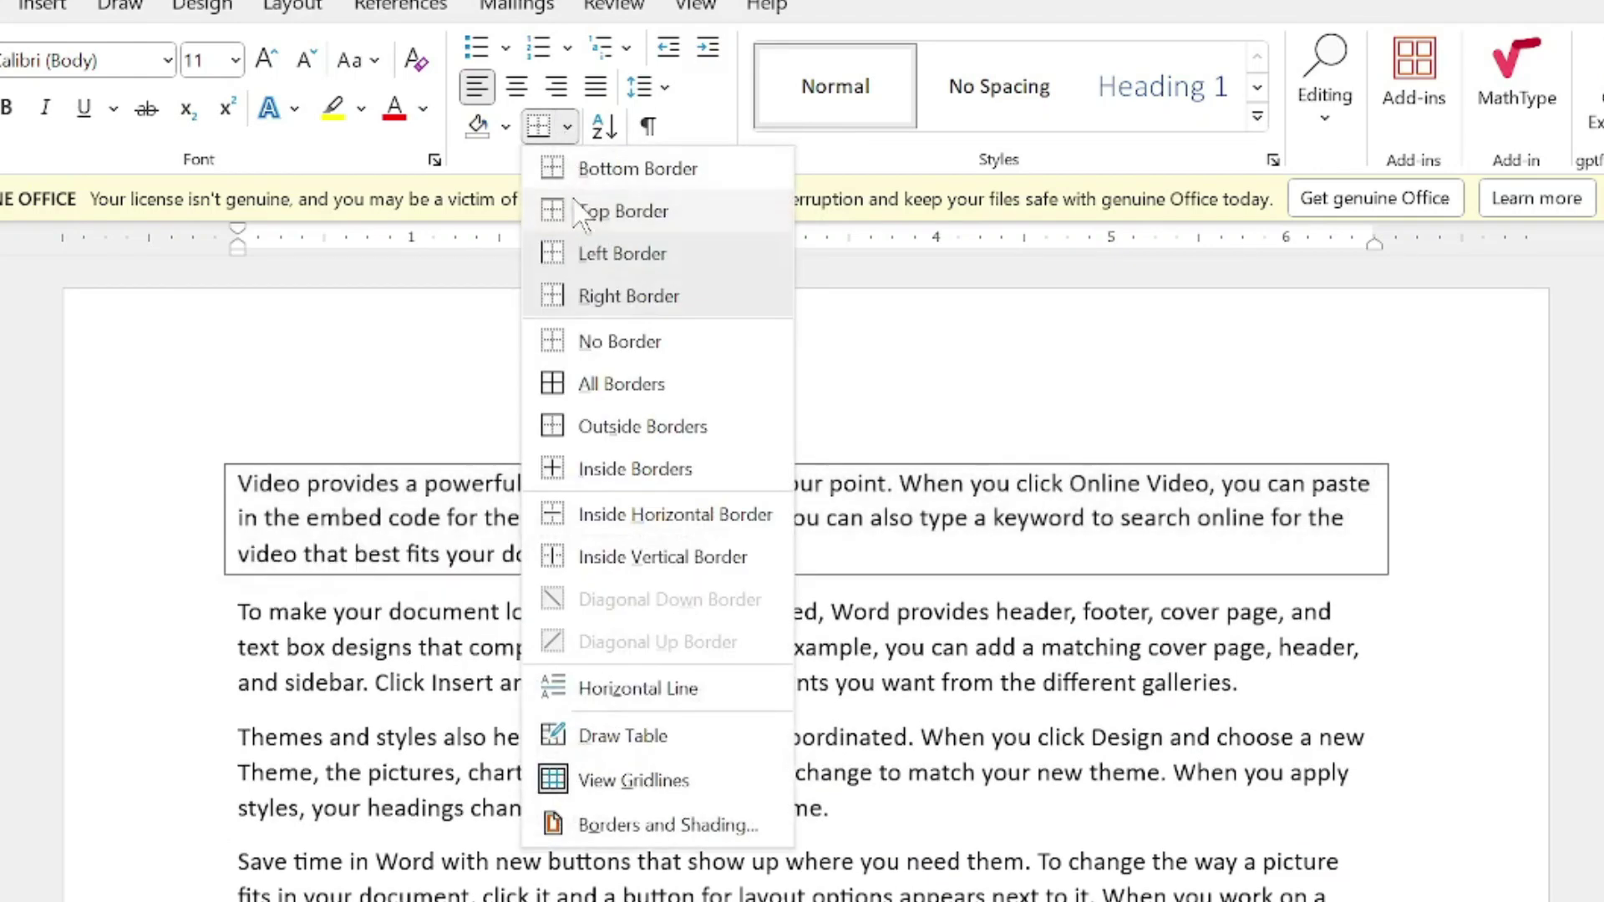
pyautogui.click(576, 213)
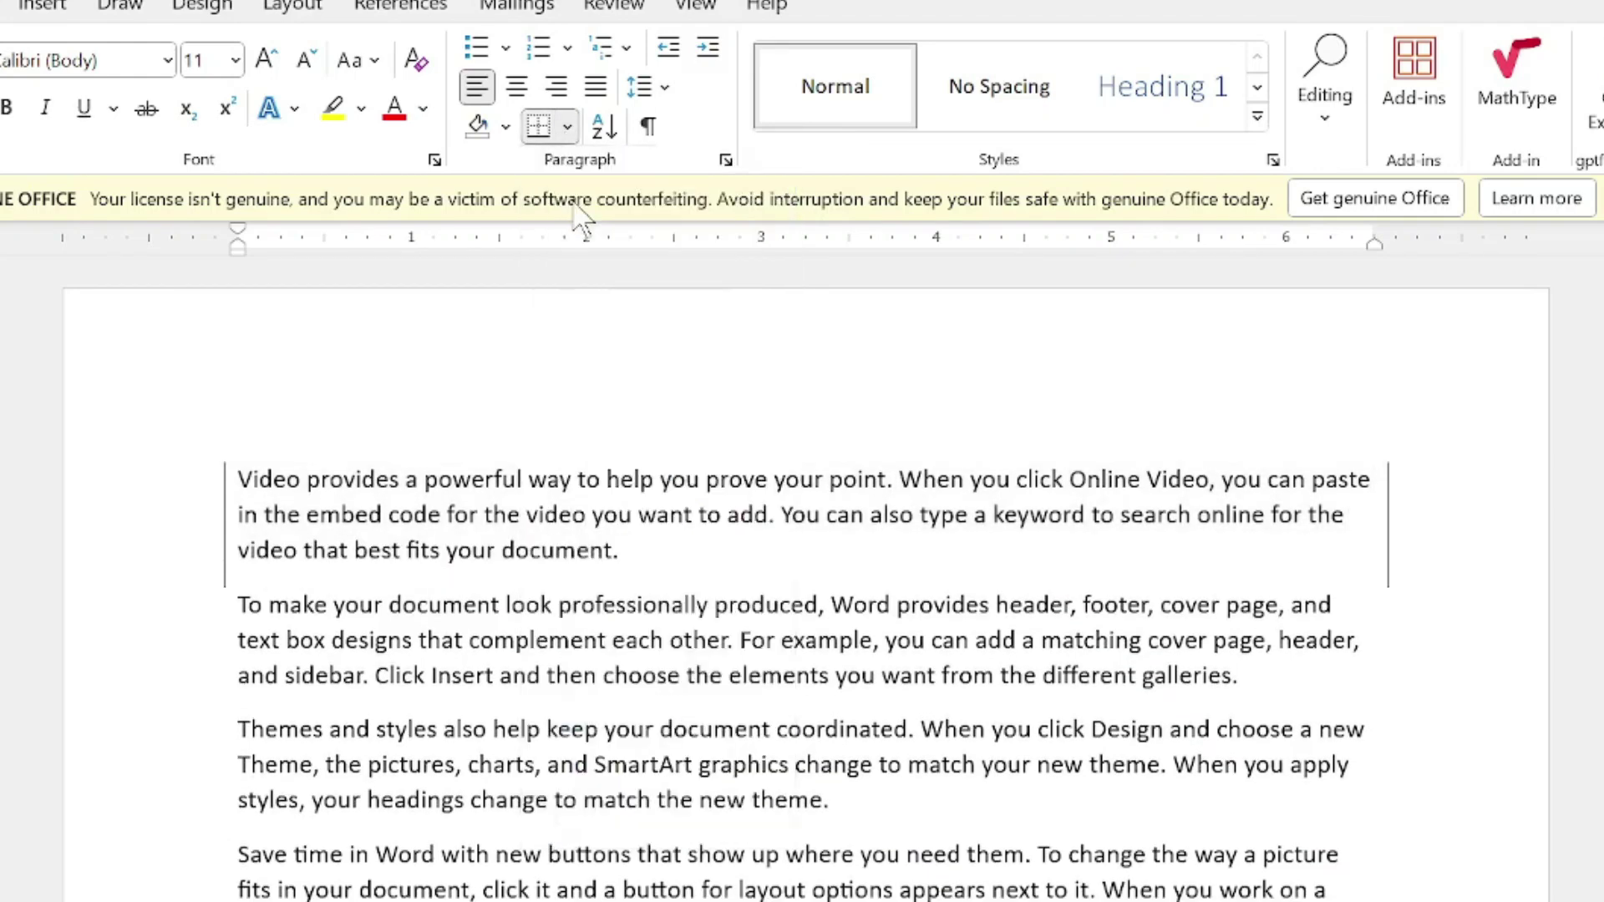
pyautogui.click(539, 127)
pyautogui.click(567, 127)
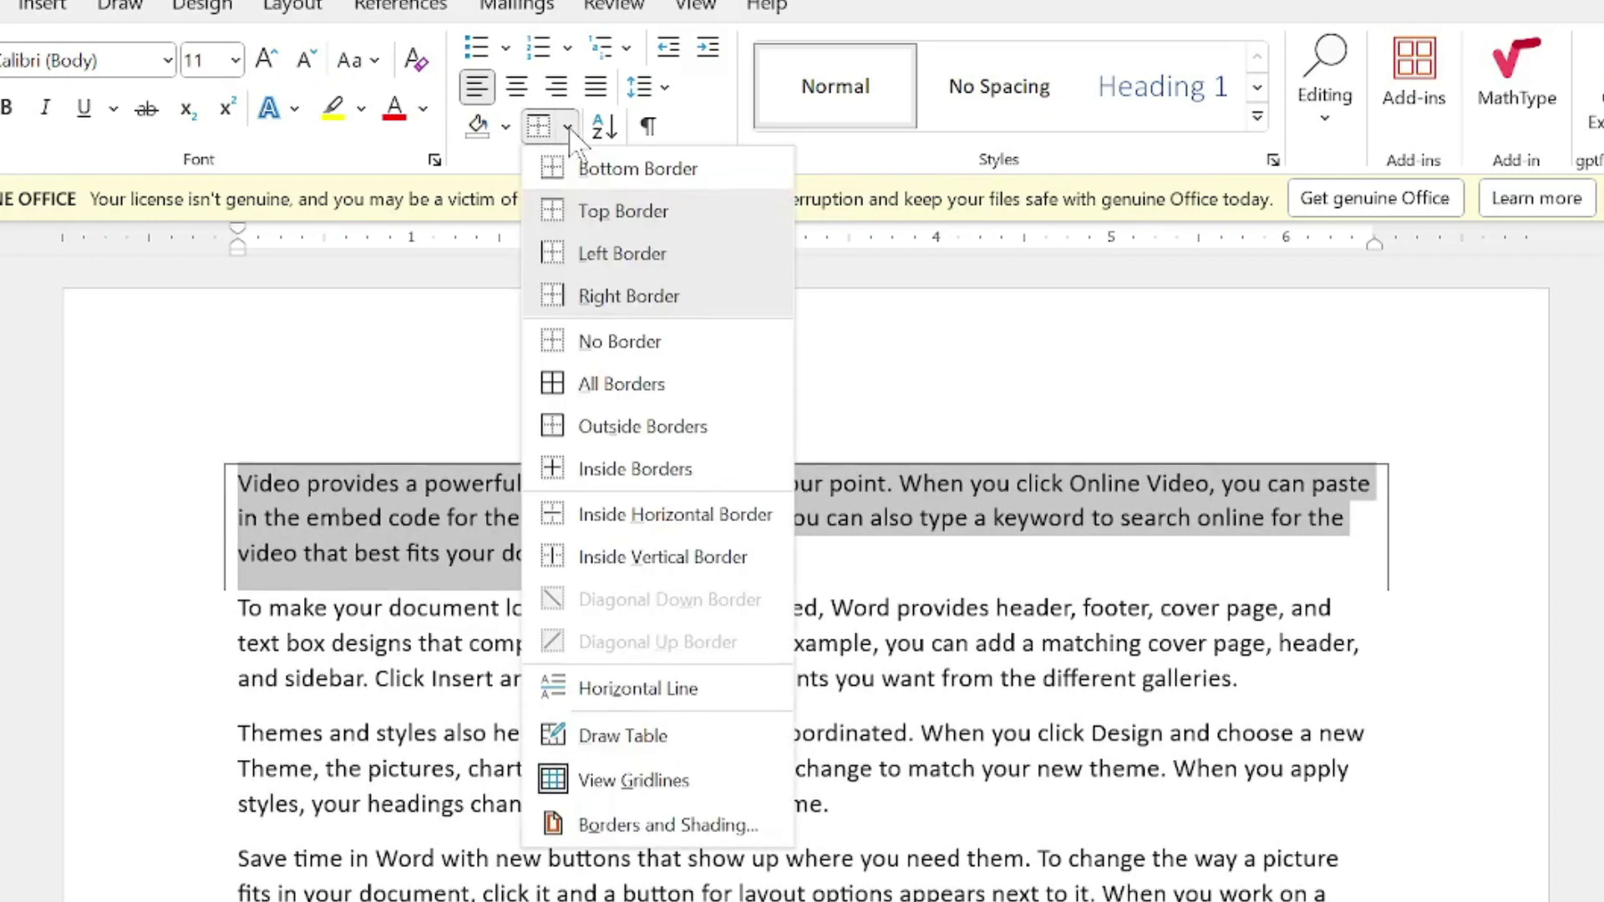
pyautogui.click(576, 213)
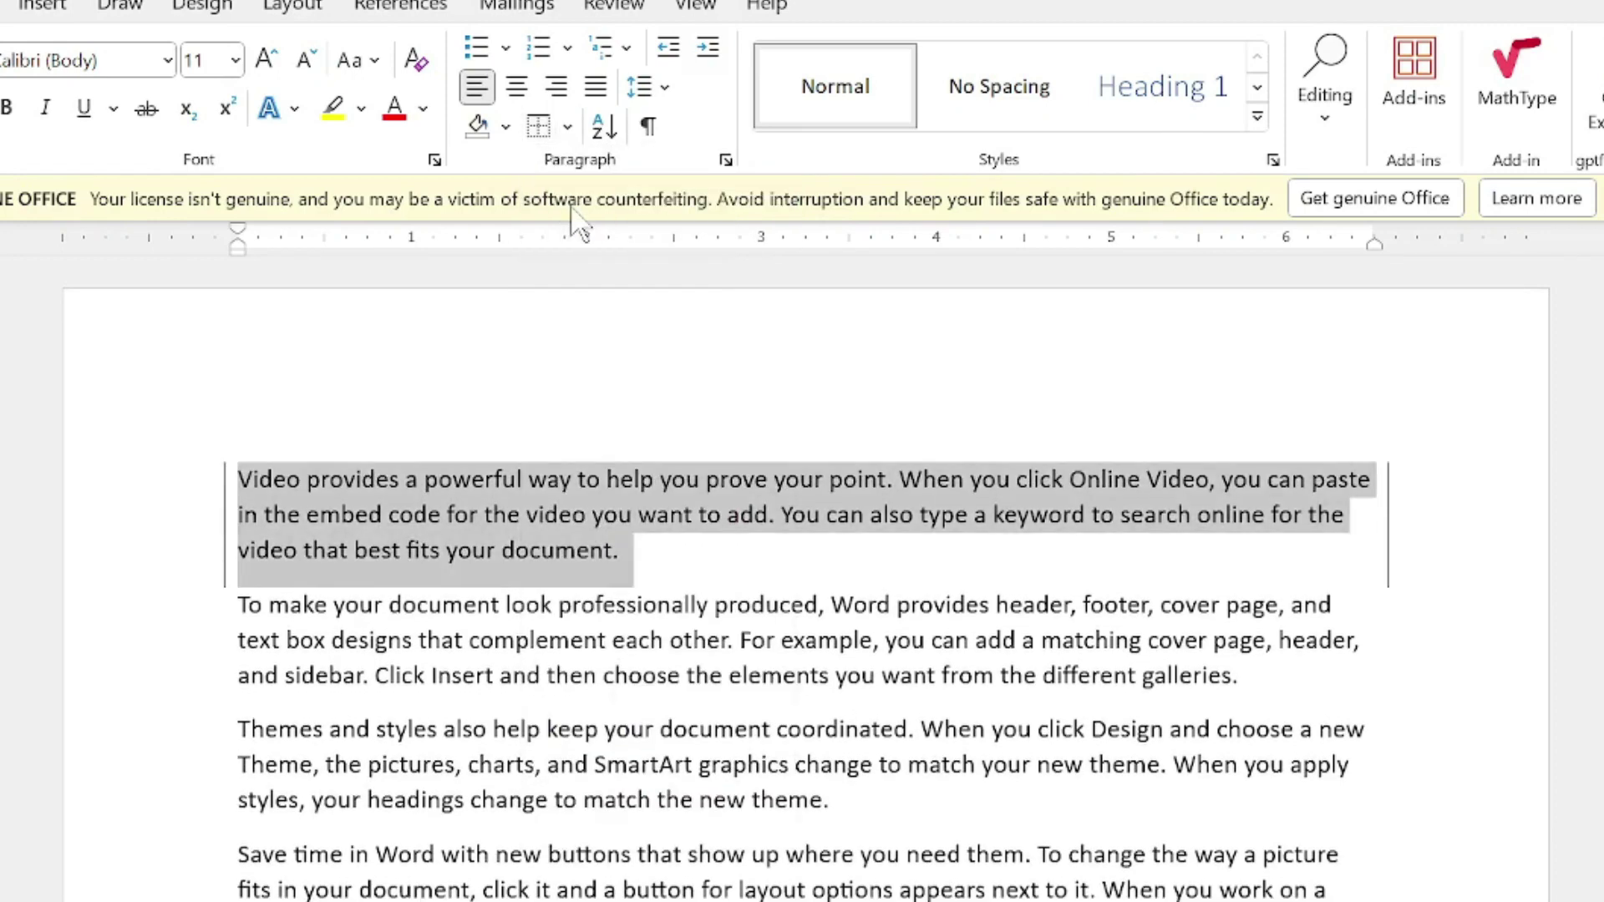
pyautogui.click(567, 127)
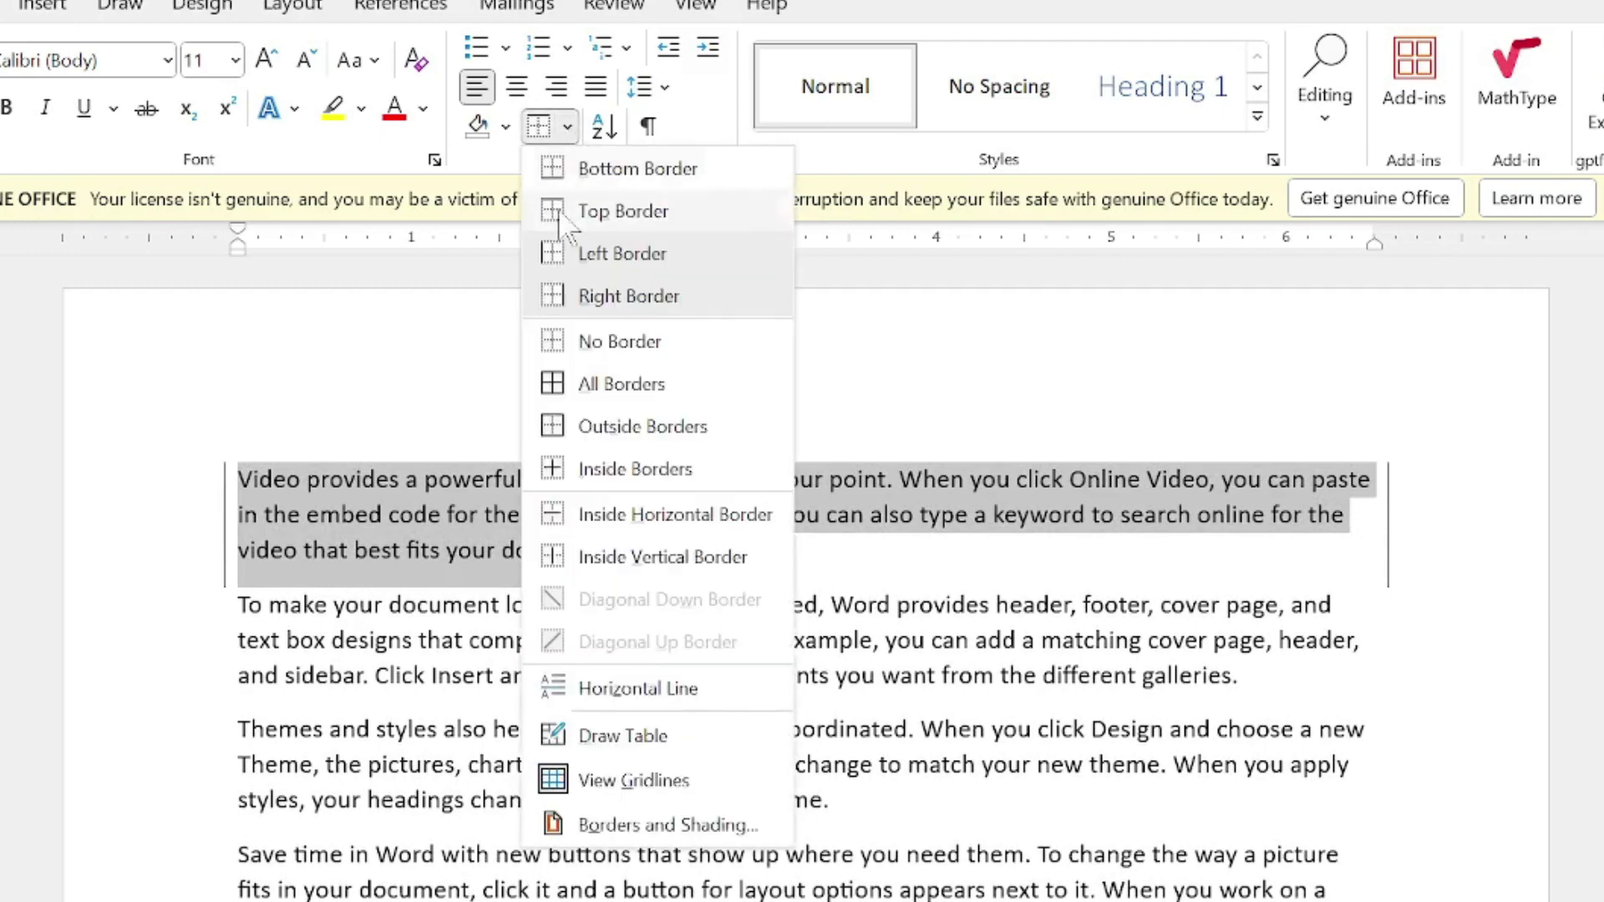
pyautogui.click(562, 259)
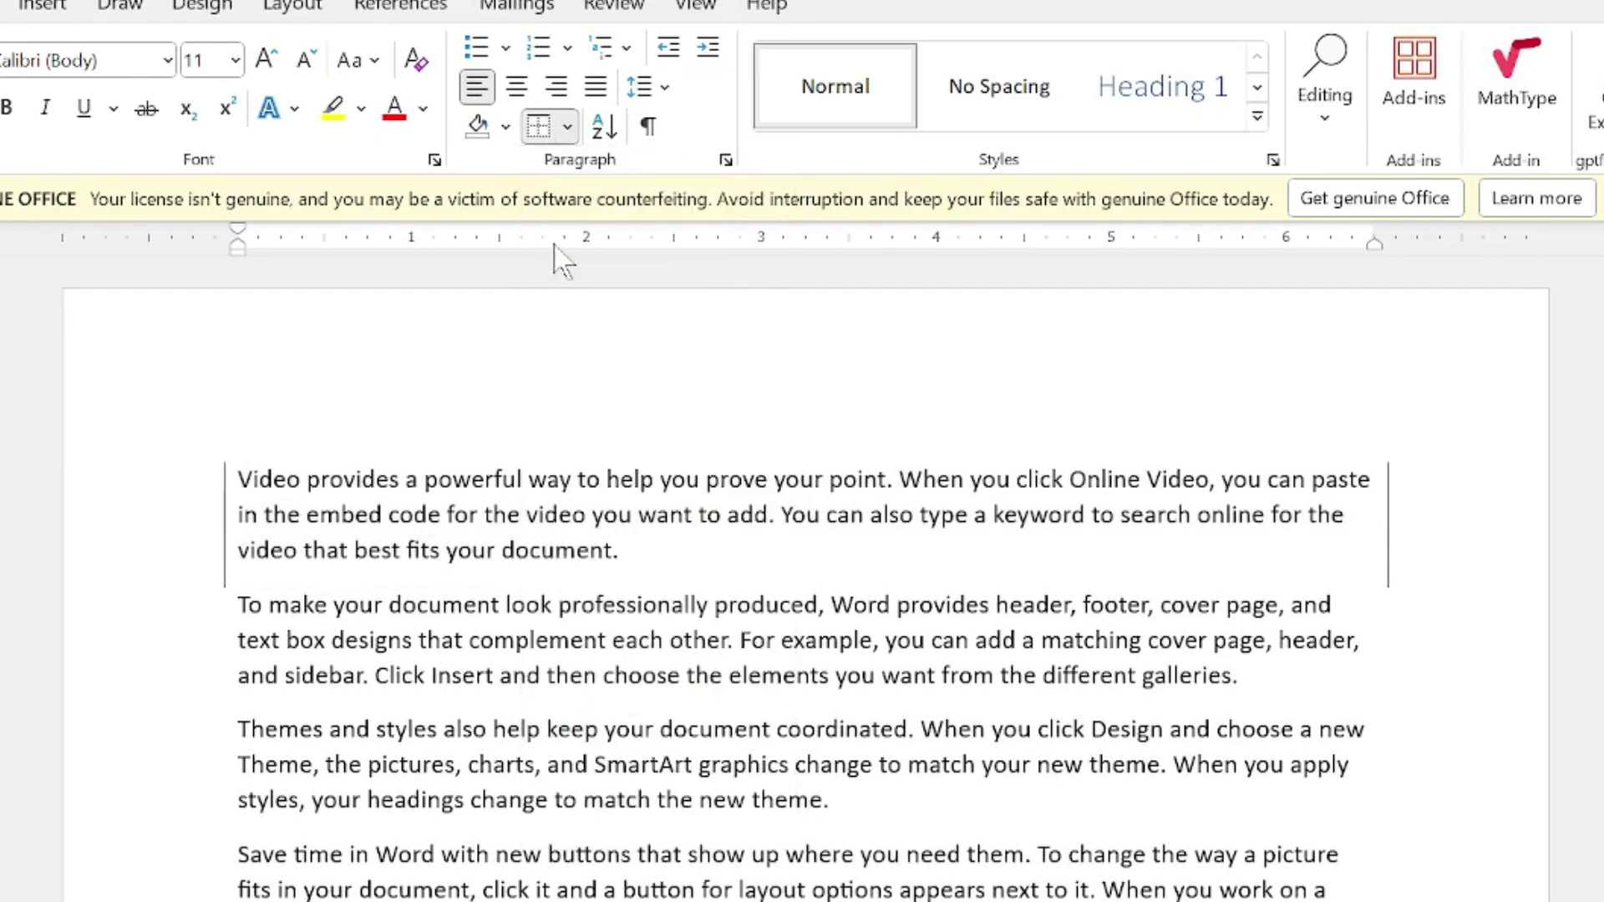
pyautogui.click(567, 127)
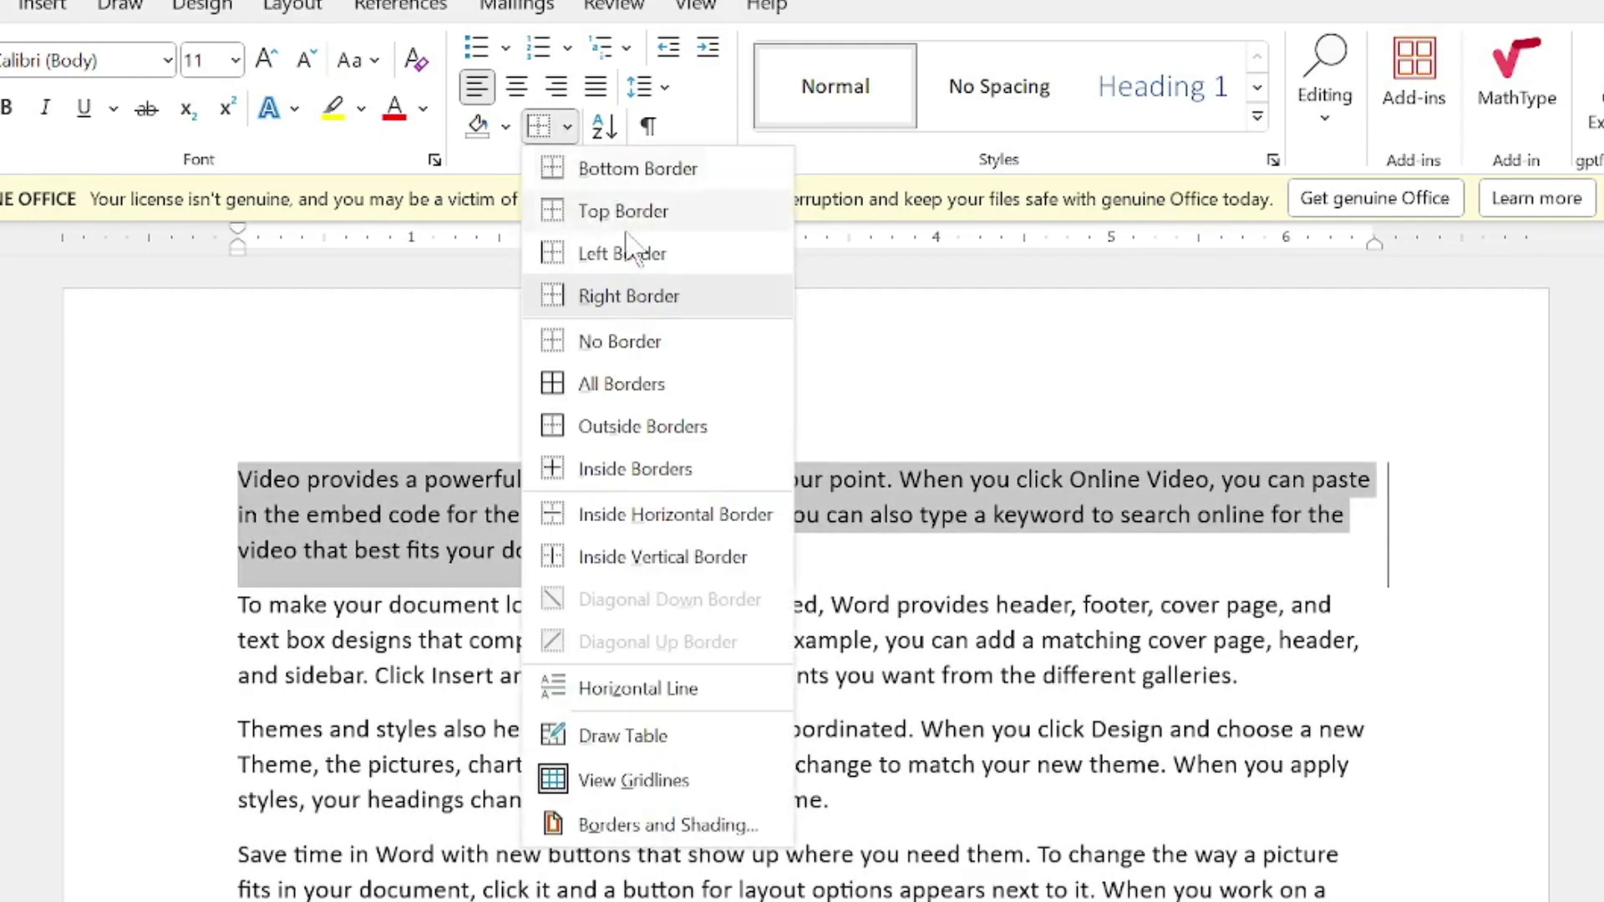
# - Remove the right border, try All Borders and No Border, then apply Outside Borders
pyautogui.click(680, 310)
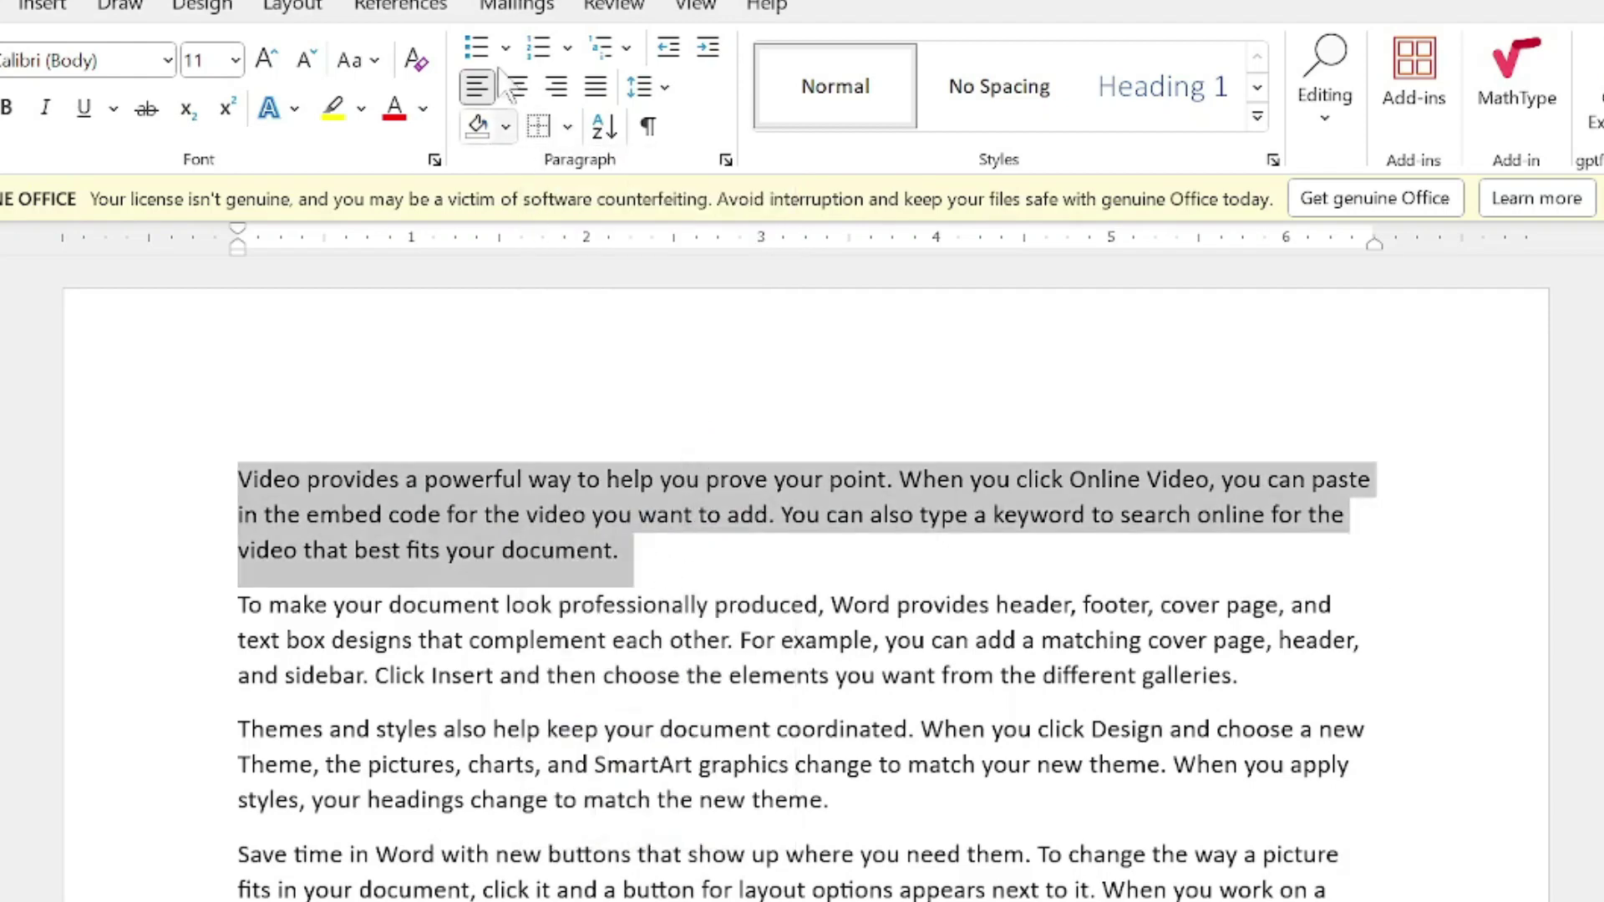
pyautogui.click(568, 131)
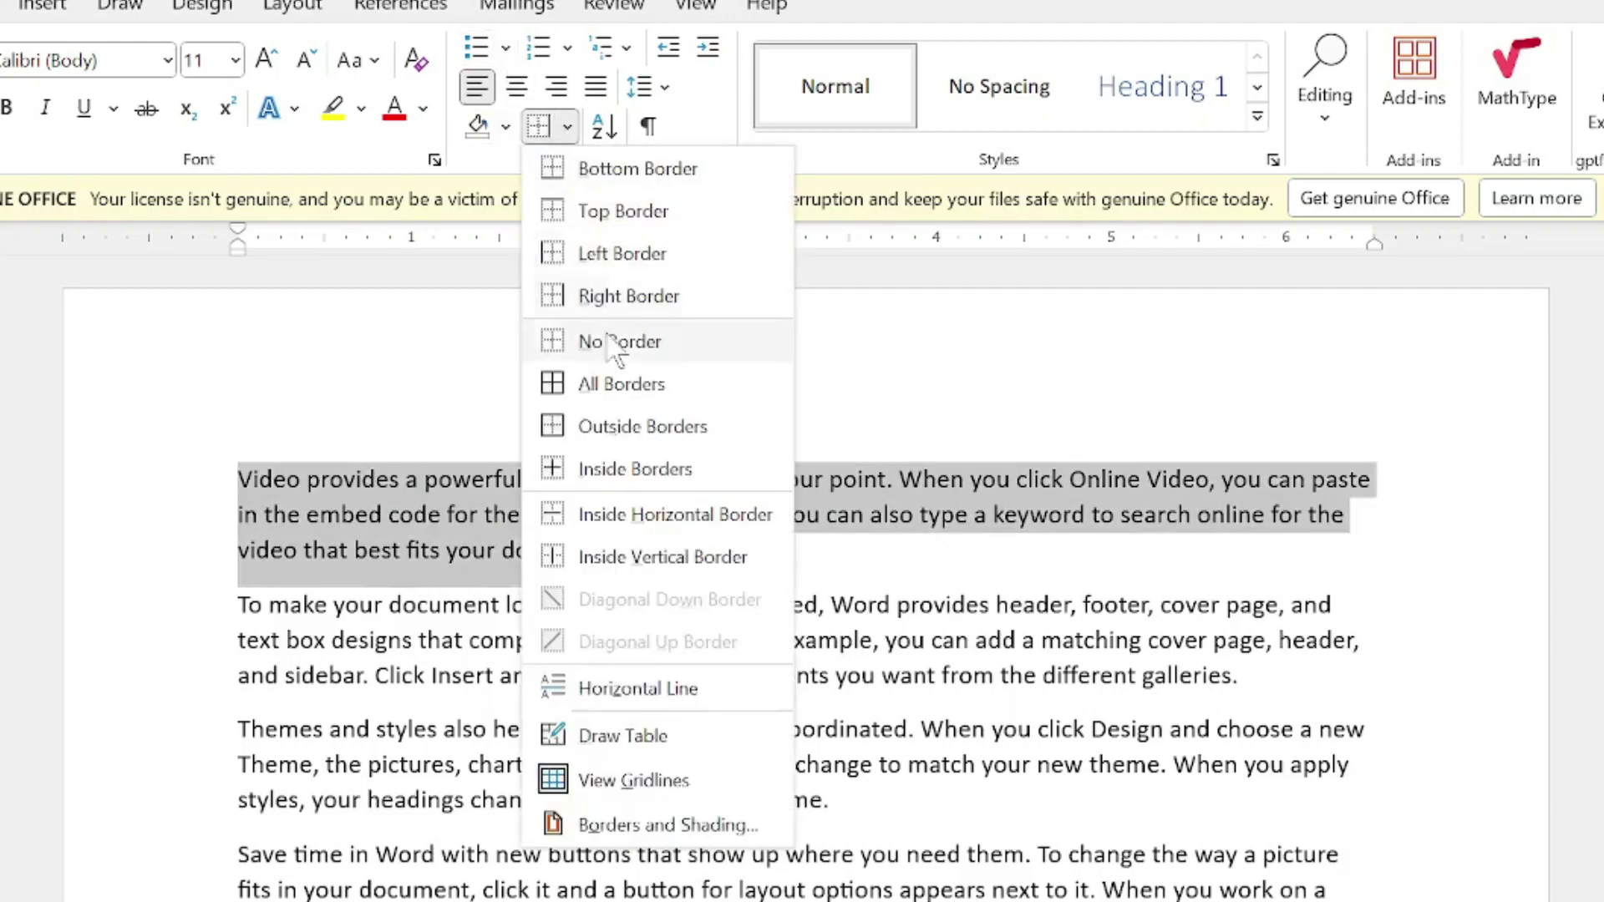
pyautogui.click(610, 386)
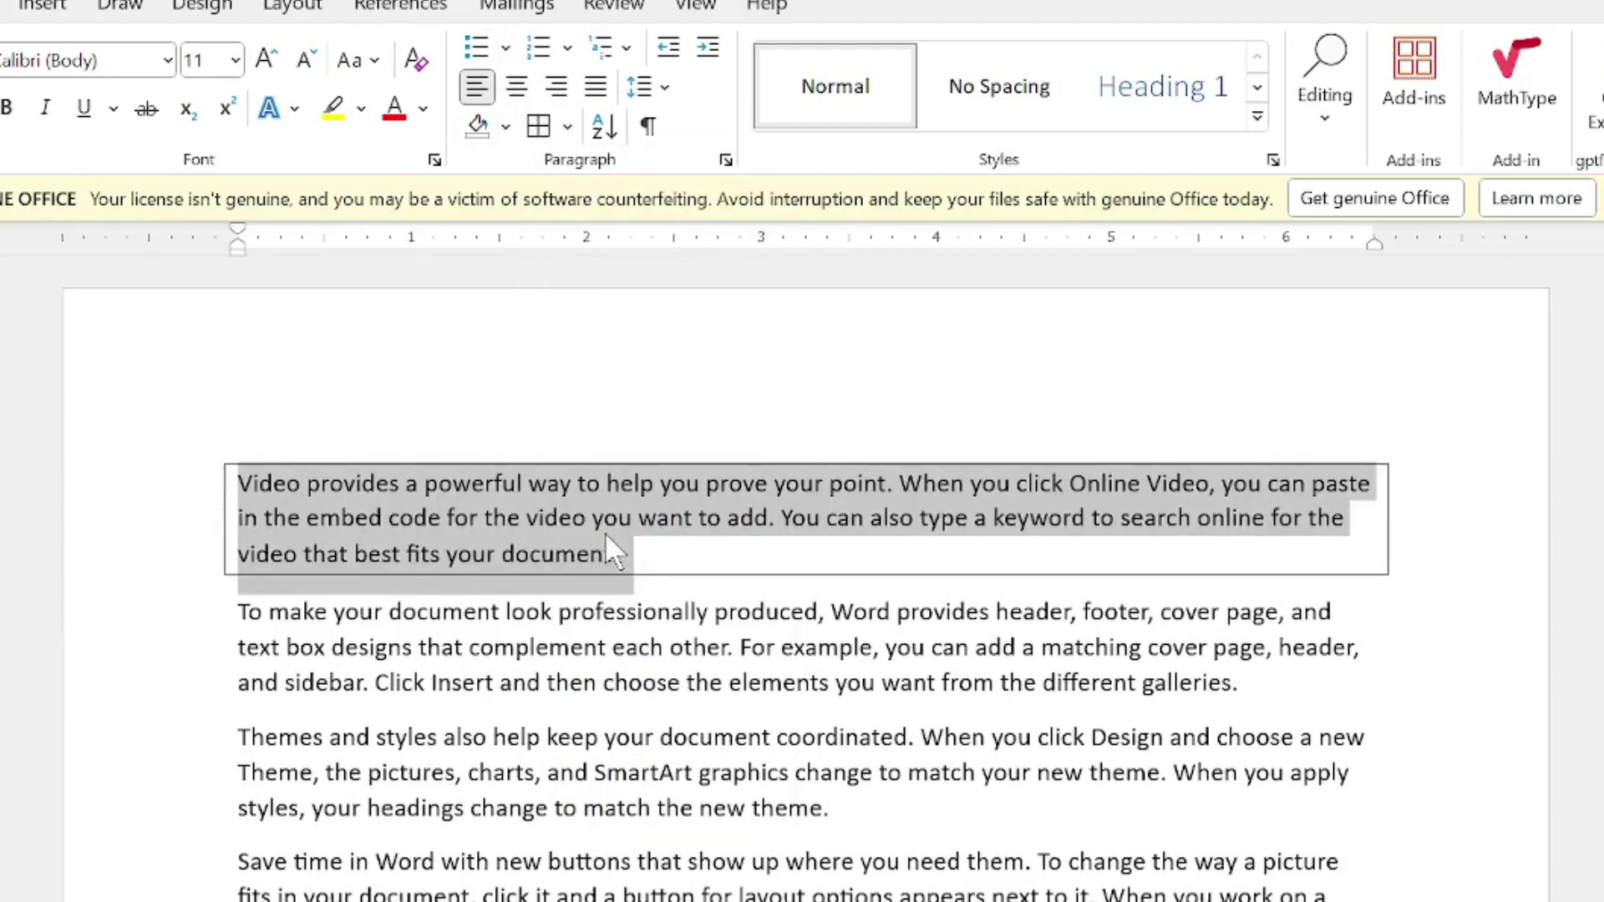
pyautogui.click(571, 126)
pyautogui.click(591, 340)
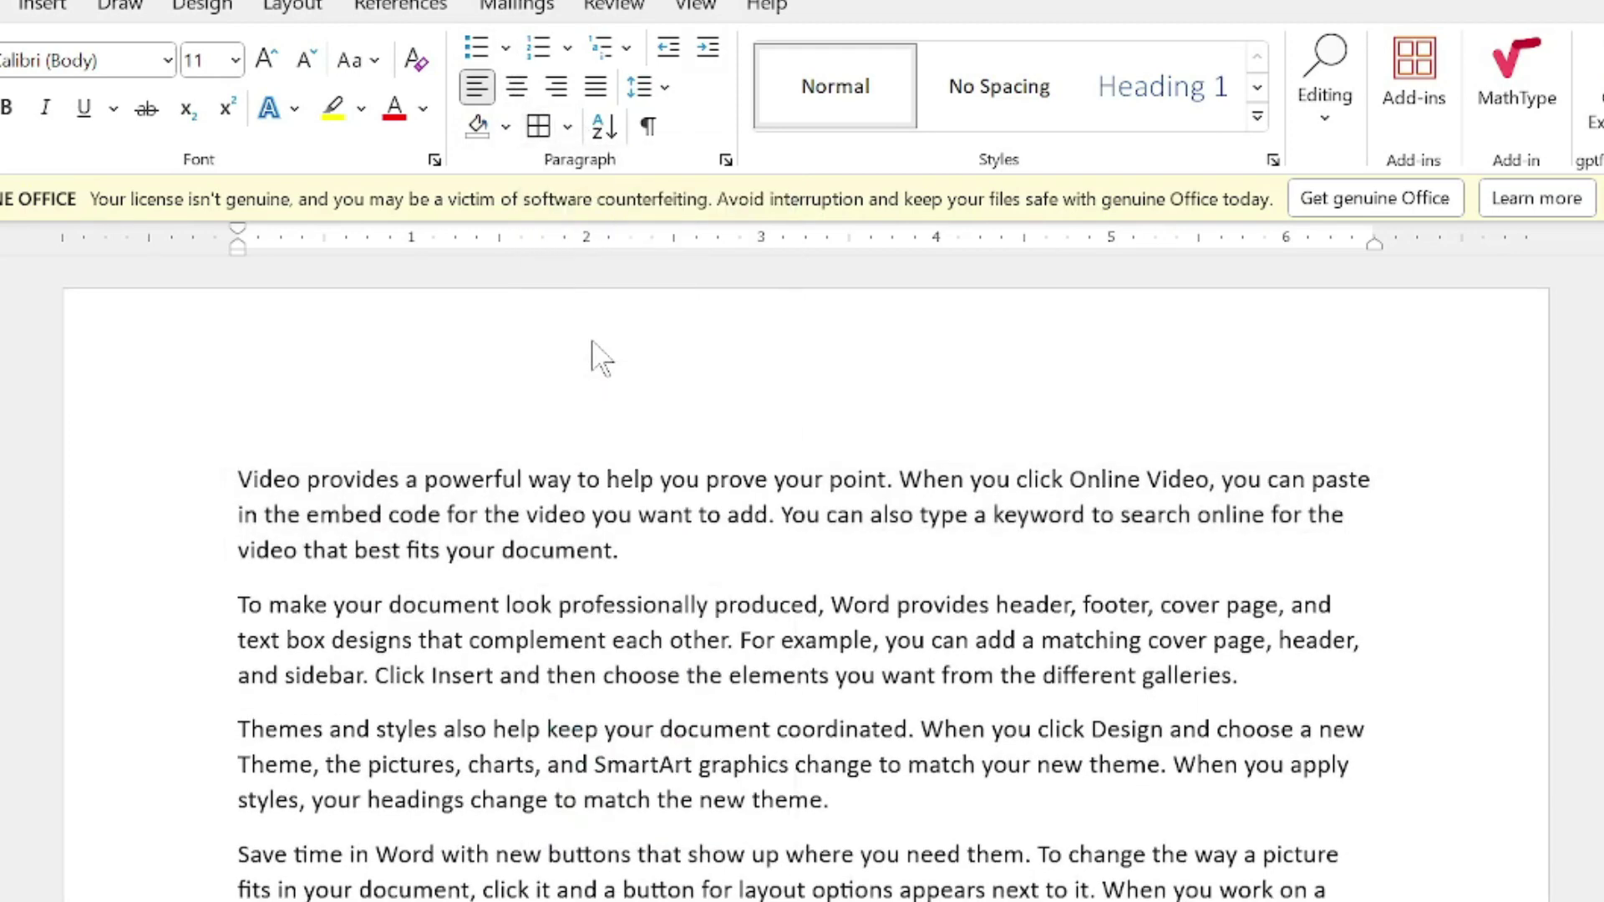
pyautogui.click(568, 130)
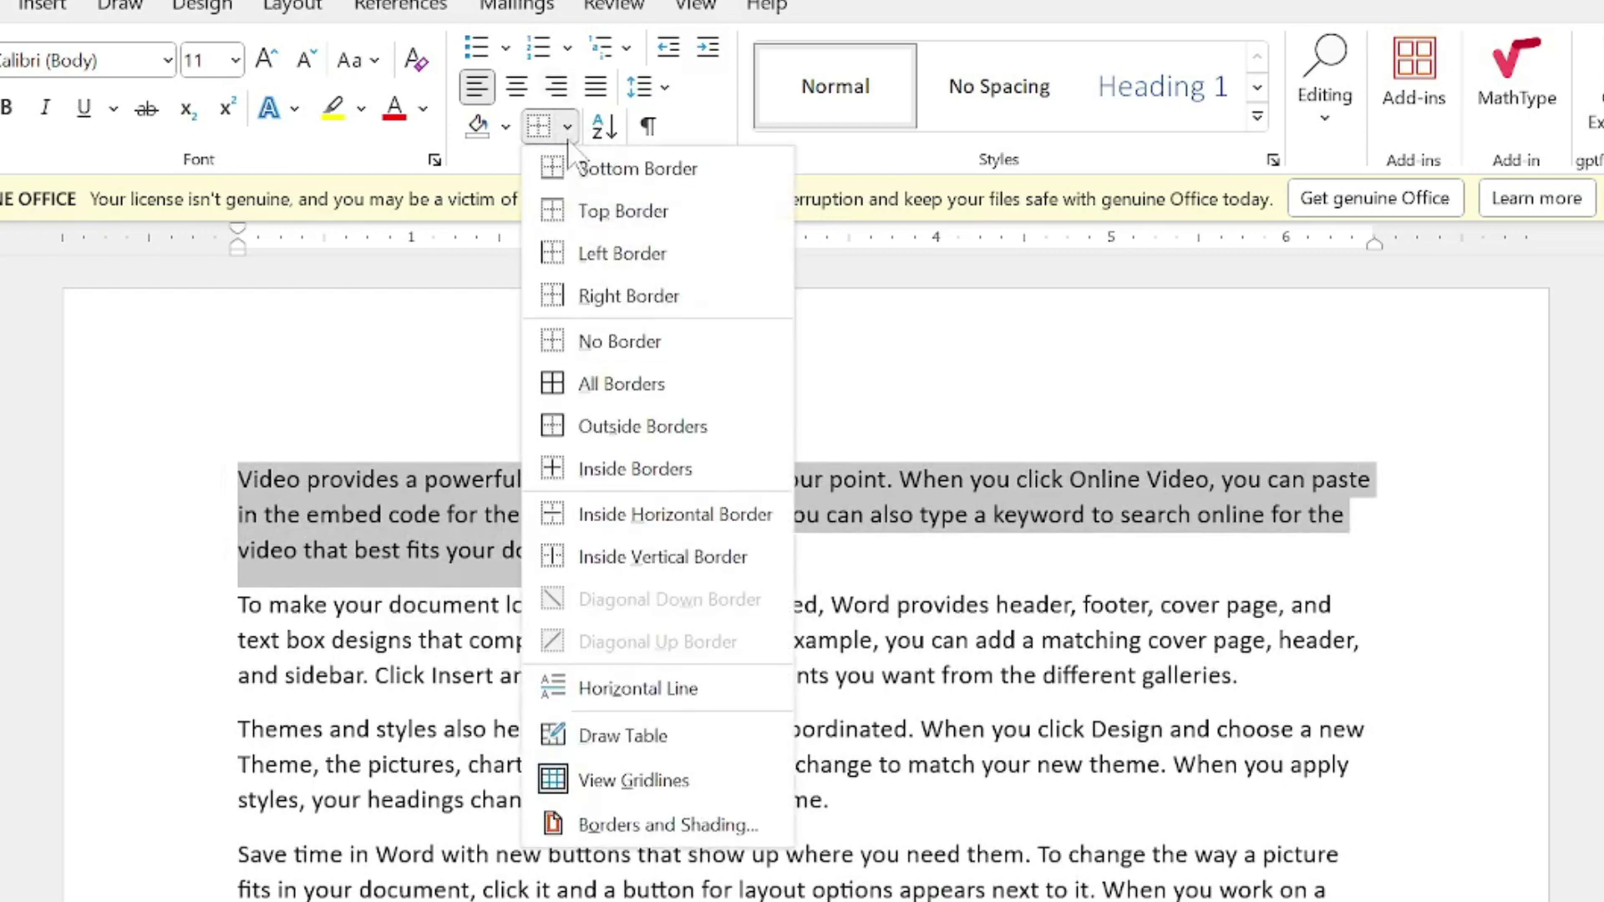
pyautogui.click(616, 427)
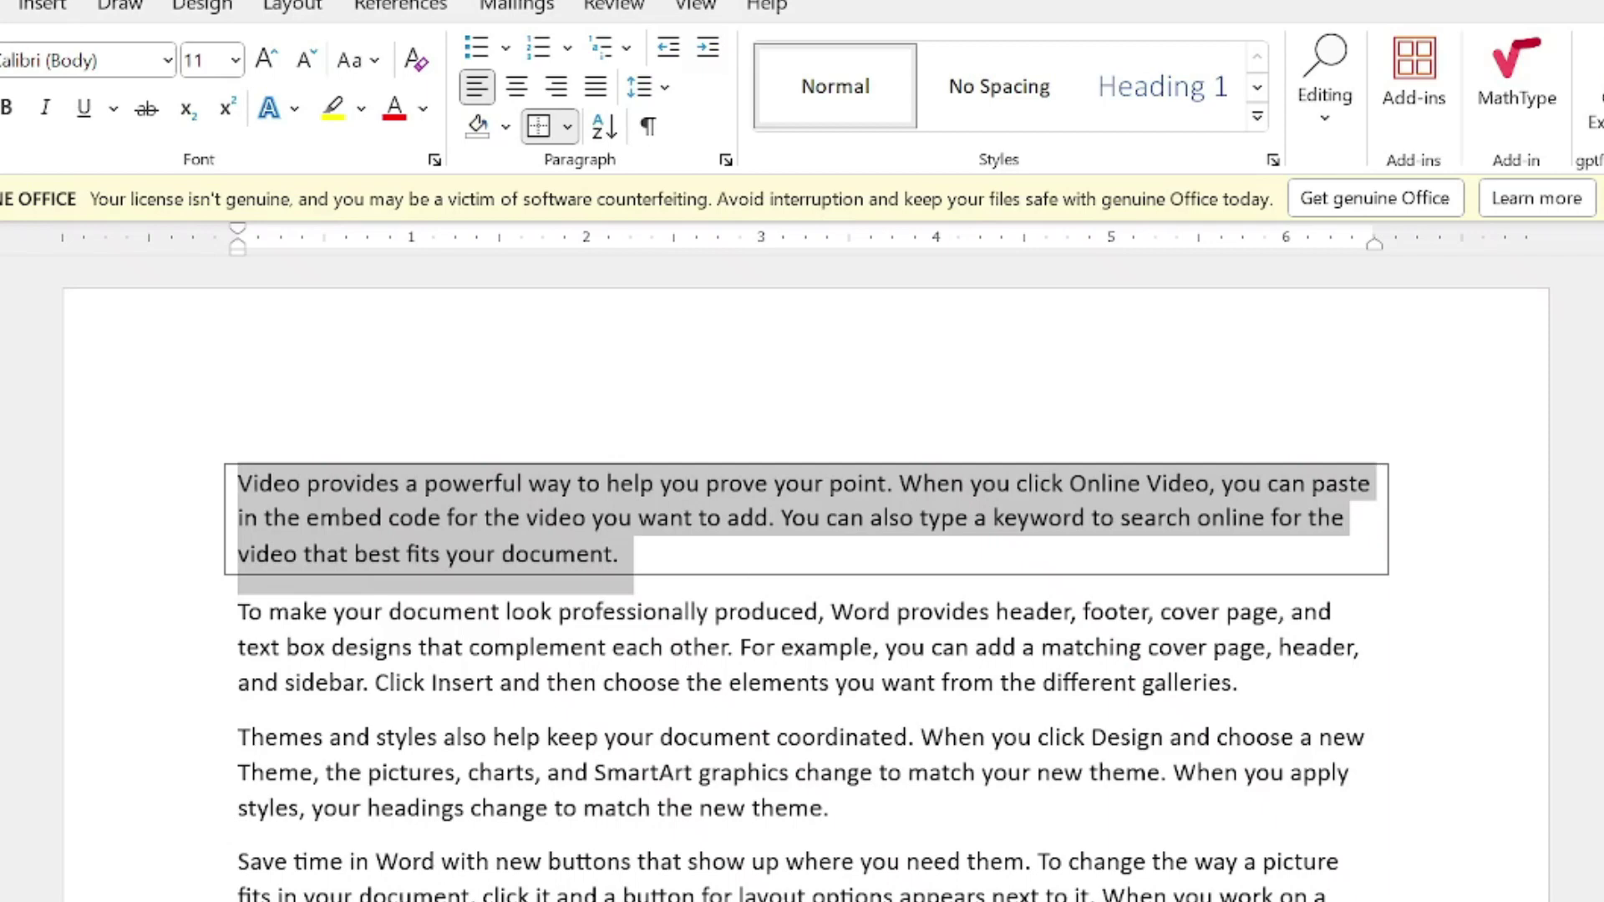
# - Select the first two paragraphs, box them with Outside Borders, then undo it
pyautogui.moveTo(1238, 682)
pyautogui.mouseDown()
pyautogui.moveTo(306, 483)
pyautogui.moveTo(237, 483)
pyautogui.mouseUp()
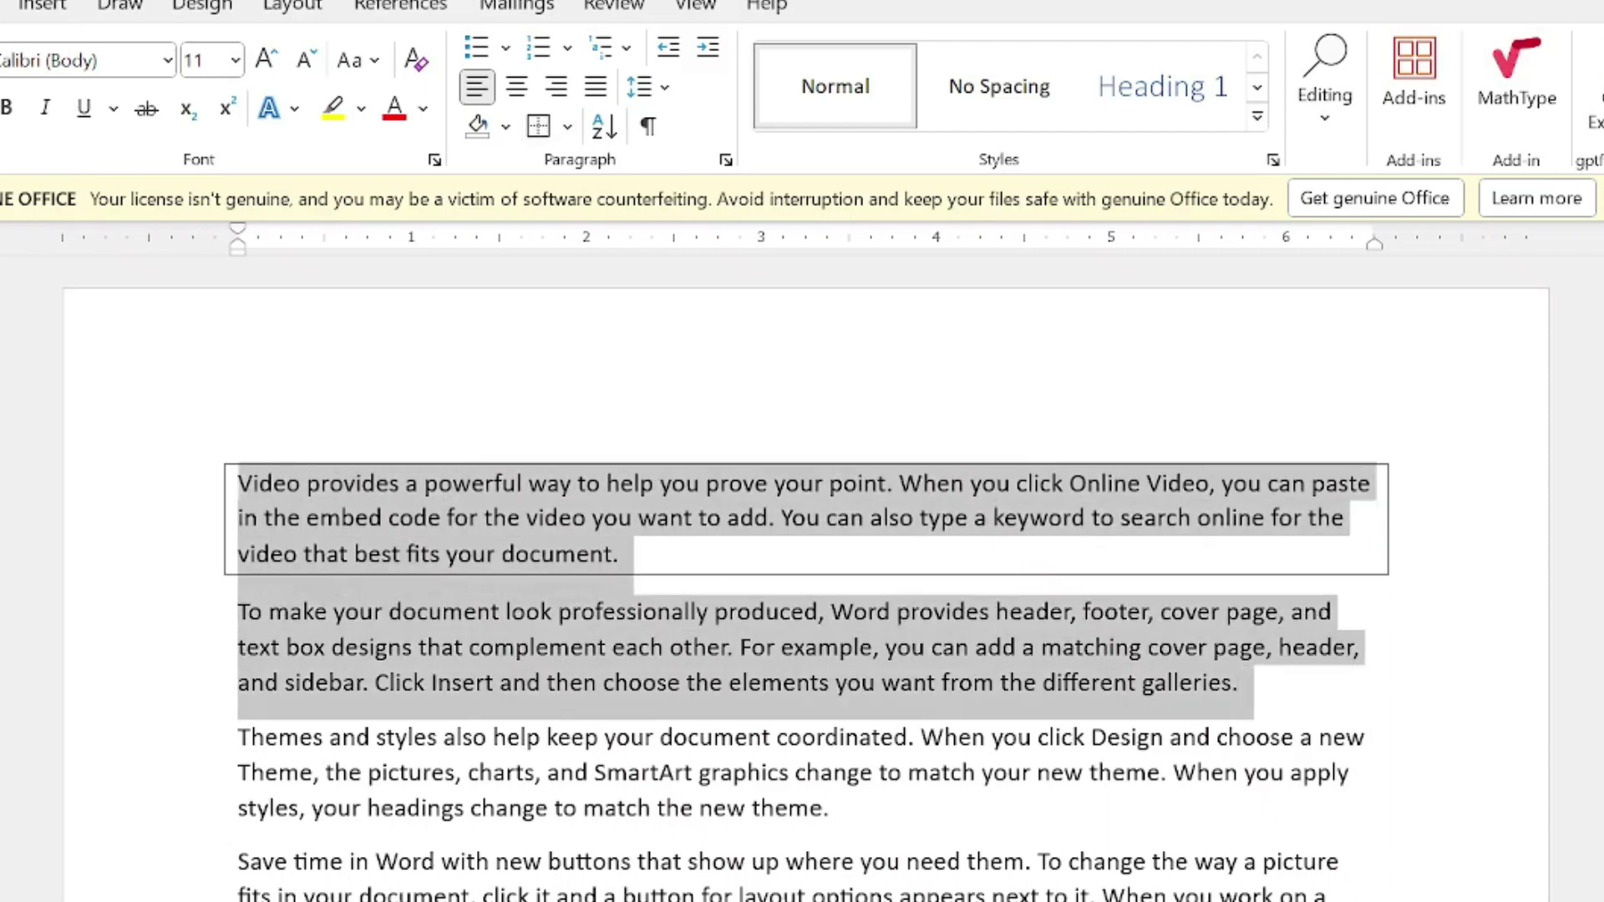
pyautogui.click(567, 127)
pyautogui.click(606, 430)
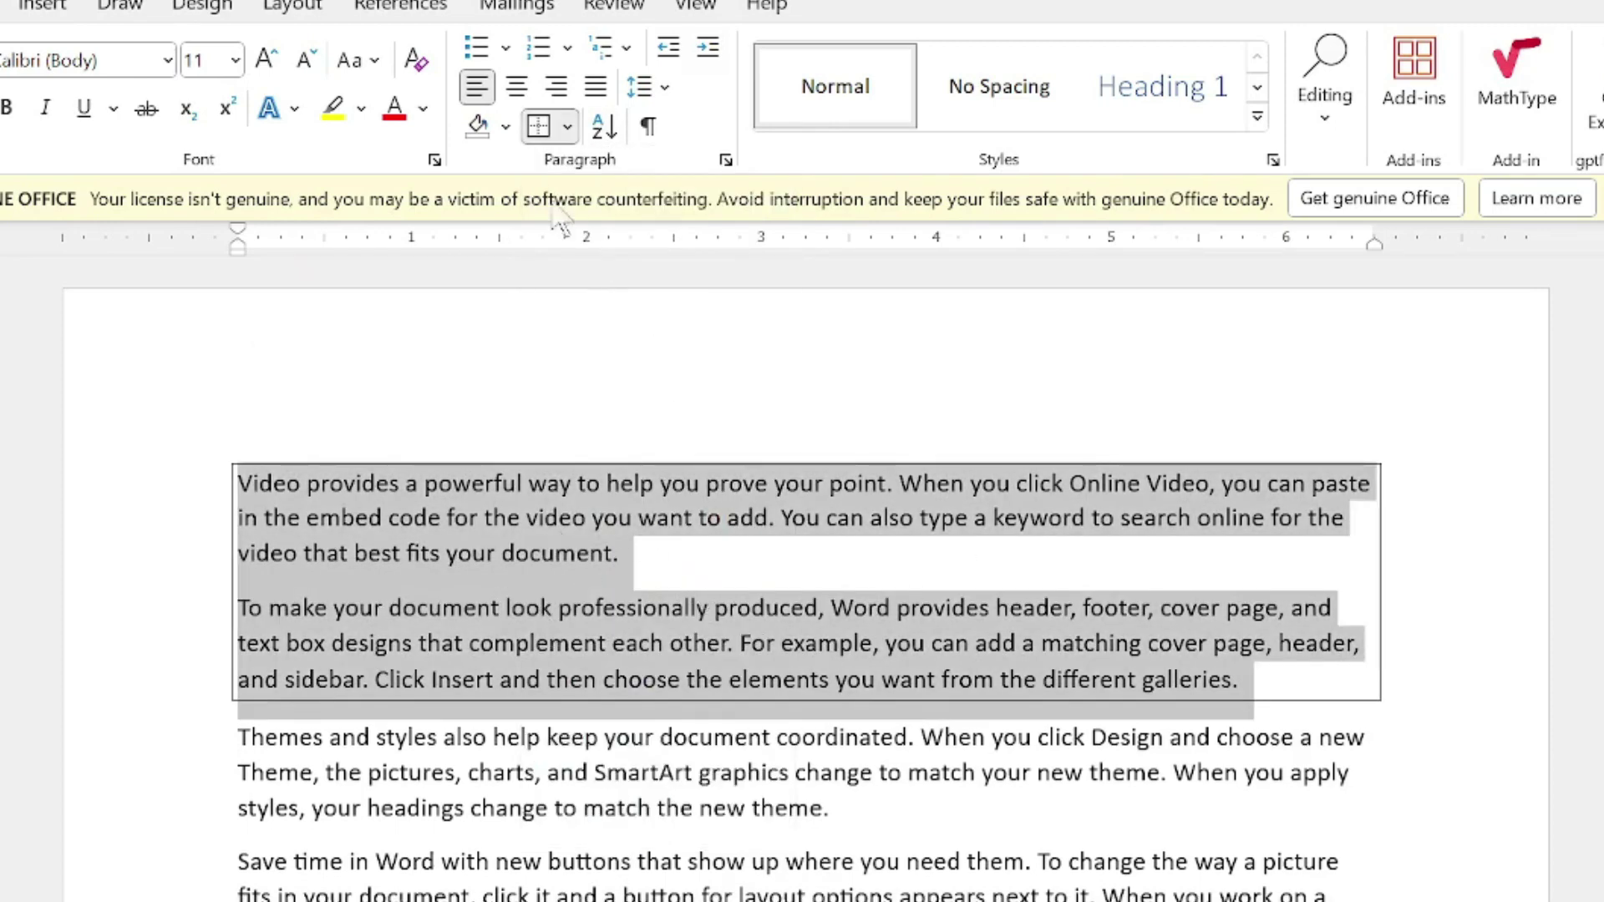
pyautogui.hotkey('ctrl', 'z')
# - Try All Borders and Inside Borders on both paragraphs, then set No Border
pyautogui.click(567, 127)
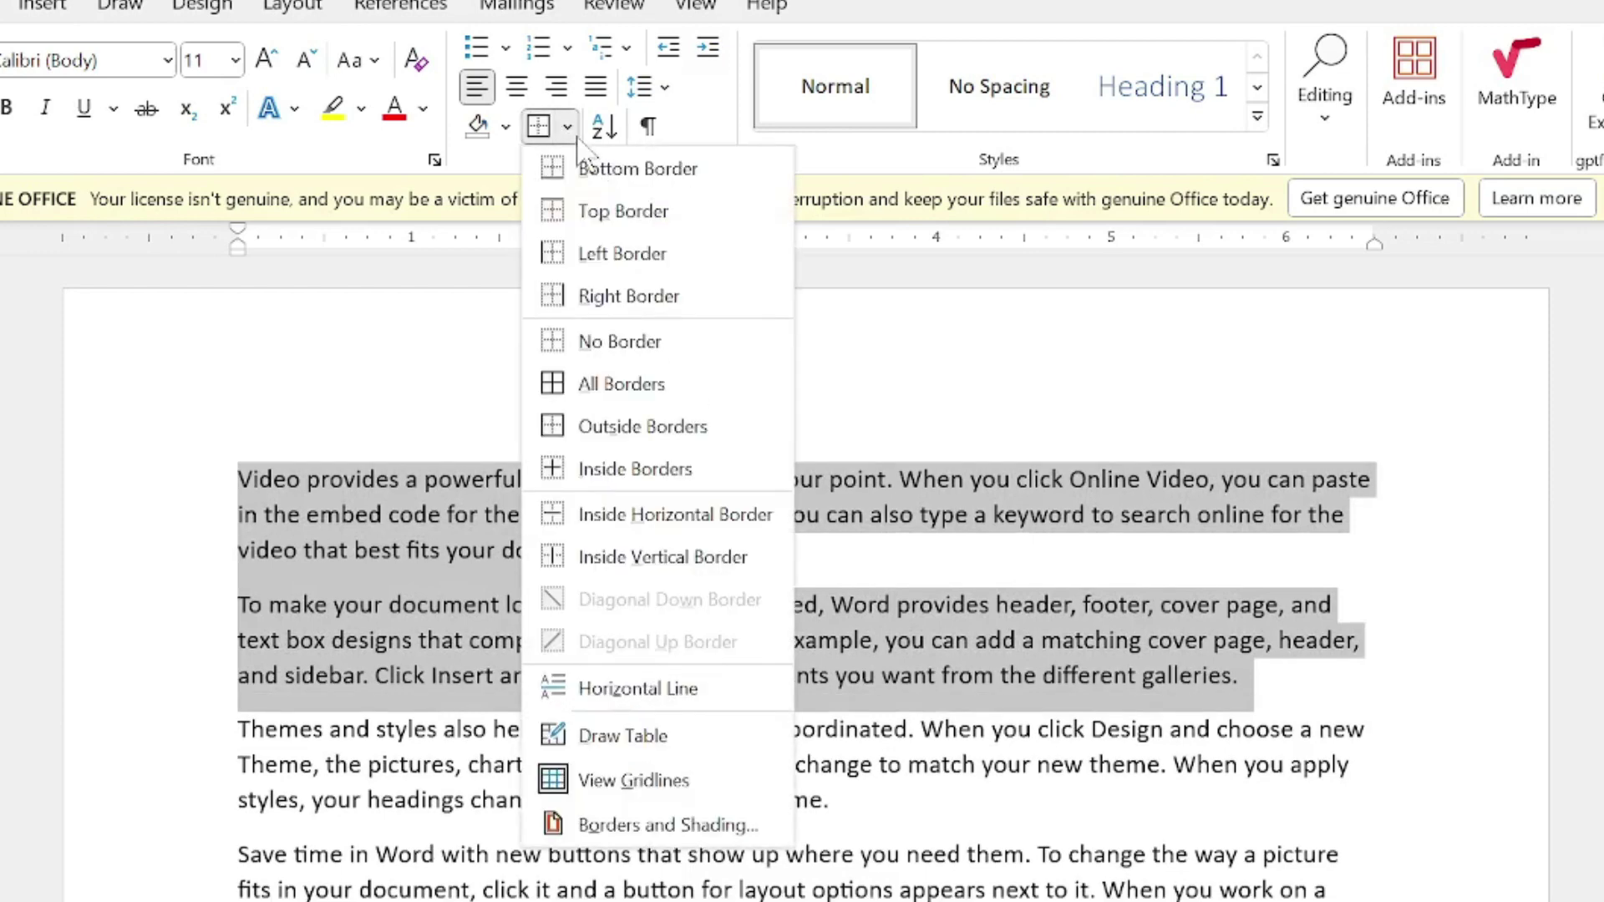
pyautogui.click(634, 383)
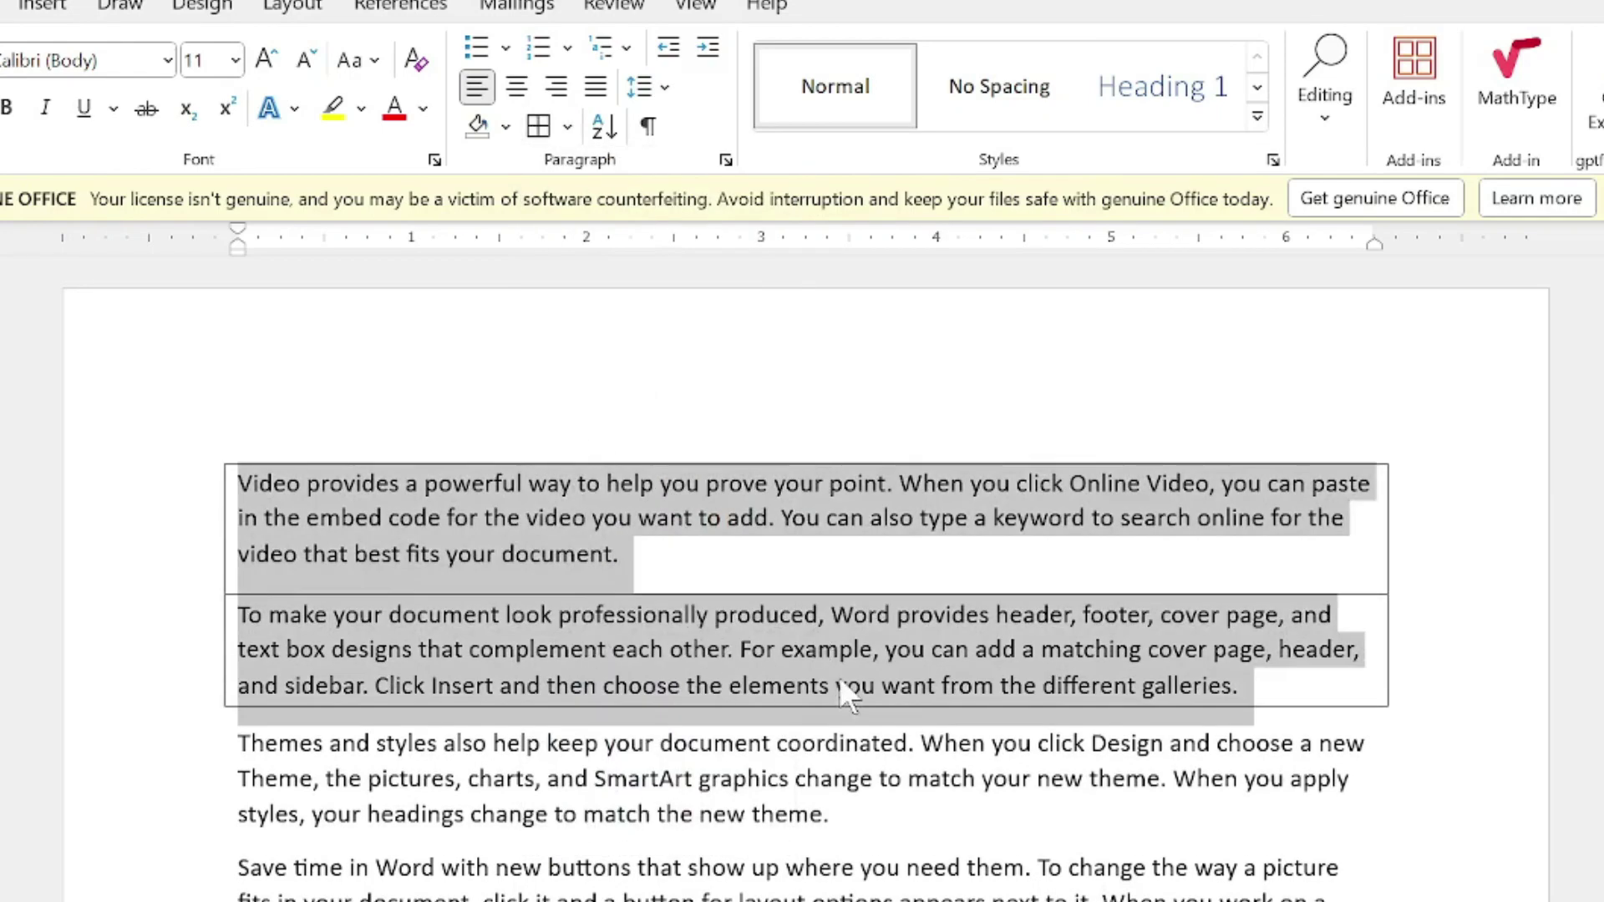
pyautogui.click(567, 127)
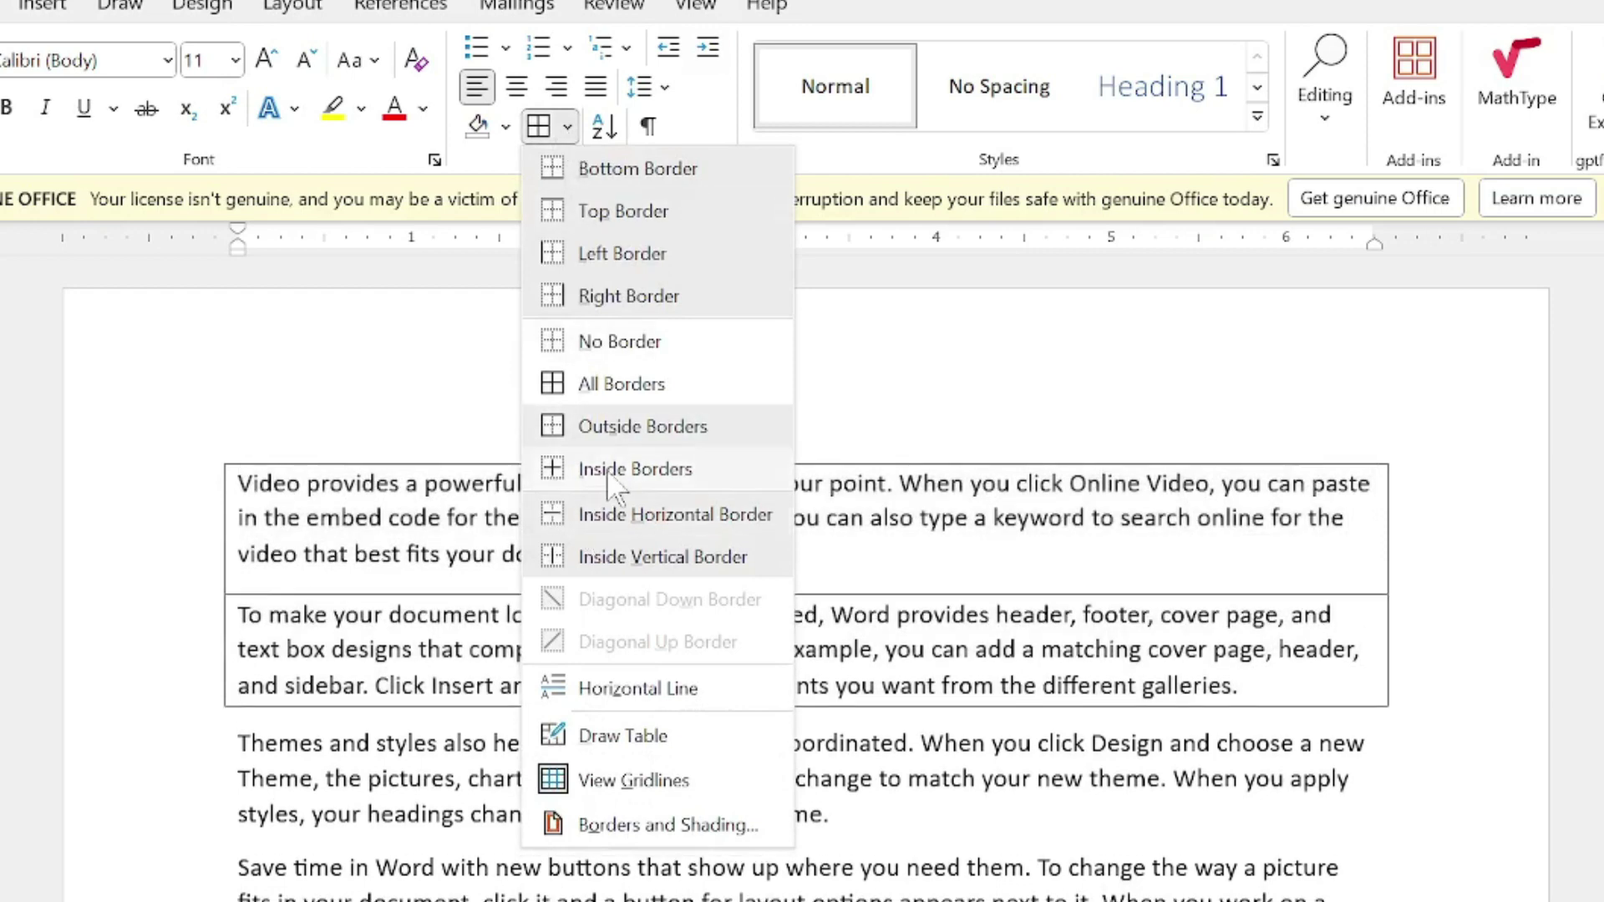
pyautogui.click(619, 475)
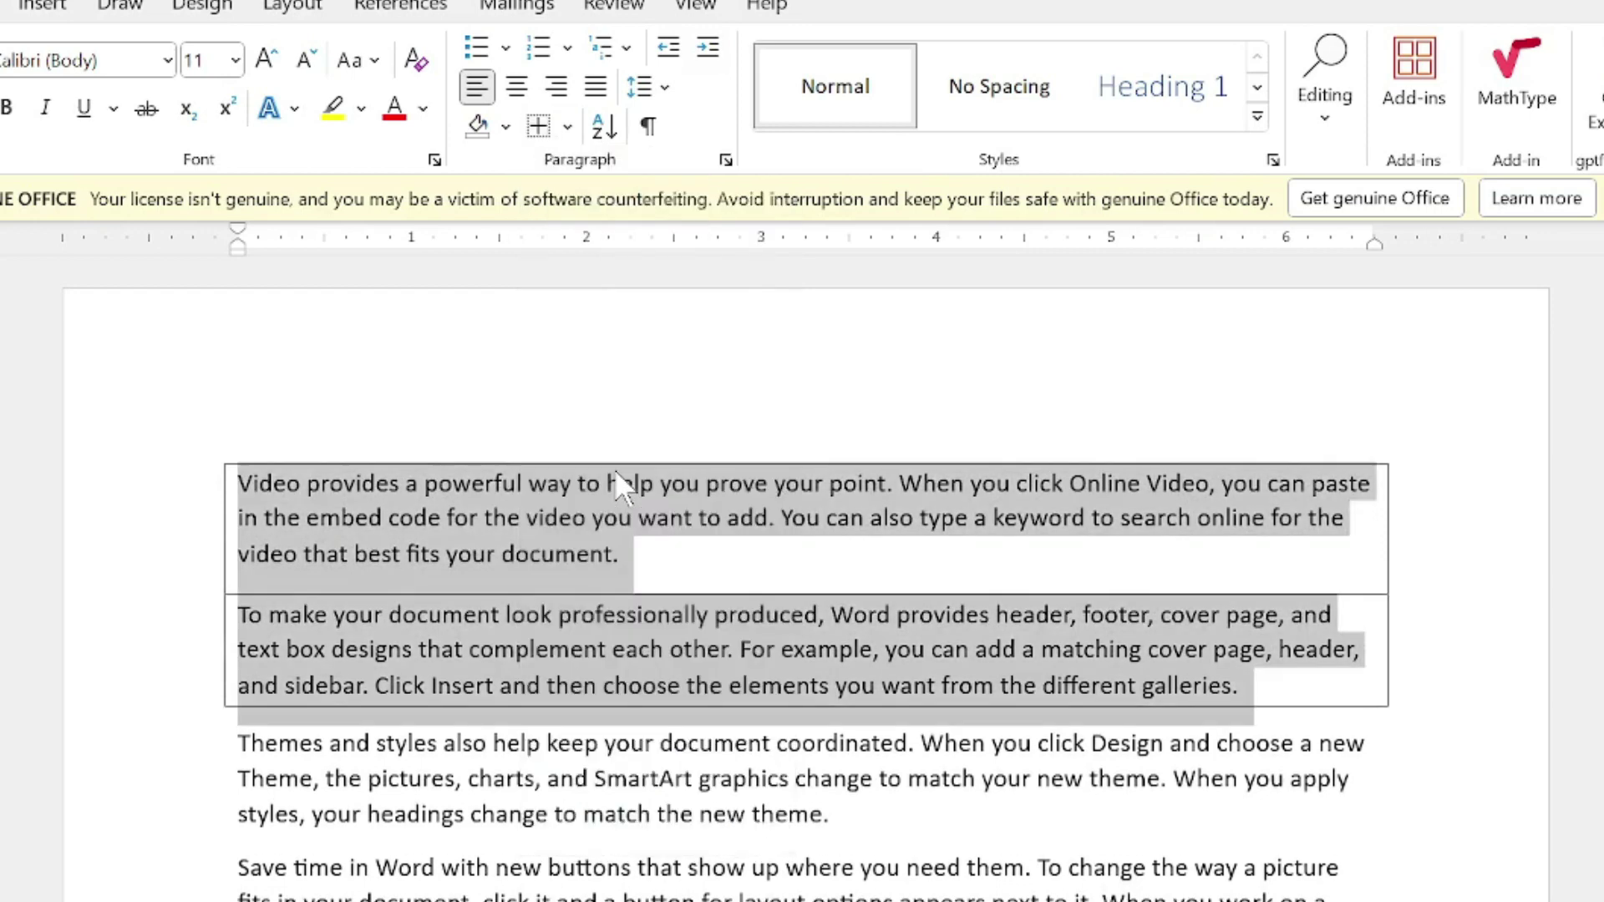
pyautogui.click(567, 127)
pyautogui.click(598, 341)
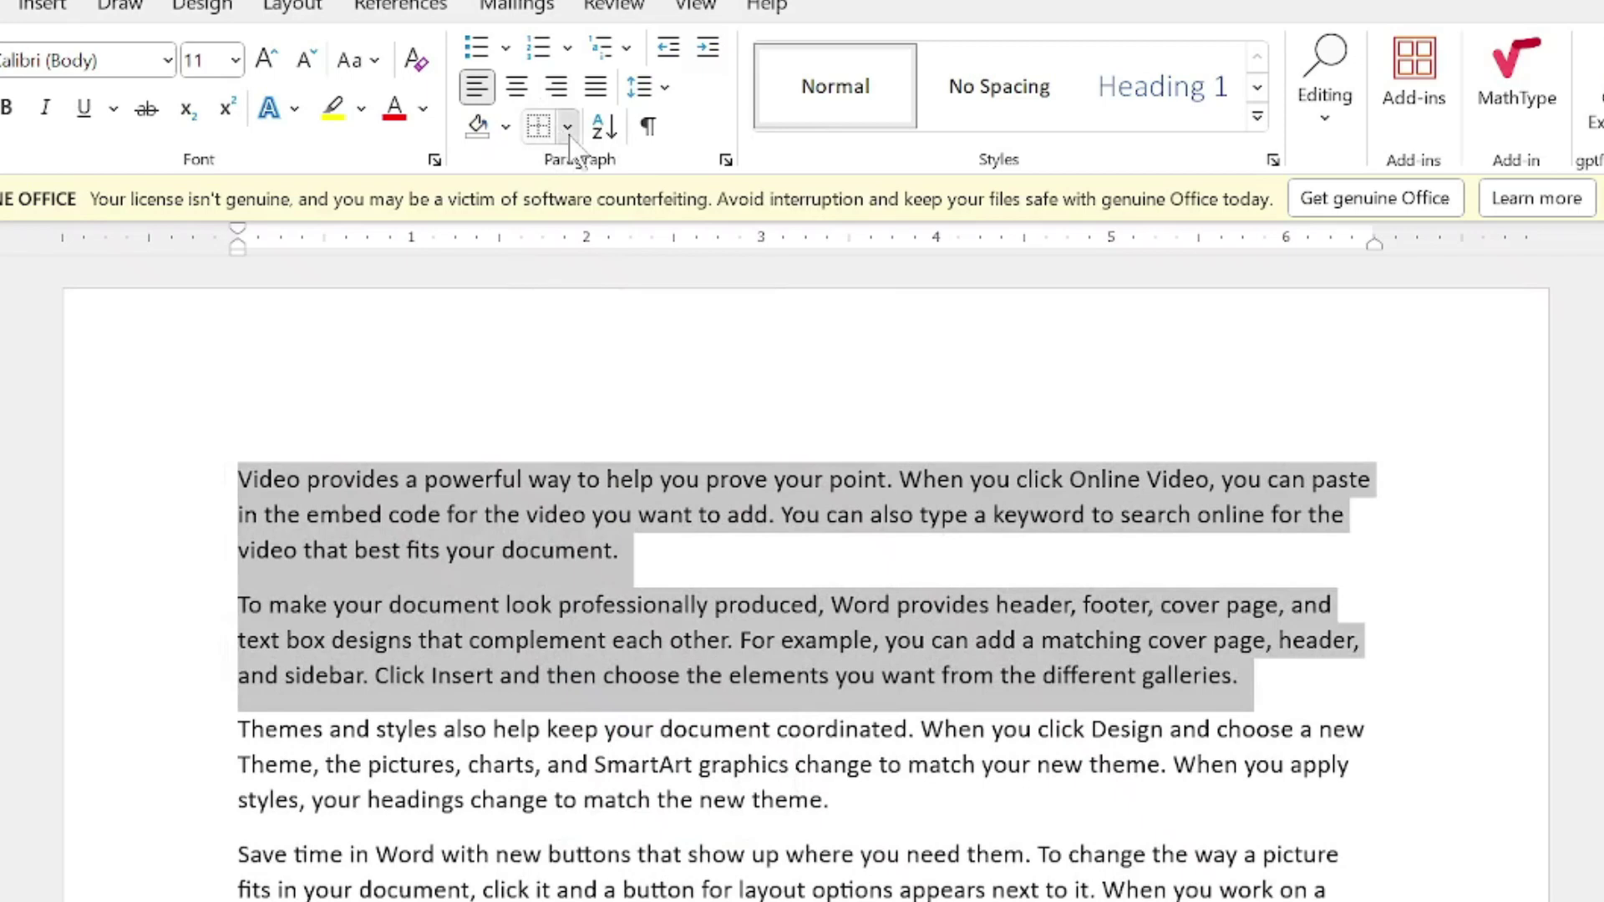
# - Try Inside Borders, then apply Inside Horizontal Border for one line between the paragraphs
pyautogui.click(568, 127)
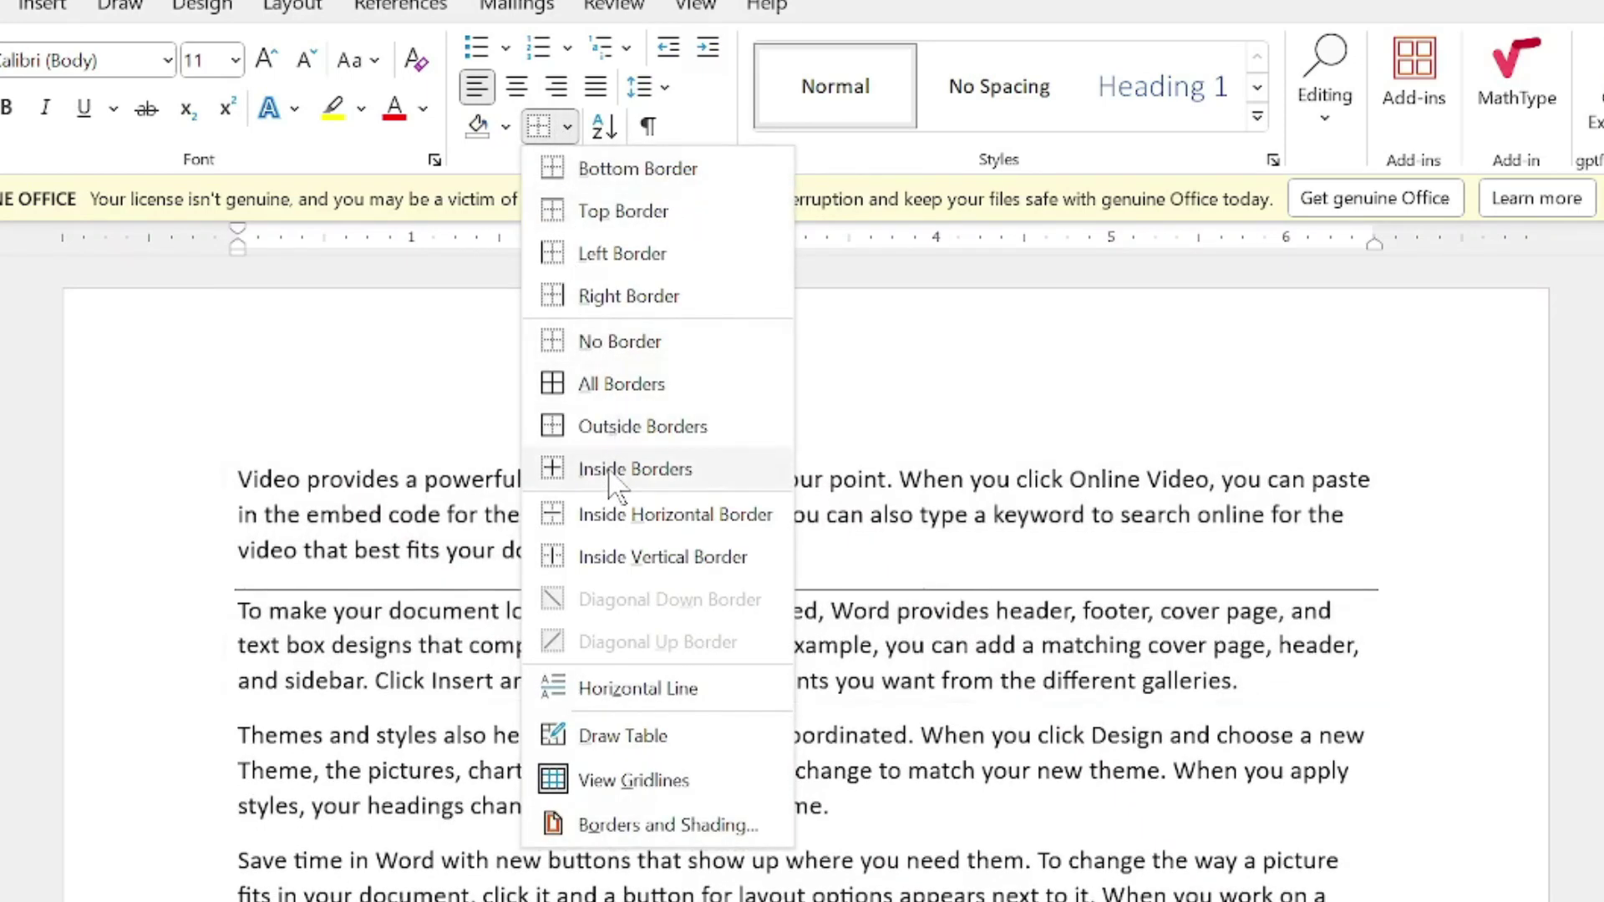
pyautogui.click(611, 472)
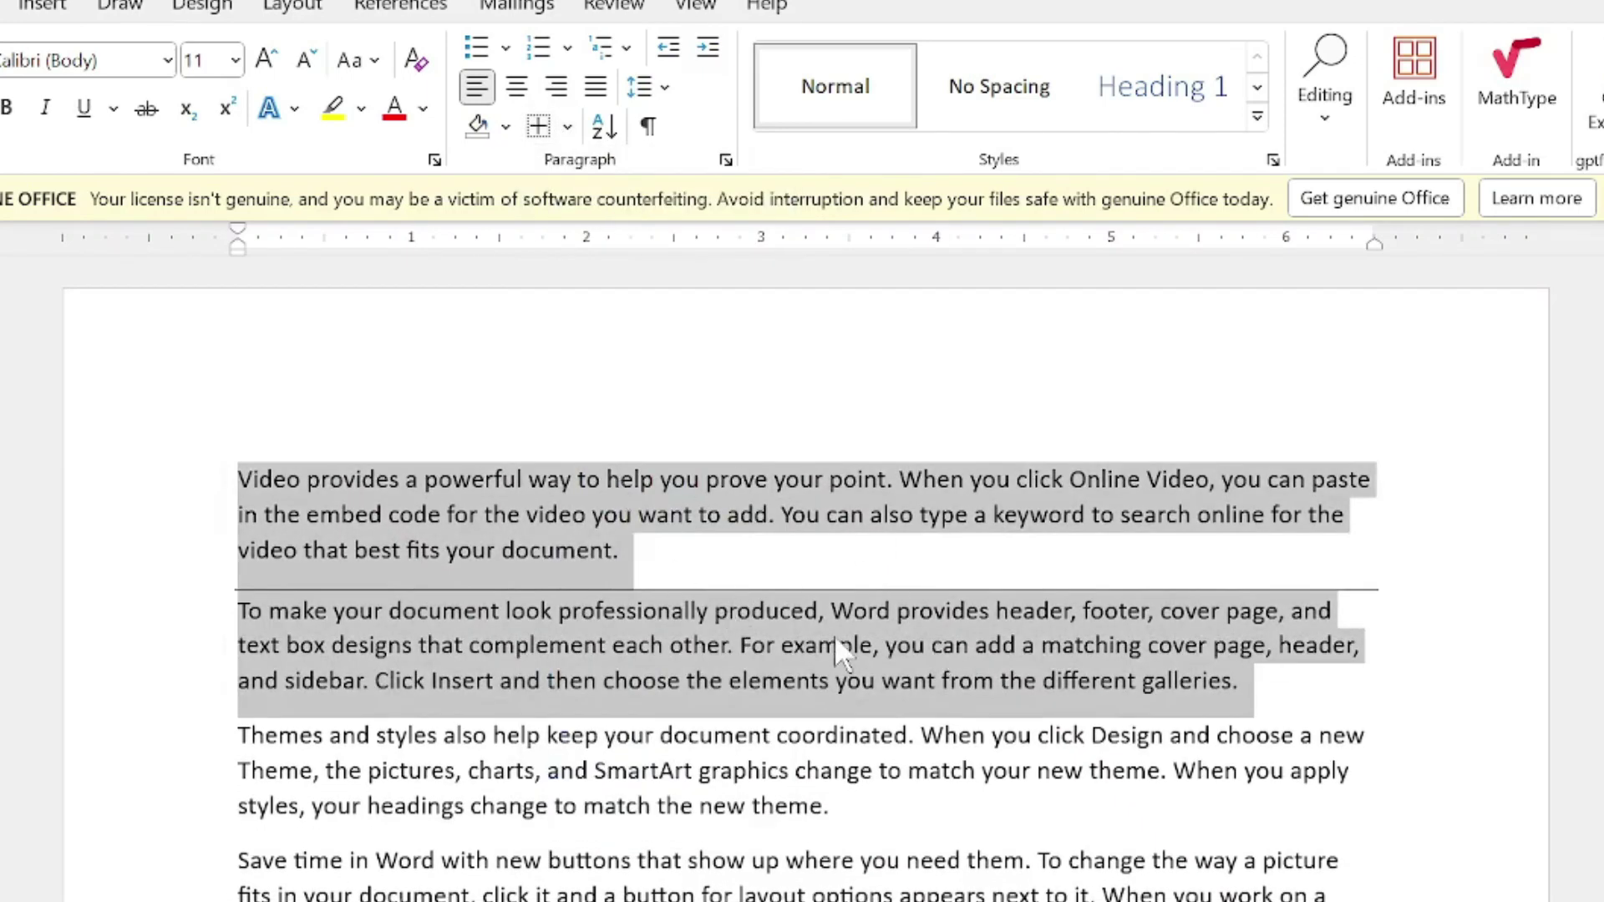
pyautogui.click(567, 127)
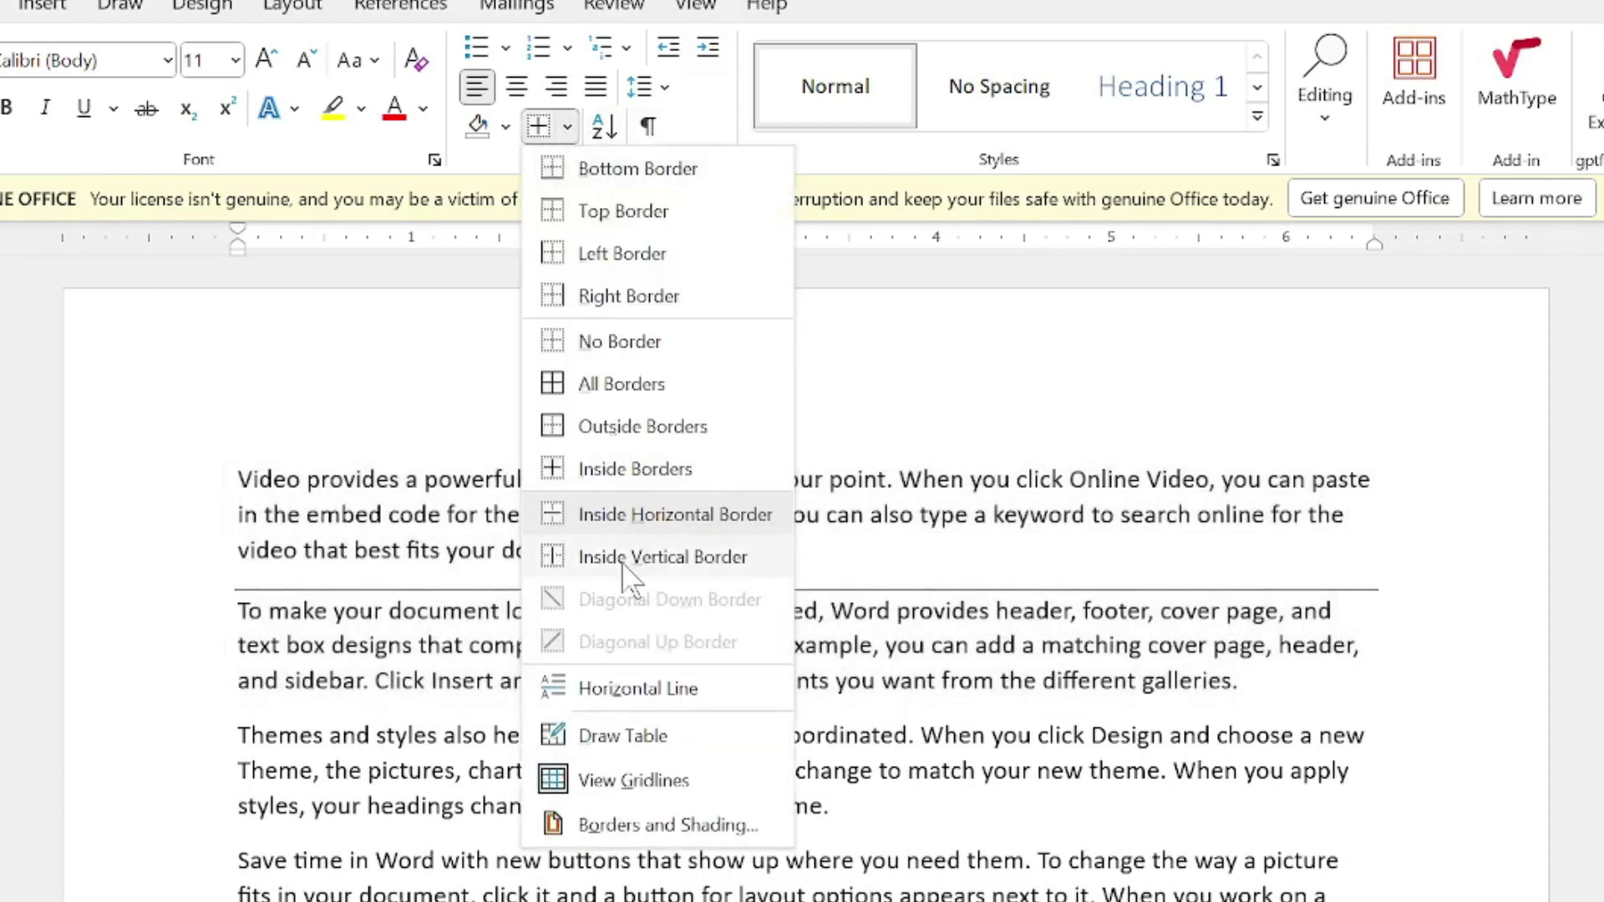
pyautogui.click(597, 515)
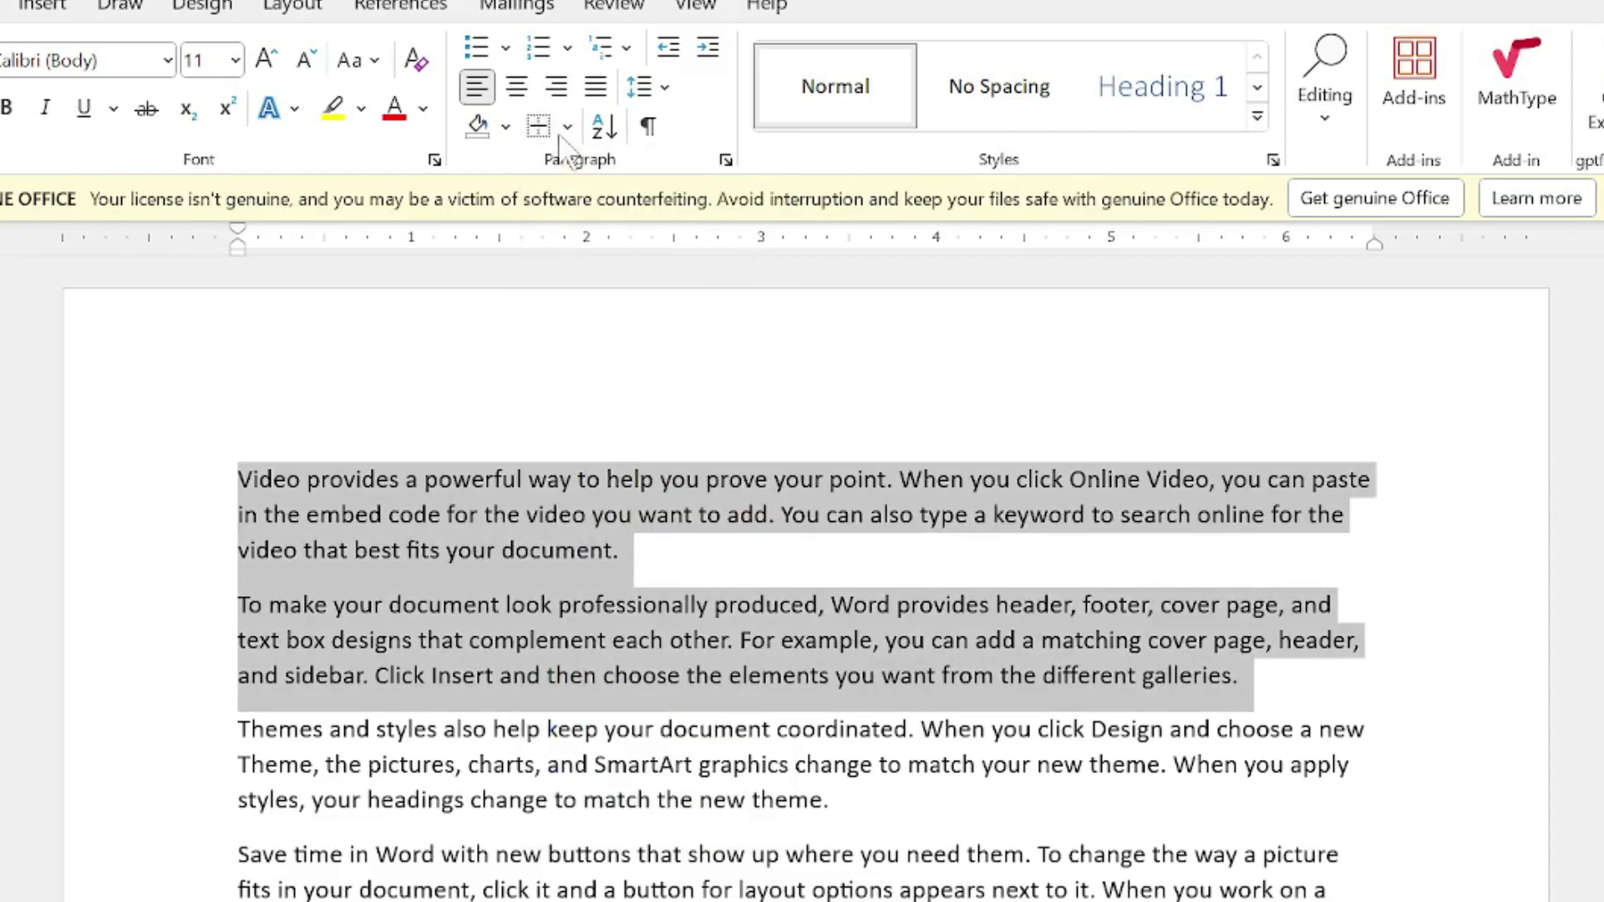
pyautogui.click(539, 126)
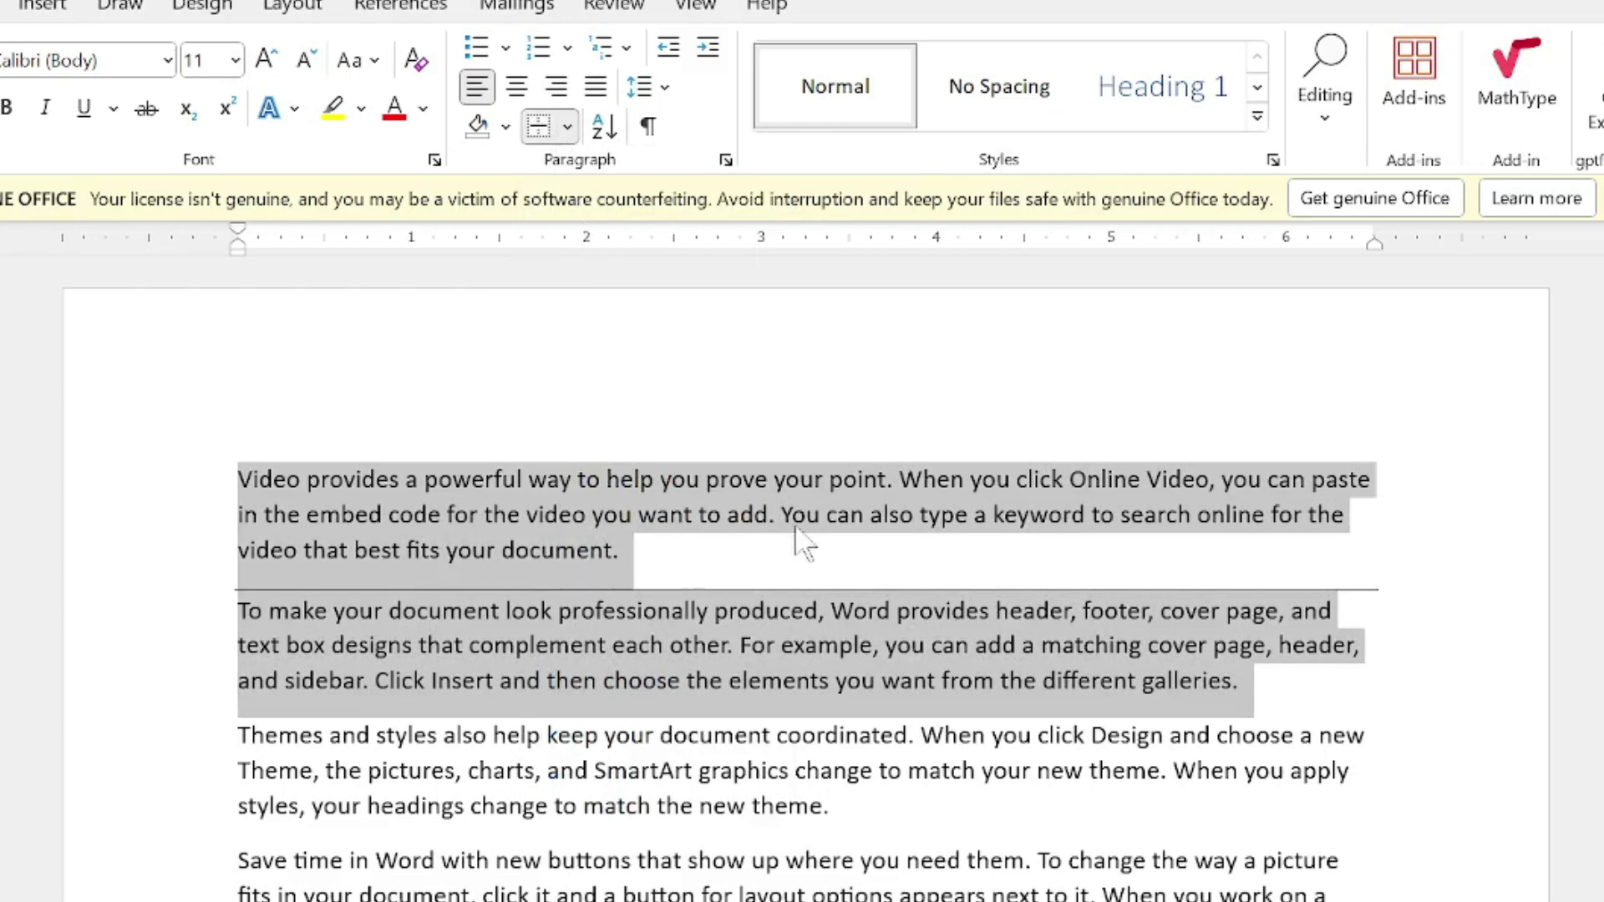
# - Undo the dividing line, test Inside Vertical Border, then place the cursor after the first paragraph
pyautogui.hotkey('ctrl', 'z')
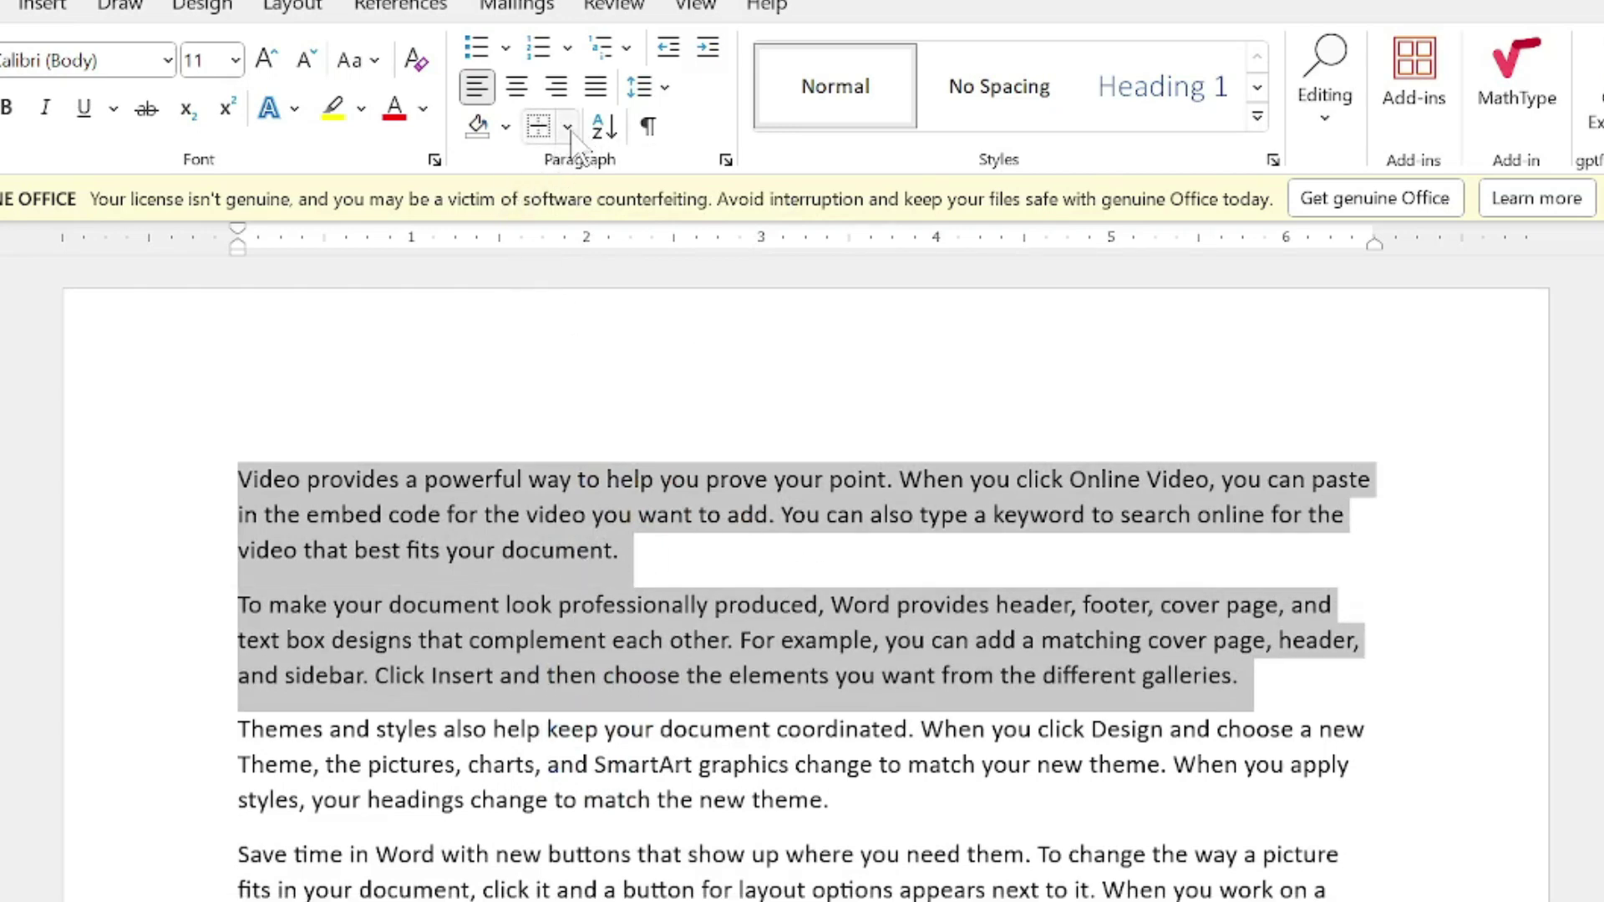
pyautogui.click(568, 129)
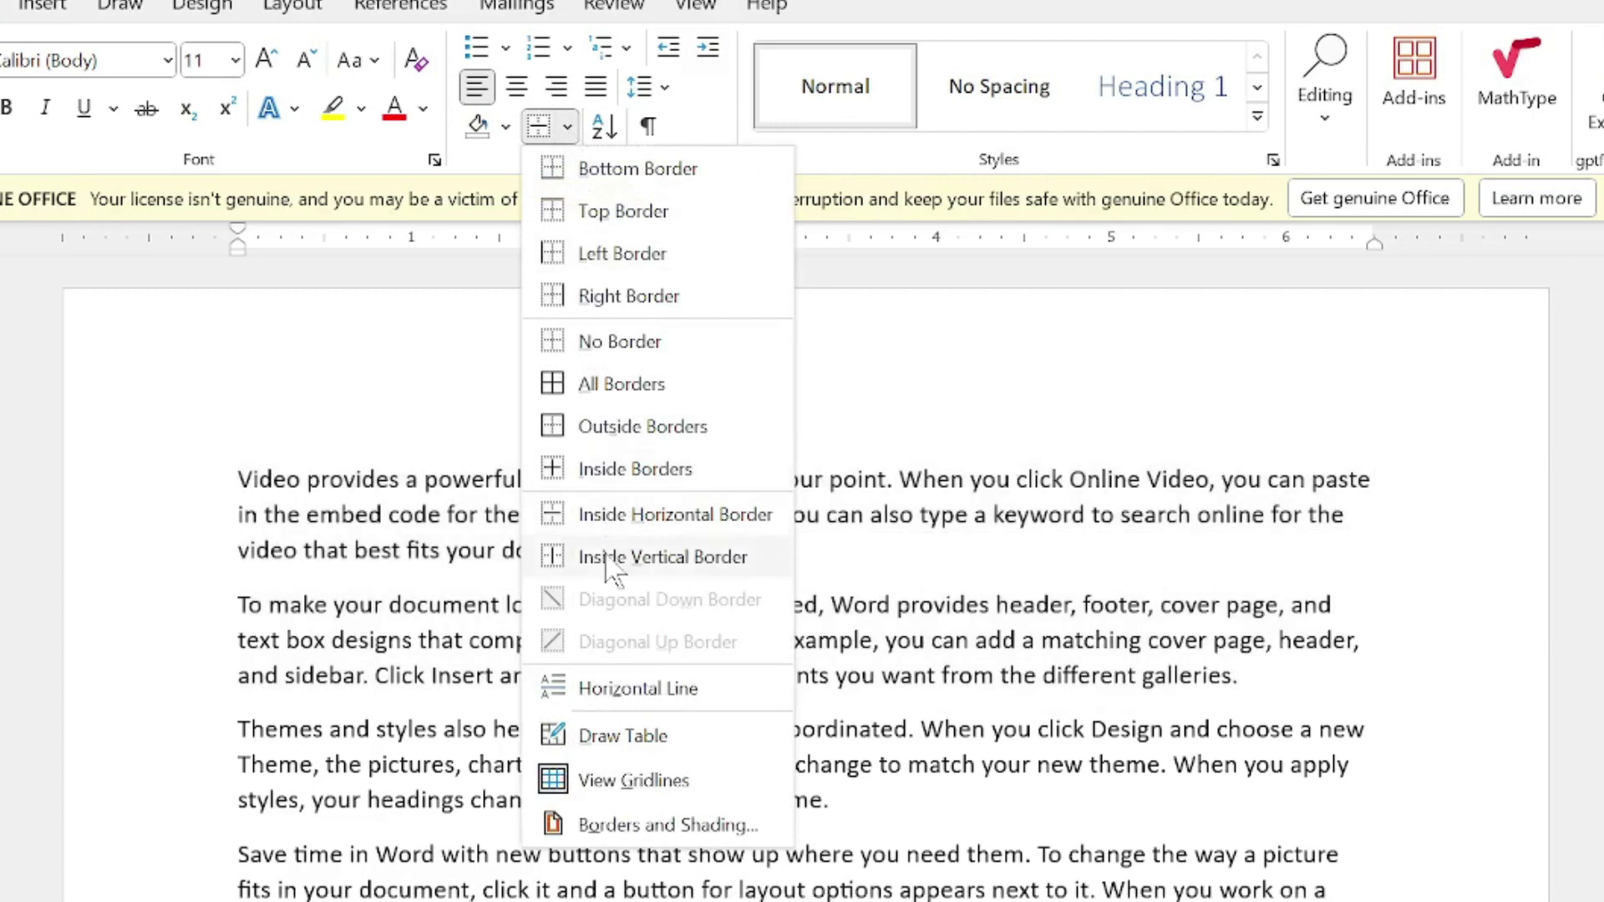
pyautogui.click(608, 558)
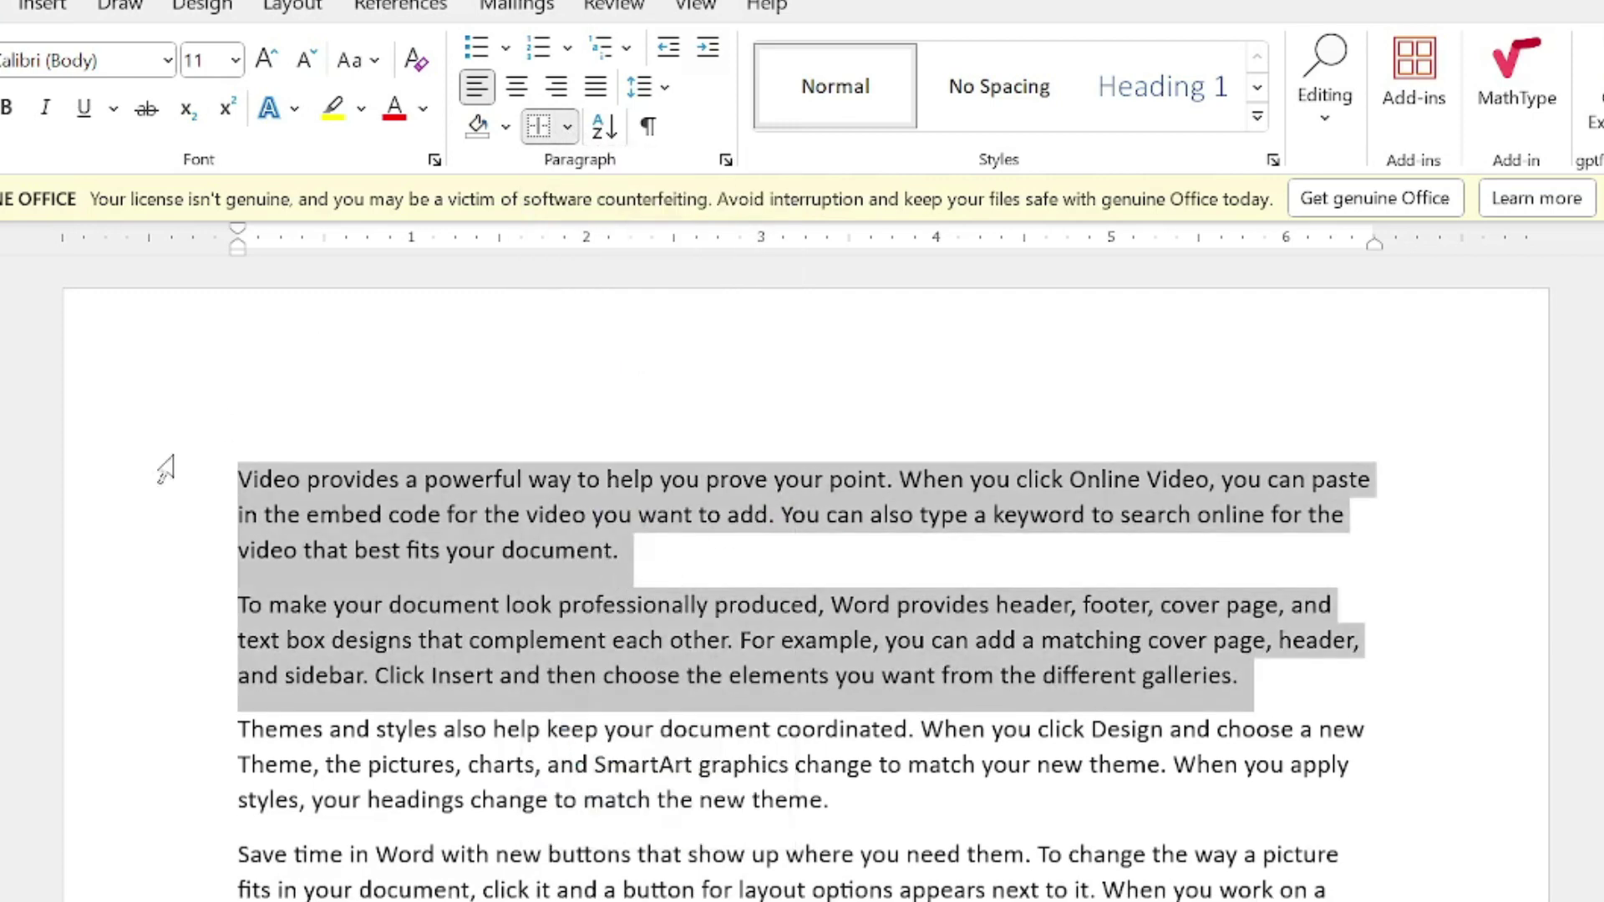
pyautogui.click(568, 127)
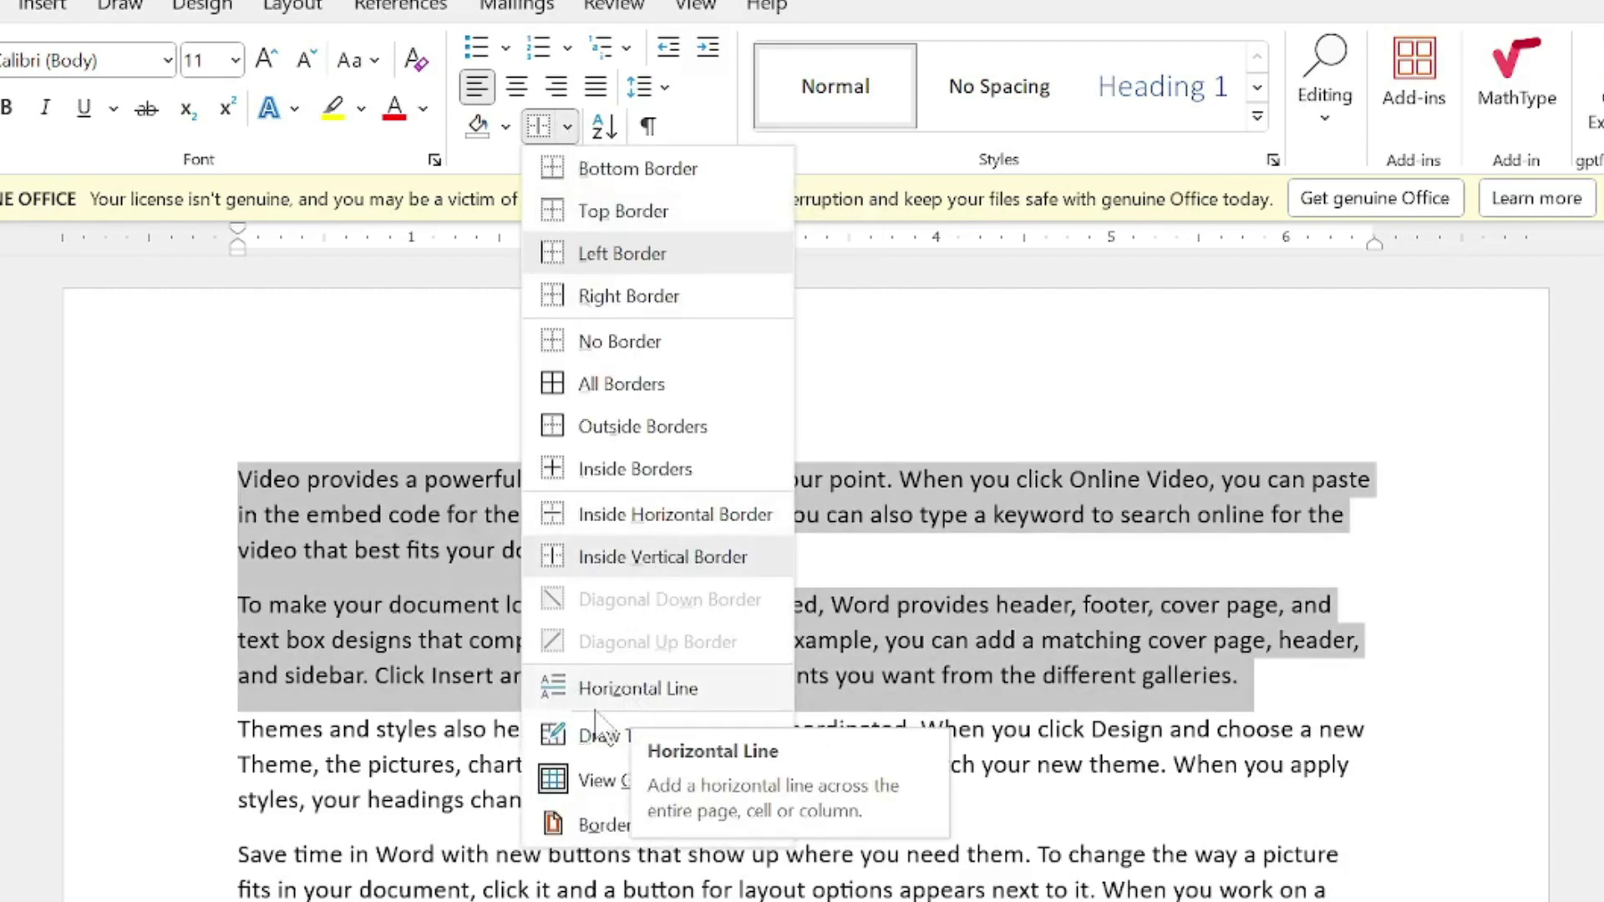
pyautogui.click(890, 633)
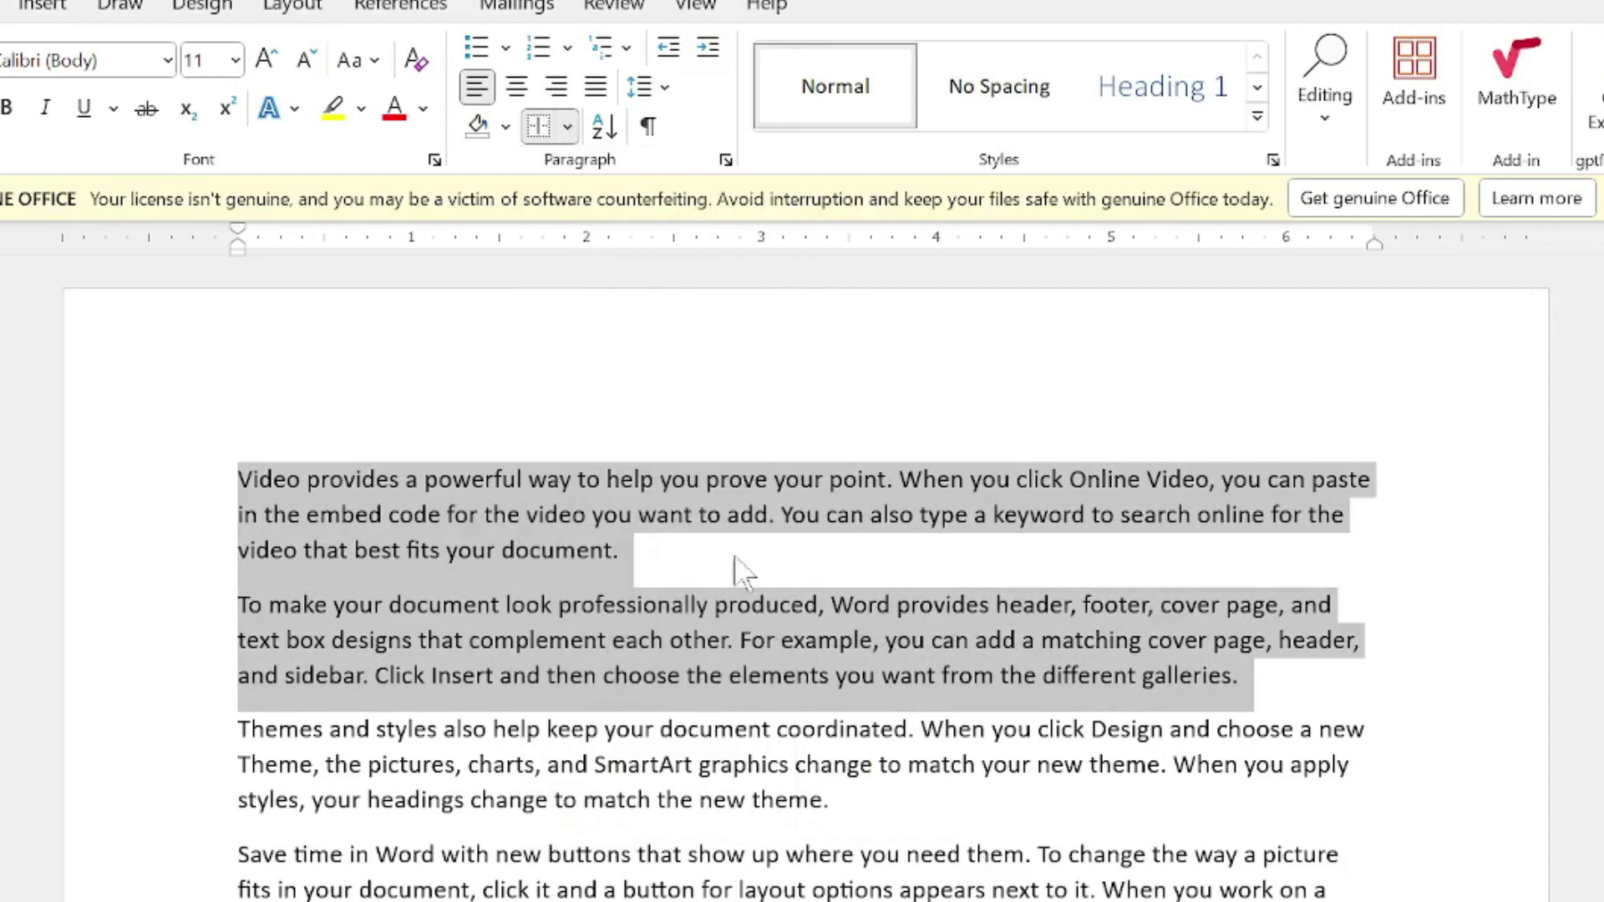
pyautogui.click(716, 551)
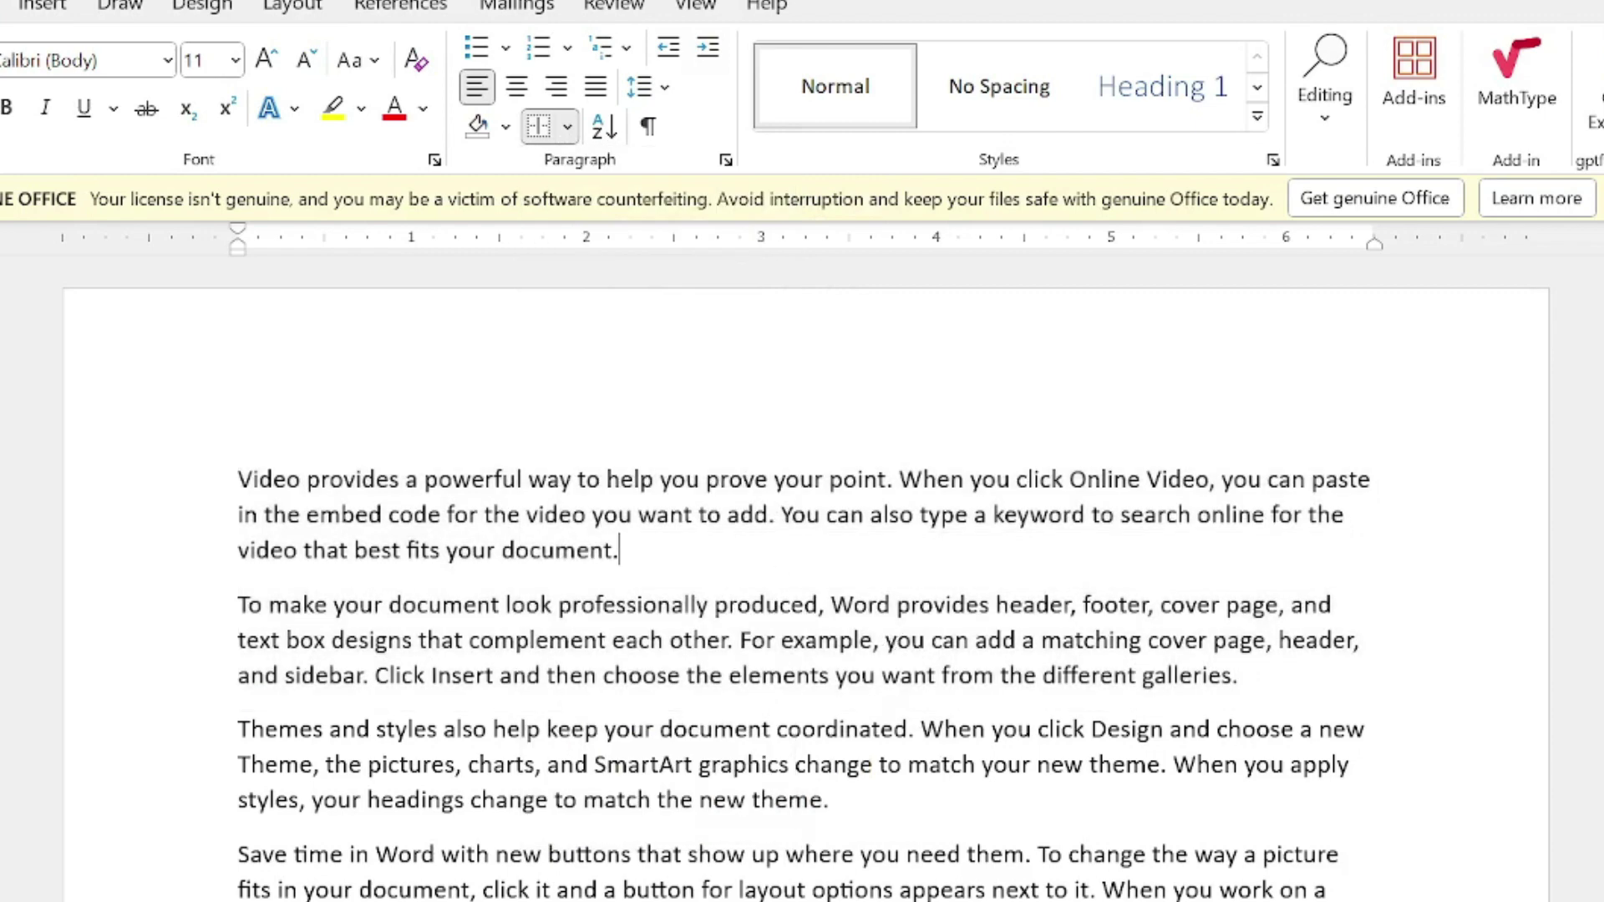
pyautogui.click(567, 127)
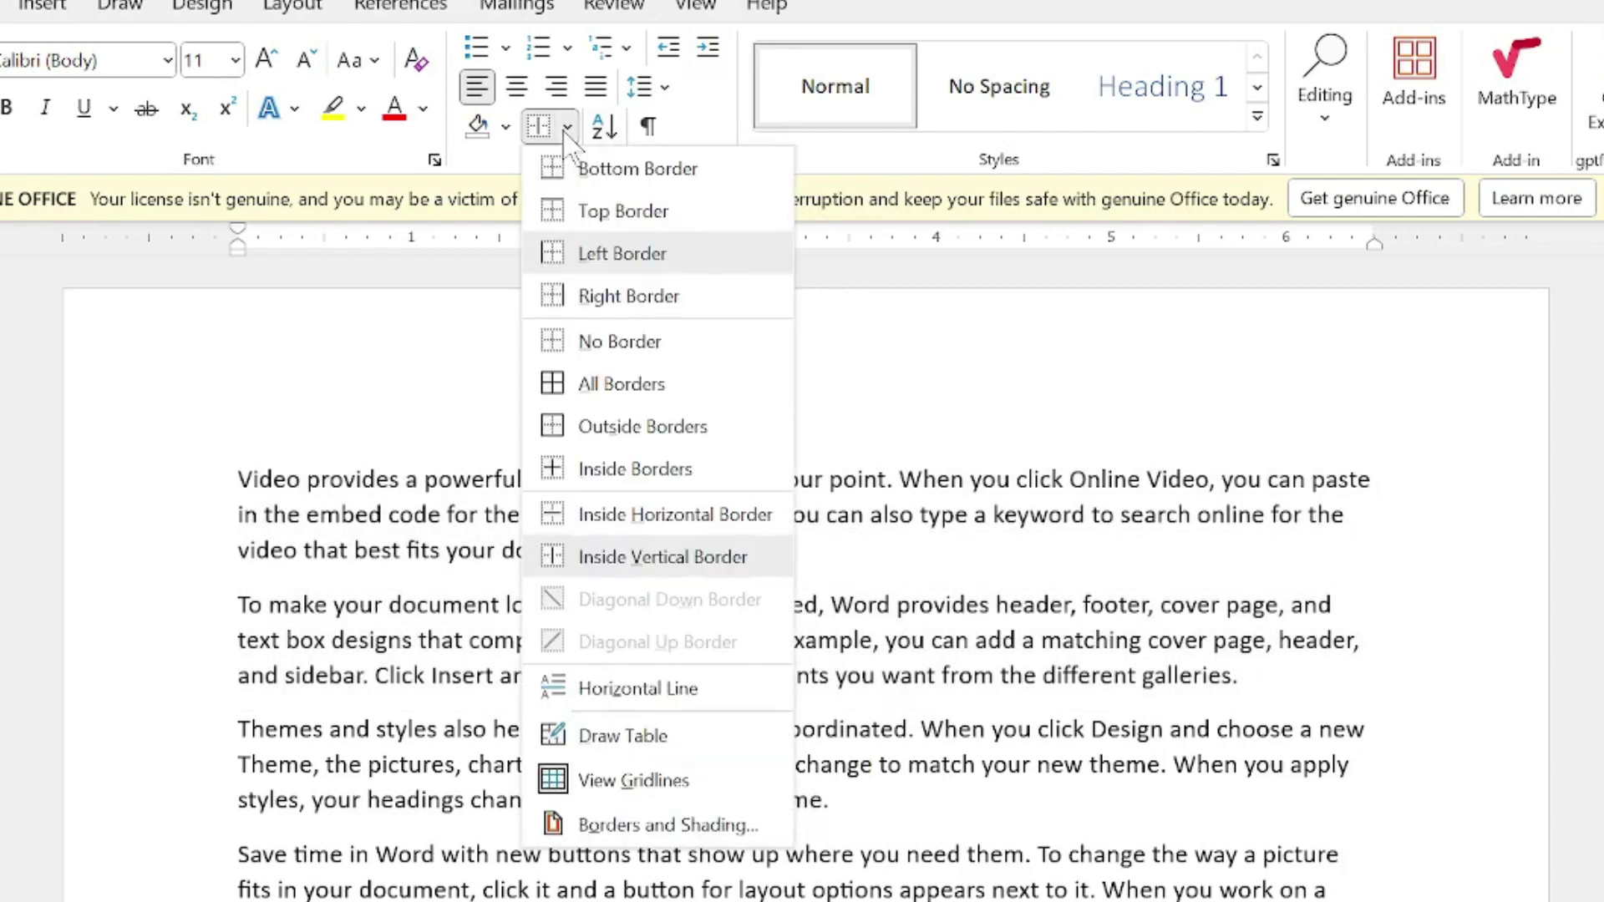
# - Insert a horizontal line below the first paragraph and bring up its format settings
pyautogui.click(606, 690)
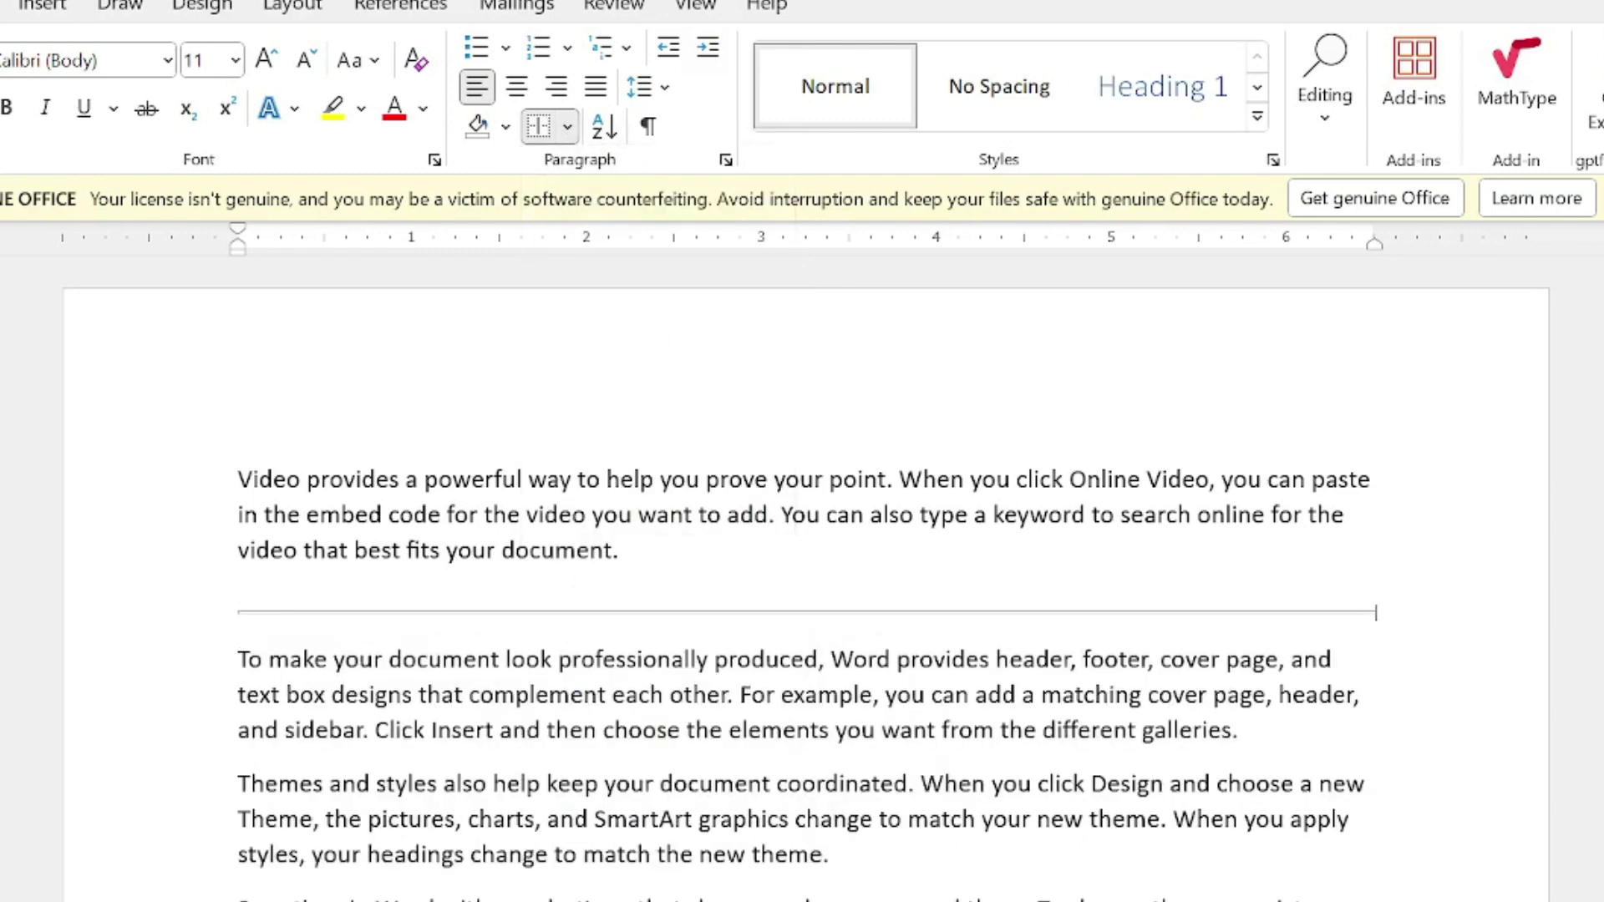
pyautogui.click(1114, 614)
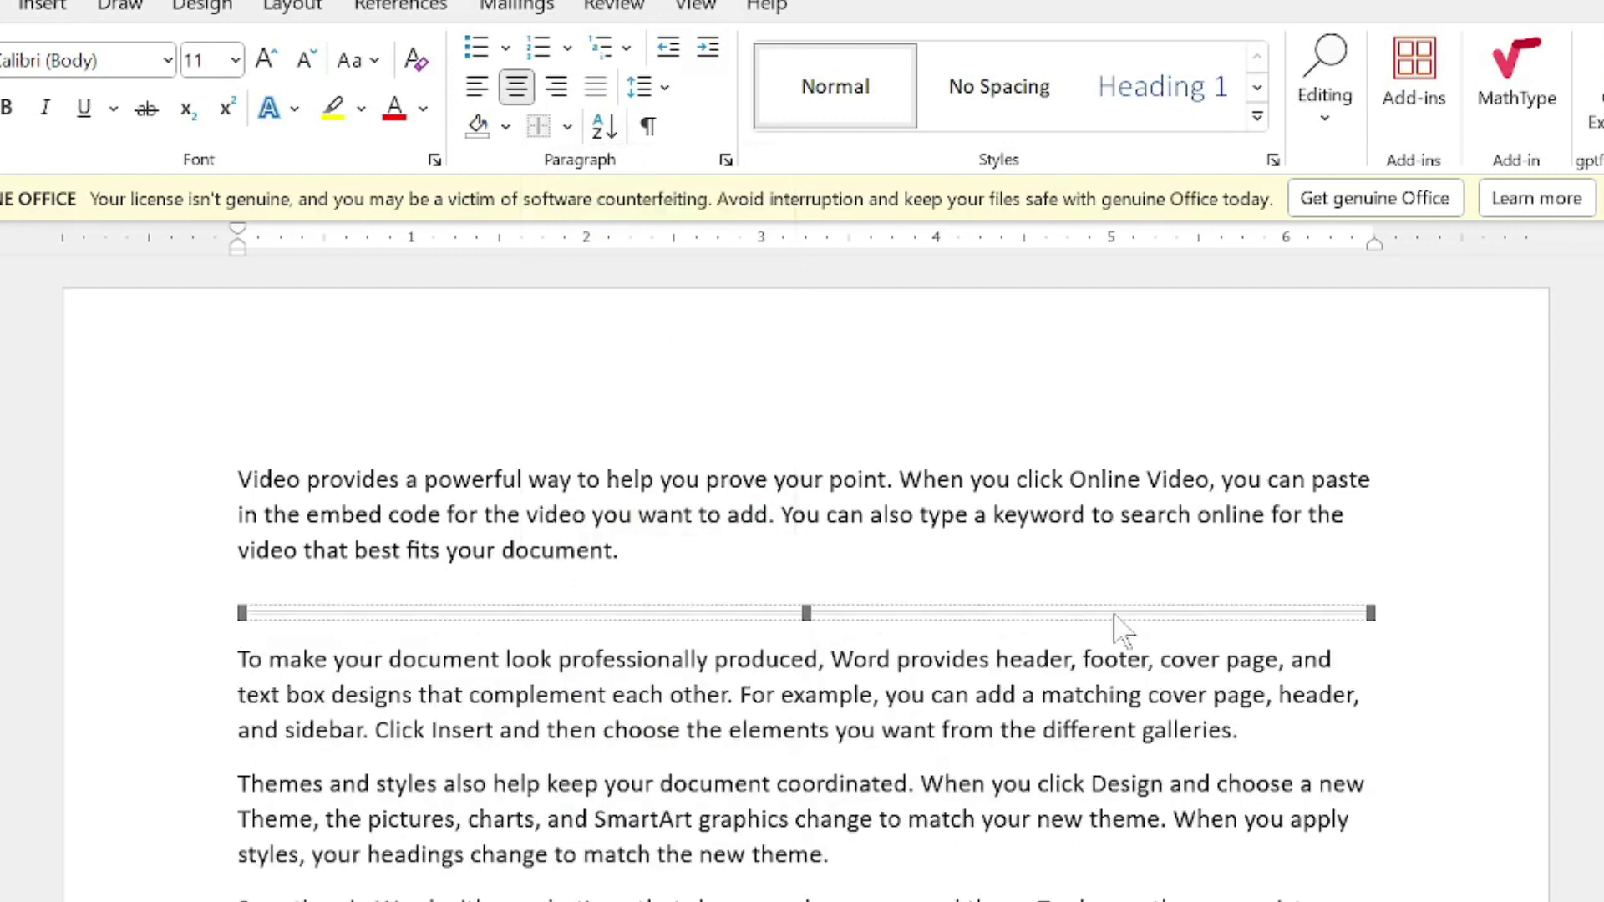
pyautogui.doubleClick(821, 614)
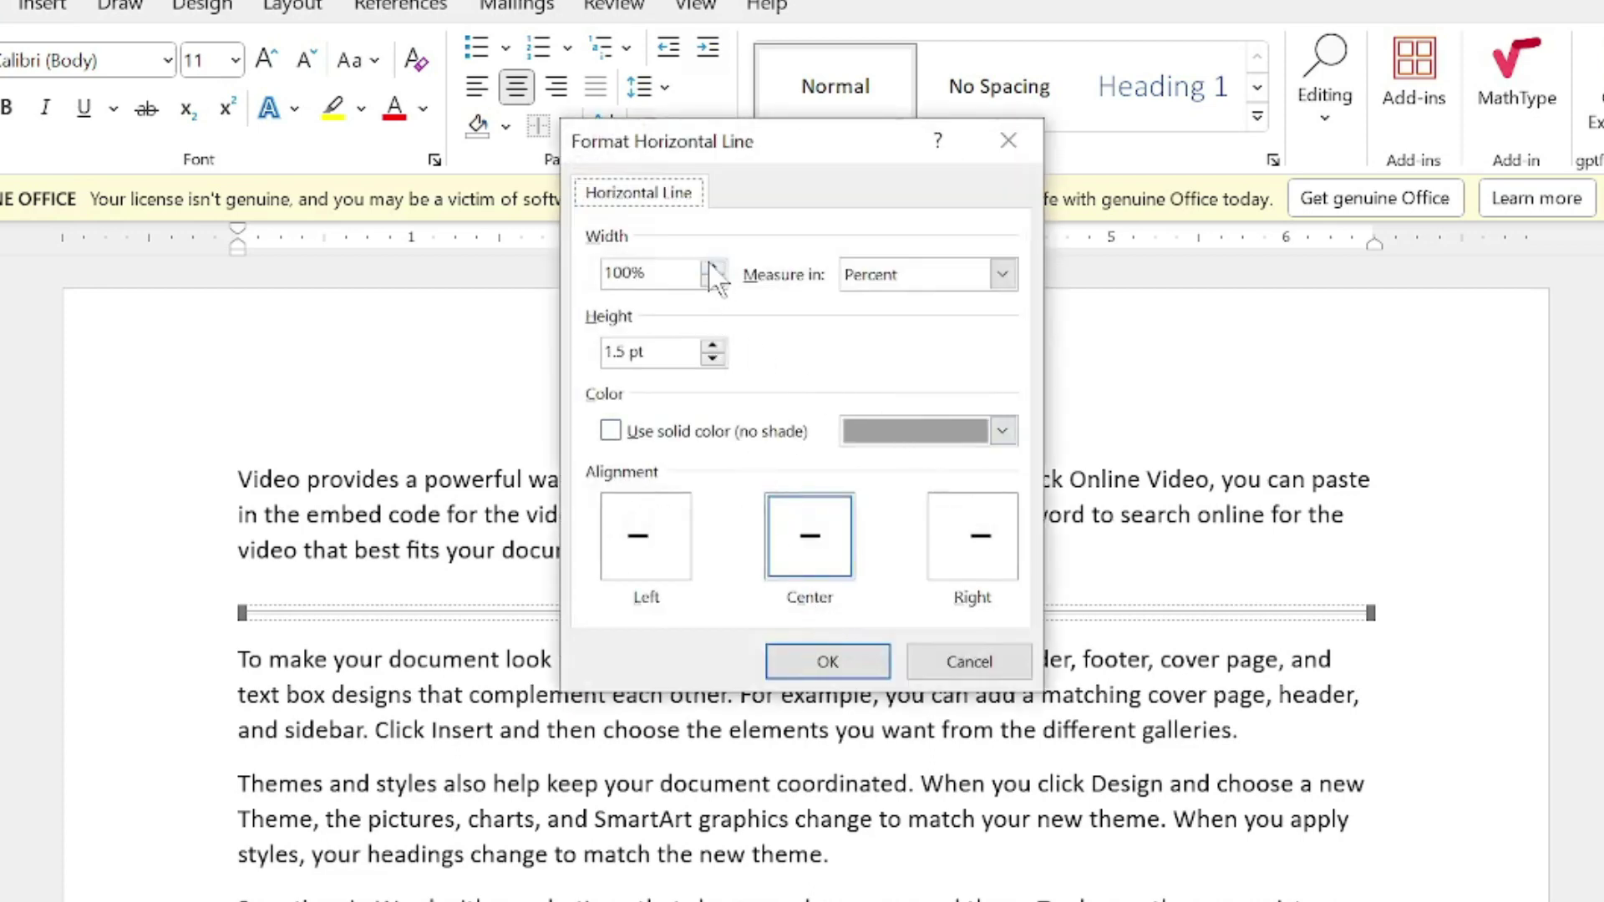
# - Format the line to 6.5" width in inches, 16 pt height, solid red, centred
pyautogui.press('Tab')
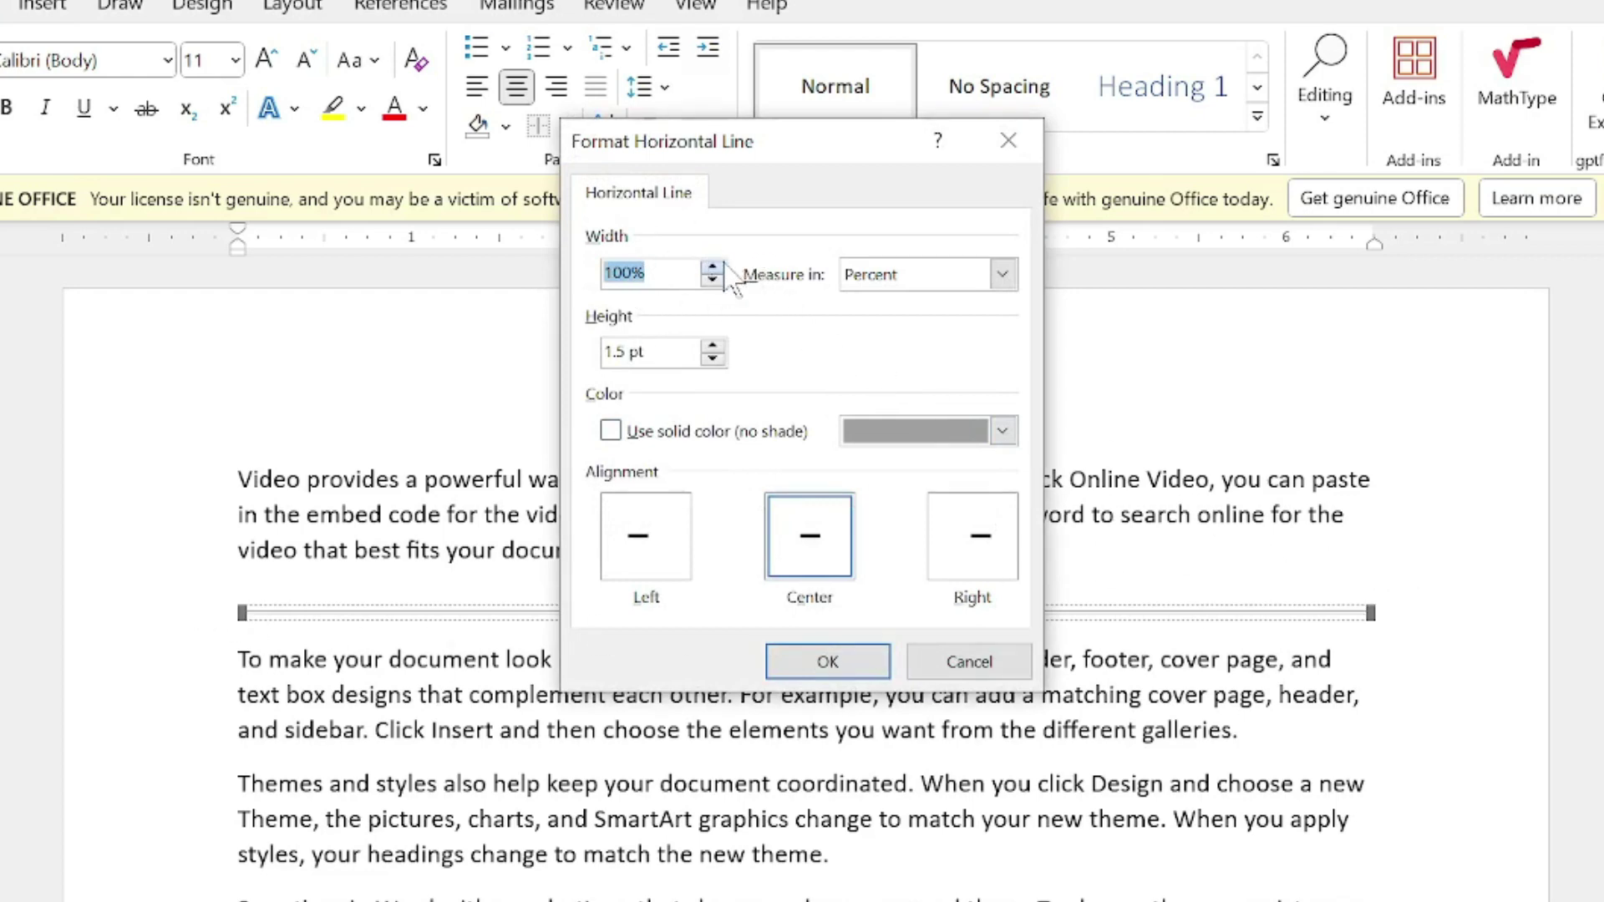
pyautogui.click(1001, 274)
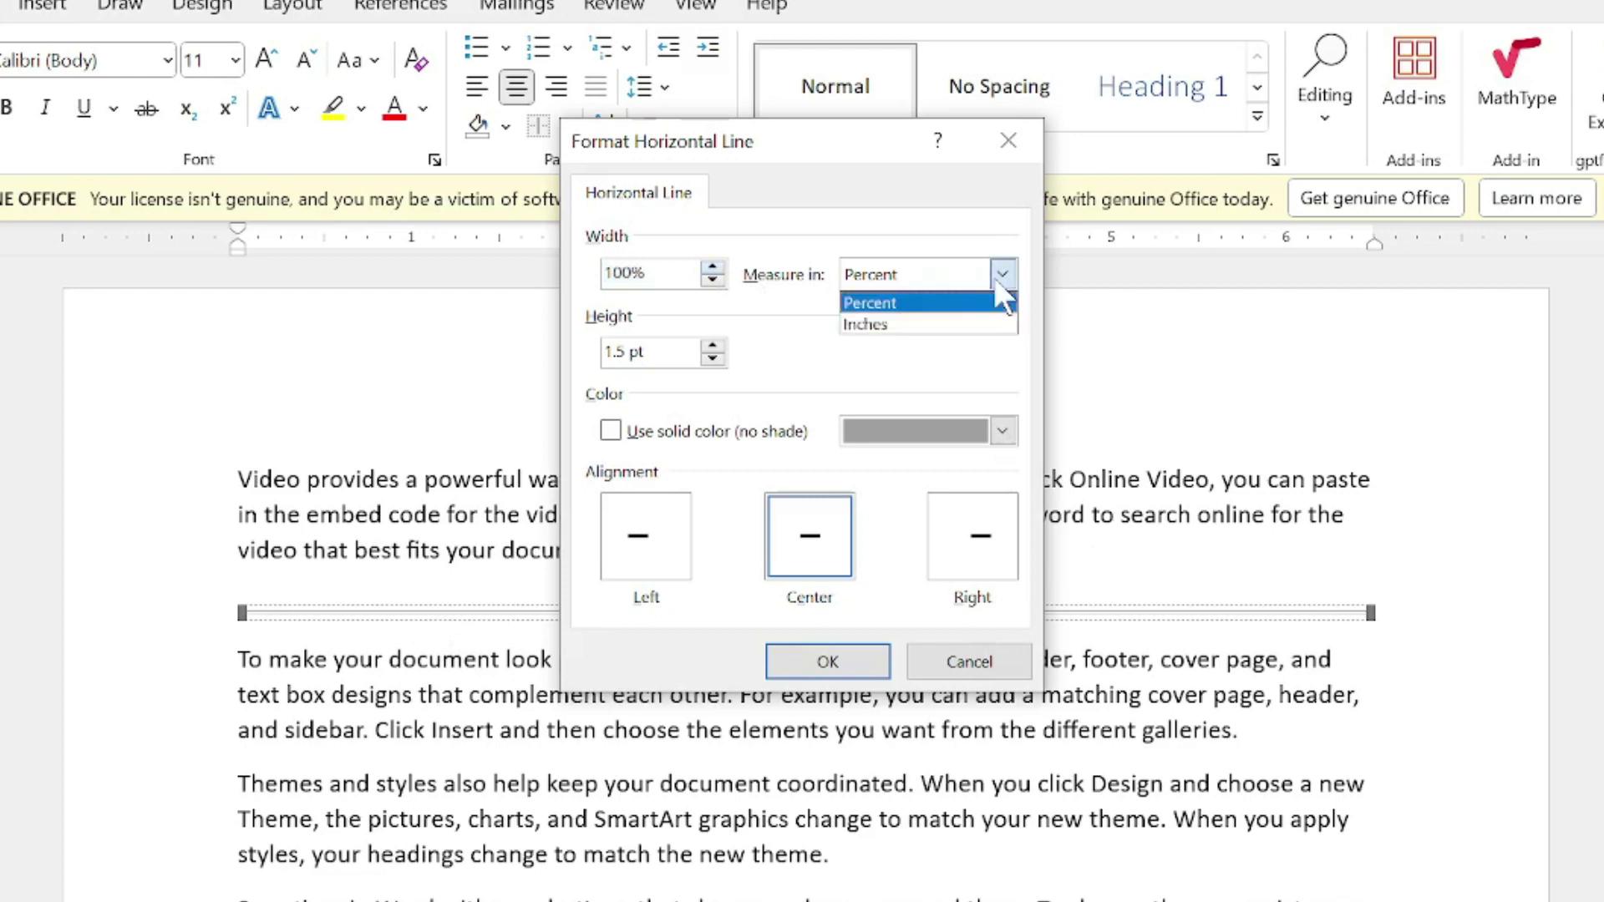
pyautogui.click(969, 324)
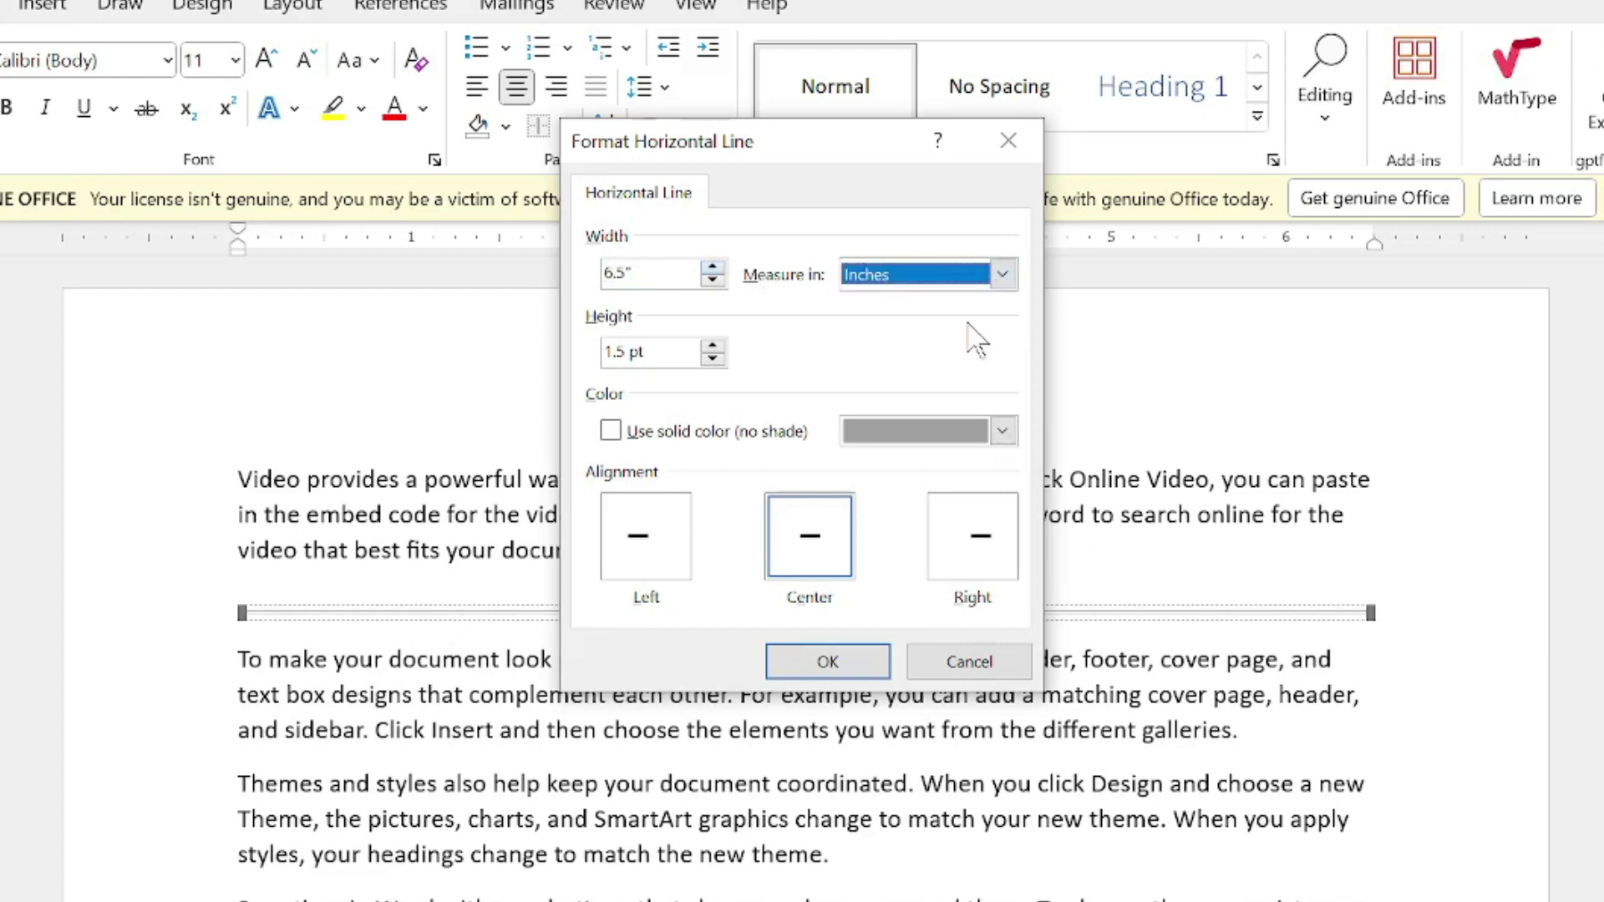
pyautogui.click(713, 347)
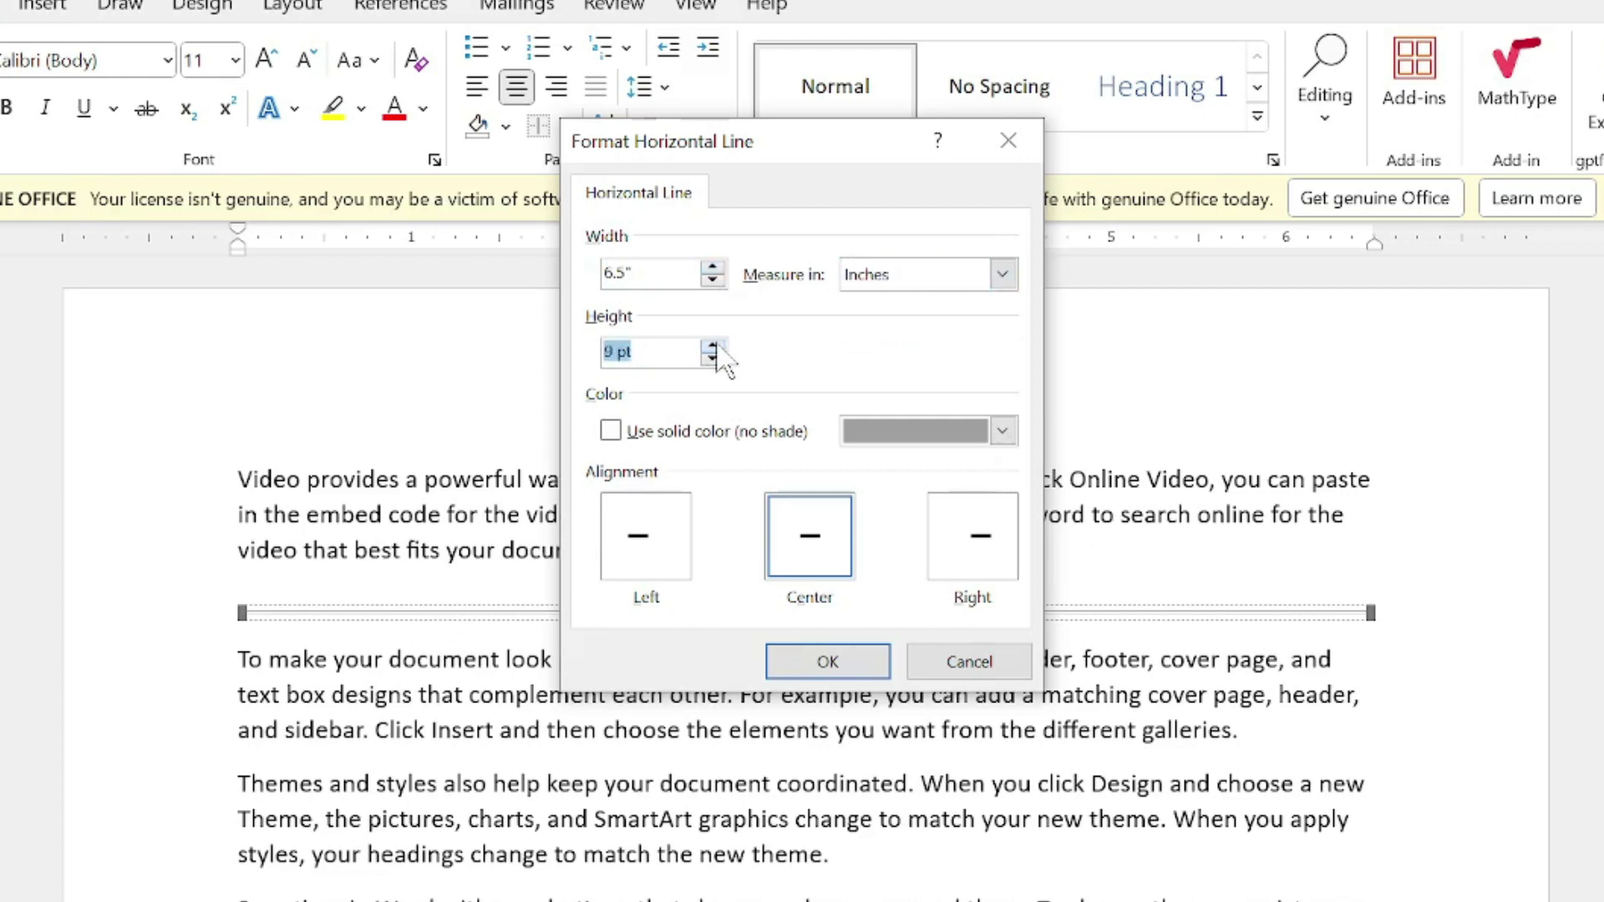
pyautogui.click(1001, 431)
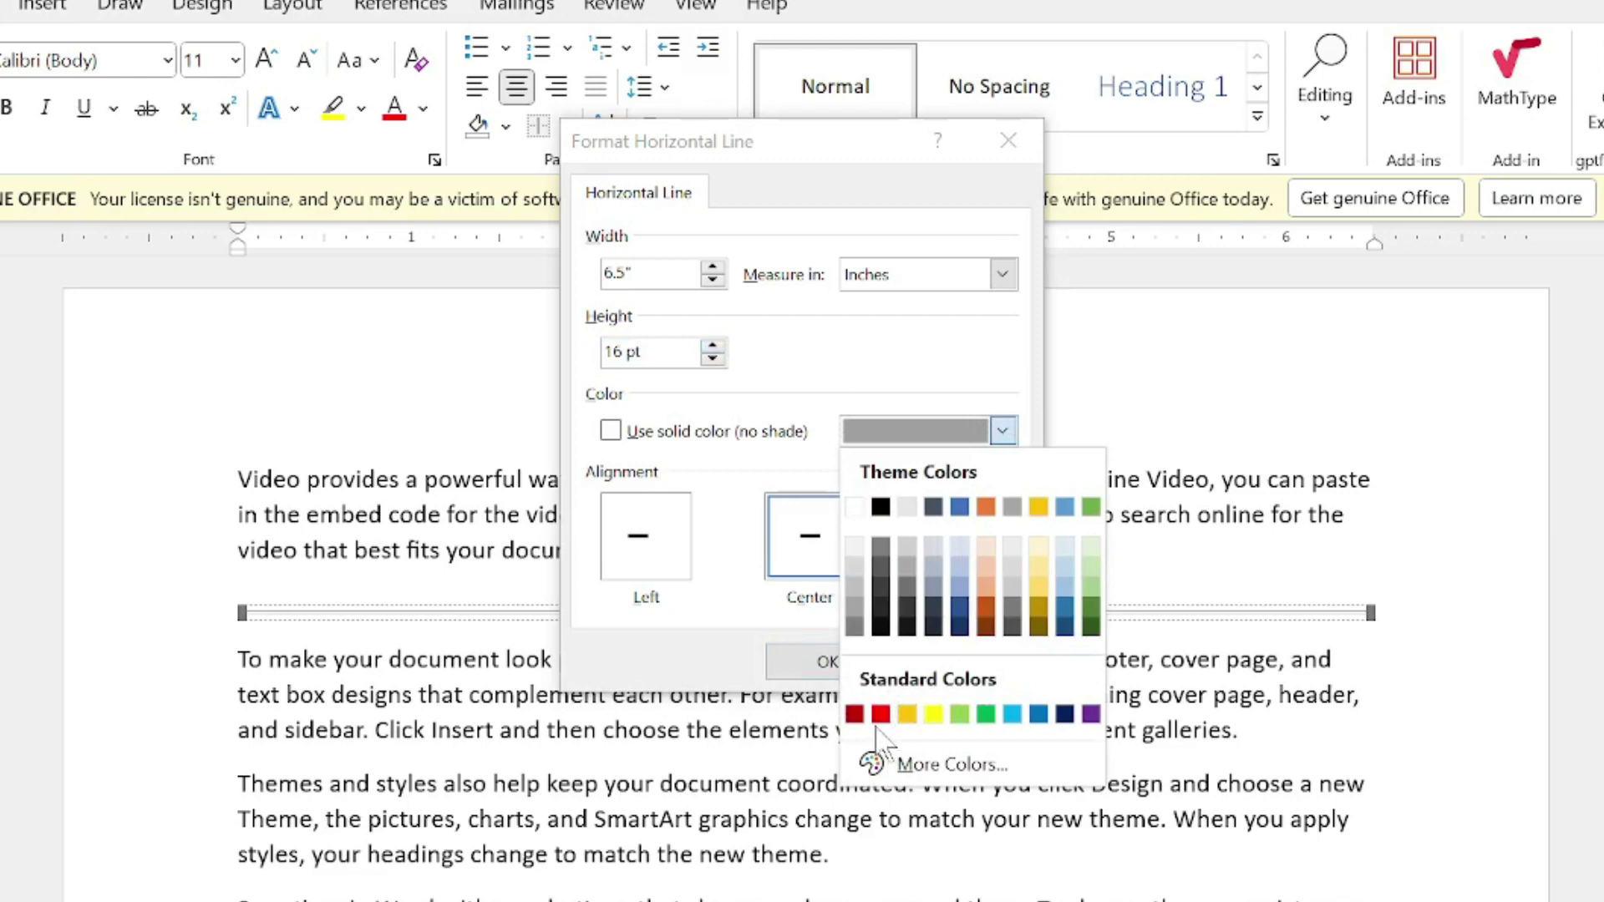
pyautogui.click(880, 713)
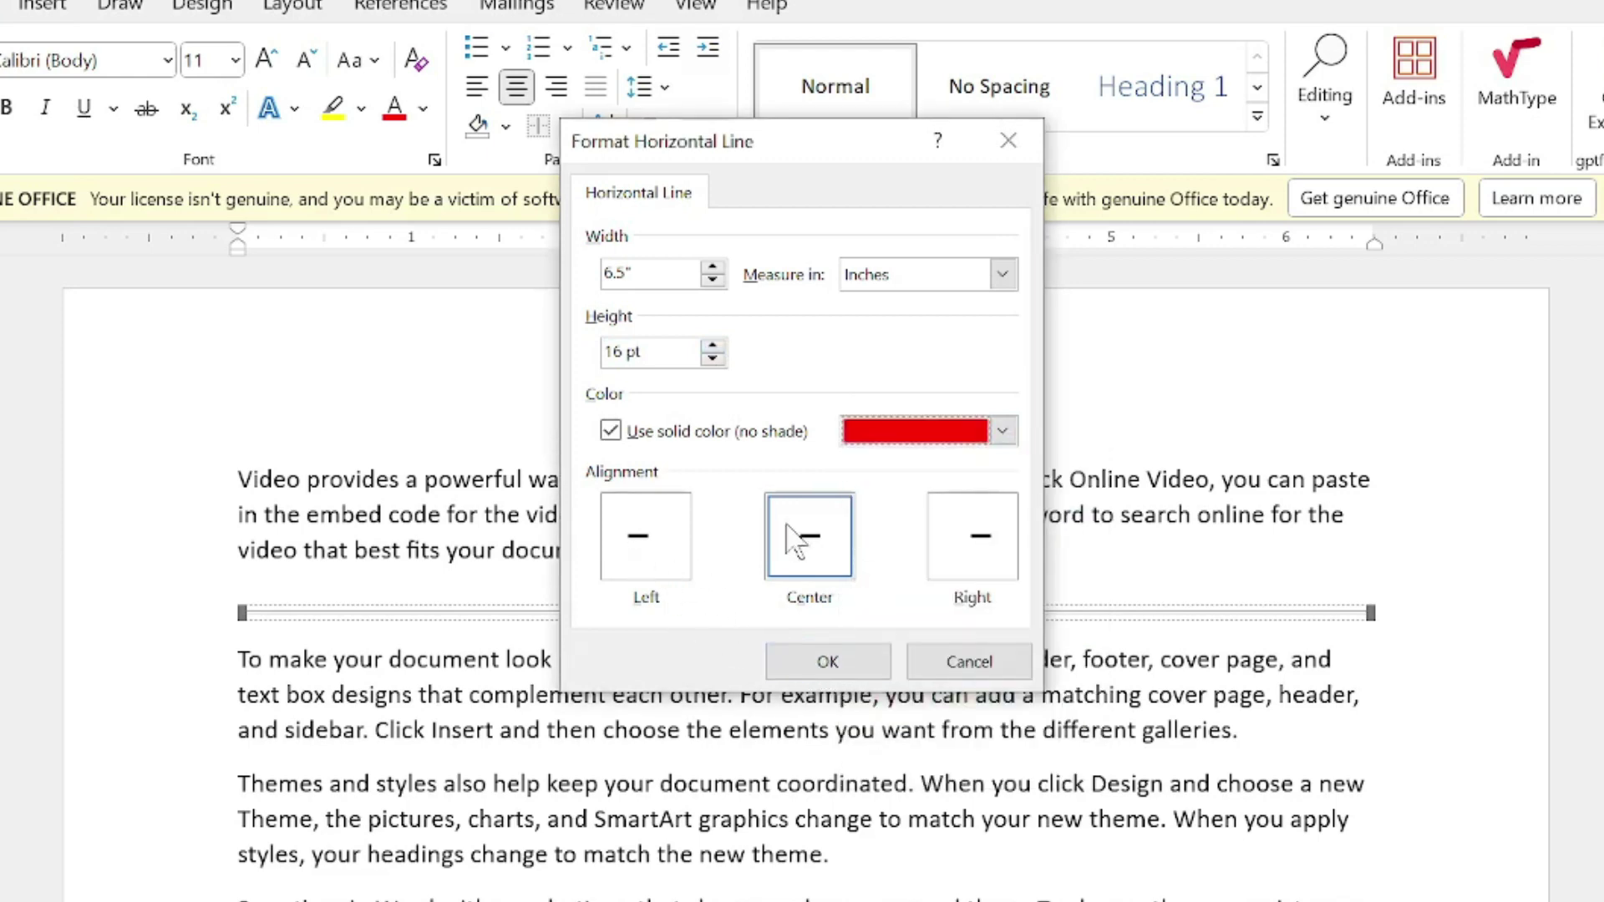
pyautogui.click(639, 545)
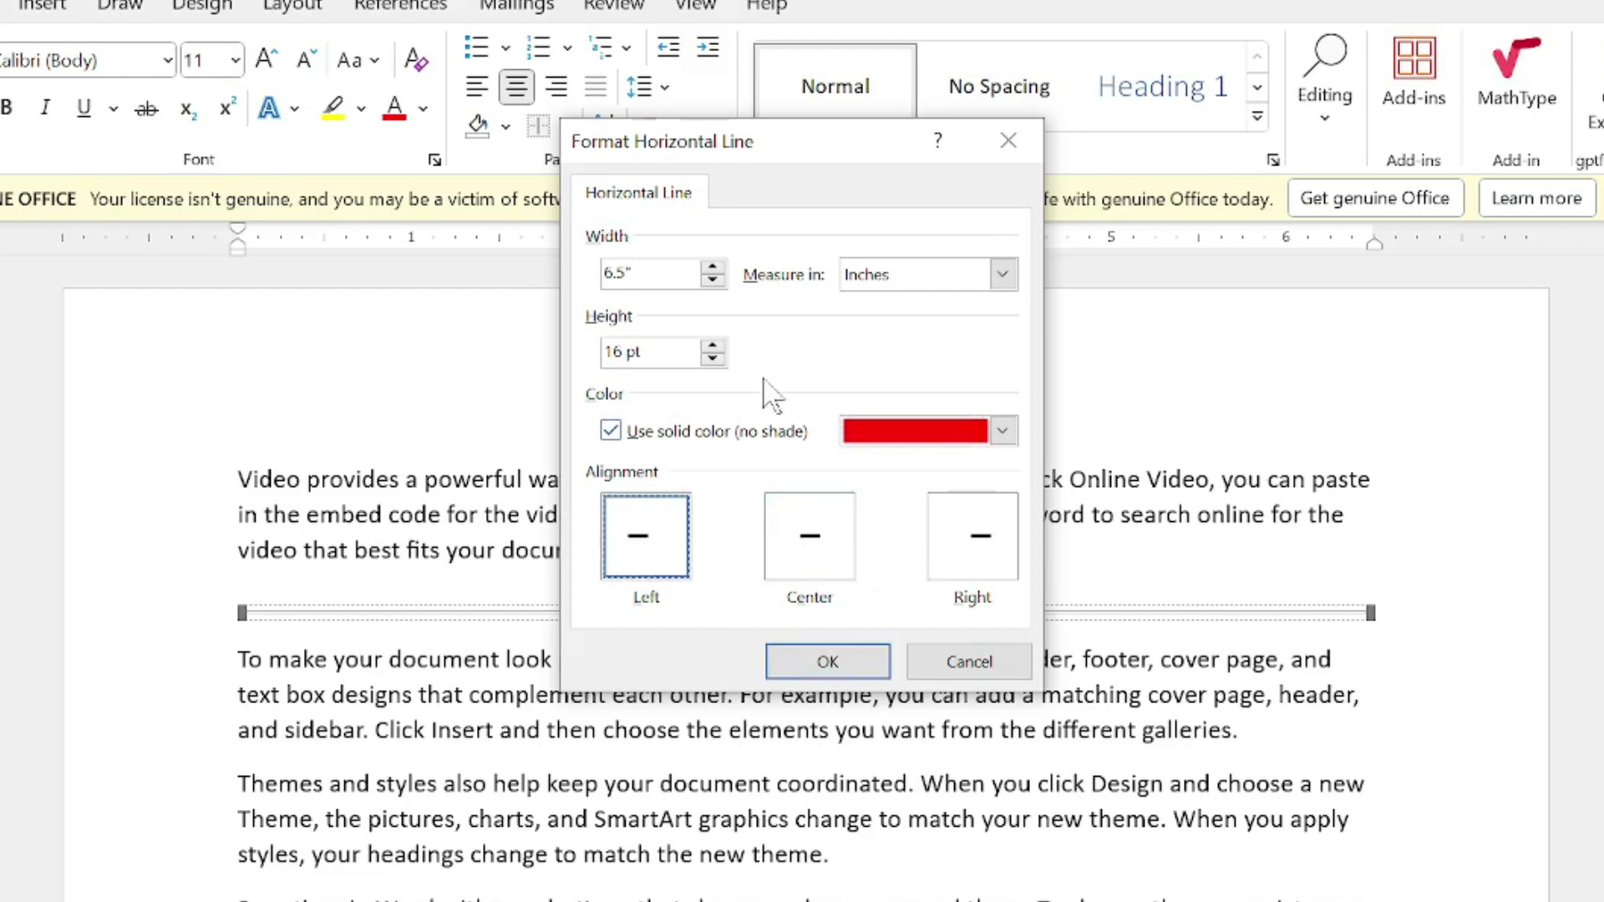
pyautogui.click(807, 561)
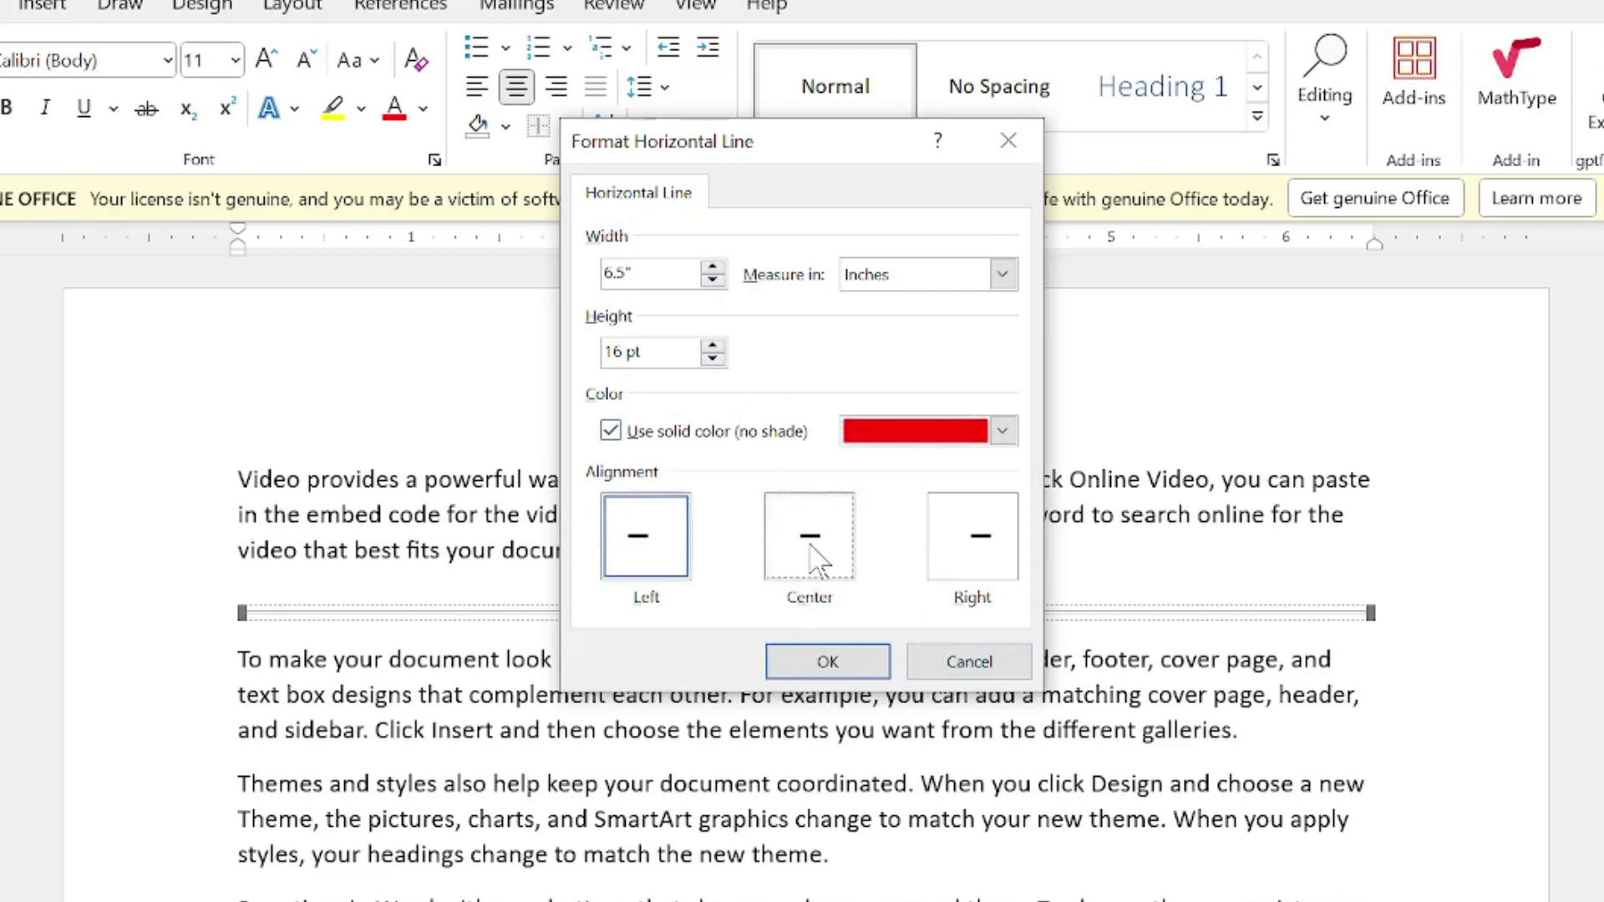
pyautogui.click(812, 665)
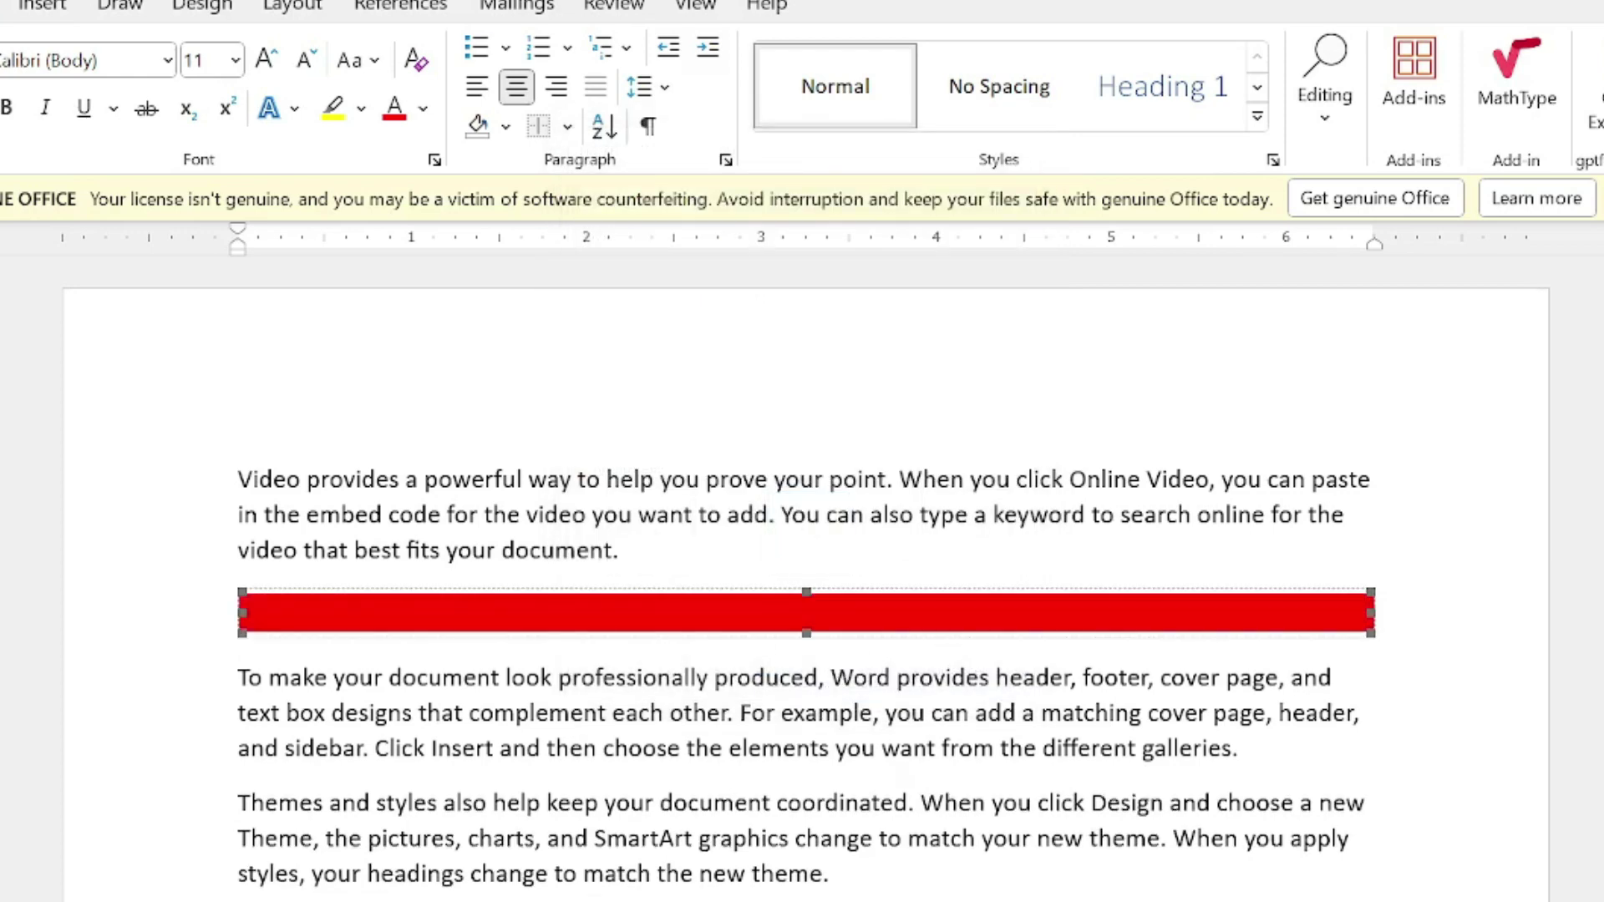
# - Insert a default horizontal line below the paragraph and set its width to 70%
pyautogui.click(571, 131)
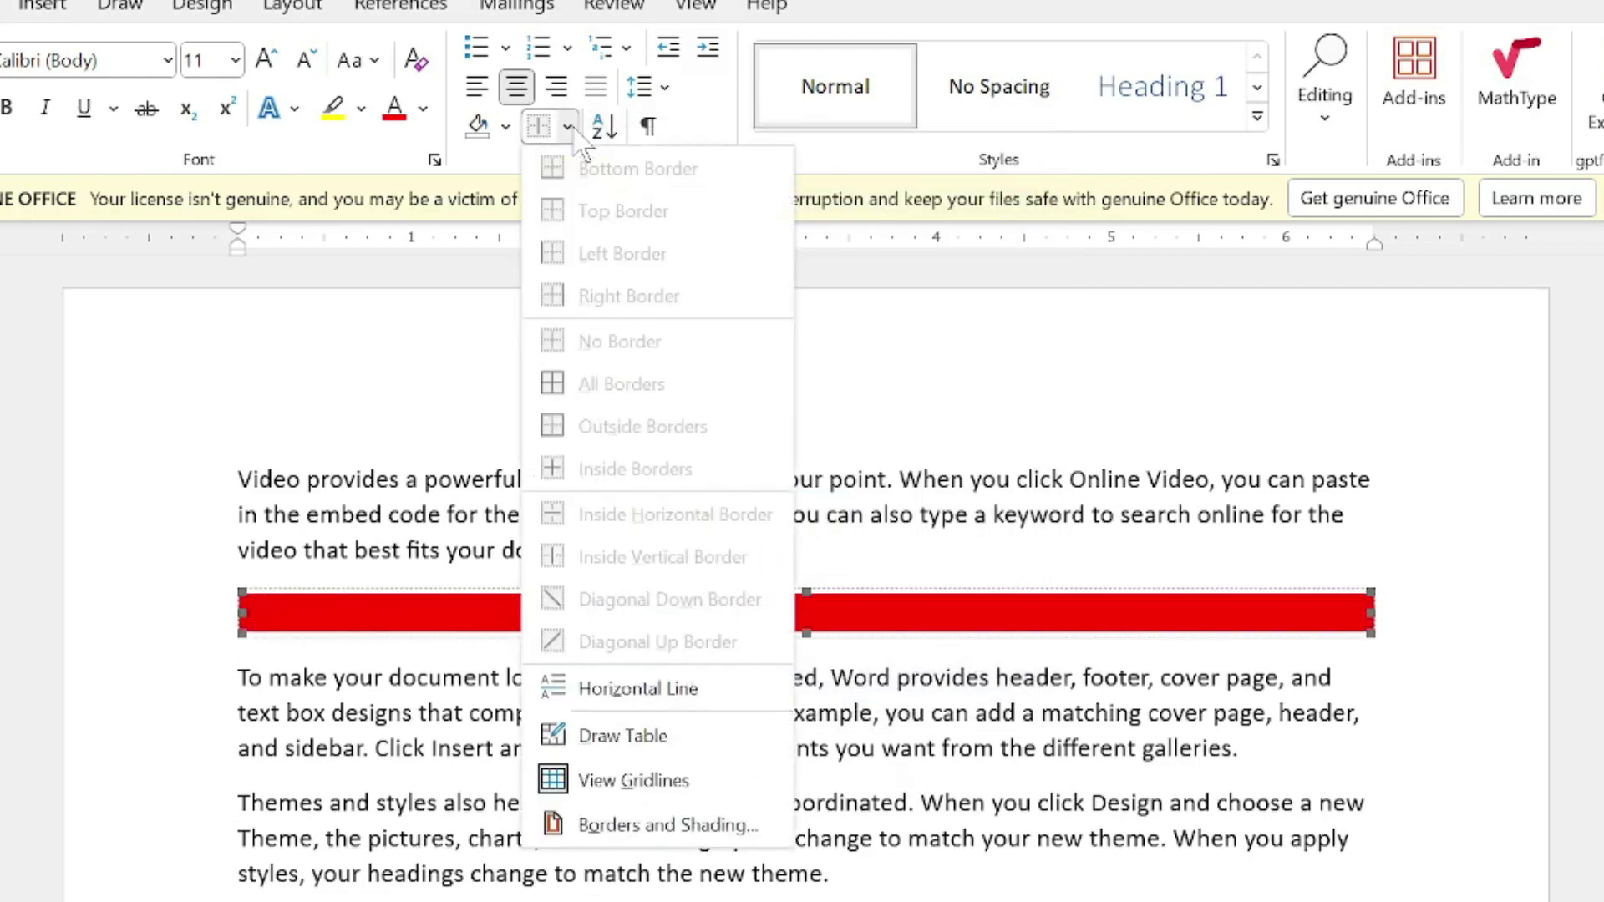
pyautogui.click(637, 689)
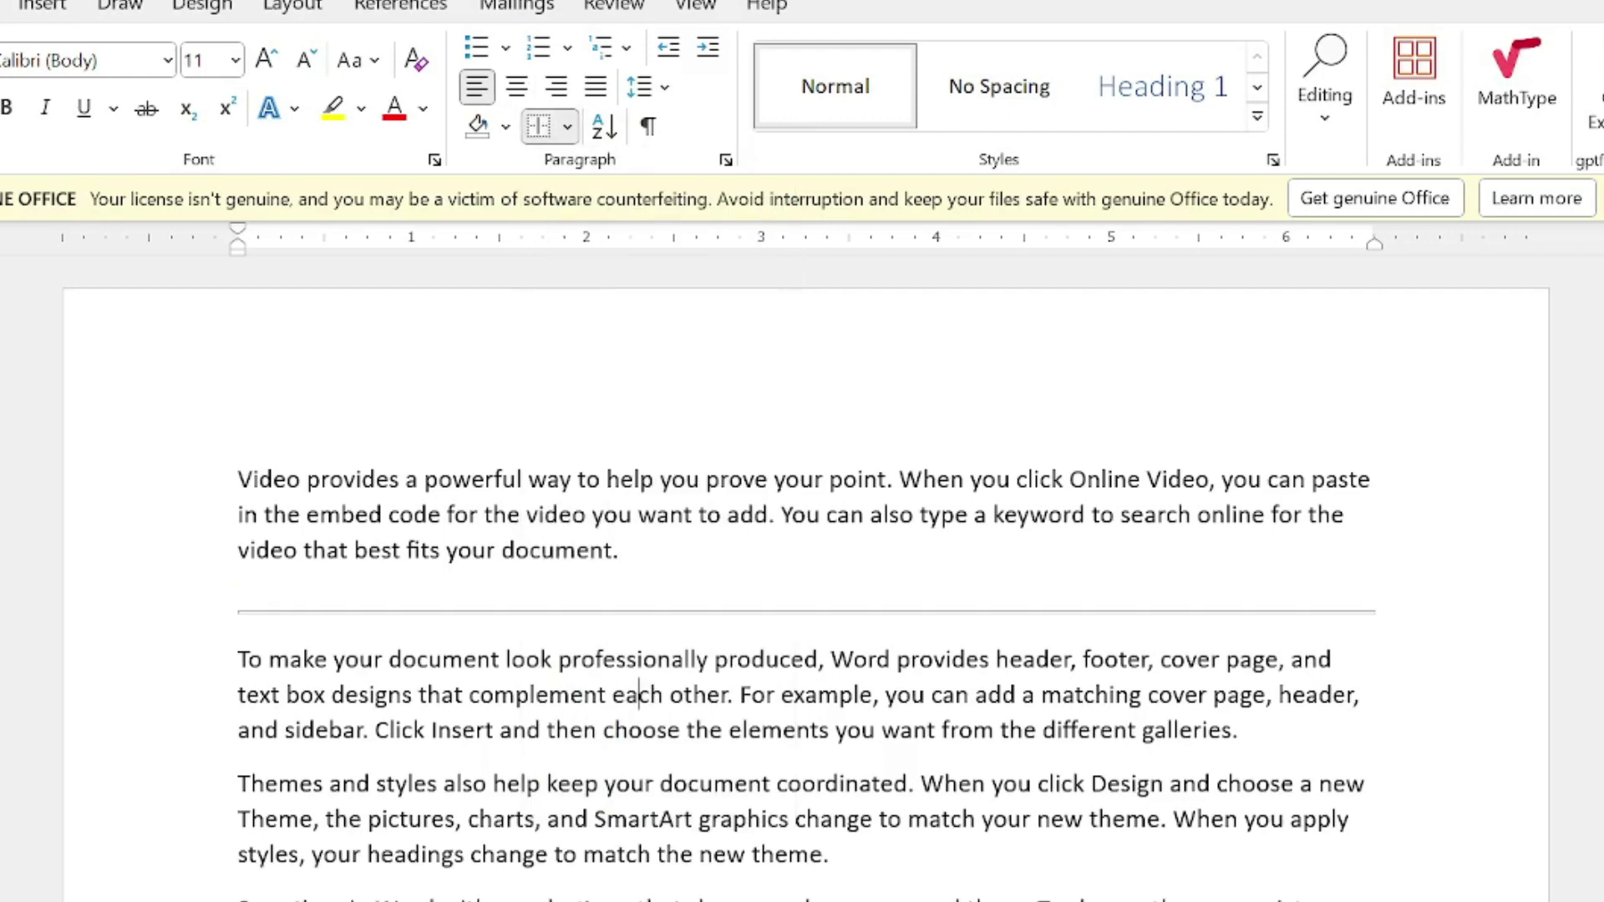
pyautogui.doubleClick(649, 612)
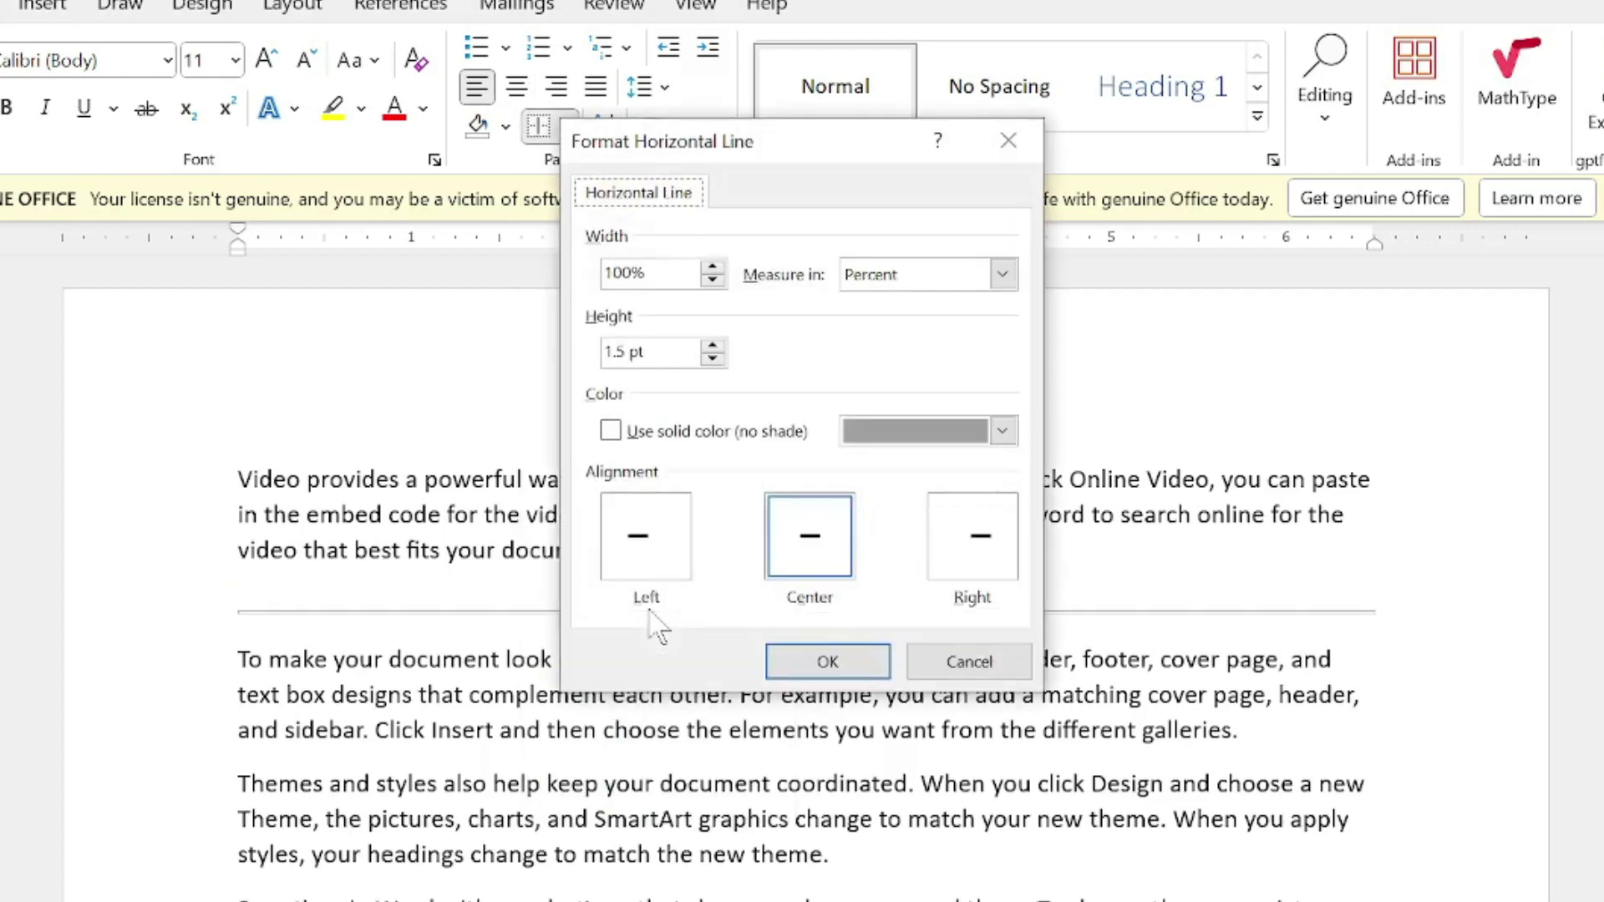
pyautogui.click(712, 280)
pyautogui.click(713, 280)
pyautogui.press('Return')
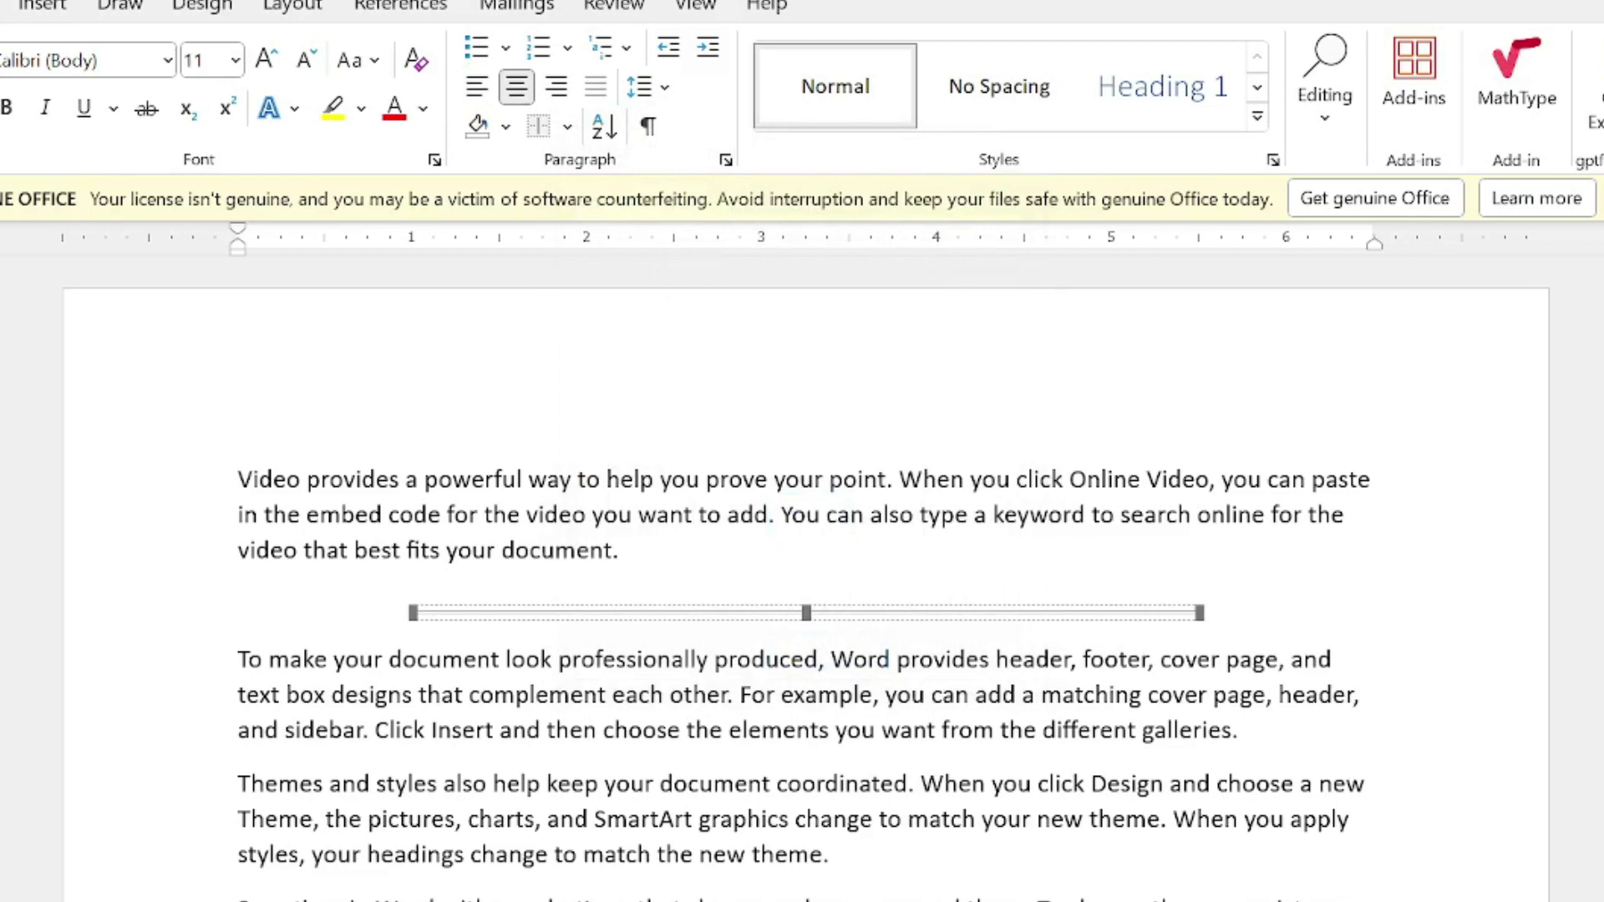
# - Make the horizontal line solid red and align it to the left margin
pyautogui.click(568, 129)
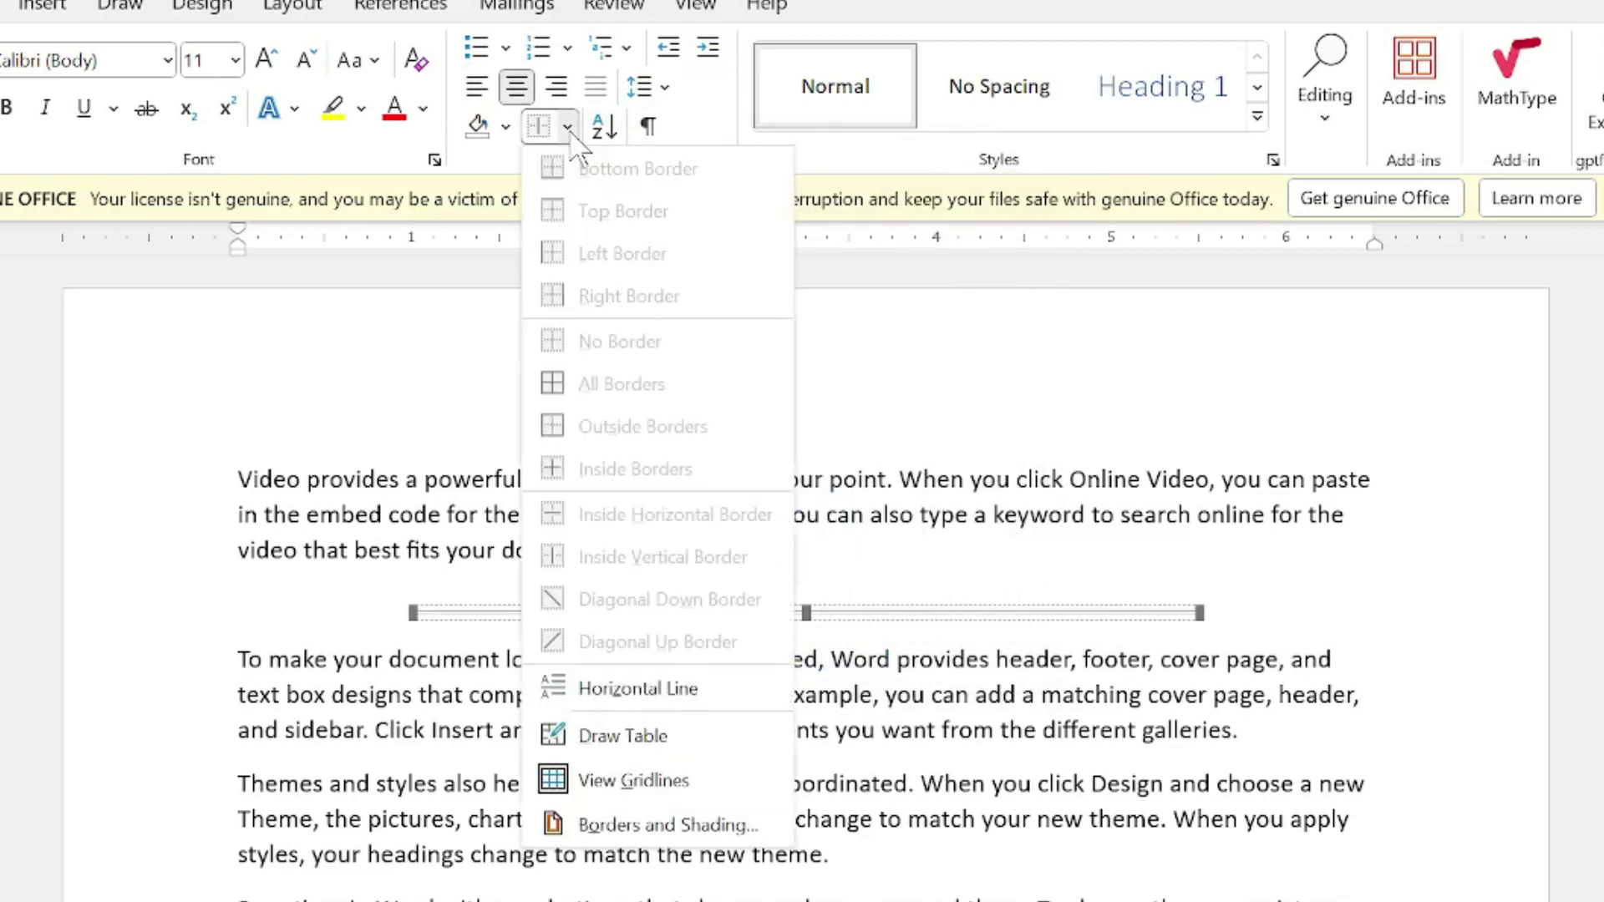
pyautogui.click(455, 619)
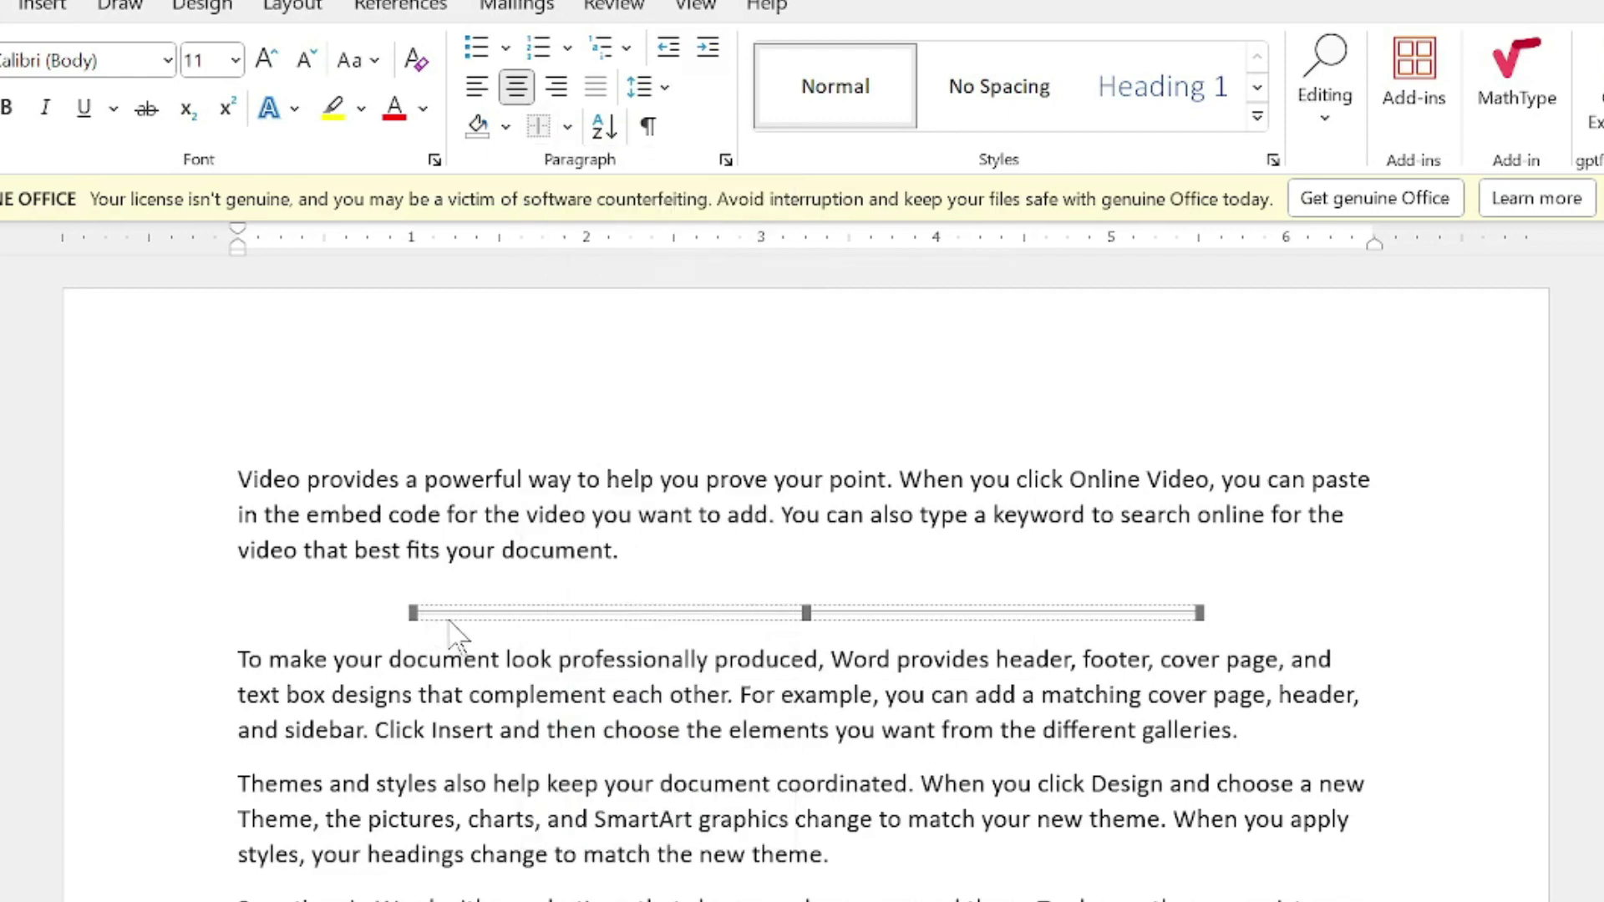
pyautogui.doubleClick(451, 618)
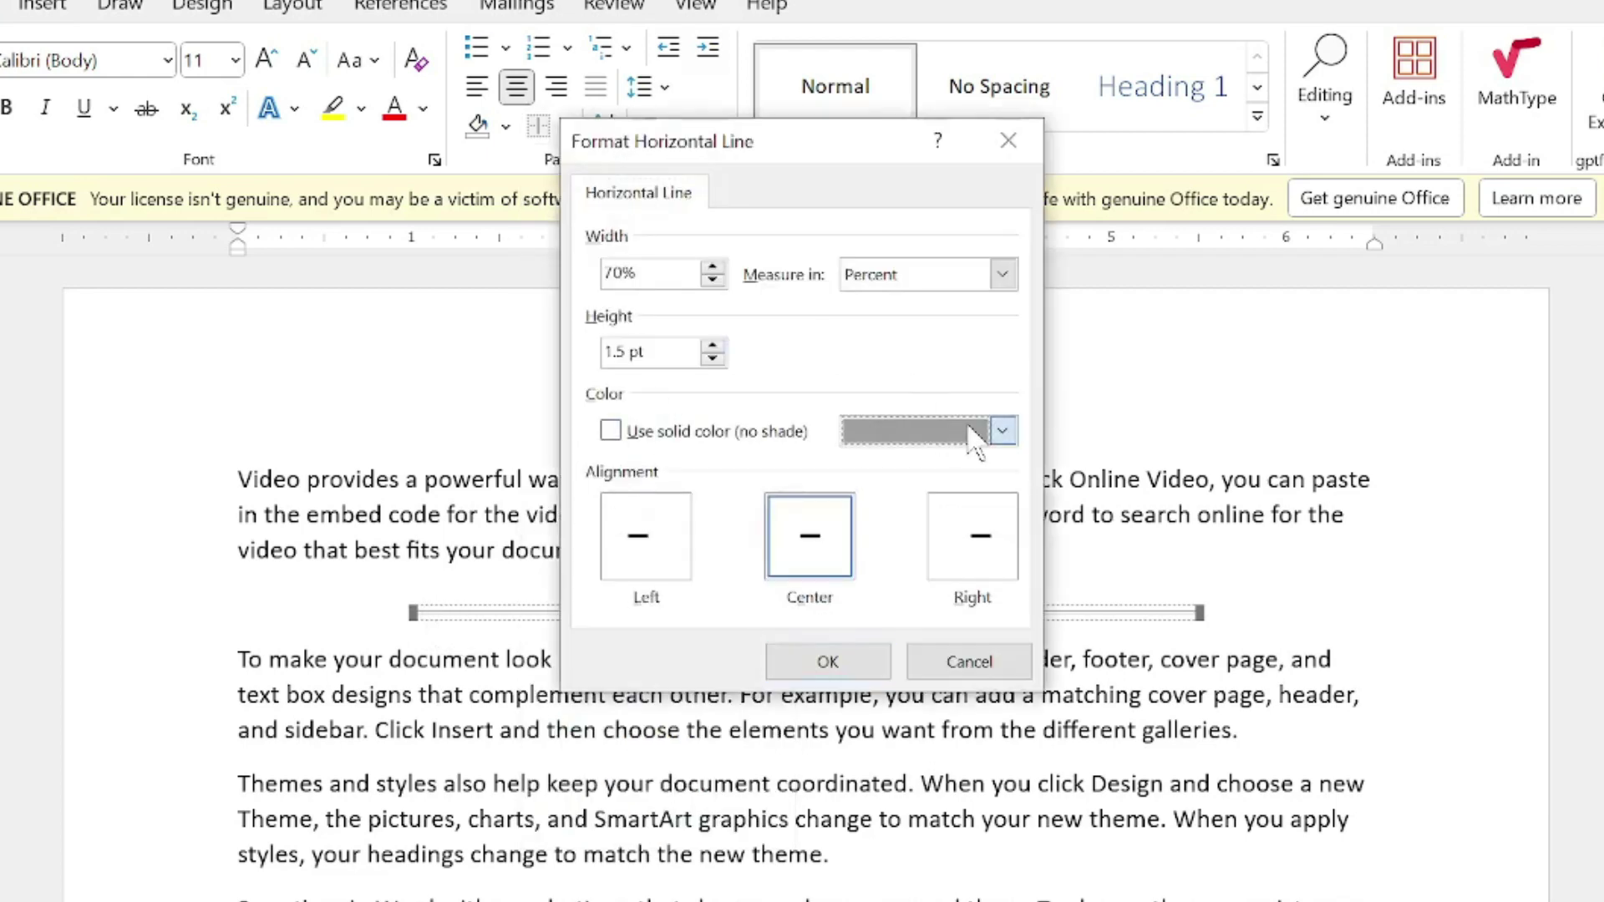
pyautogui.click(984, 431)
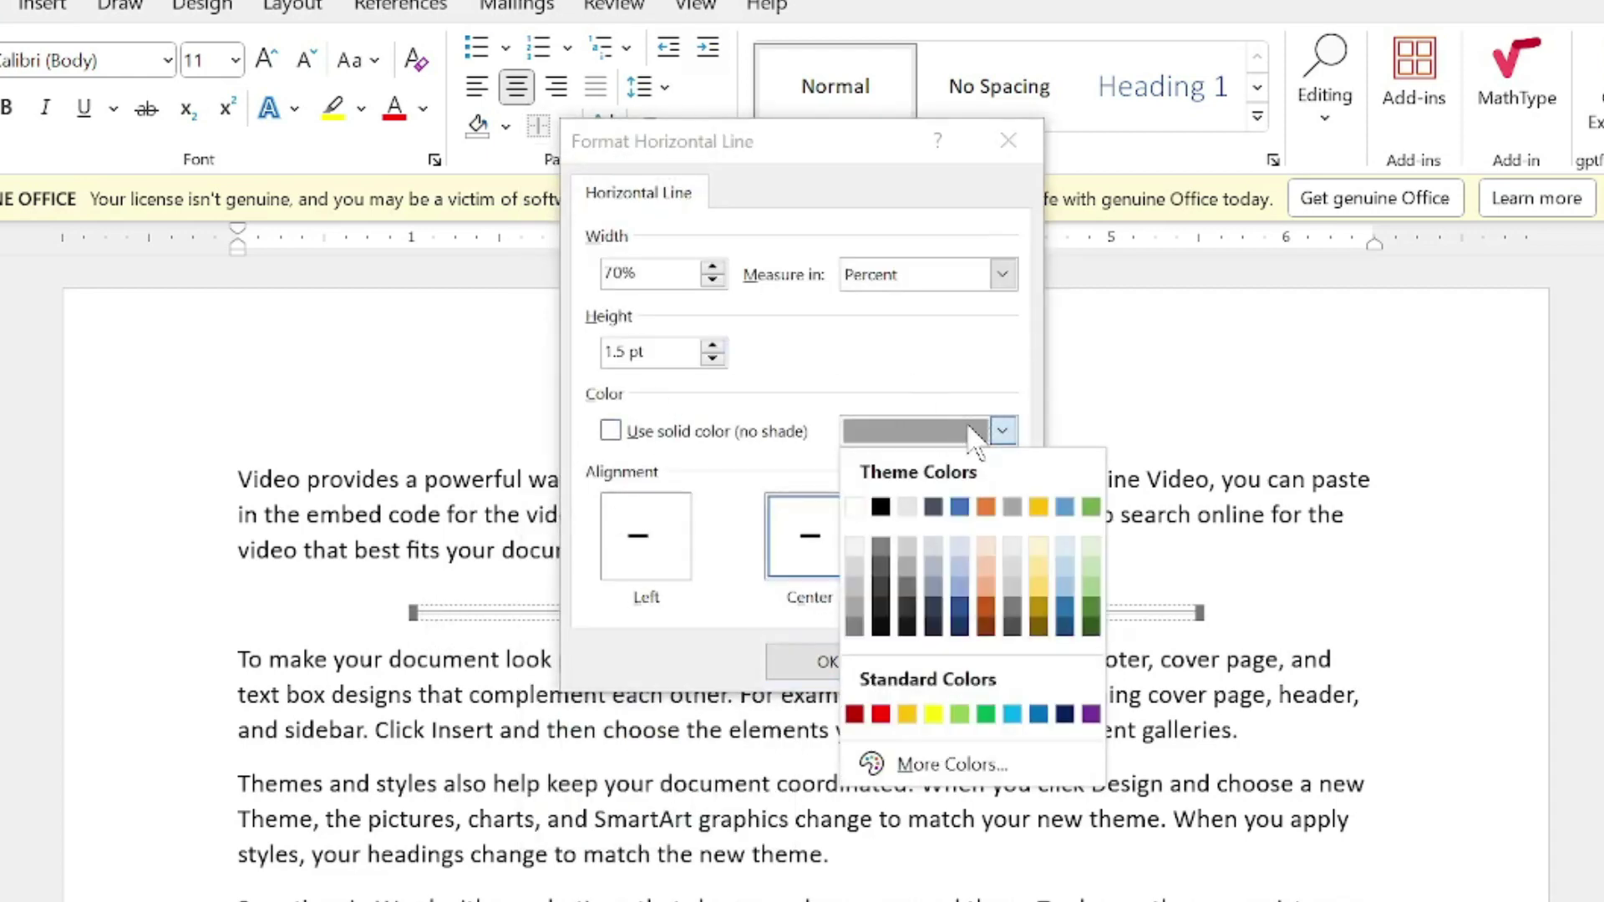
pyautogui.click(880, 714)
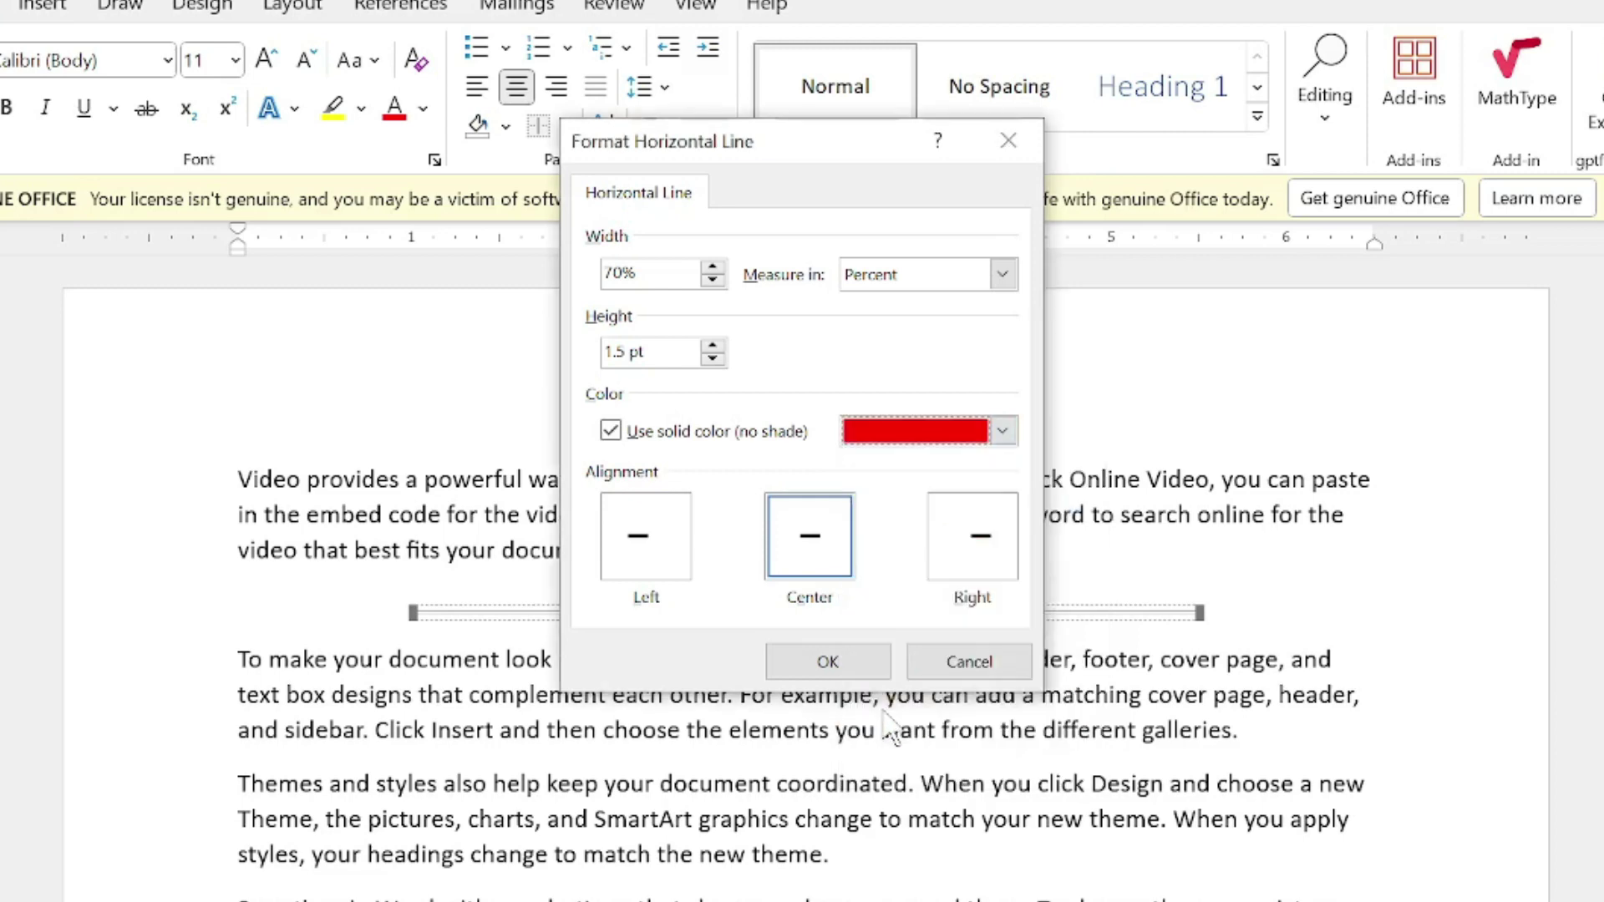
pyautogui.click(635, 568)
pyautogui.click(824, 664)
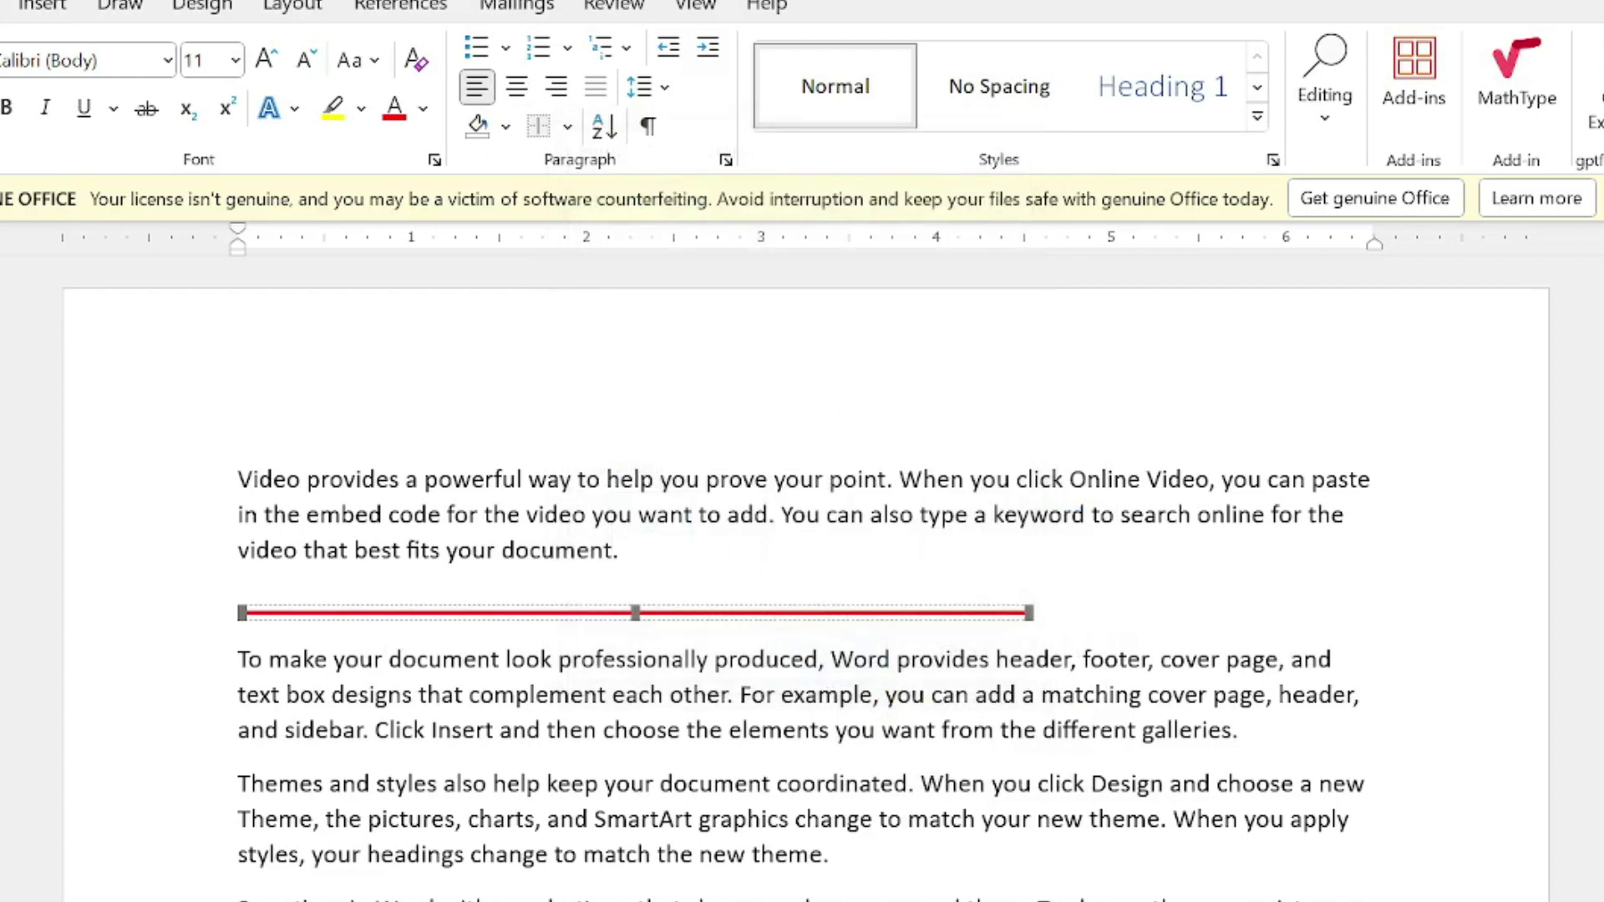
# - Increase the red line's height to 12 pt
pyautogui.doubleClick(538, 612)
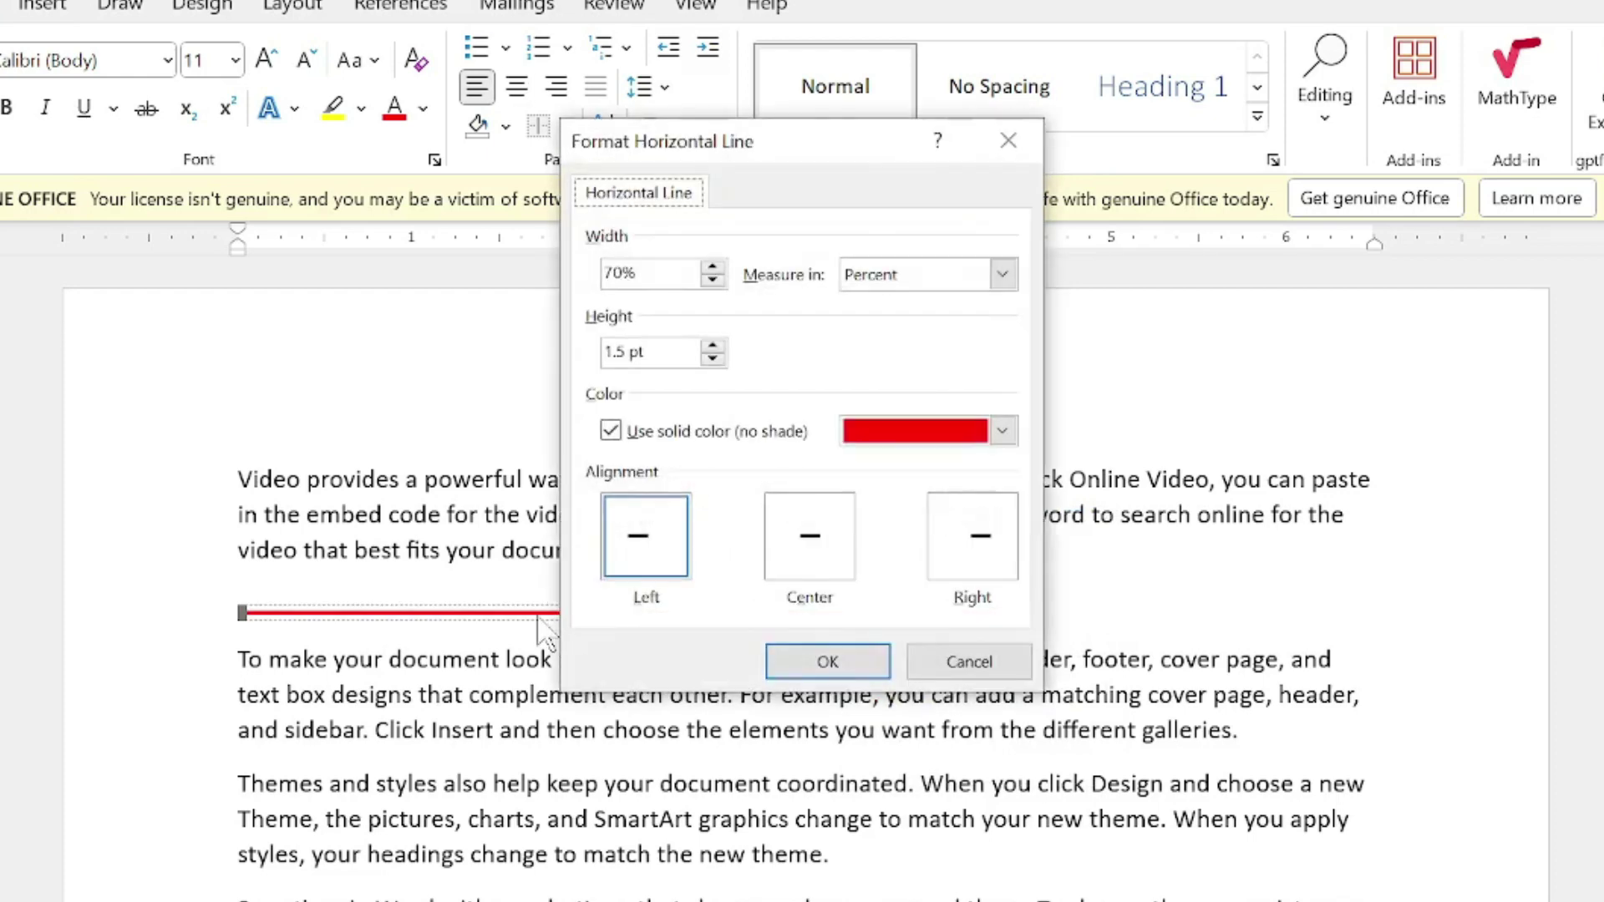
pyautogui.click(715, 346)
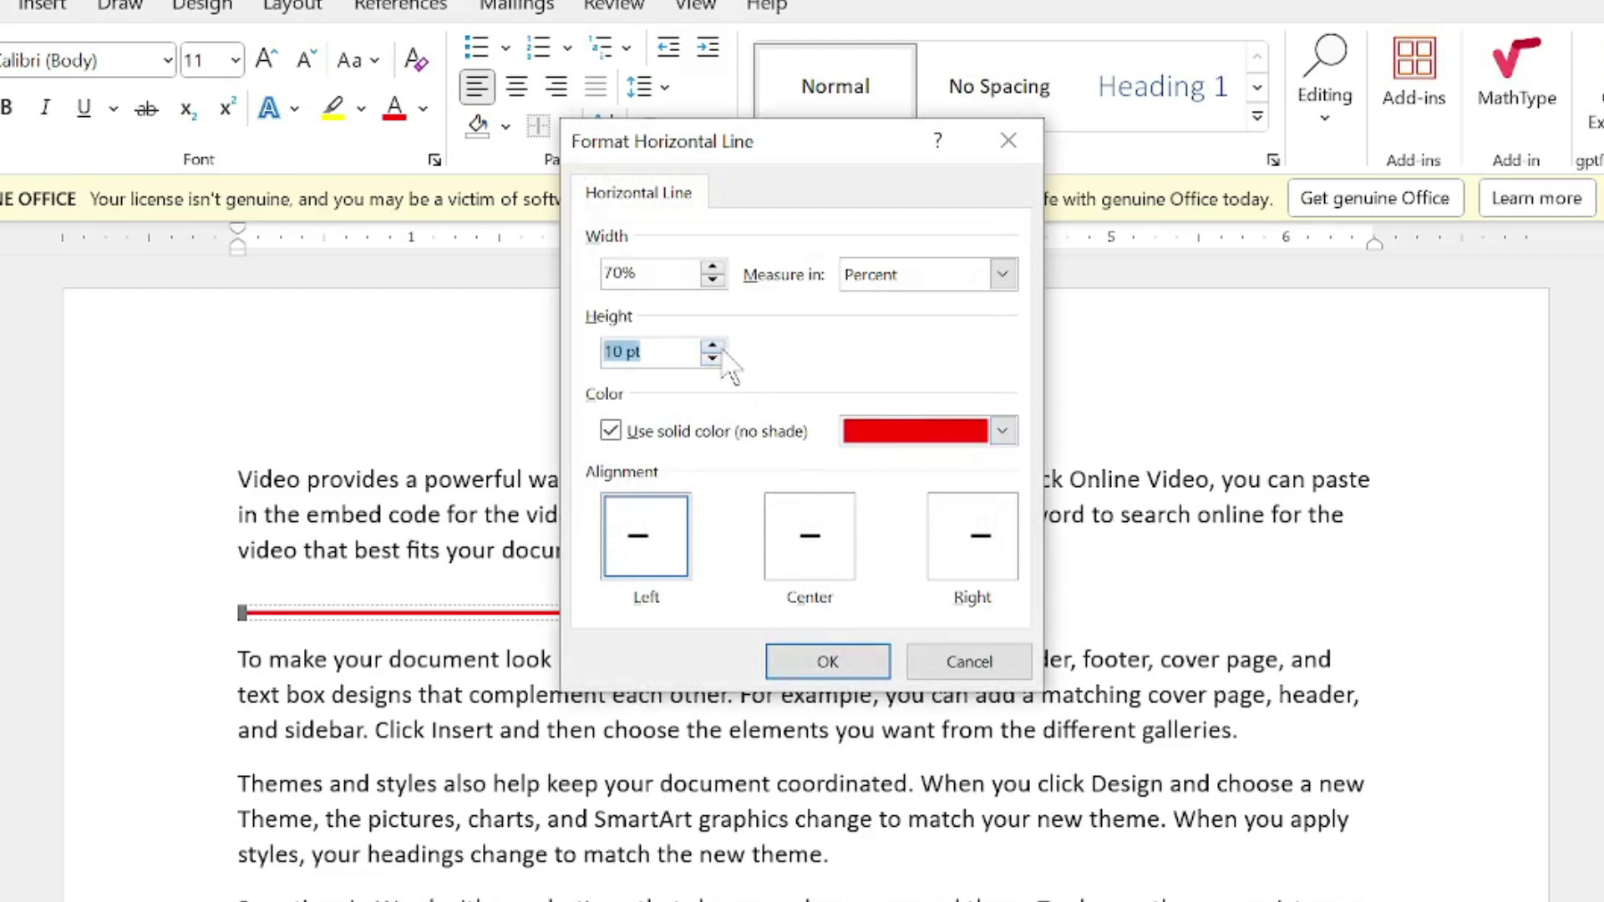
pyautogui.click(827, 664)
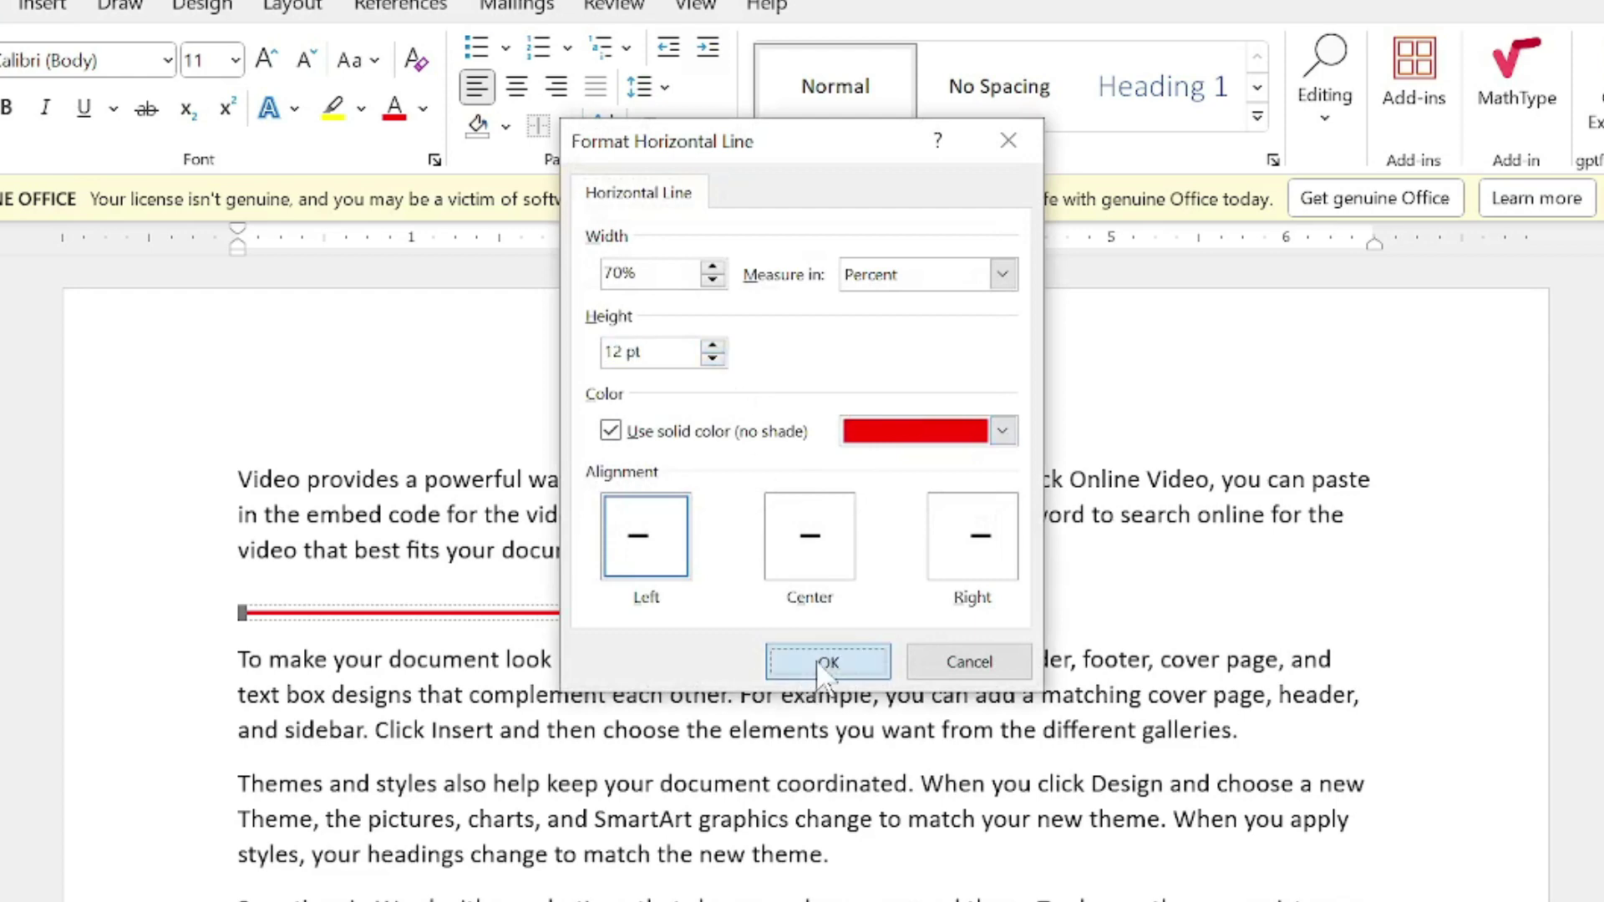
pyautogui.press('Up')
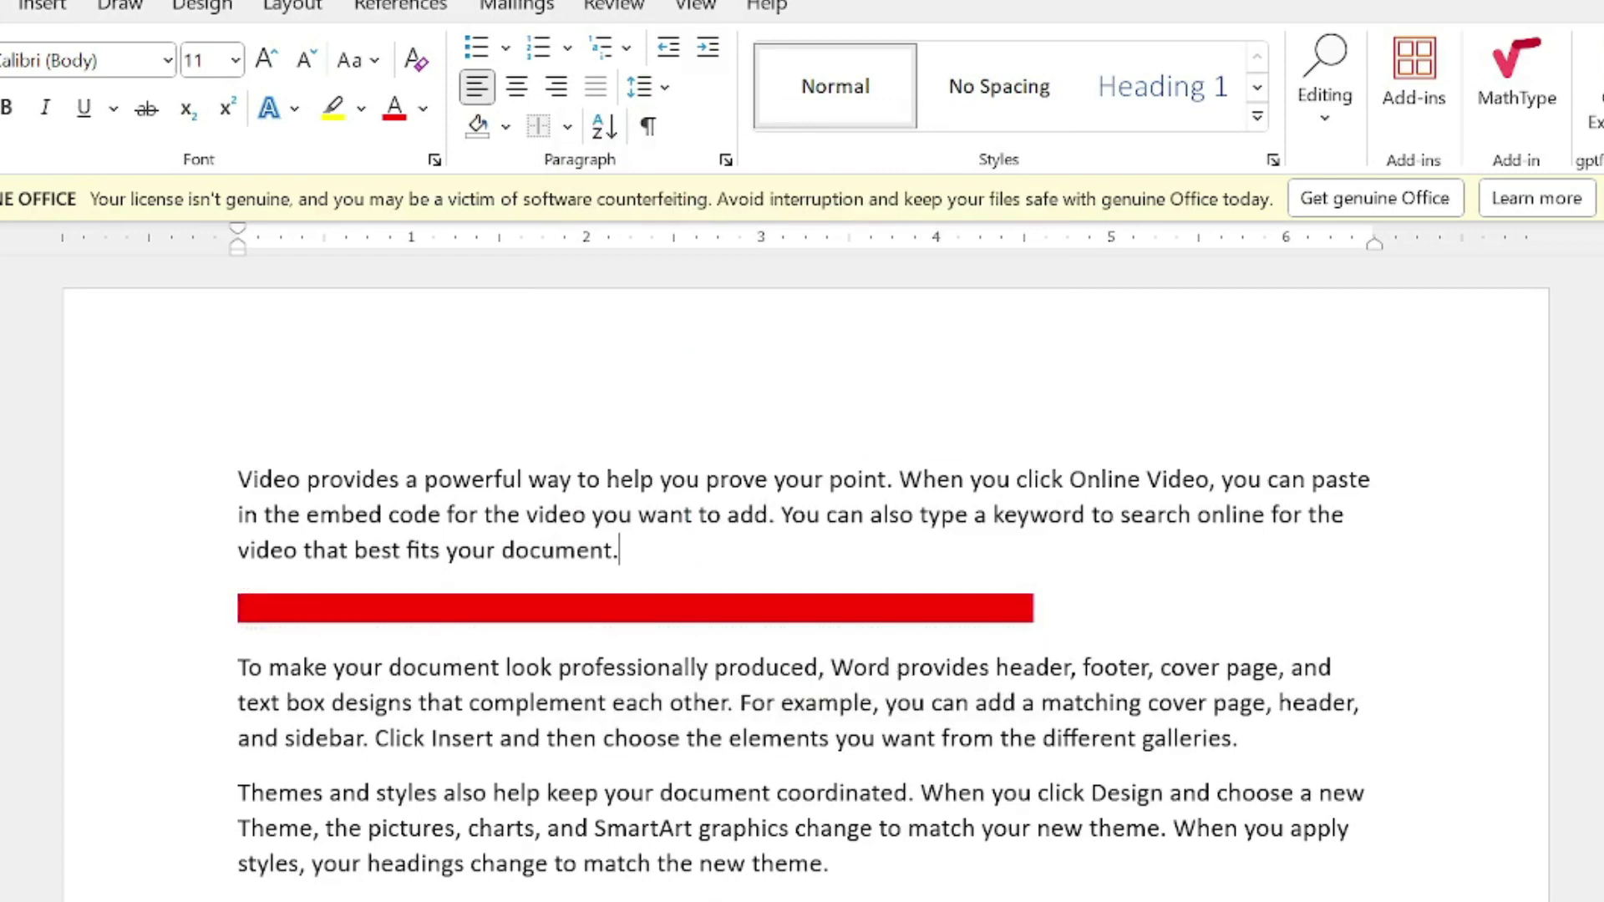
# - Try right alignment on the red bar, switch it to Center, then reopen its format settings
pyautogui.doubleClick(763, 616)
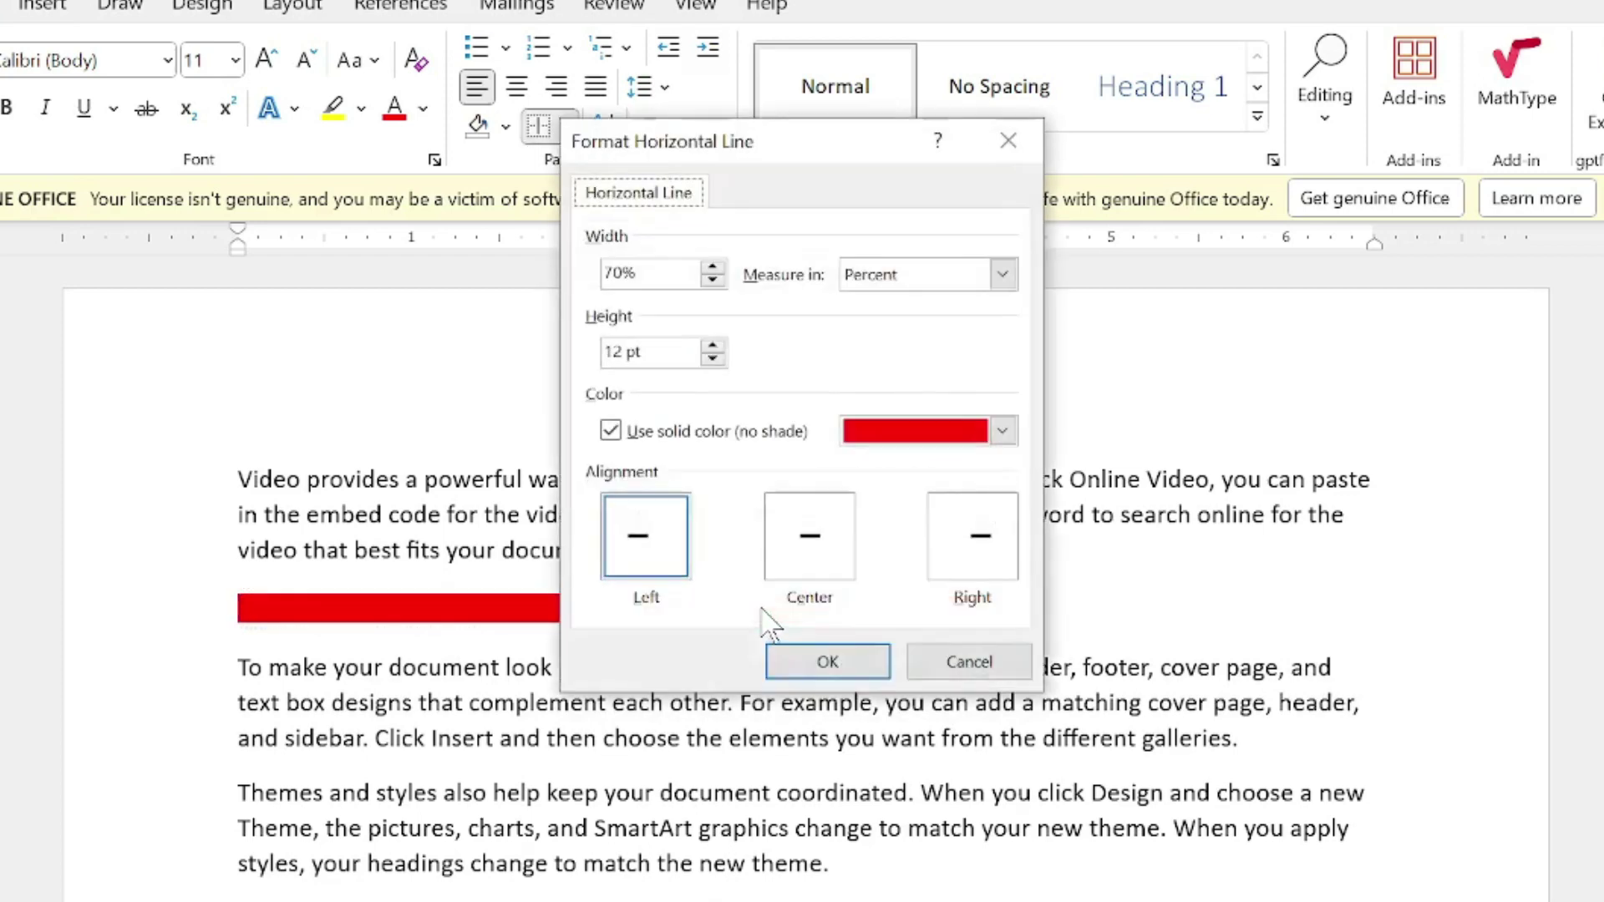
pyautogui.click(969, 564)
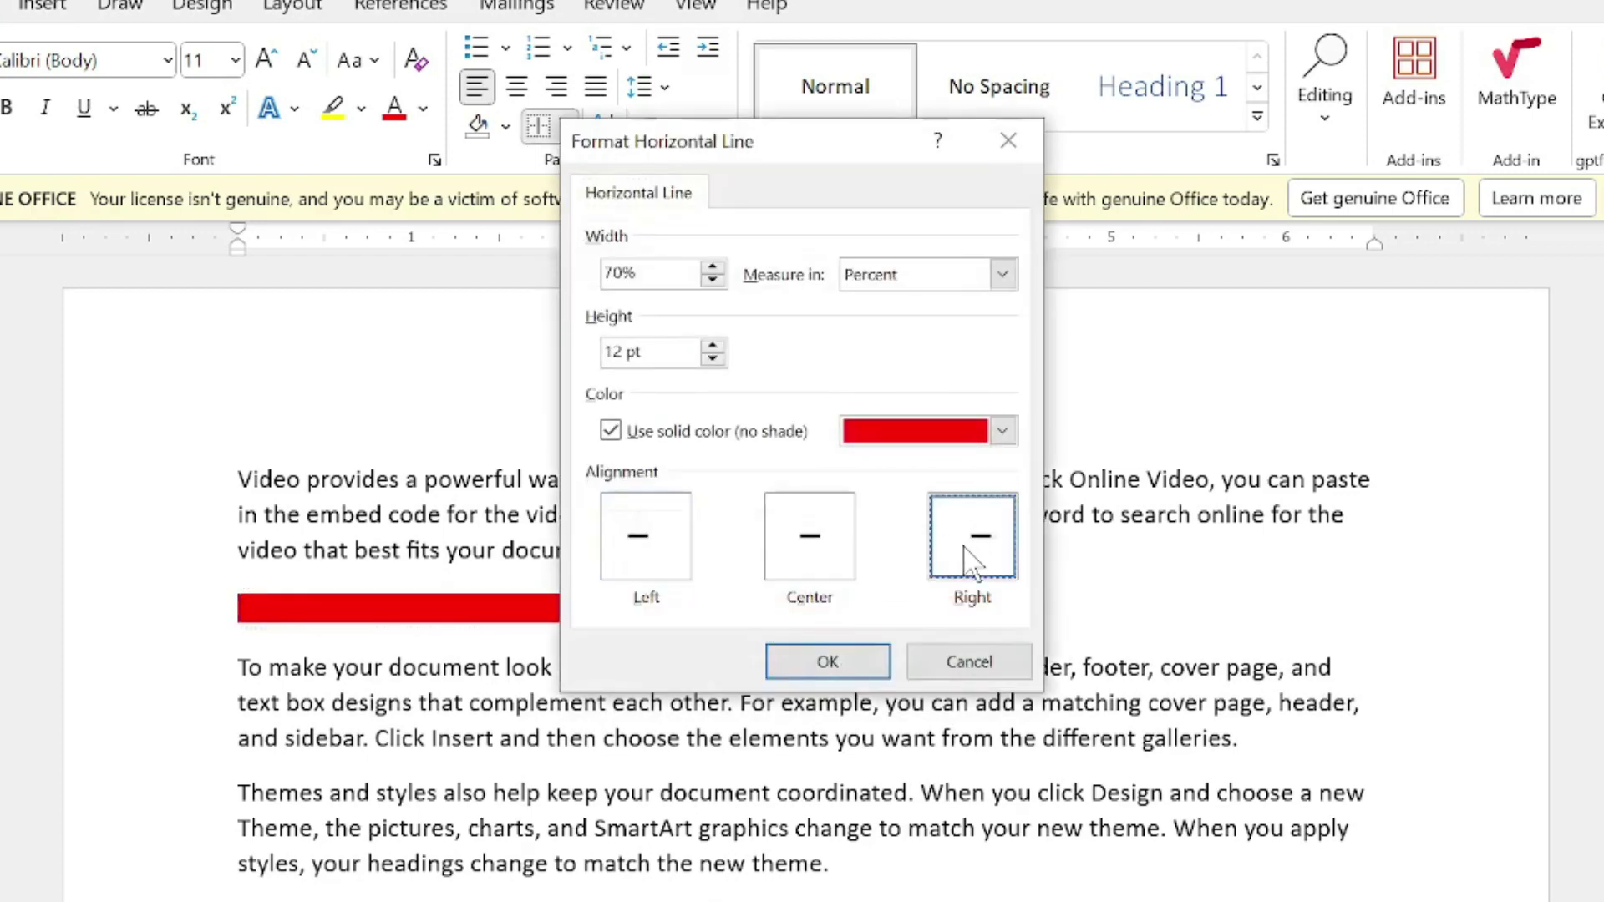
pyautogui.click(827, 662)
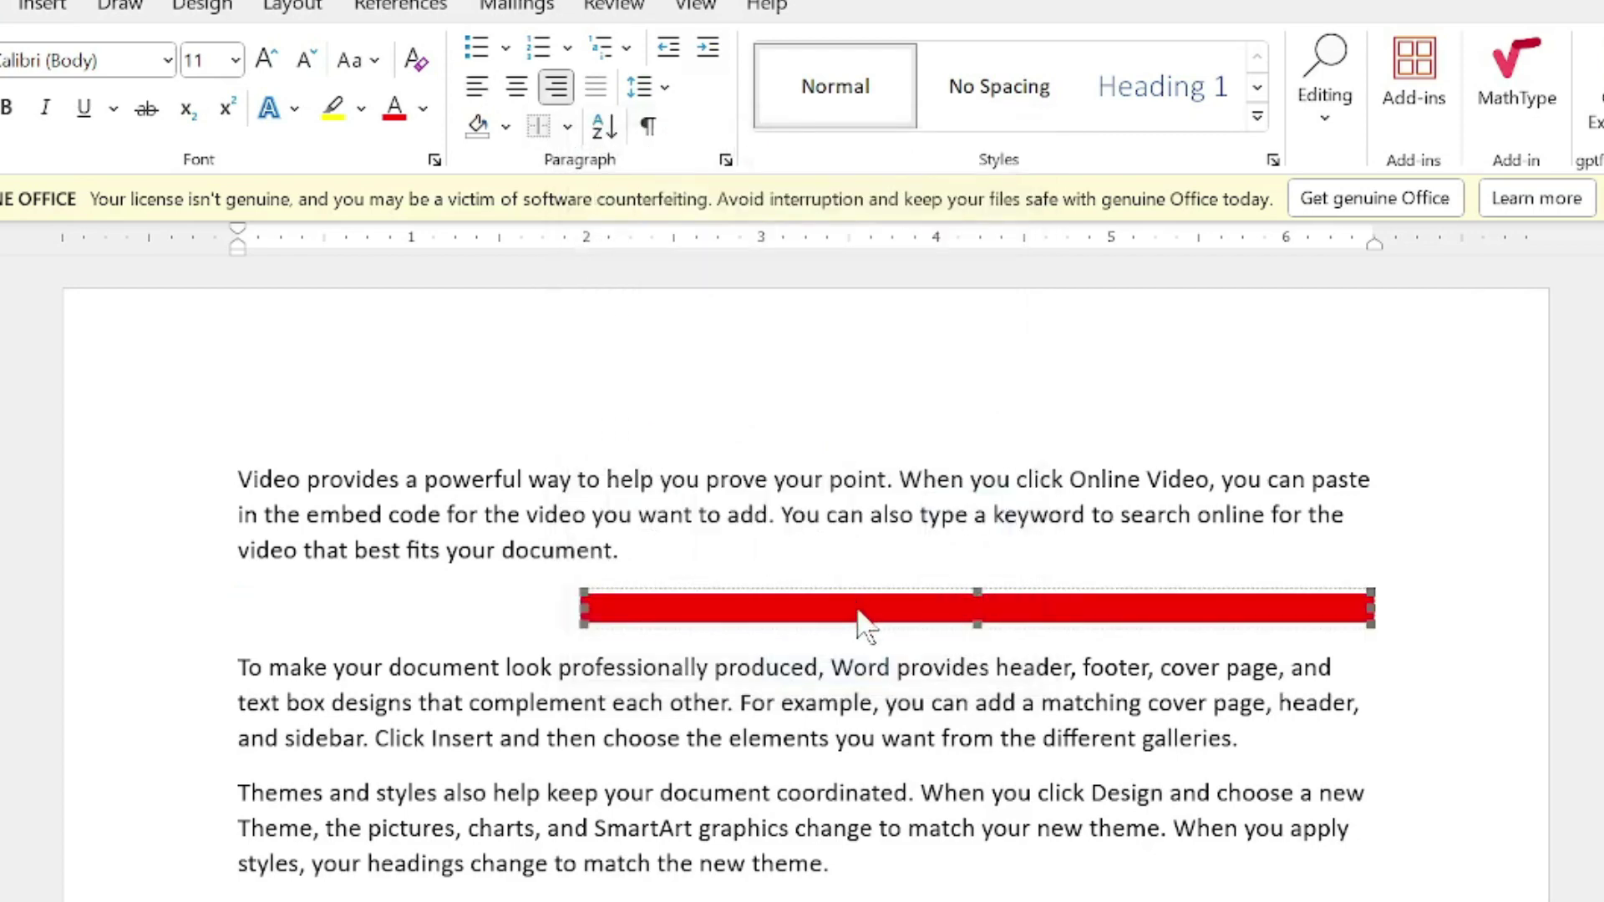
pyautogui.doubleClick(860, 611)
pyautogui.click(836, 562)
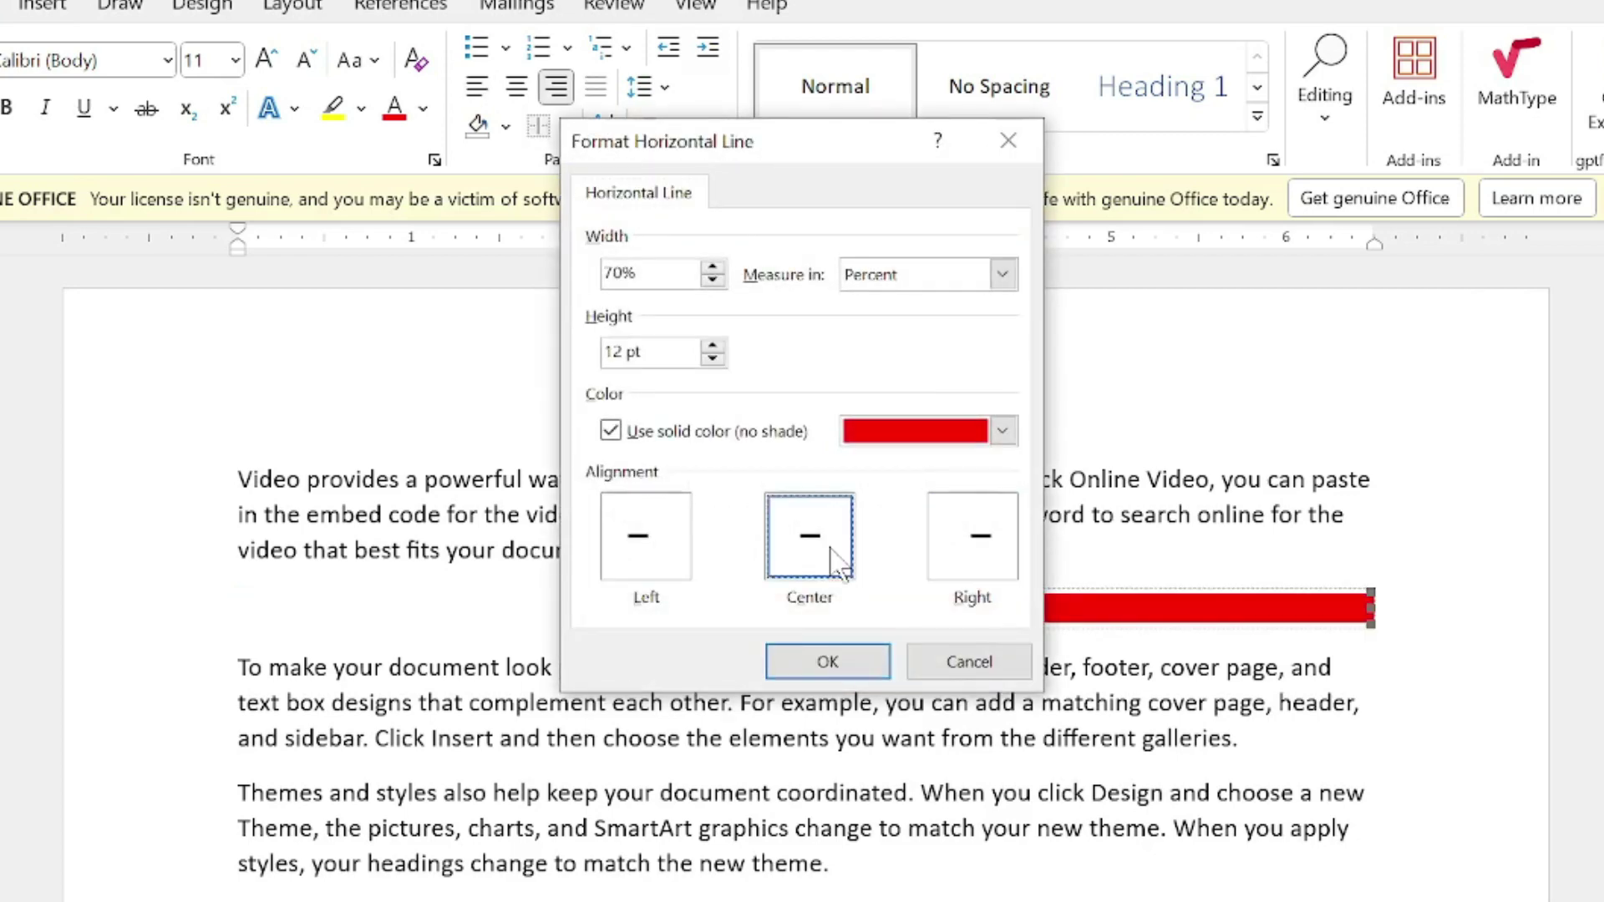
pyautogui.click(818, 656)
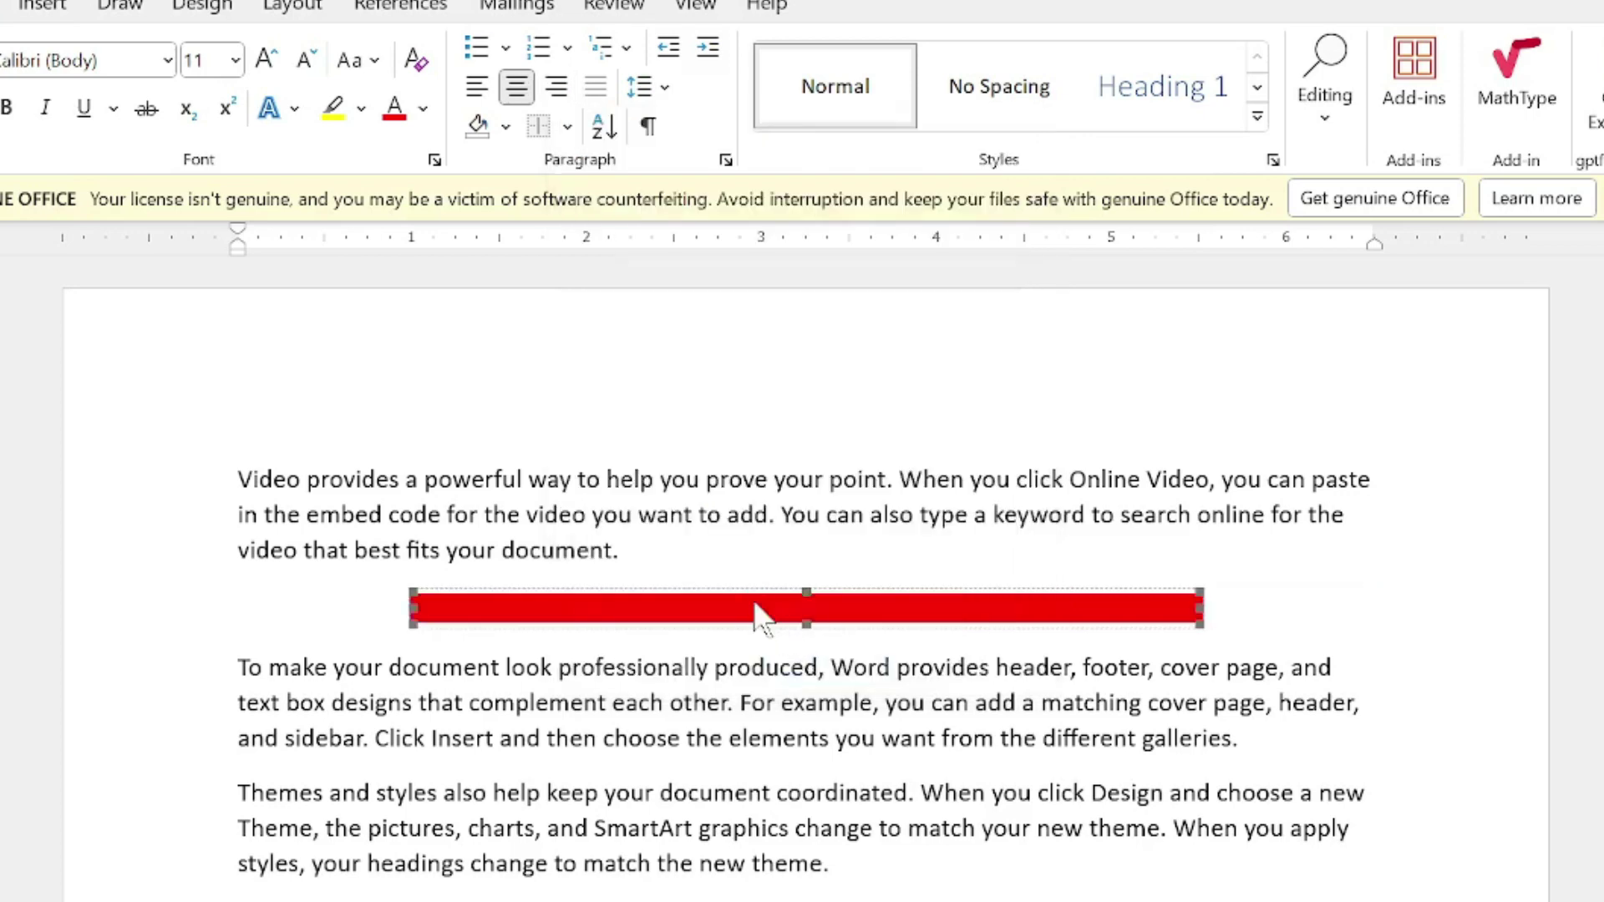
pyautogui.doubleClick(758, 616)
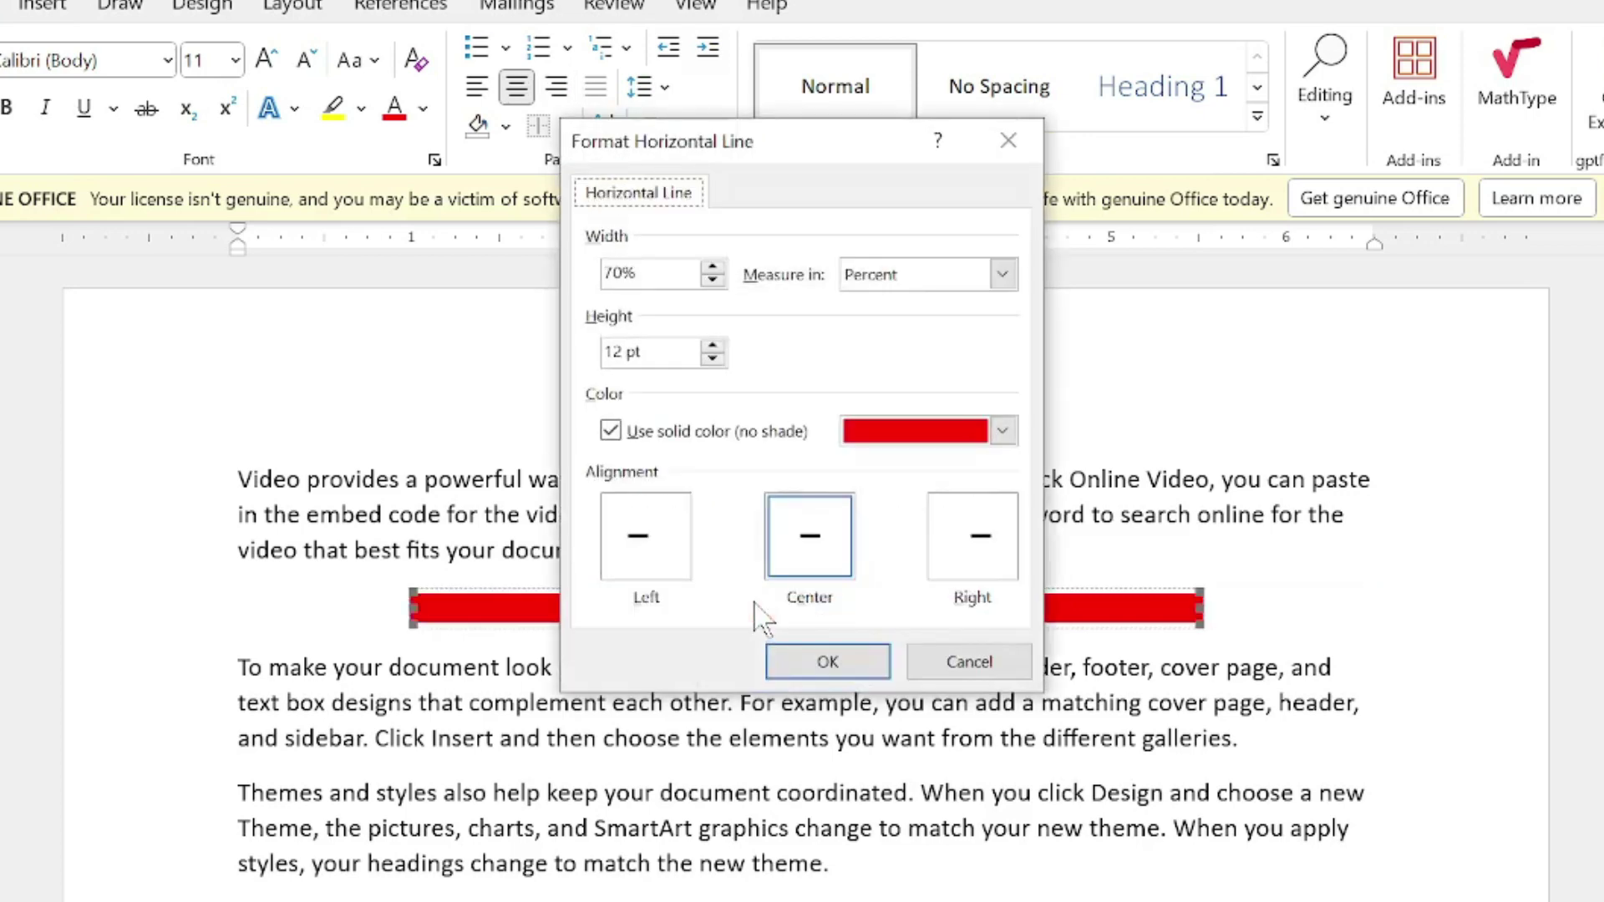
# - Set the horizontal line's colour to red
pyautogui.click(611, 431)
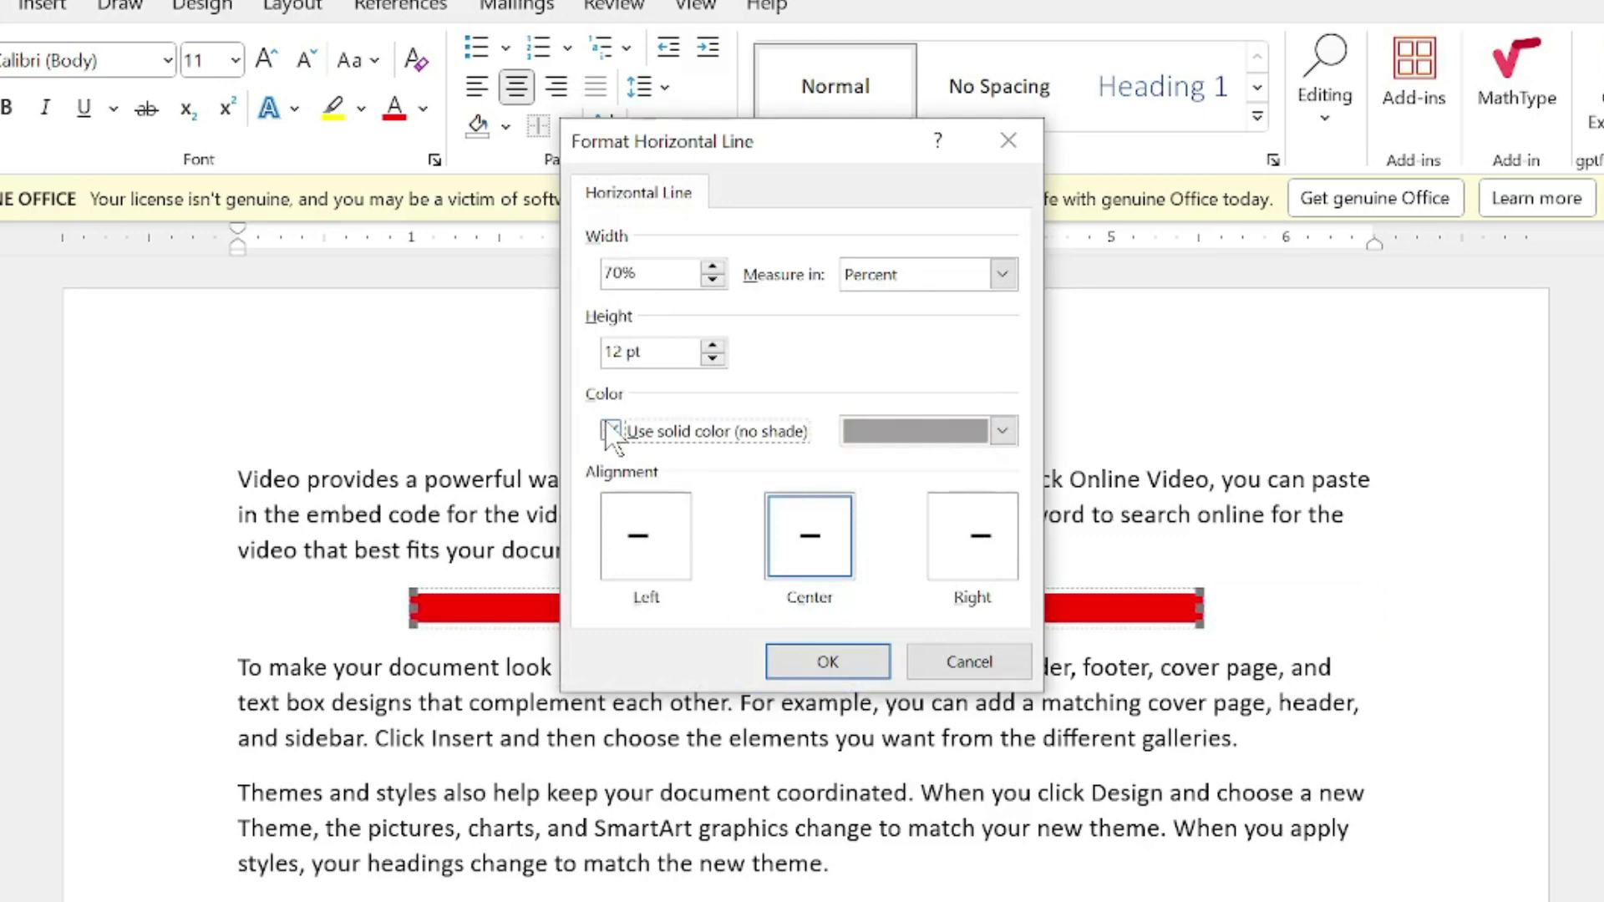
pyautogui.click(610, 431)
pyautogui.click(923, 432)
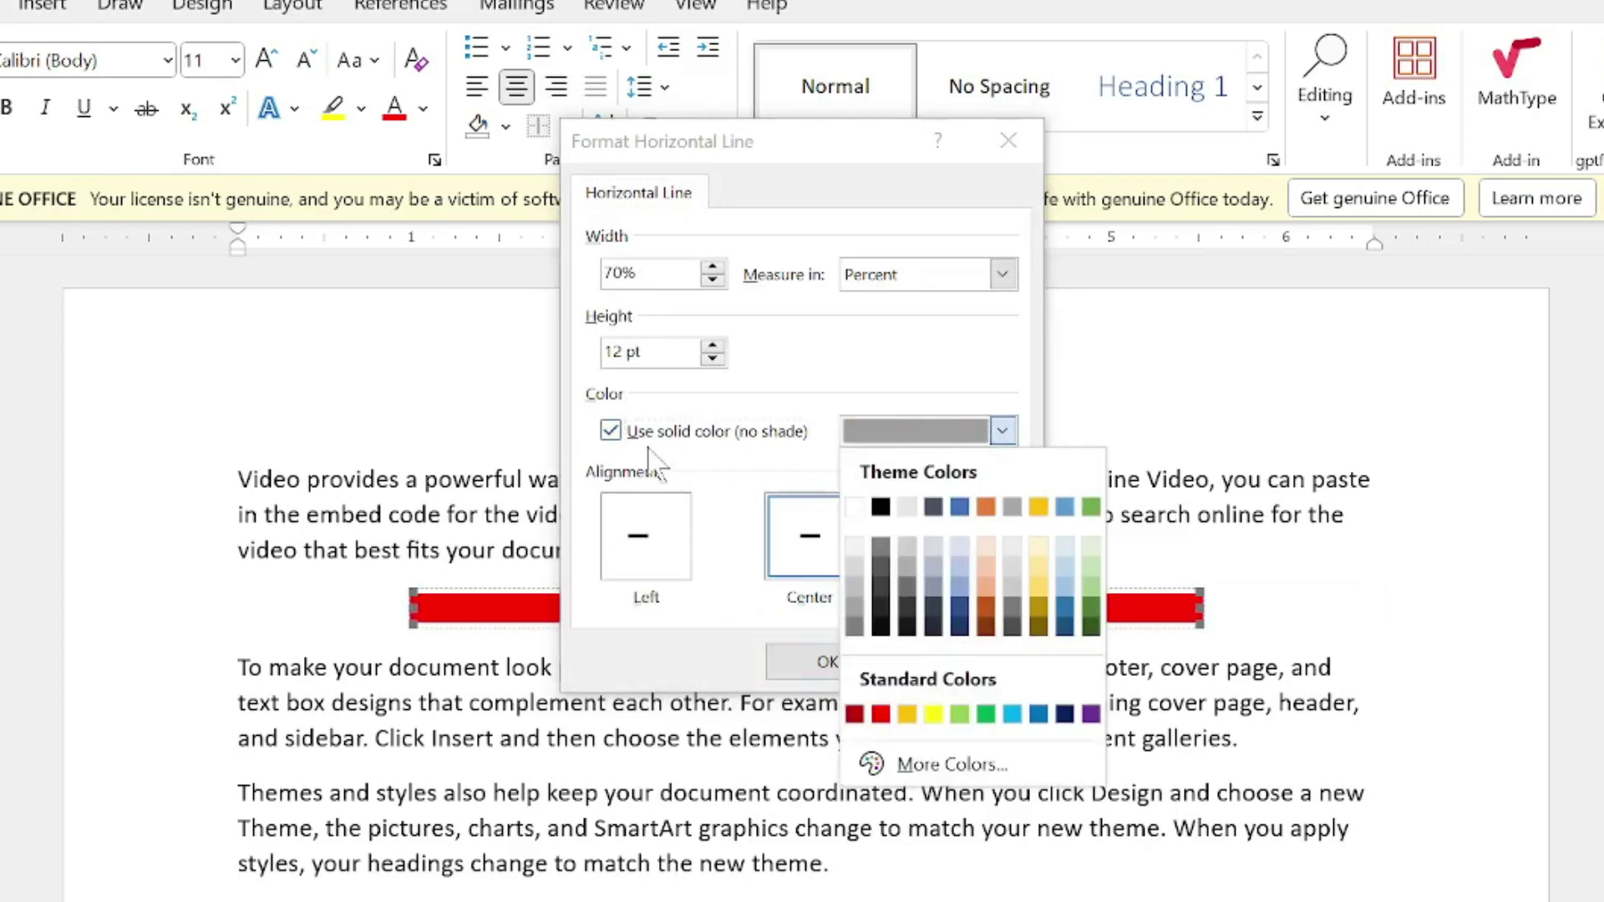
pyautogui.click(628, 442)
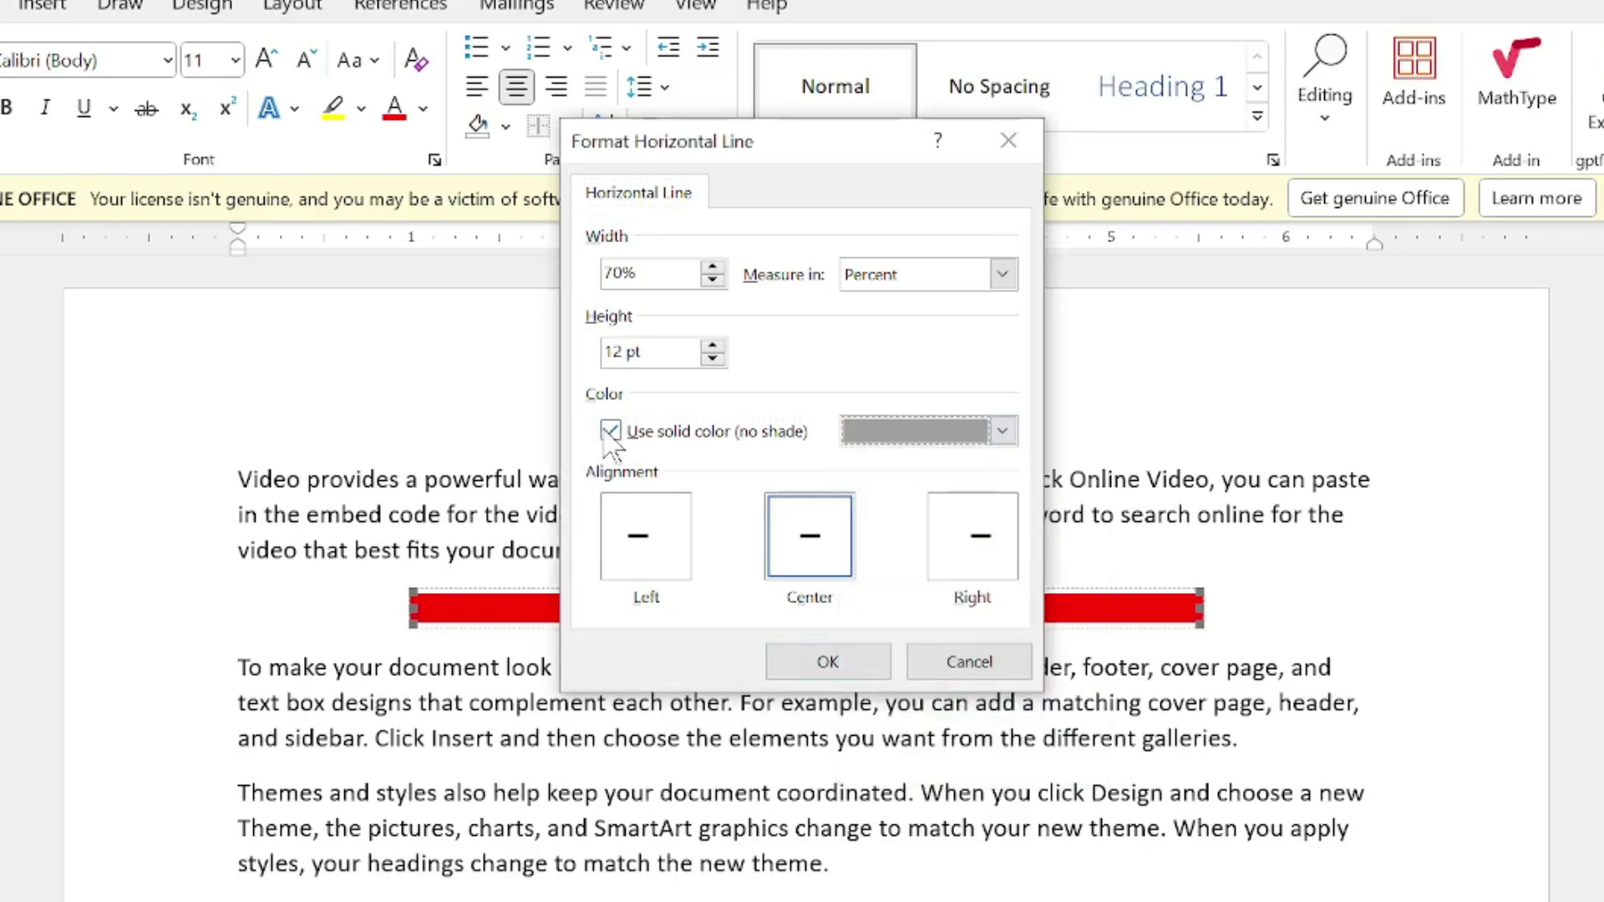
pyautogui.doubleClick(619, 443)
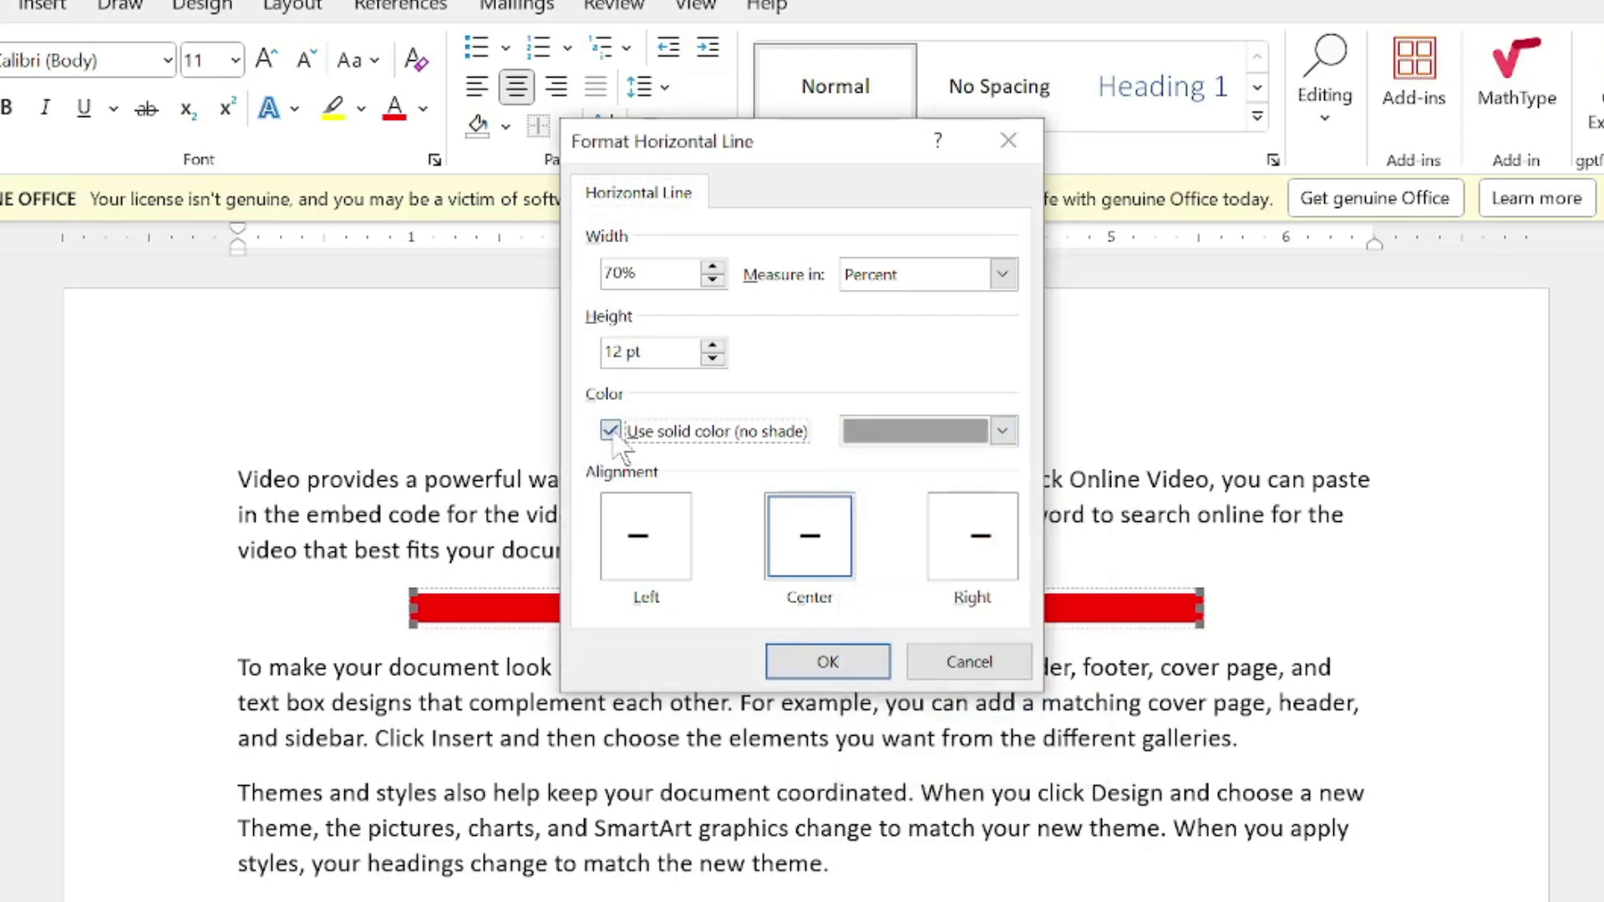
pyautogui.click(886, 431)
pyautogui.click(882, 715)
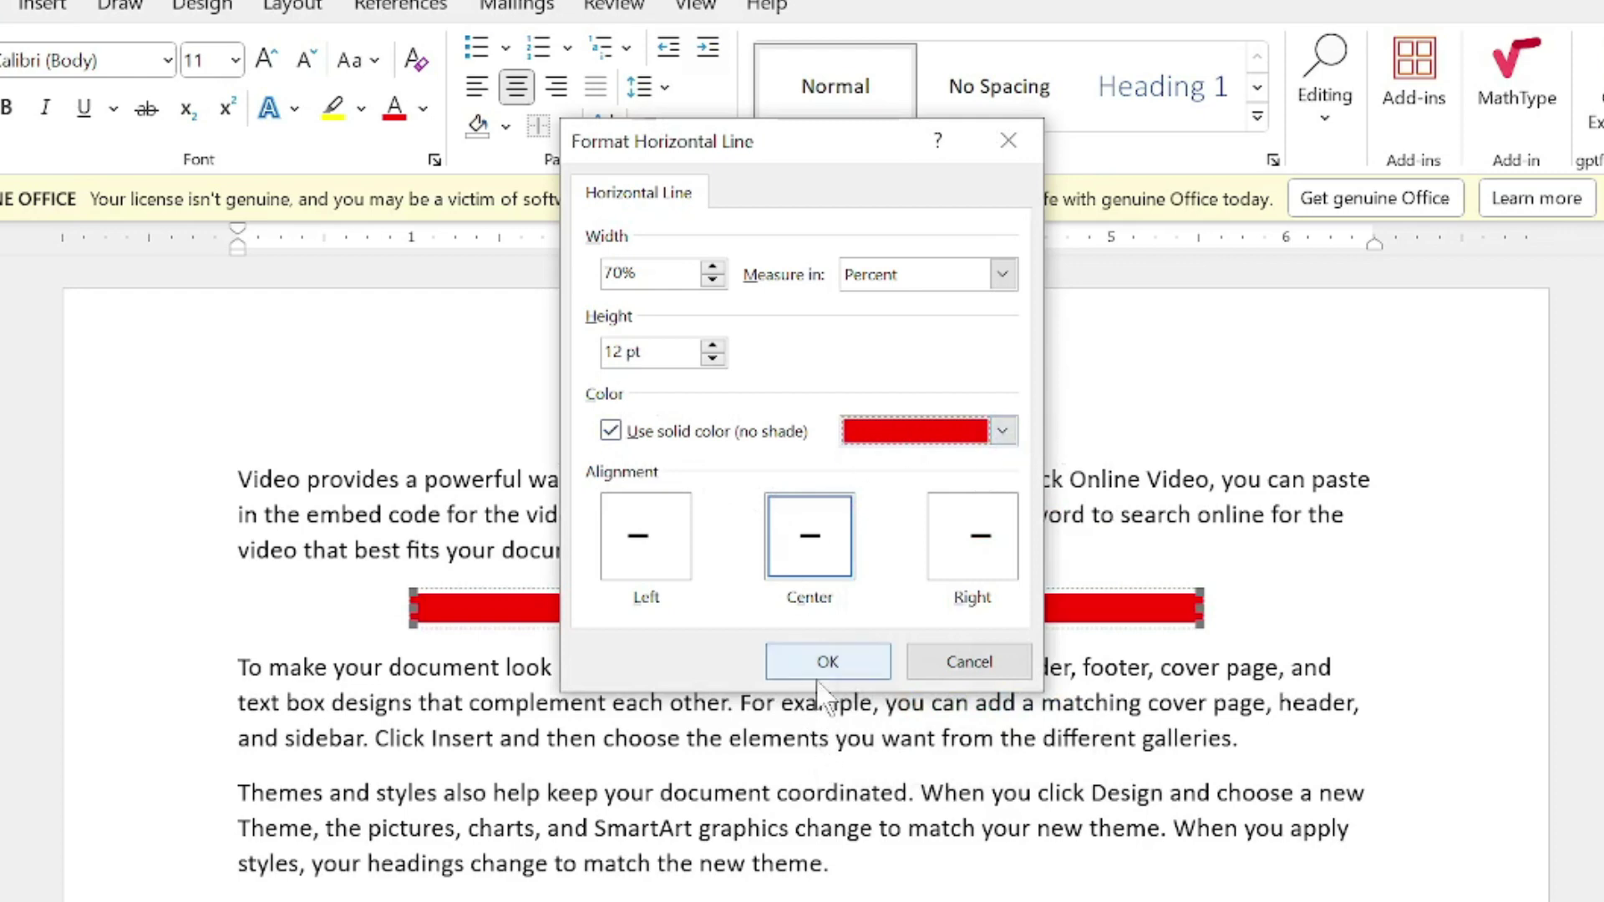
# - Switch the line width to inches and enter 5 as the width
pyautogui.click(1003, 274)
pyautogui.click(954, 326)
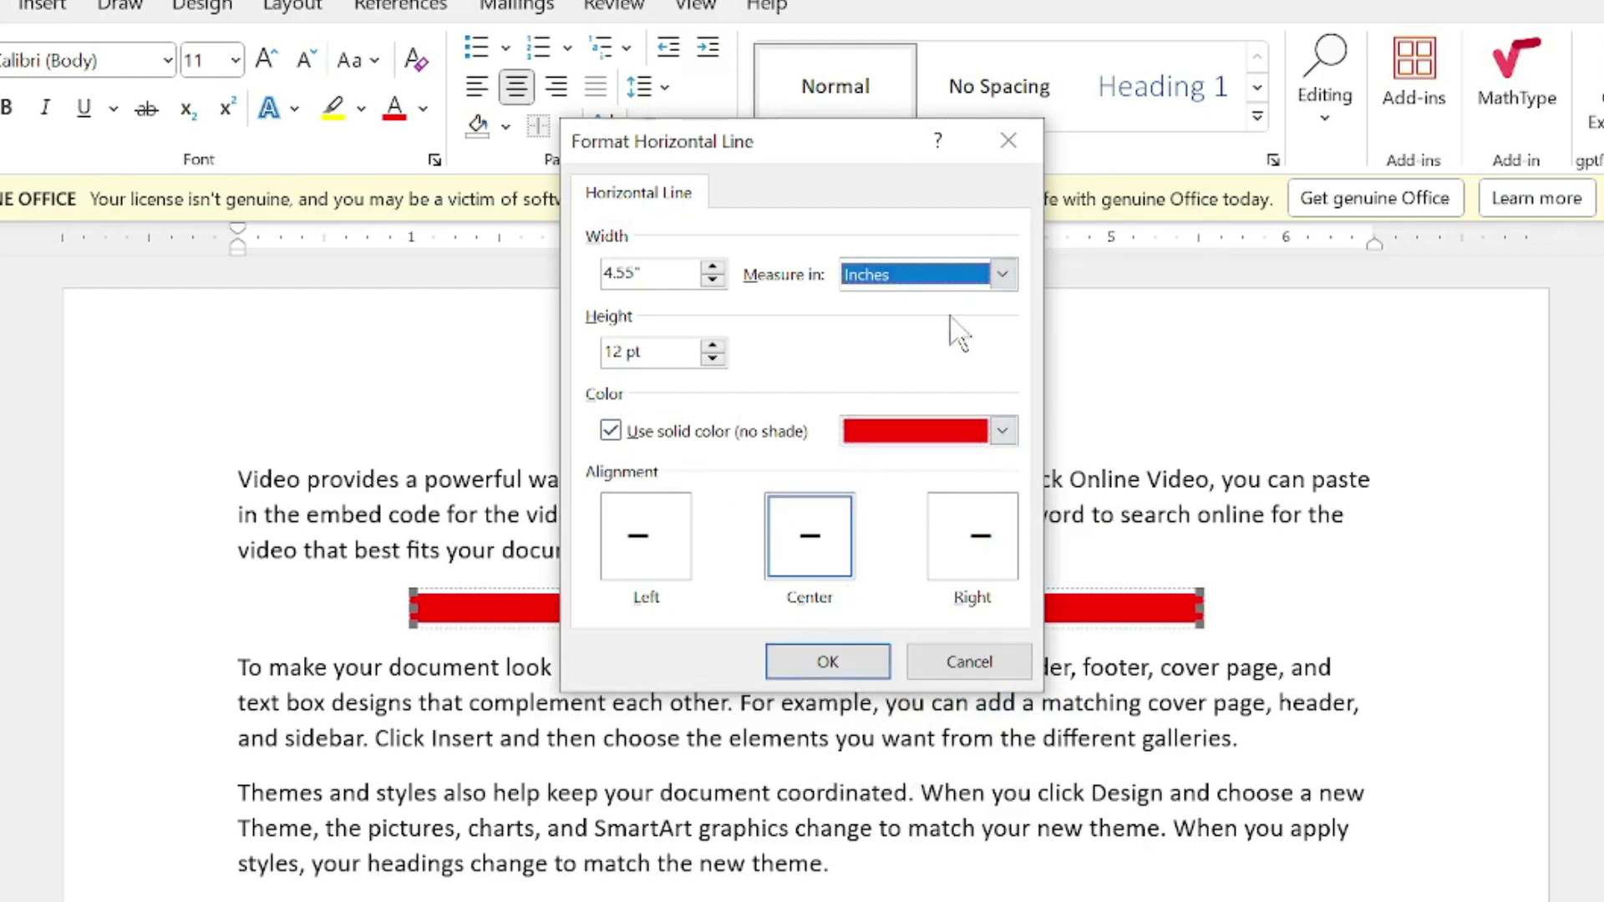
pyautogui.click(624, 272)
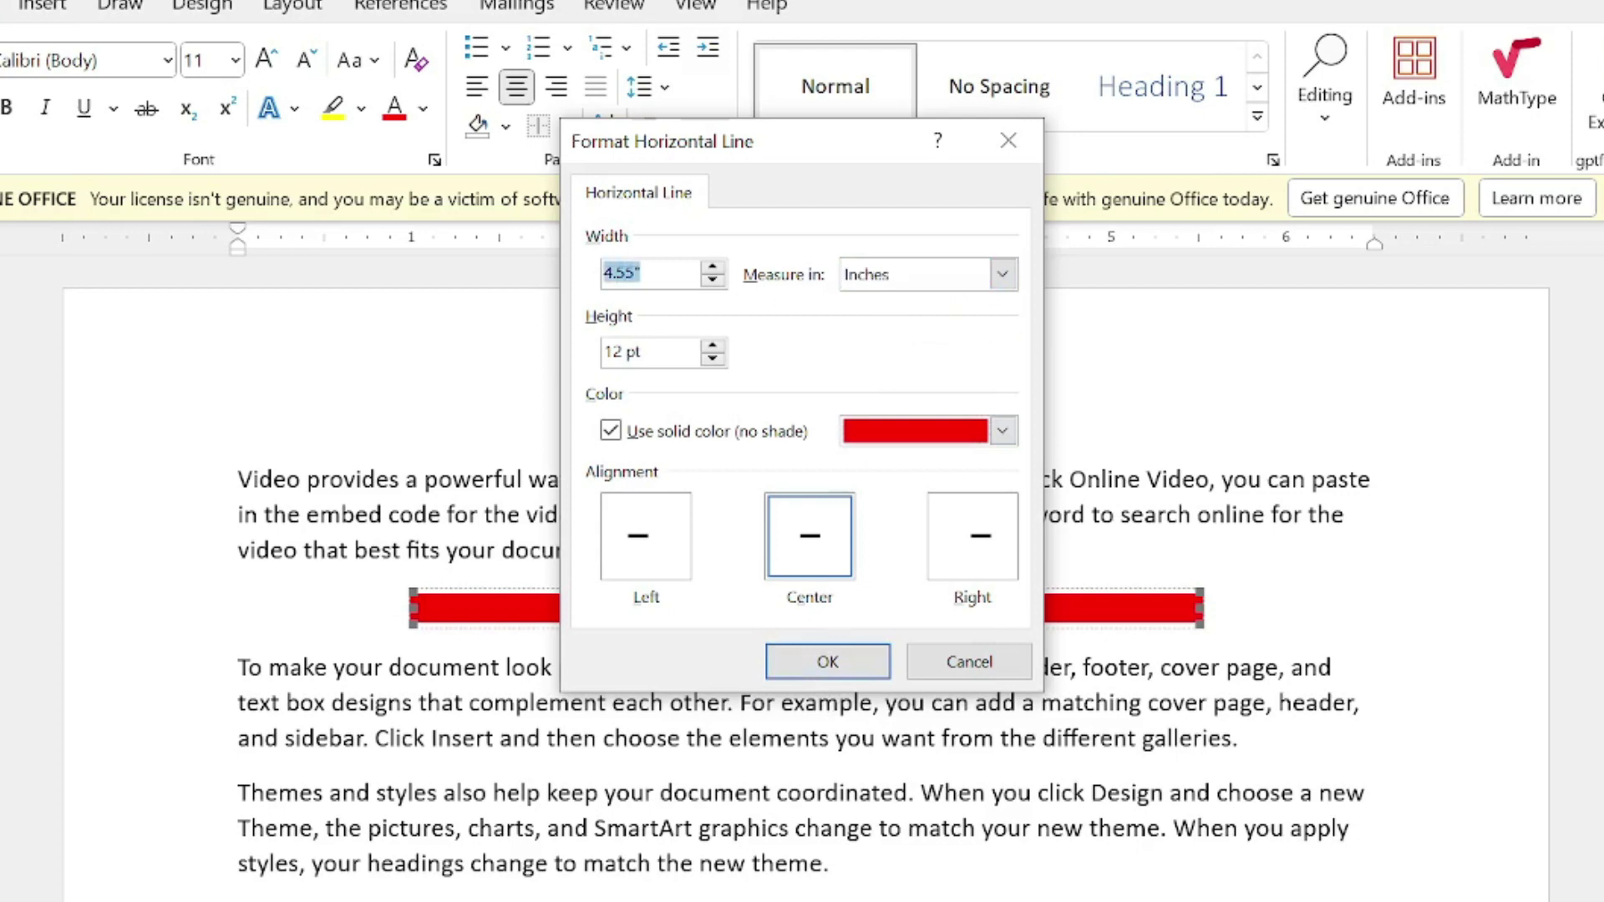
pyautogui.write('5')
pyautogui.press('Return')
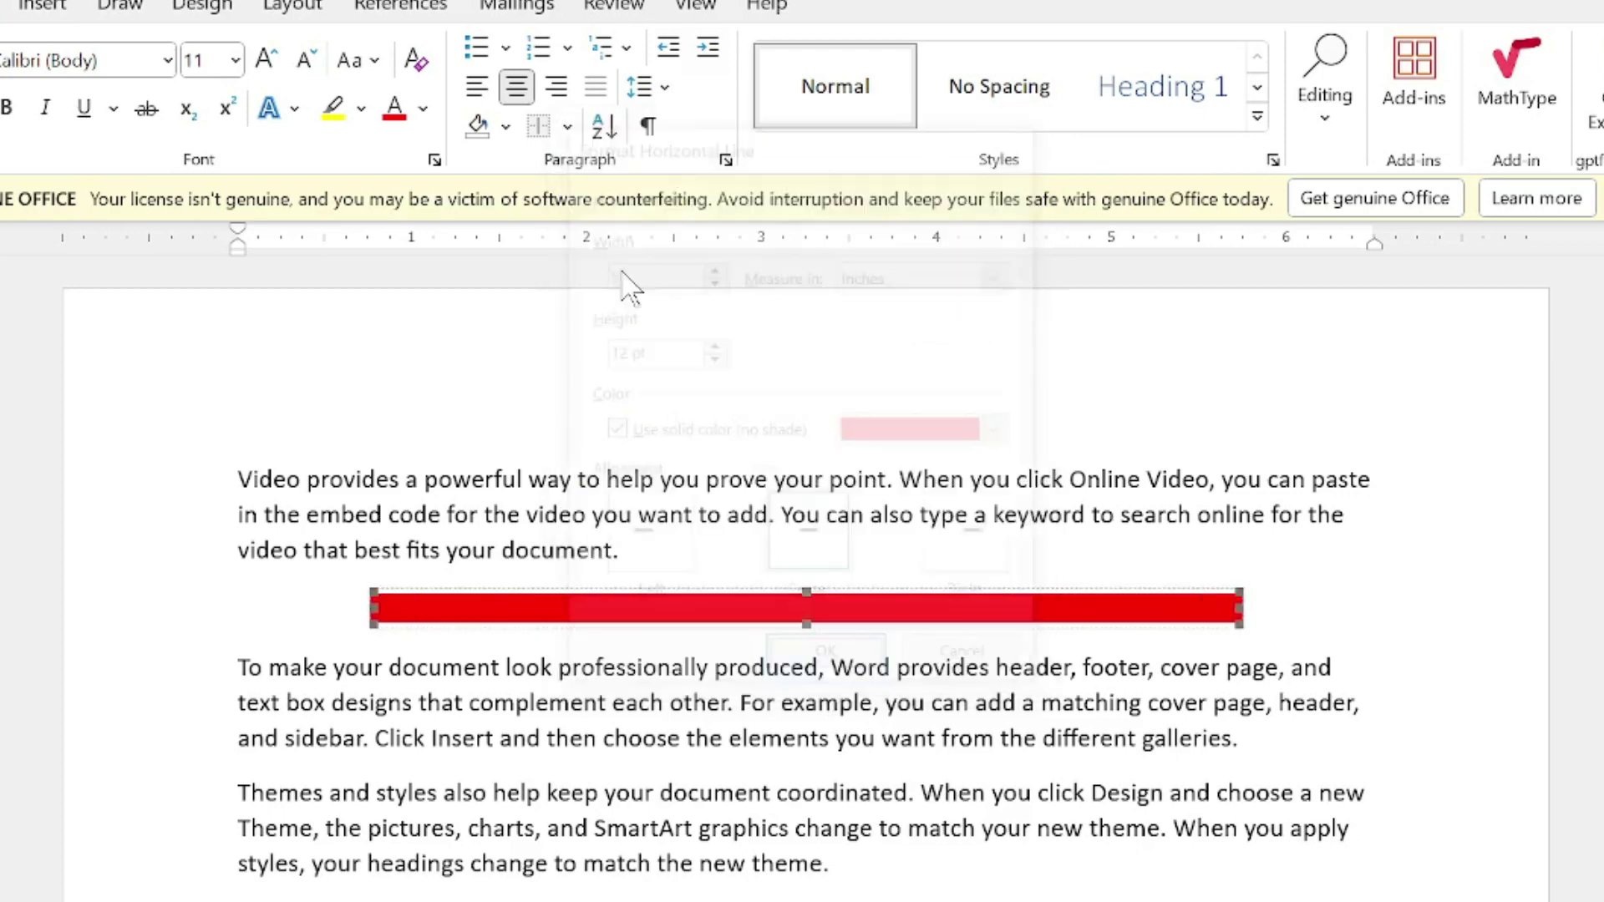
# - Delete the red horizontal line between the first two paragraphs
pyautogui.scroll(-1, 804, 585)
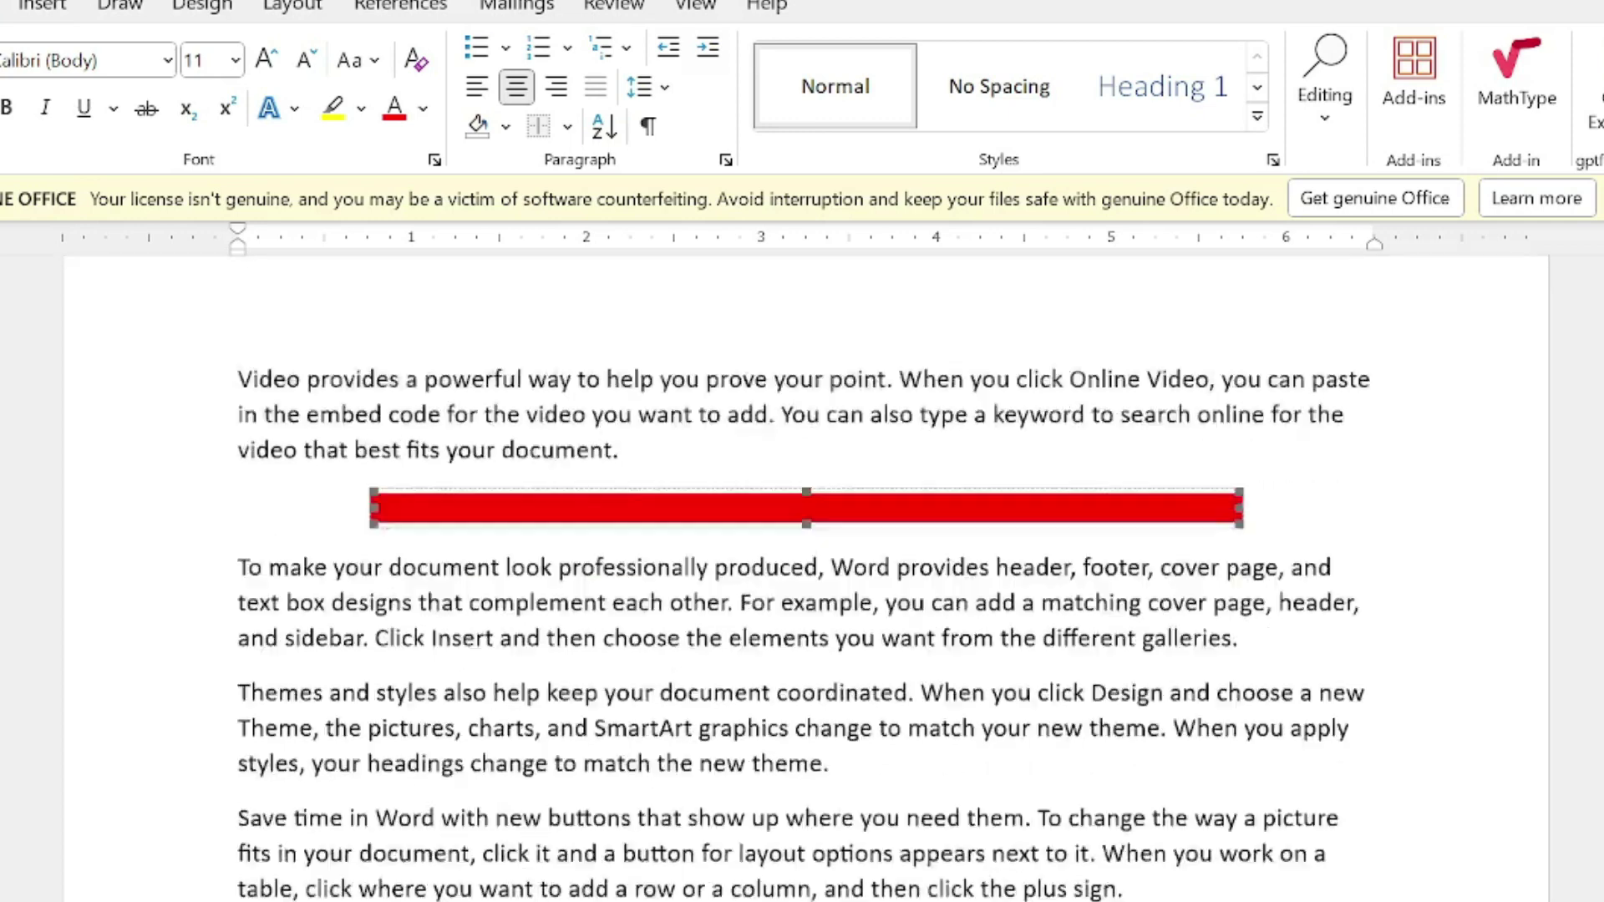
pyautogui.scroll(-1, 805, 585)
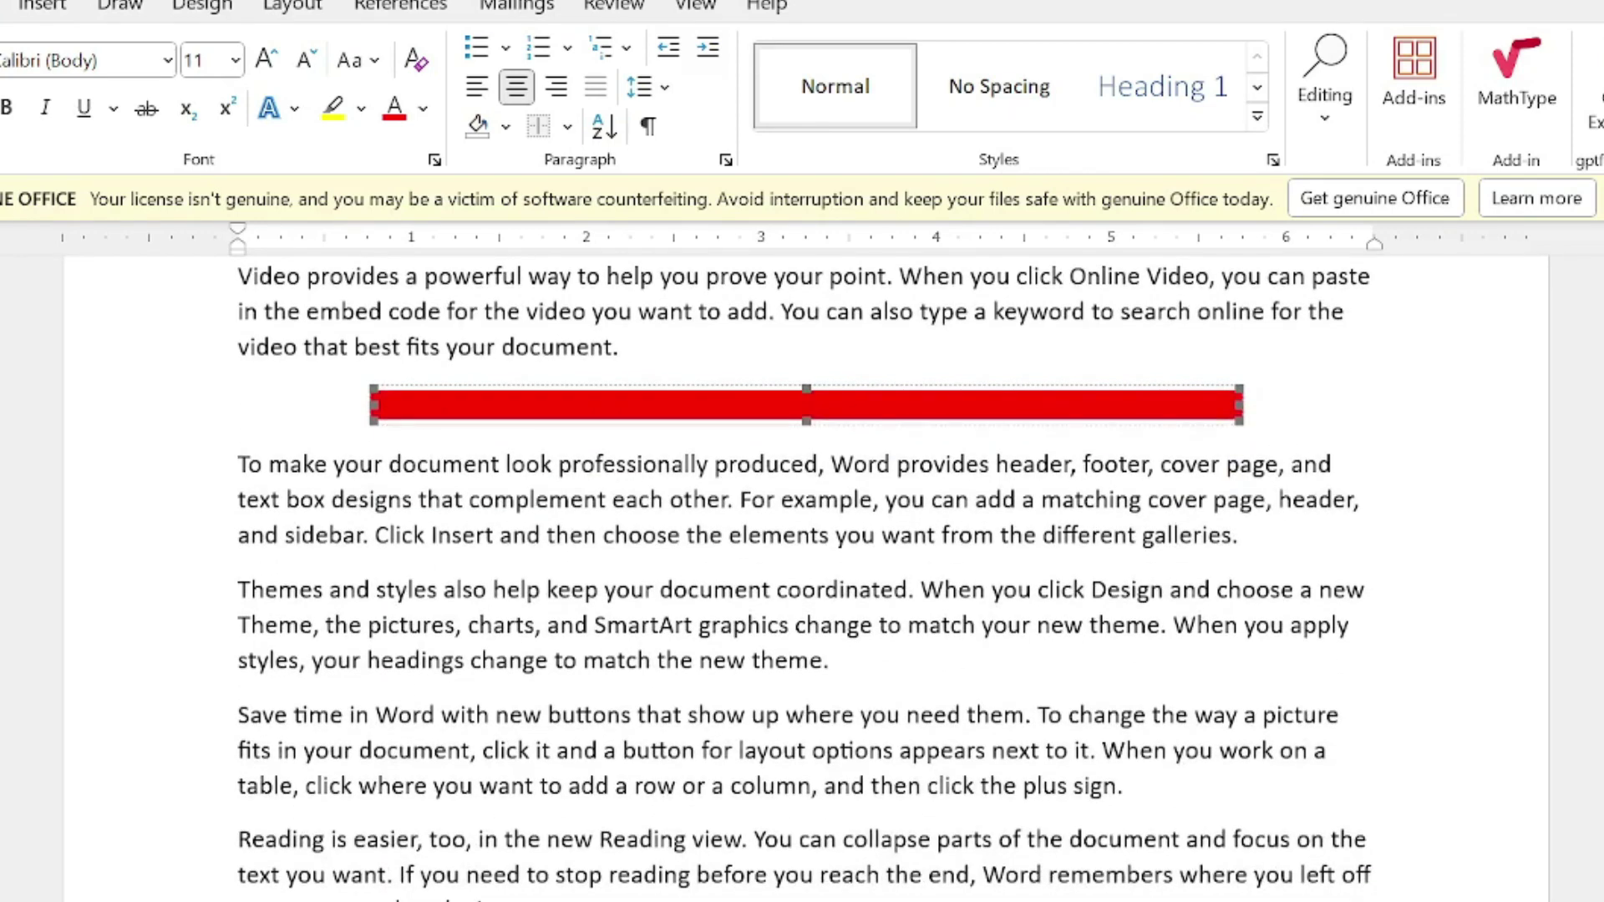
pyautogui.press('Delete')
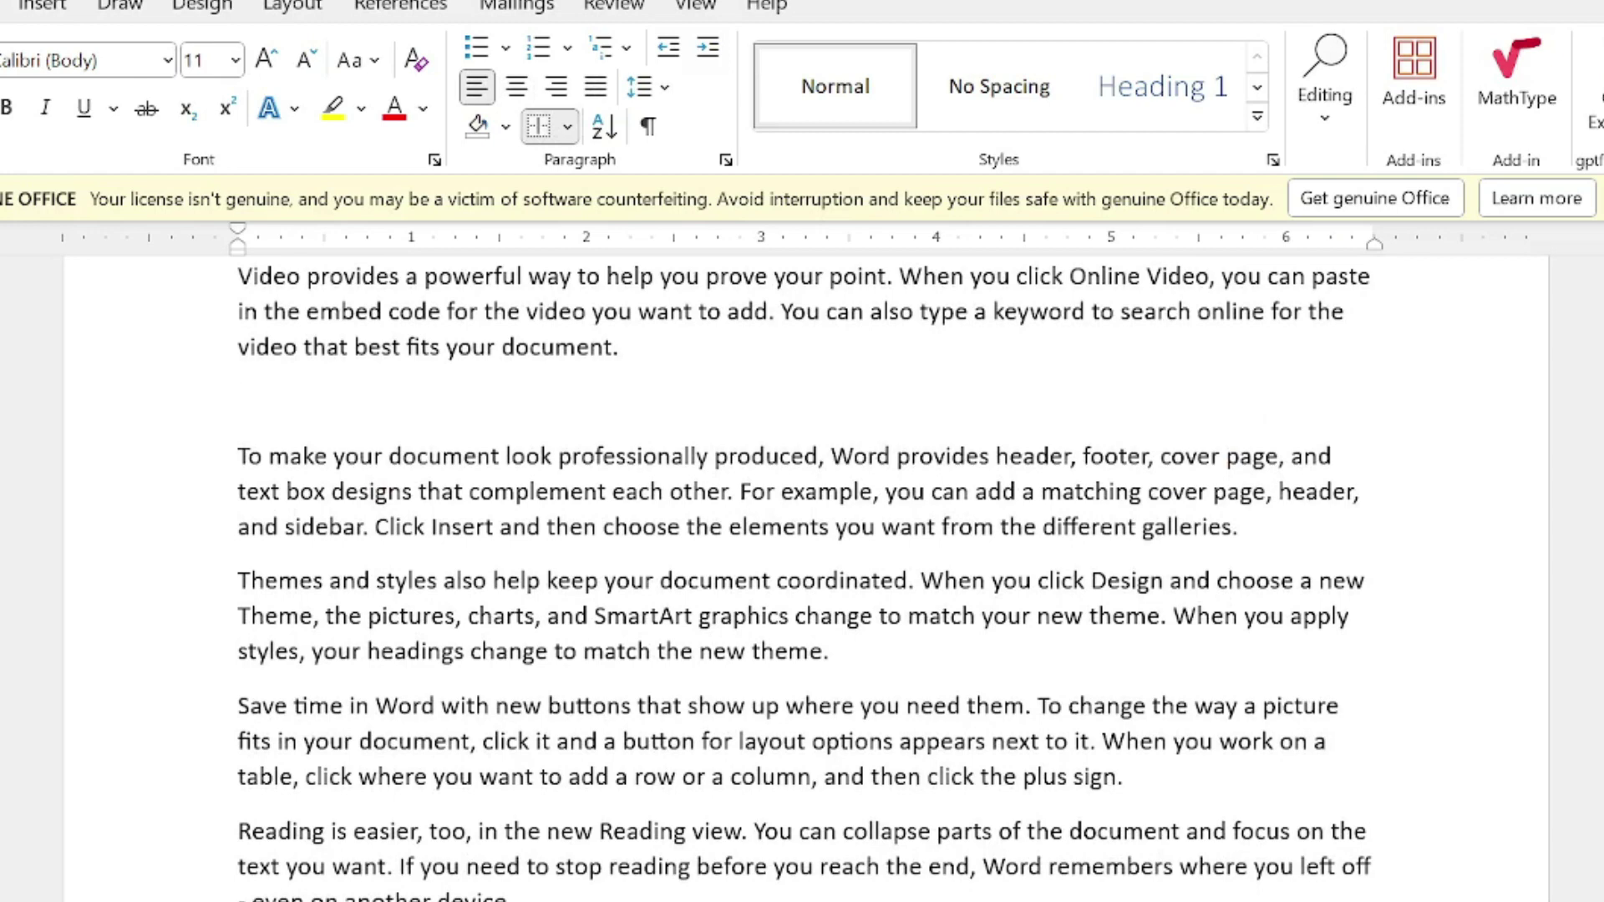
# - Remove the empty line and give both opening paragraphs one shared outside border
pyautogui.press('Delete')
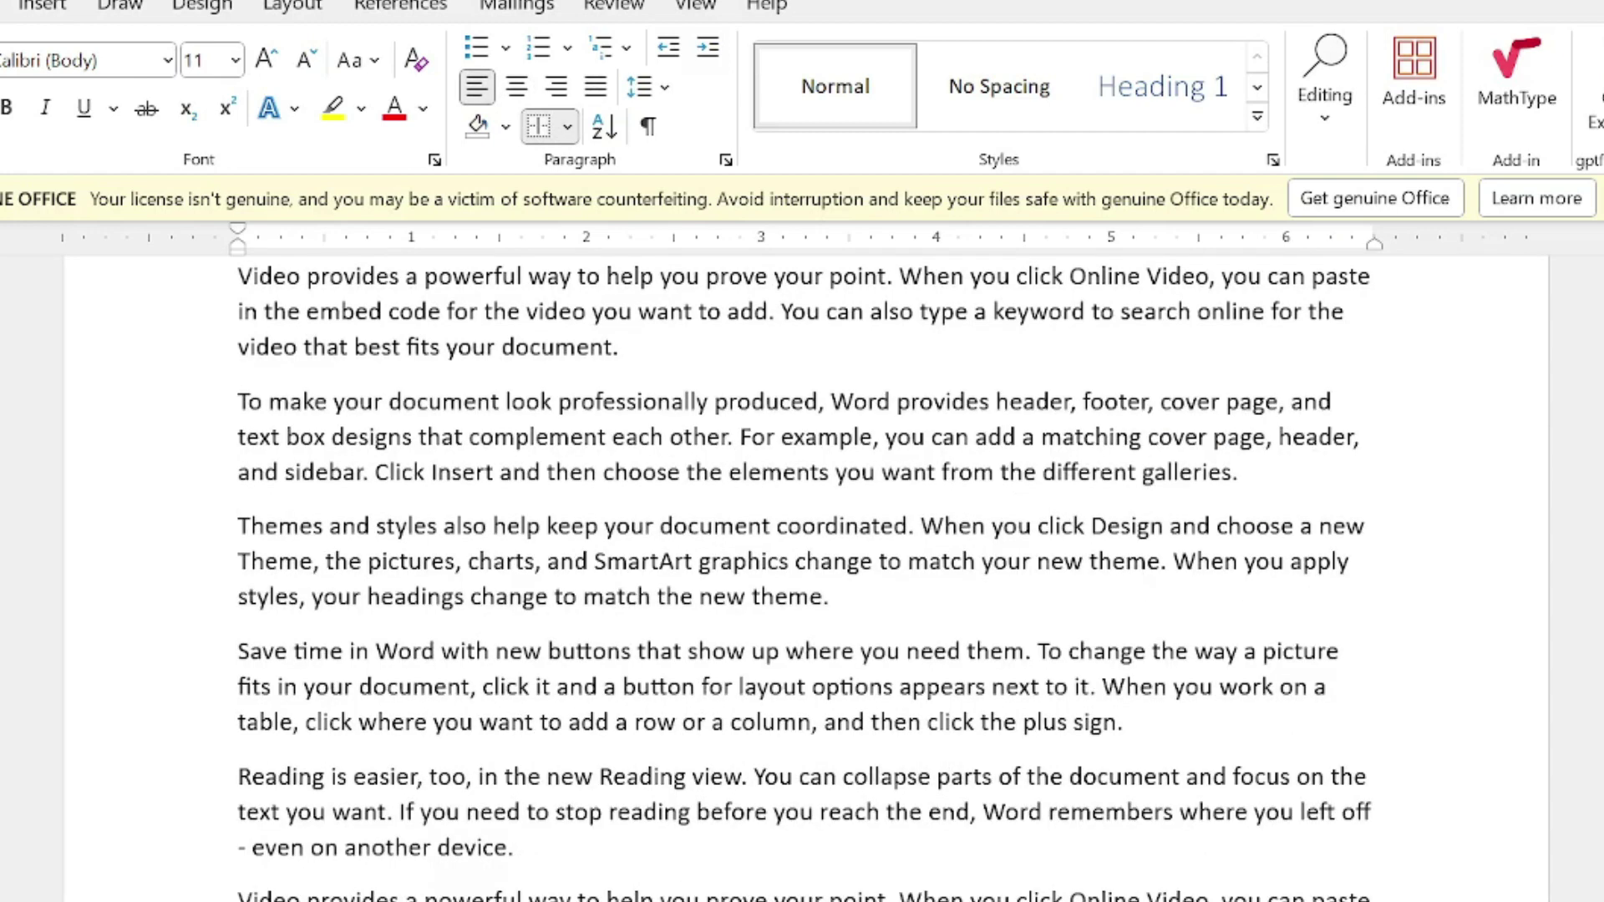
pyautogui.scroll(2, 802, 576)
pyautogui.moveTo(1244, 579); pyautogui.dragTo(189, 410)
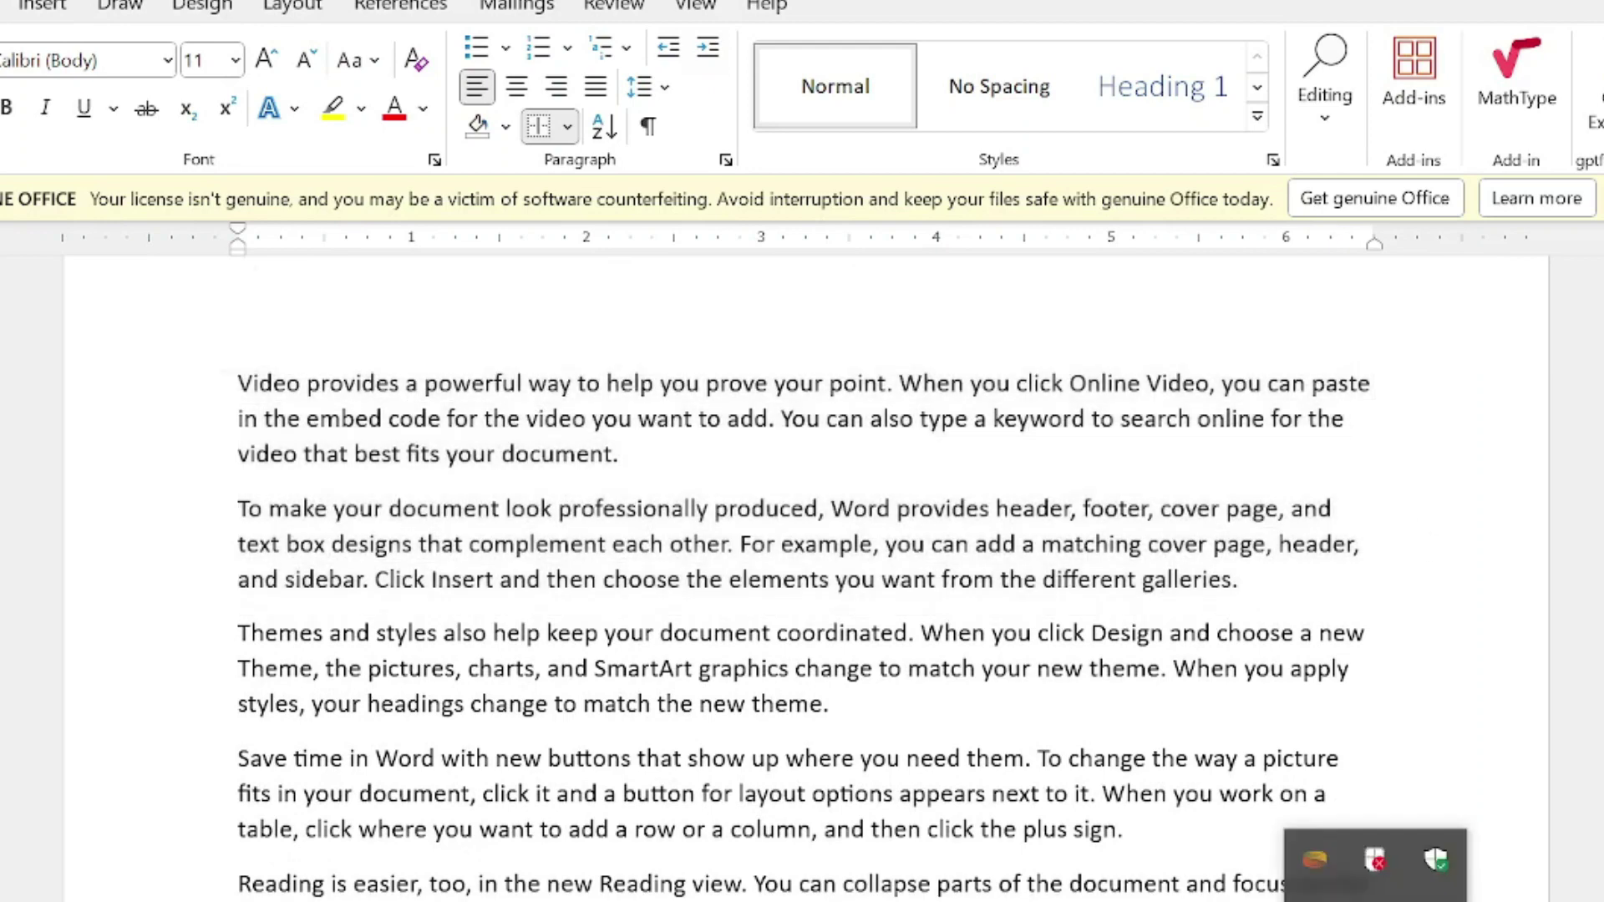
pyautogui.click(567, 126)
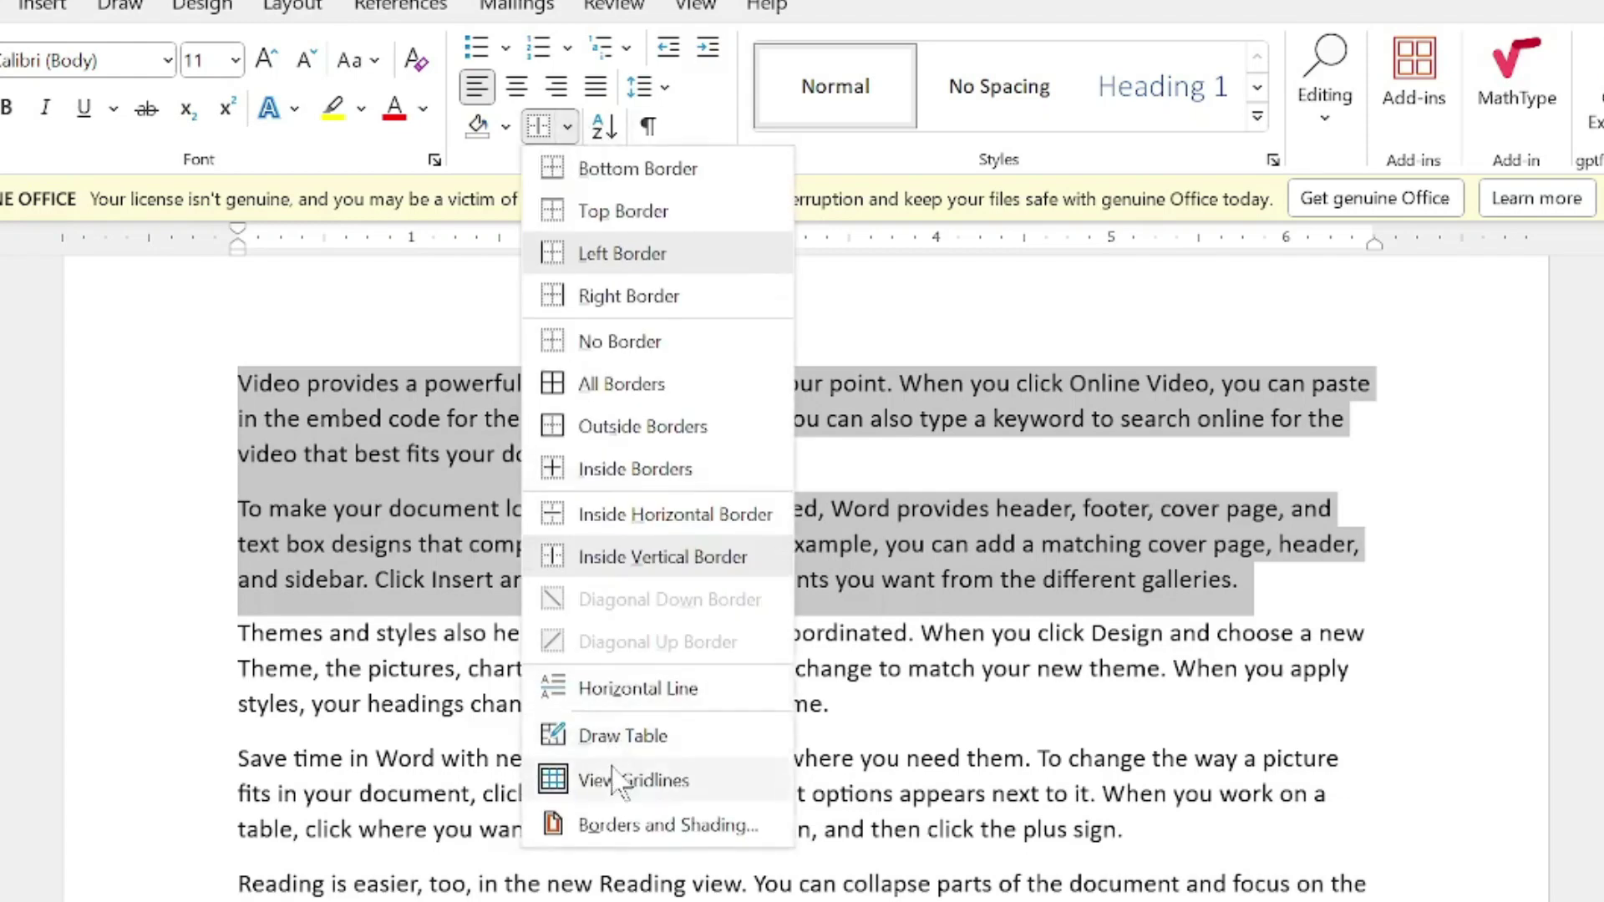
pyautogui.click(622, 735)
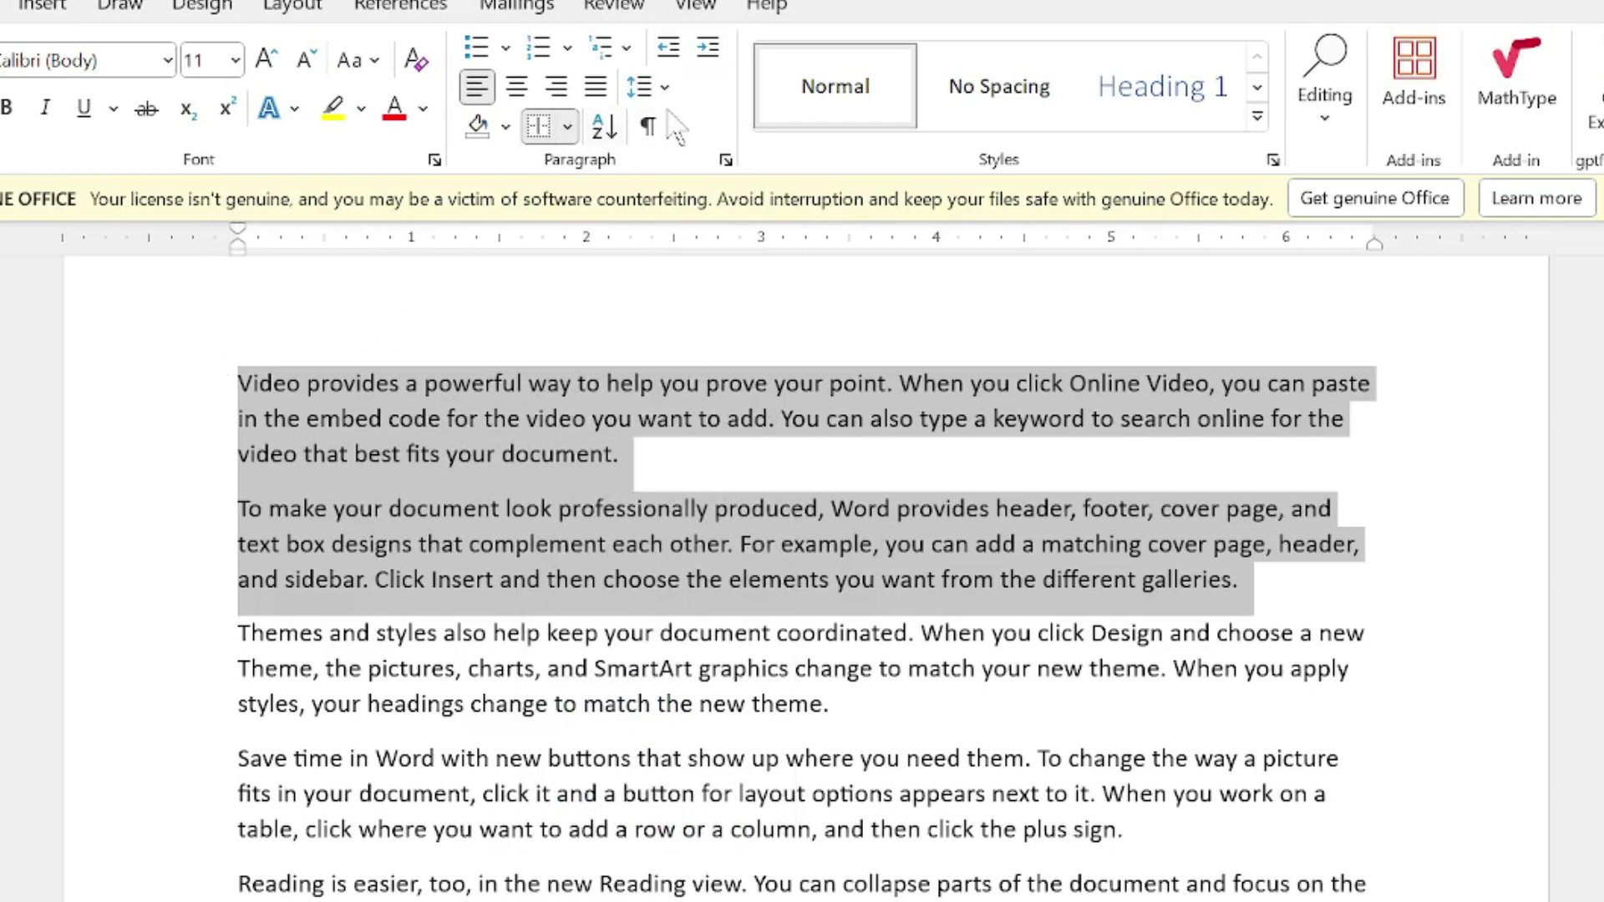
pyautogui.click(568, 127)
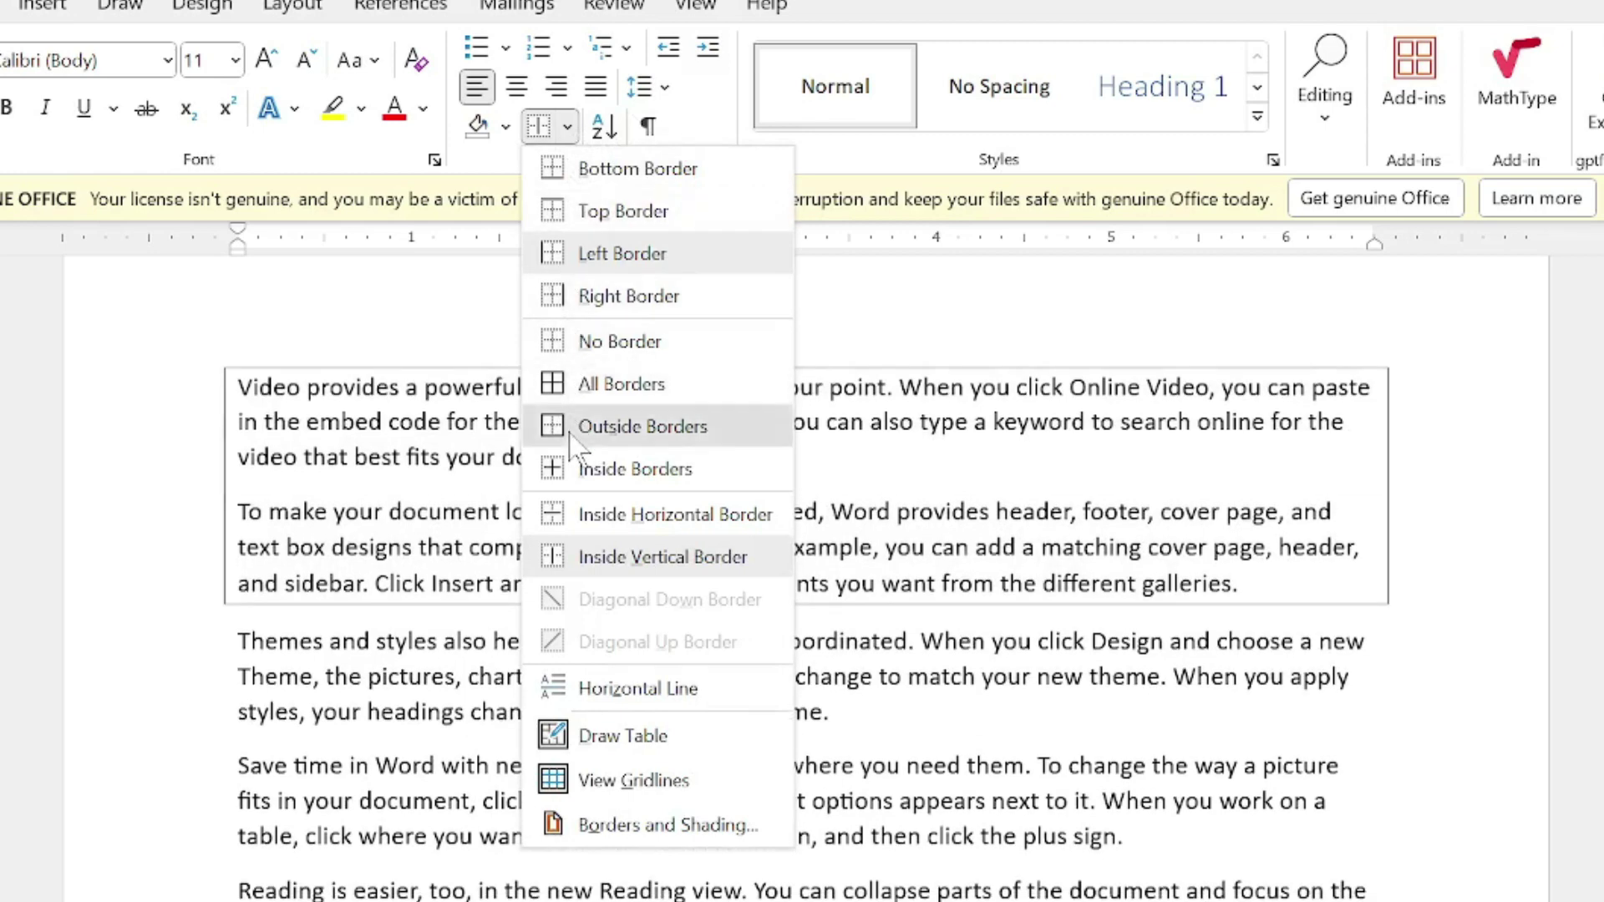
pyautogui.click(569, 428)
# - Draw a single-cell table frame around the opening lines of the Themes paragraph
pyautogui.click(929, 447)
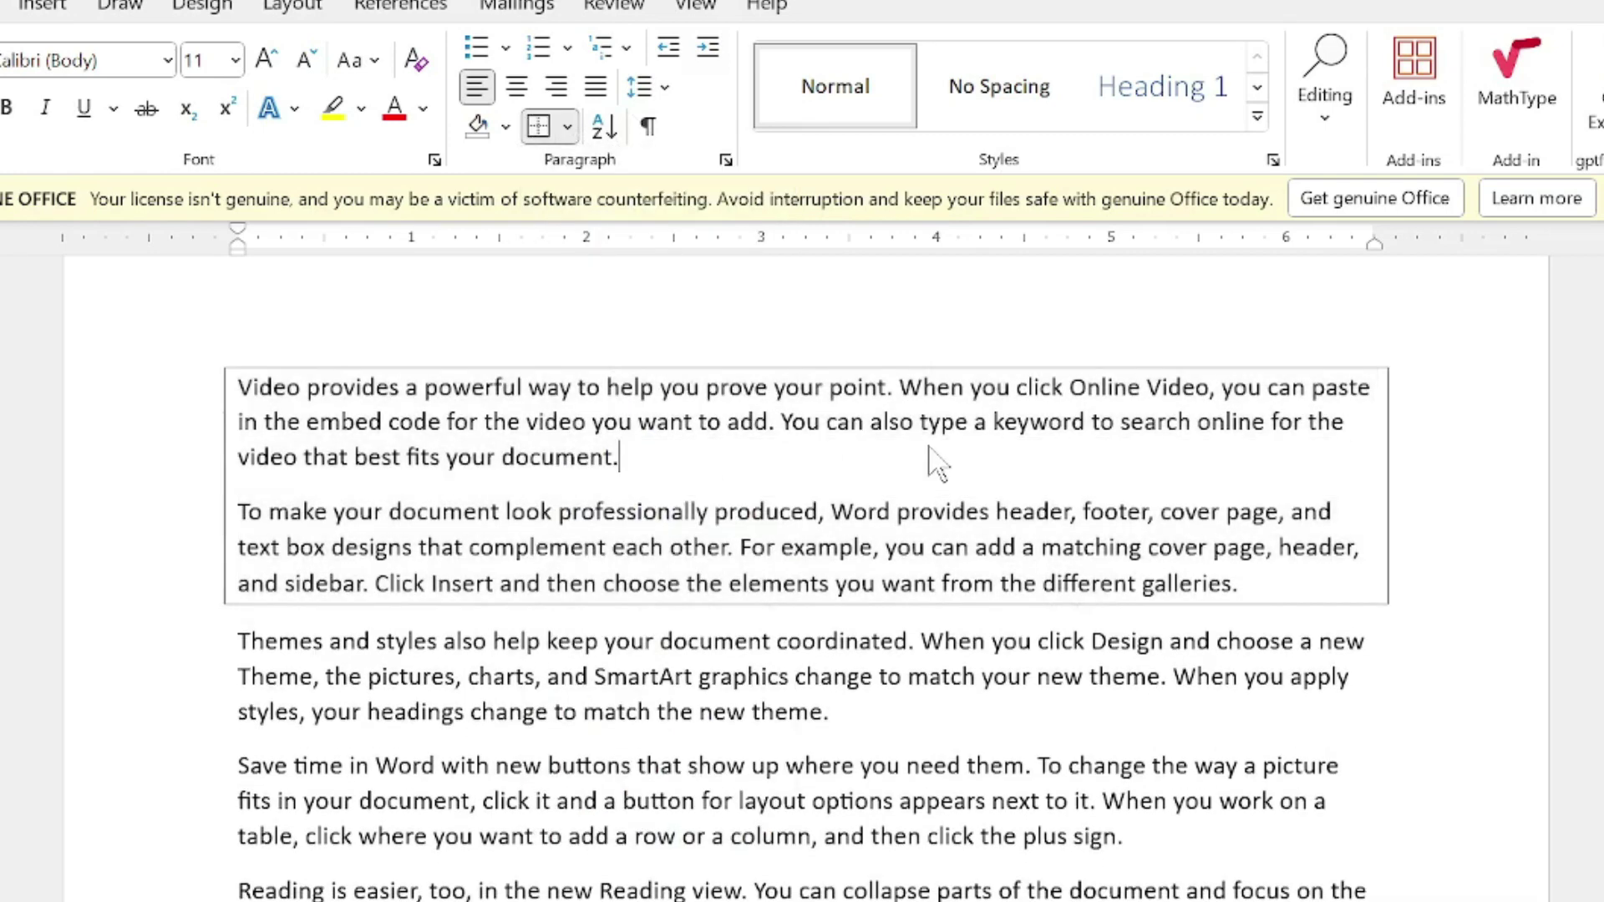
pyautogui.click(568, 127)
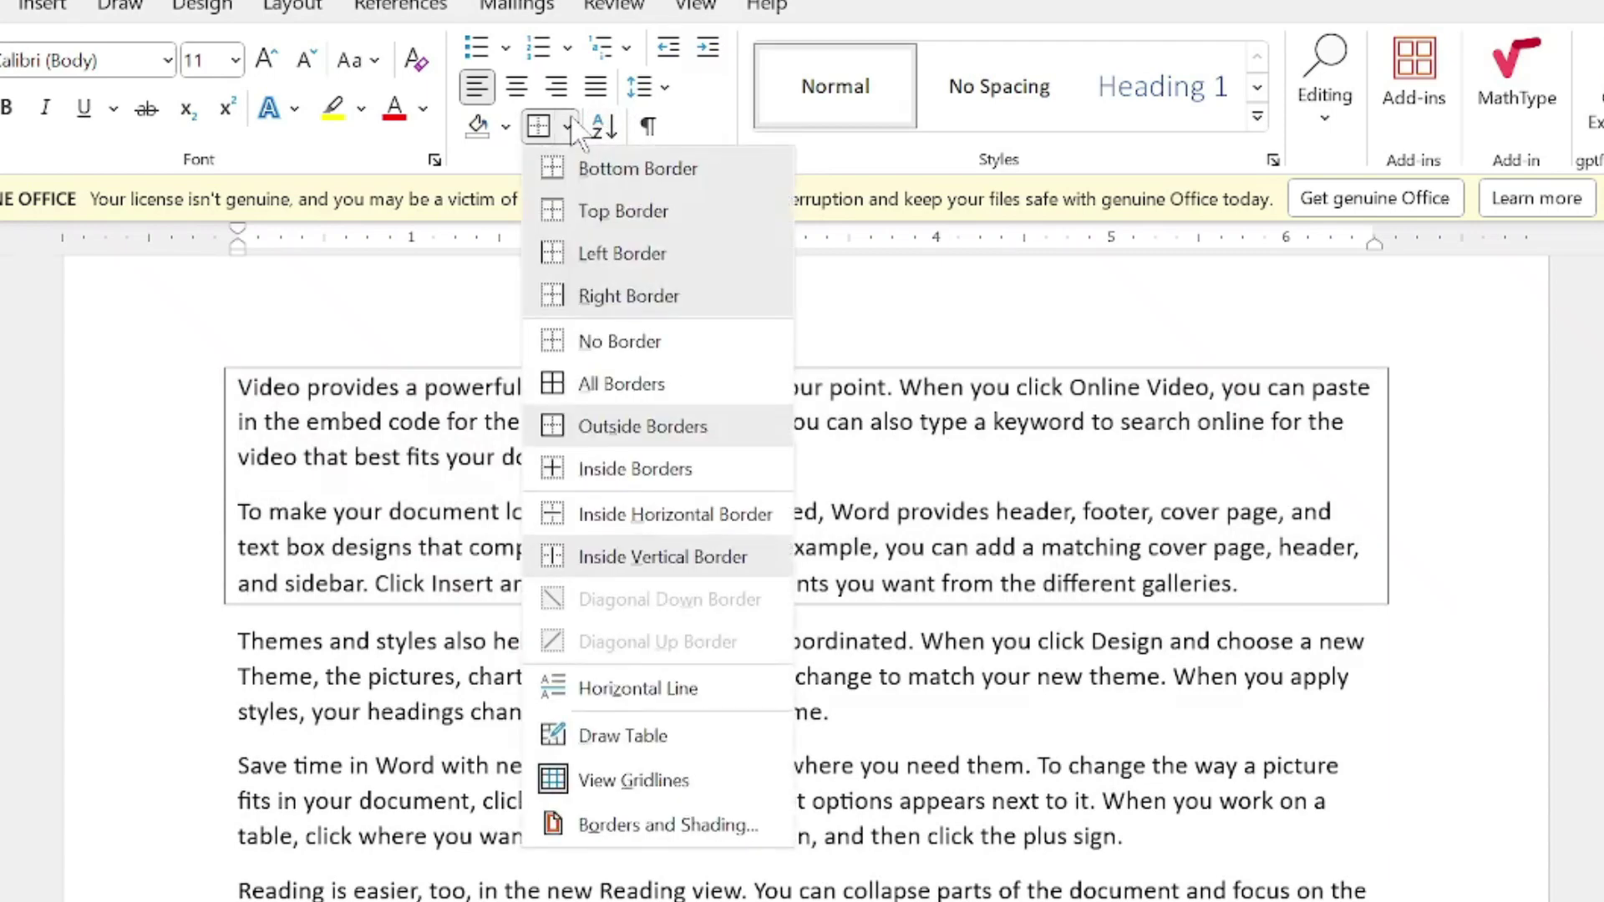
pyautogui.click(628, 735)
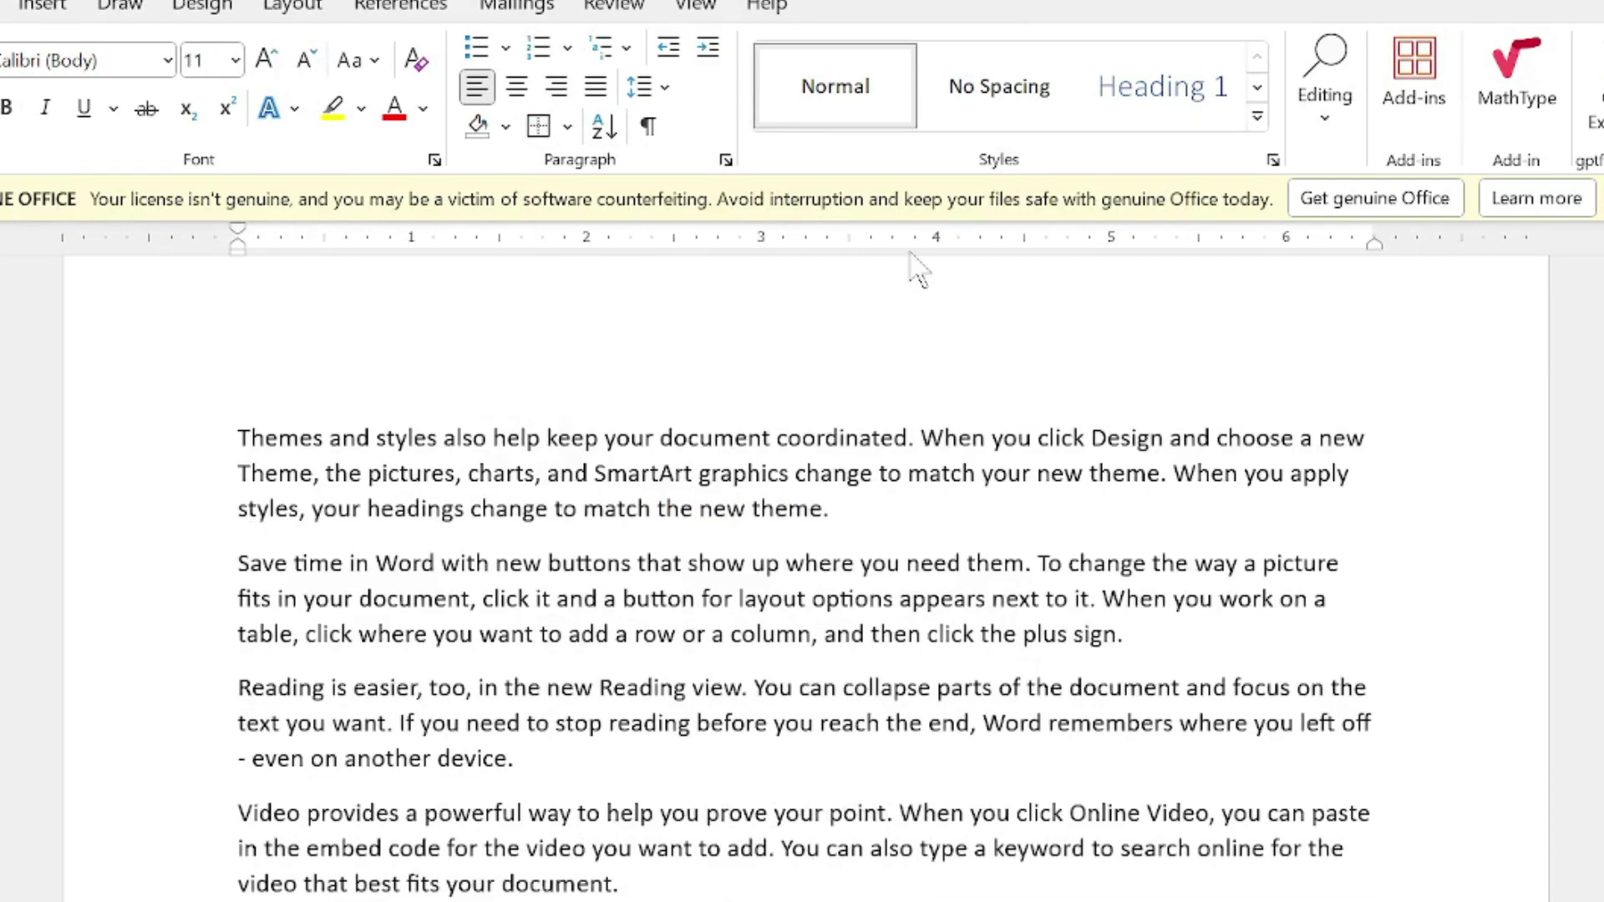
pyautogui.click(567, 127)
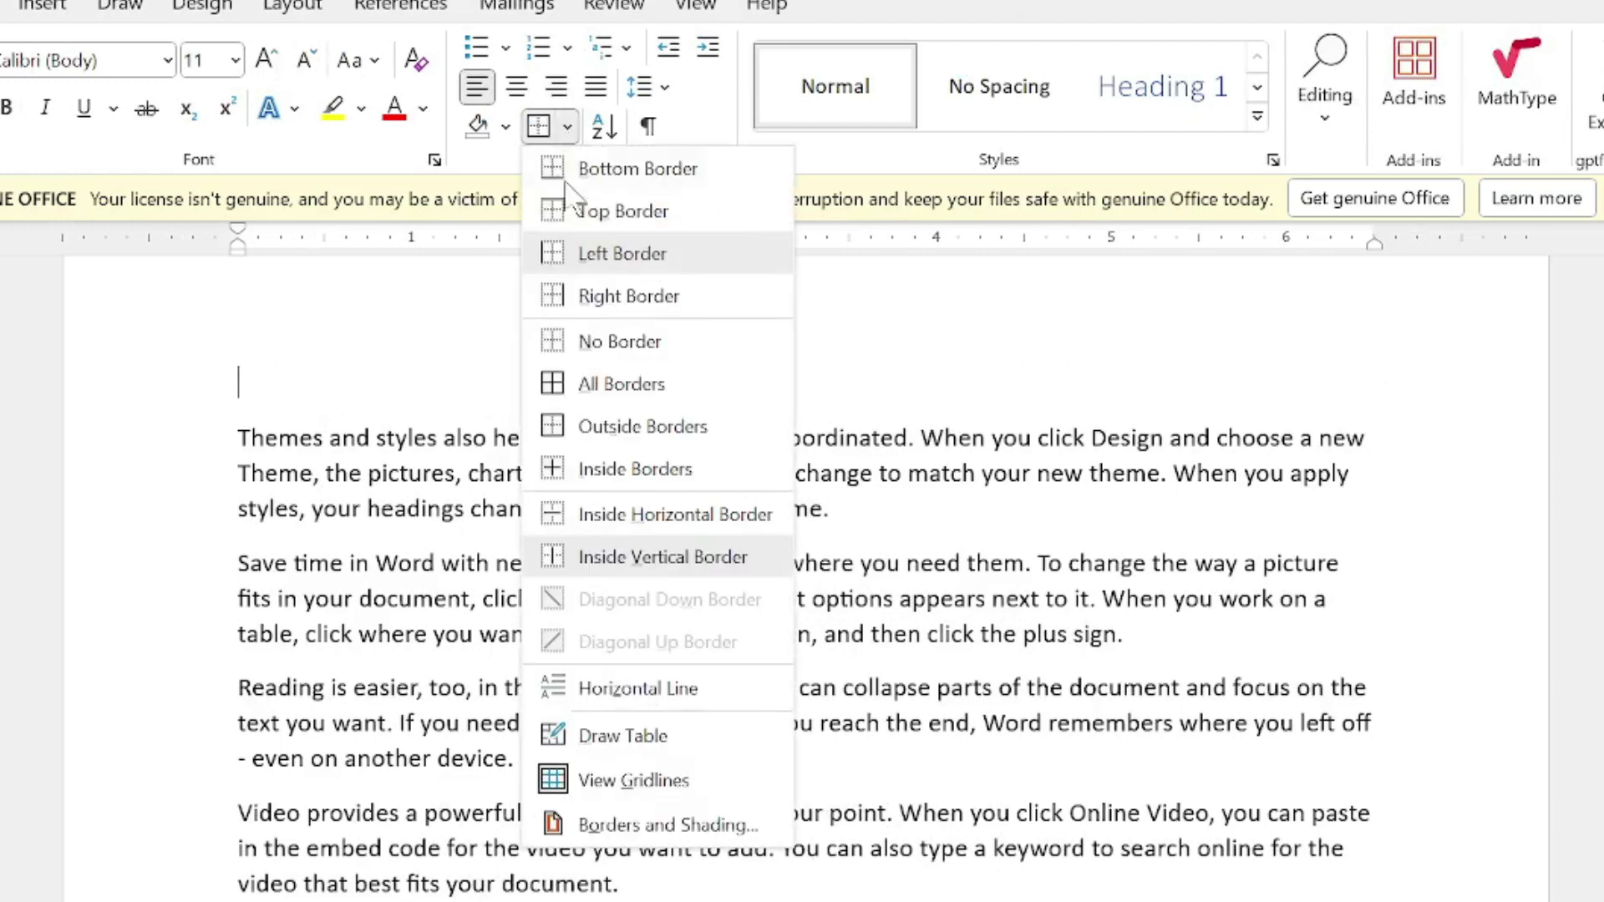
pyautogui.click(643, 735)
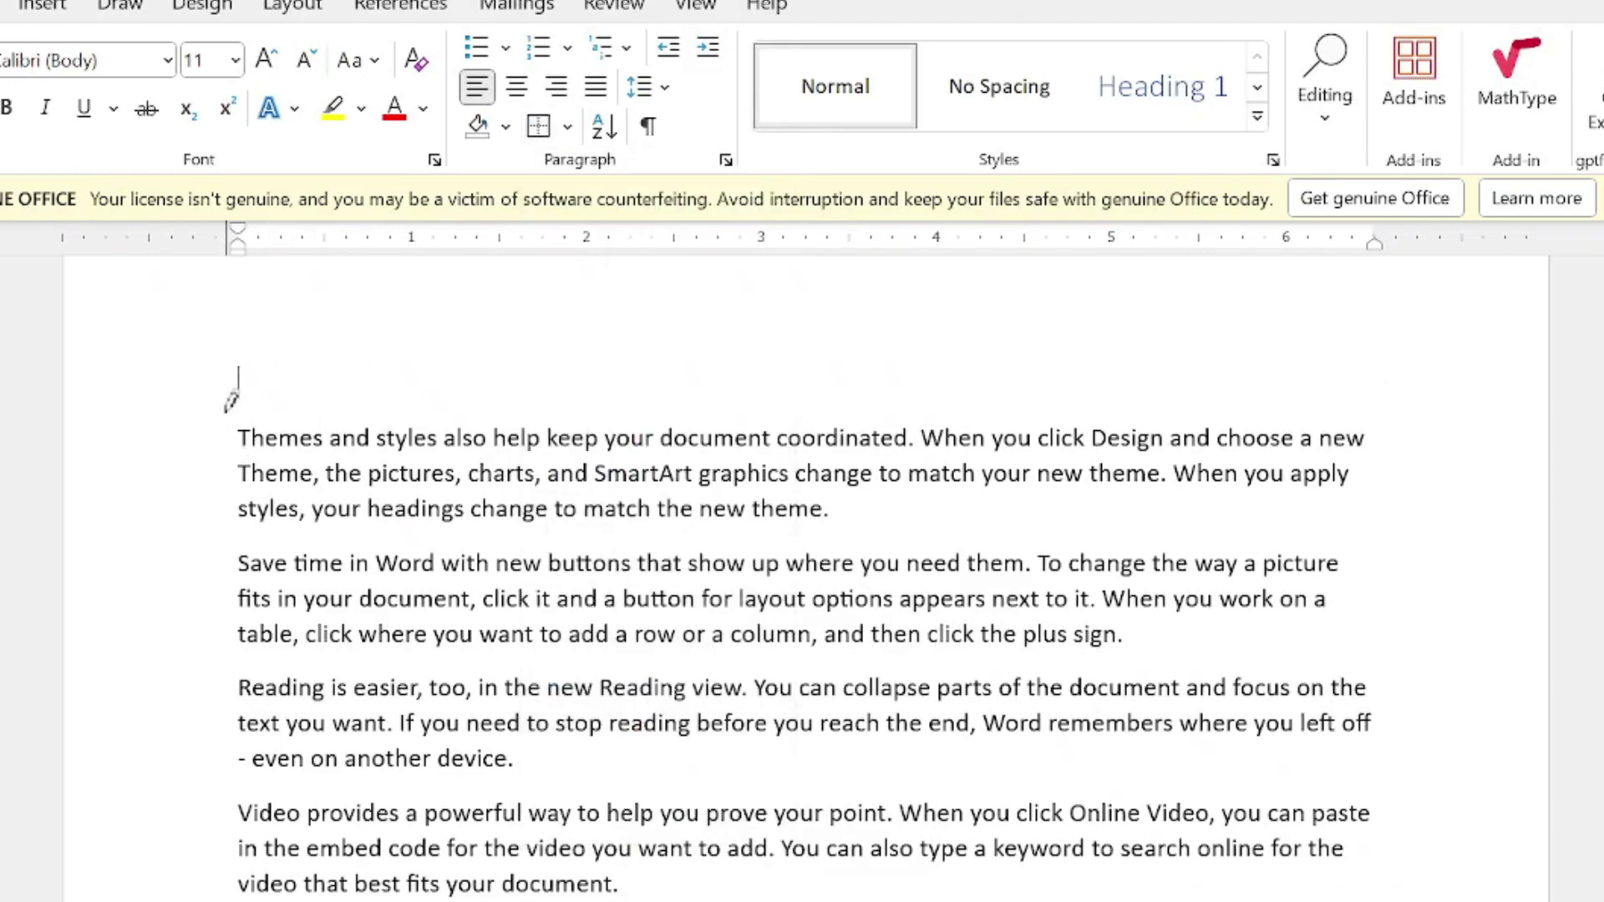
pyautogui.moveTo(226, 413)
pyautogui.mouseDown()
pyautogui.moveTo(1320, 516)
pyautogui.moveTo(1428, 543)
pyautogui.mouseUp()
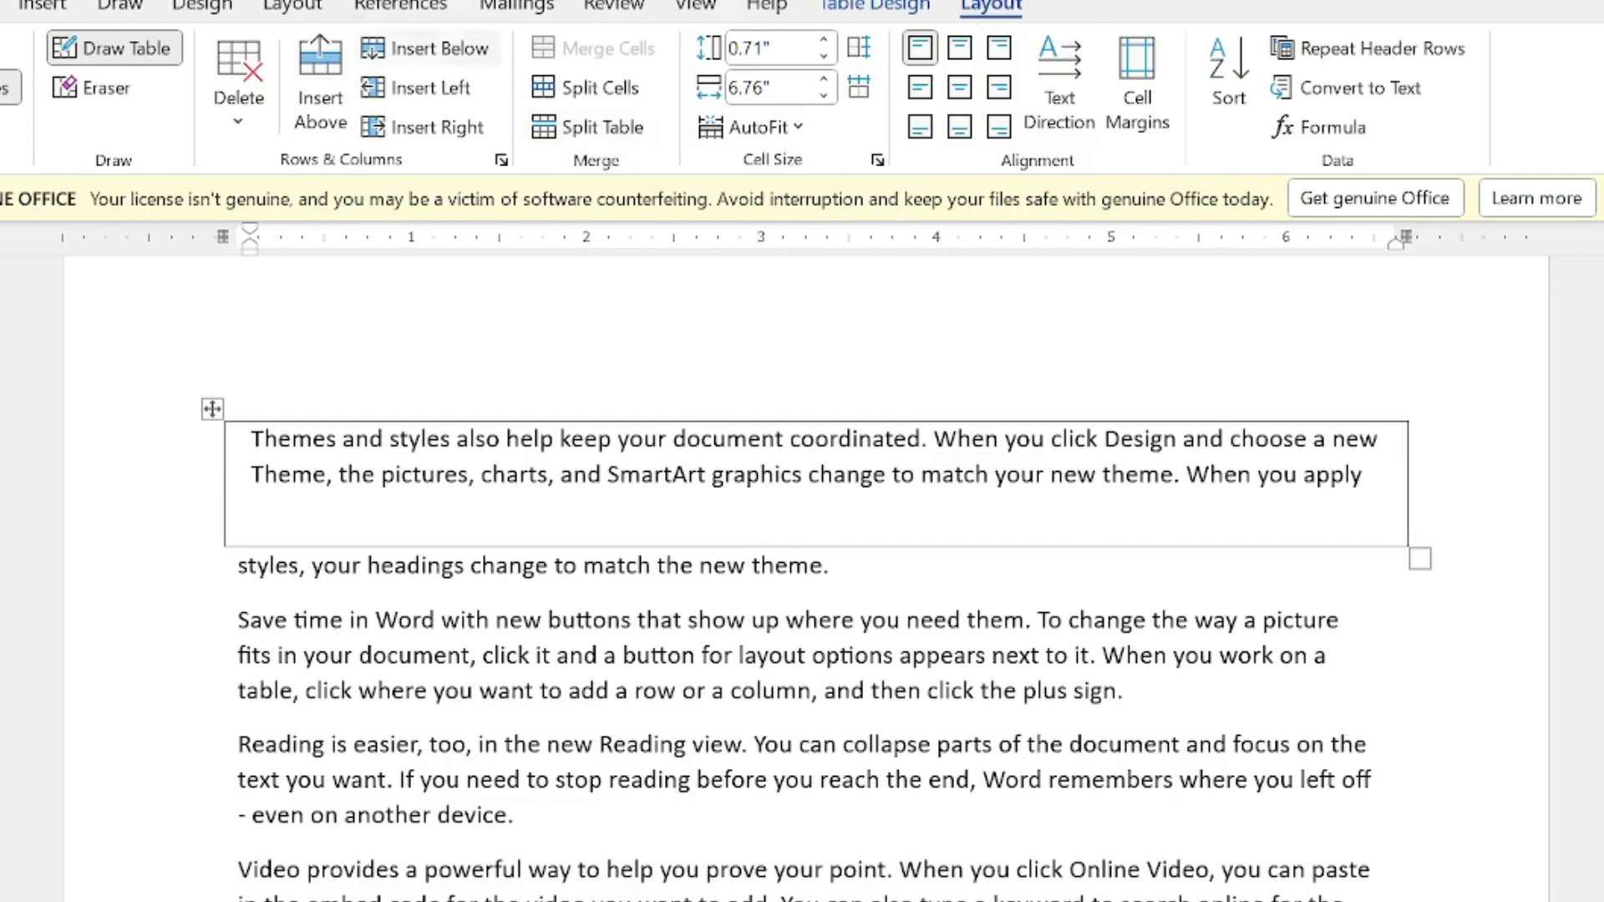
# - Place the caret in the styles line and open Borders and Shading from the Borders menu
pyautogui.click(55, 8)
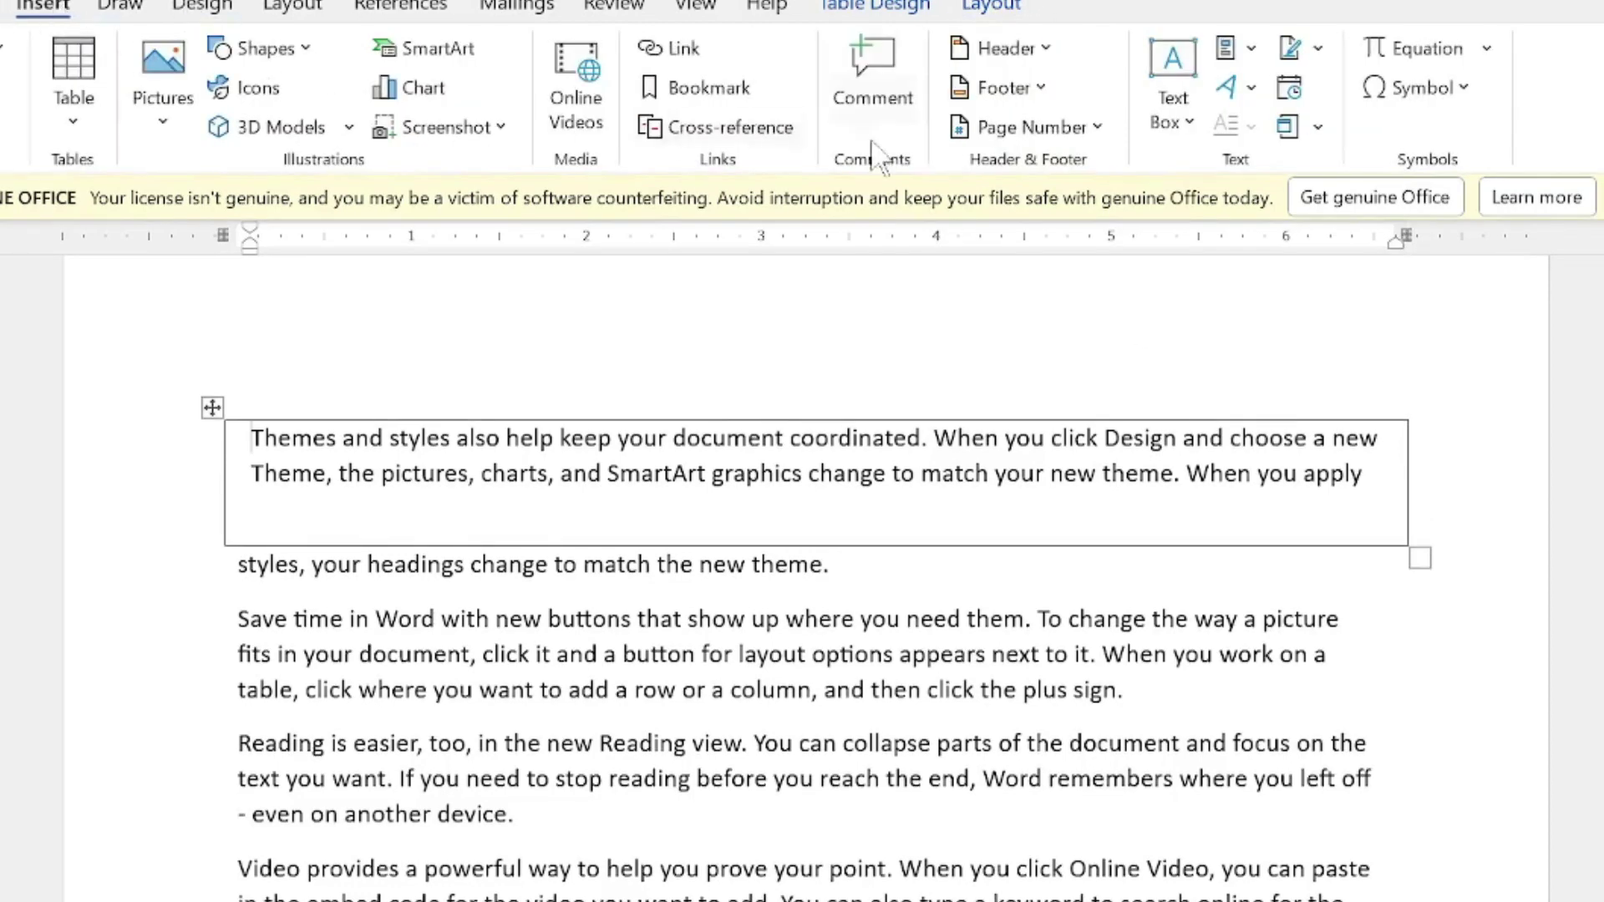
pyautogui.click(3, 6)
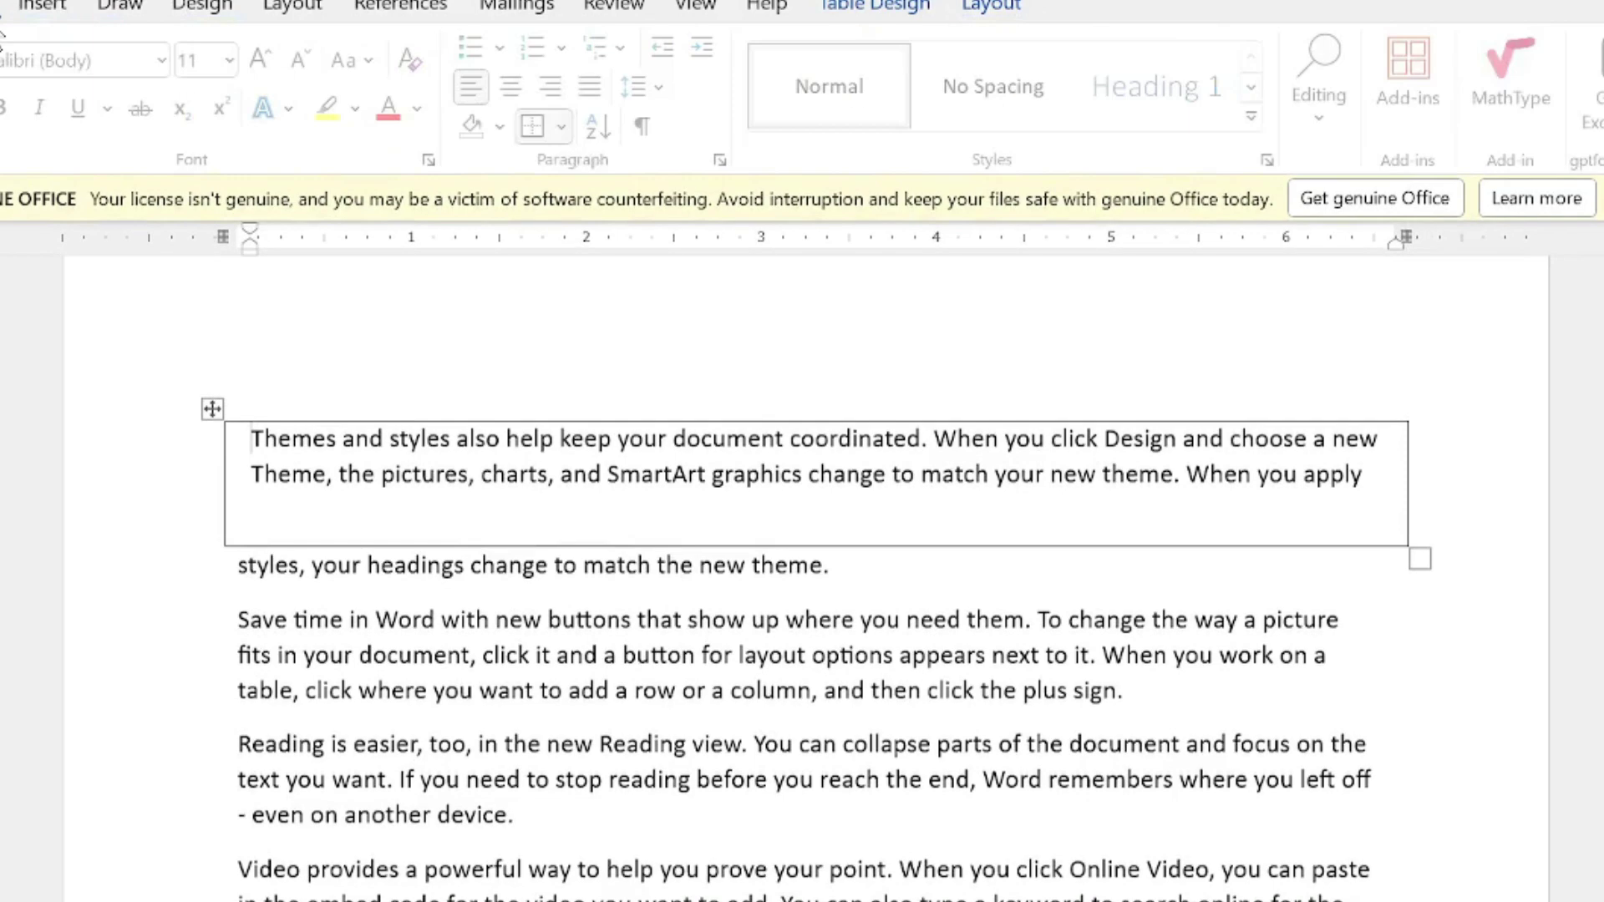
pyautogui.click(569, 127)
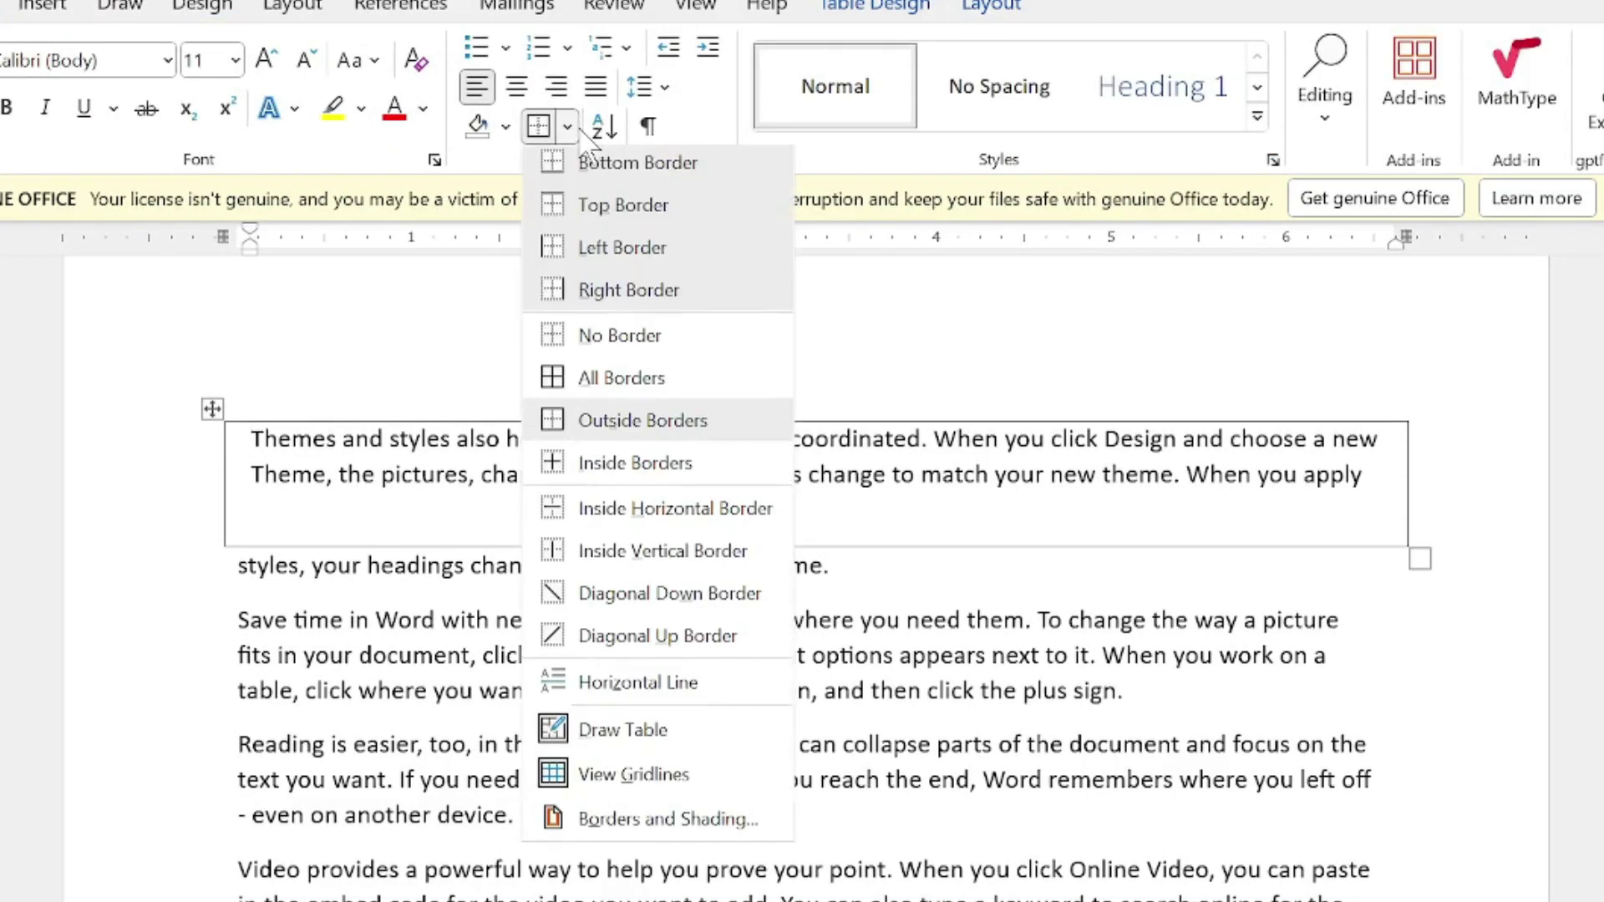
pyautogui.click(649, 779)
pyautogui.click(640, 744)
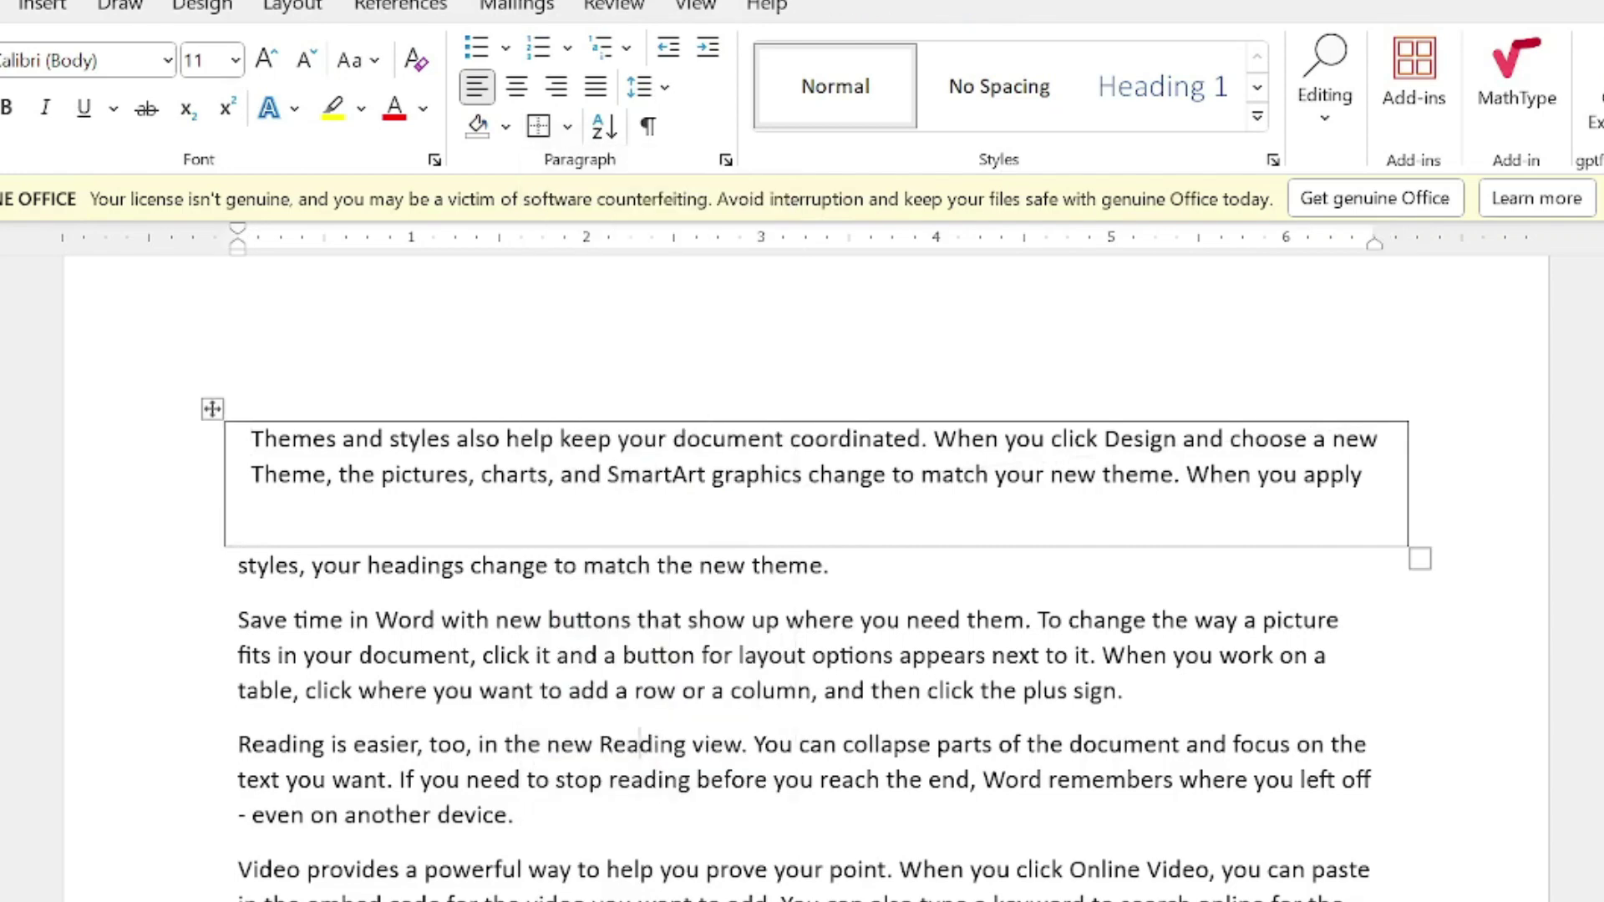
pyautogui.hotkey('ctrl', 'a')
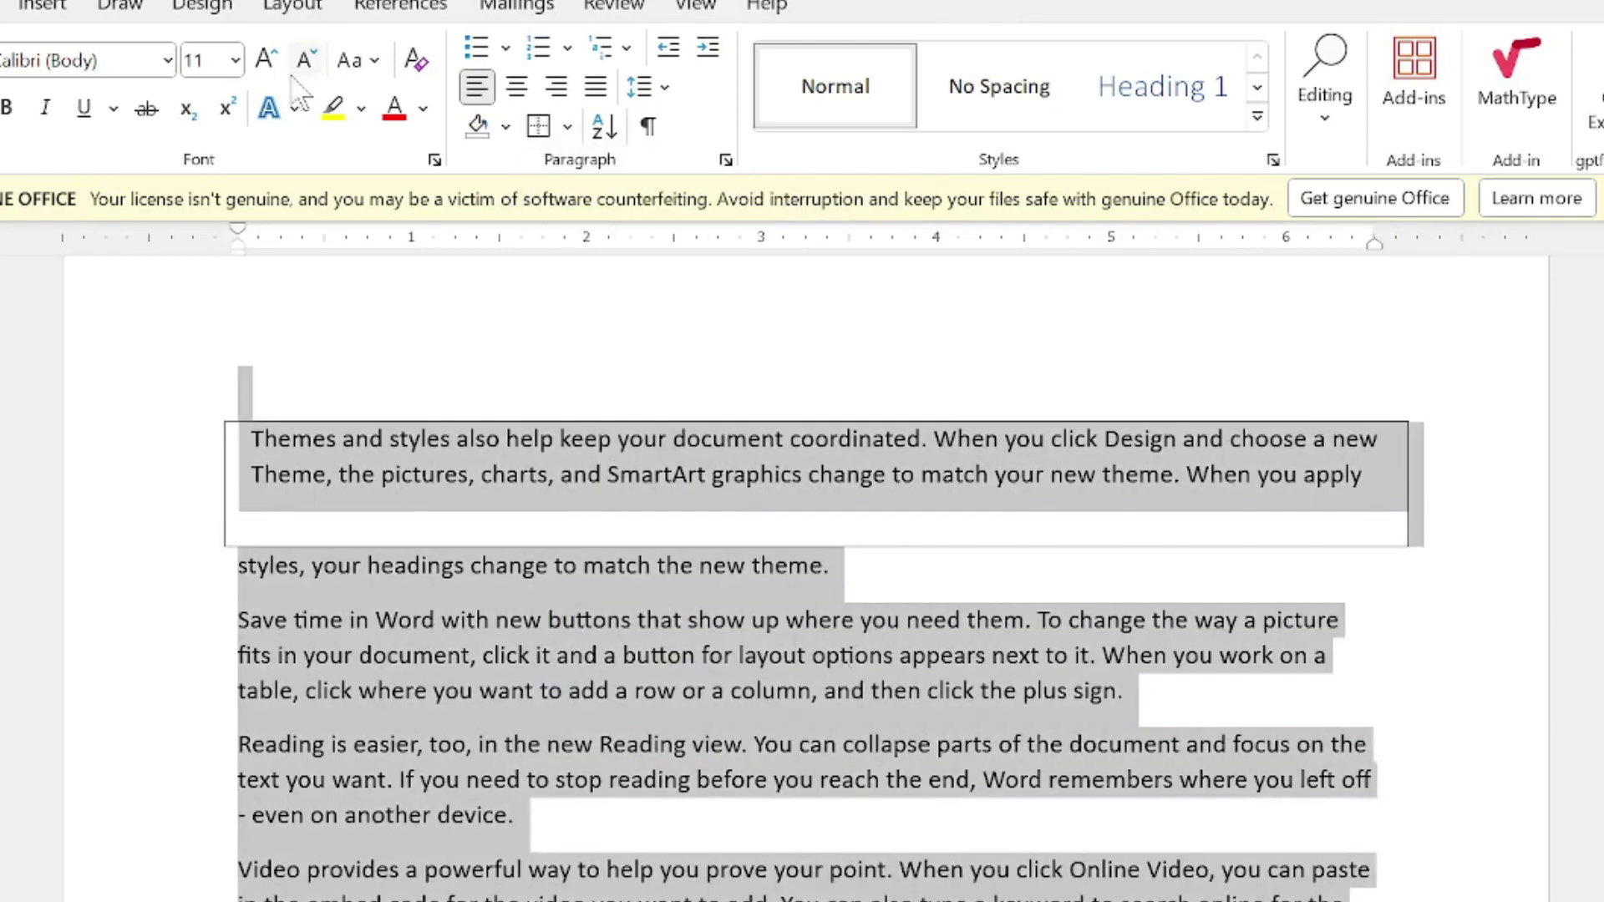
pyautogui.click(566, 129)
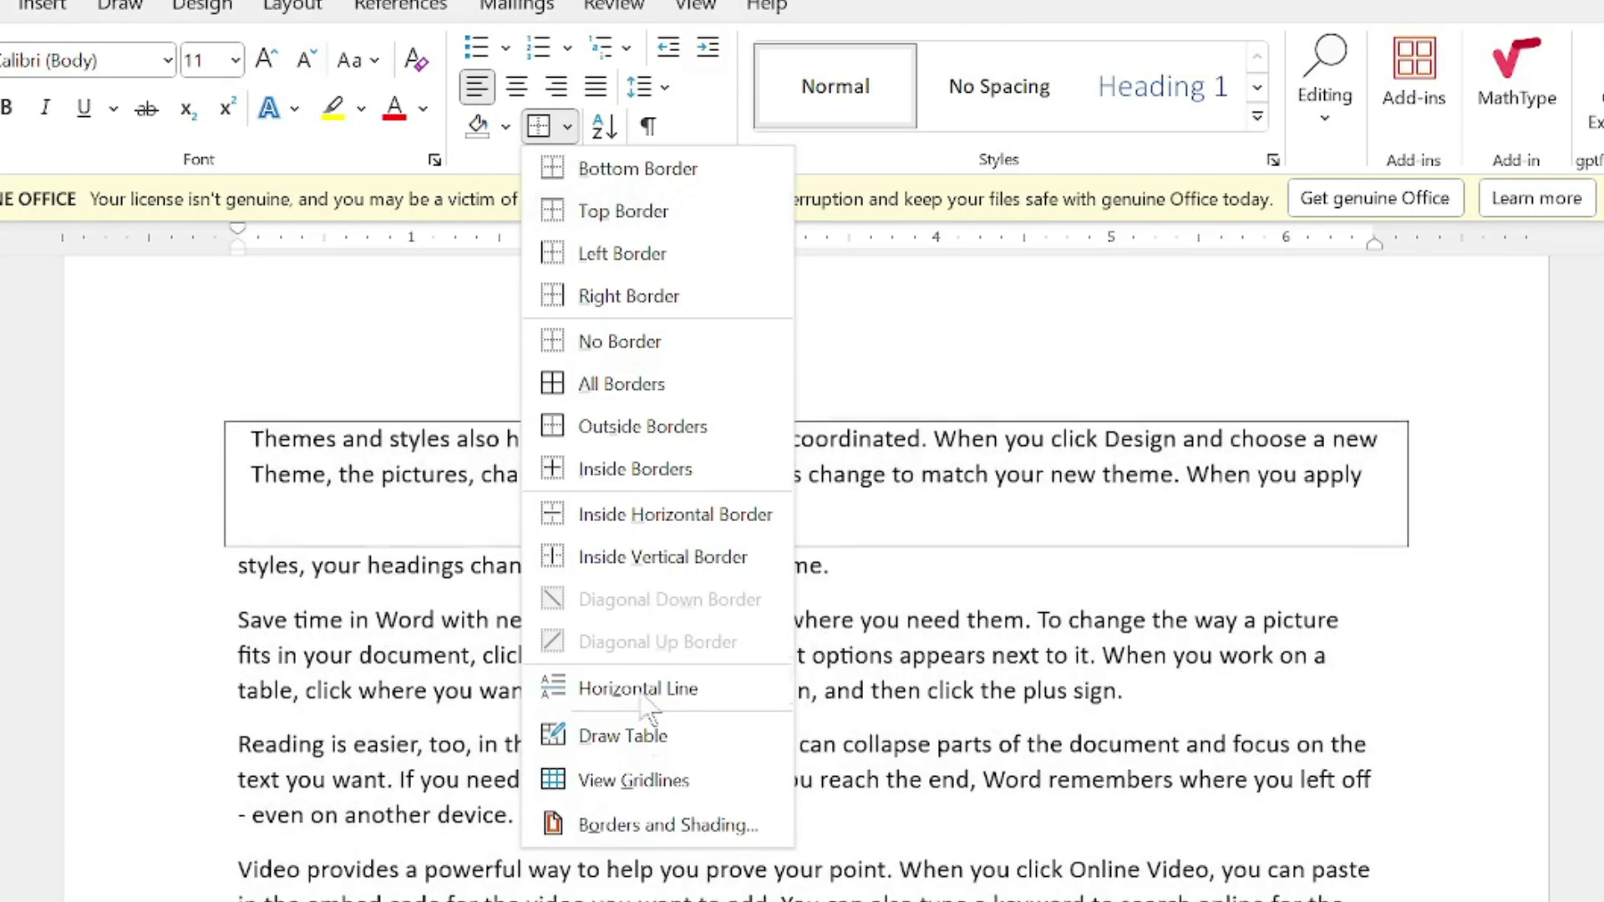
pyautogui.click(645, 781)
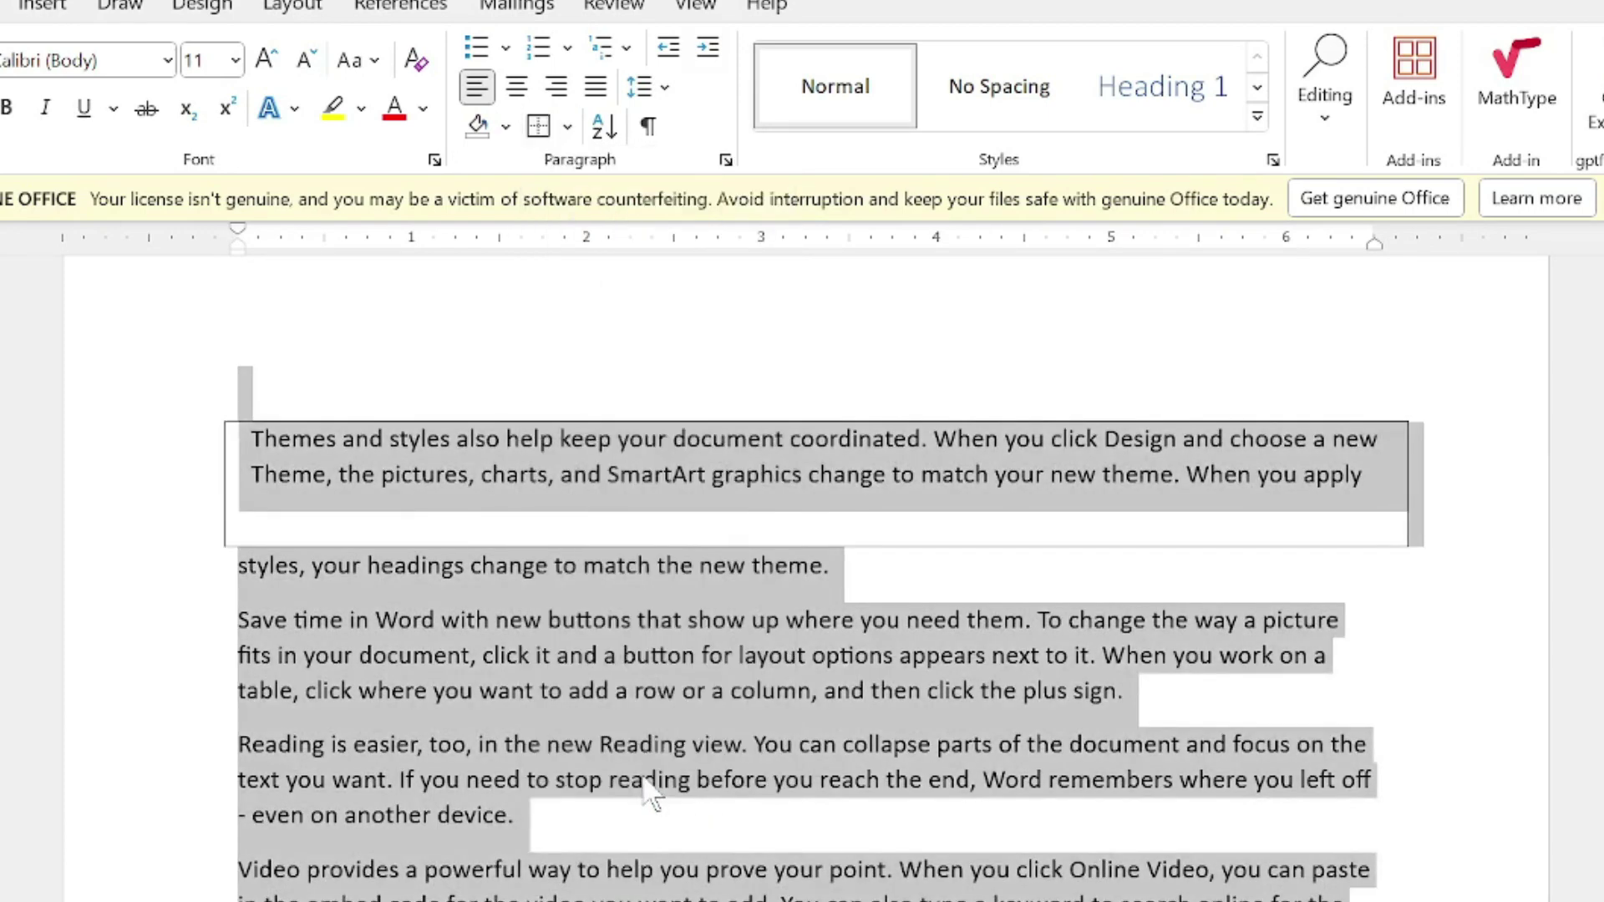
pyautogui.click(724, 595)
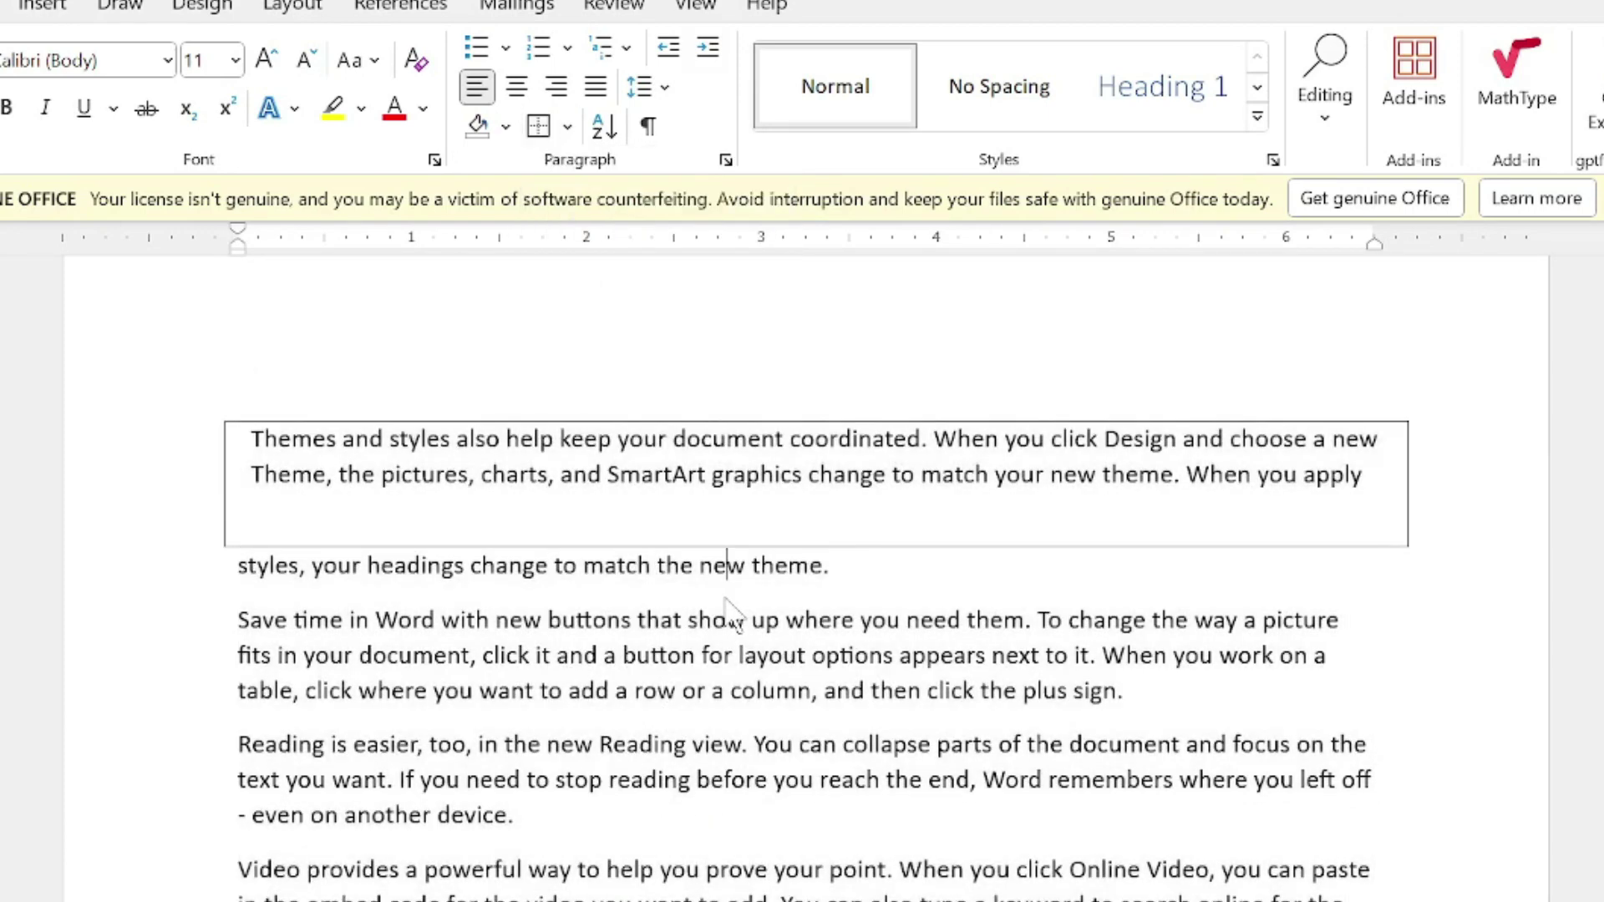
pyautogui.click(568, 127)
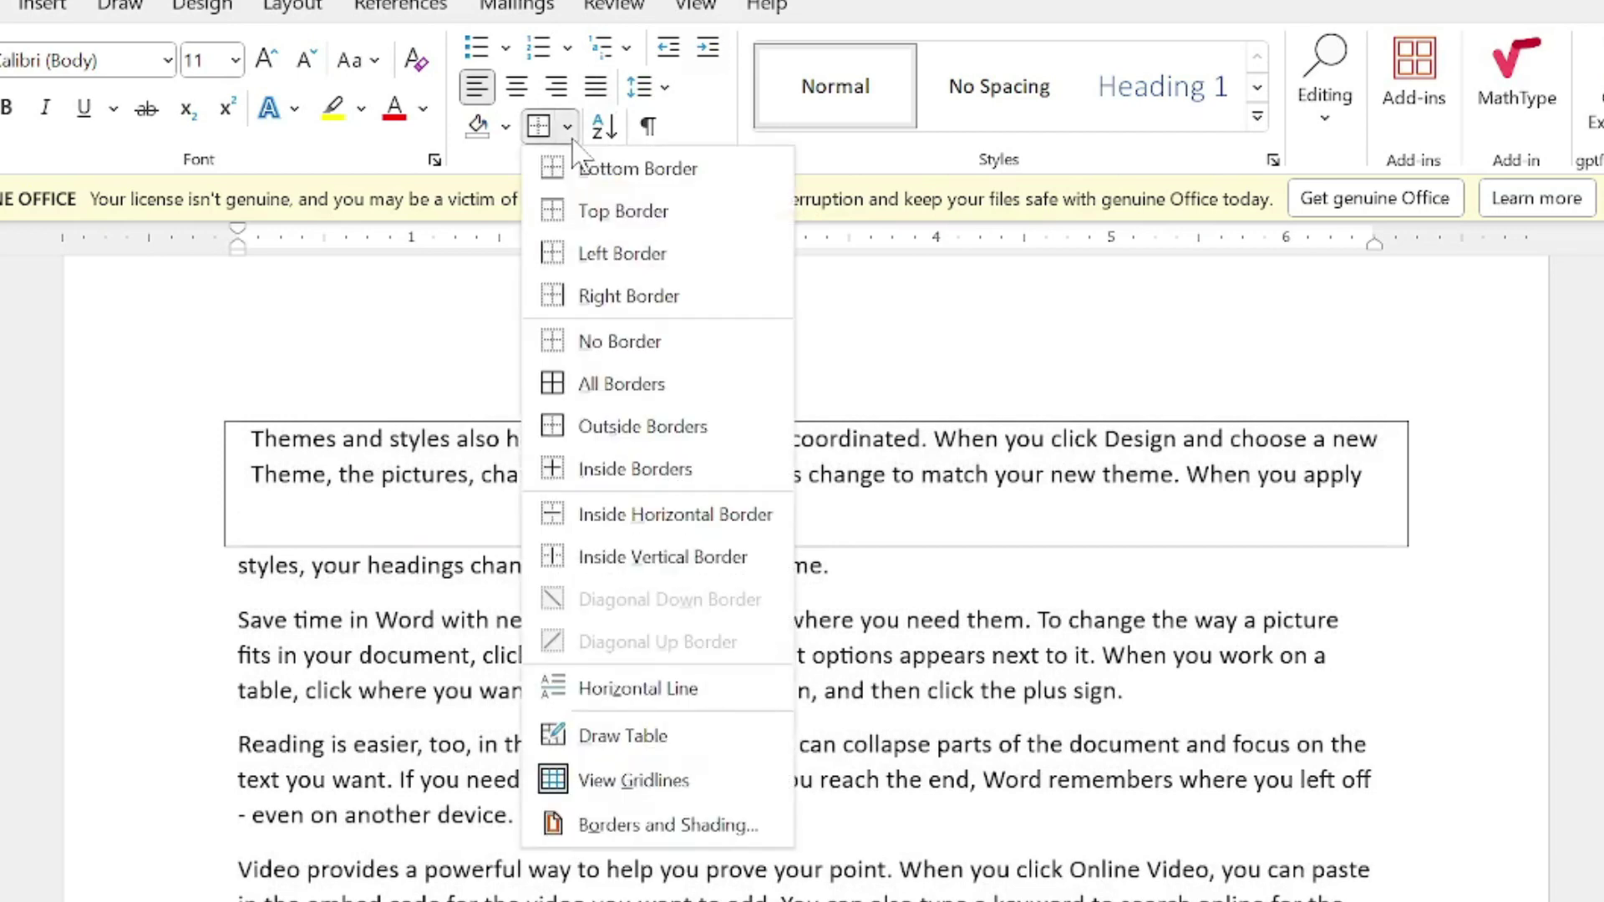
pyautogui.click(643, 825)
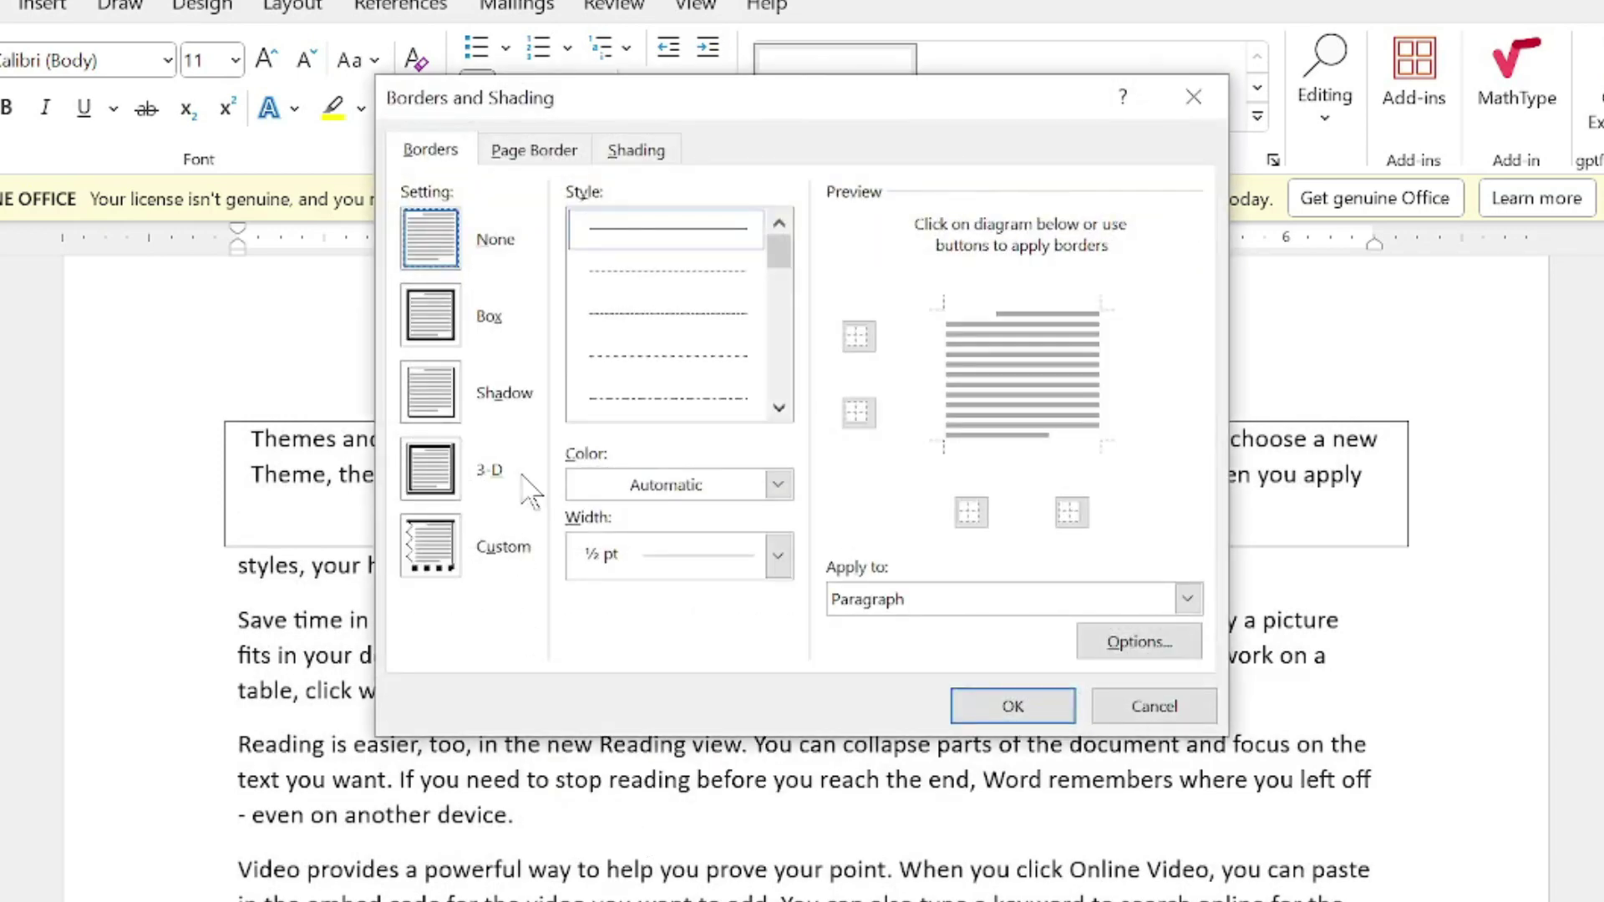
# - Set the paragraph's border setting to None and confirm
pyautogui.click(431, 334)
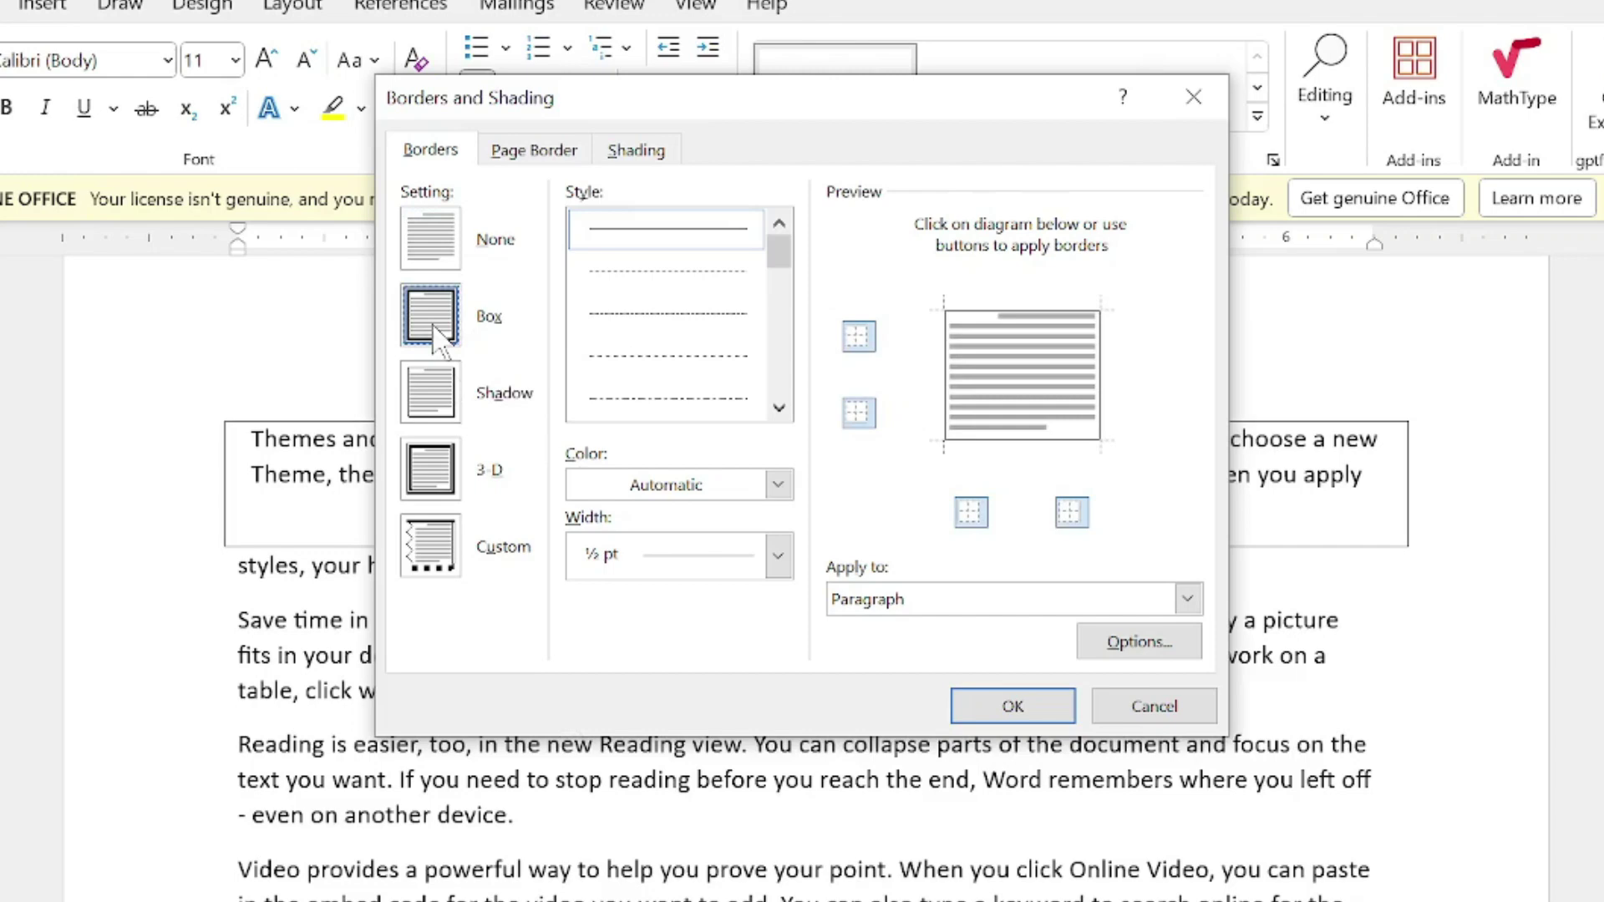
pyautogui.click(449, 240)
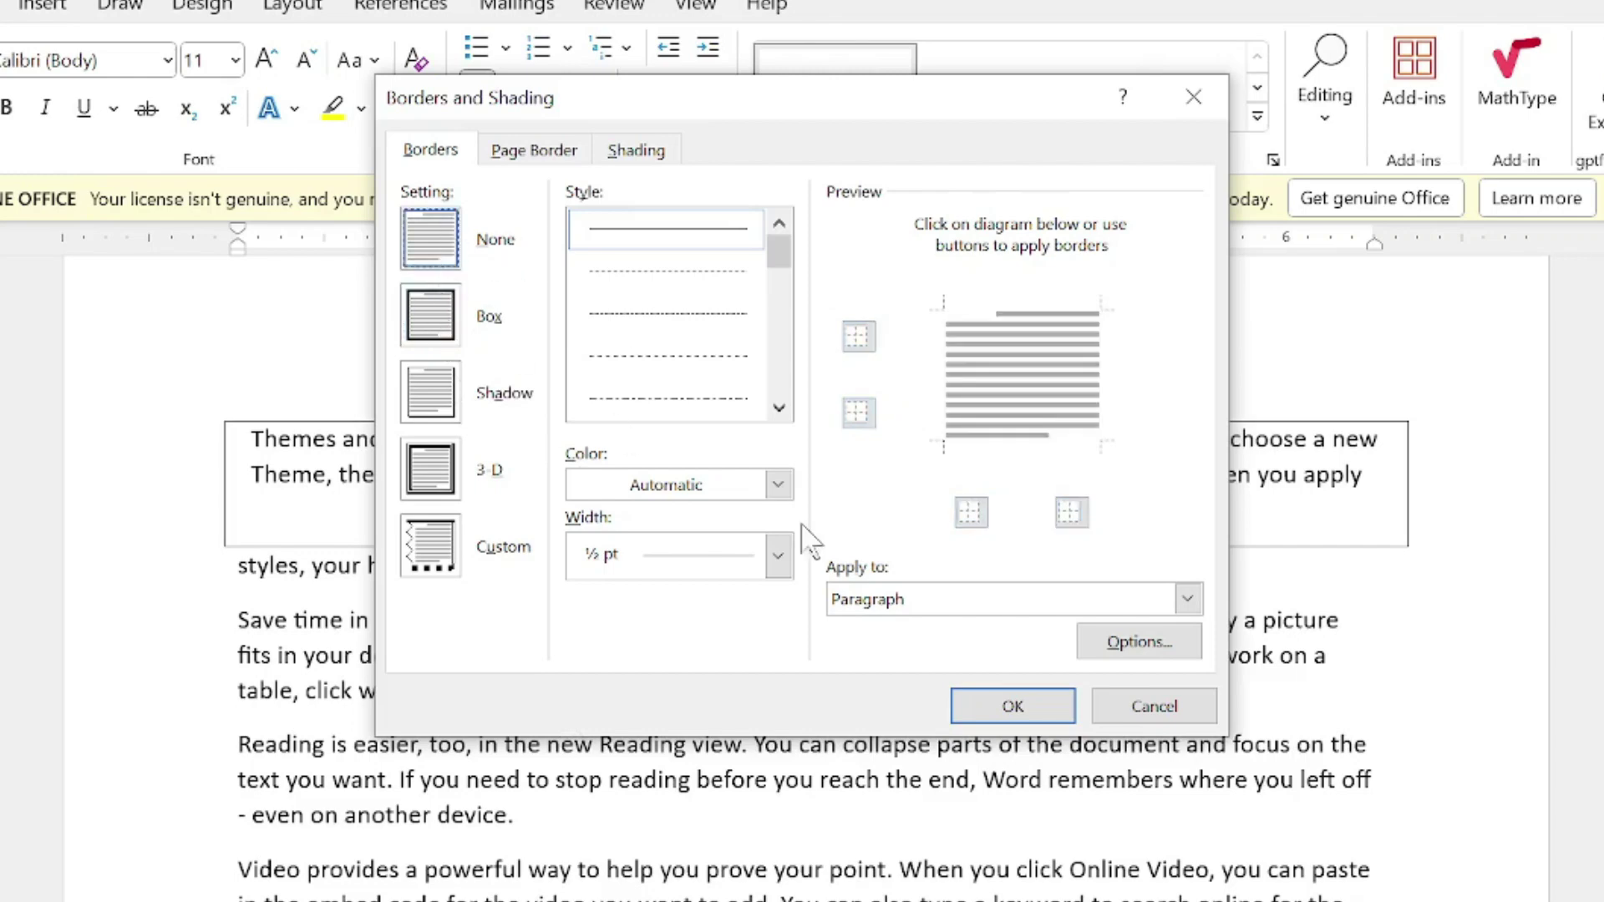
pyautogui.click(1012, 706)
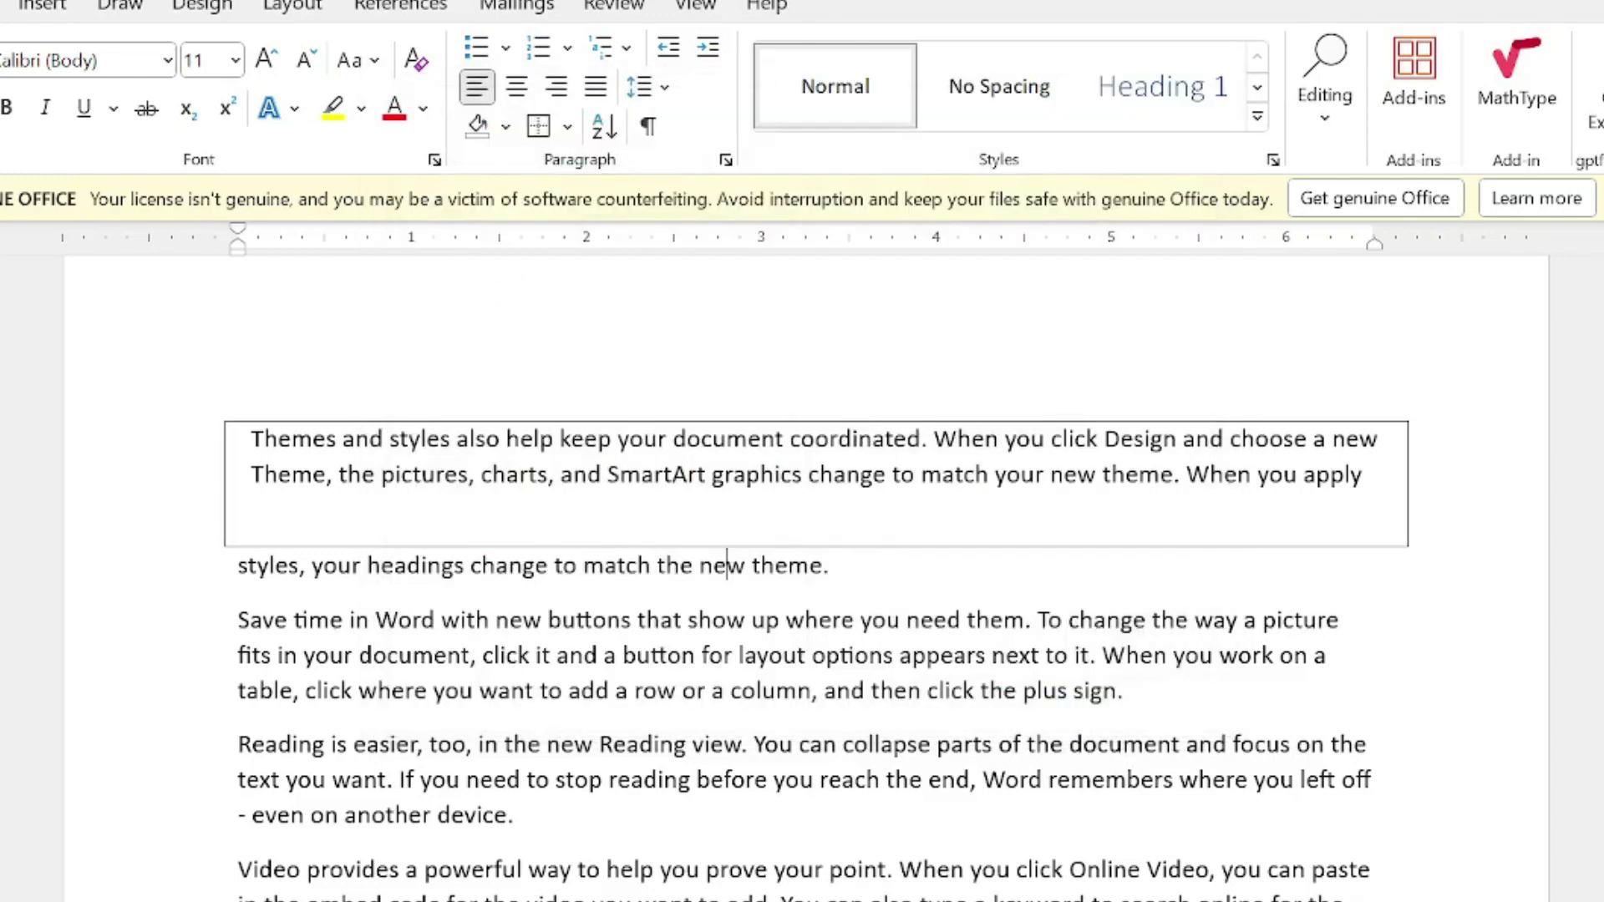
# - Clear all table borders, then undo the table around the first paragraph
pyautogui.tripleClick(829, 565)
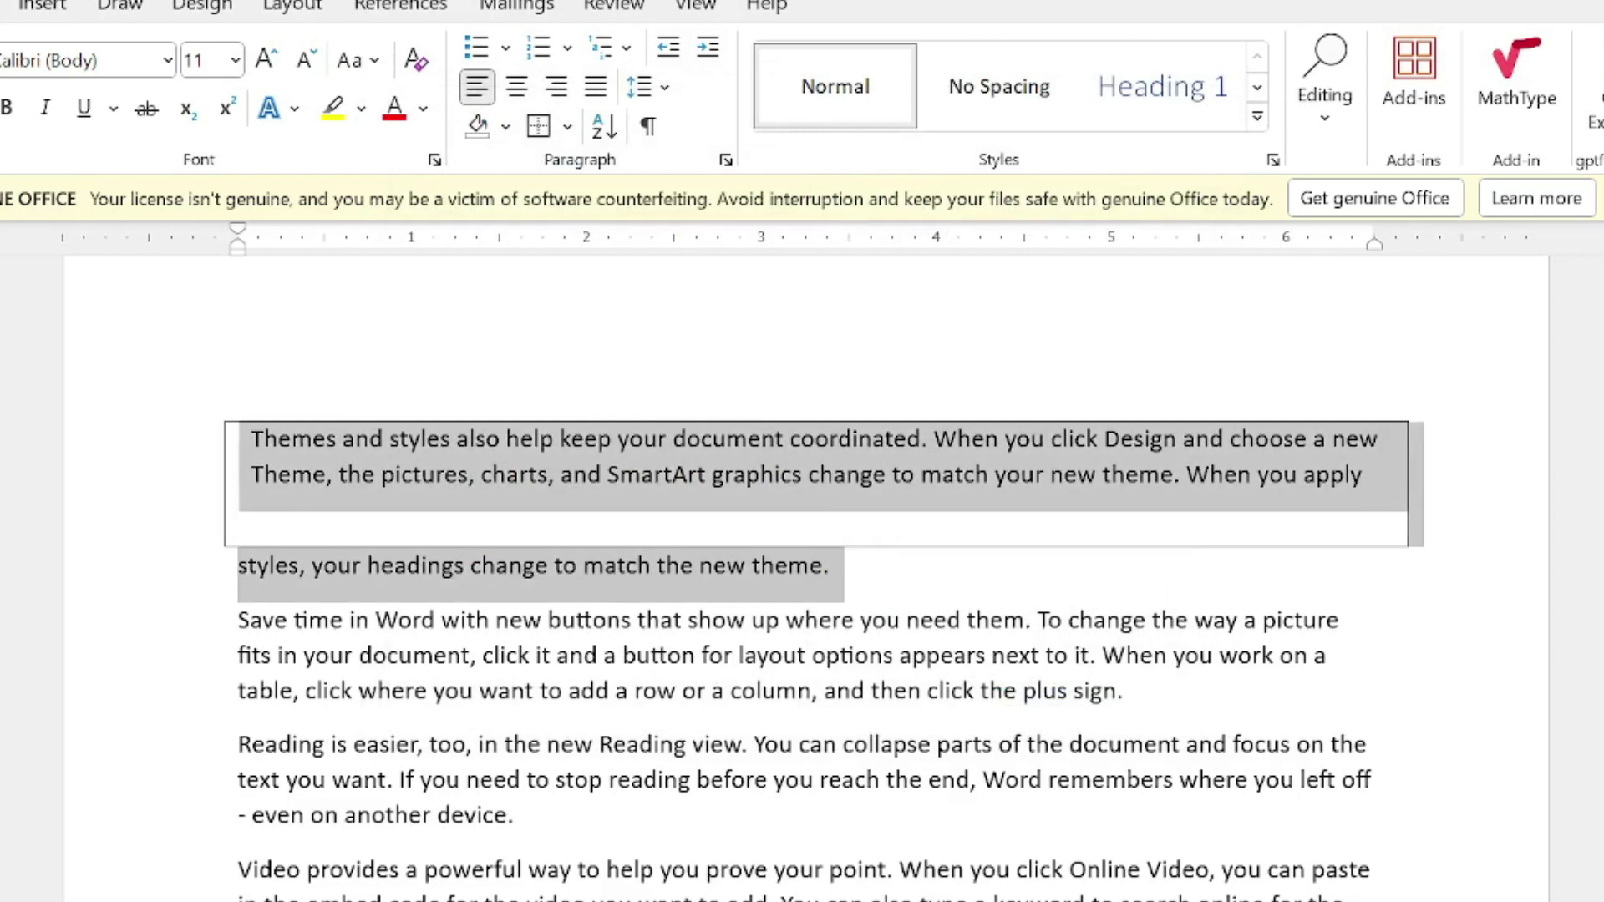
pyautogui.click(567, 127)
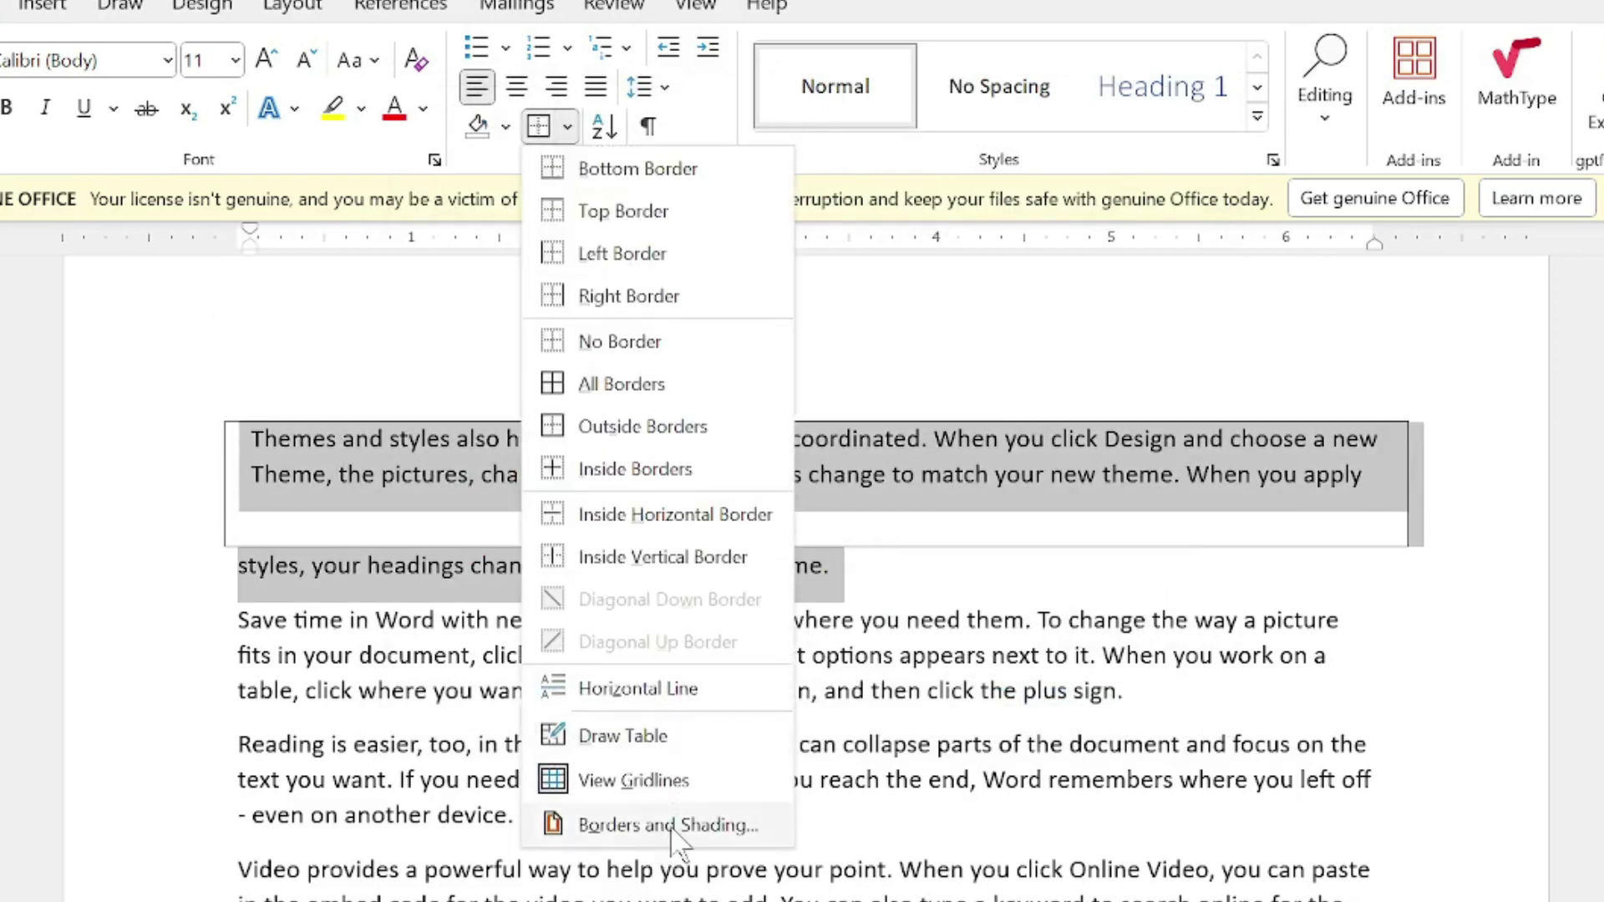
pyautogui.click(668, 825)
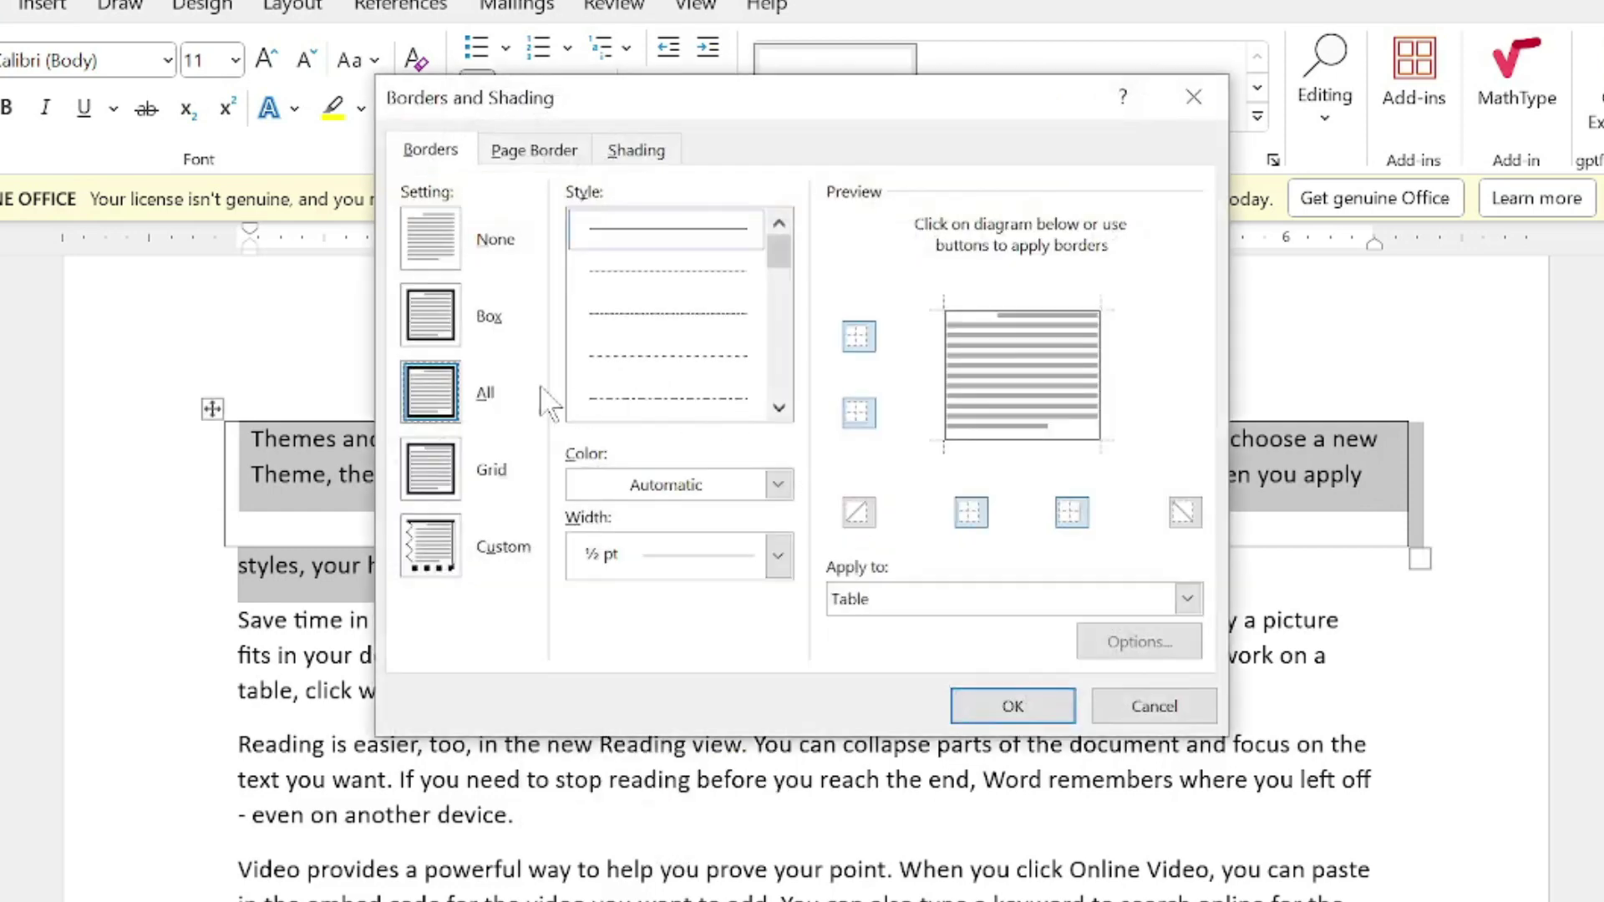
pyautogui.click(455, 244)
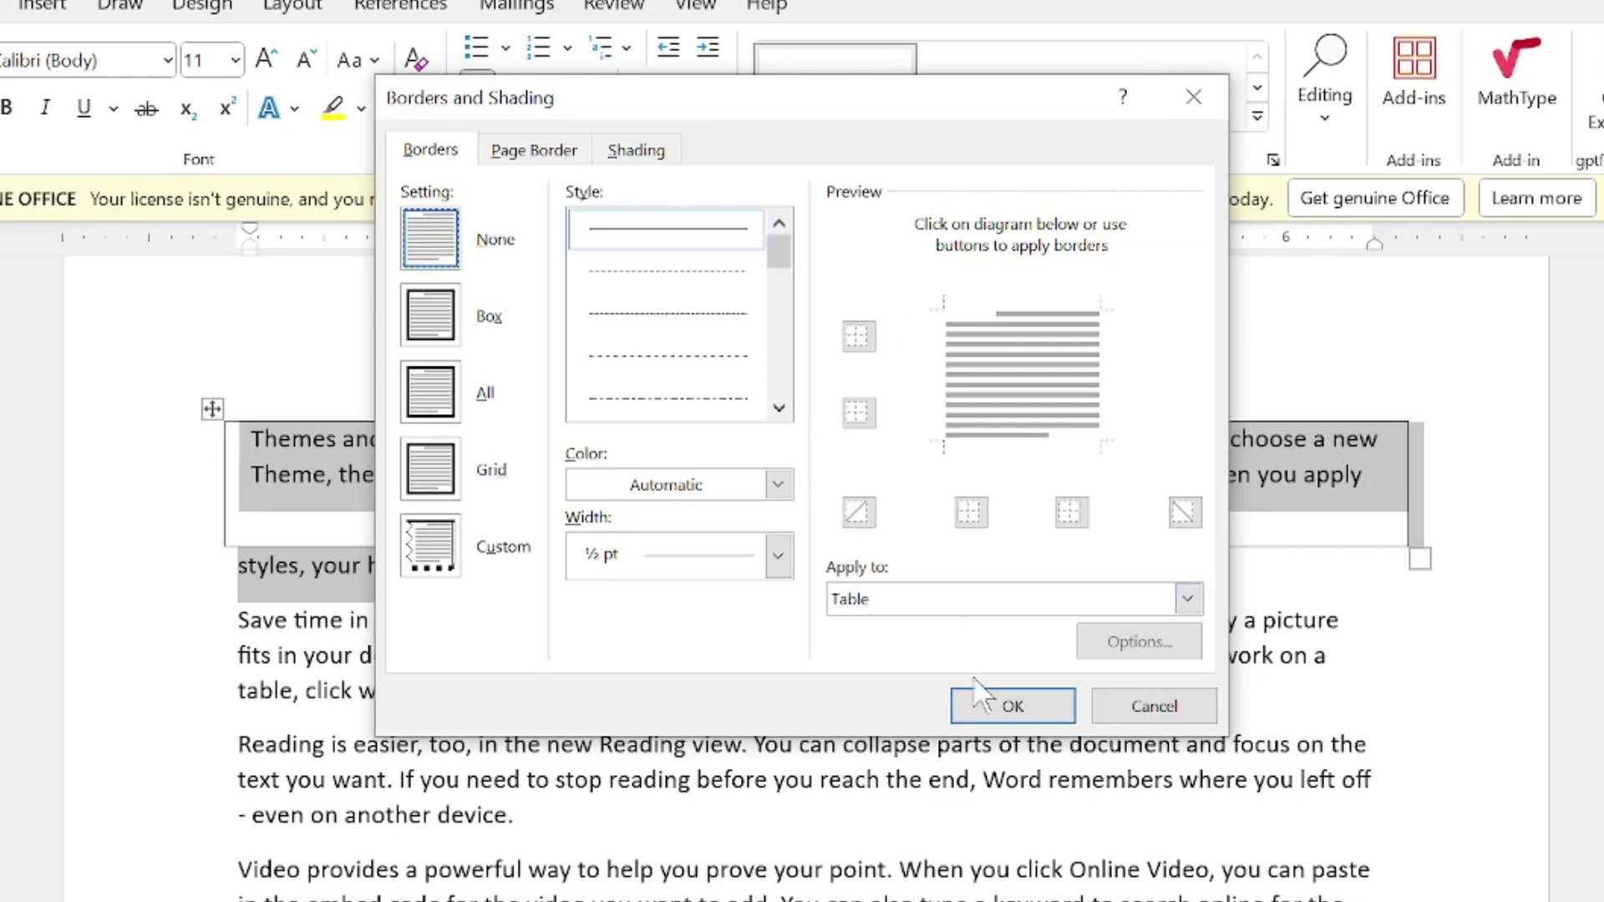
pyautogui.click(1002, 718)
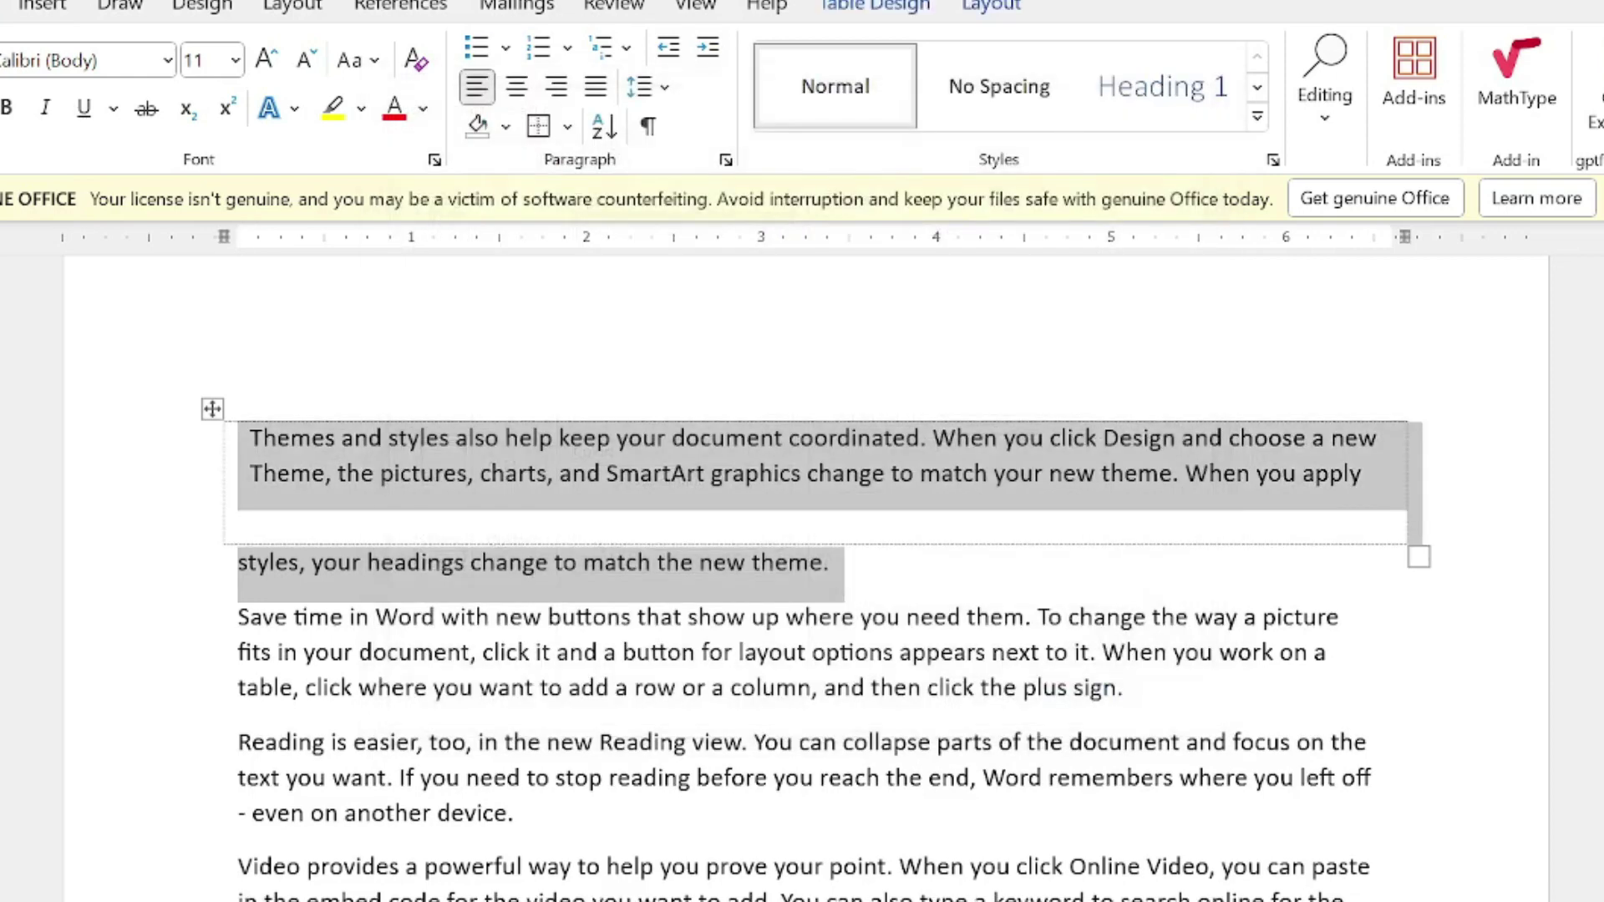
pyautogui.click(829, 563)
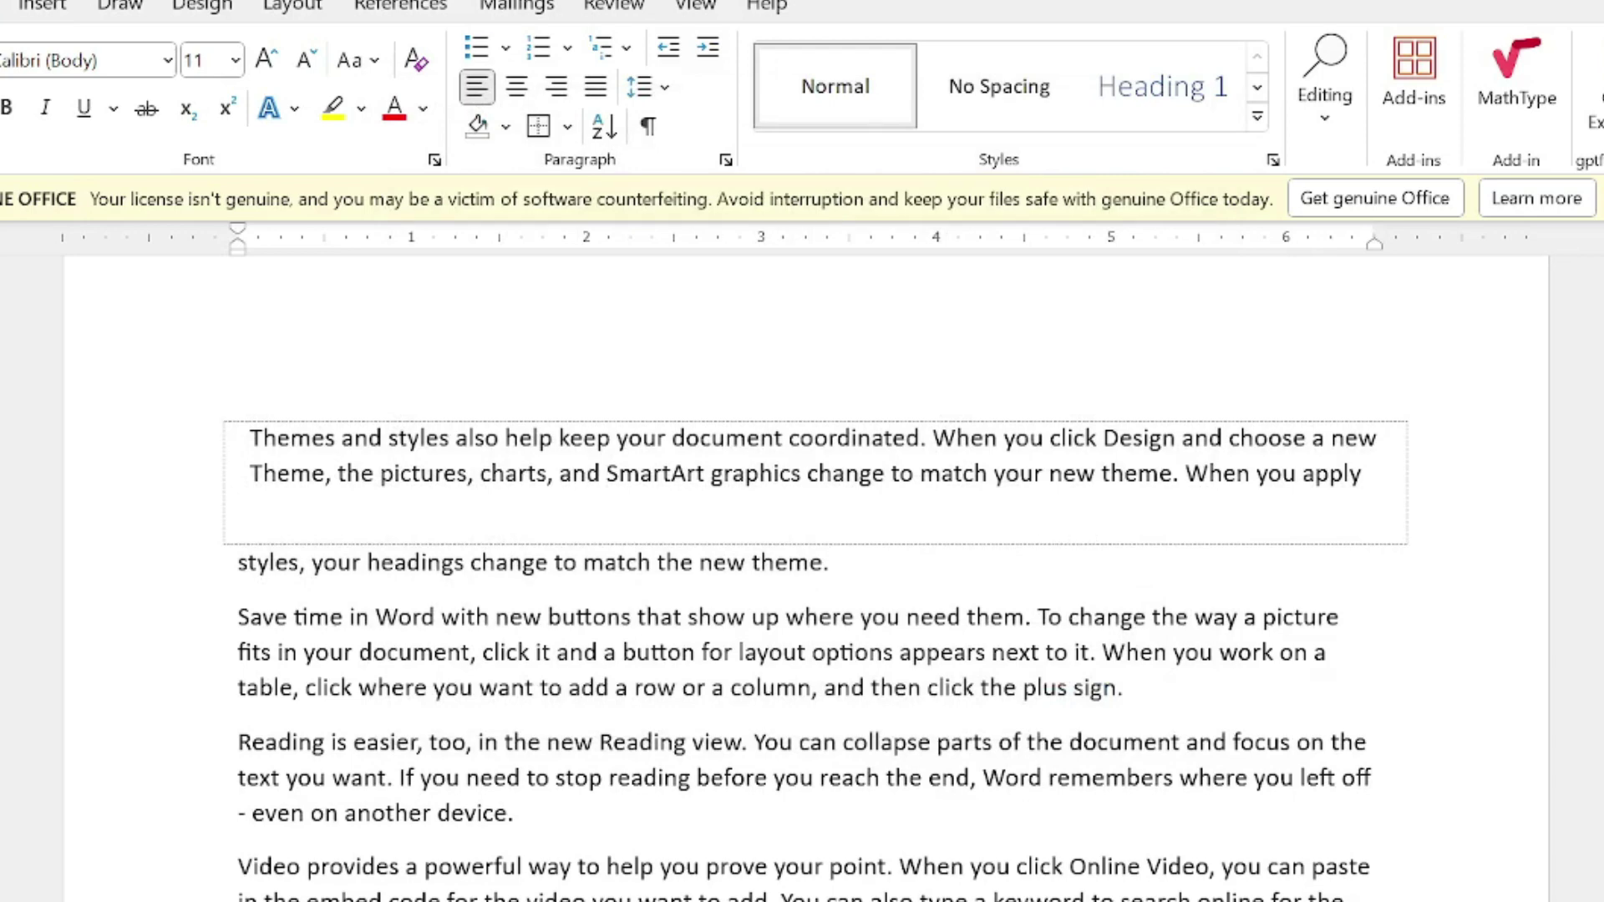
pyautogui.hotkey('ctrl', 'z')
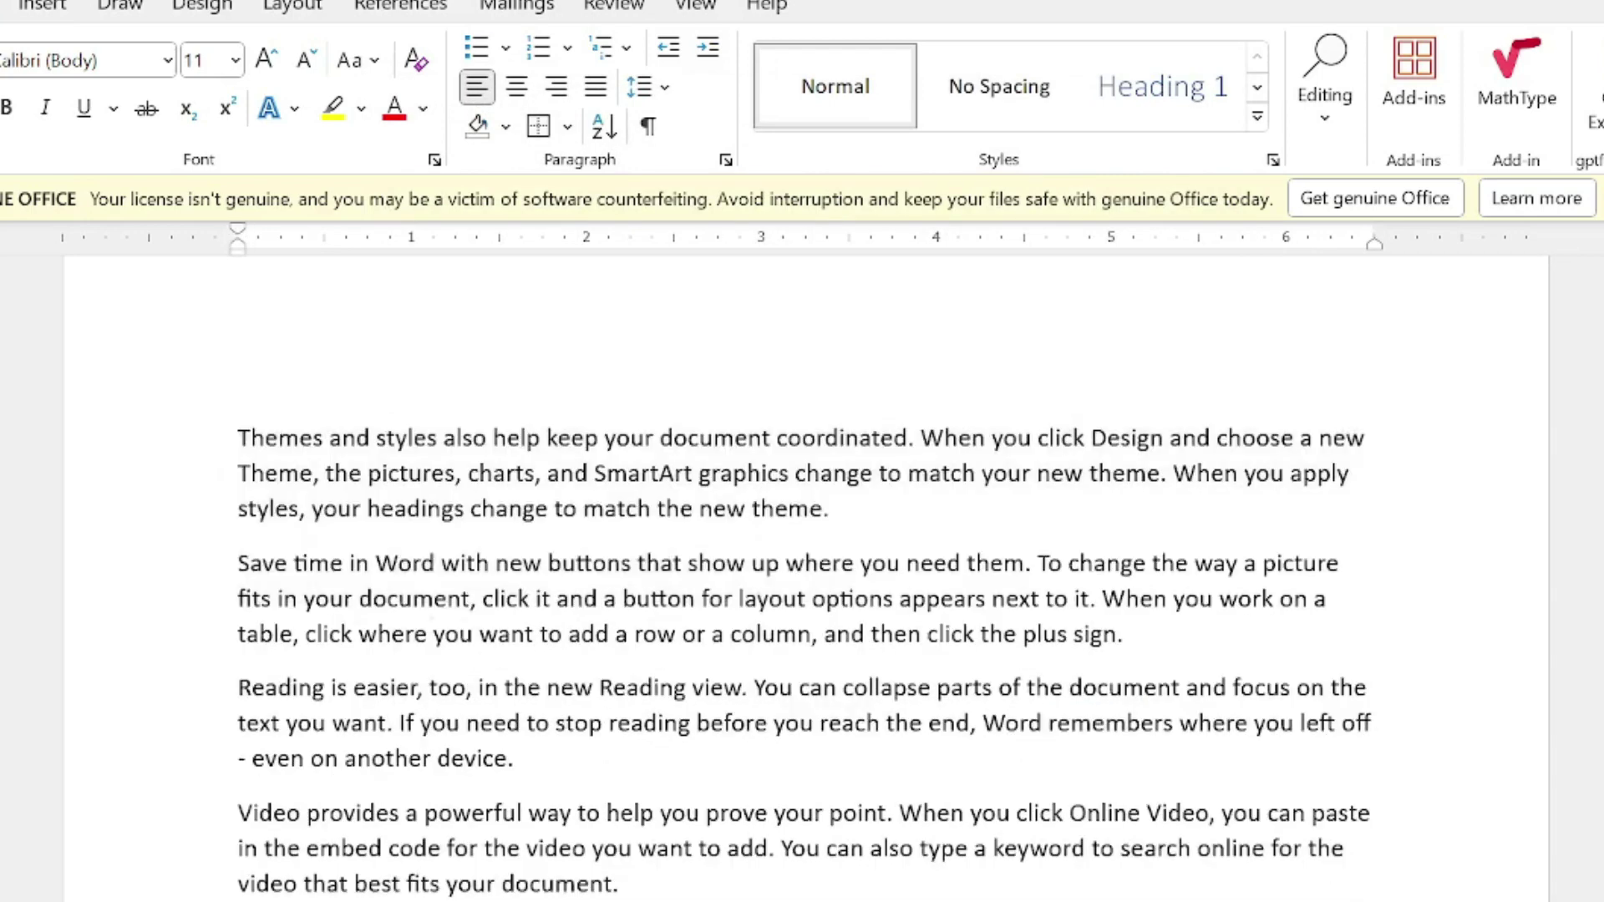
# - Give the Themes and Save time paragraphs a green 4½ pt box border
pyautogui.moveTo(1136, 635); pyautogui.dragTo(238, 436)
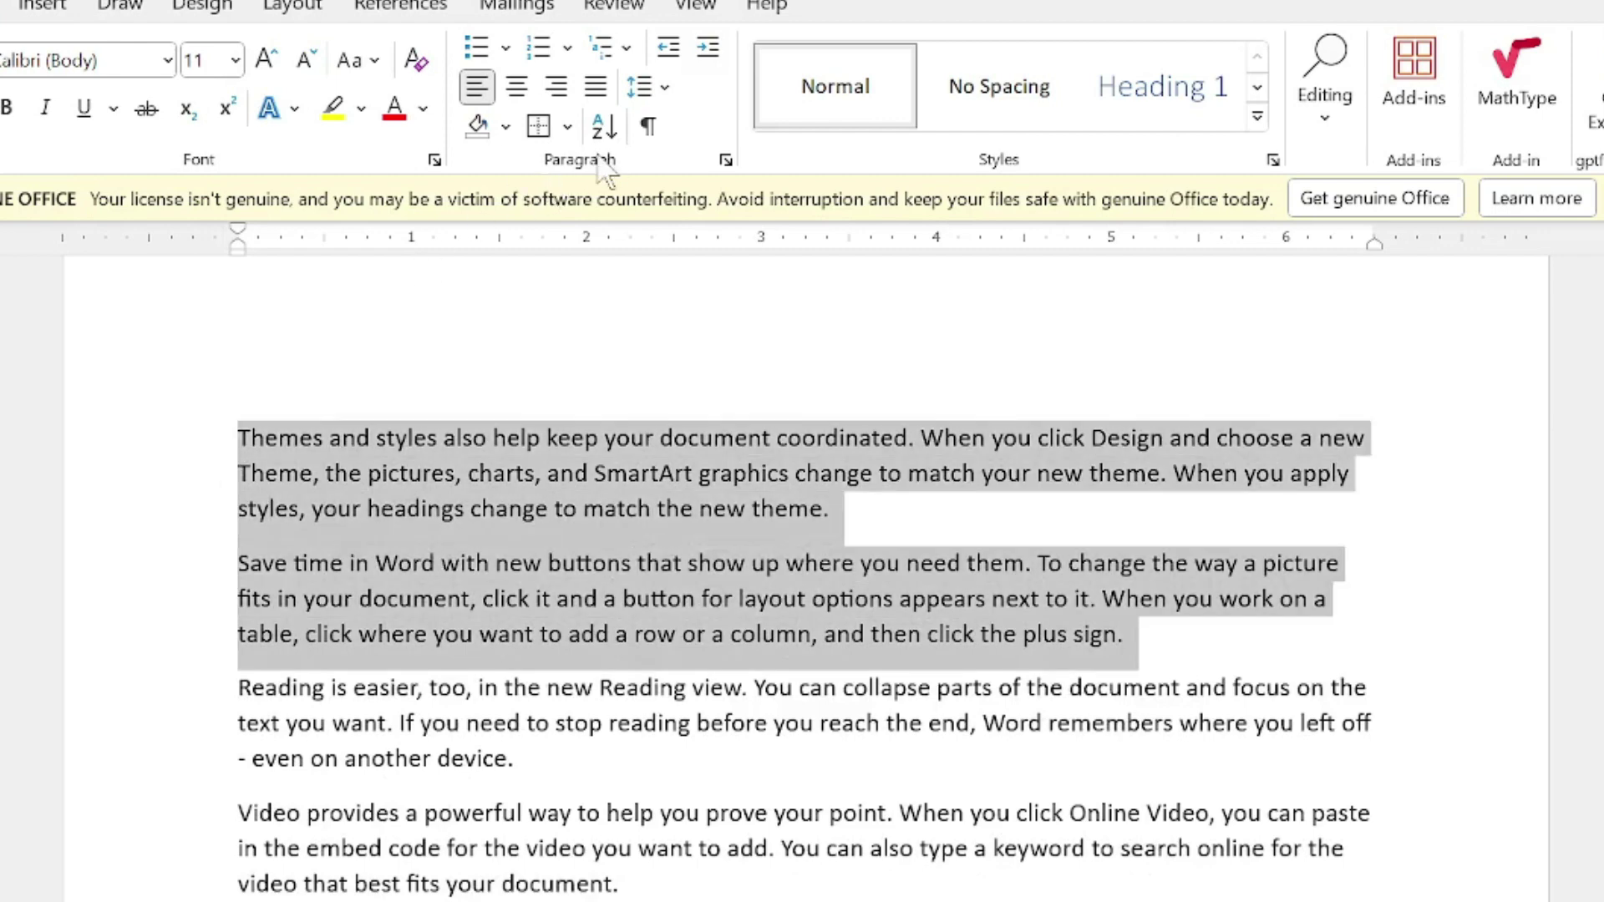
pyautogui.click(567, 127)
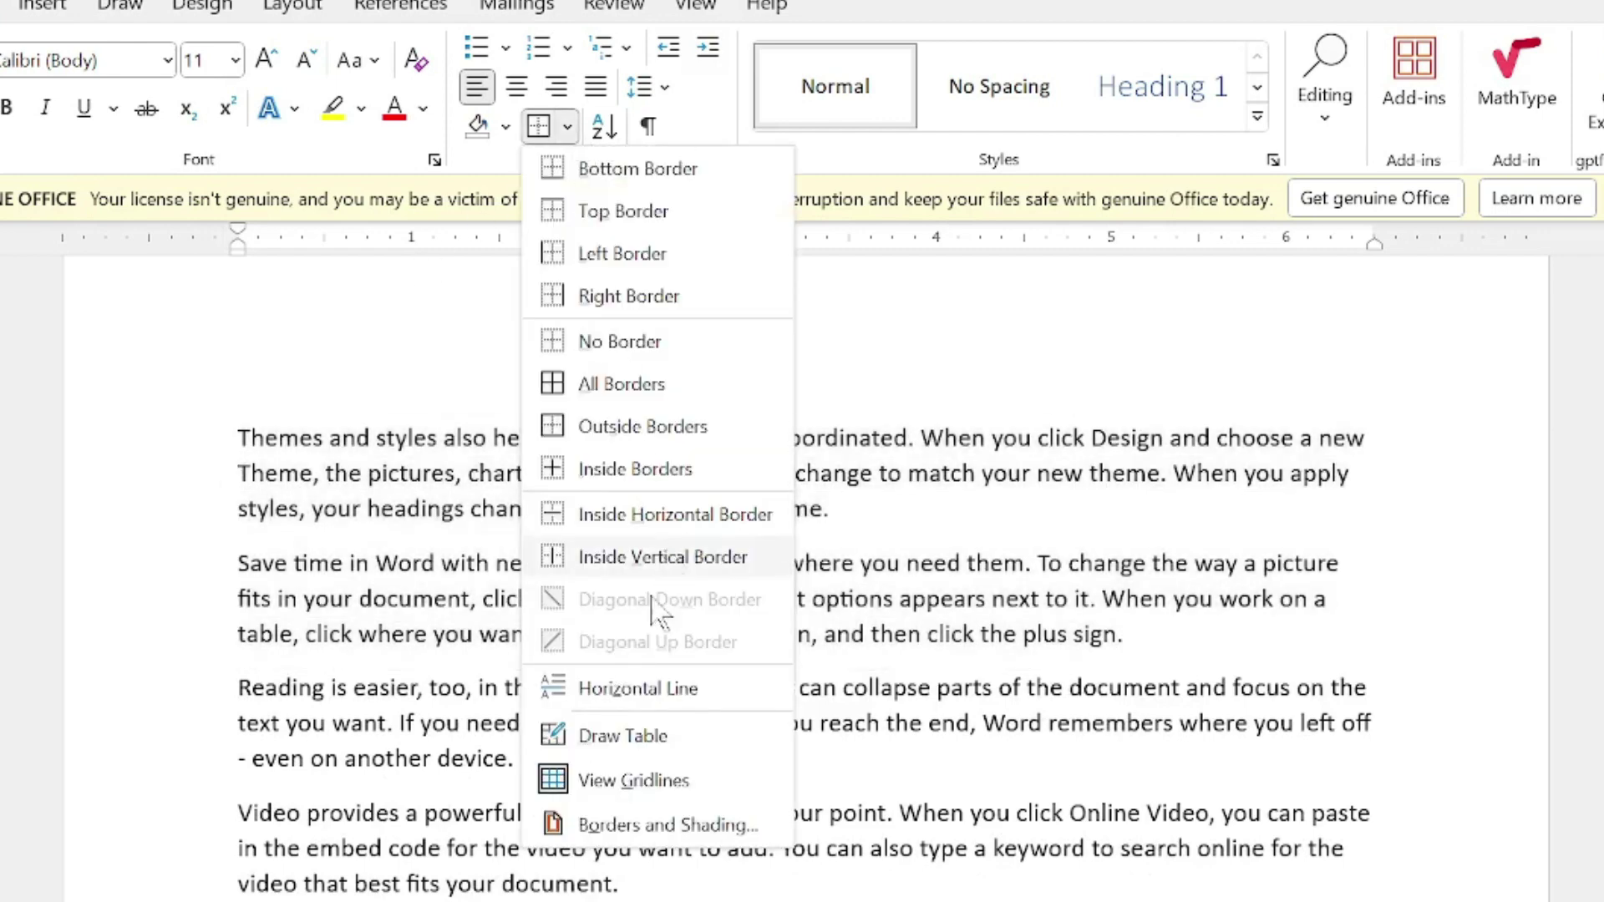
pyautogui.click(681, 825)
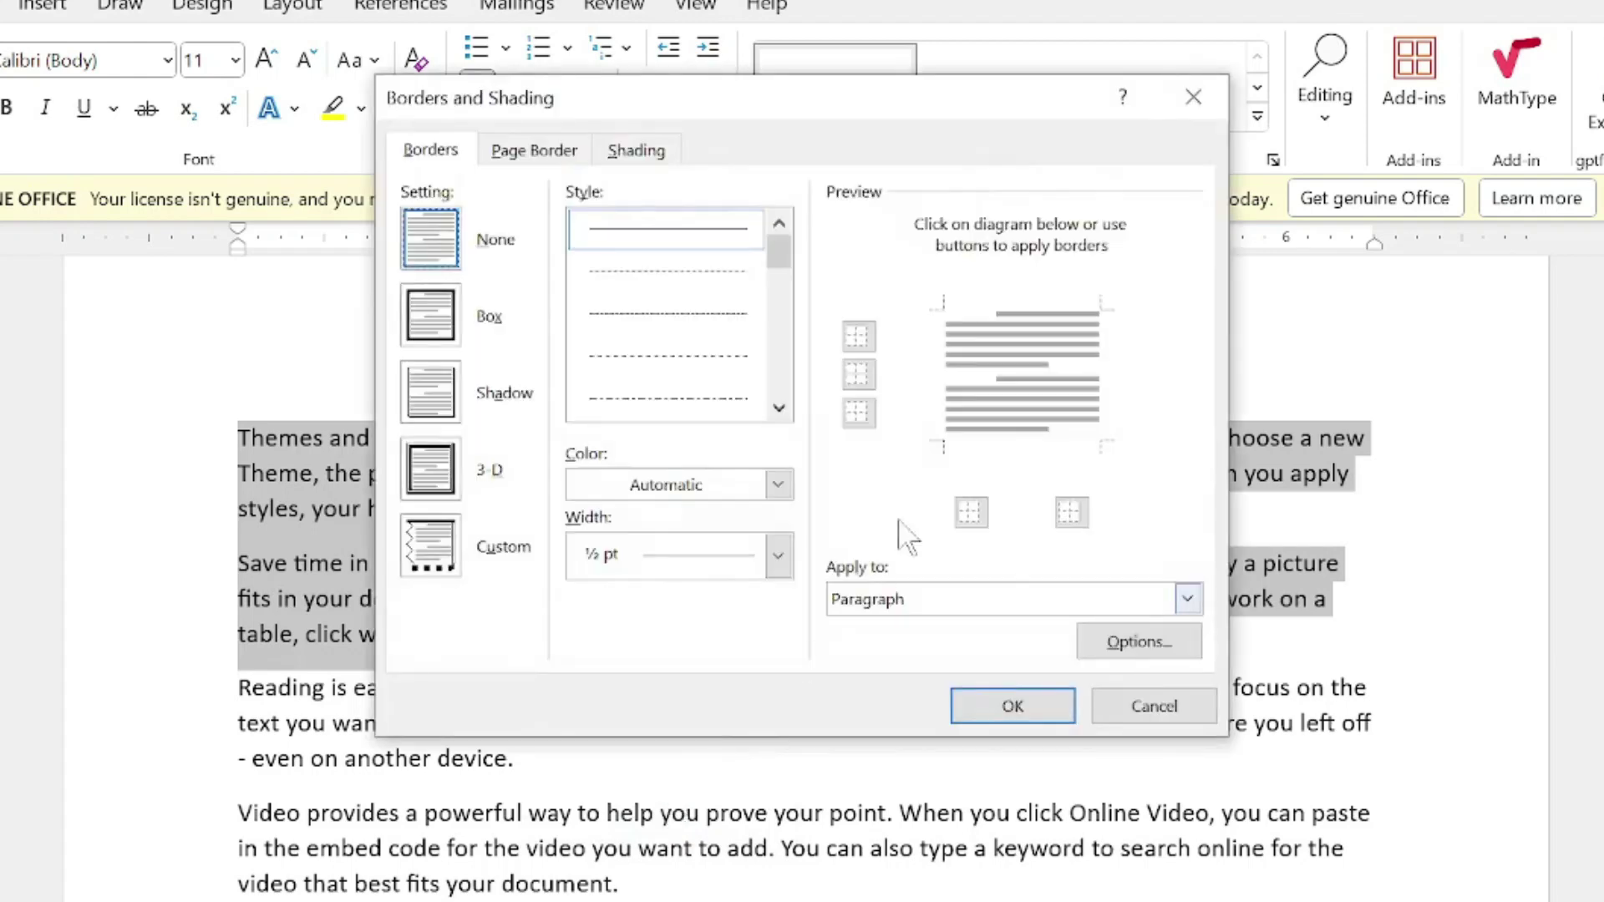
pyautogui.click(438, 334)
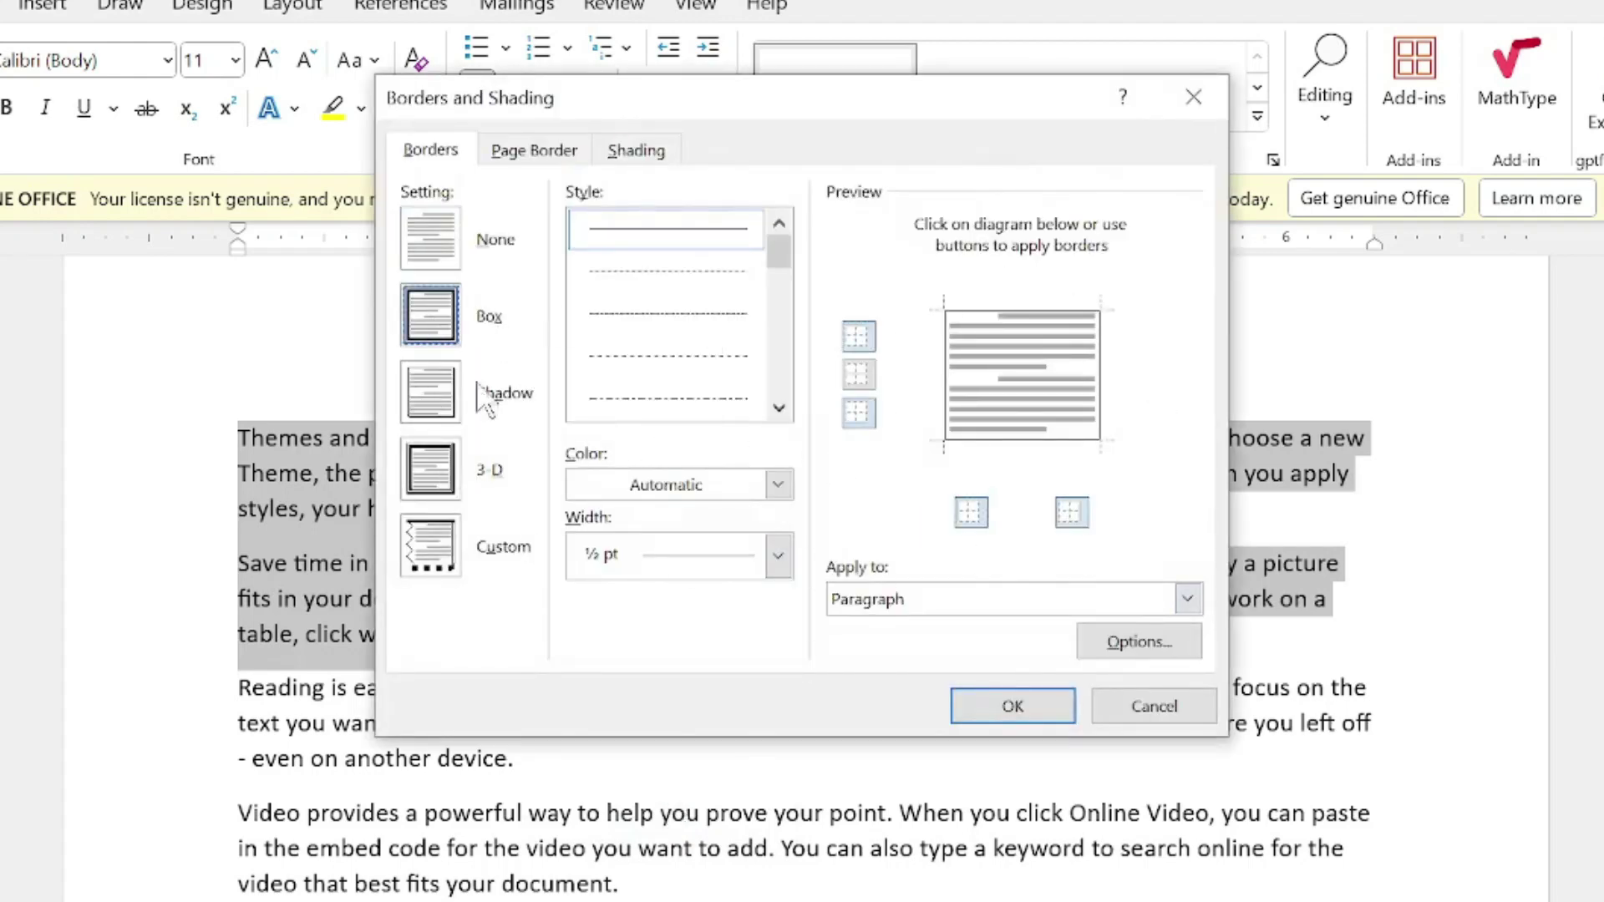
pyautogui.click(777, 486)
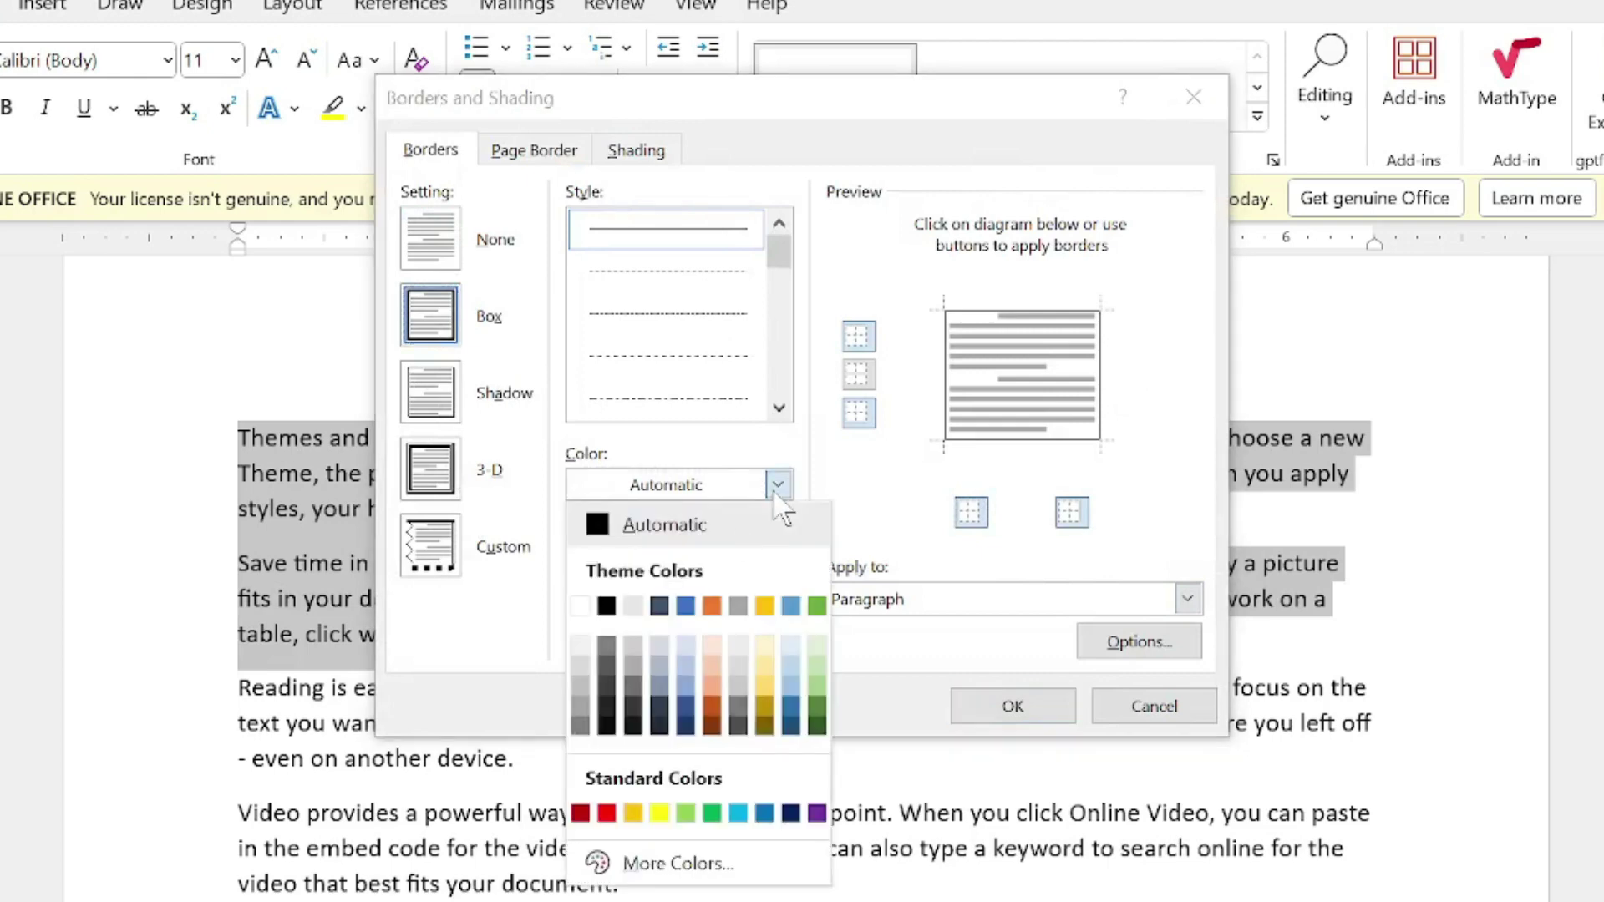
pyautogui.click(632, 811)
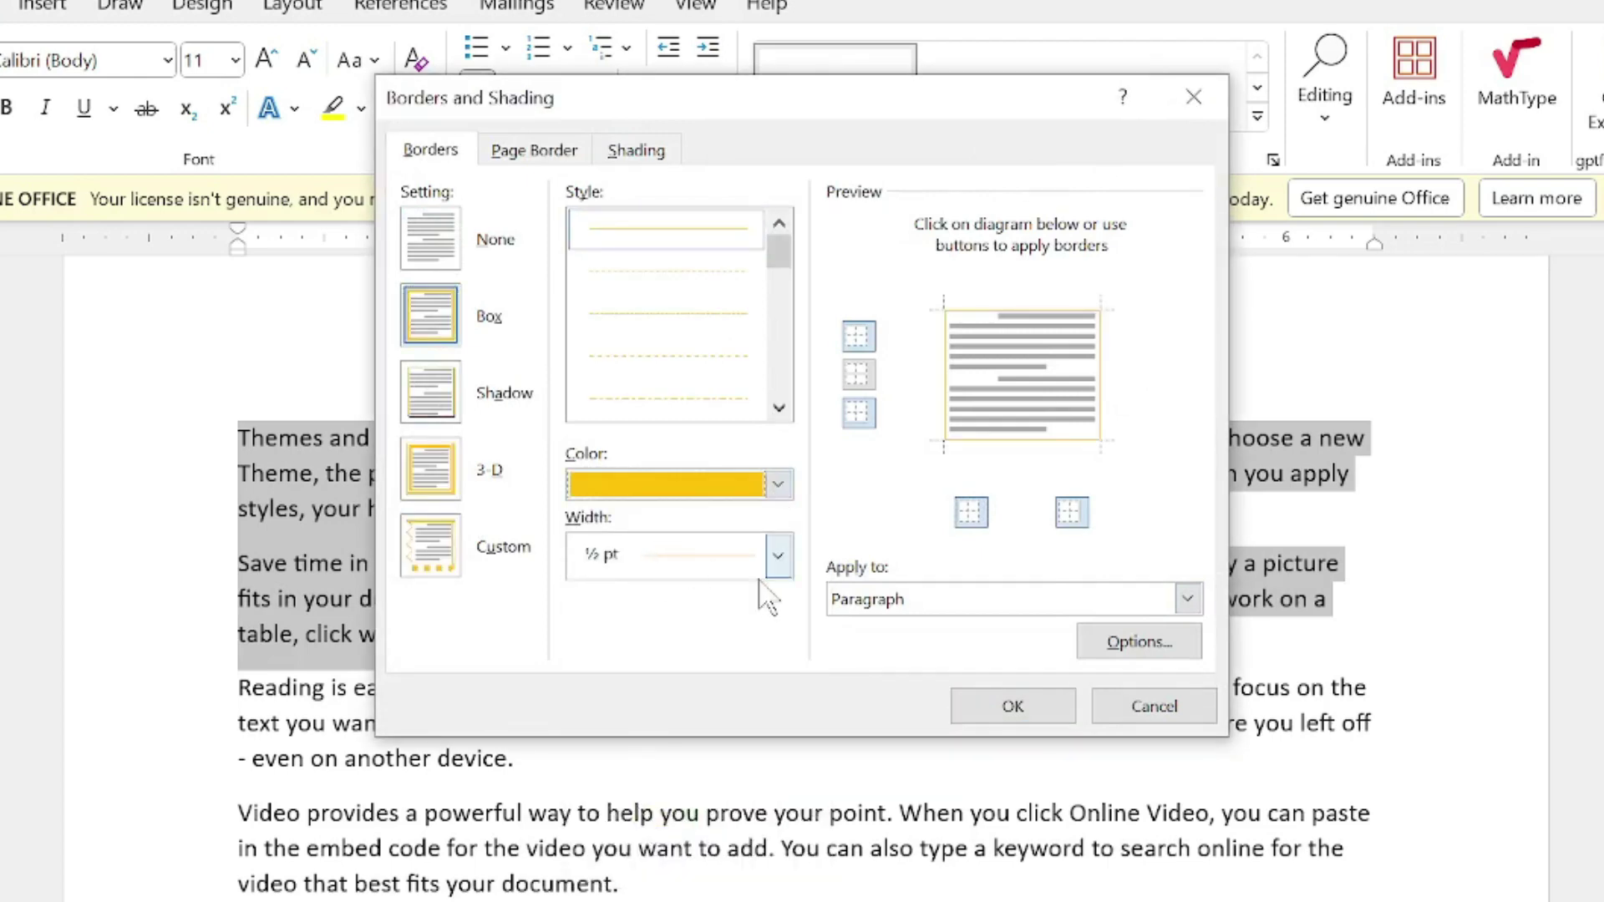
pyautogui.click(777, 555)
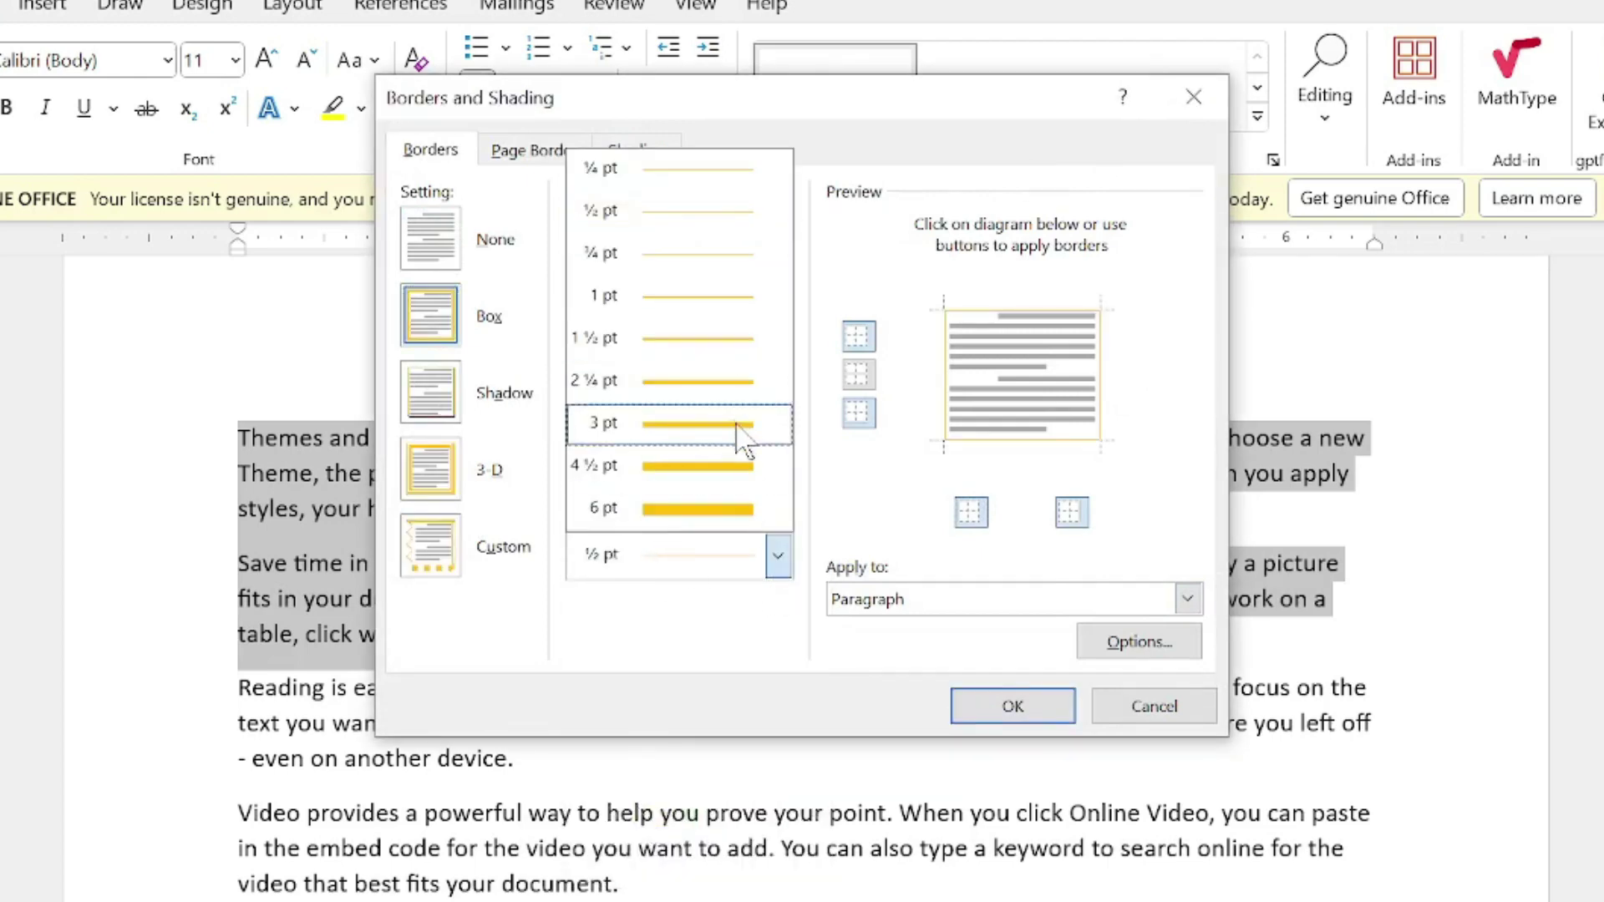
pyautogui.click(733, 468)
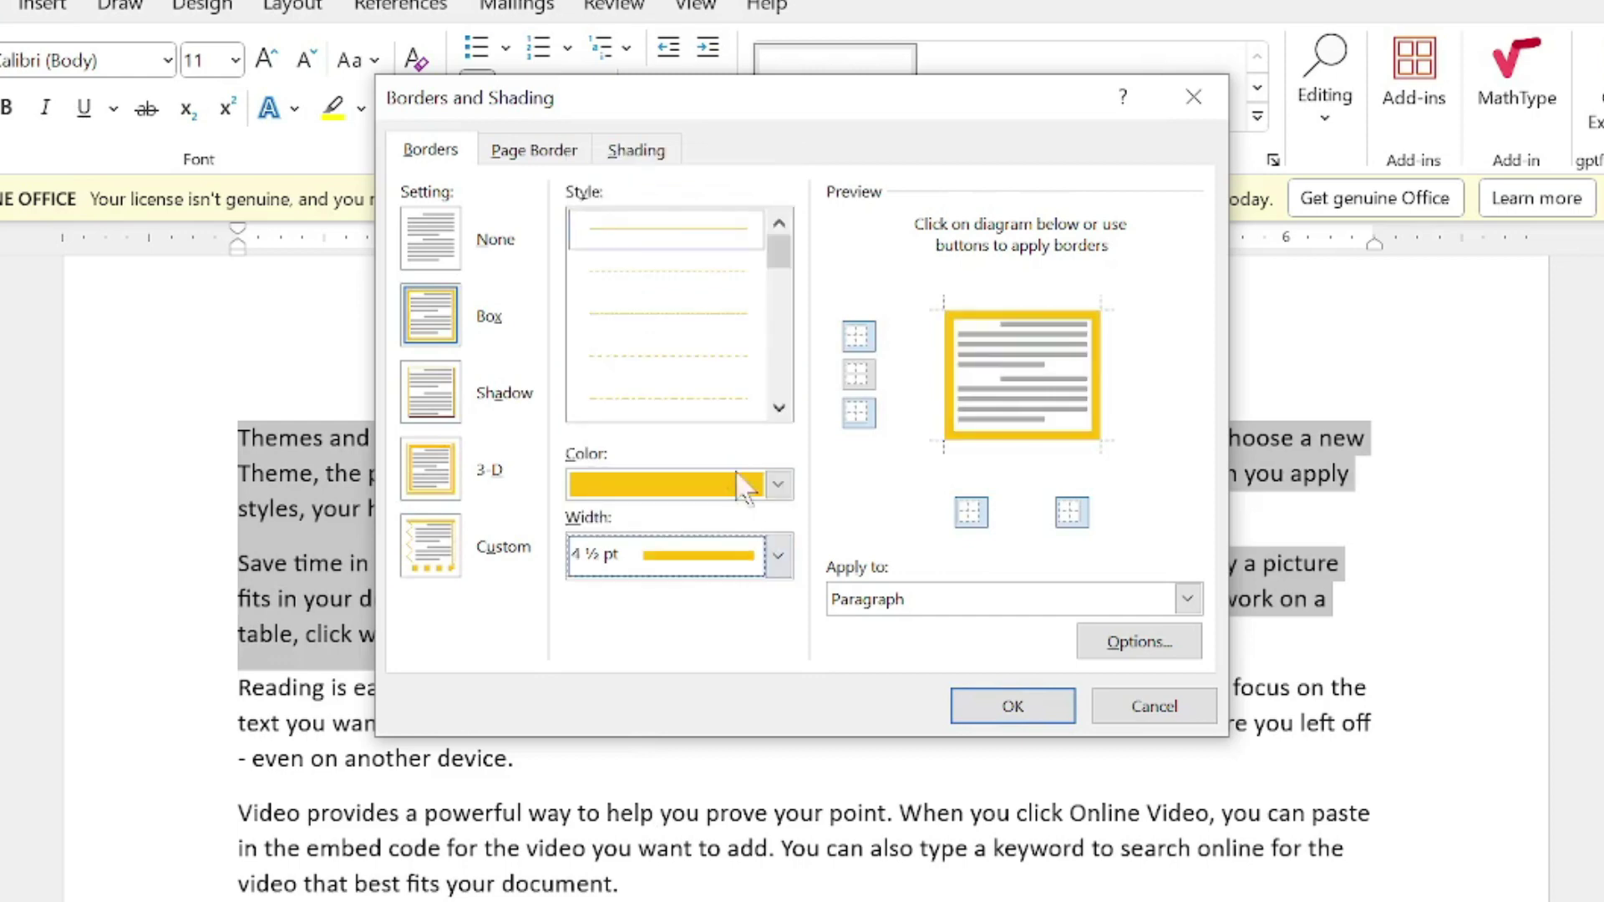
pyautogui.click(777, 484)
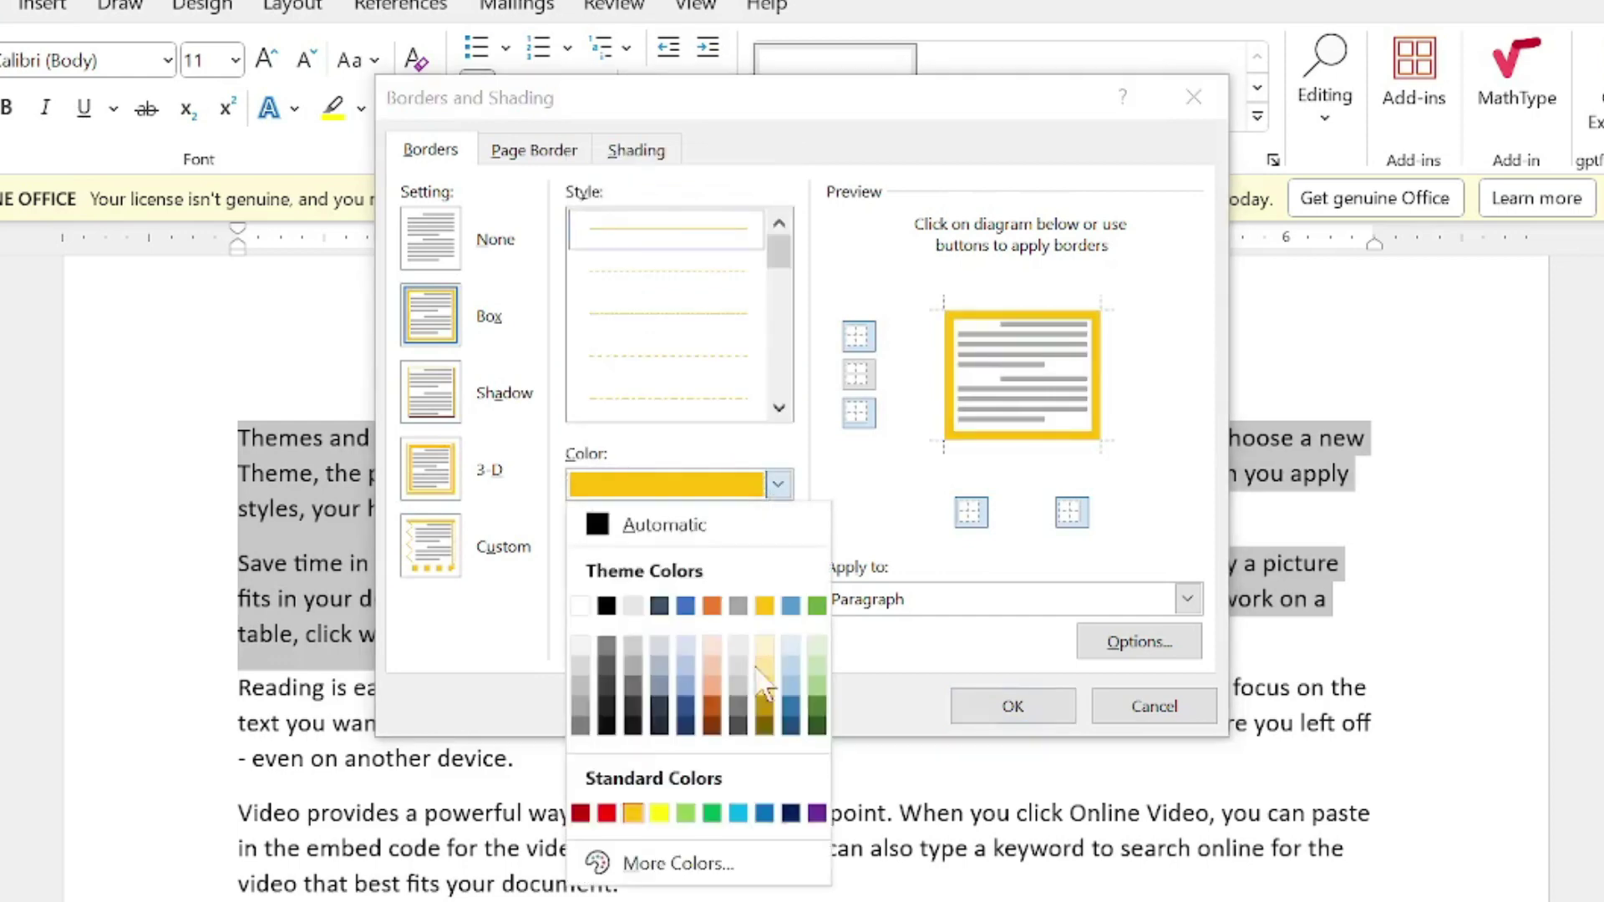
pyautogui.click(712, 811)
pyautogui.click(1043, 705)
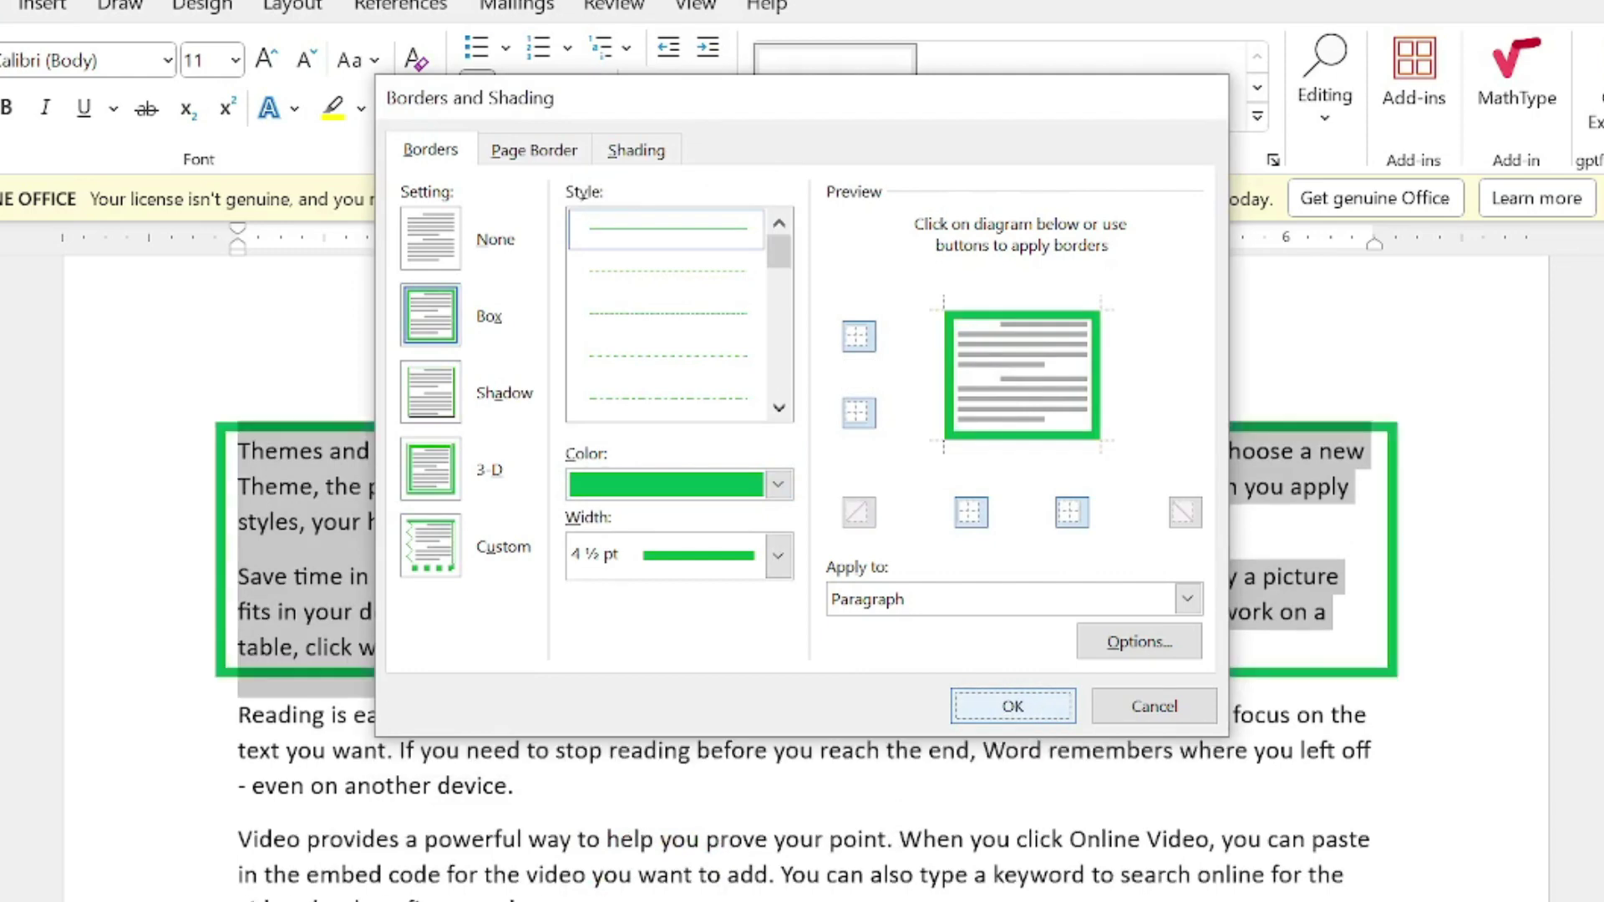
pyautogui.click(1114, 634)
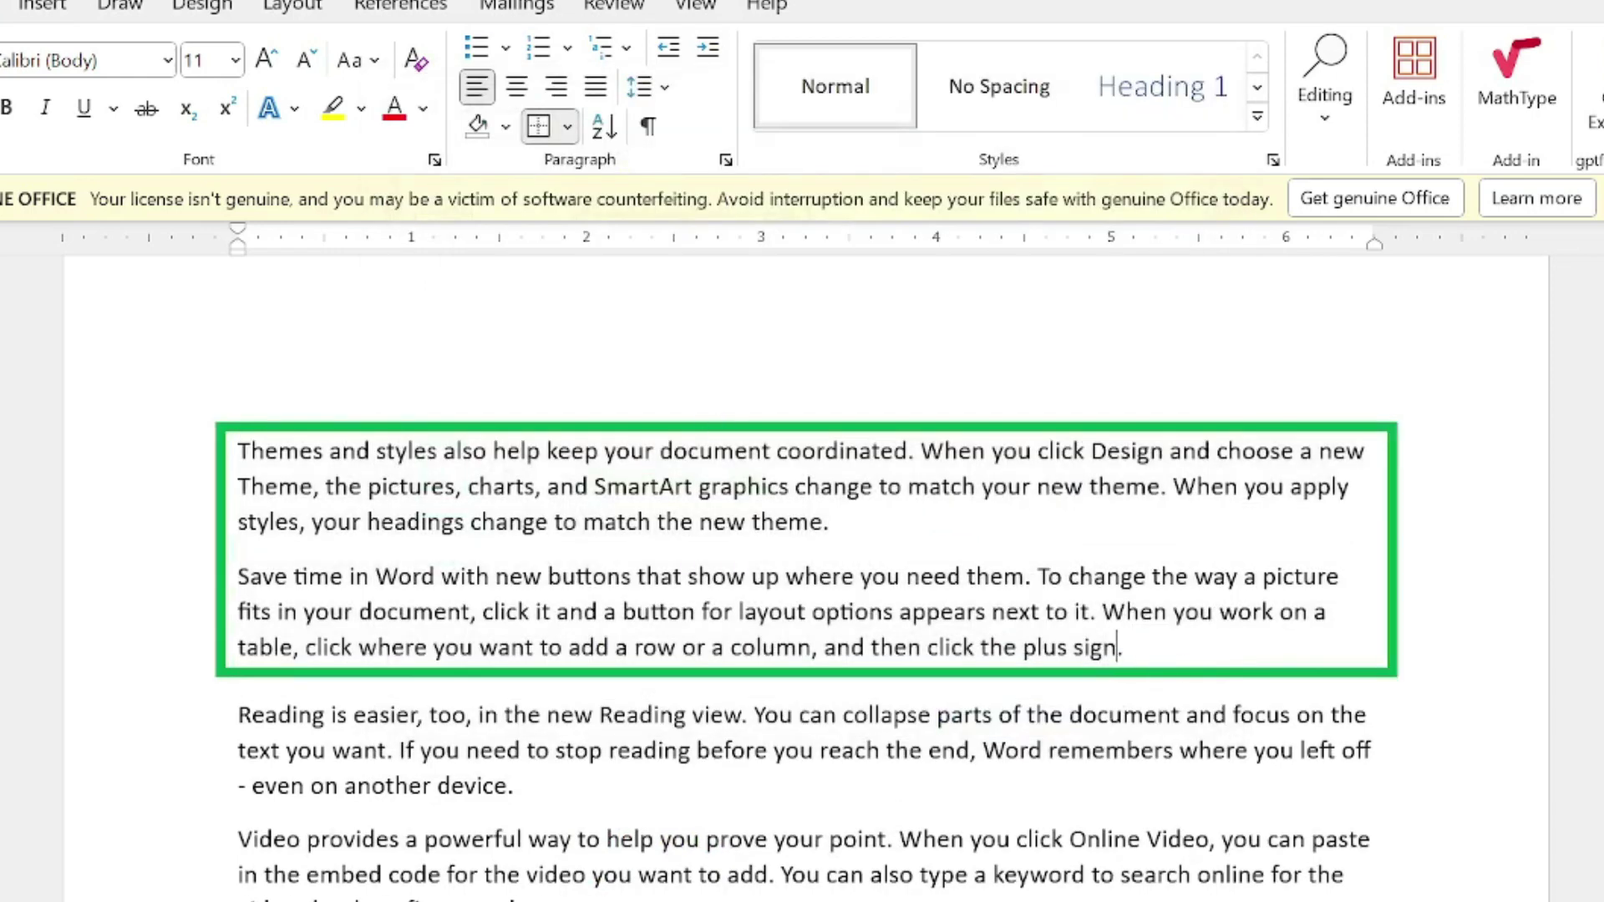
# - Open the Borders options on the Home tab
pyautogui.click(567, 126)
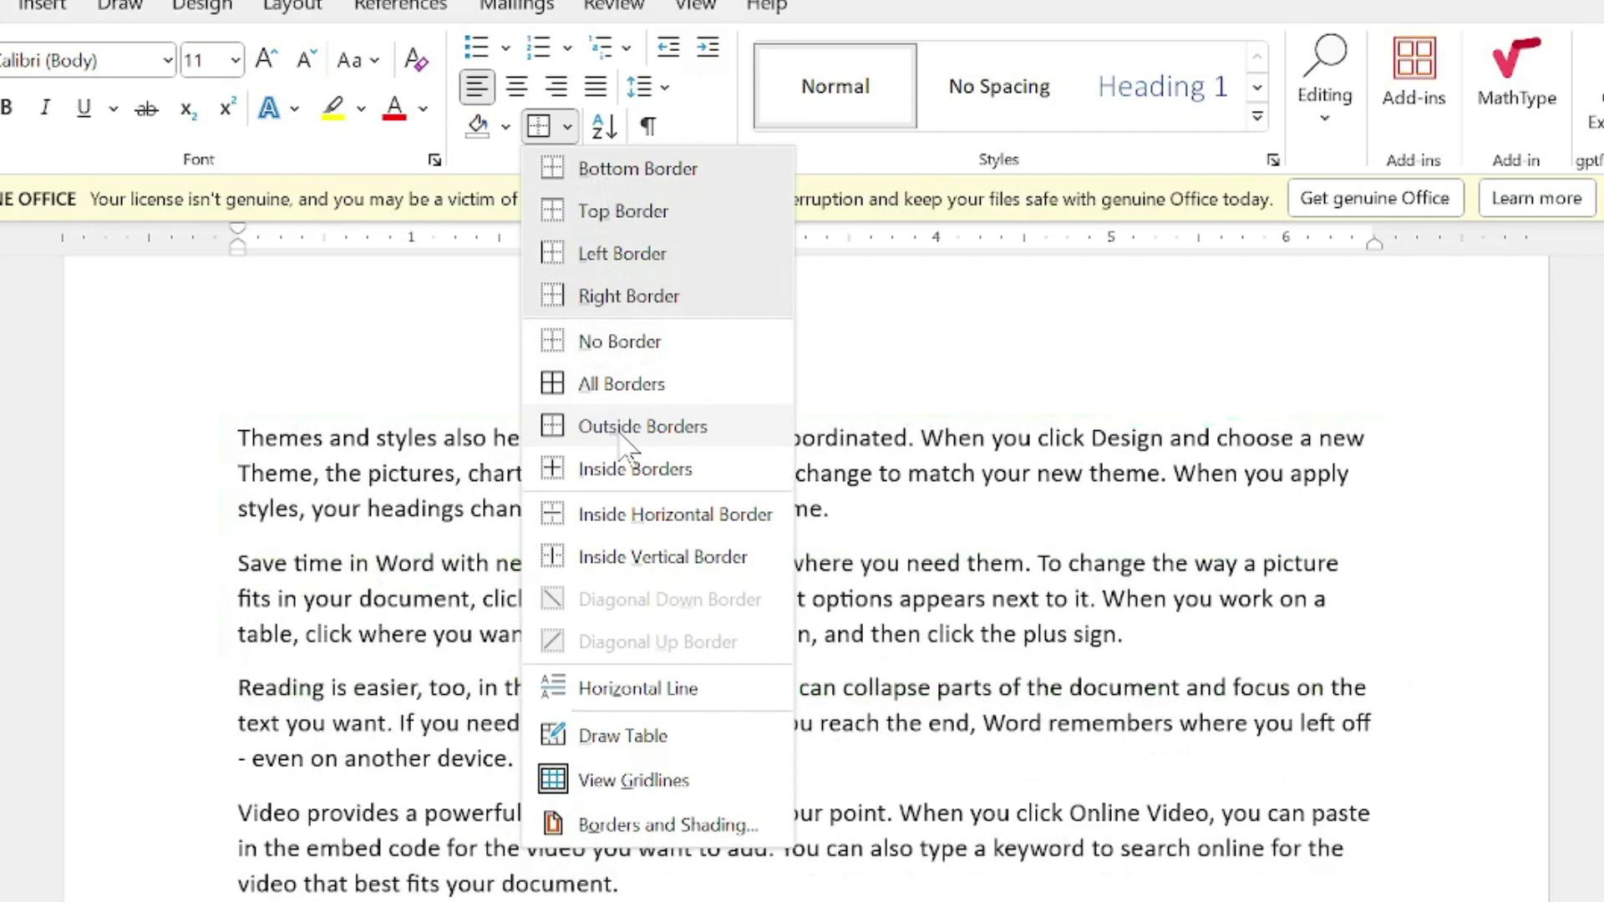
# - Apply a thick black 4½ pt box border to the Save time paragraph alone
pyautogui.click(589, 439)
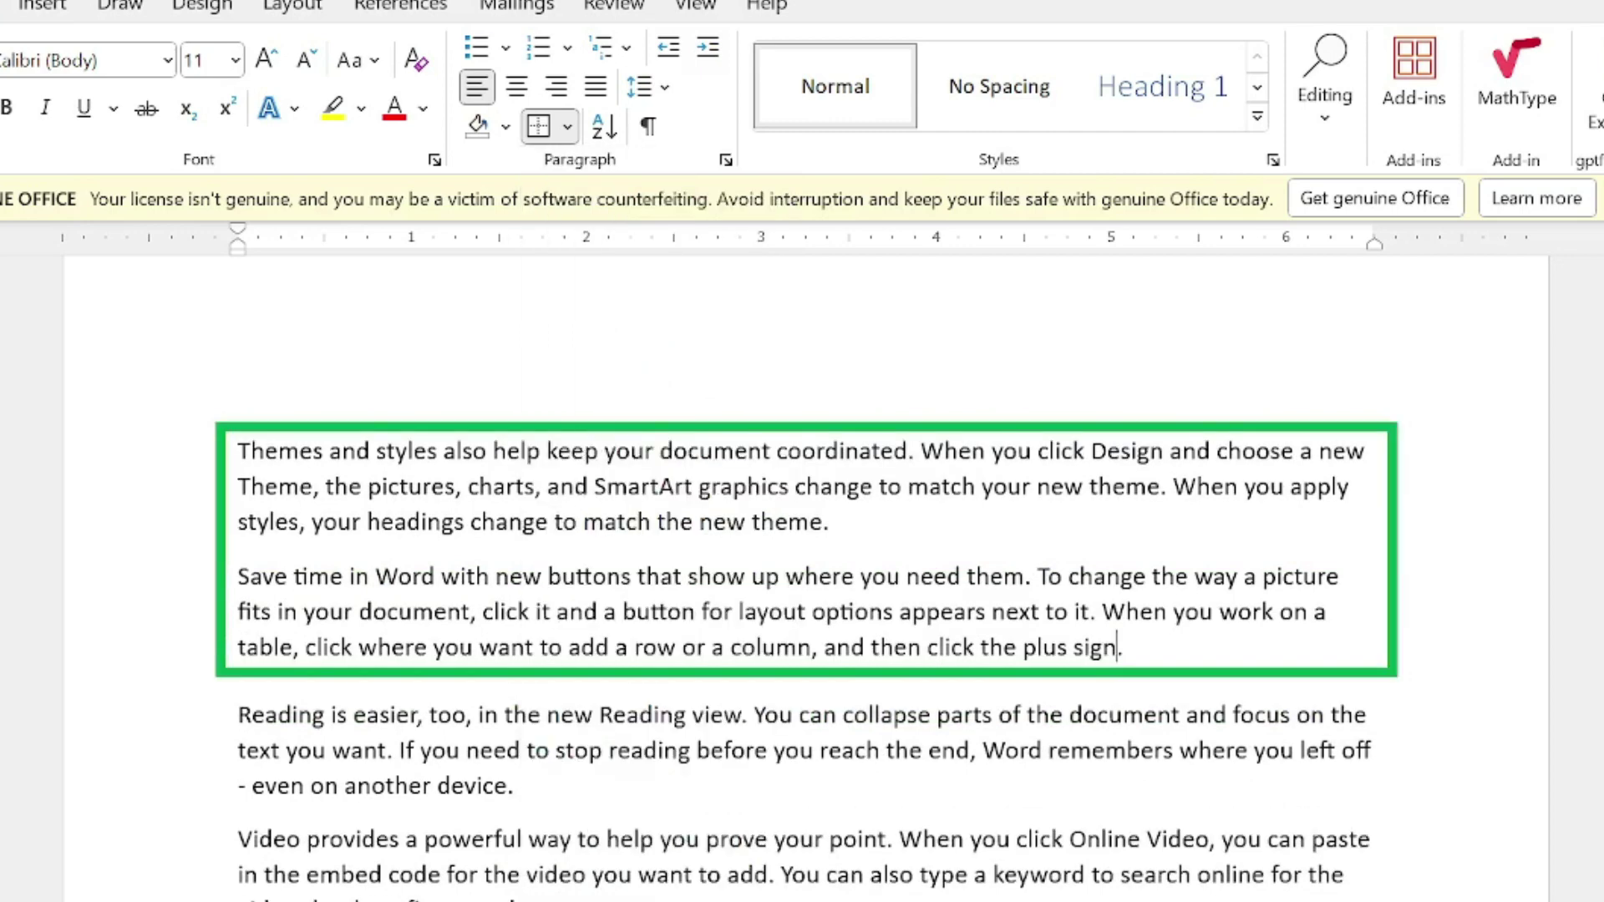
pyautogui.click(568, 126)
pyautogui.click(681, 824)
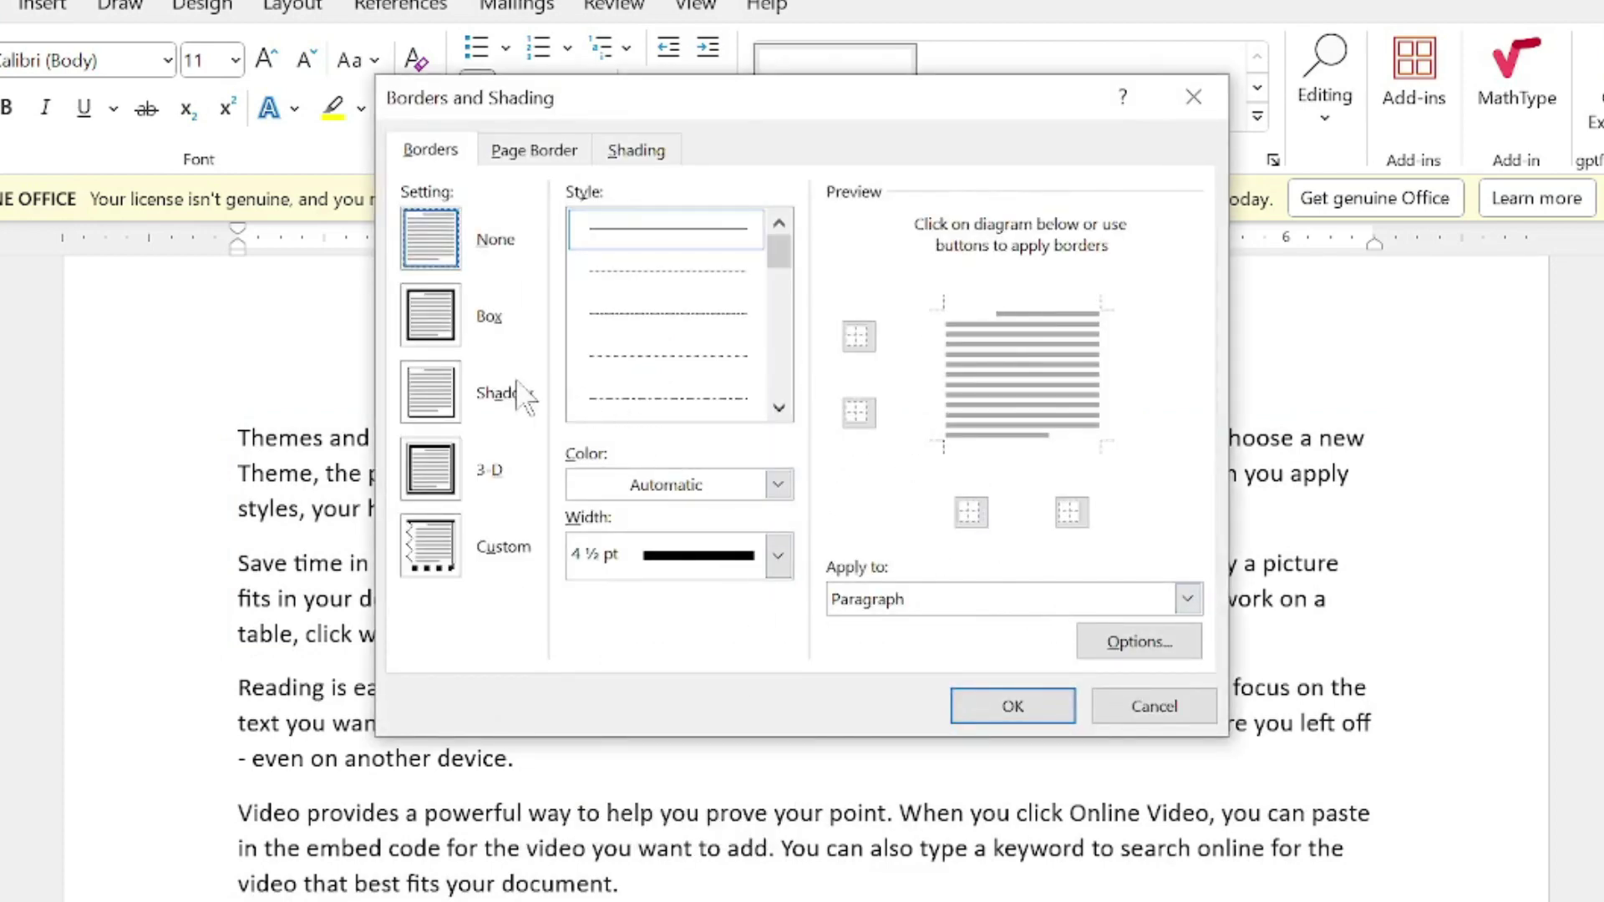
pyautogui.click(458, 338)
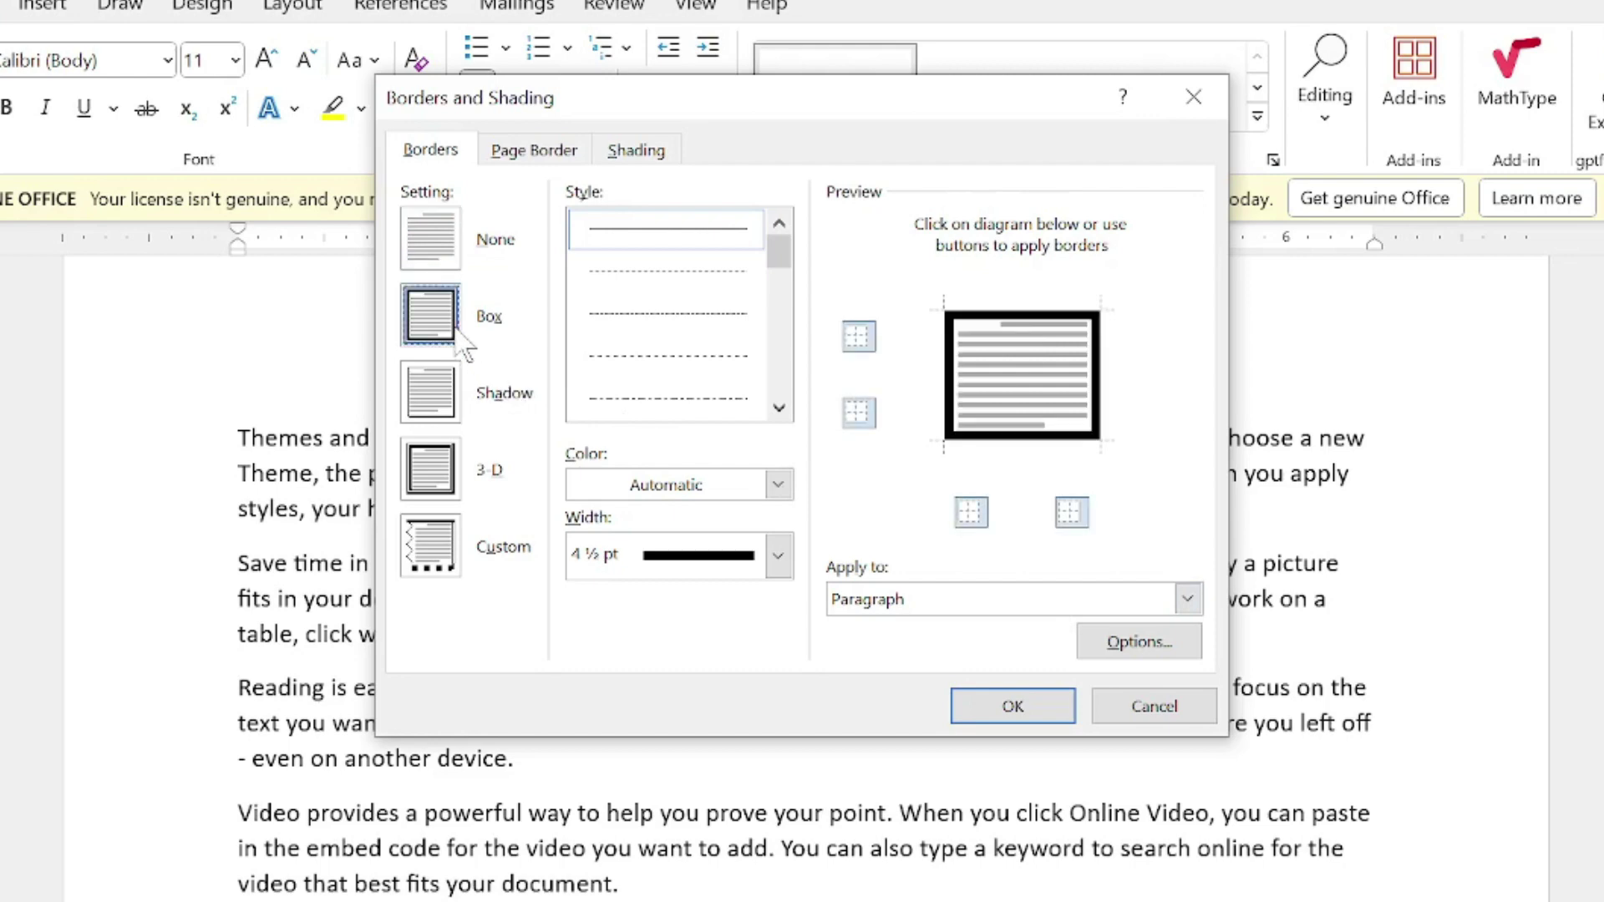
pyautogui.click(1007, 706)
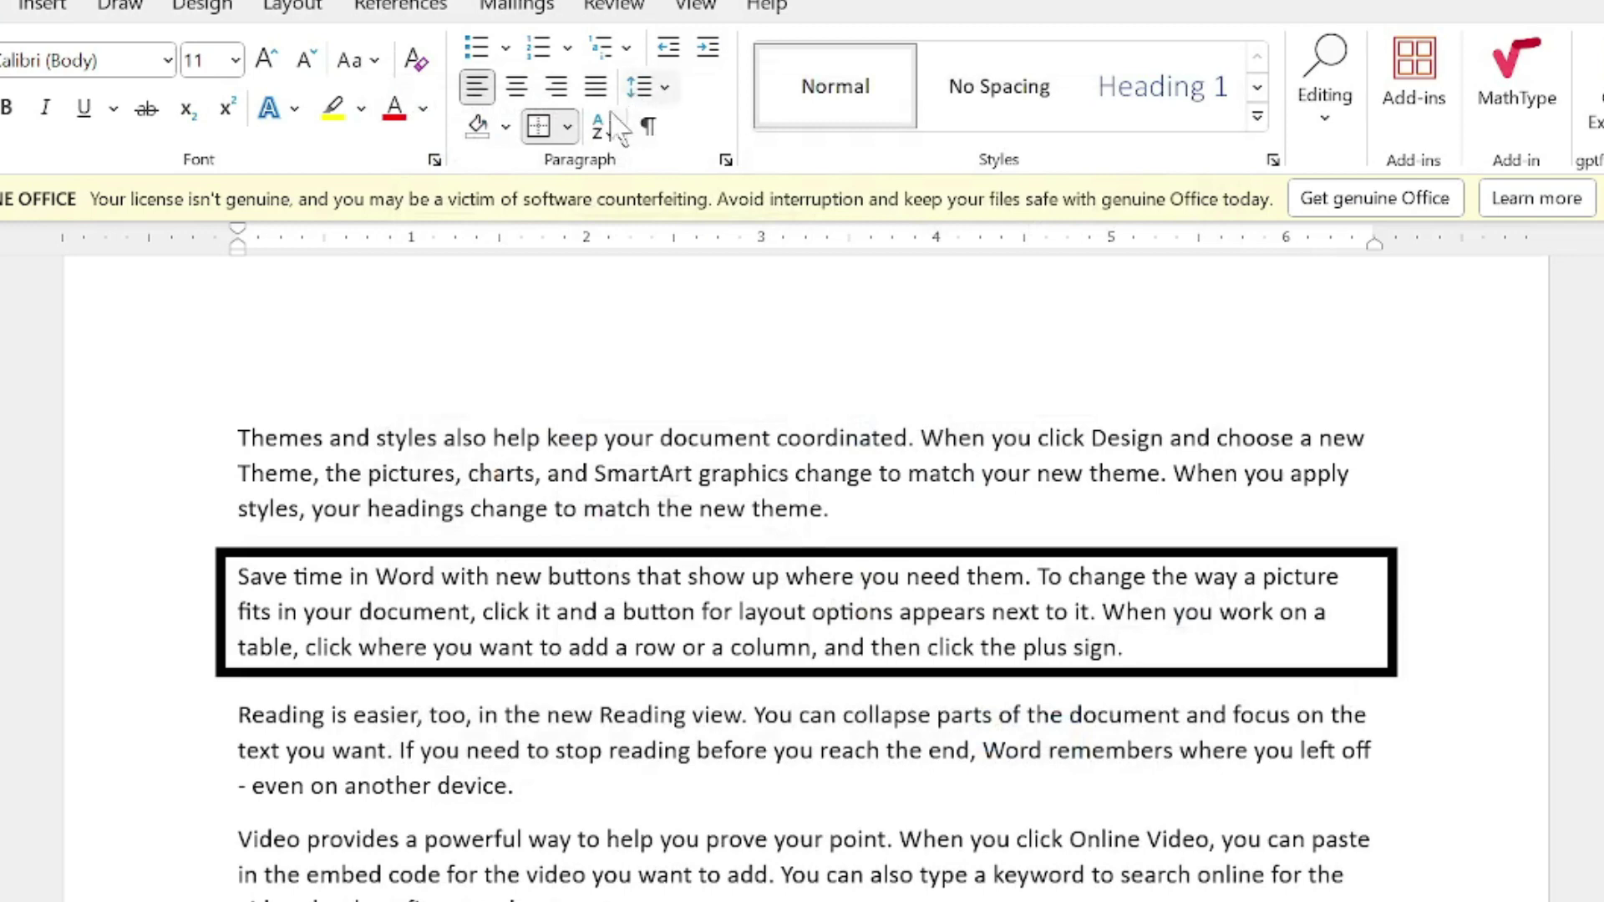
# - Remove the top, bottom and right edges, keeping only the thick left border
pyautogui.click(567, 126)
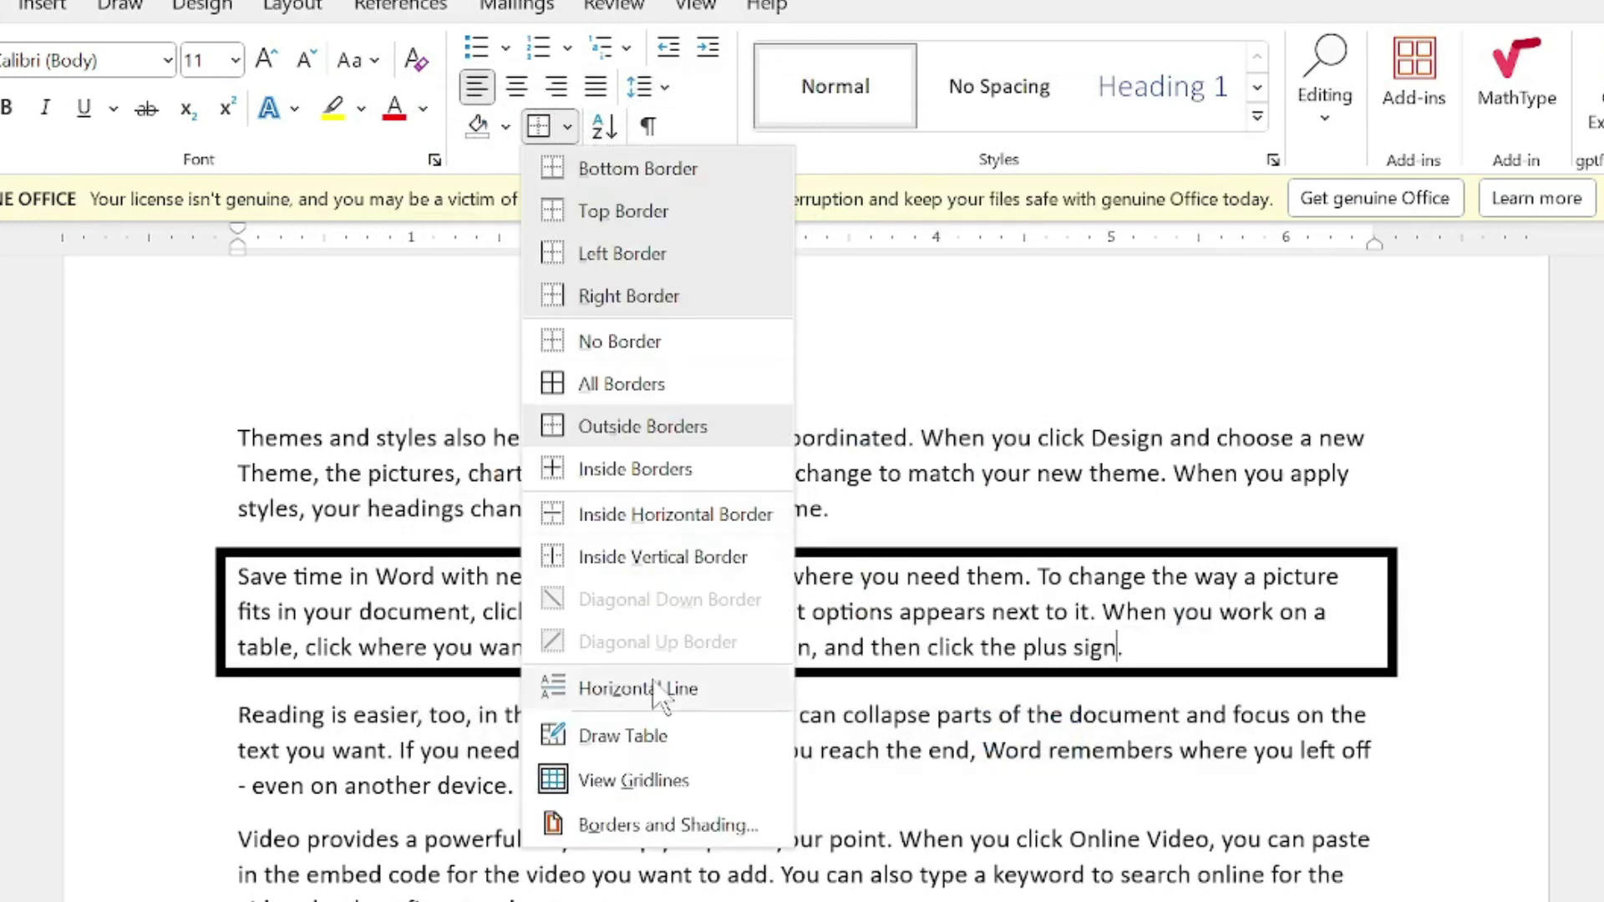
pyautogui.click(664, 824)
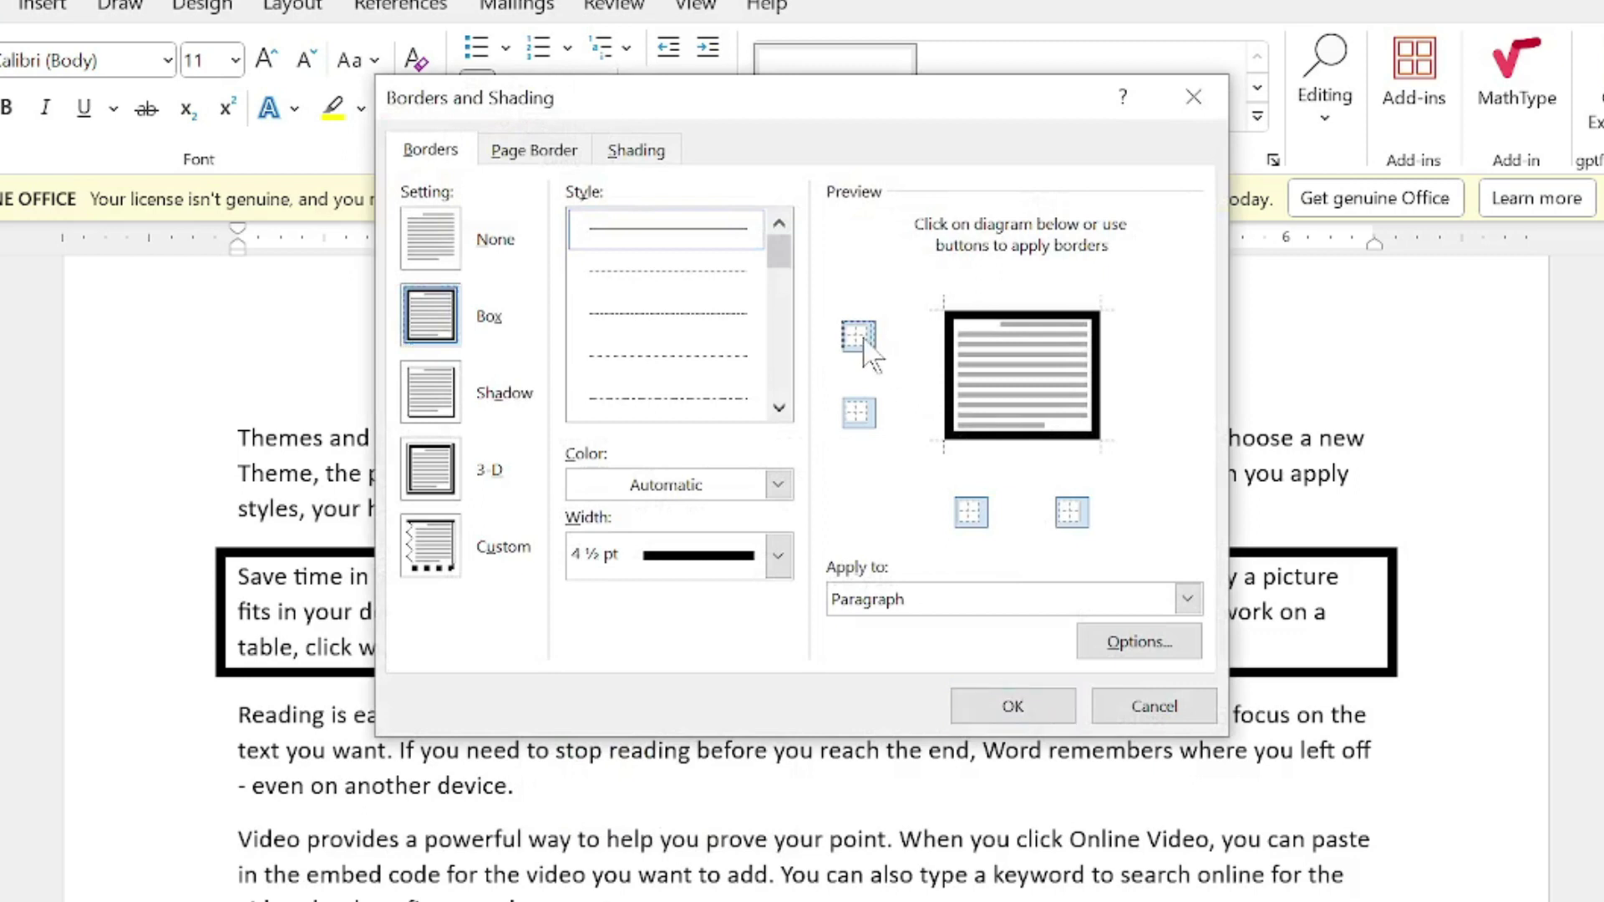
pyautogui.click(860, 338)
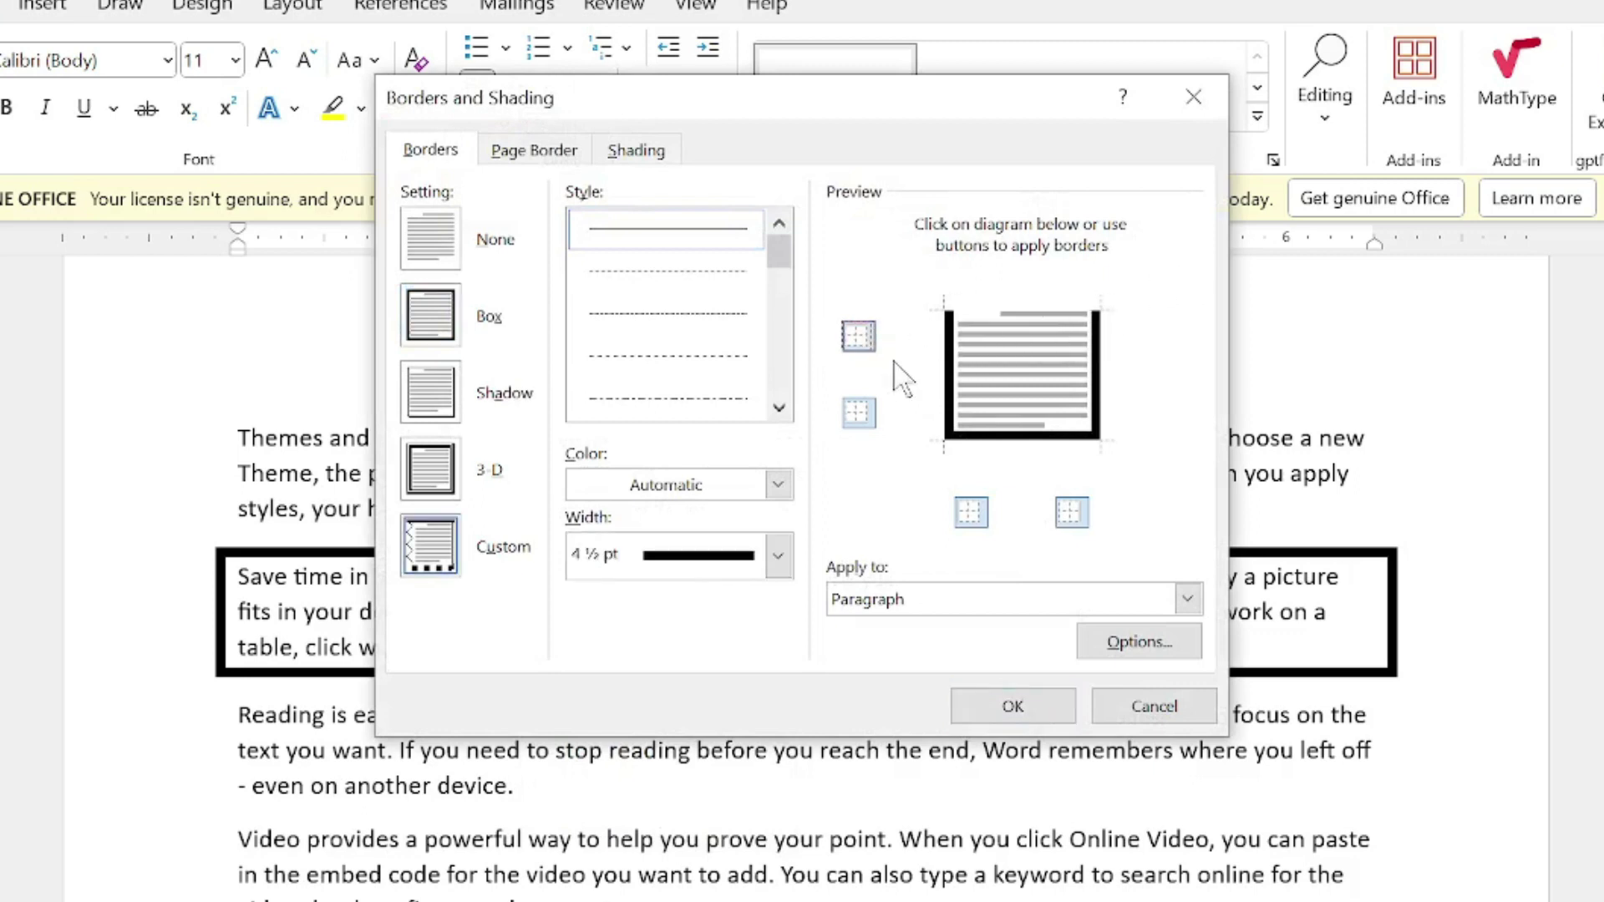
pyautogui.click(859, 414)
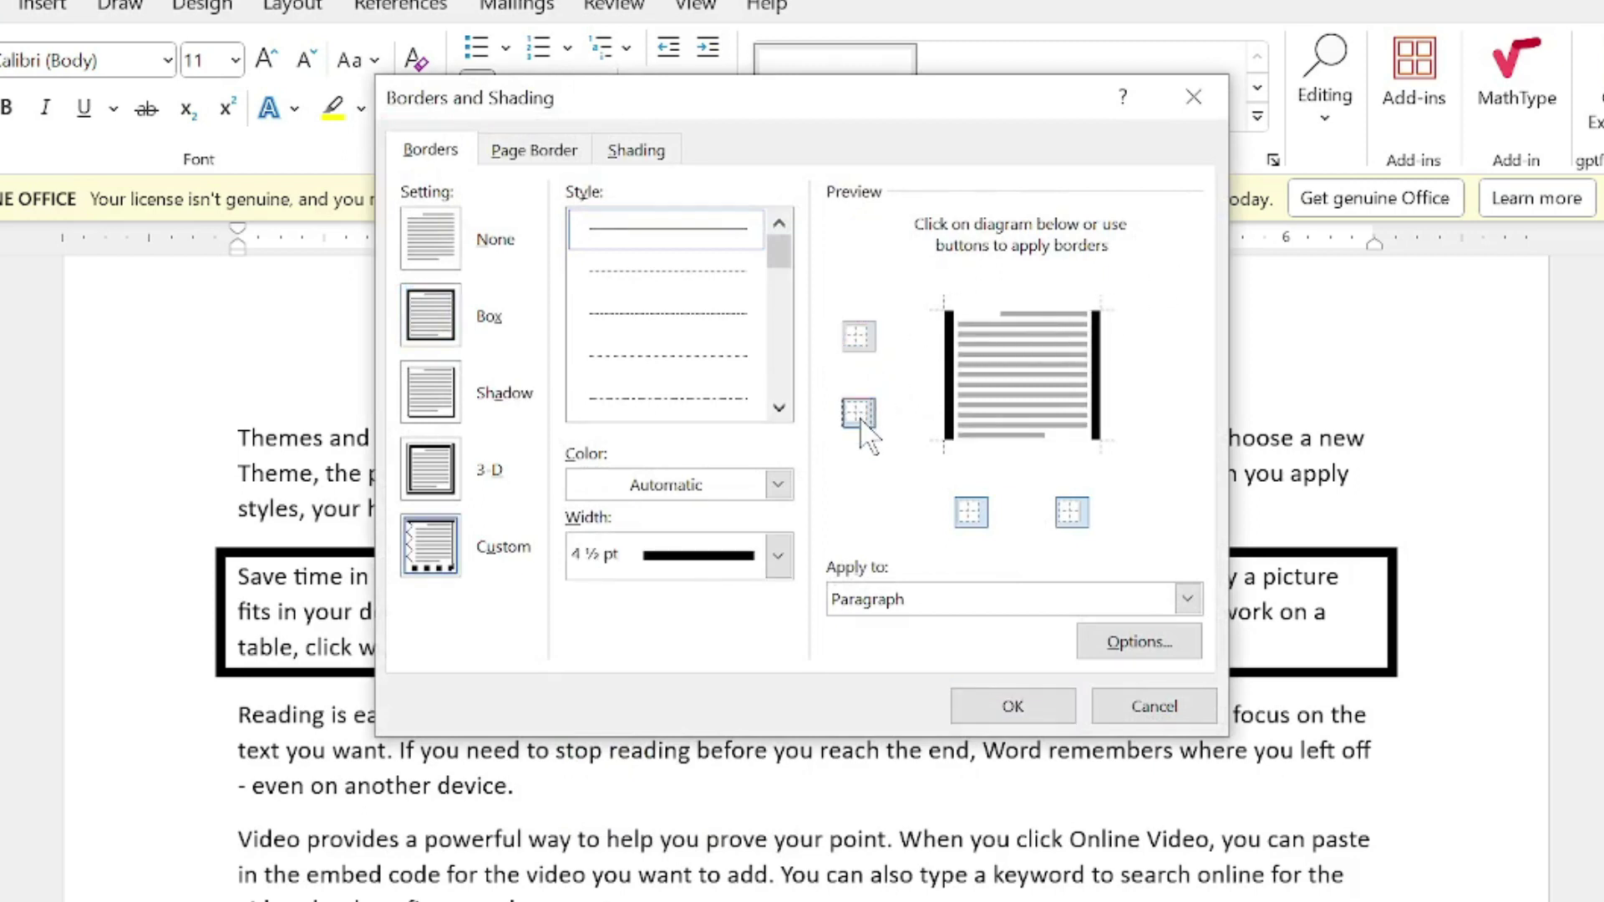
pyautogui.click(971, 513)
pyautogui.click(1069, 511)
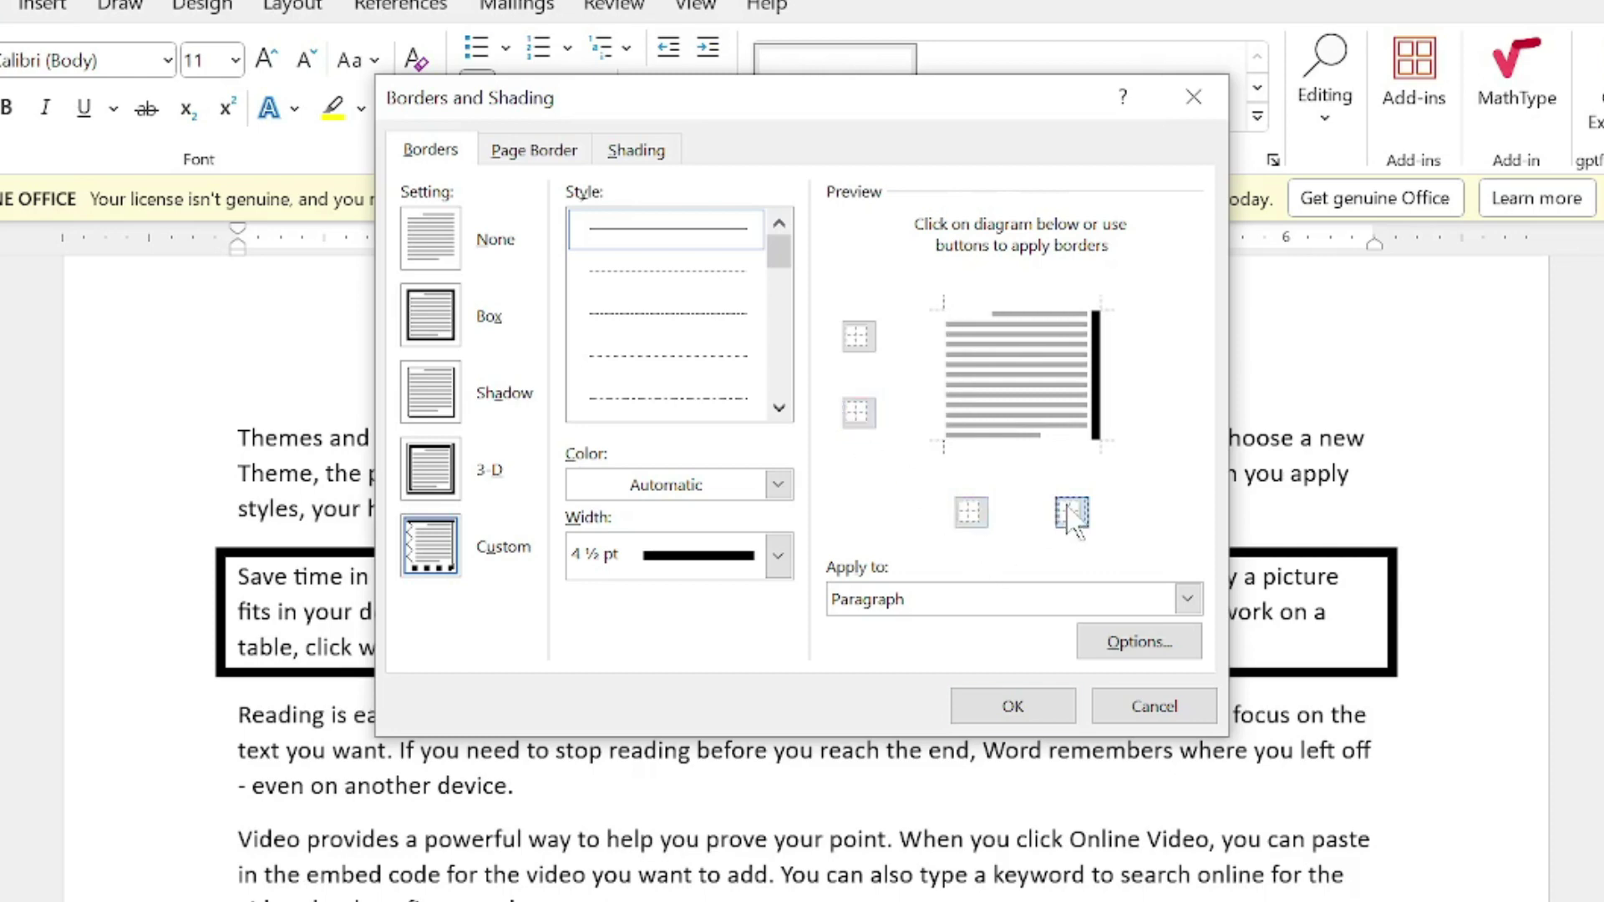
pyautogui.click(1071, 513)
pyautogui.click(1074, 517)
pyautogui.click(1074, 512)
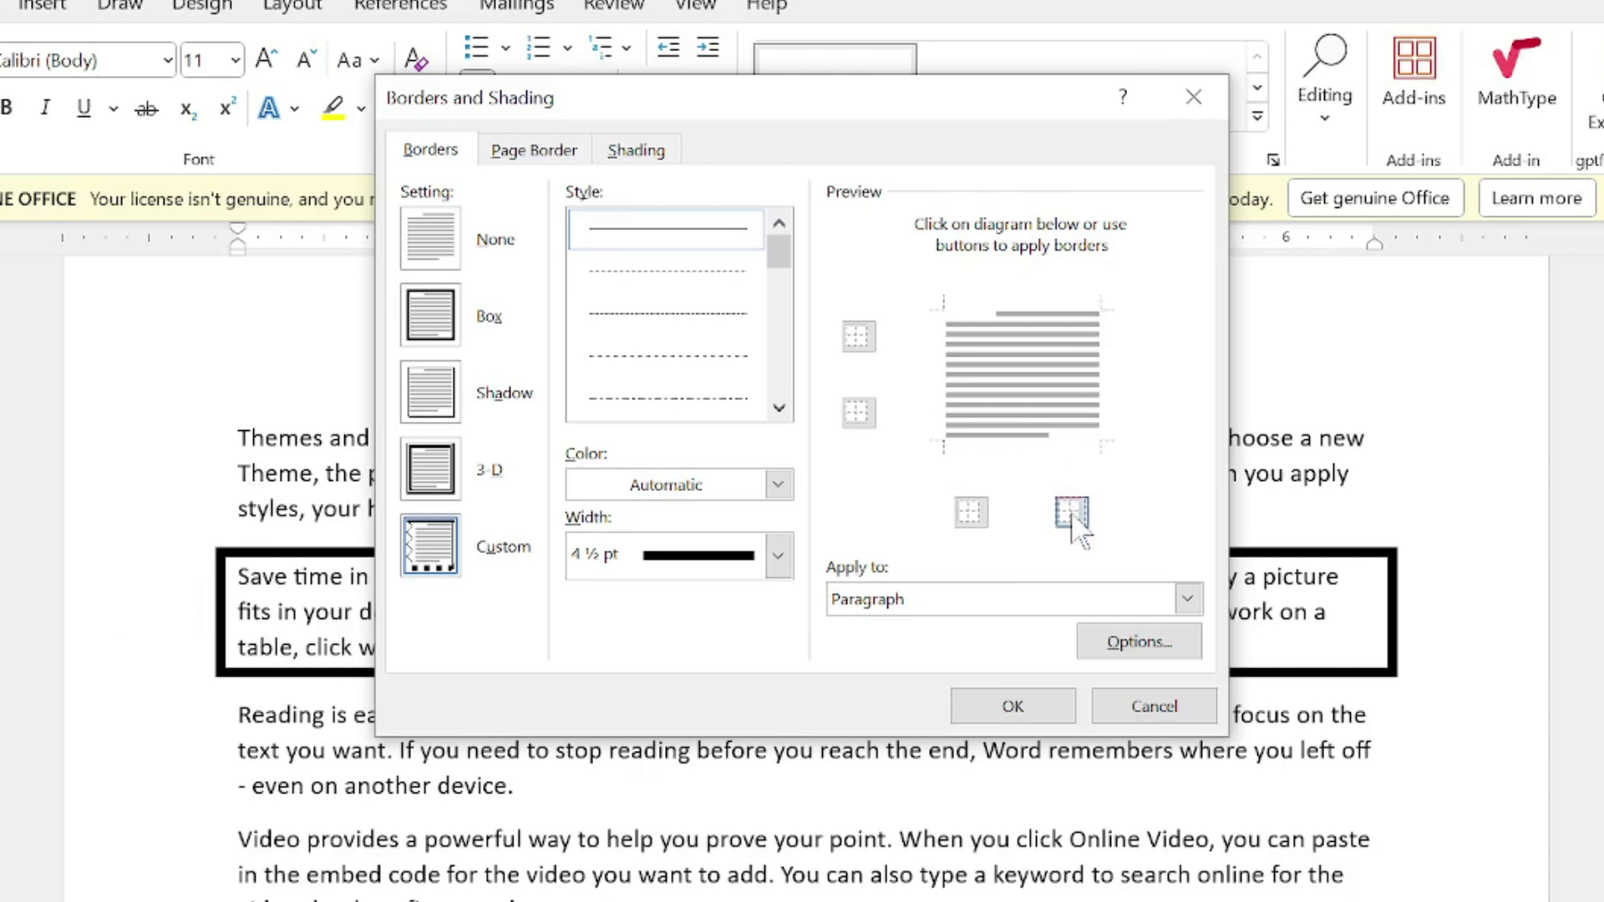
pyautogui.click(980, 512)
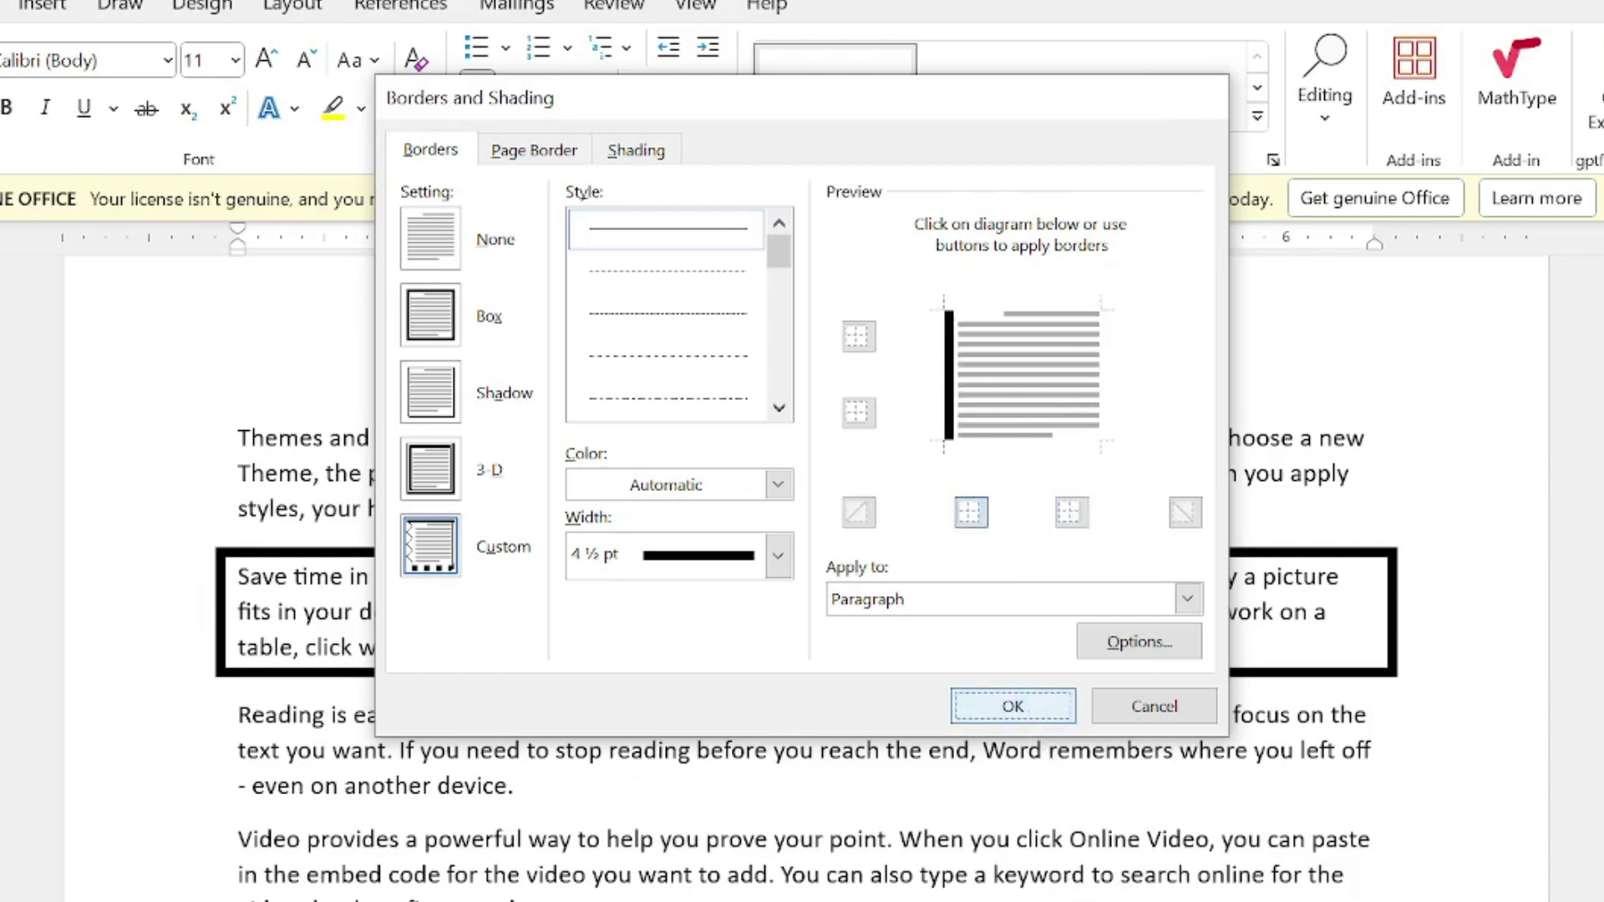
pyautogui.click(1013, 706)
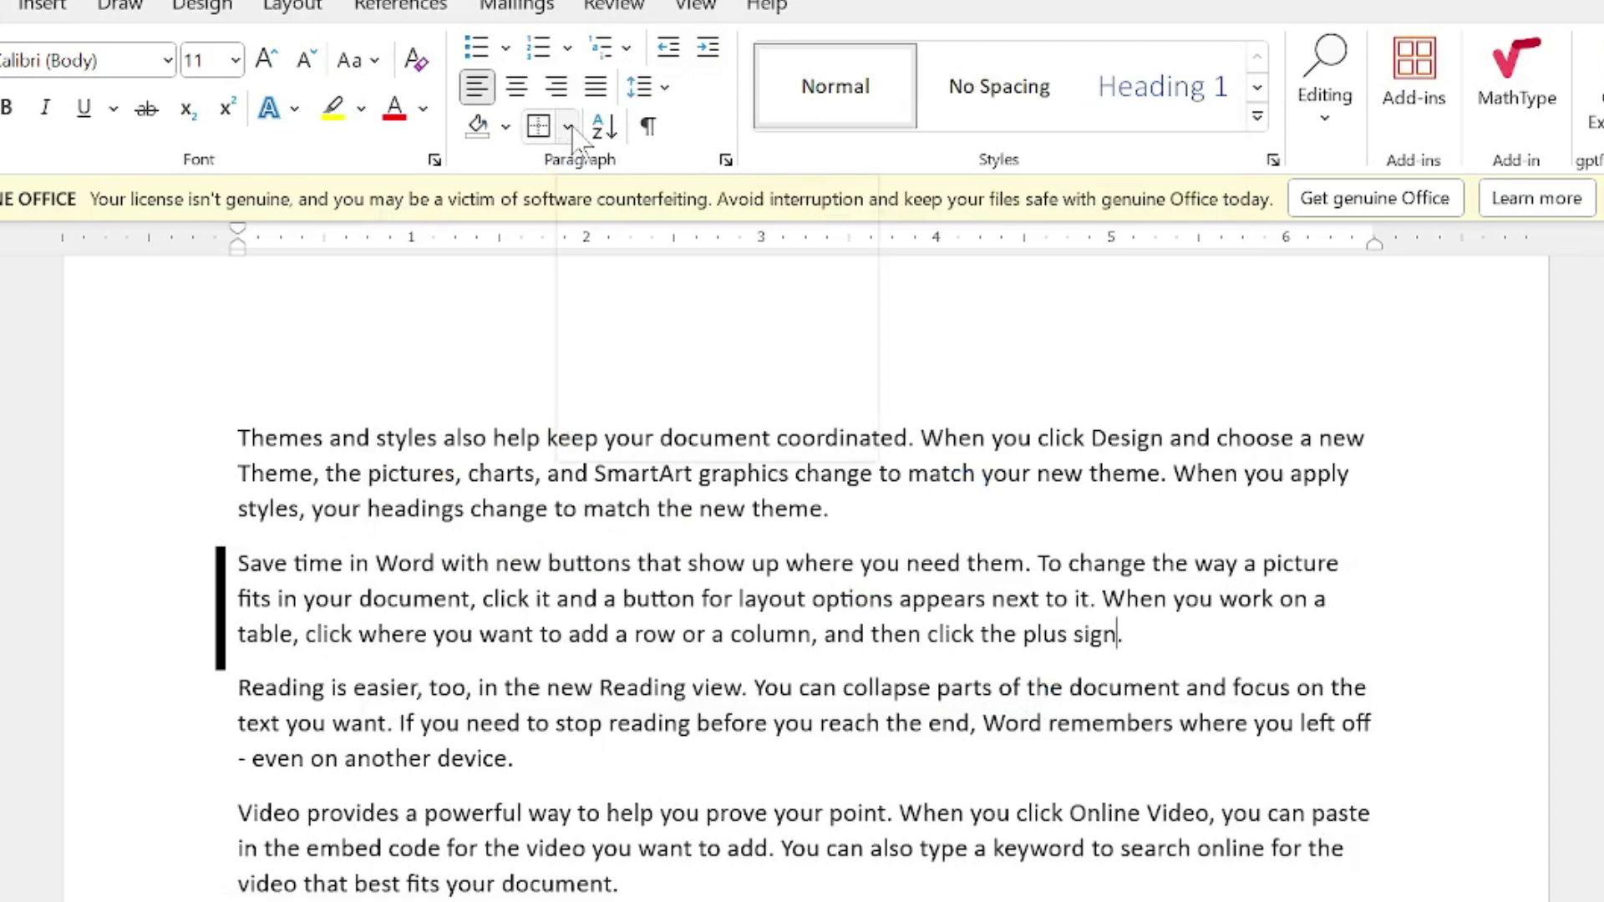
pyautogui.click(40, 7)
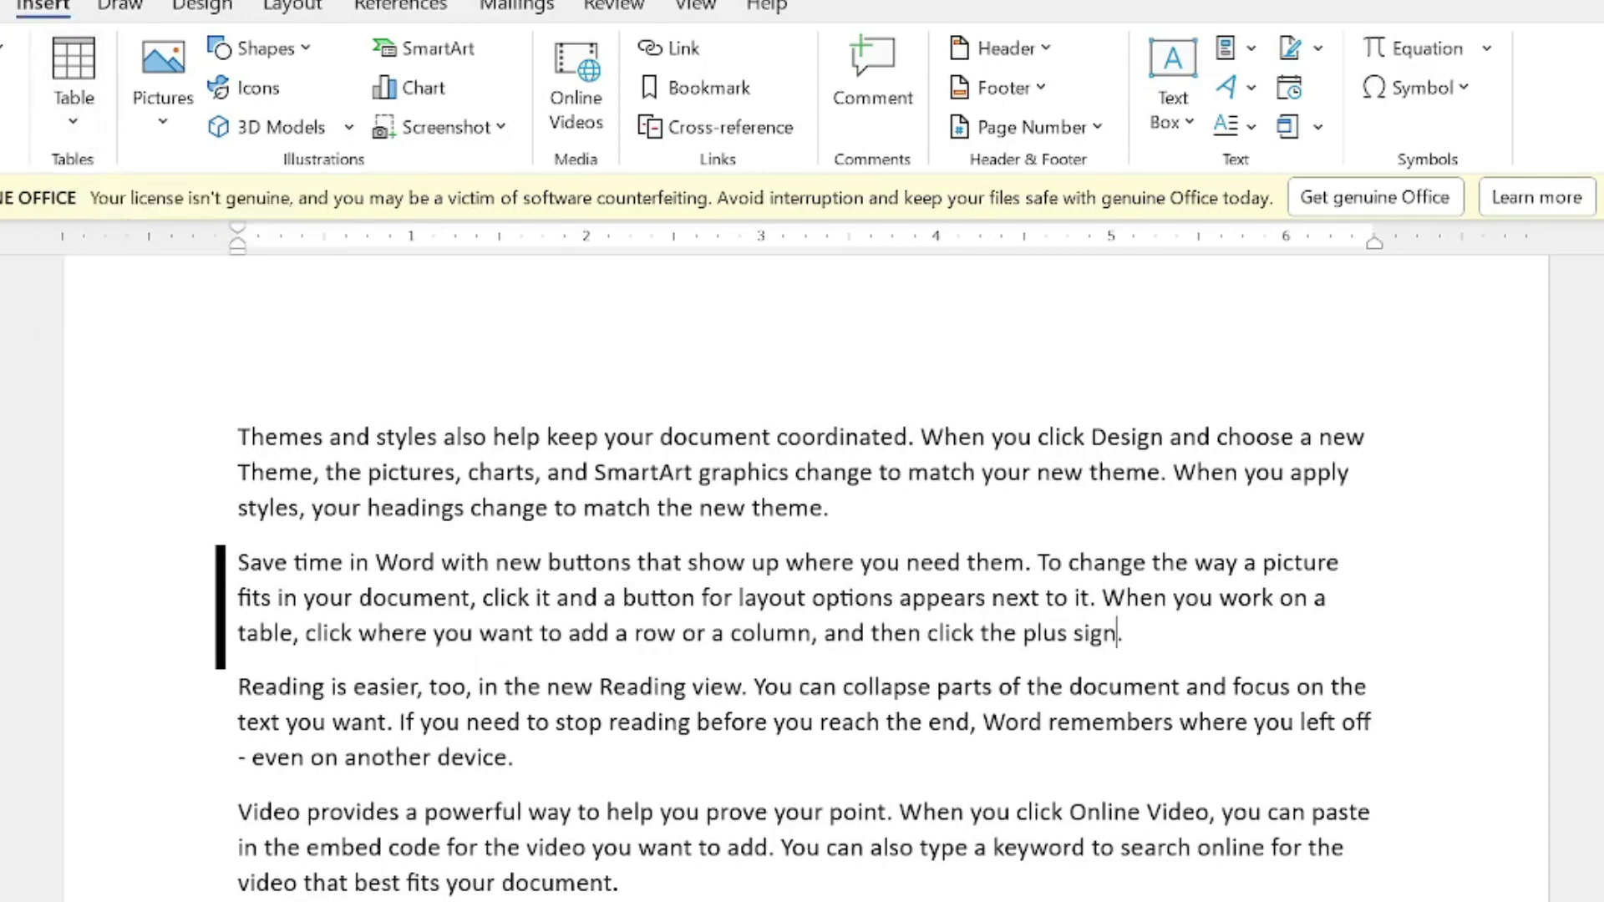
pyautogui.click(3, 7)
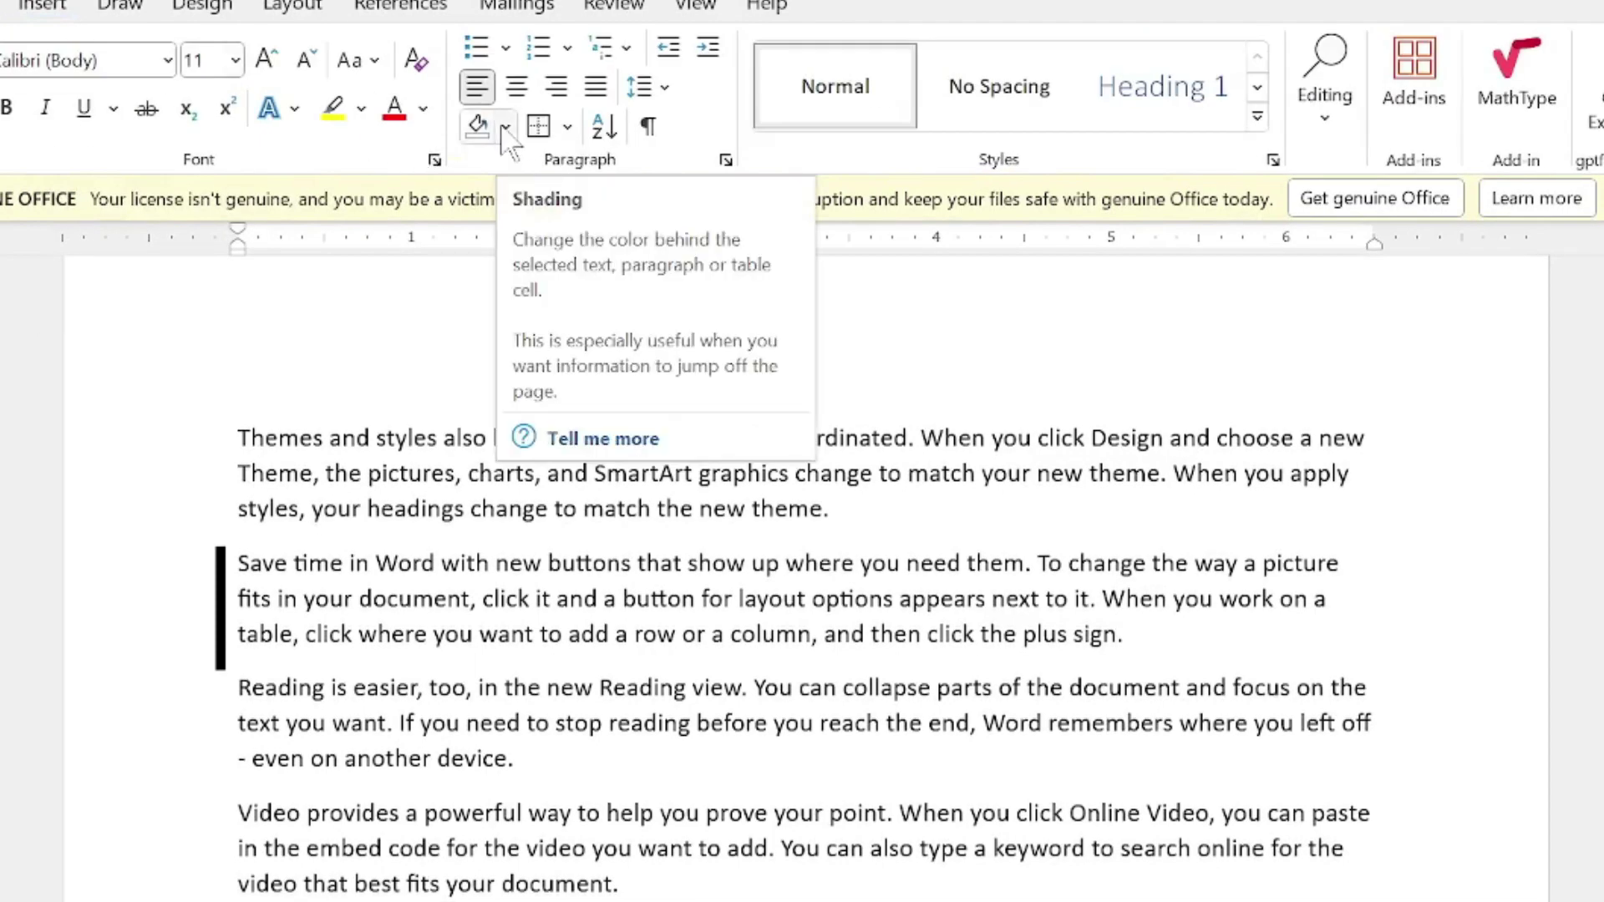
pyautogui.doubleClick(725, 160)
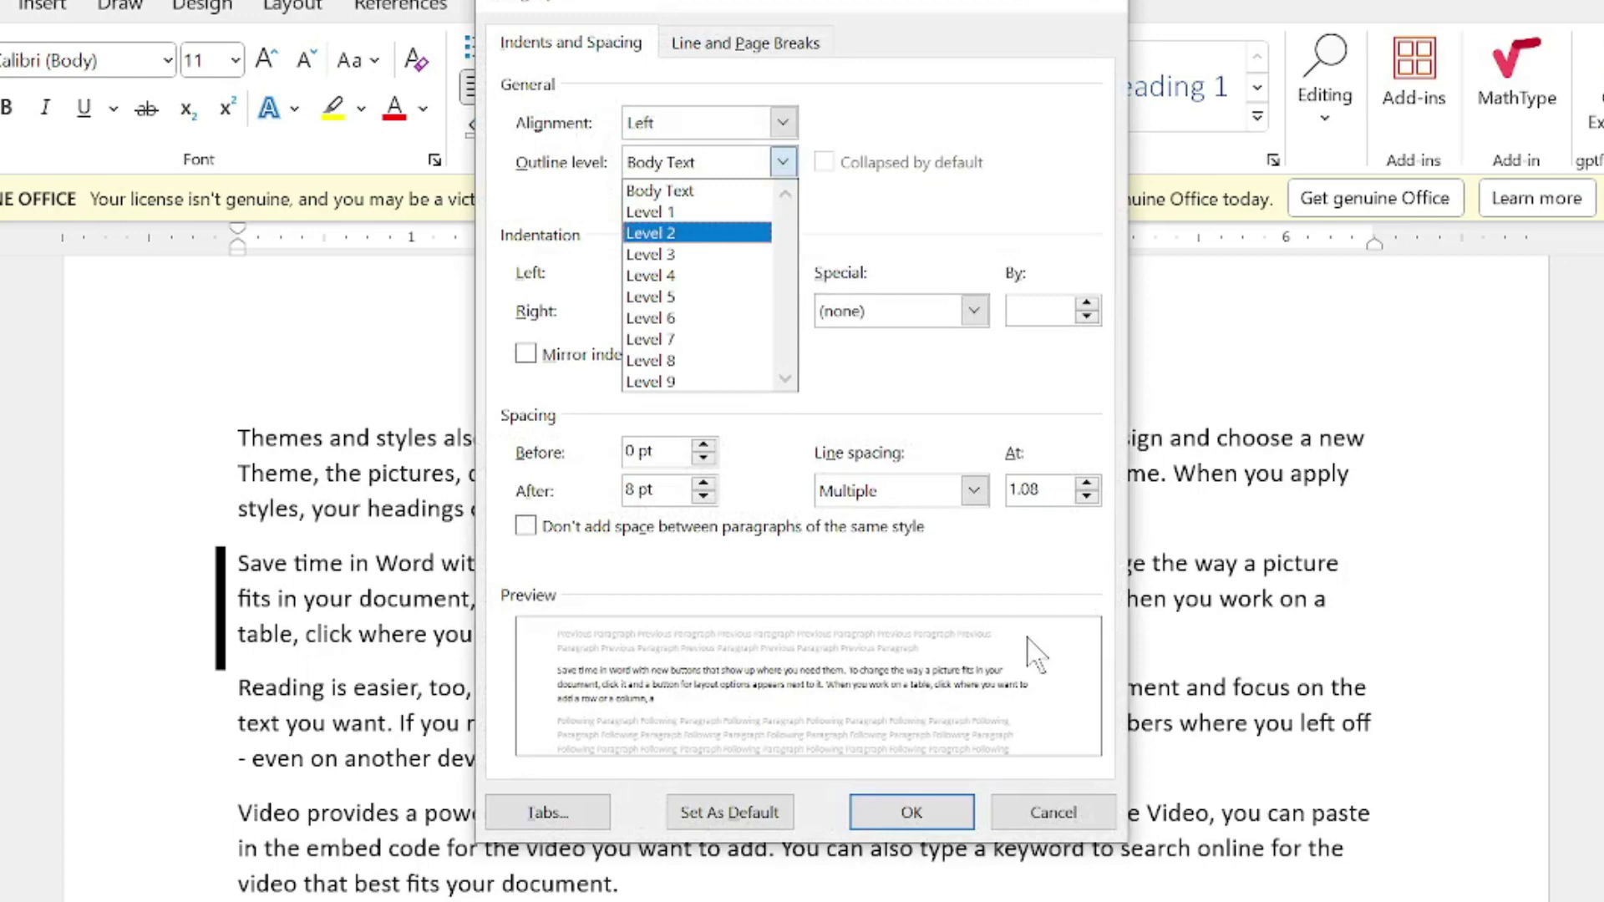
pyautogui.click(1010, 585)
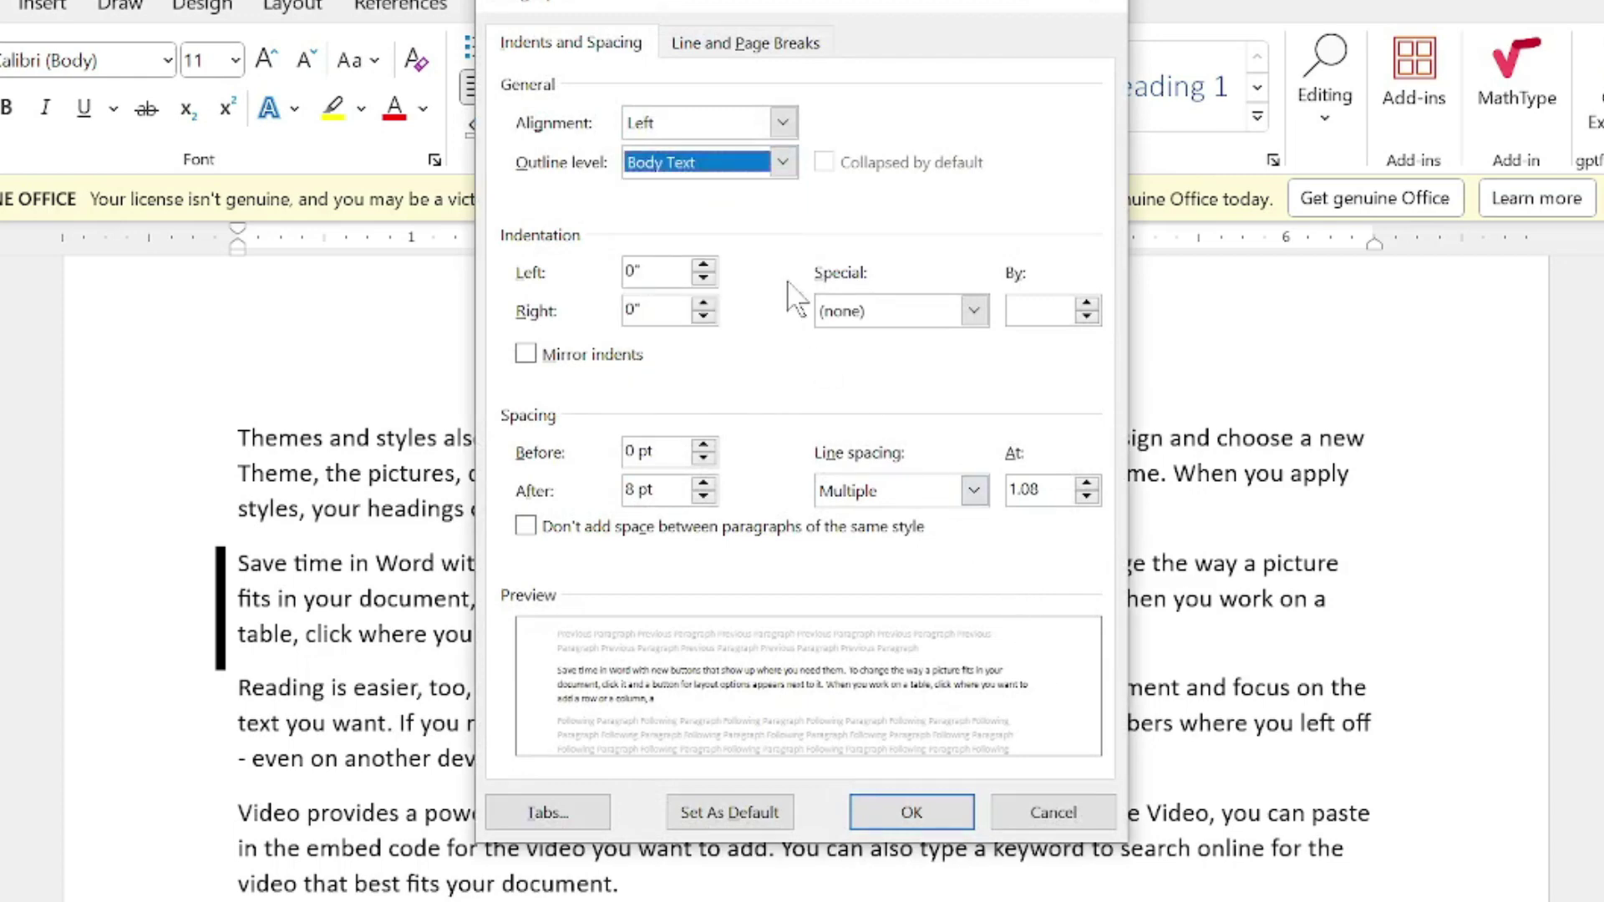
pyautogui.click(785, 123)
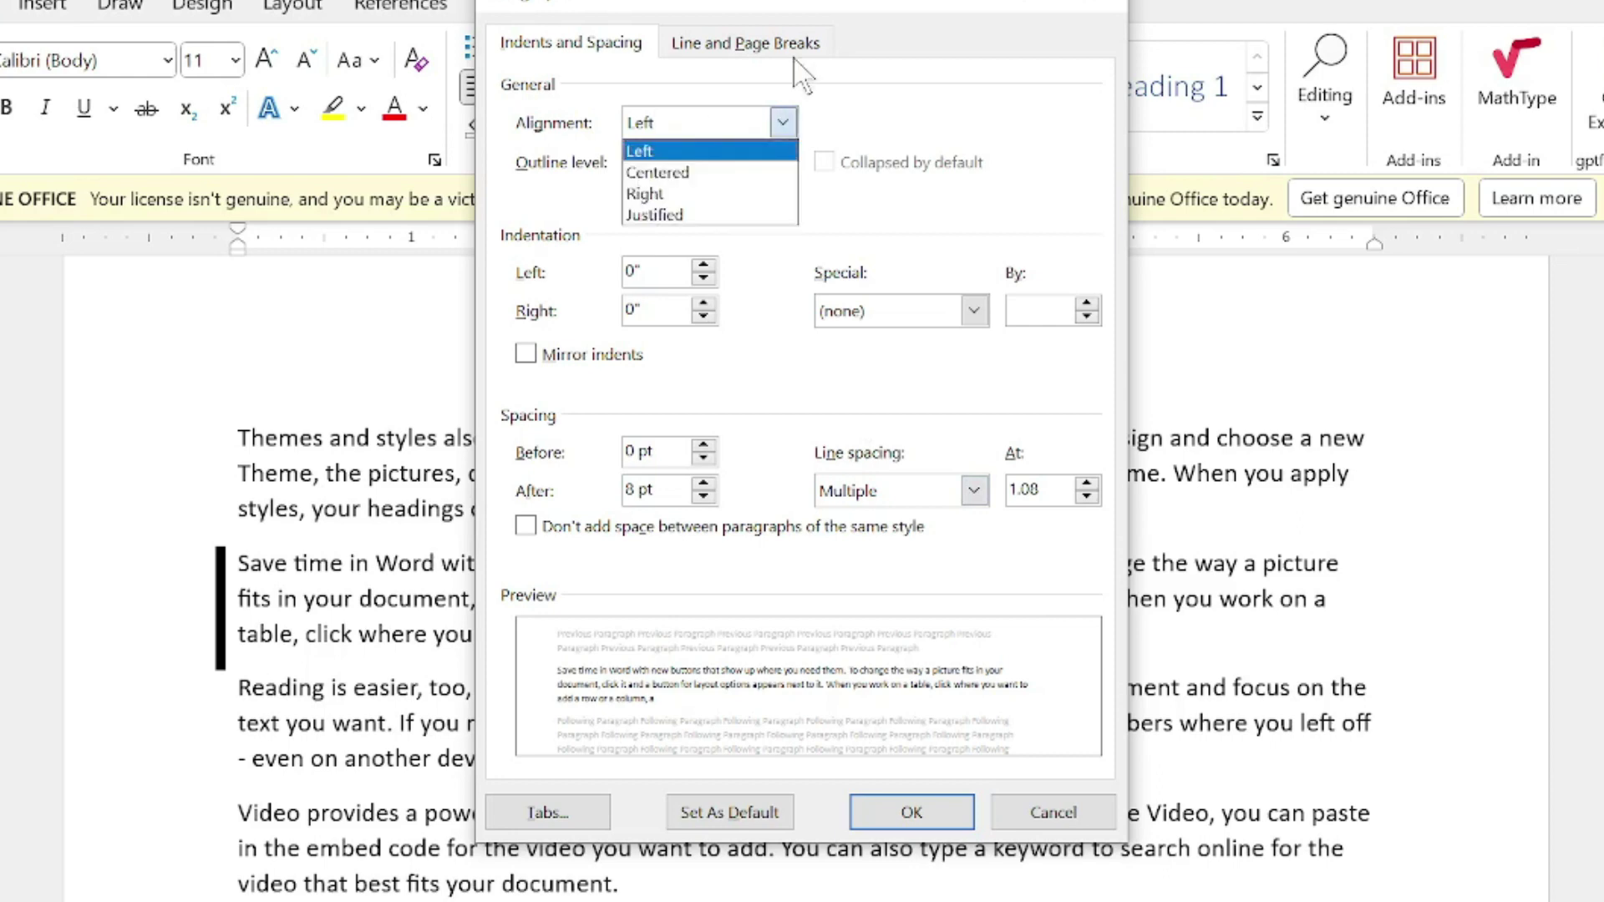
pyautogui.click(1077, 84)
pyautogui.moveTo(865, 3); pyautogui.dragTo(1283, 20)
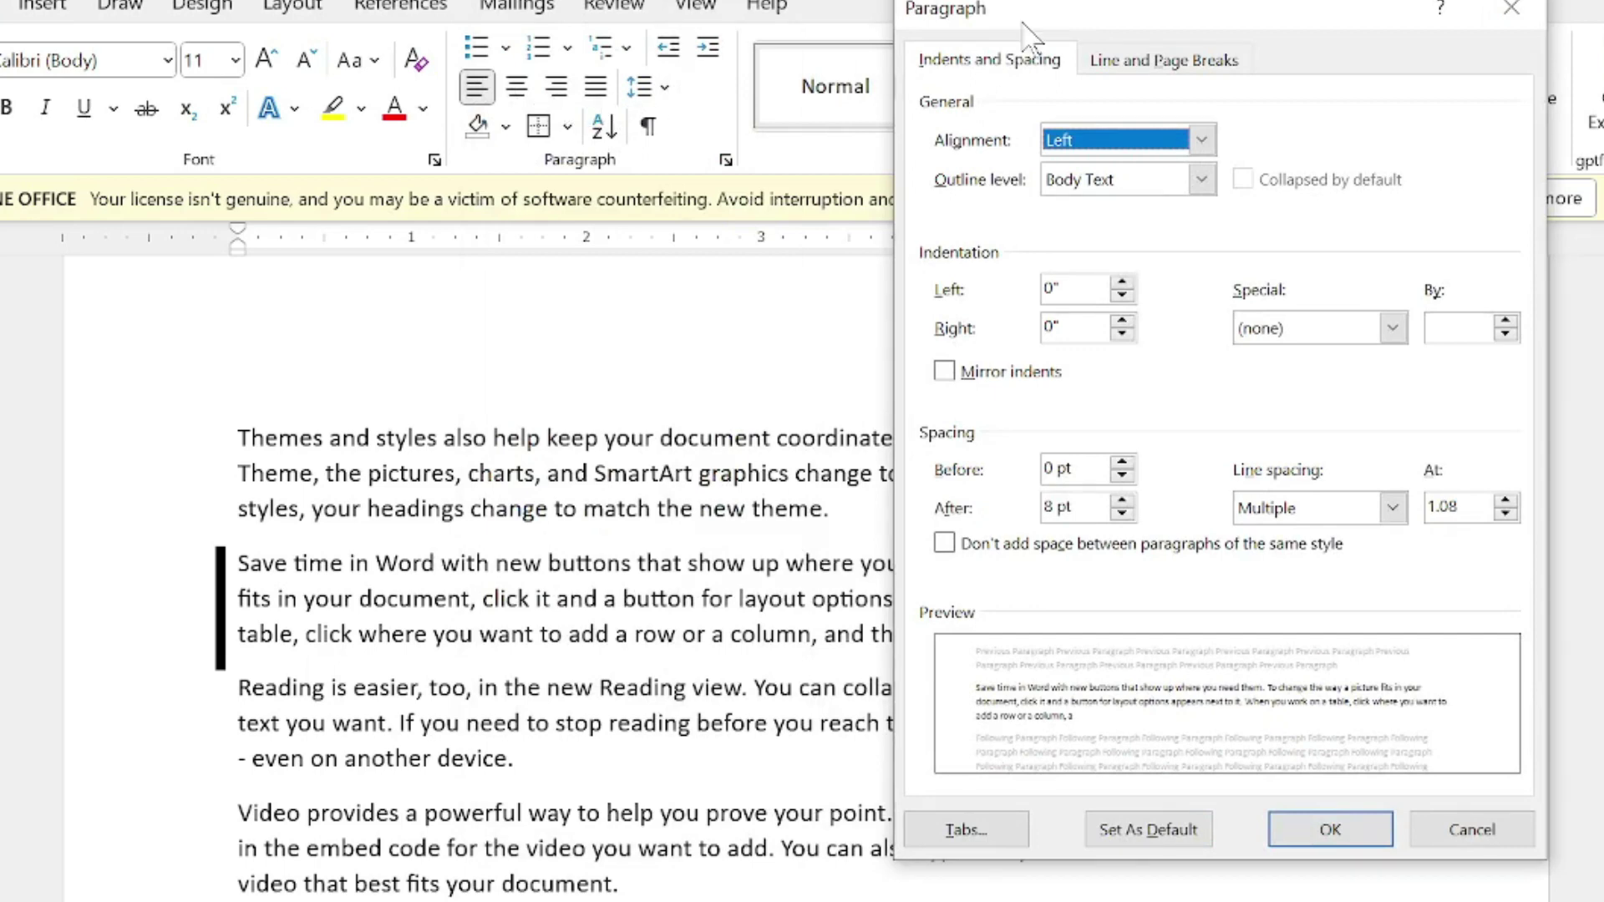
pyautogui.click(1201, 139)
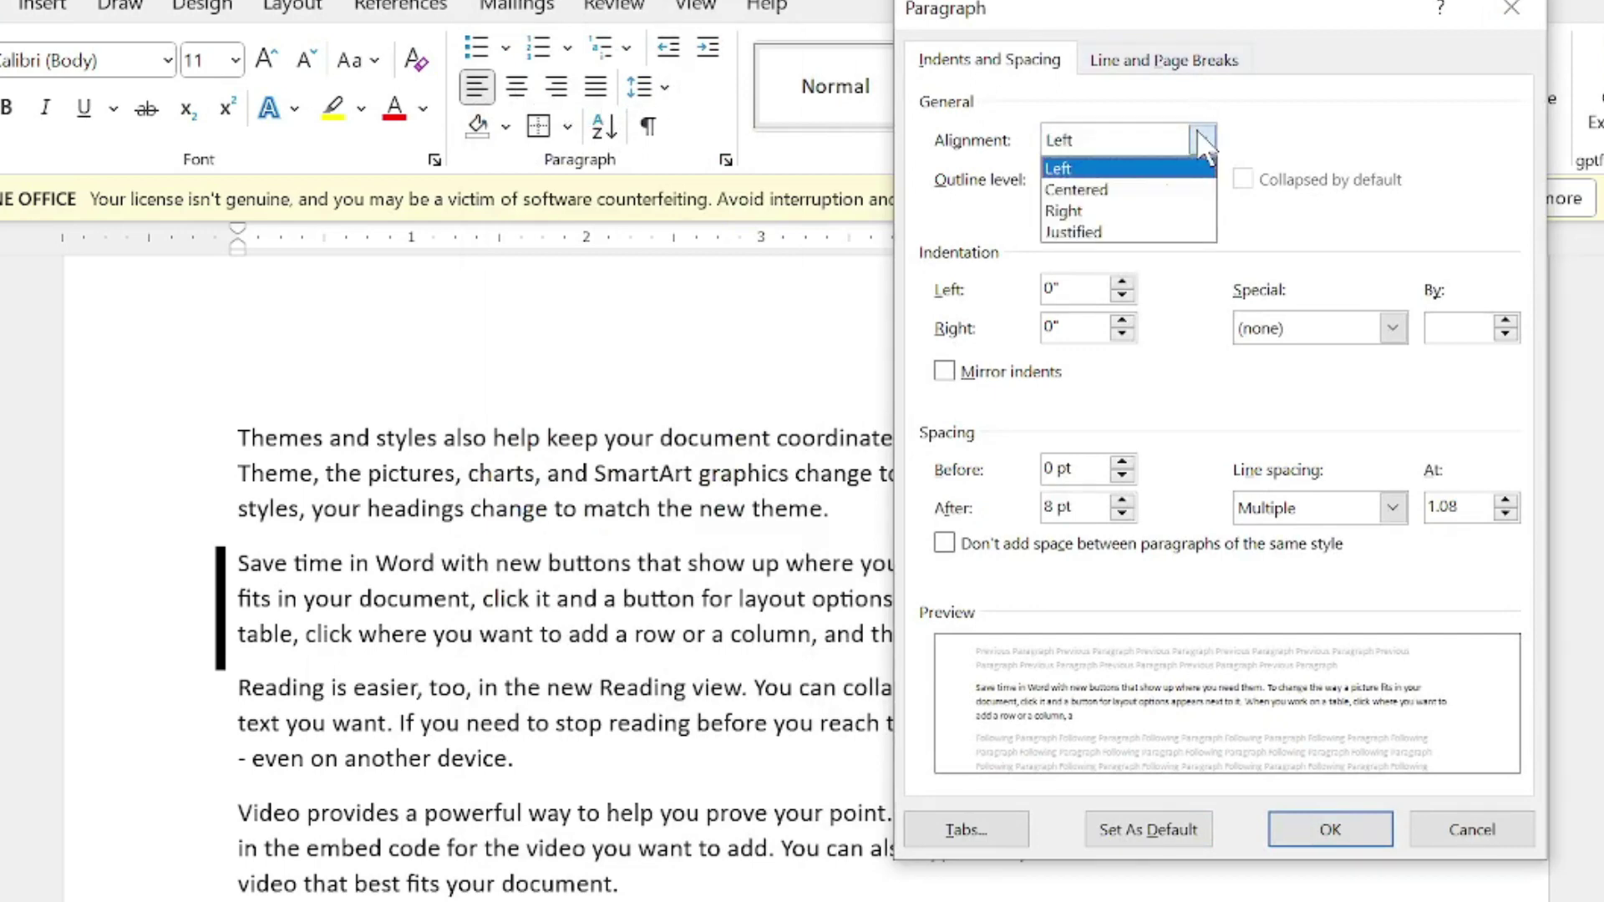
pyautogui.click(1118, 191)
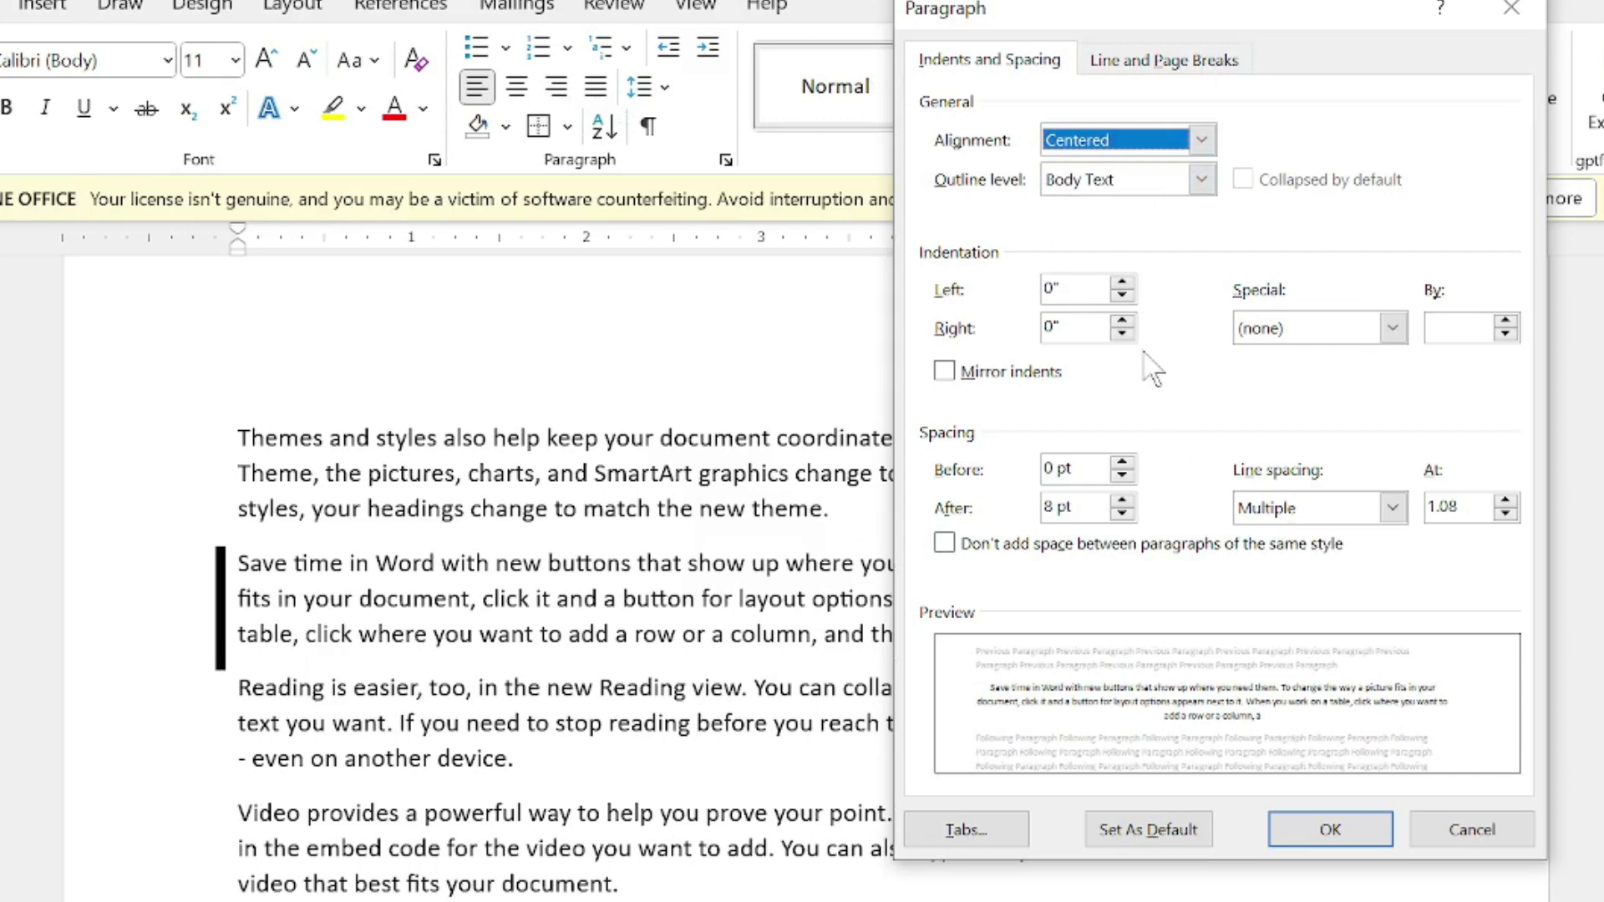
pyautogui.click(1202, 140)
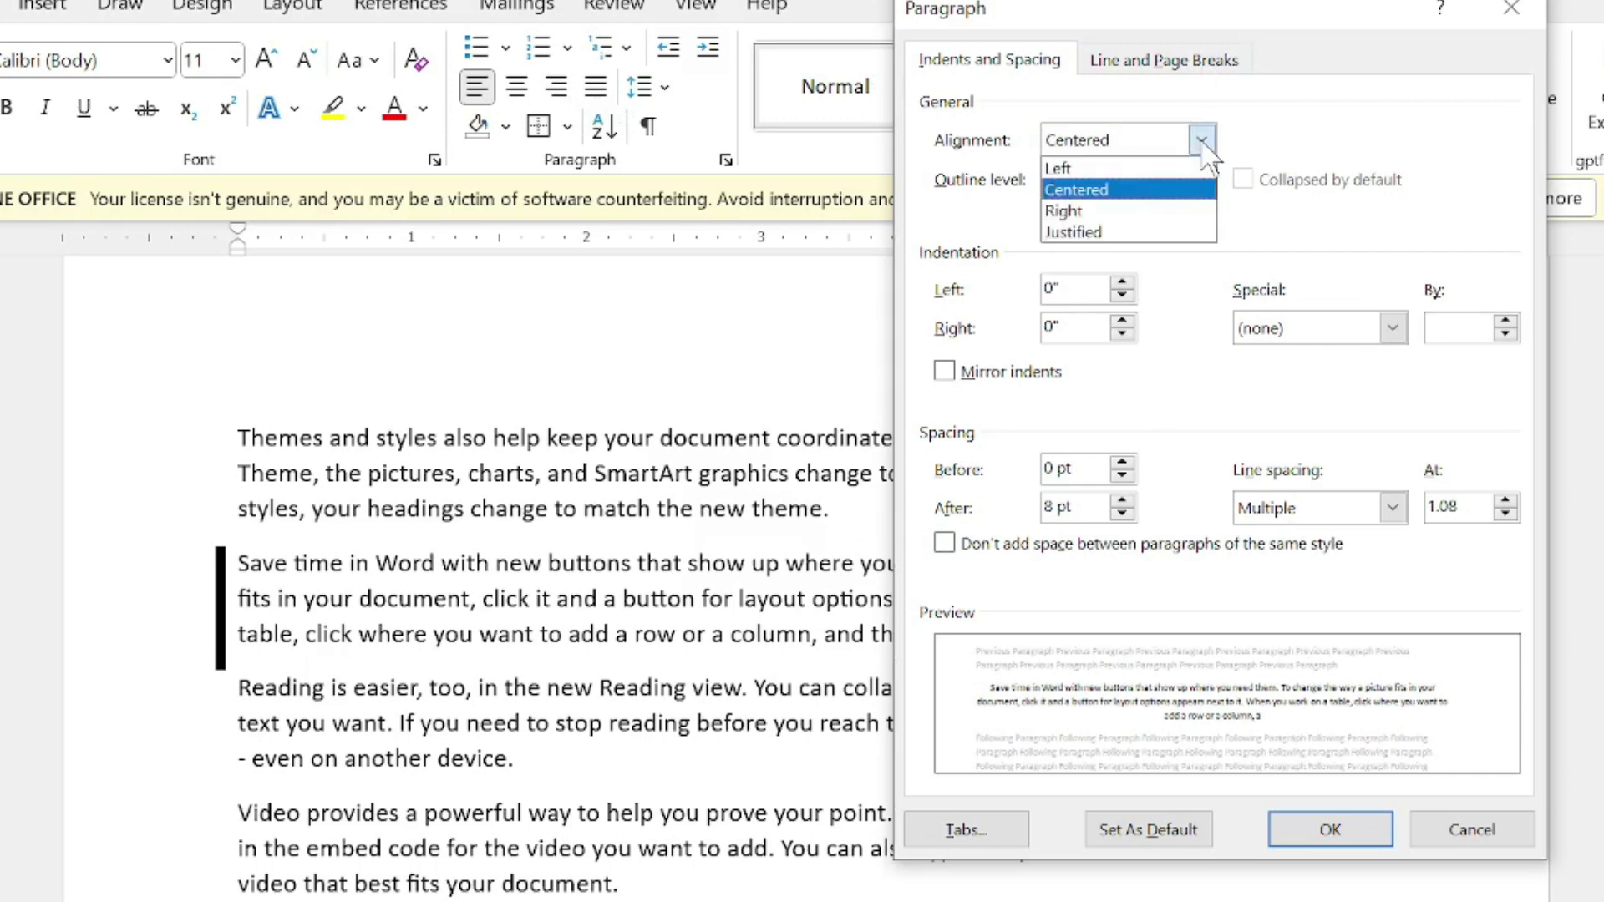
pyautogui.click(1163, 219)
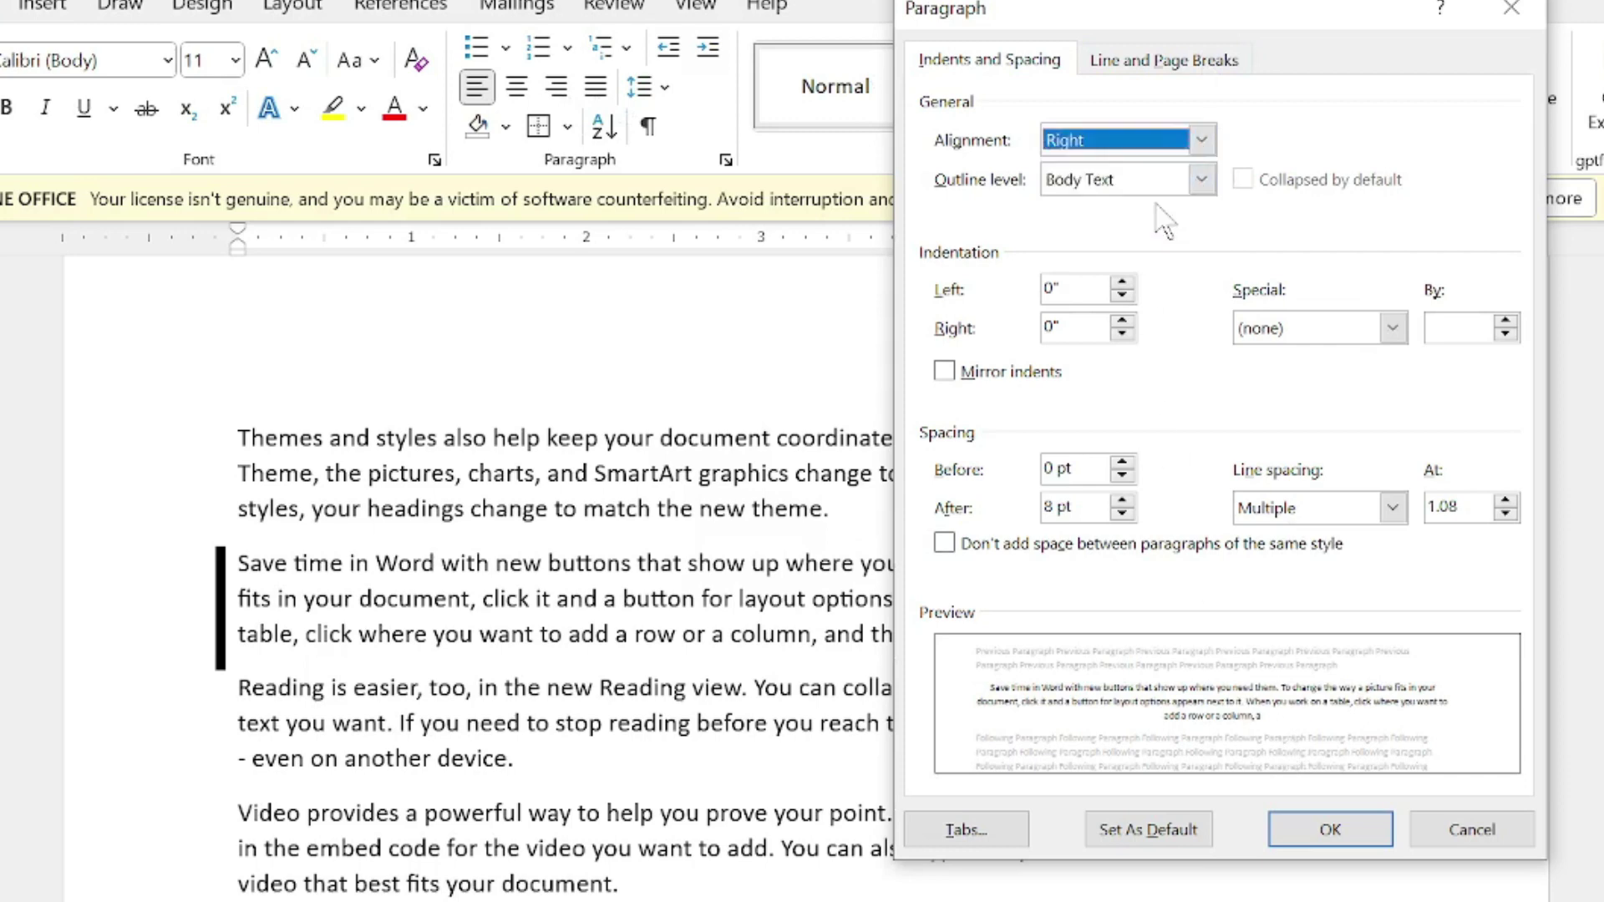
pyautogui.click(1203, 180)
pyautogui.click(1203, 179)
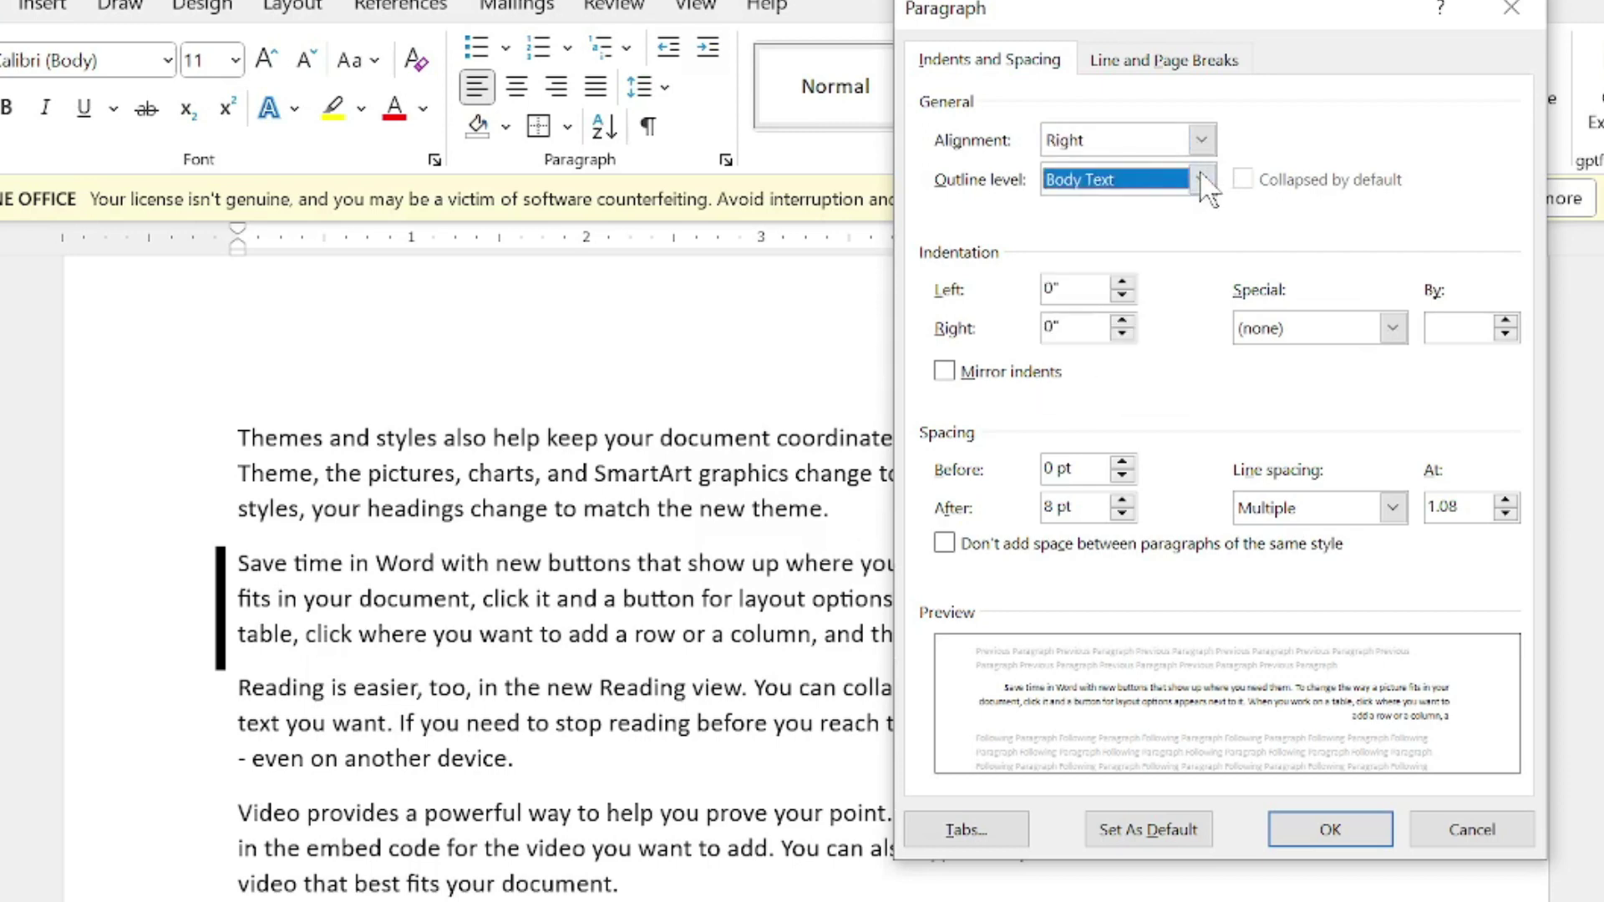
pyautogui.click(1472, 830)
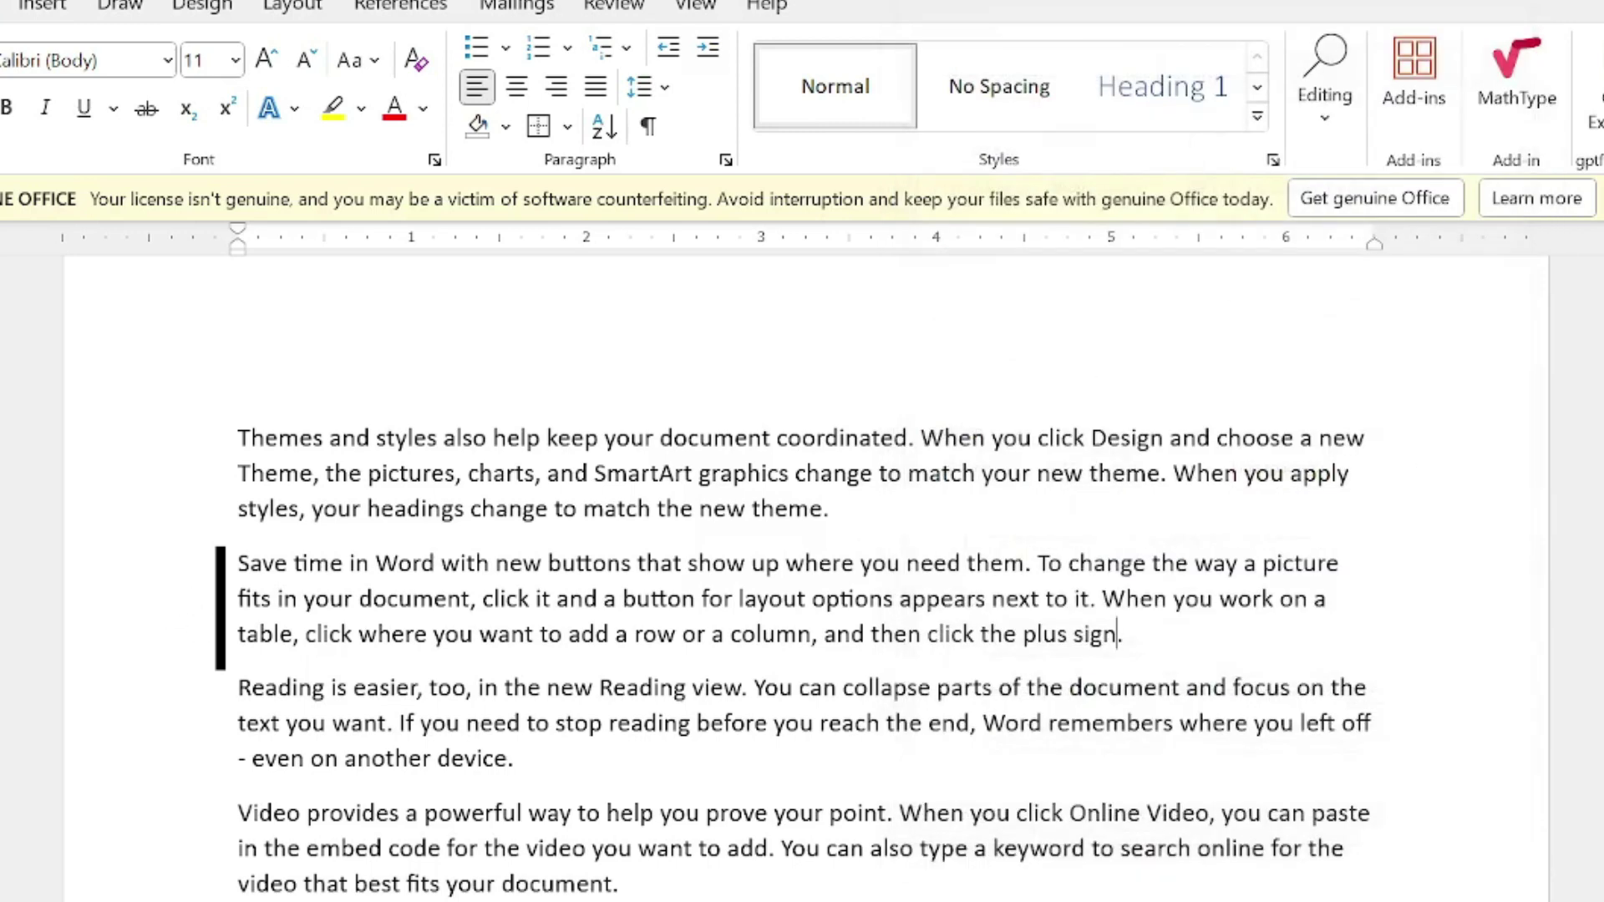
# - Press Backspace once, then open the Paragraph settings and cancel without changes
pyautogui.press('BackSpace')
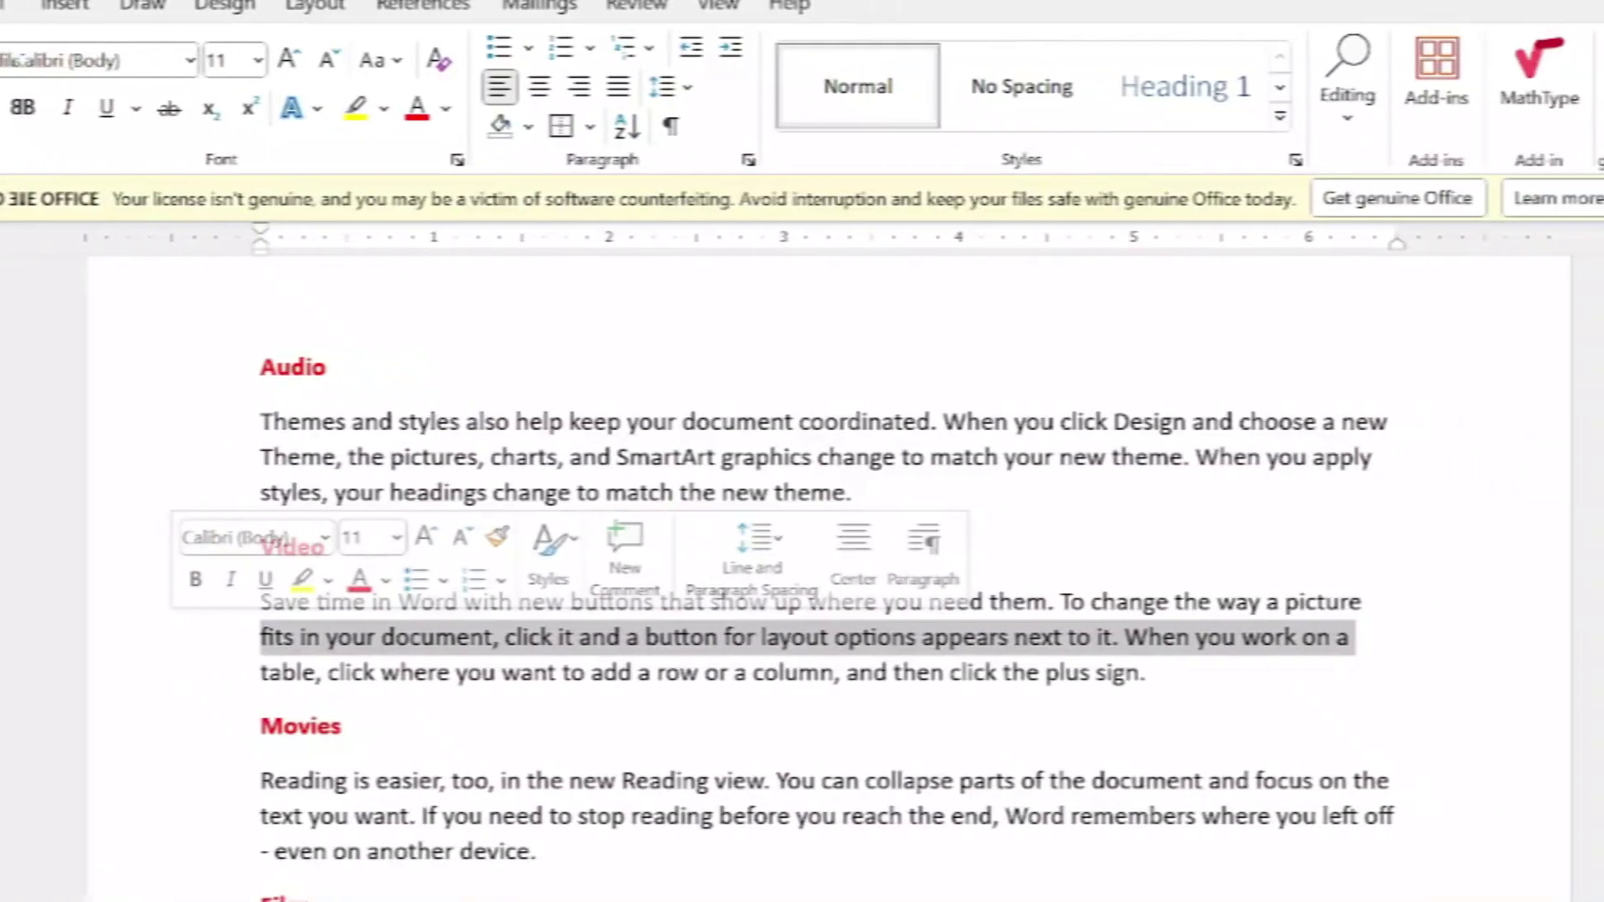
pyautogui.scroll(-3, 802, 576)
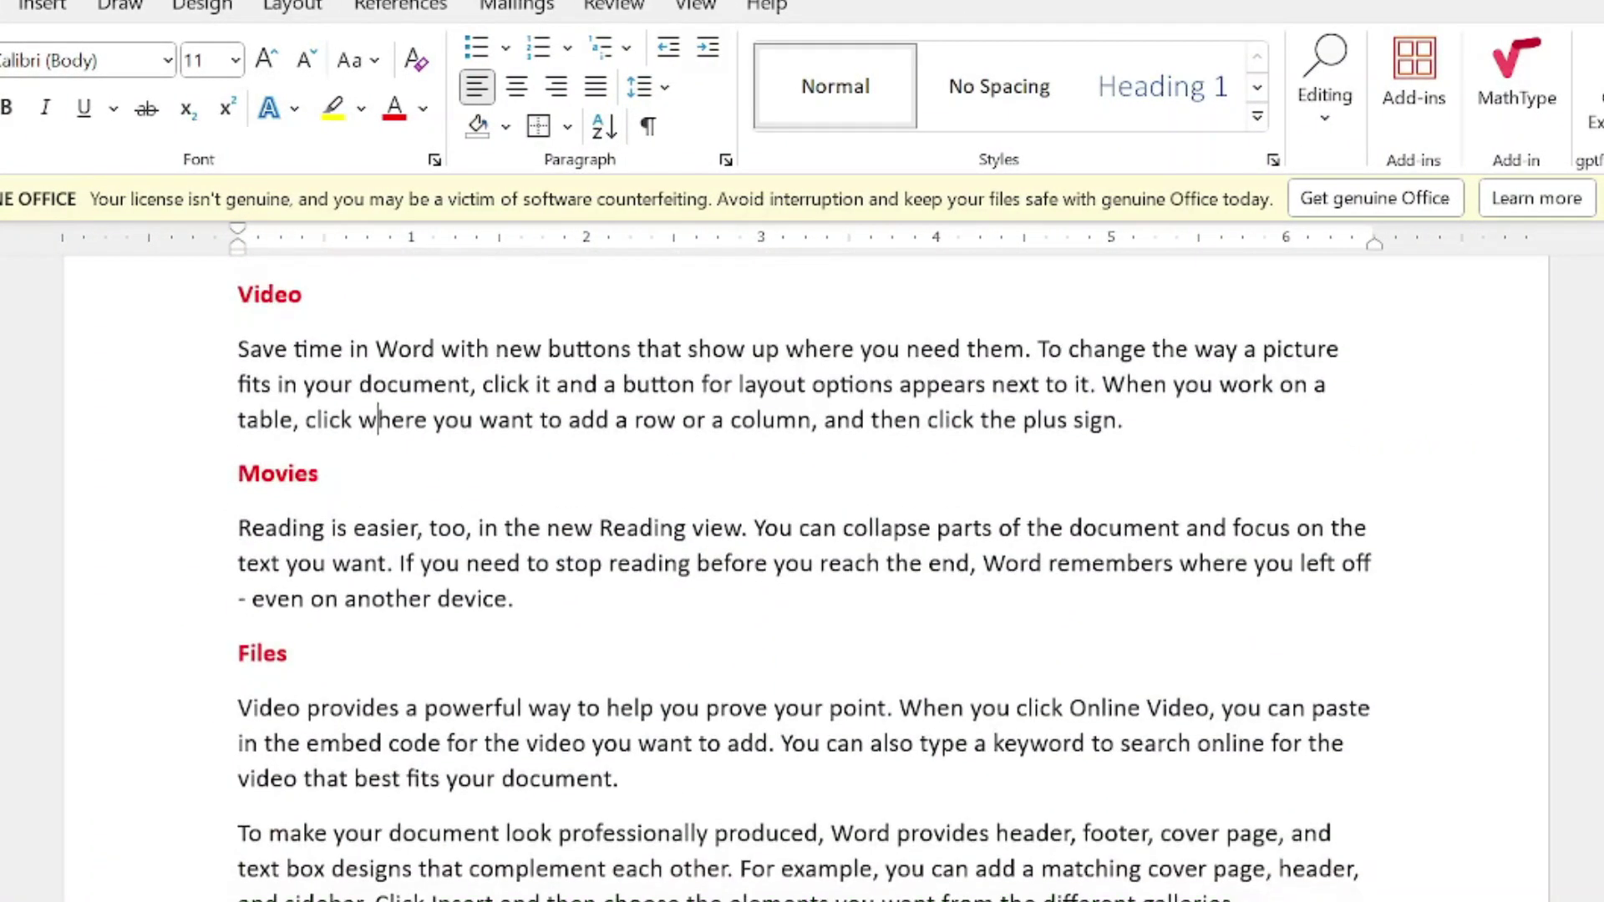
pyautogui.scroll(3, 802, 577)
pyautogui.scroll(-1, 802, 576)
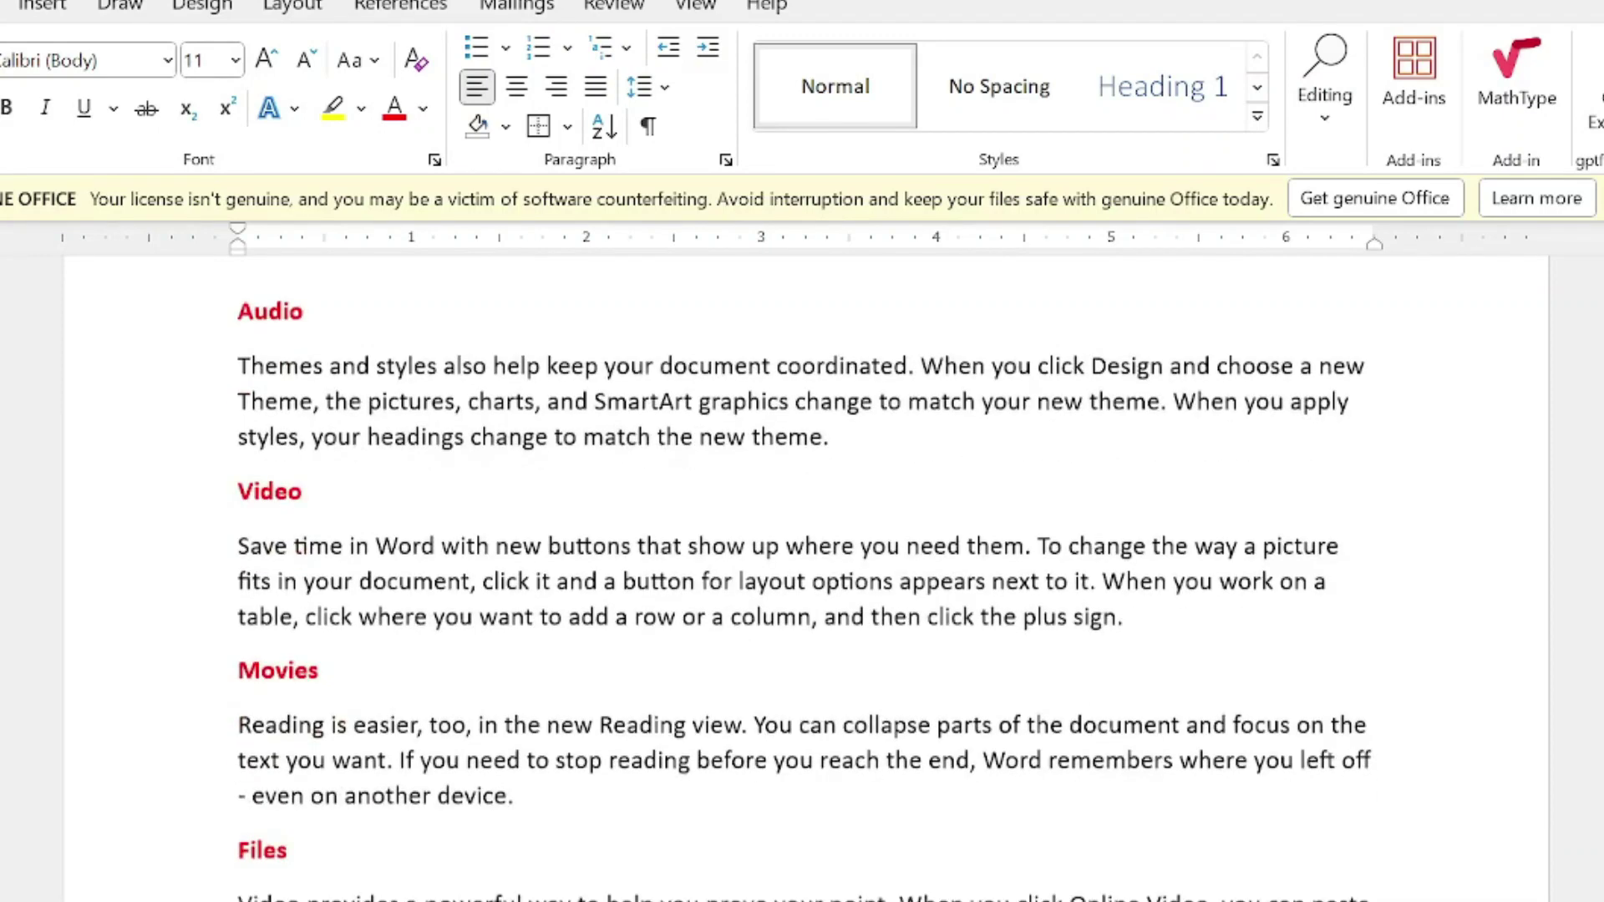
pyautogui.scroll(1, 802, 577)
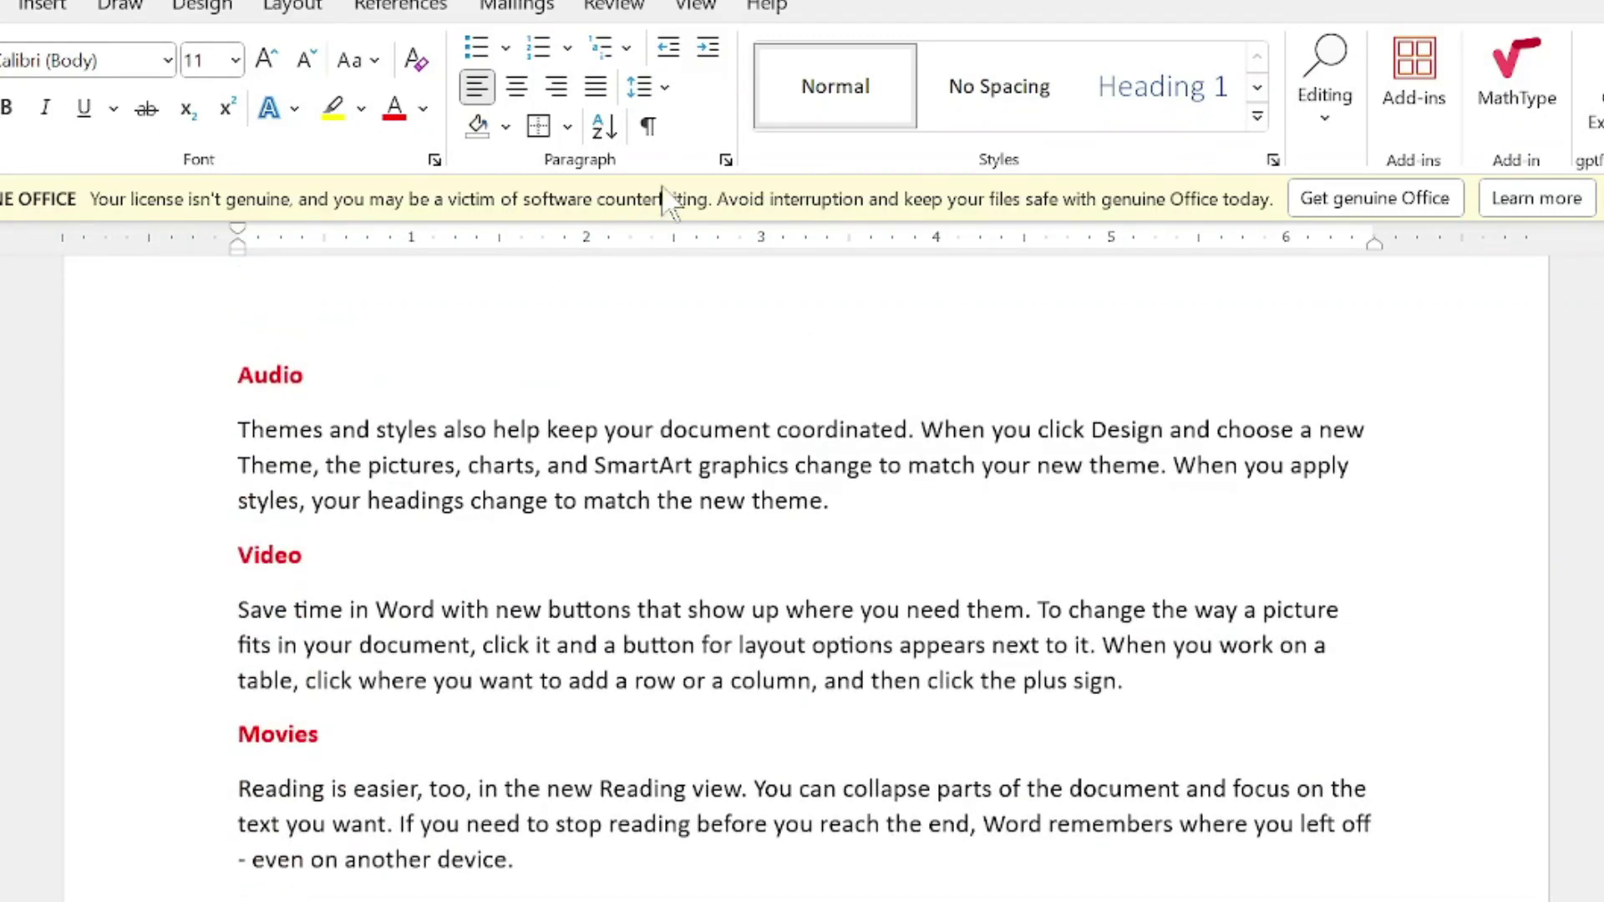
pyautogui.click(725, 160)
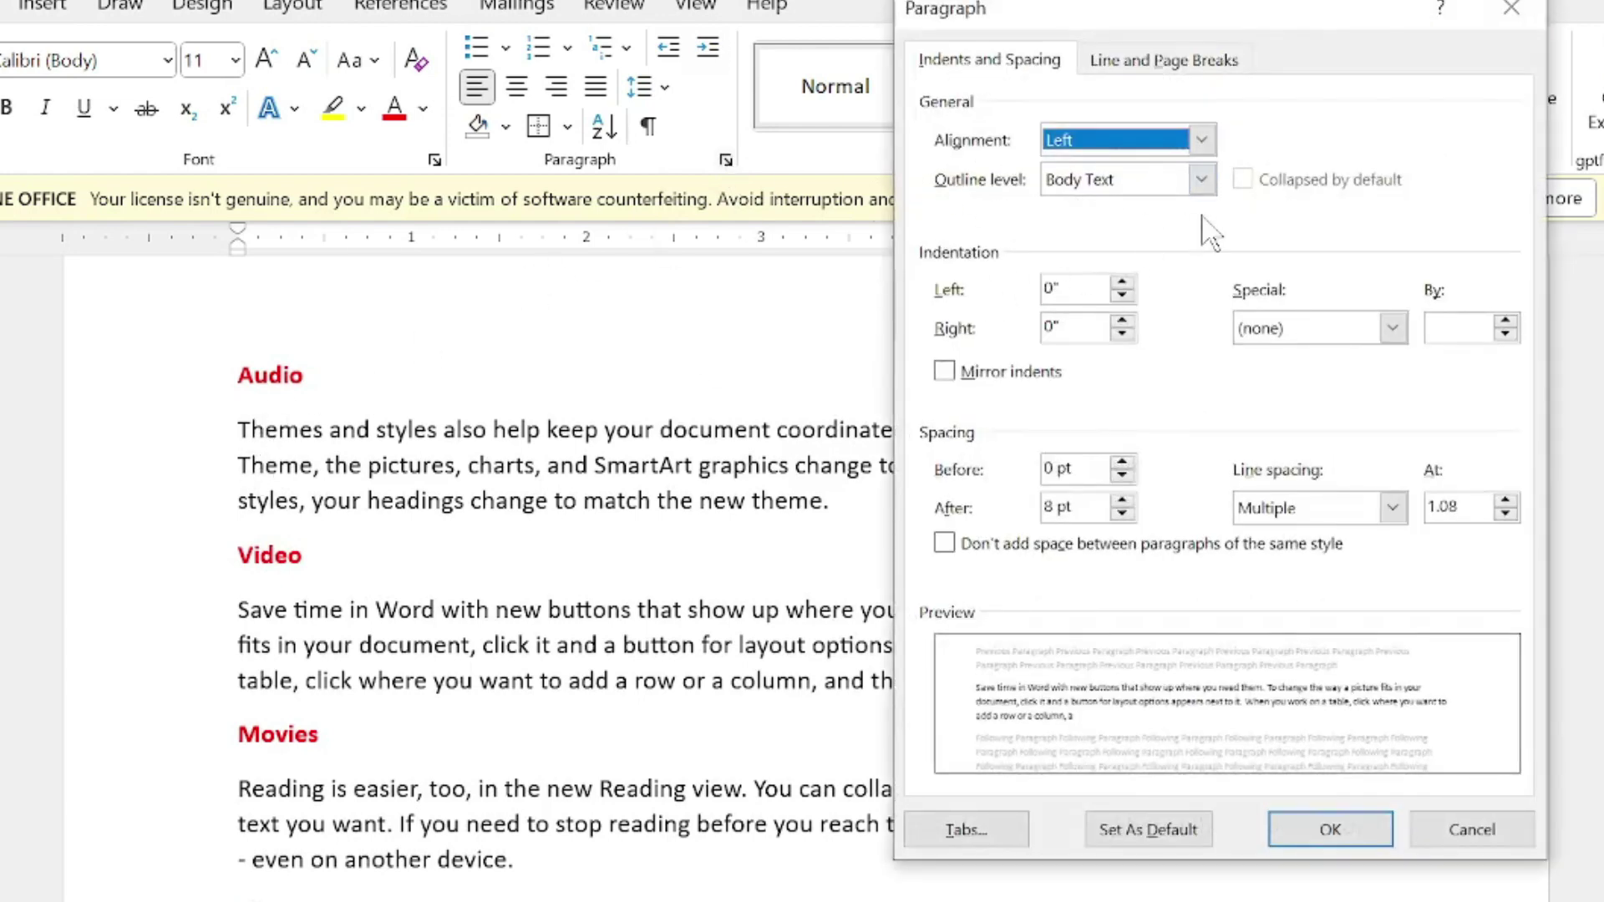
pyautogui.click(1466, 830)
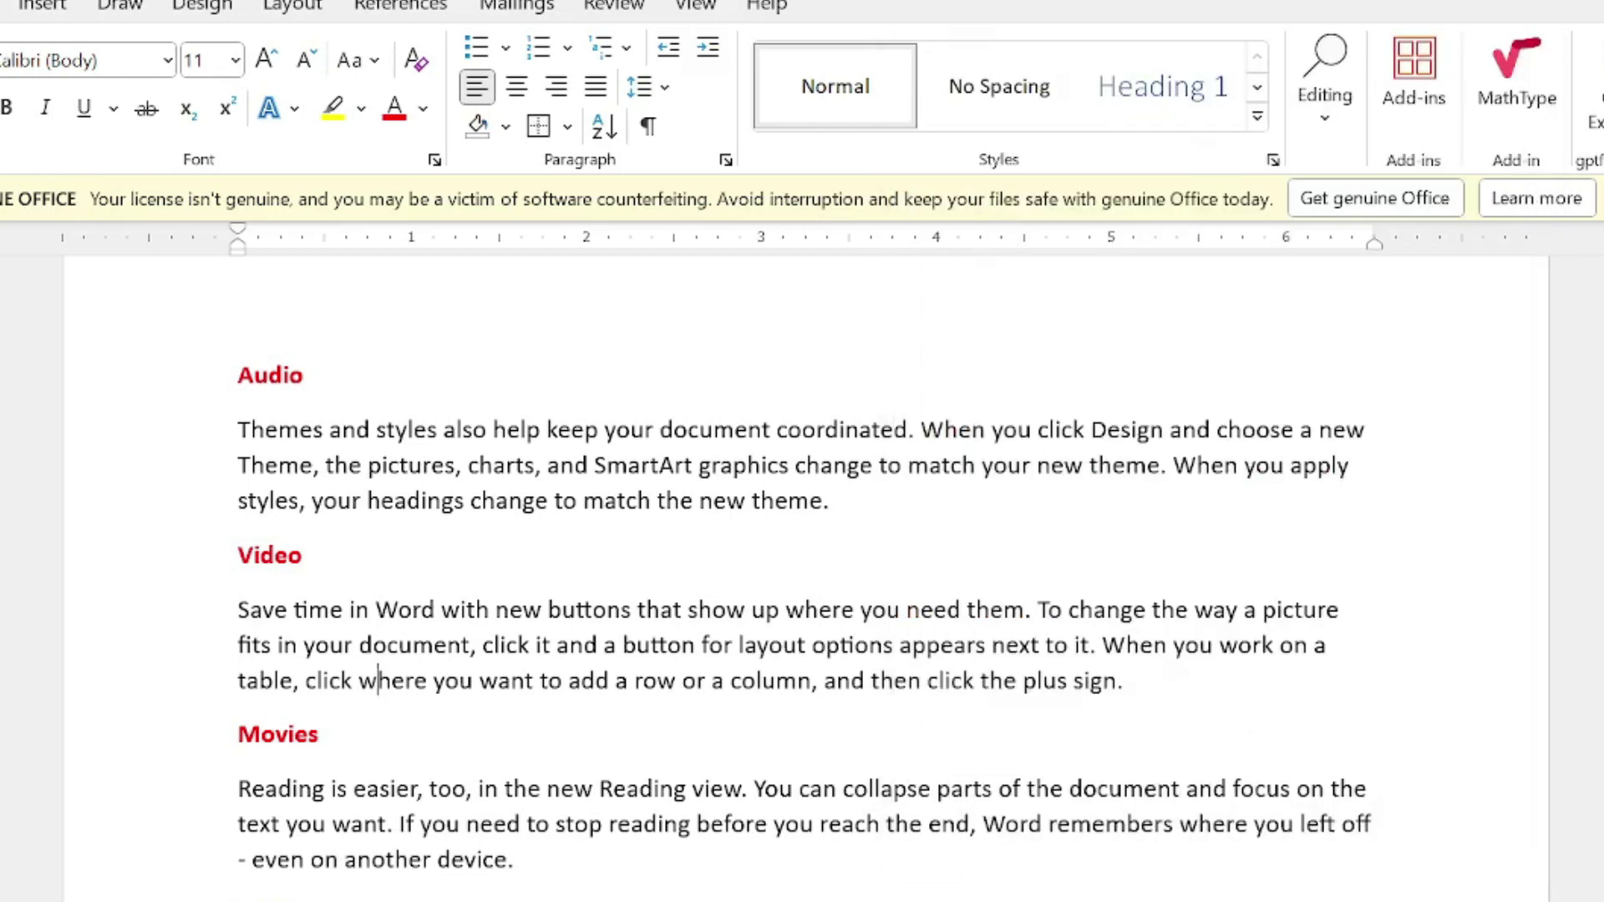
# - Select the entire red Audio heading
pyautogui.doubleClick(269, 375)
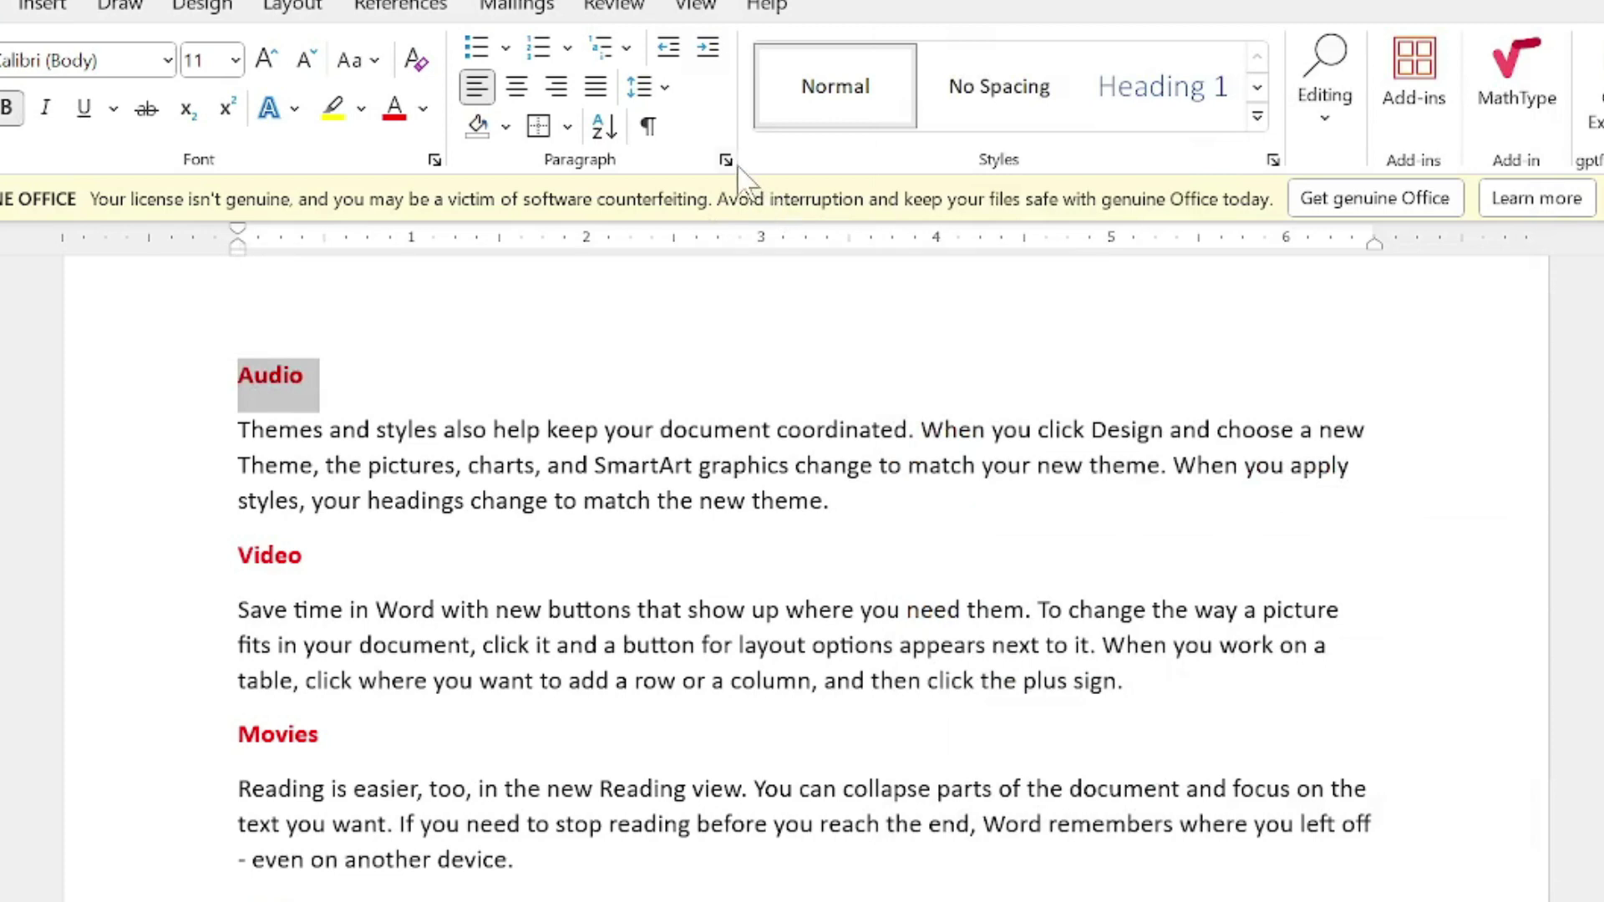
pyautogui.click(383, 387)
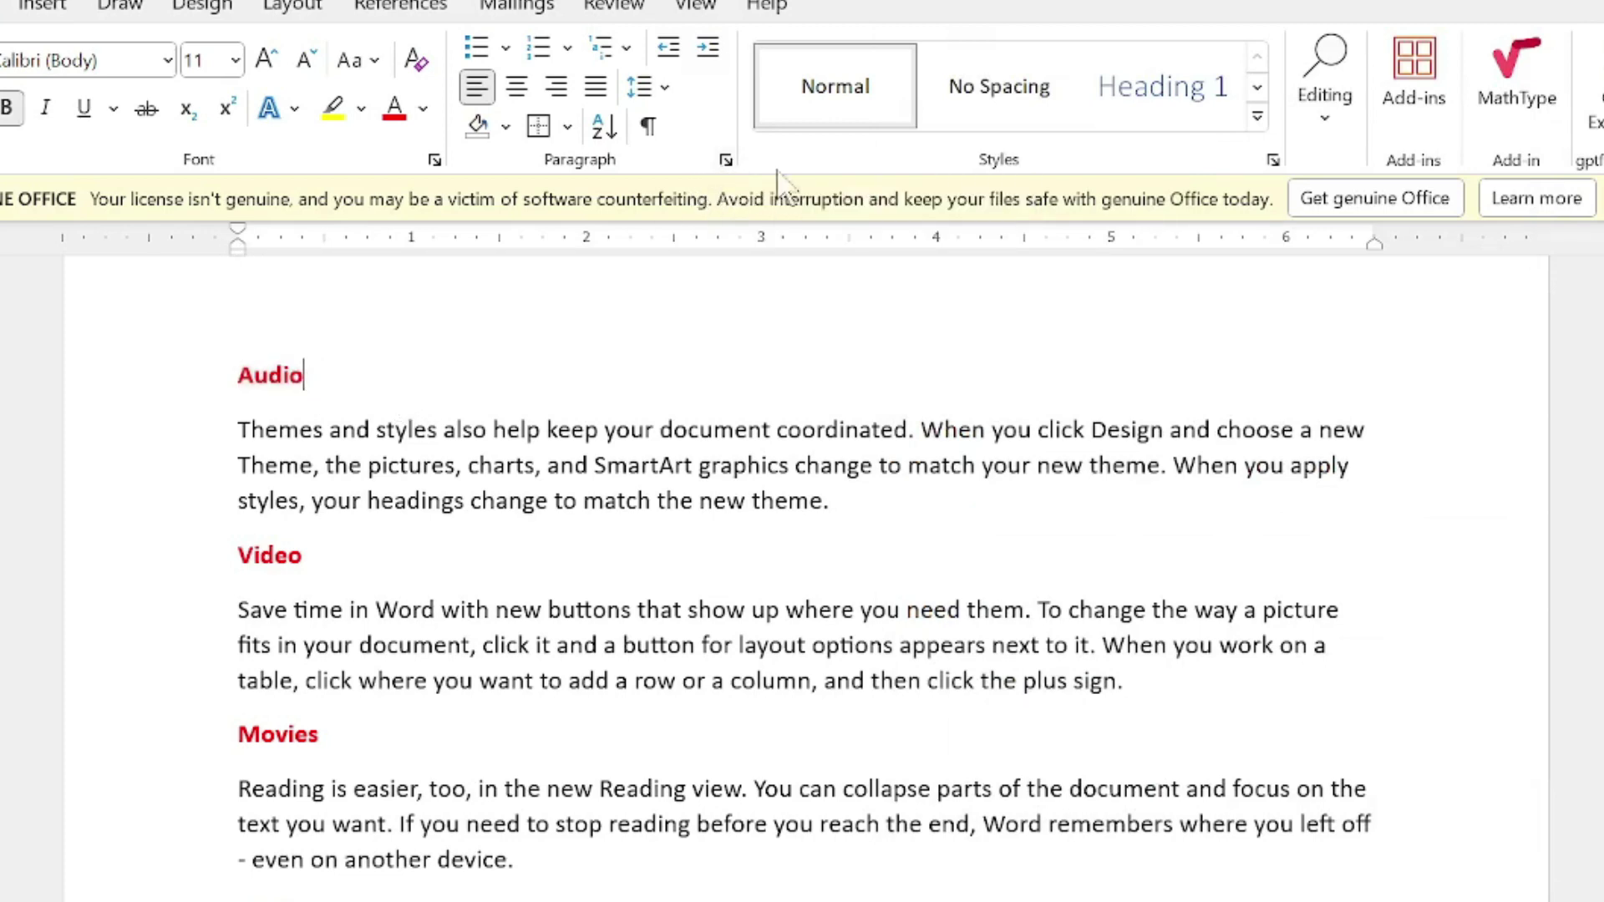
pyautogui.hotkey('shift', 'Left')
pyautogui.hotkey('shift', 'Left')
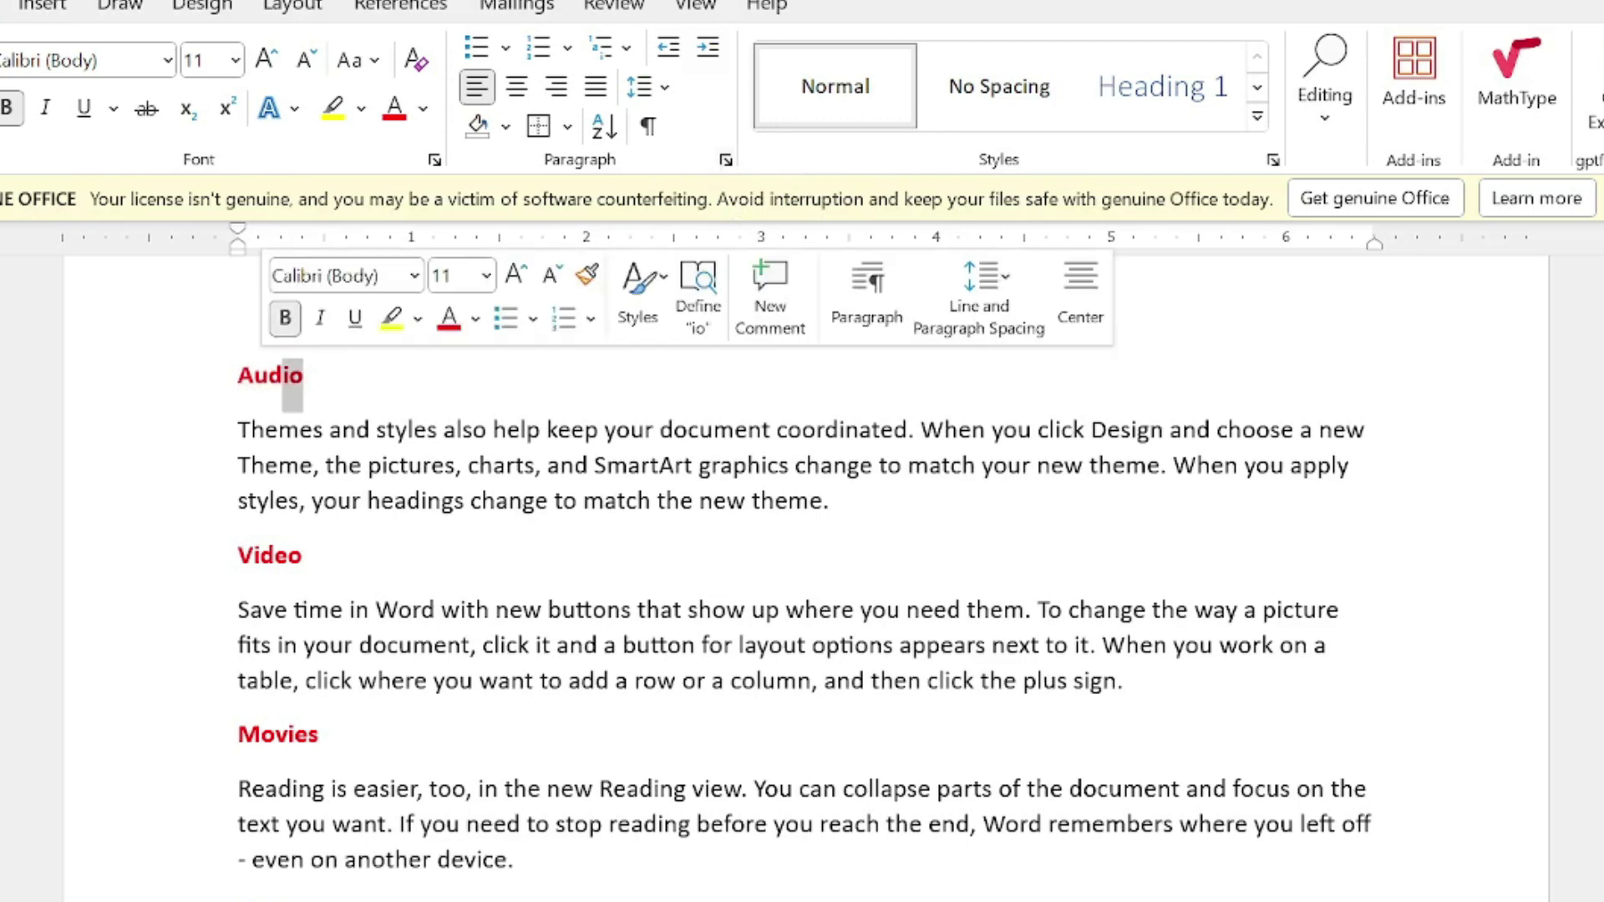
pyautogui.doubleClick(259, 367)
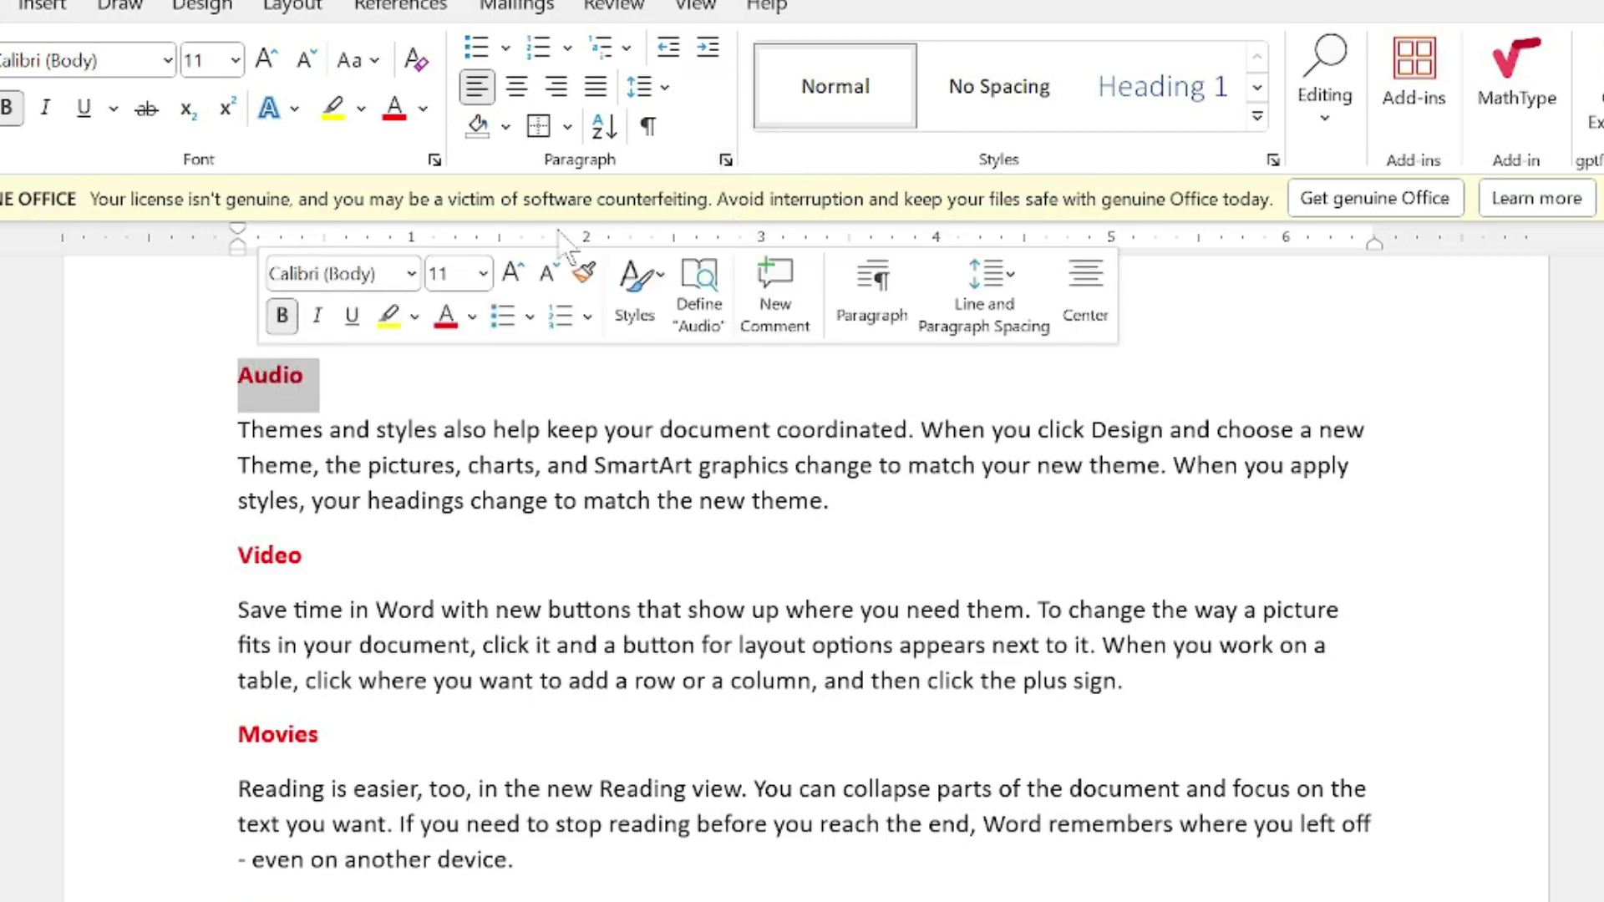
# - Set the red Audio heading's outline level to Level 1 in the Paragraph dialog
pyautogui.click(725, 161)
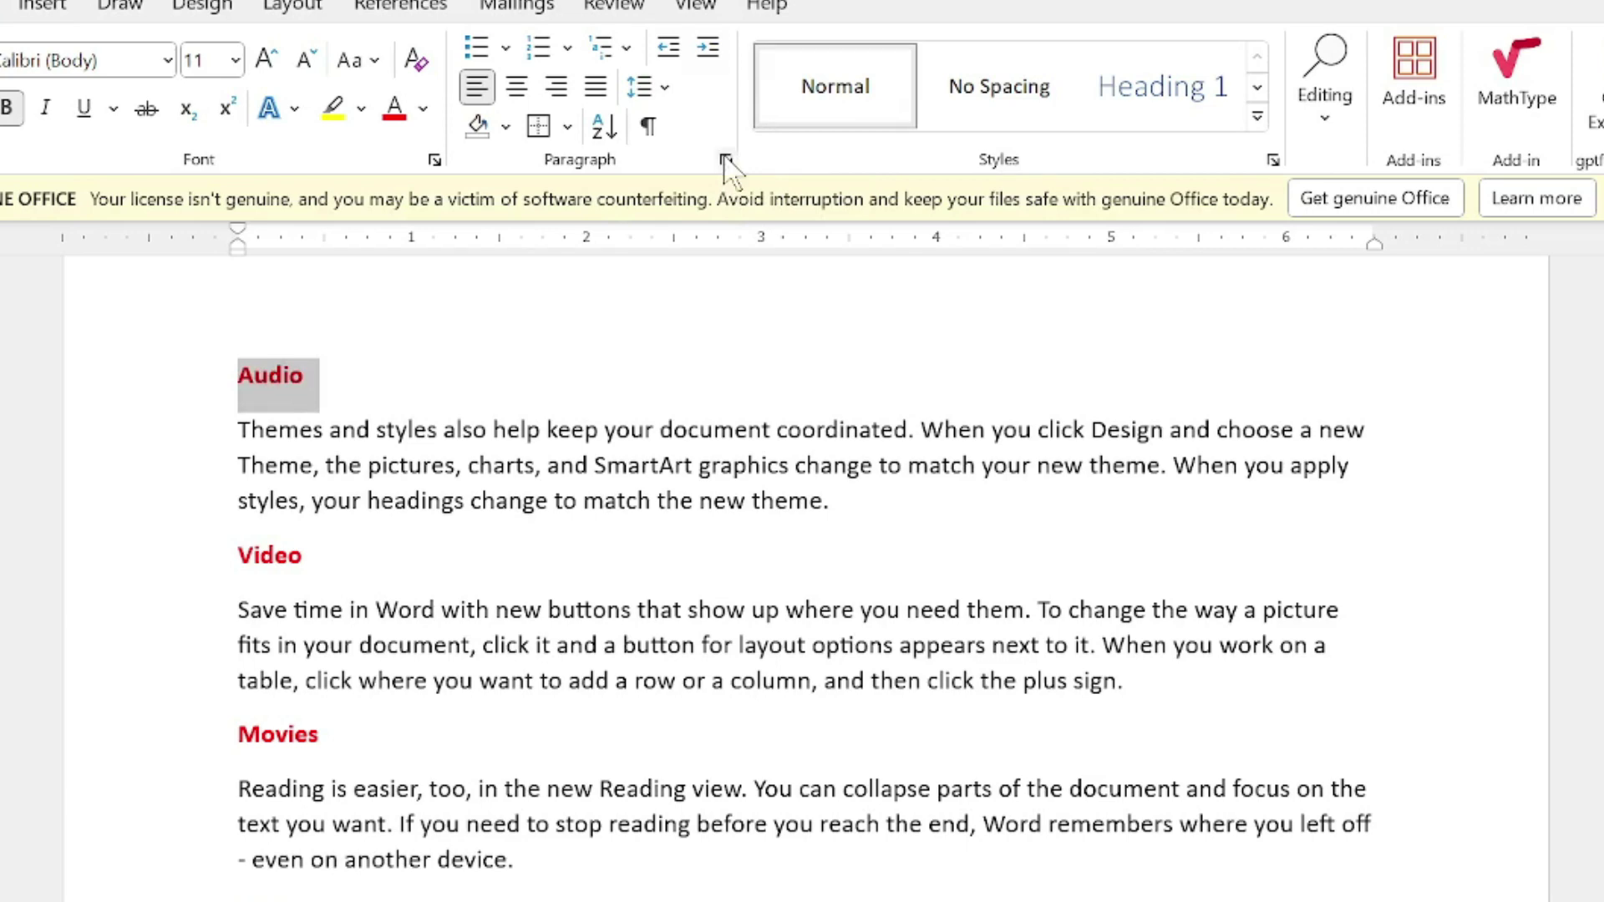
pyautogui.click(1201, 179)
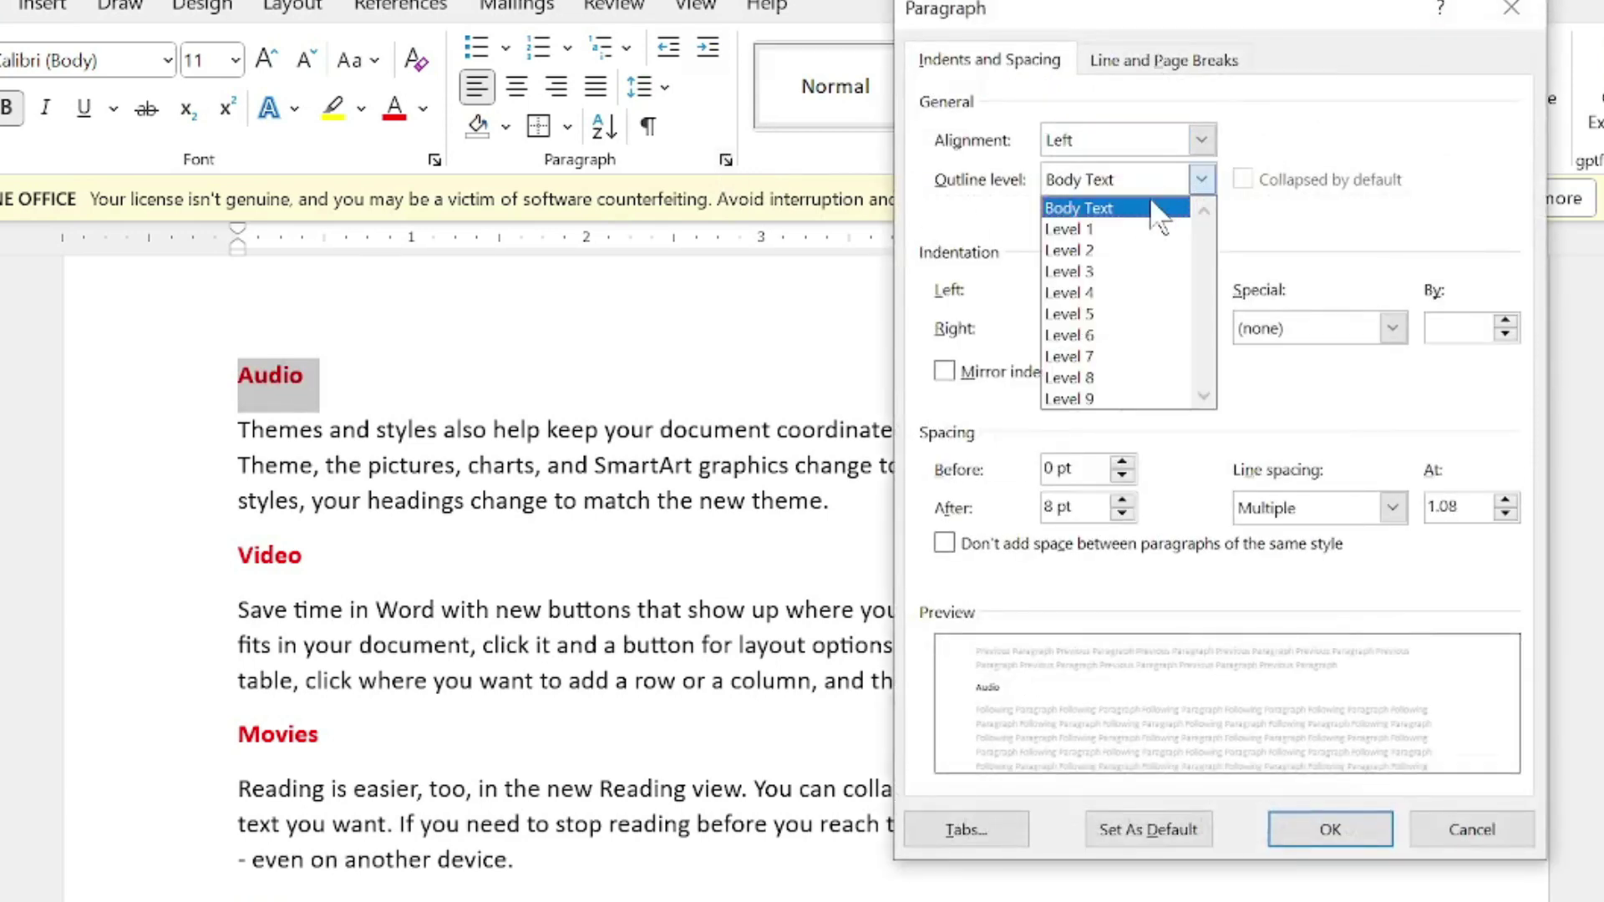
pyautogui.click(1153, 229)
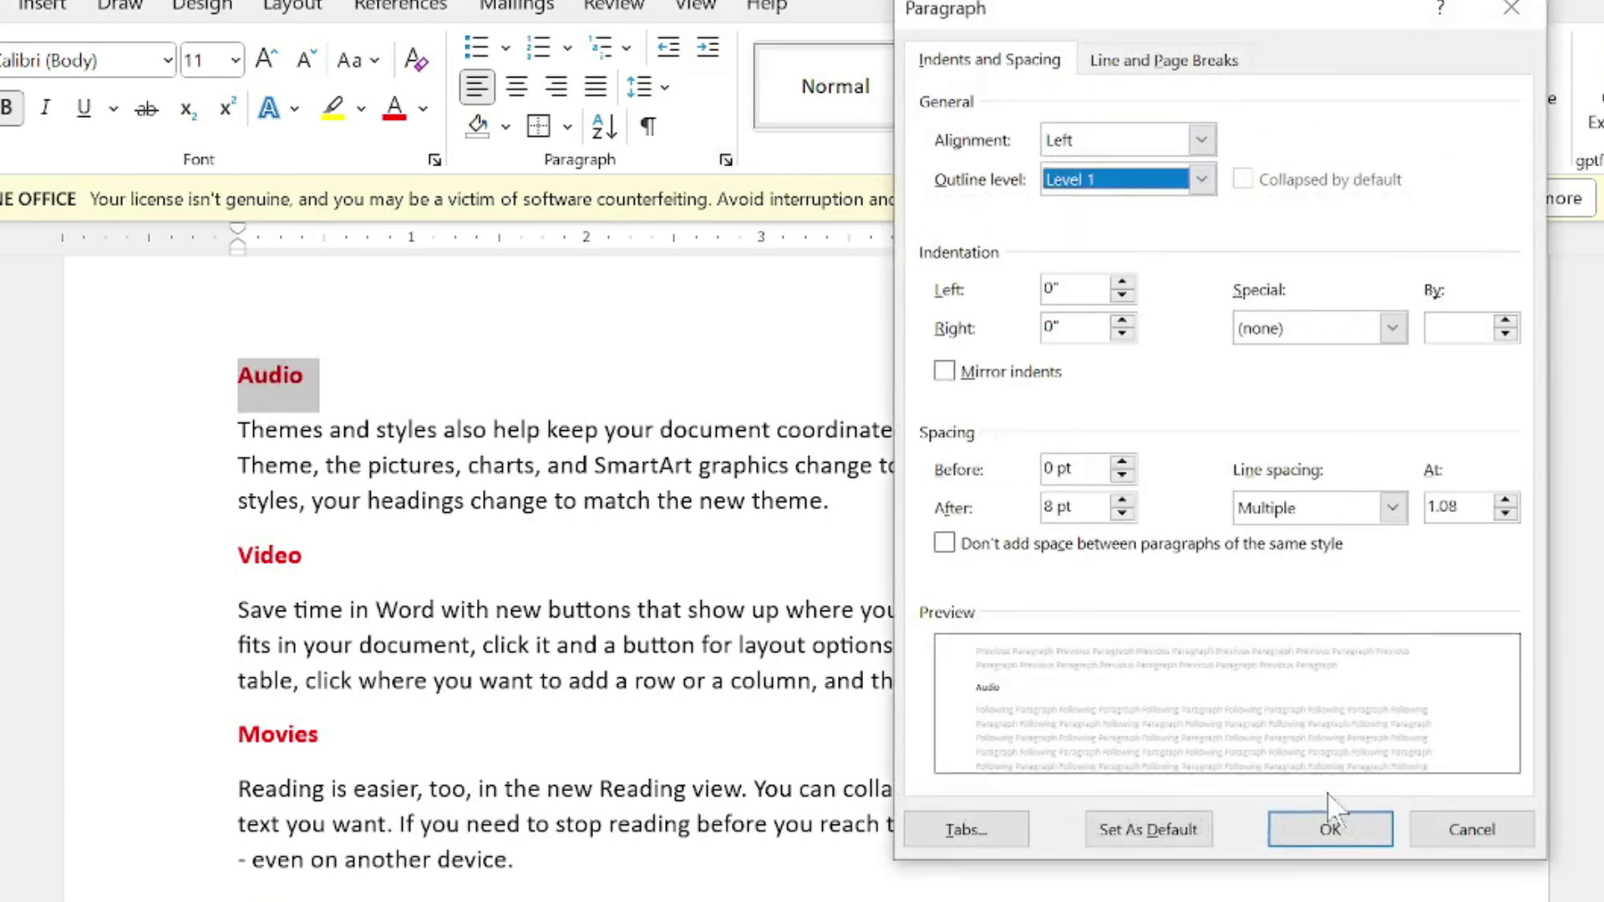
pyautogui.click(1328, 827)
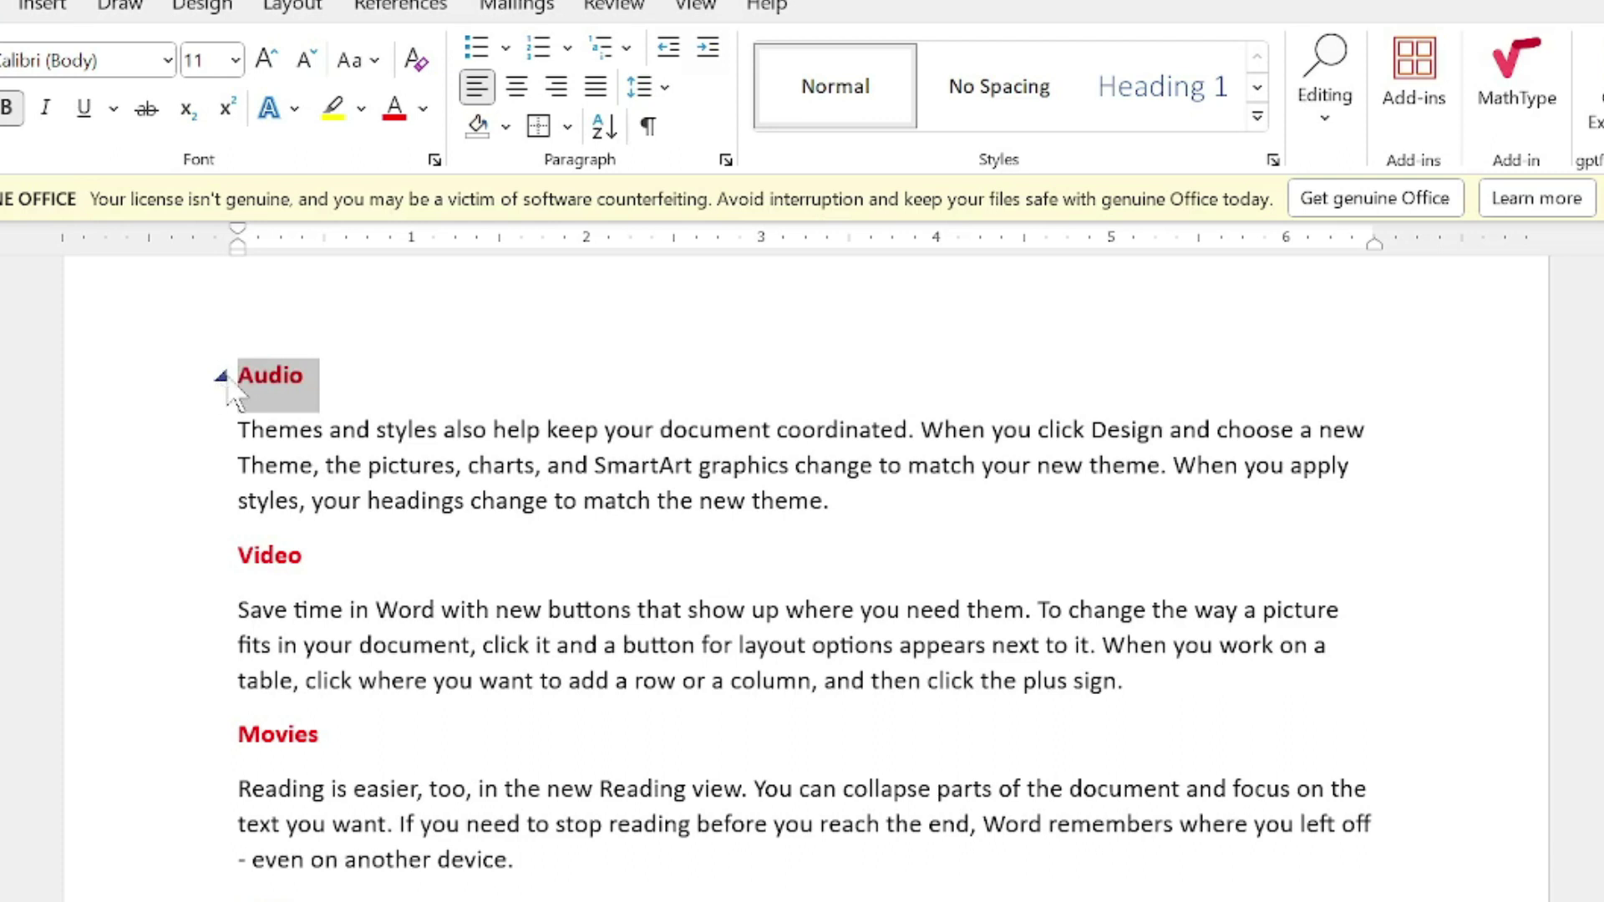
pyautogui.click(221, 378)
pyautogui.click(221, 377)
pyautogui.click(222, 378)
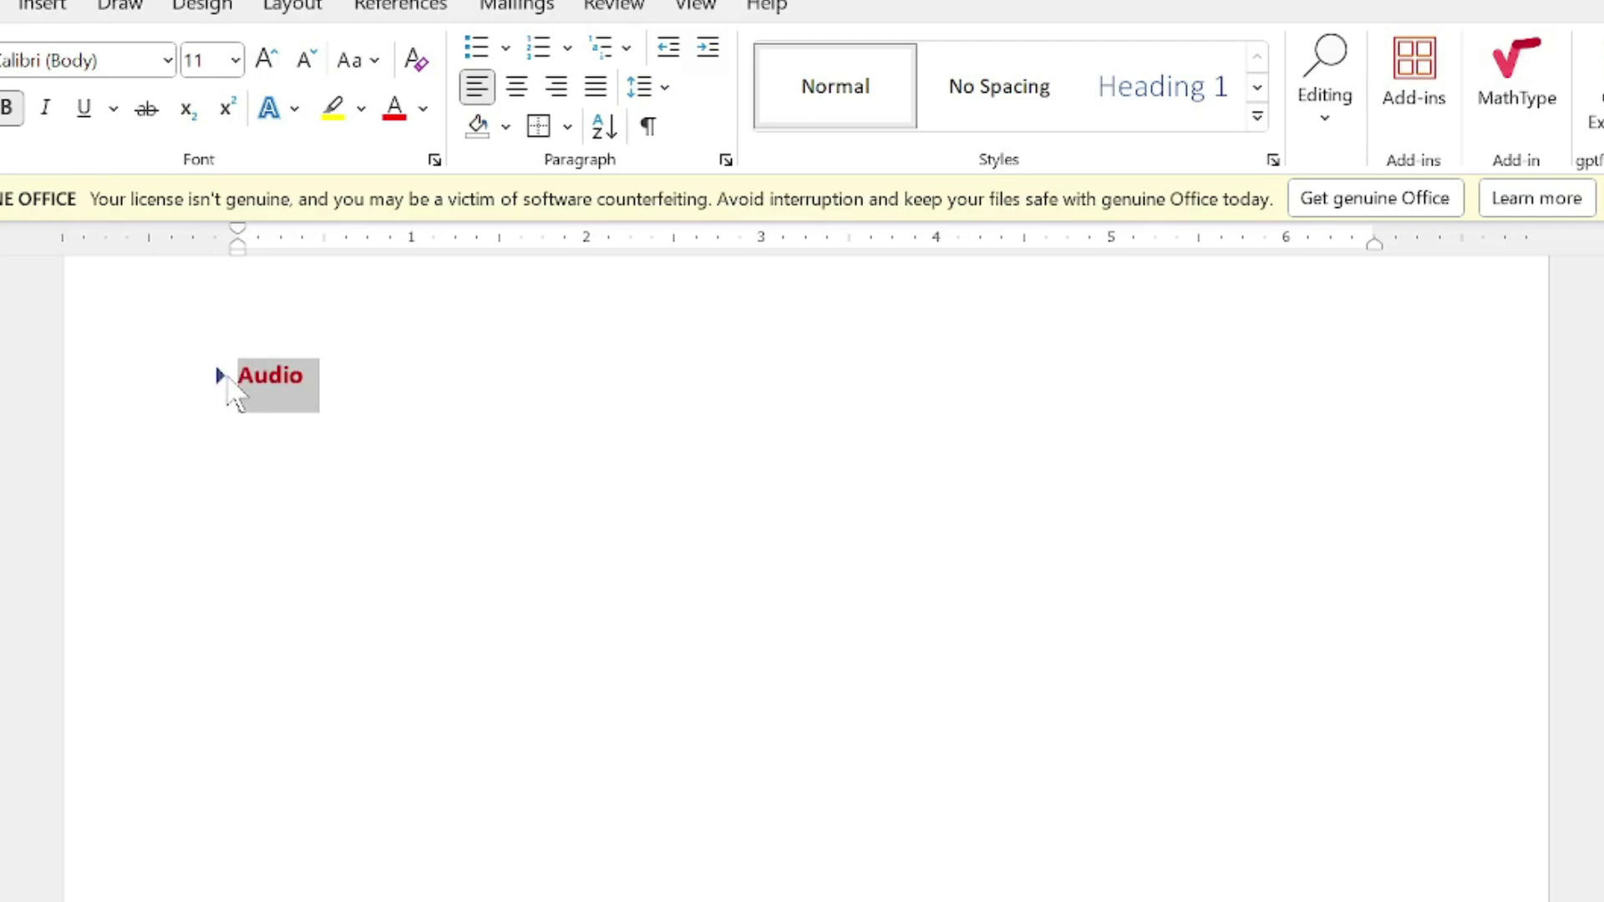
pyautogui.click(221, 378)
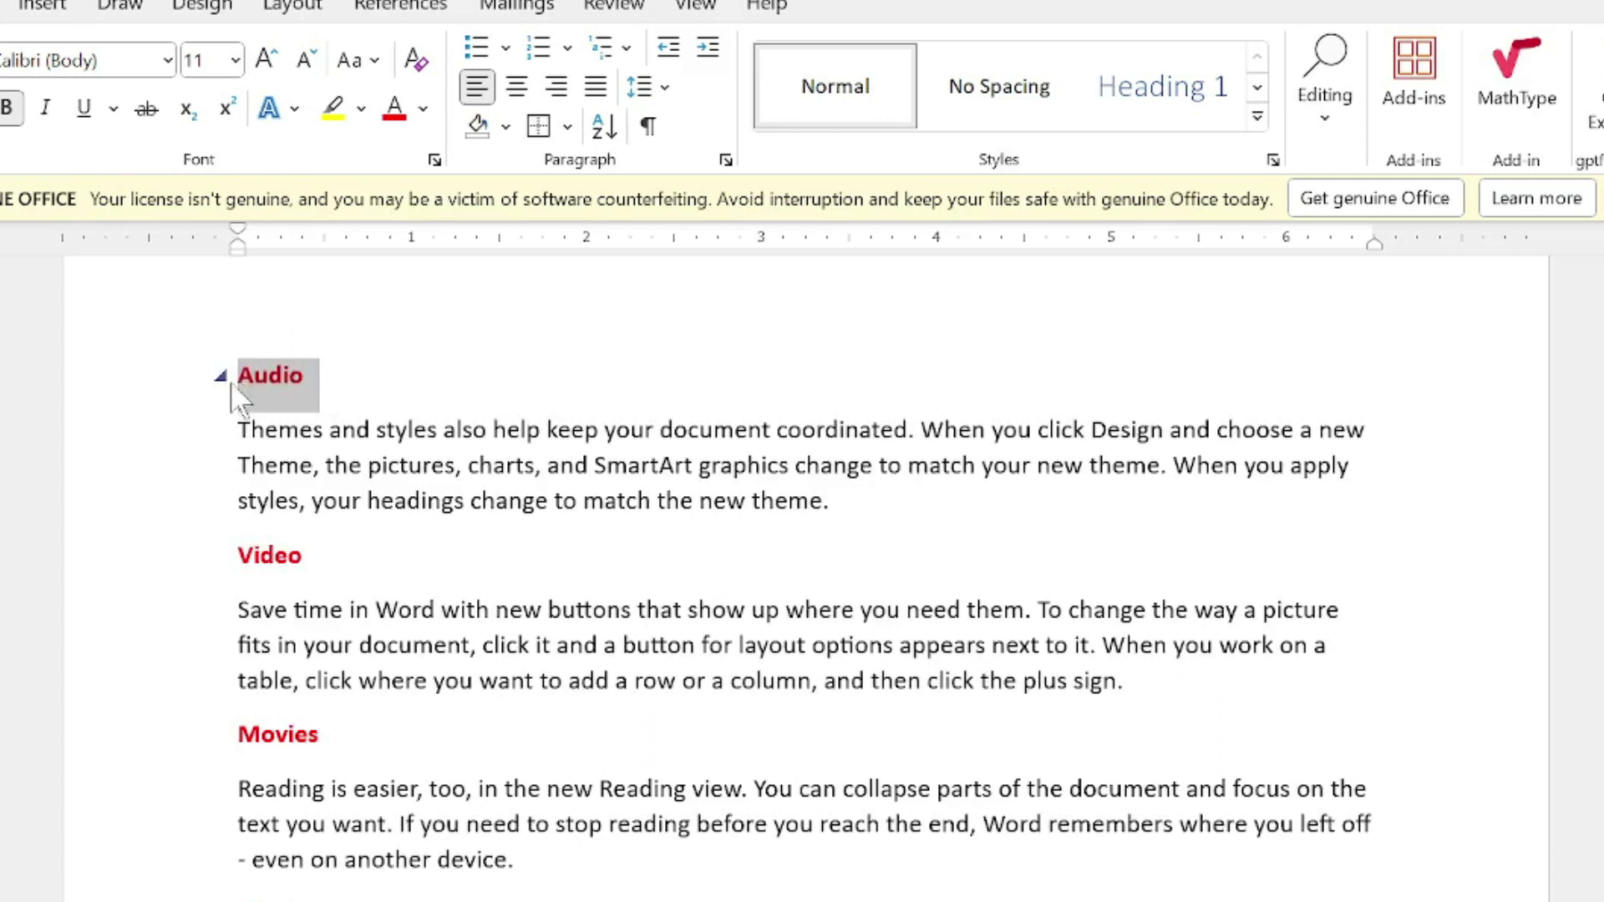
pyautogui.click(222, 377)
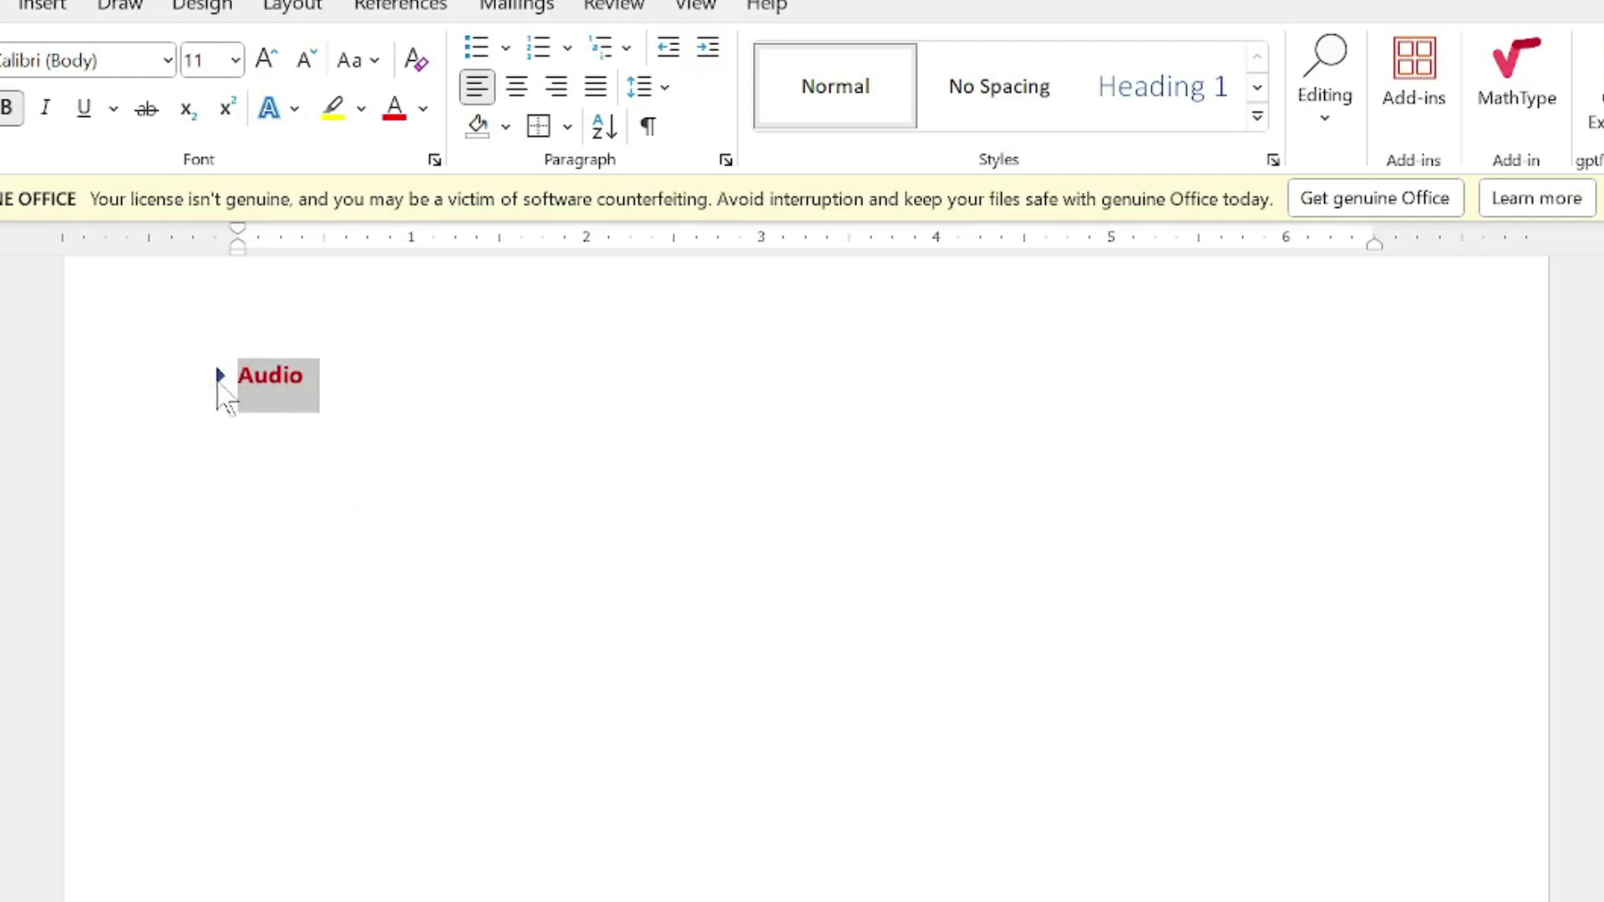
pyautogui.click(221, 377)
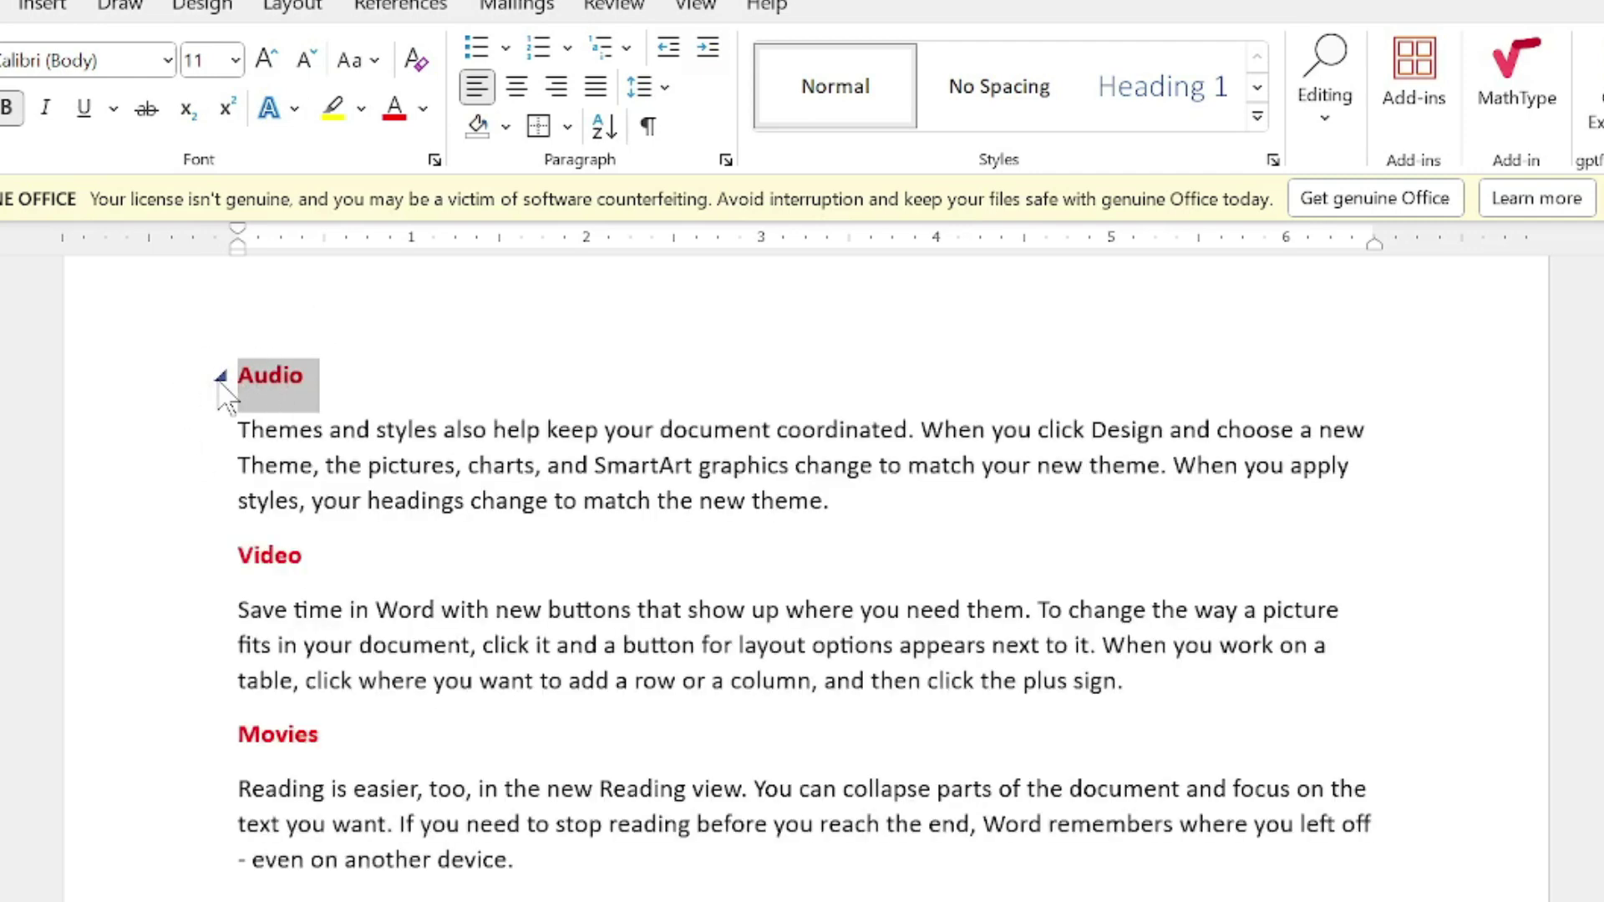
pyautogui.click(221, 377)
pyautogui.click(221, 377)
pyautogui.click(221, 377)
pyautogui.click(220, 376)
# - Select the red Video heading and set its Paragraph outline level to Level 2
pyautogui.moveTo(238, 555); pyautogui.dragTo(317, 555)
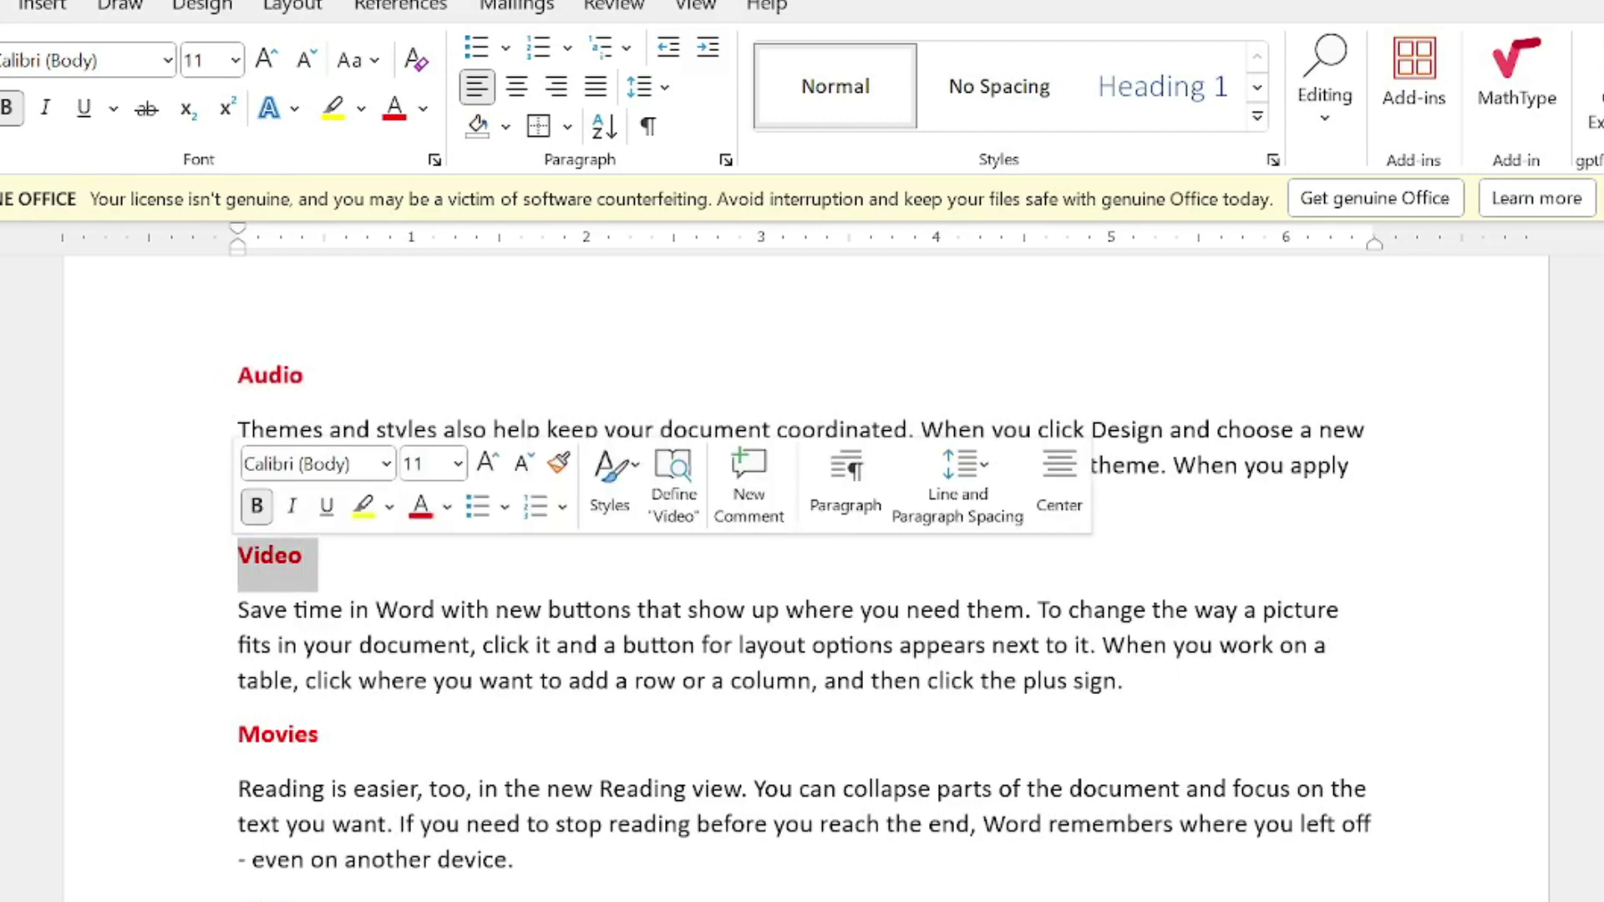
pyautogui.click(725, 160)
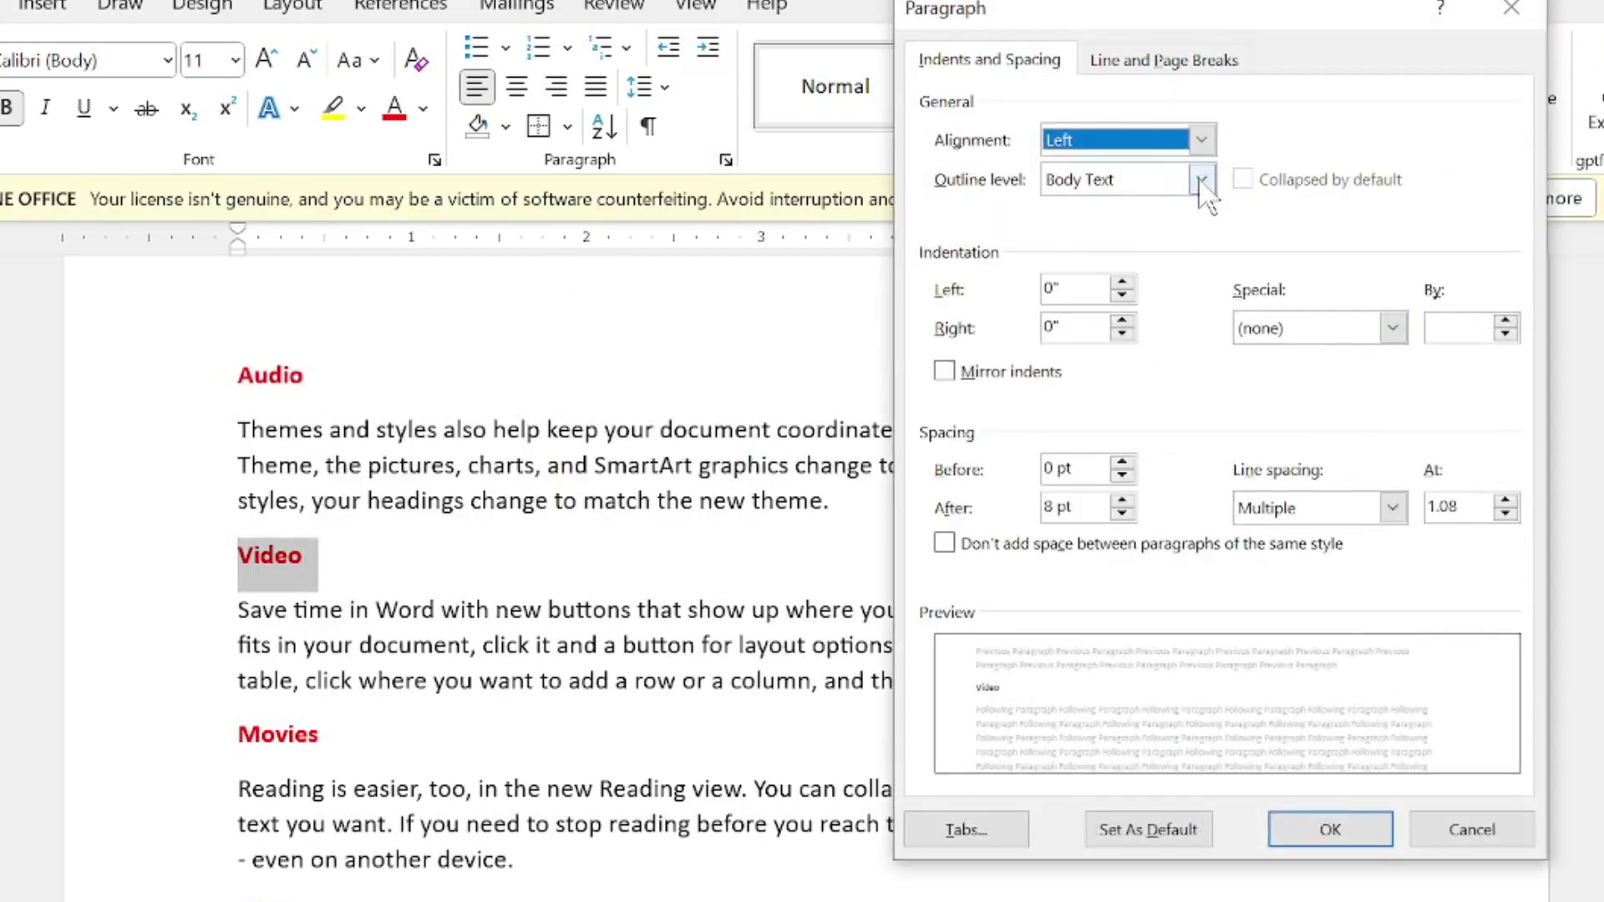
pyautogui.click(1201, 179)
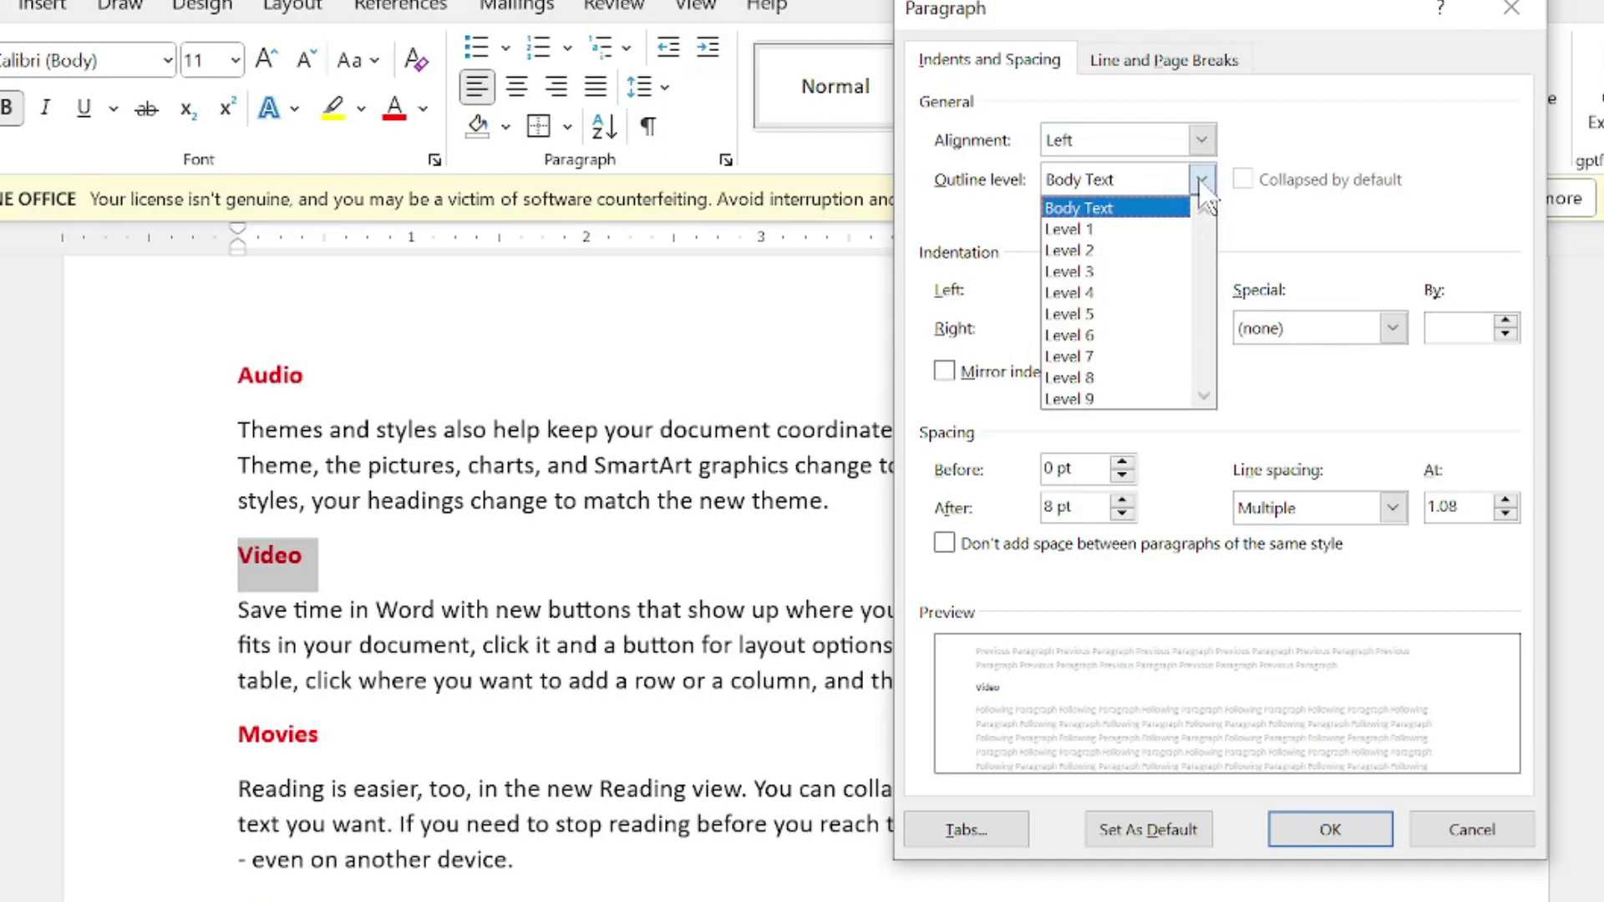
pyautogui.click(1157, 251)
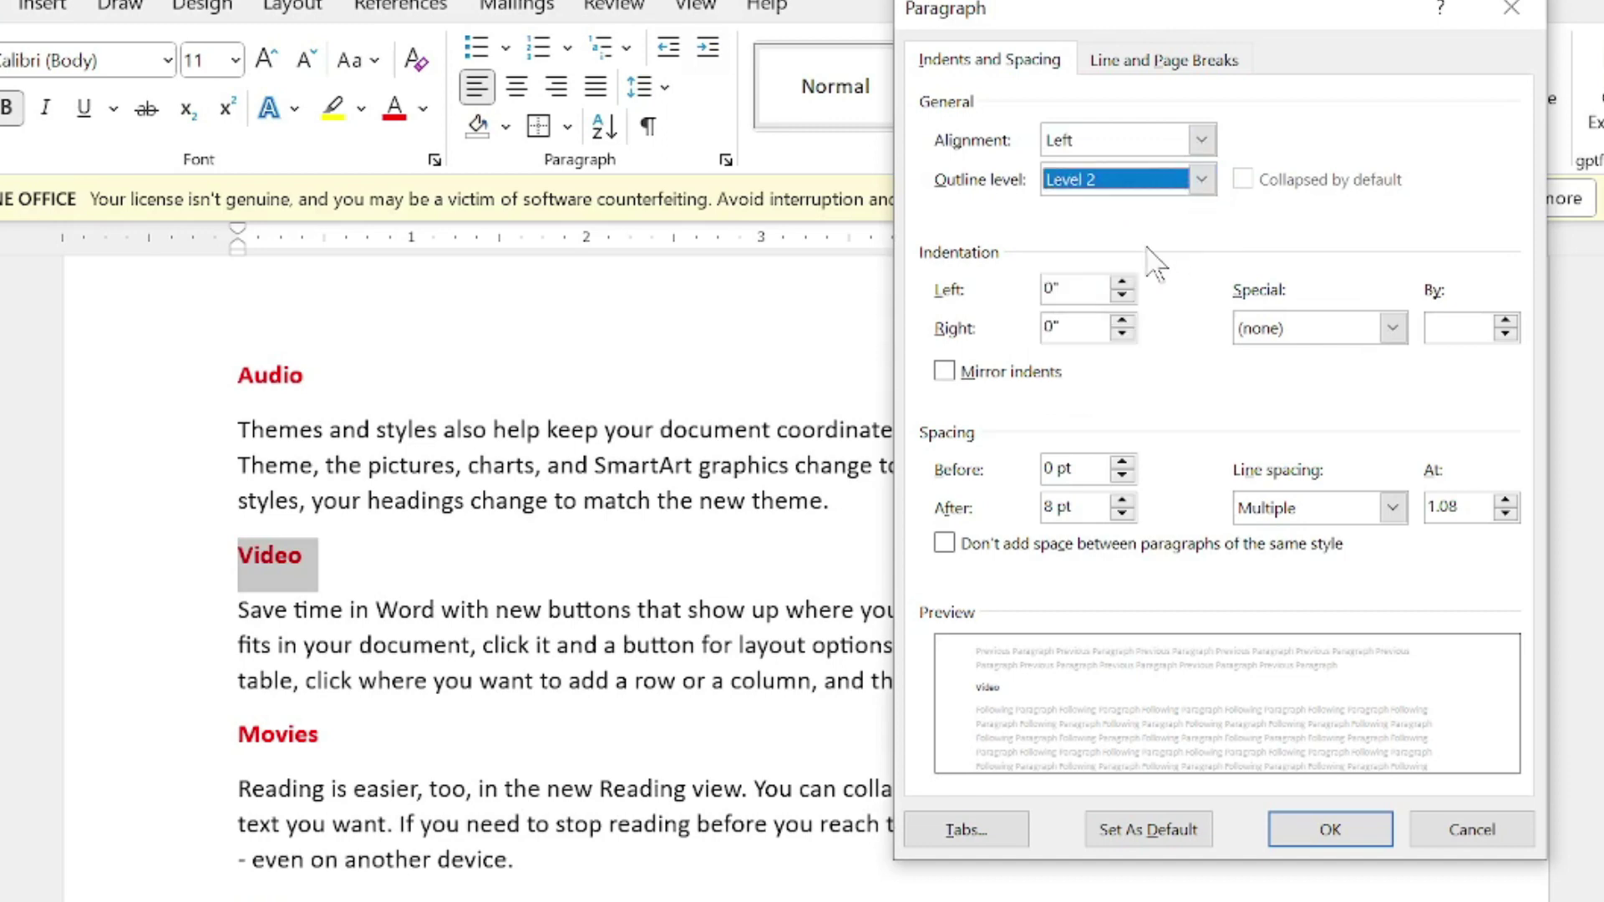
pyautogui.click(1328, 835)
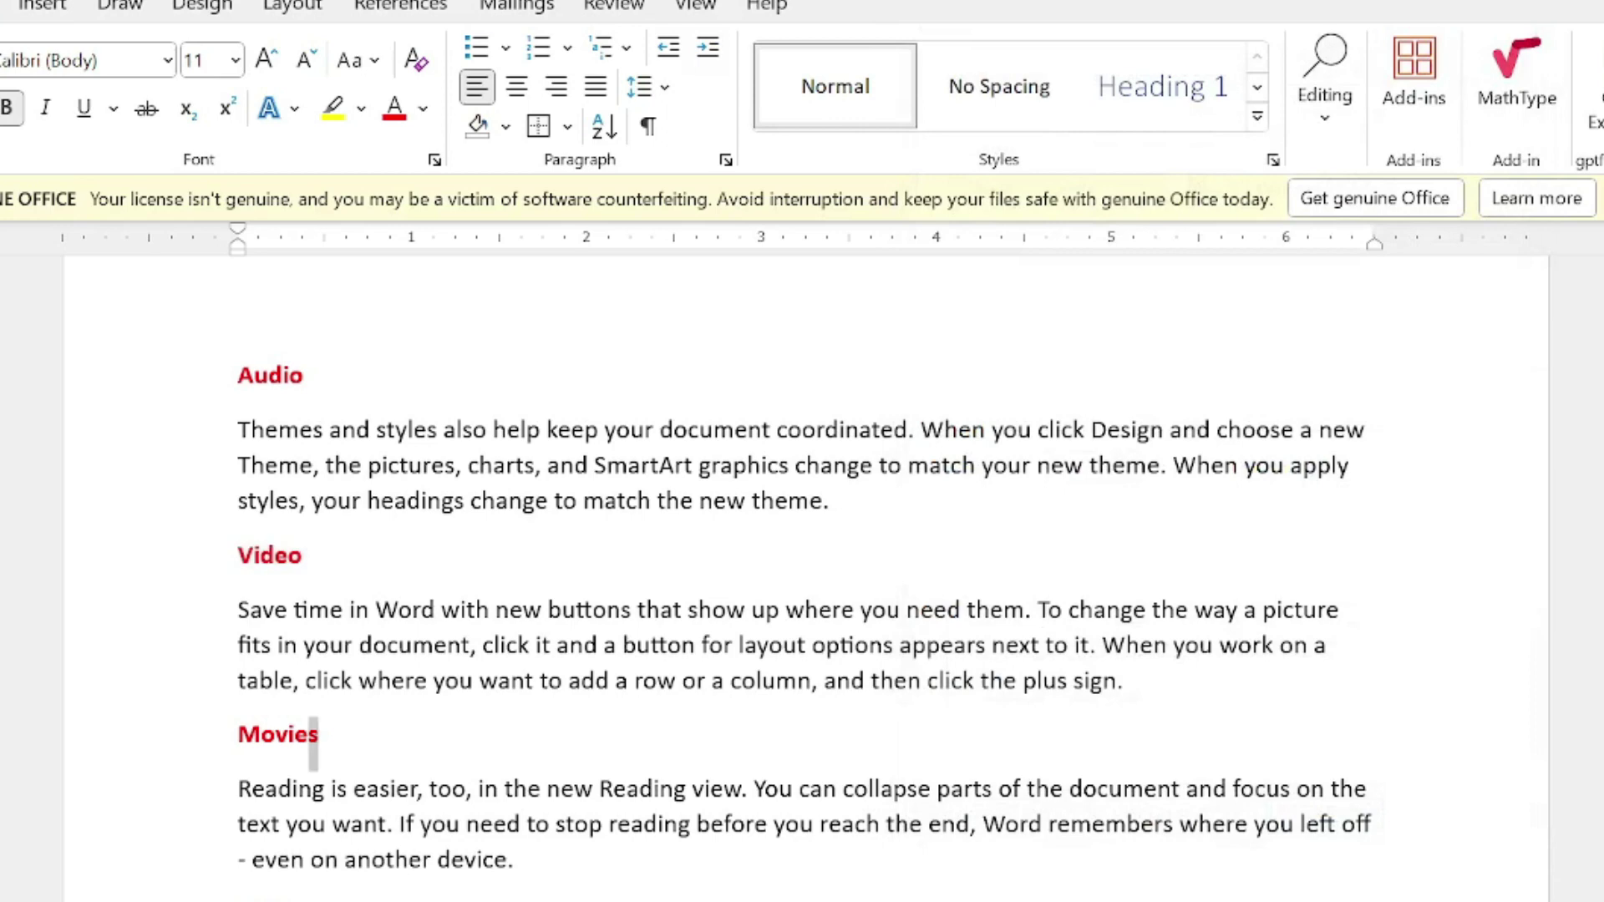
# - Select the Movies heading and set its outline level to Level 3
pyautogui.moveTo(319, 736); pyautogui.dragTo(238, 735)
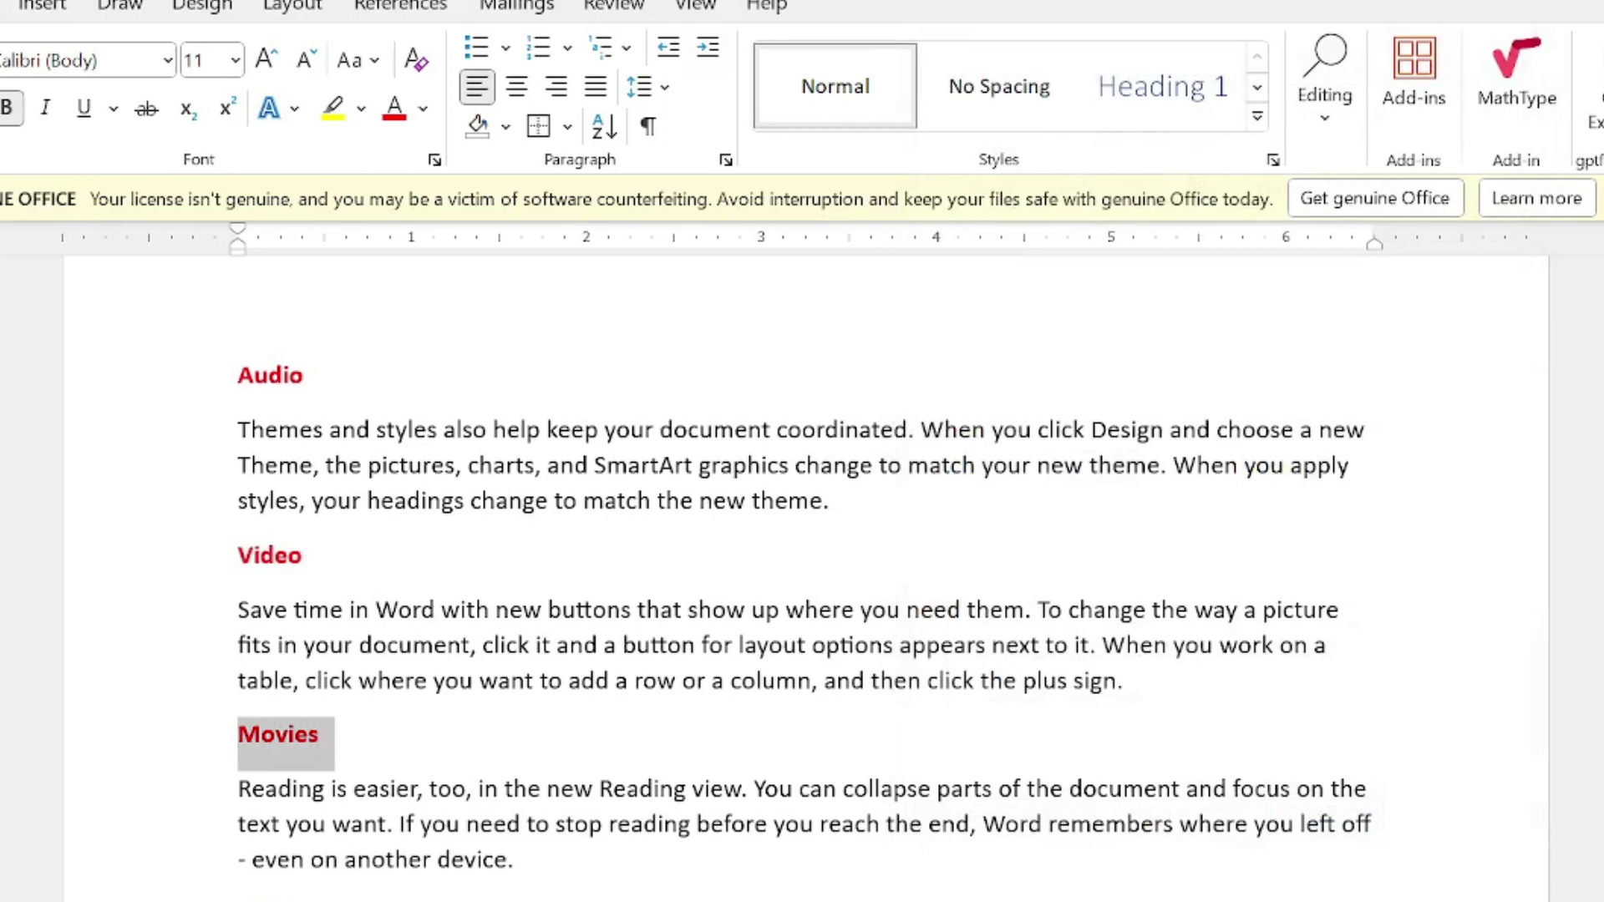
pyautogui.click(725, 160)
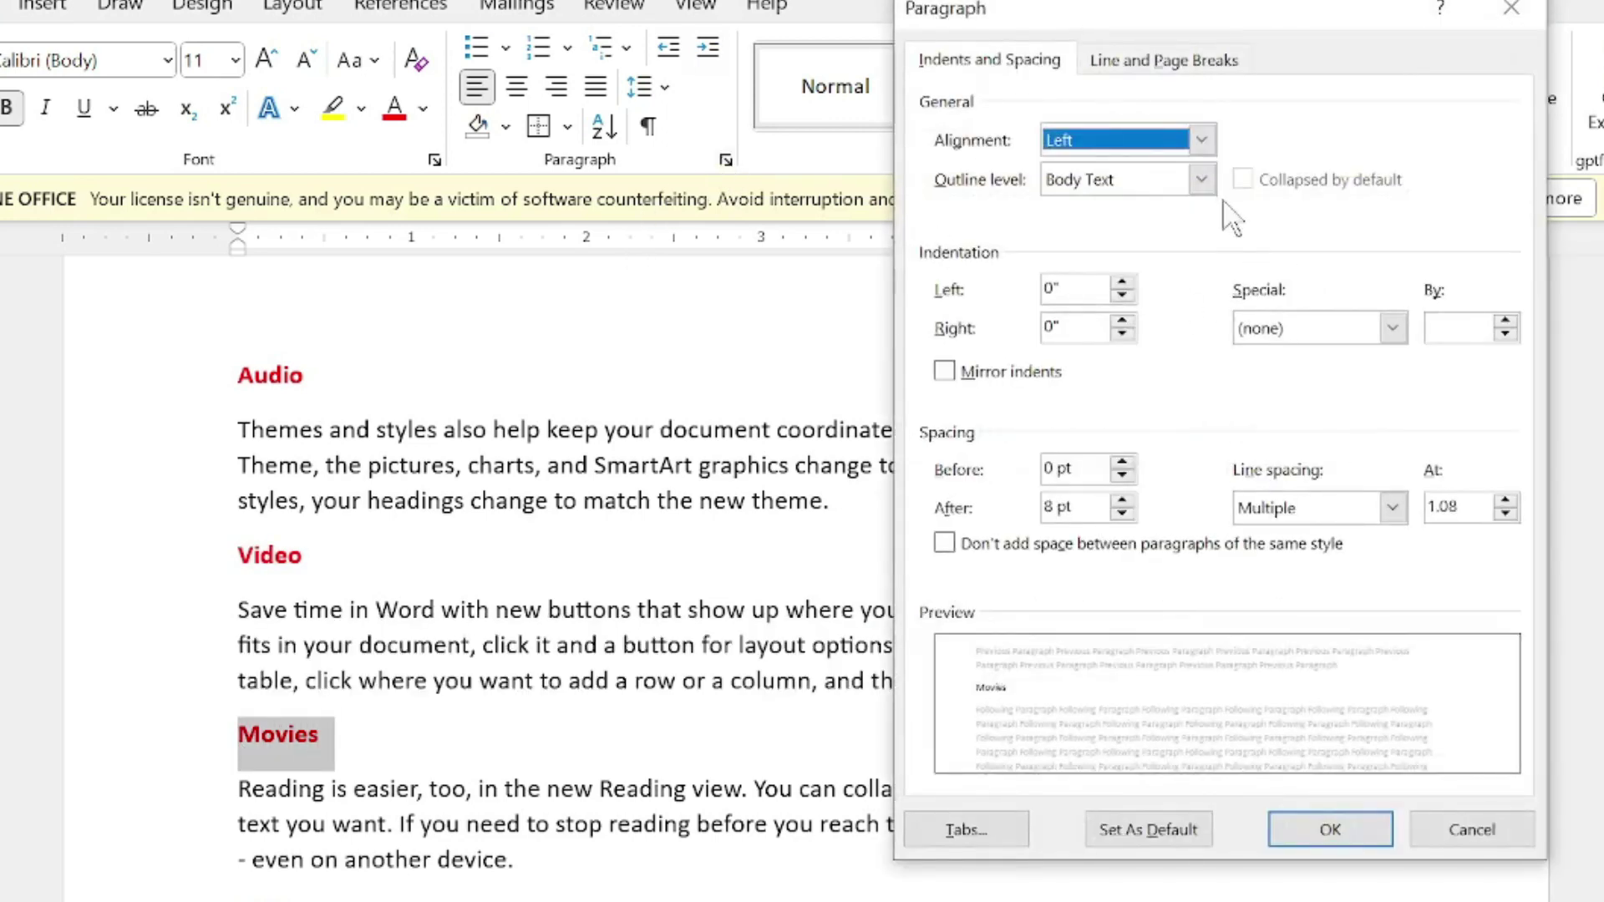
pyautogui.click(1196, 180)
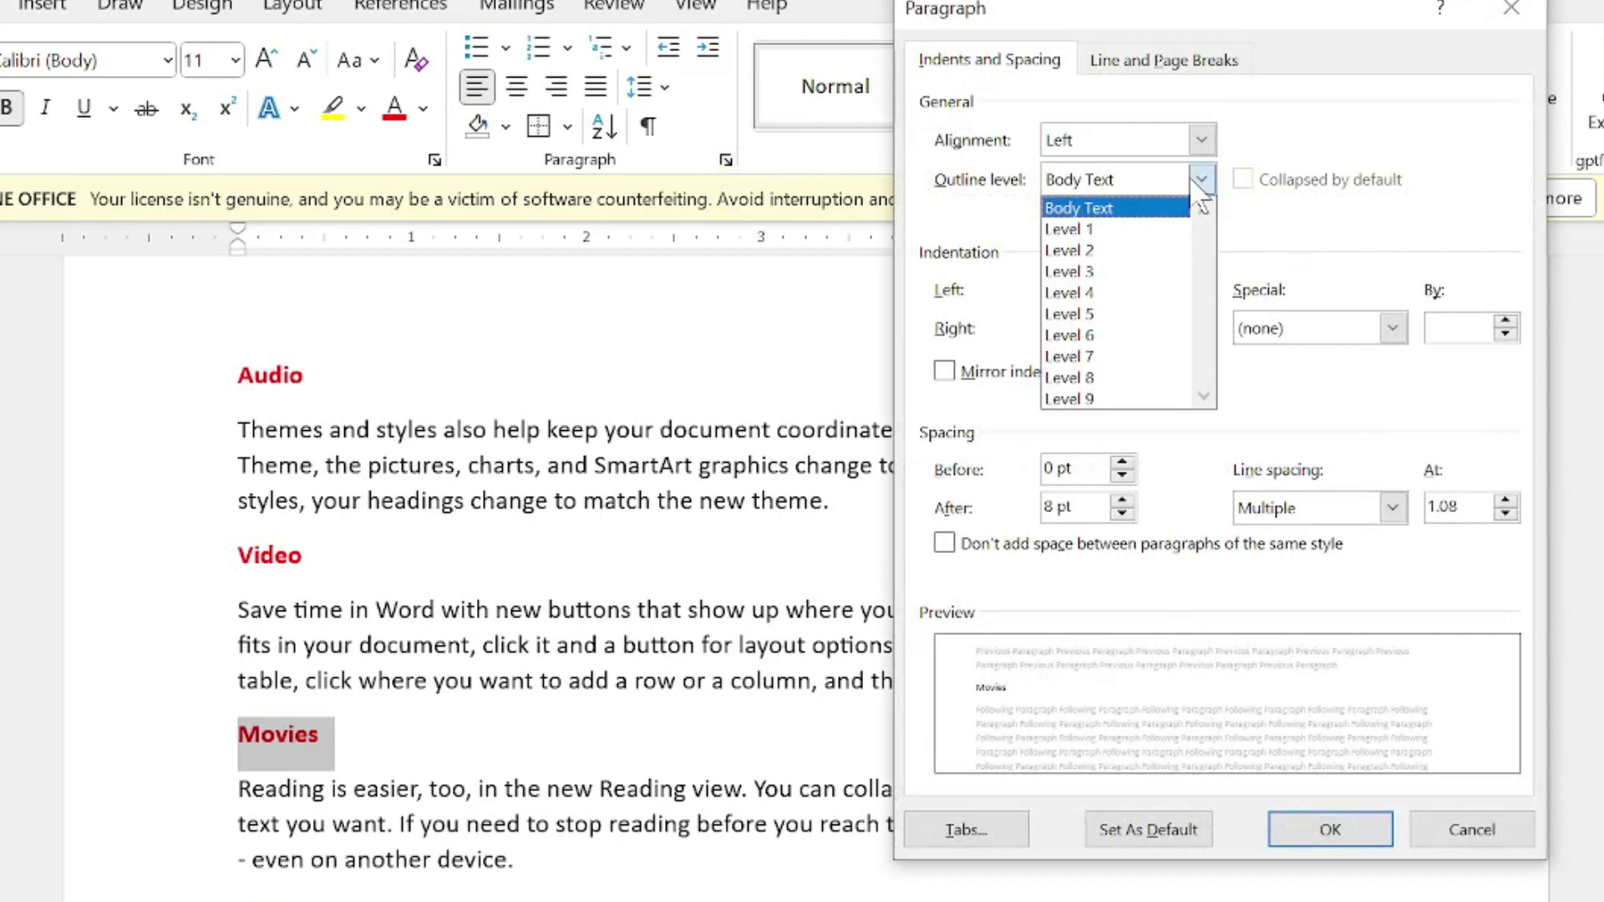
pyautogui.click(1136, 273)
pyautogui.click(1336, 831)
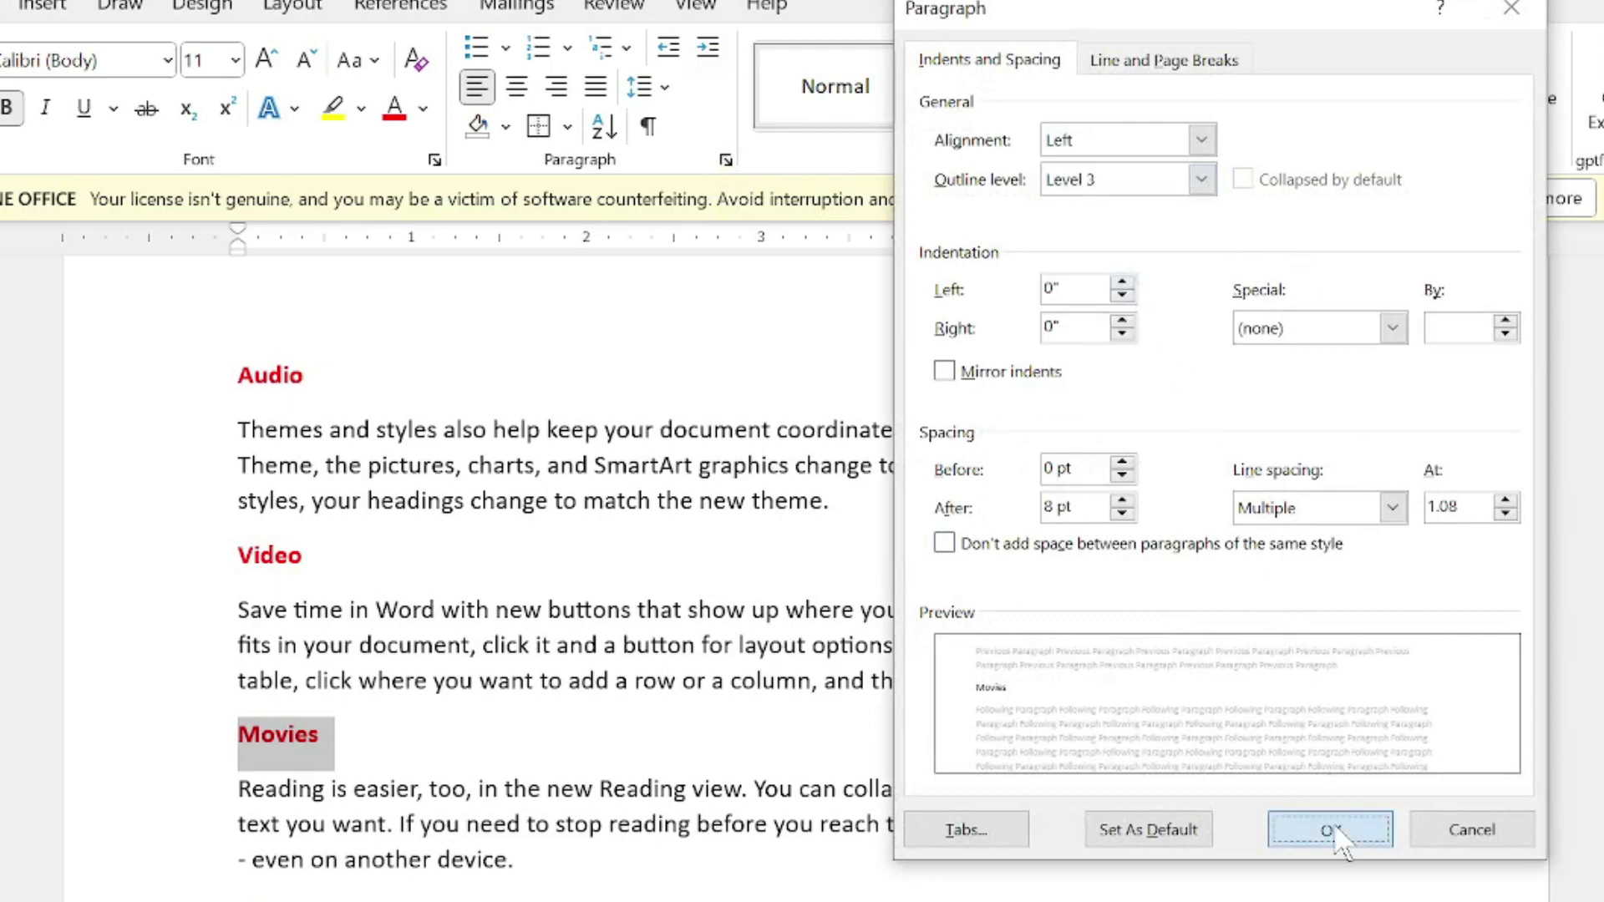
# - Select the Files heading and set its outline level to Level 1
pyautogui.scroll(-3, 802, 576)
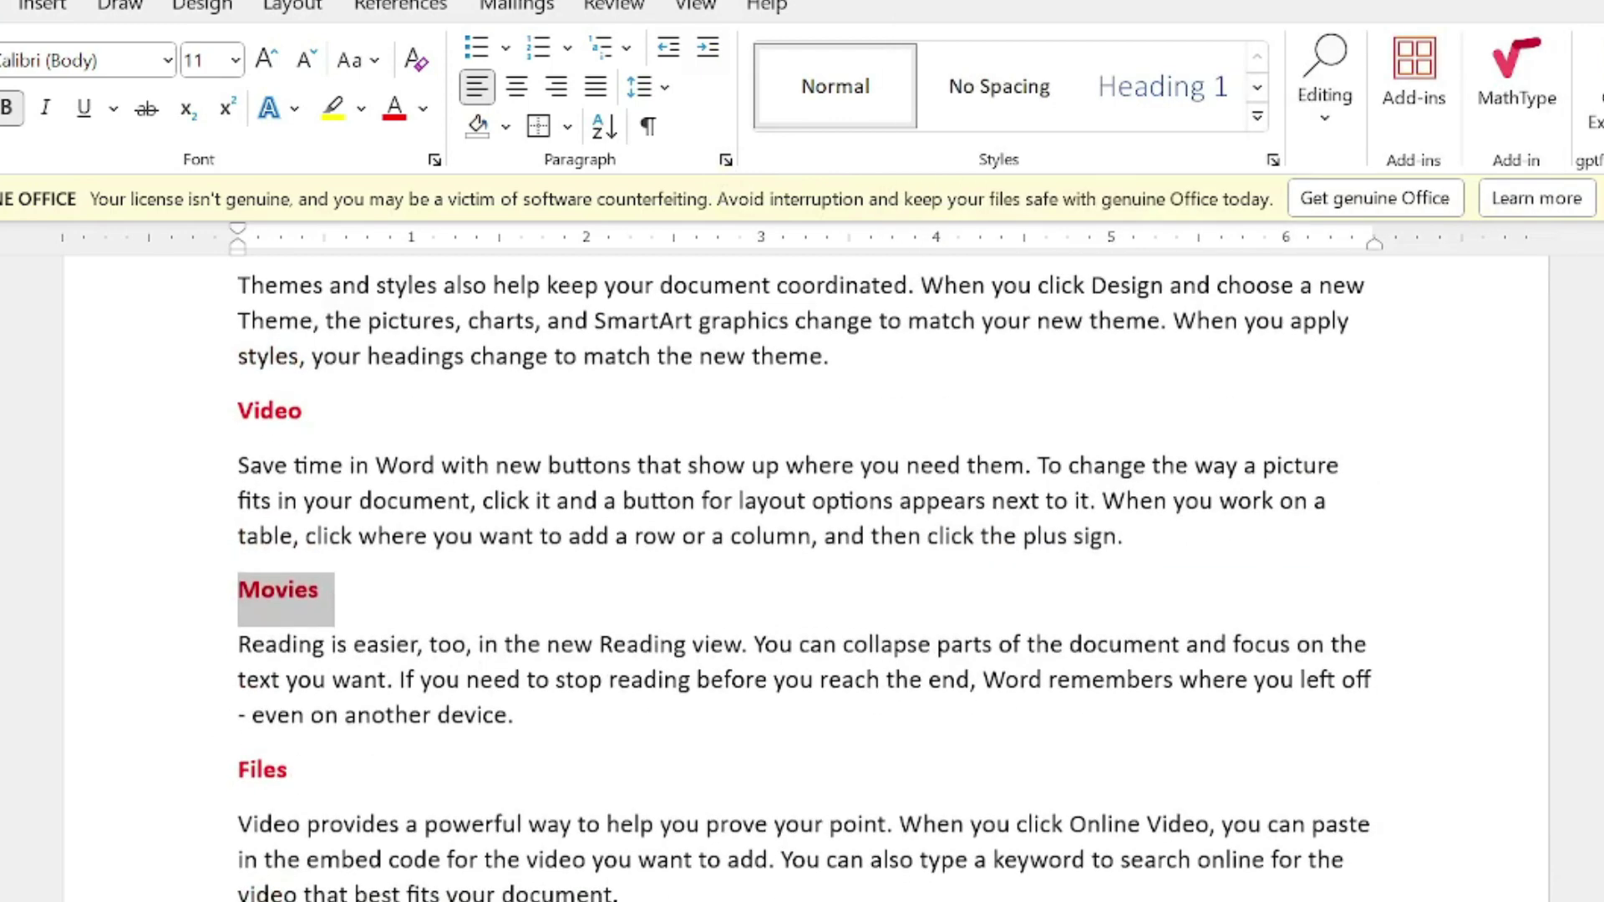
pyautogui.click(238, 715)
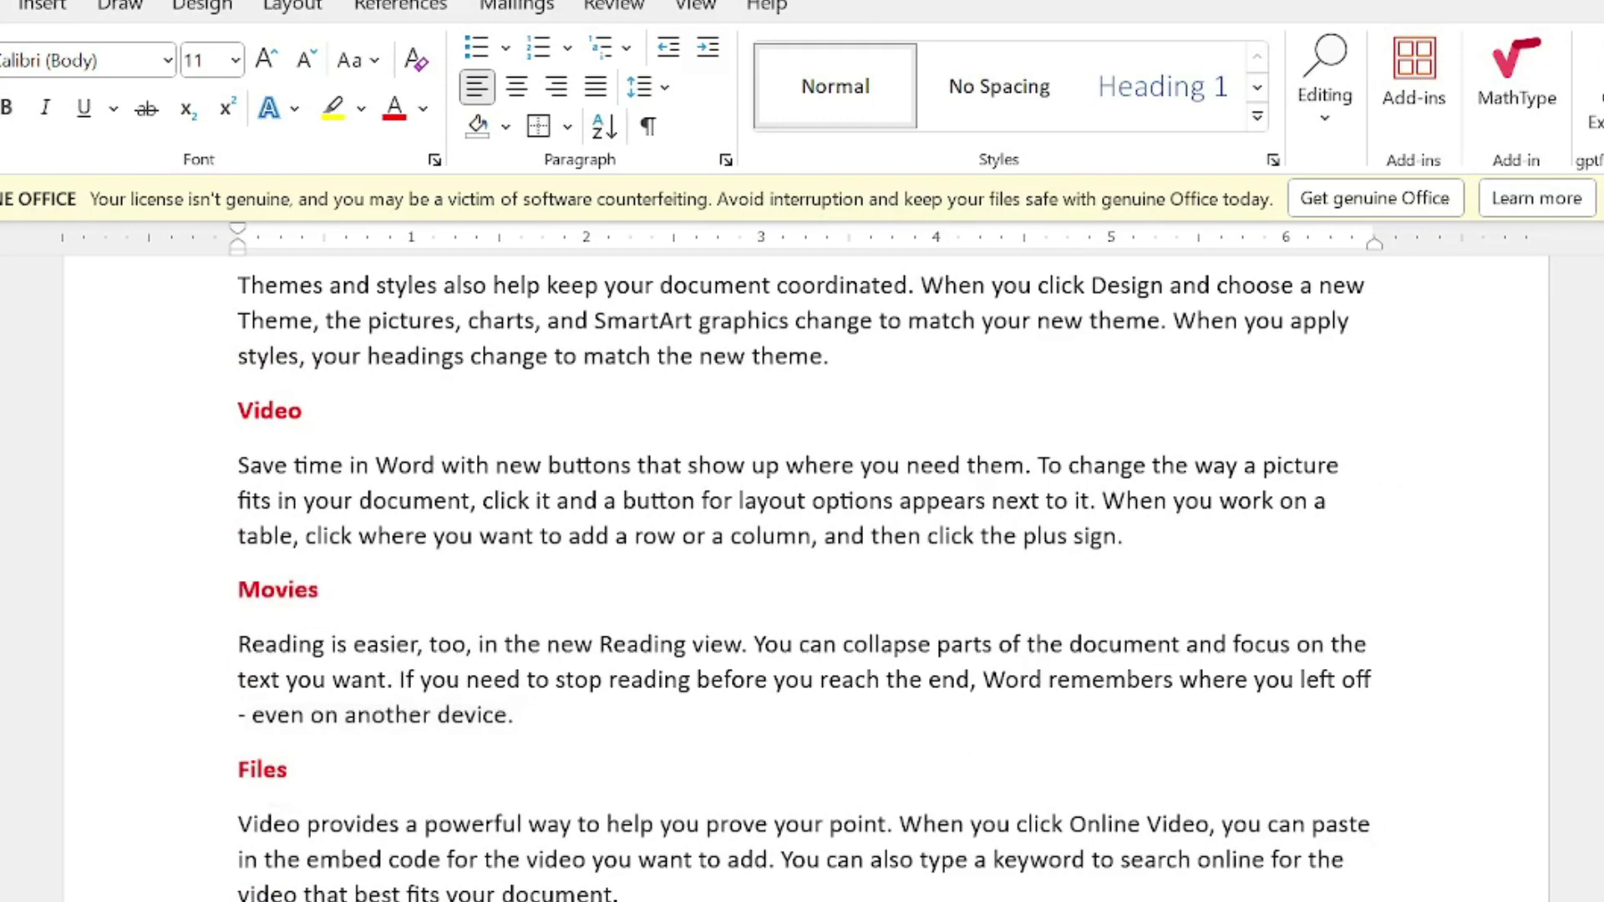
pyautogui.moveTo(249, 769); pyautogui.dragTo(288, 769)
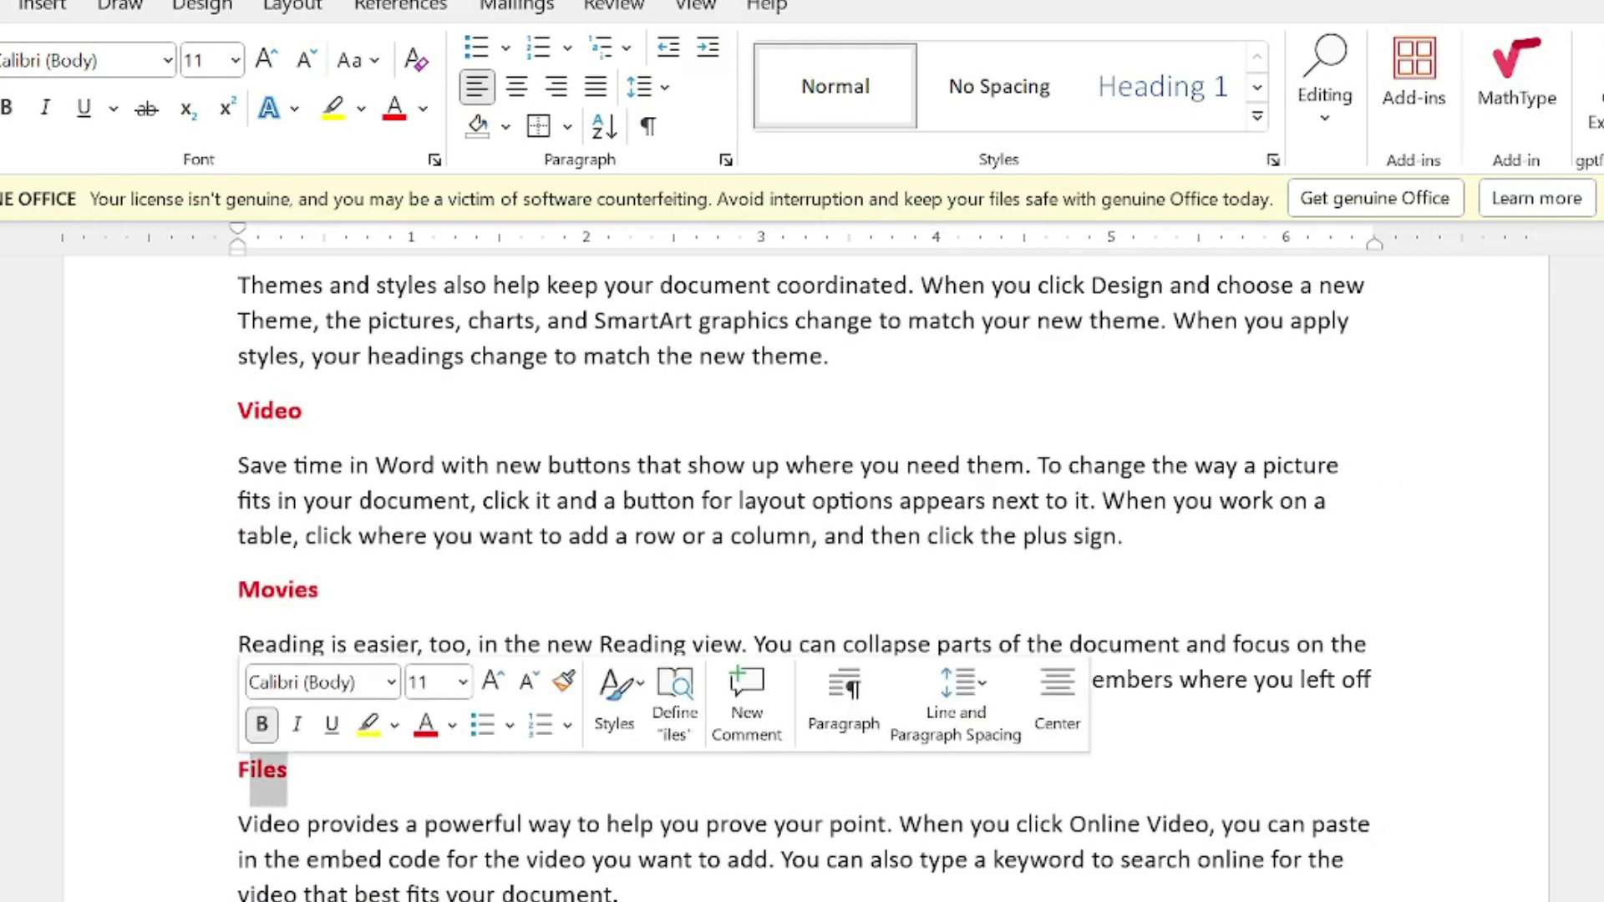
pyautogui.doubleClick(254, 768)
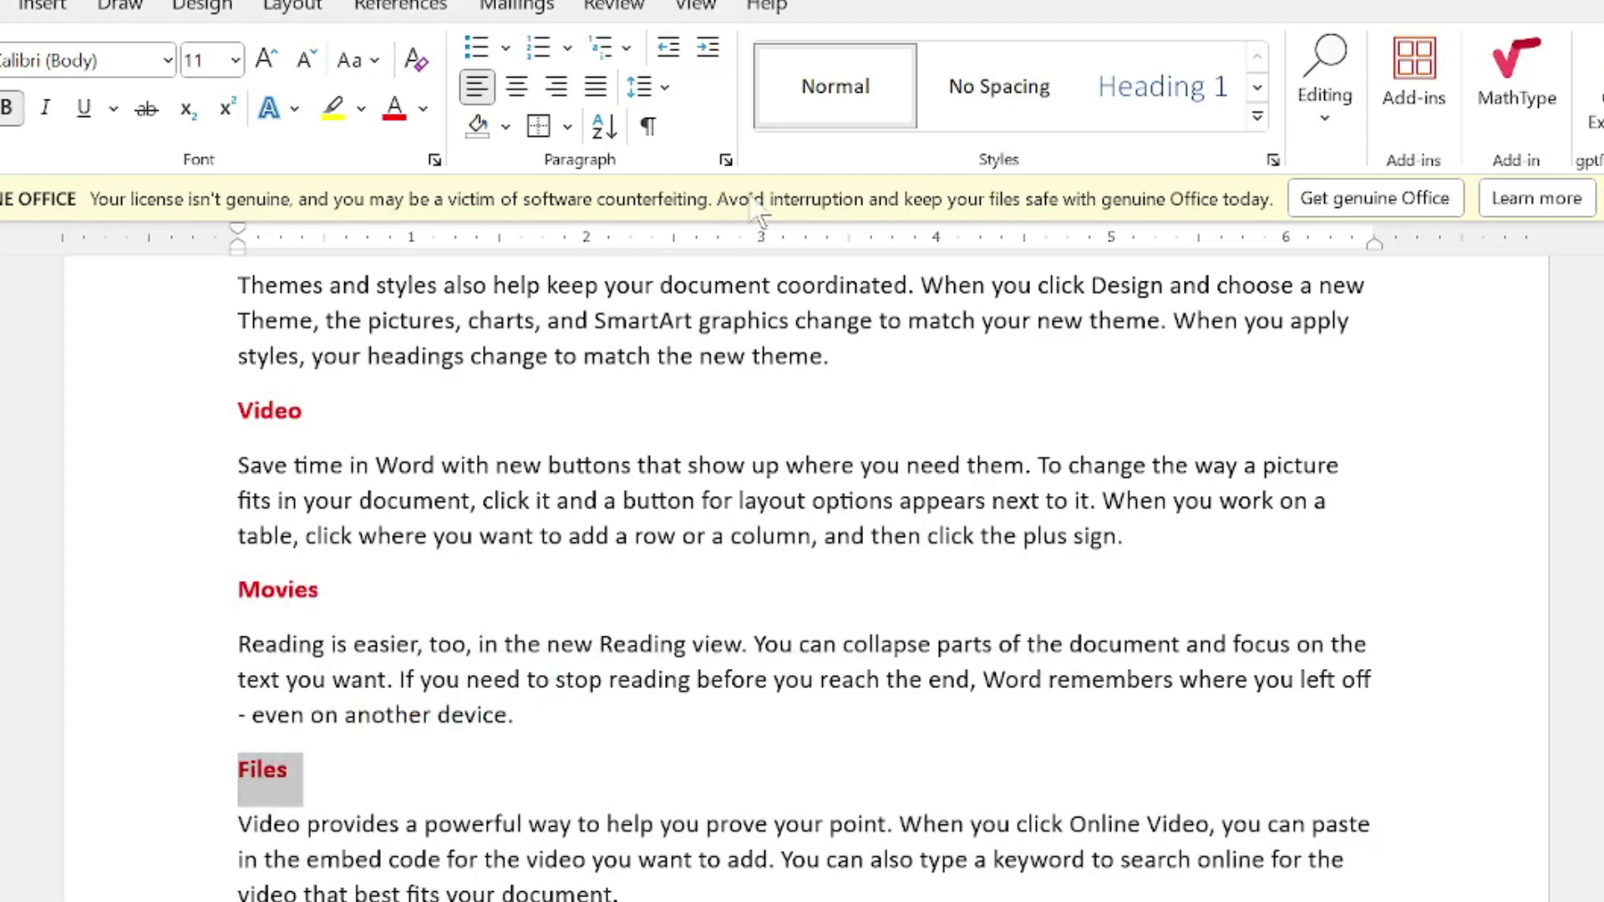
pyautogui.click(726, 160)
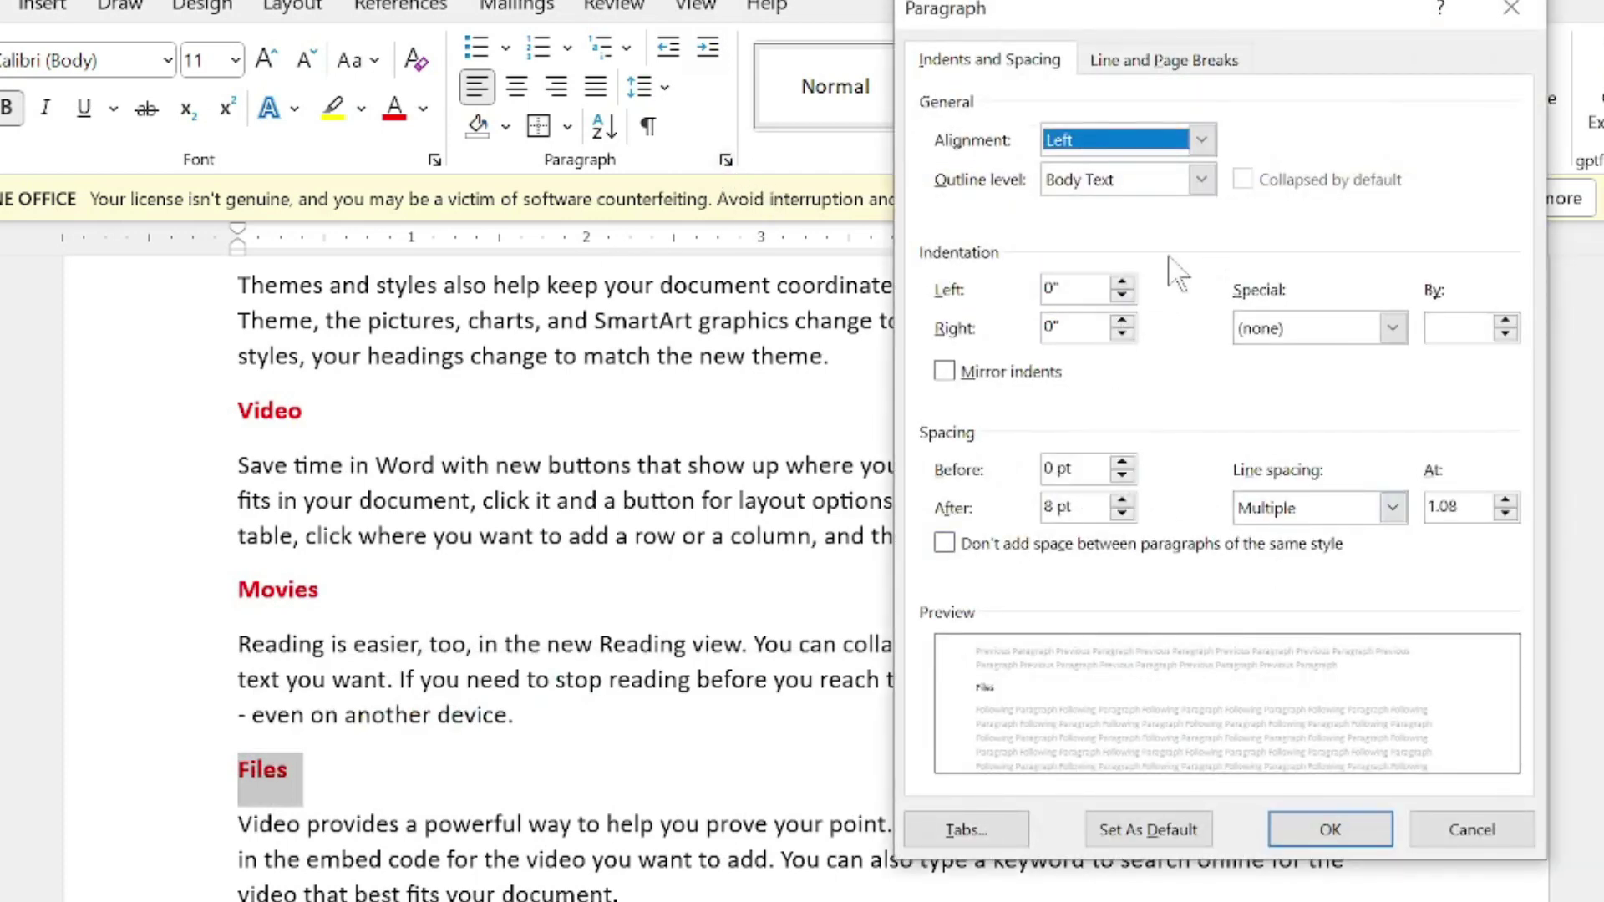
pyautogui.click(1200, 181)
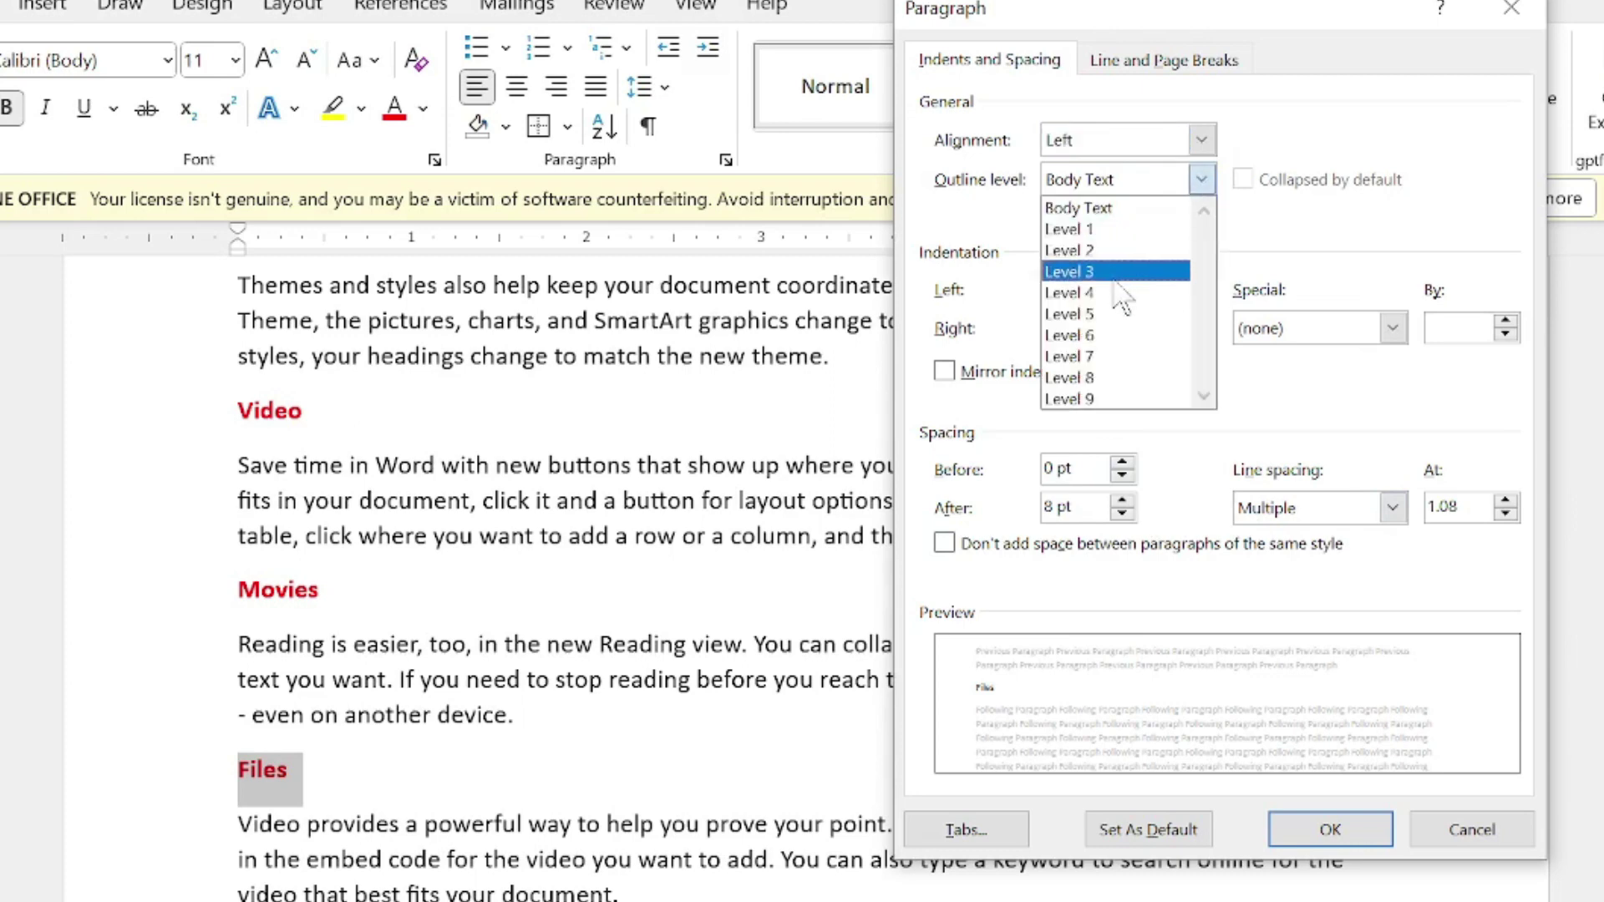
pyautogui.click(1133, 234)
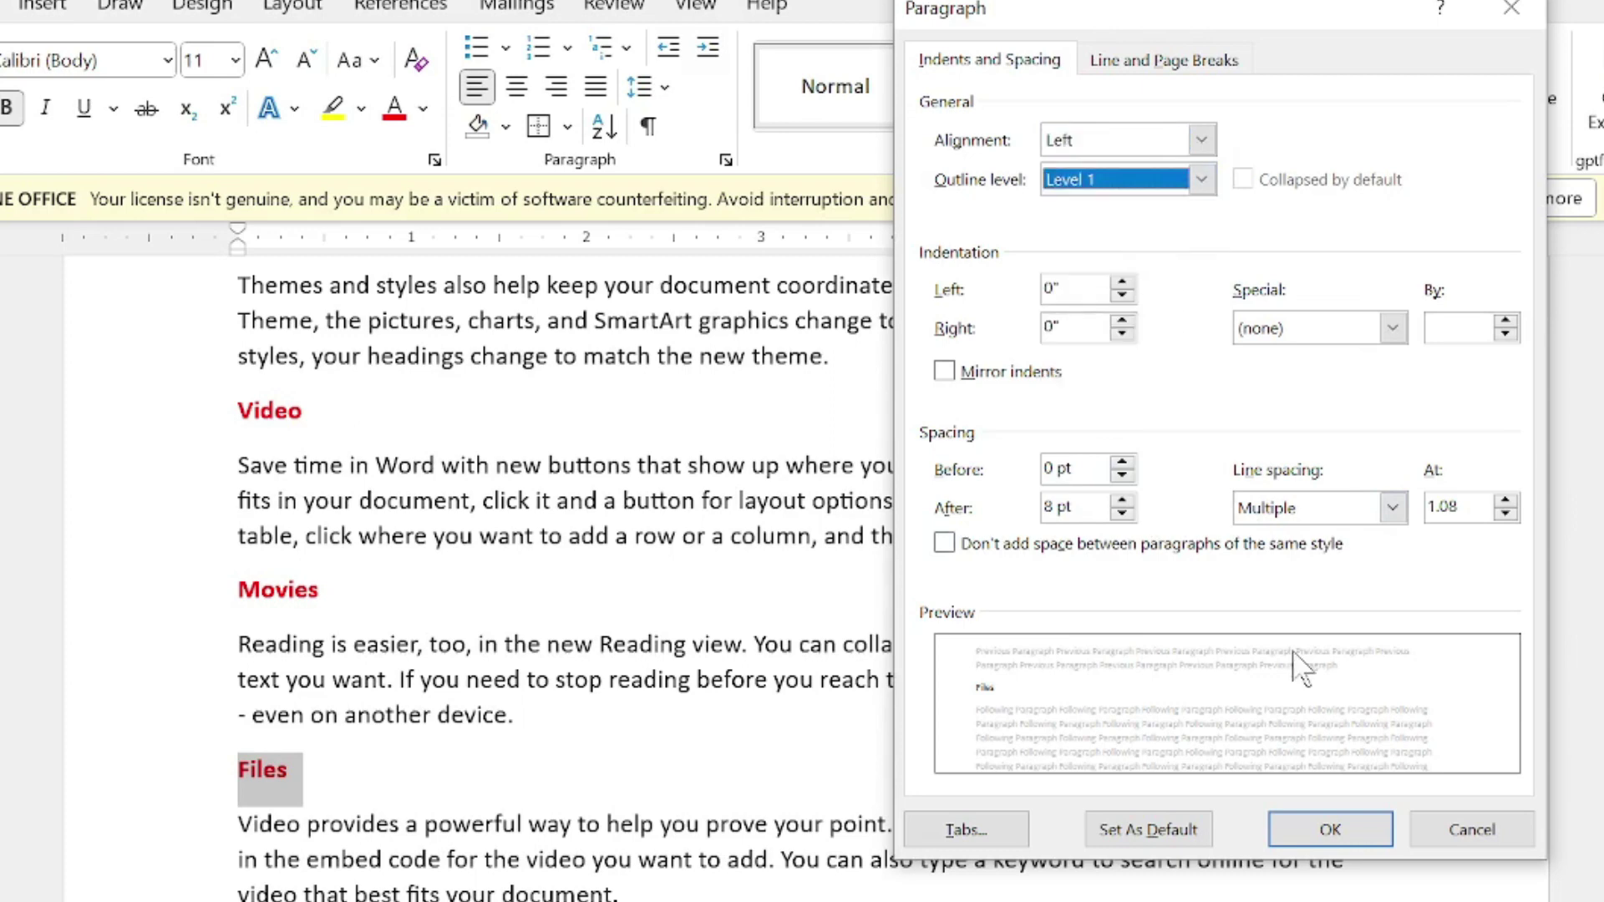
pyautogui.click(1330, 820)
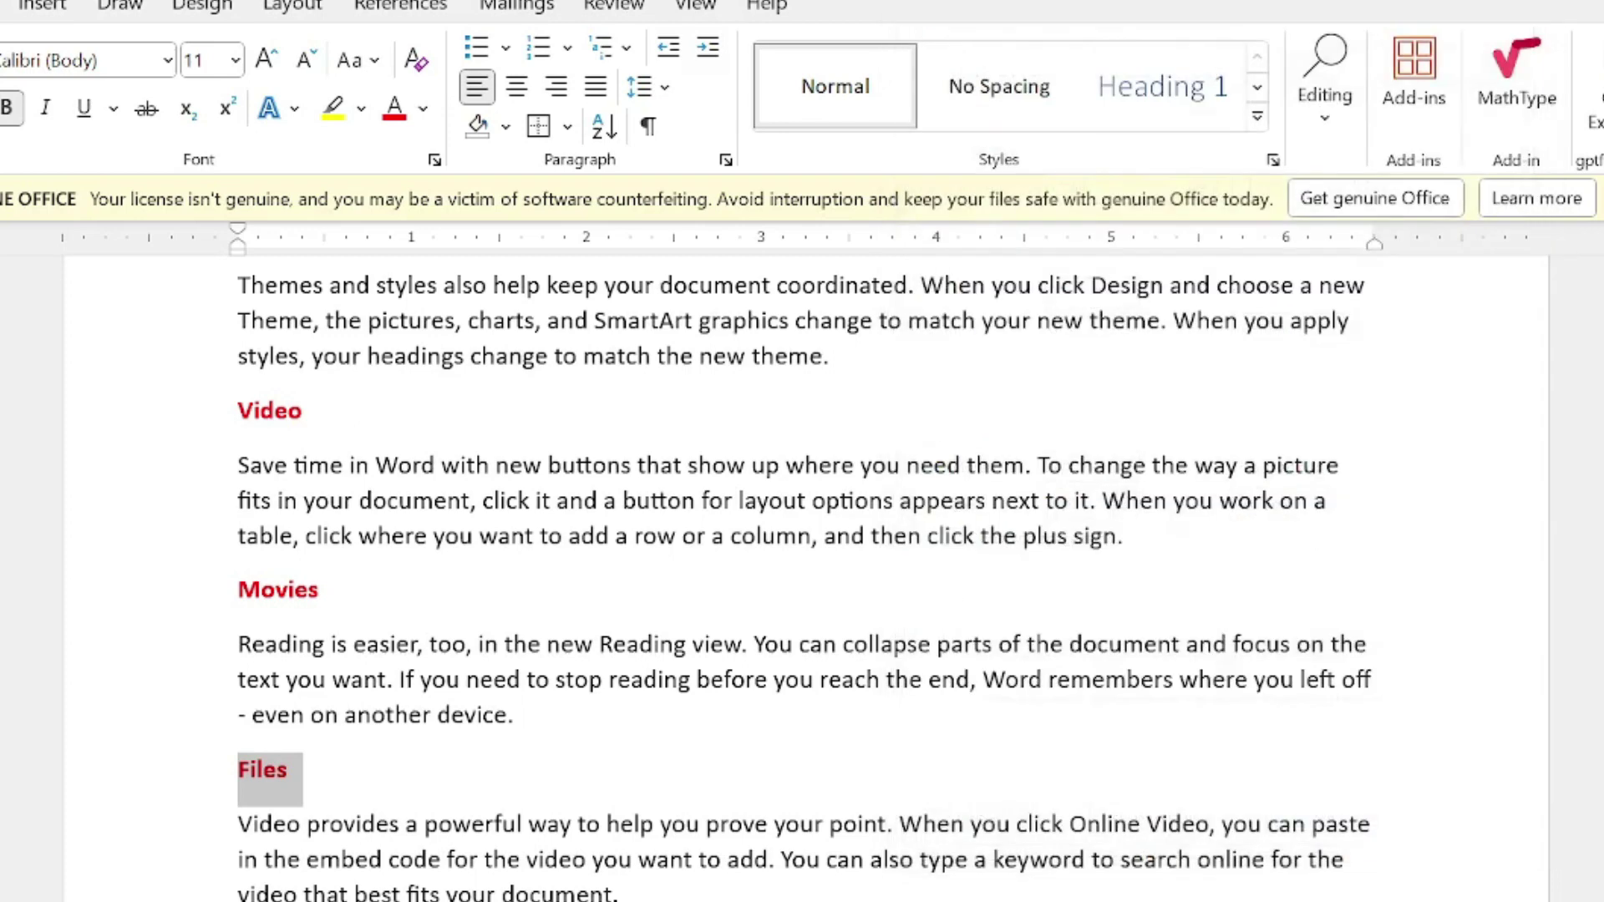
pyautogui.scroll(3, 200, 517)
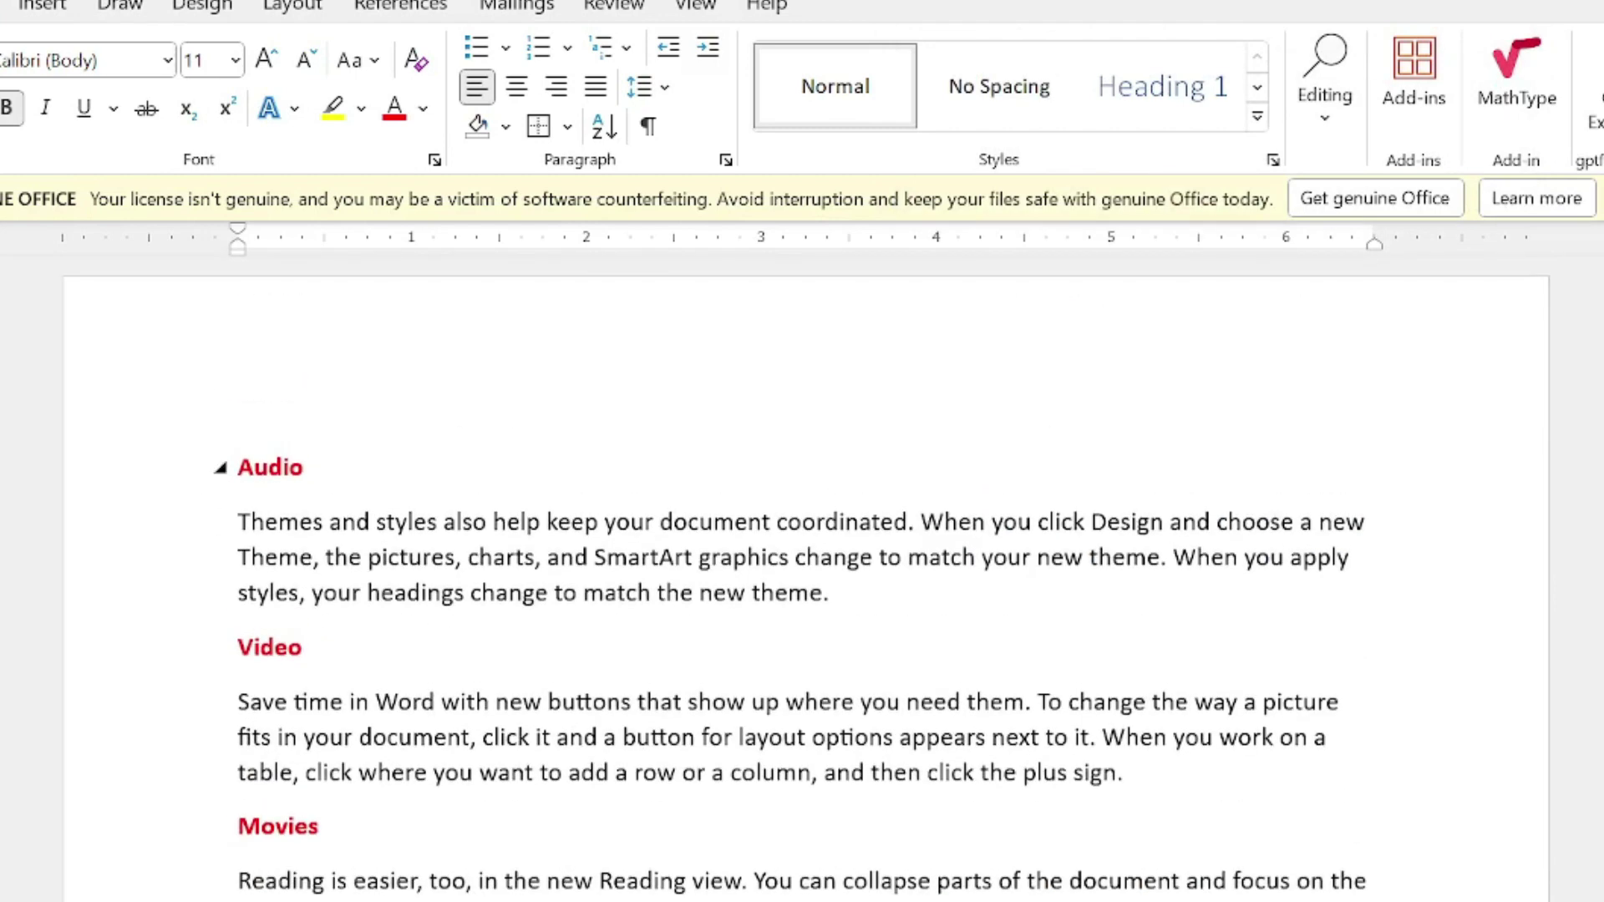
pyautogui.scroll(-1, 807, 579)
pyautogui.click(221, 440)
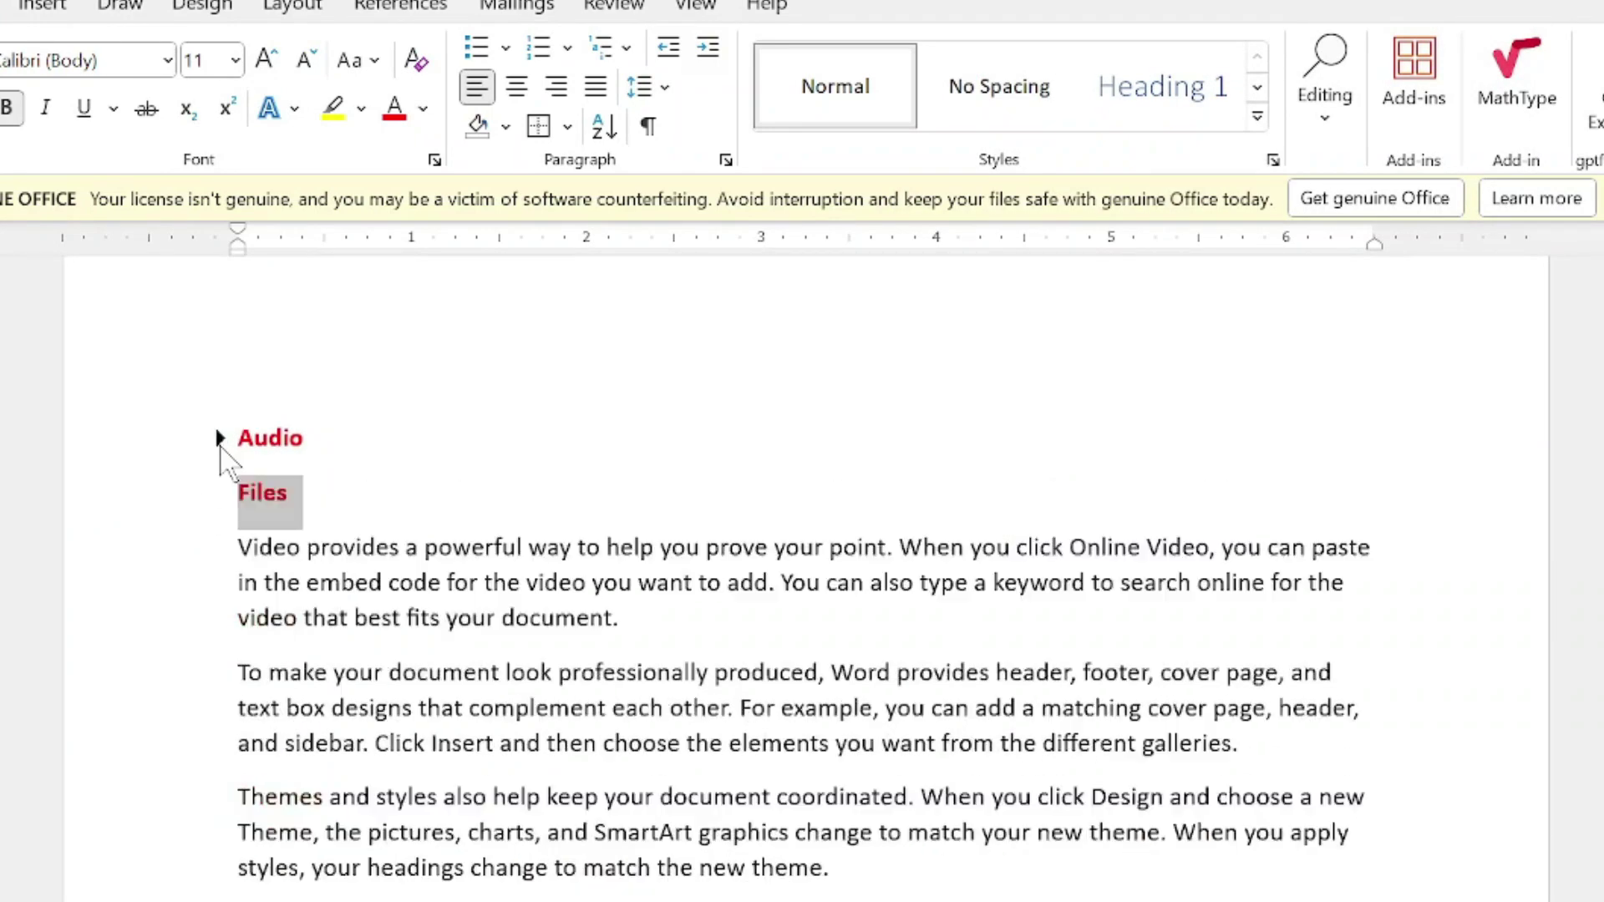
pyautogui.scroll(-1, 220, 447)
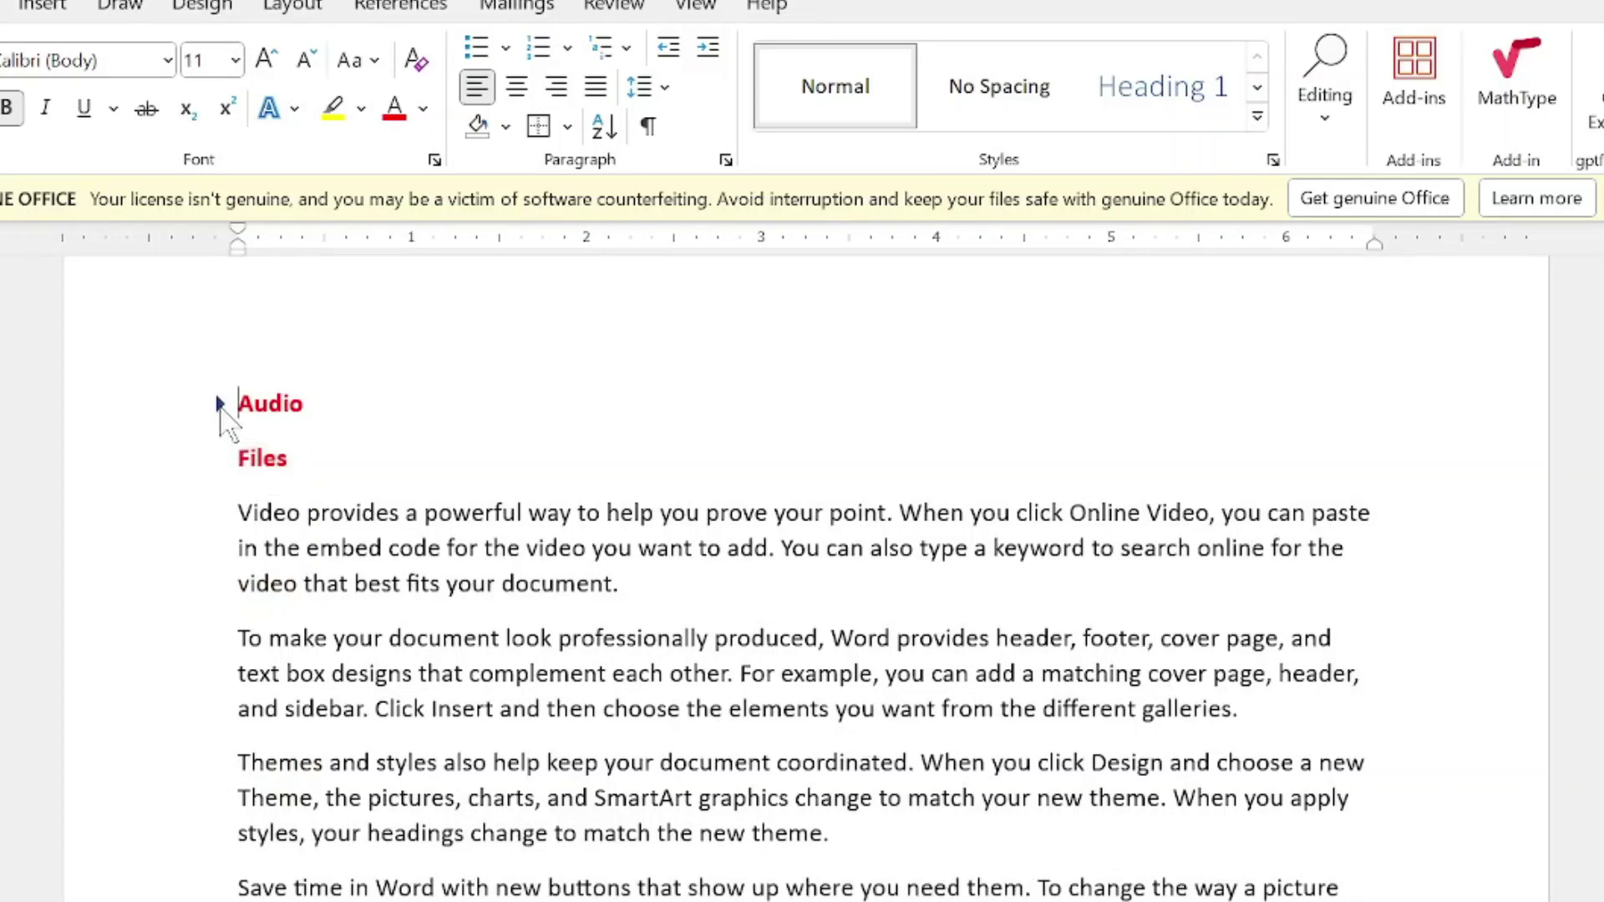
pyautogui.click(220, 405)
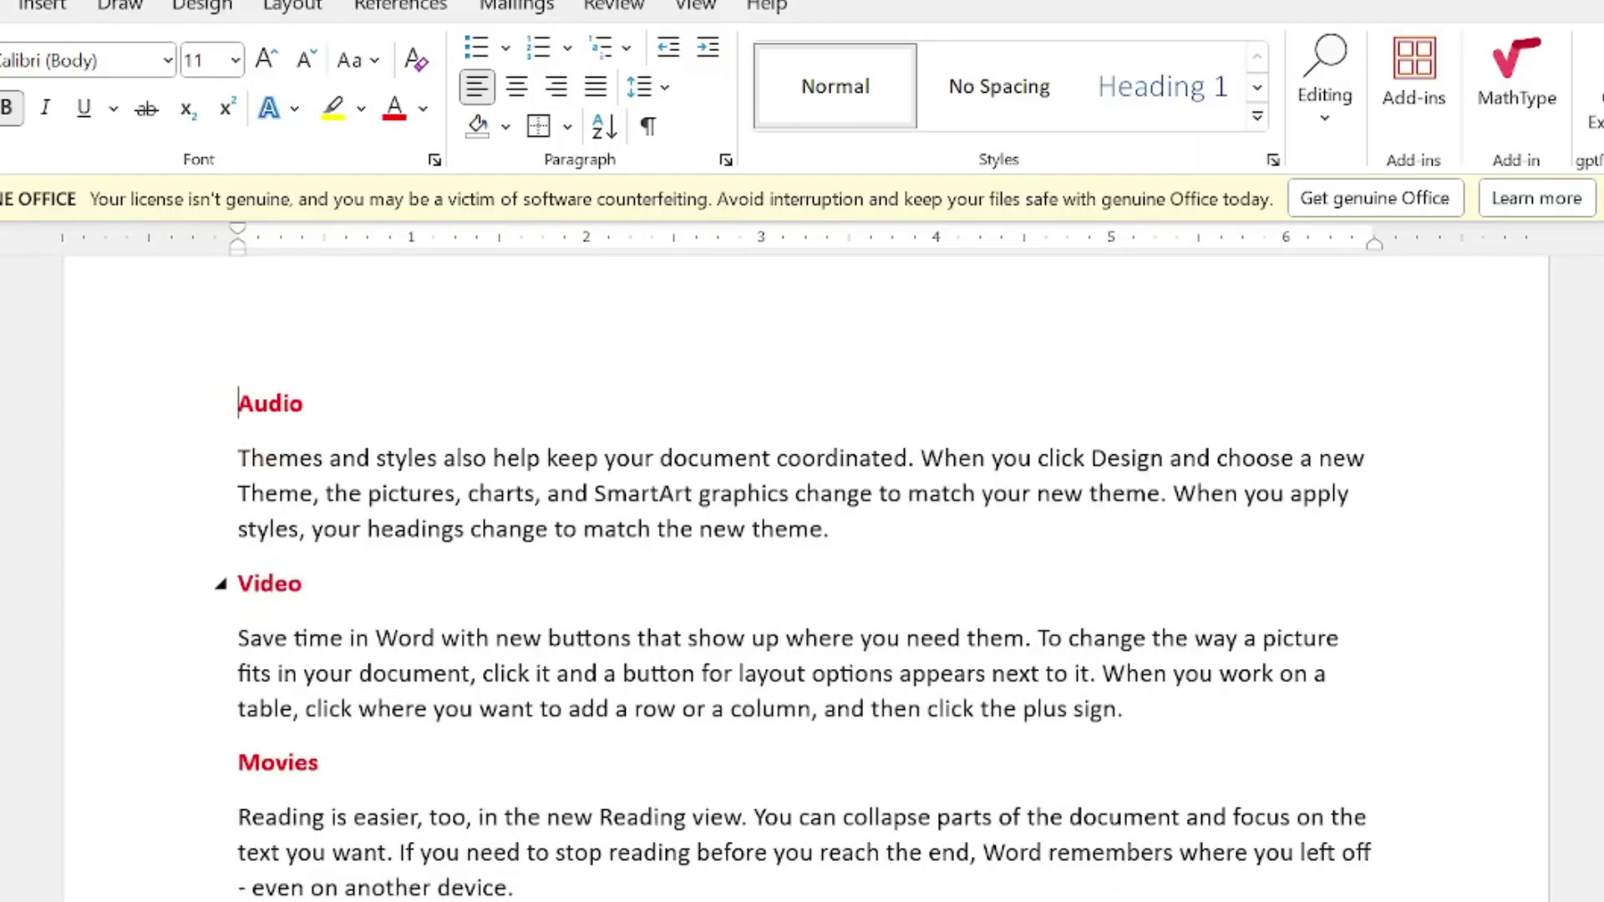
pyautogui.scroll(-1, 802, 576)
pyautogui.scroll(-4, 802, 577)
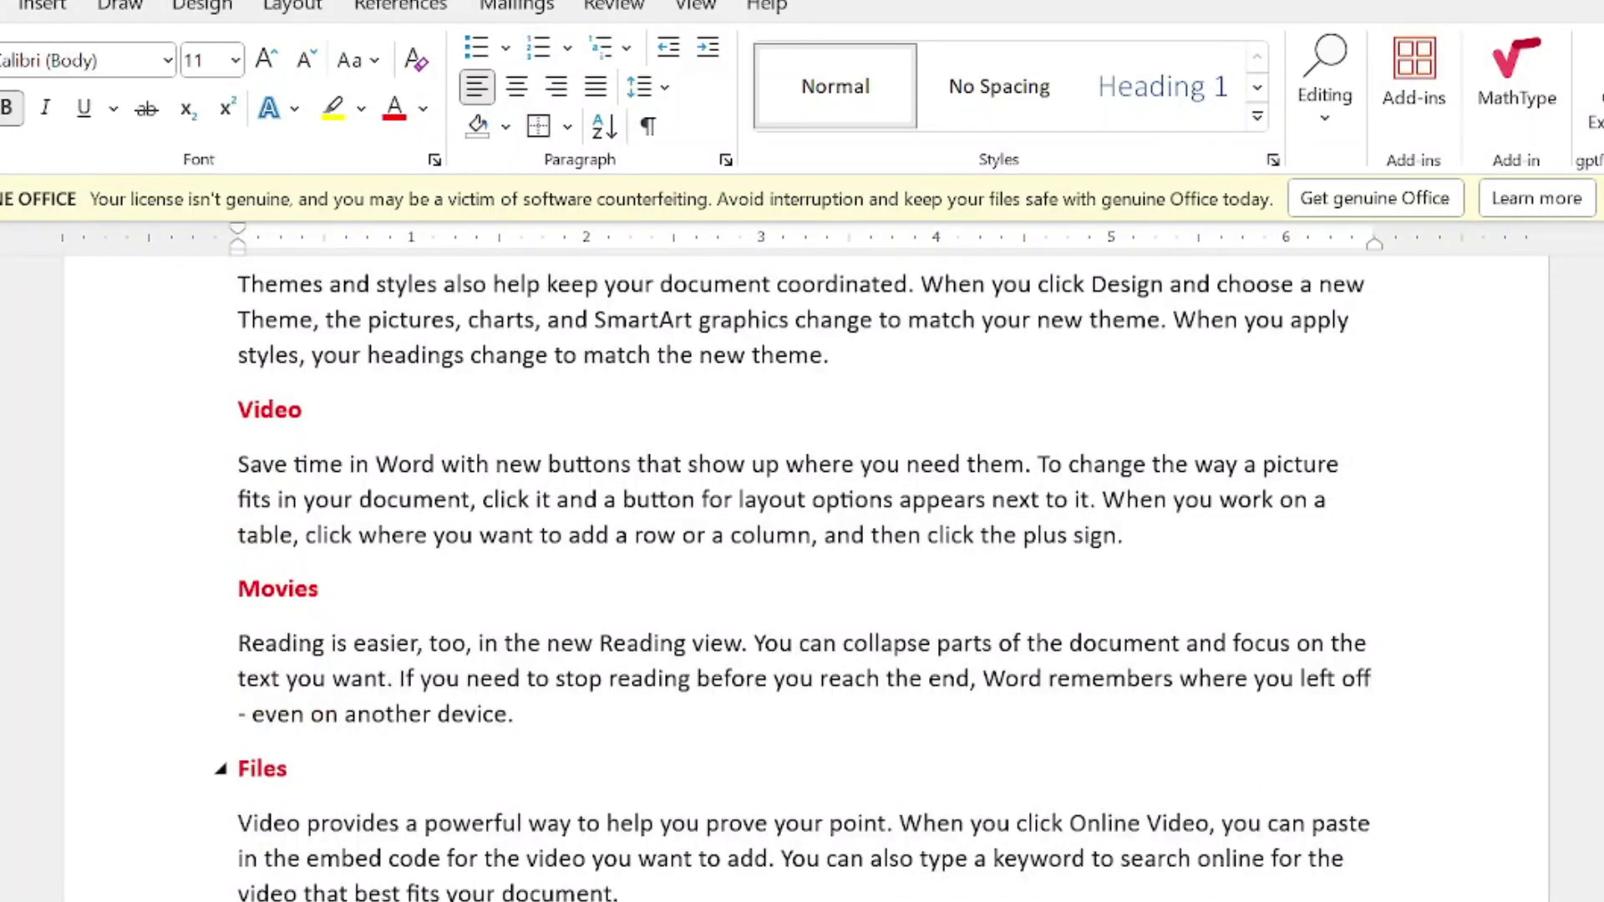
pyautogui.scroll(1, 802, 576)
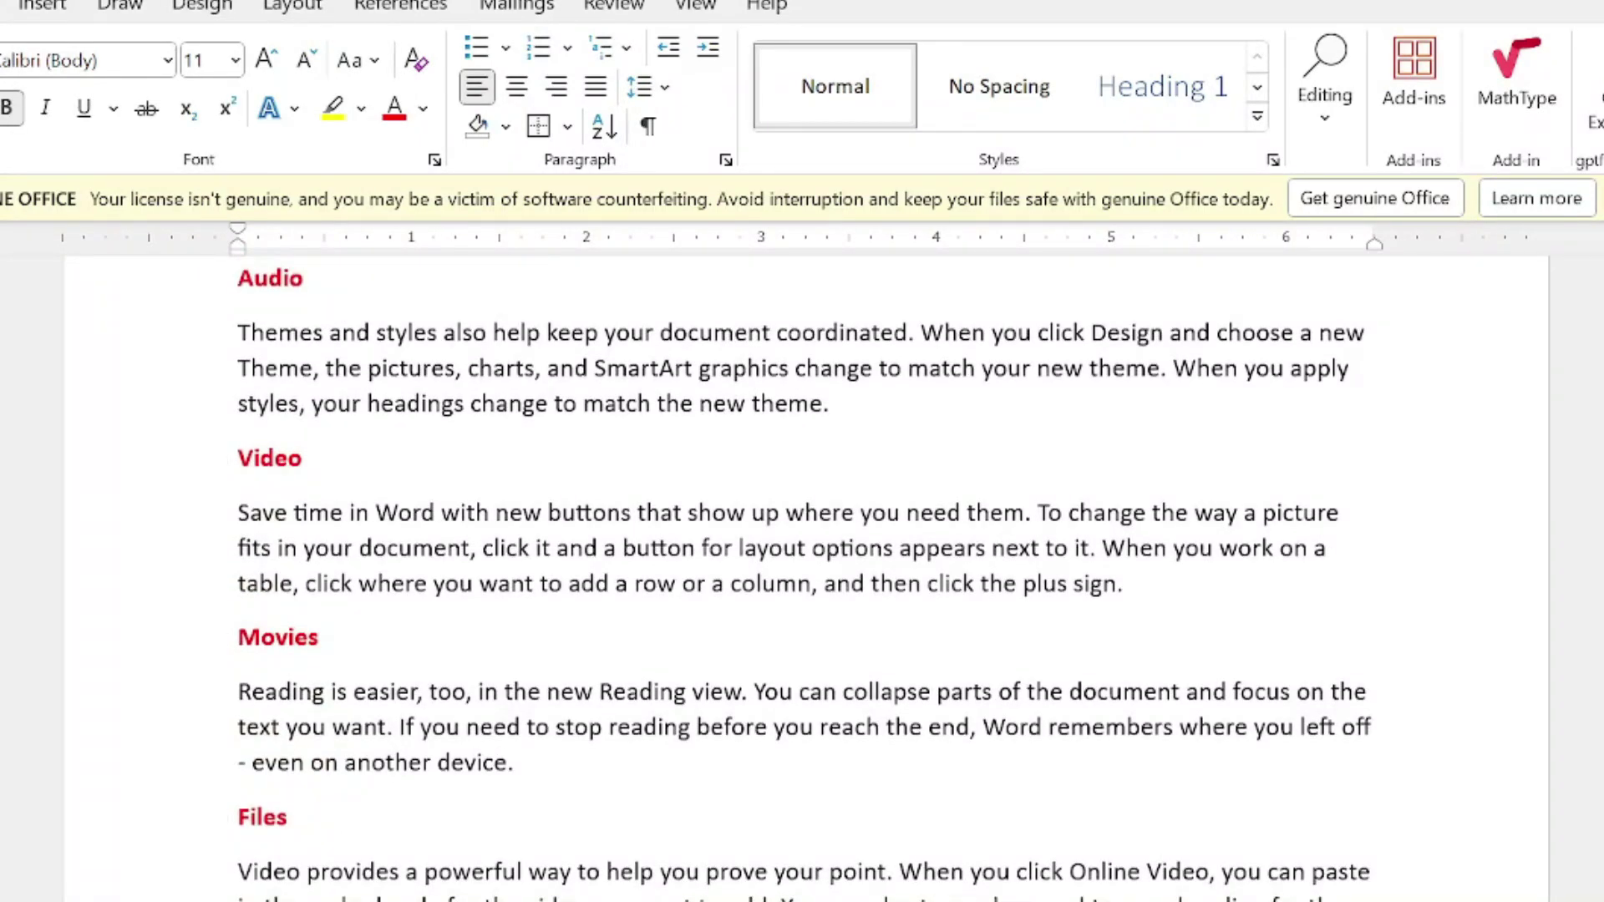
pyautogui.click(224, 278)
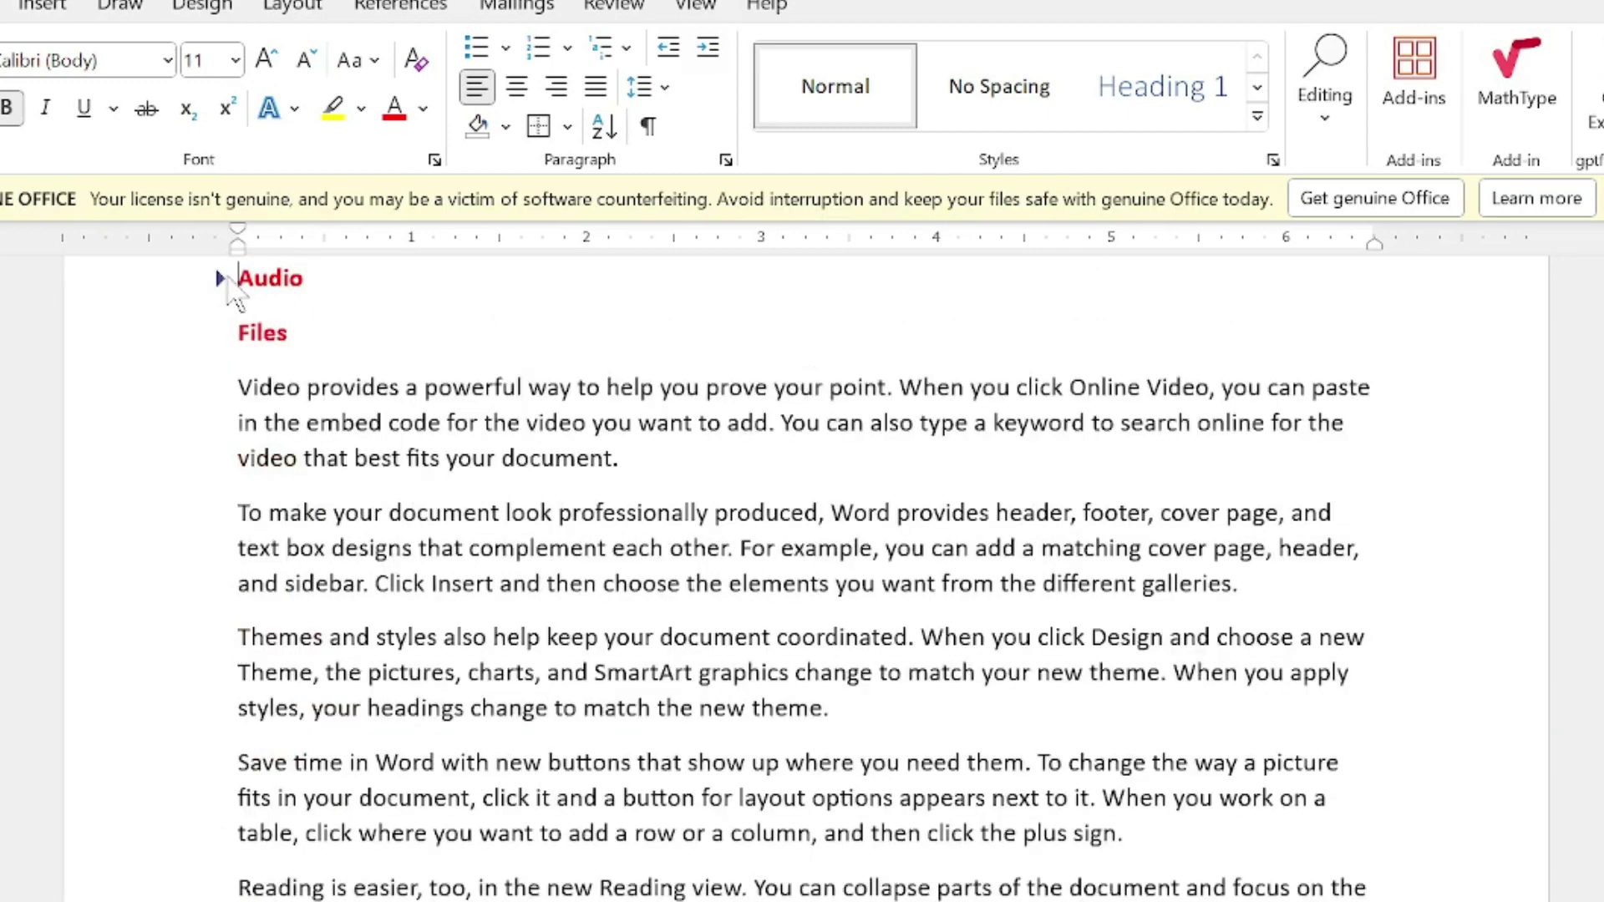
pyautogui.moveTo(221, 333)
pyautogui.click(221, 280)
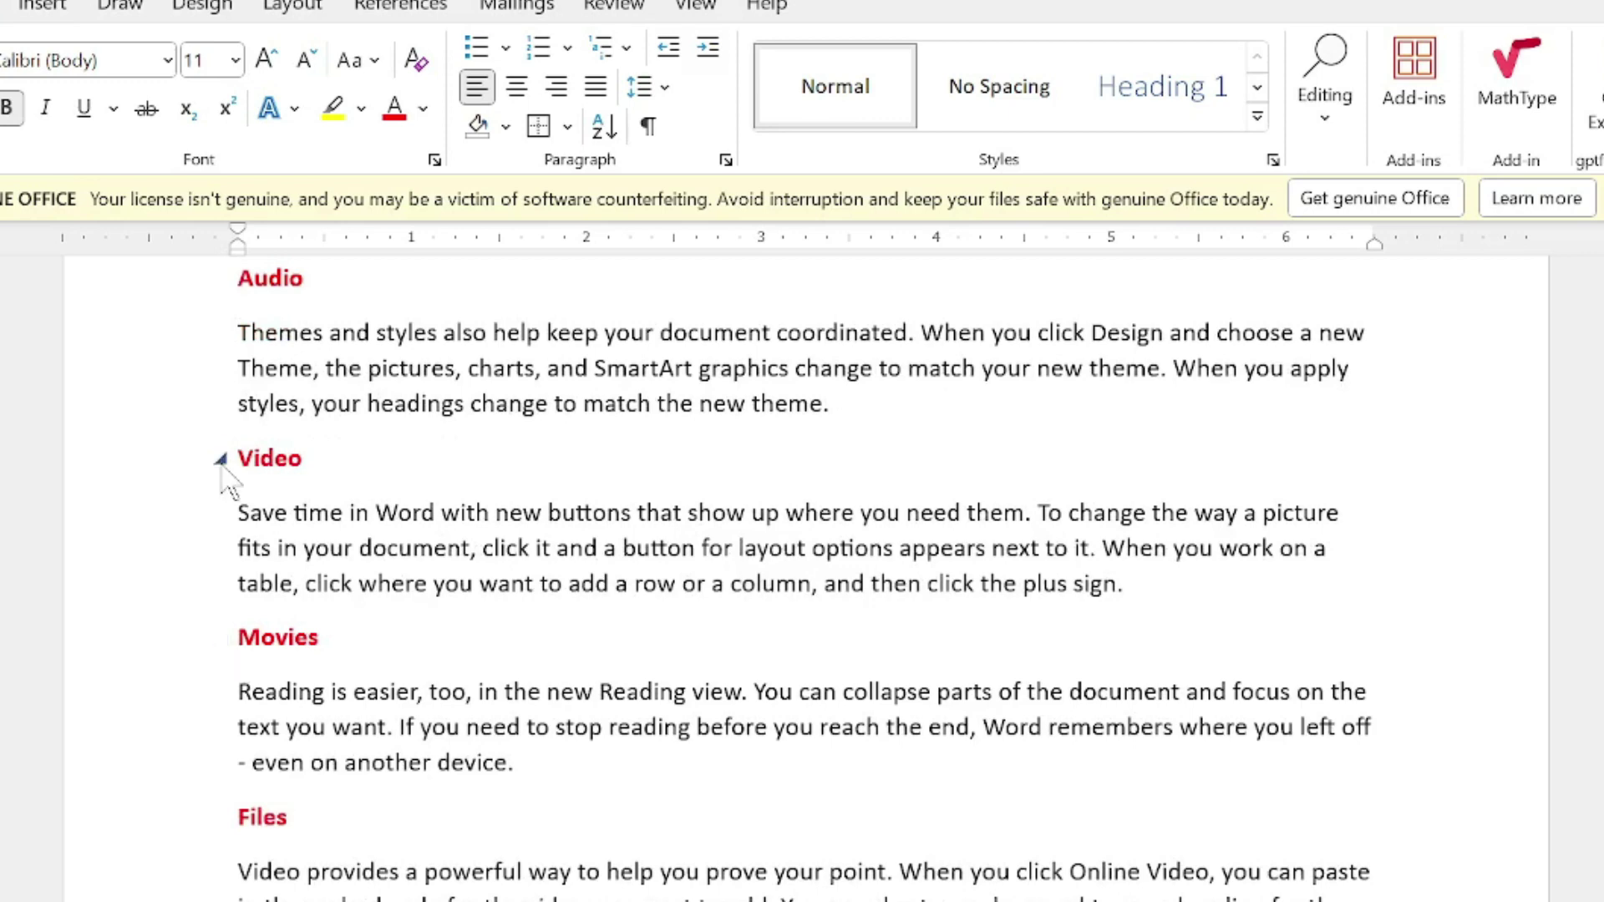
pyautogui.click(220, 460)
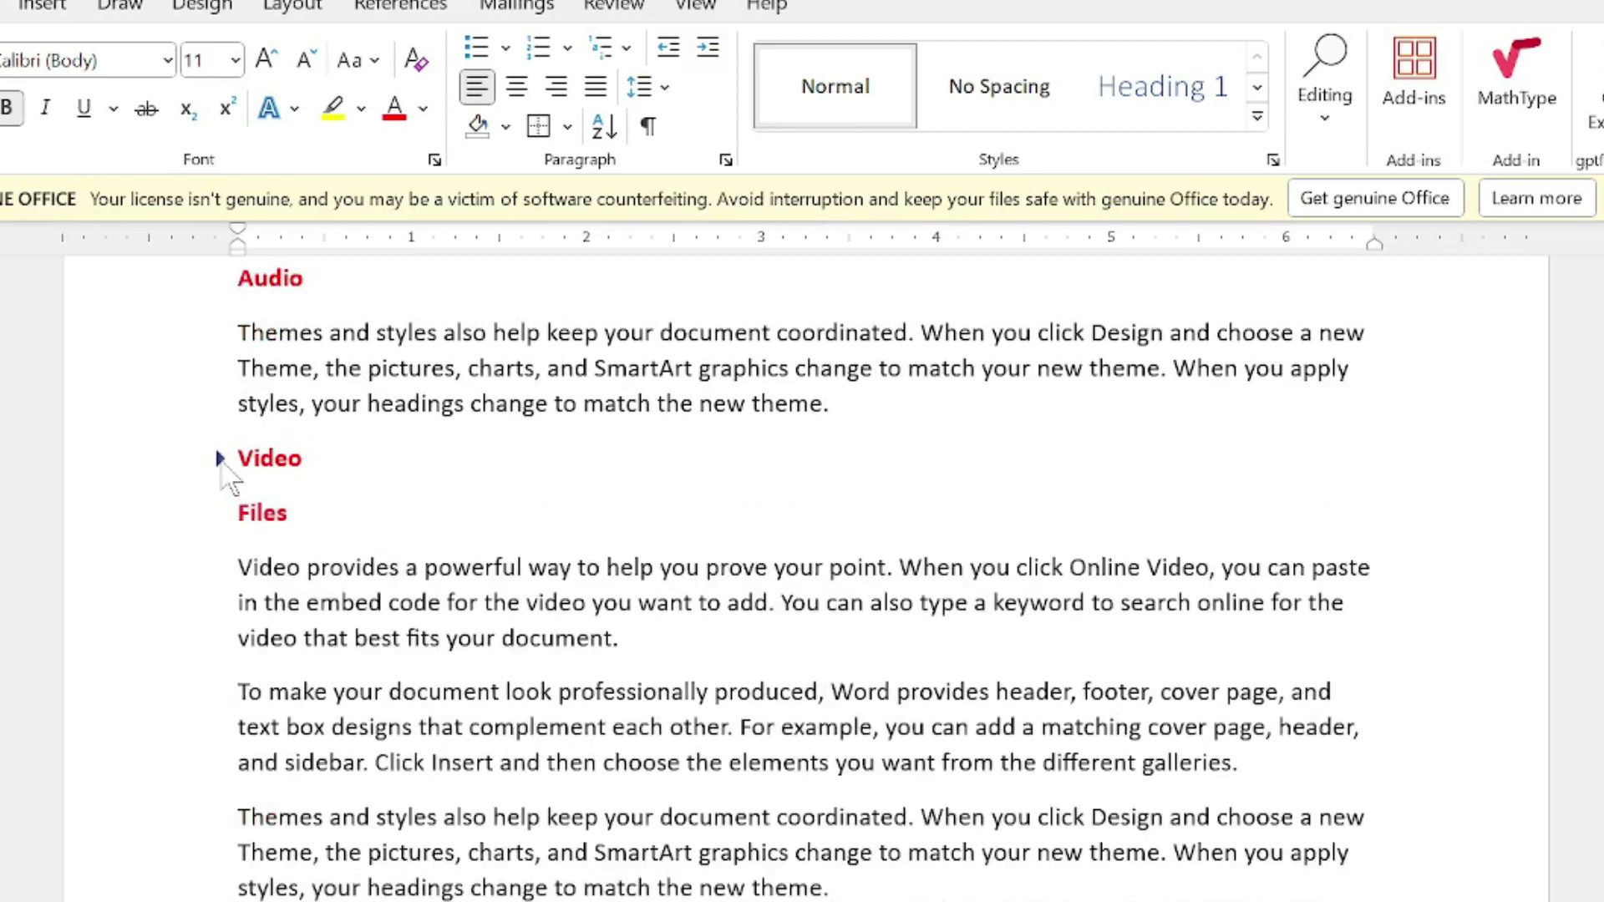
pyautogui.click(221, 459)
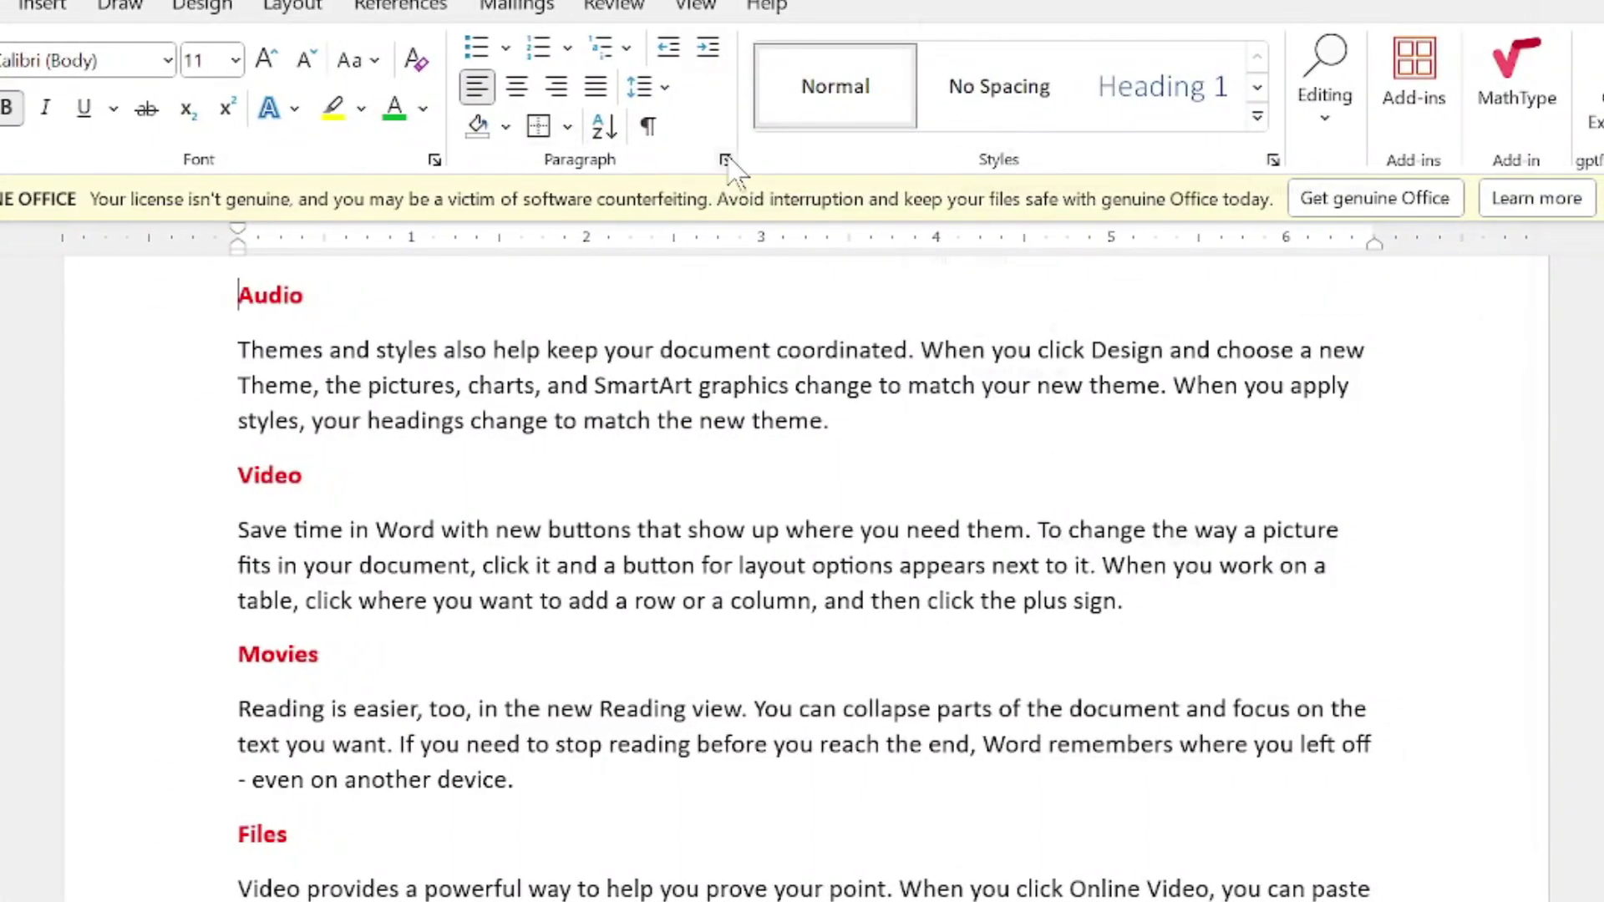
pyautogui.click(727, 160)
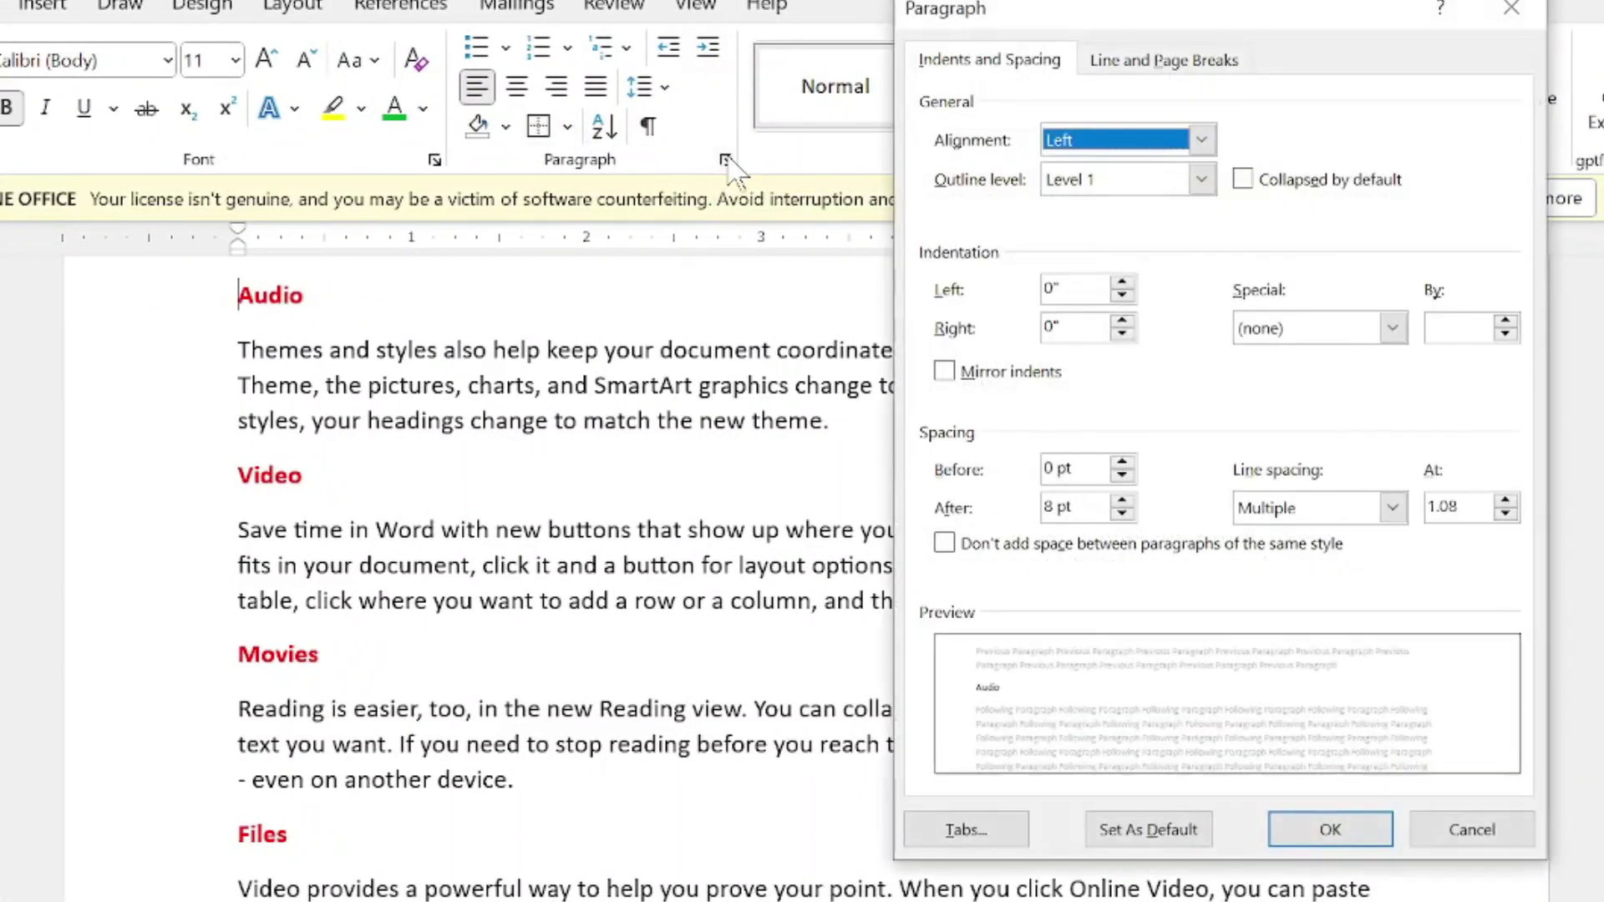
pyautogui.click(1200, 180)
pyautogui.click(1153, 208)
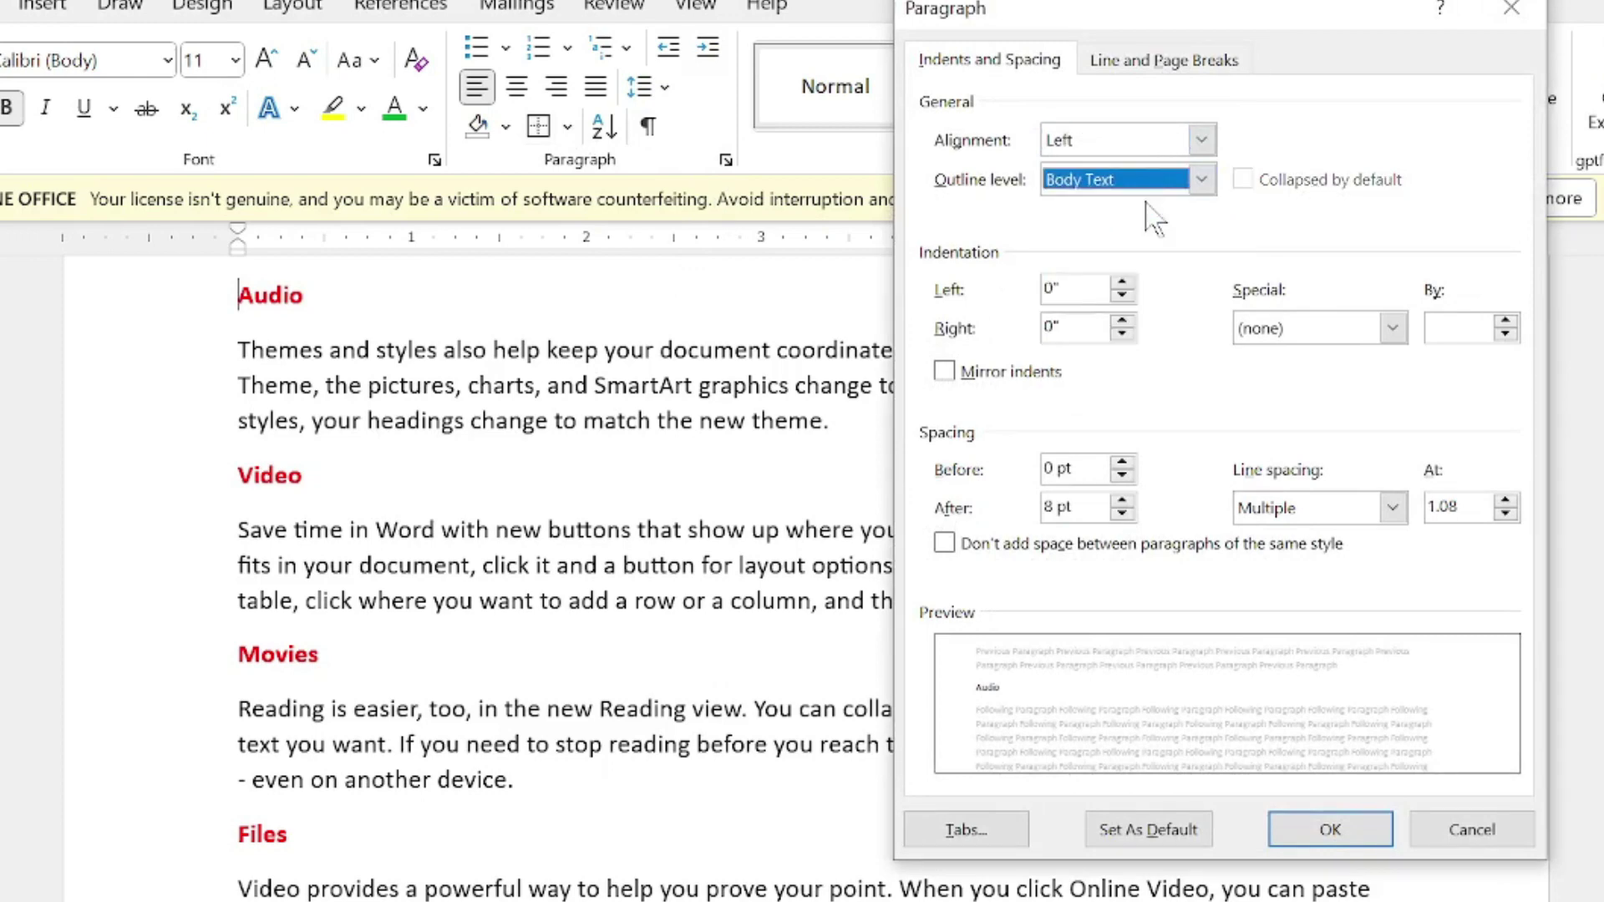
pyautogui.click(1308, 844)
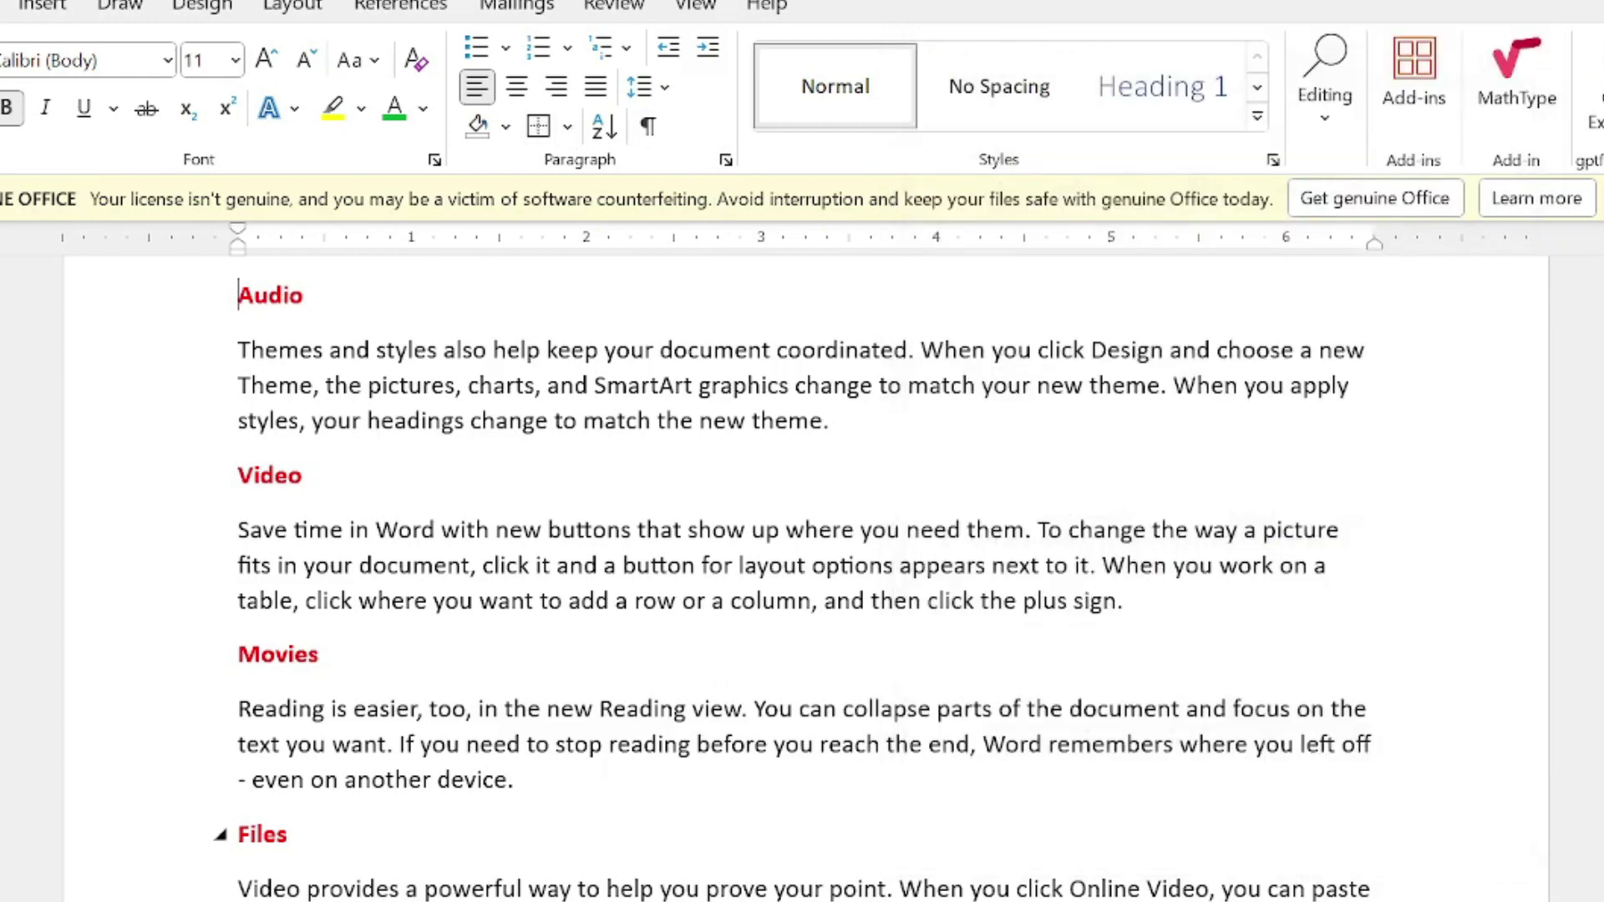
pyautogui.moveTo(226, 476)
pyautogui.click(220, 476)
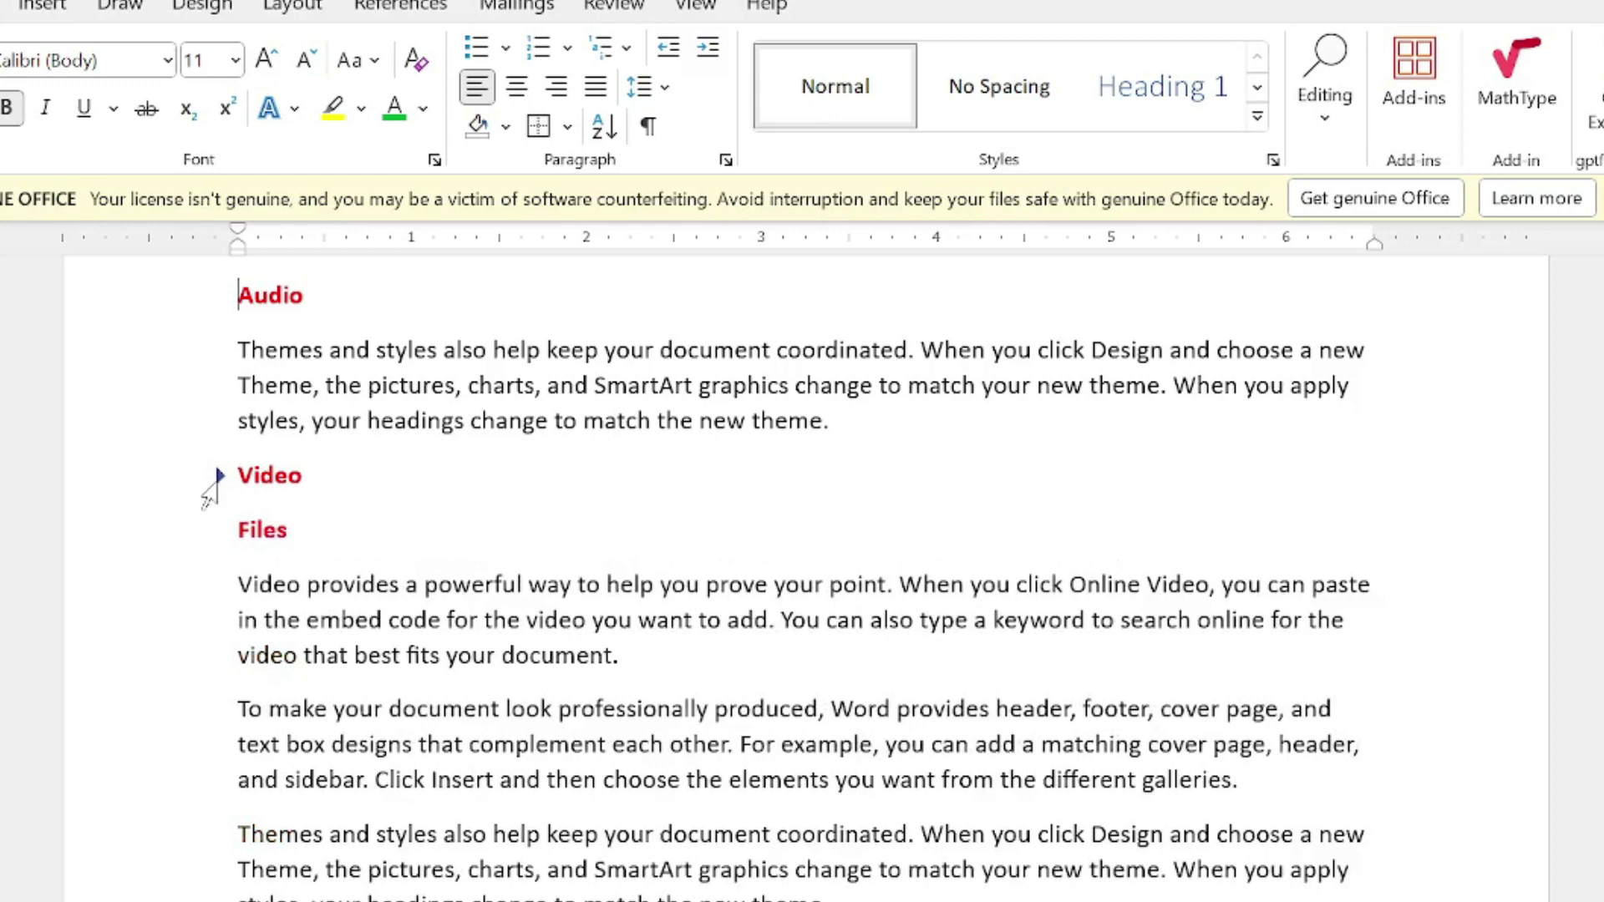
pyautogui.click(218, 478)
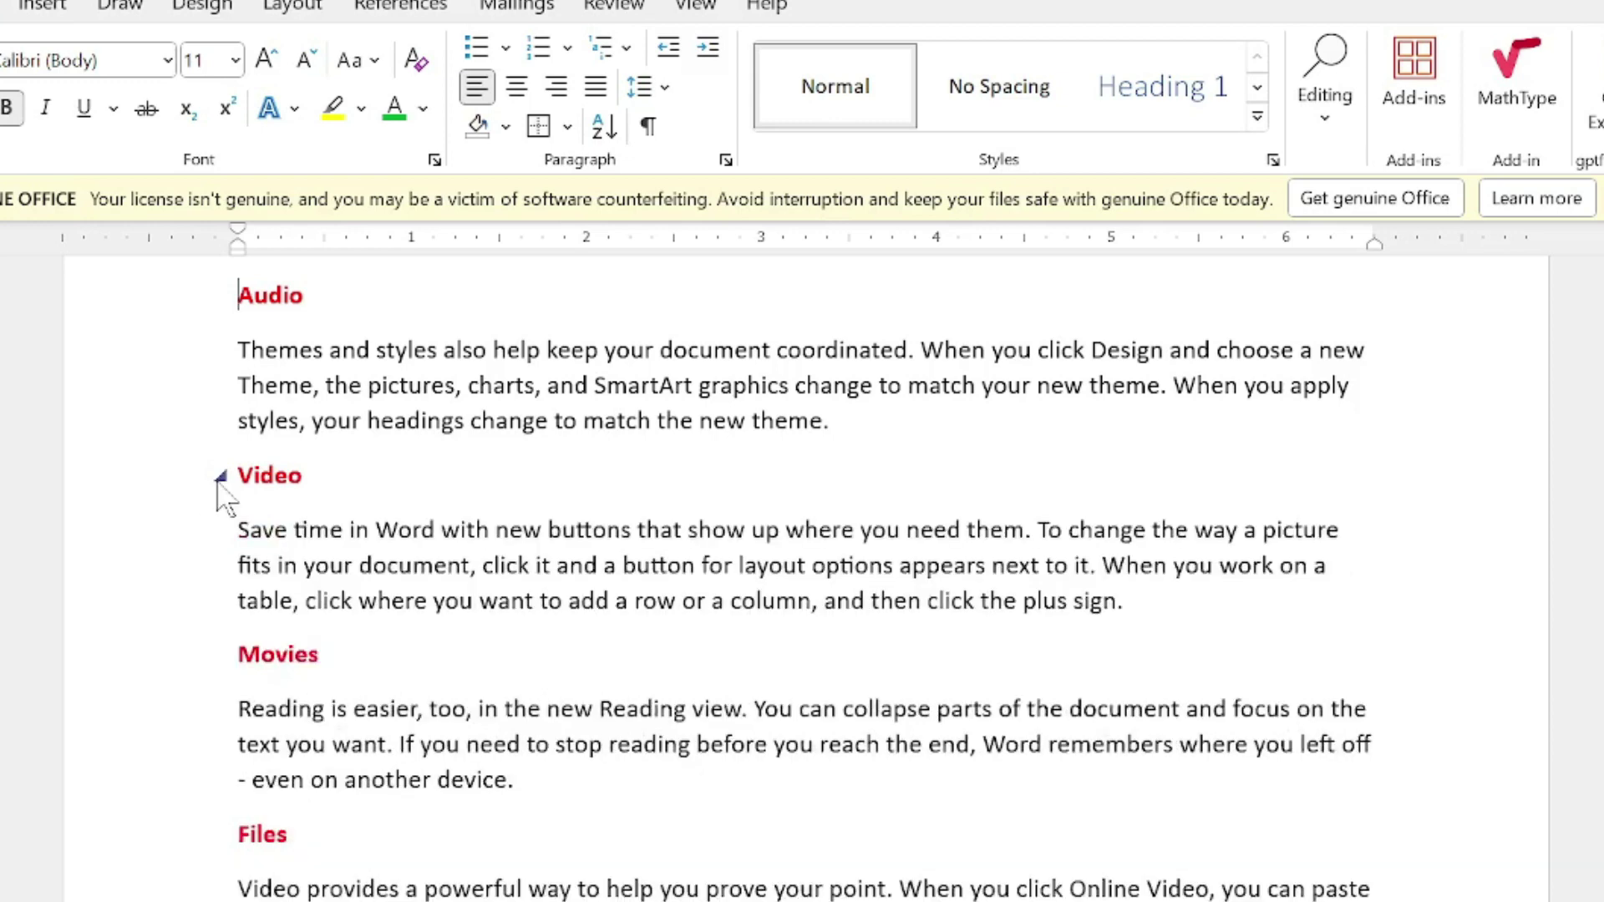
pyautogui.click(725, 159)
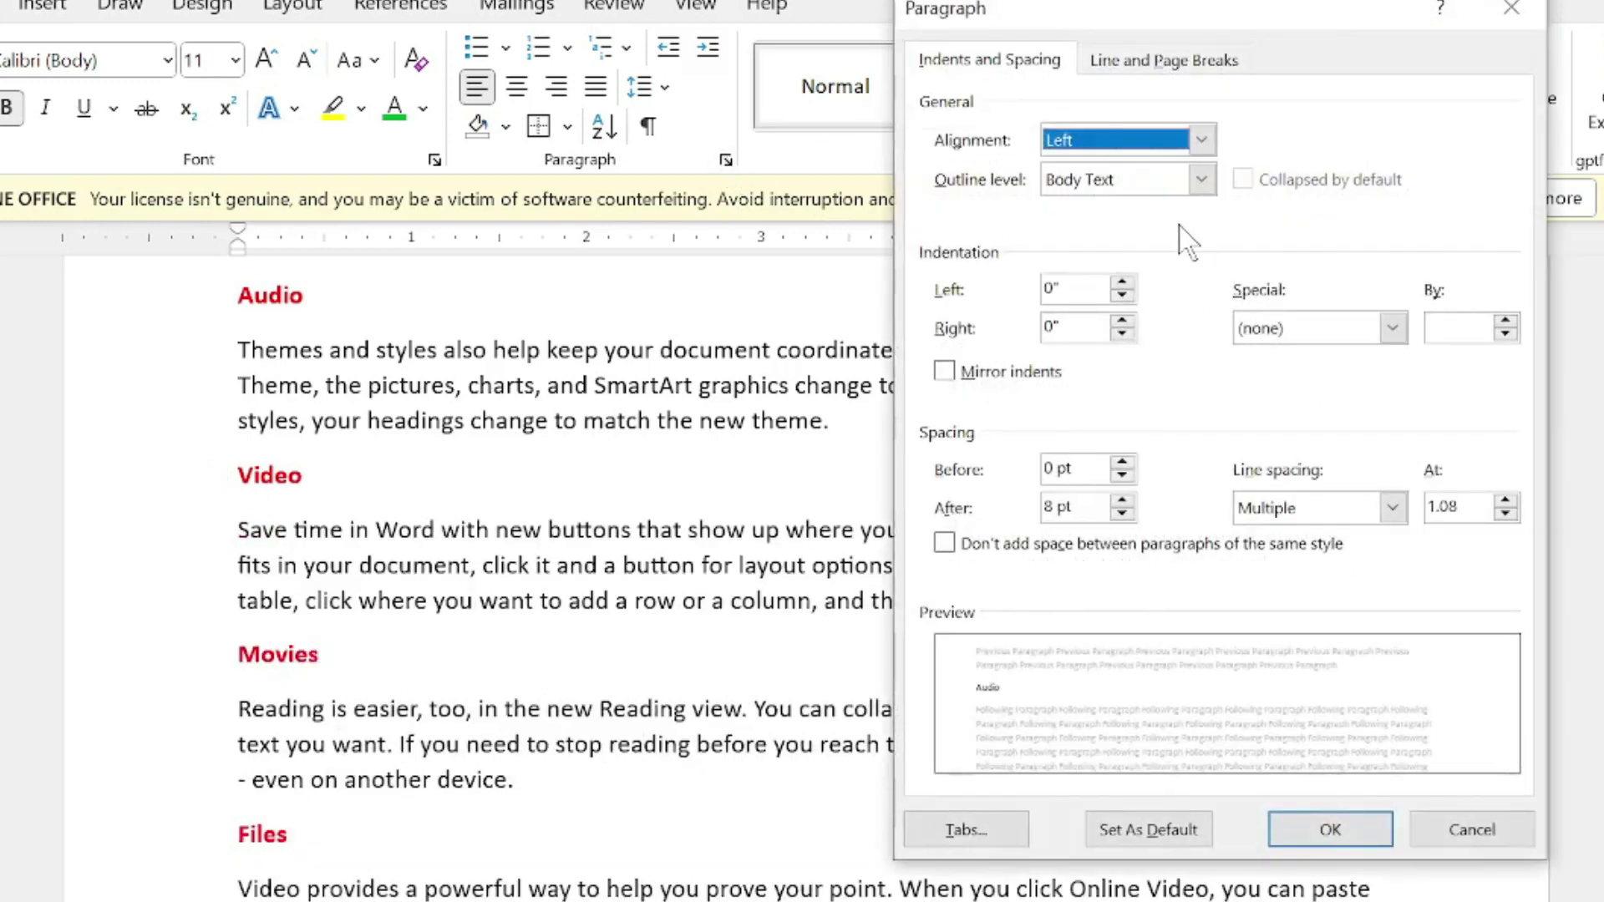
pyautogui.click(1123, 284)
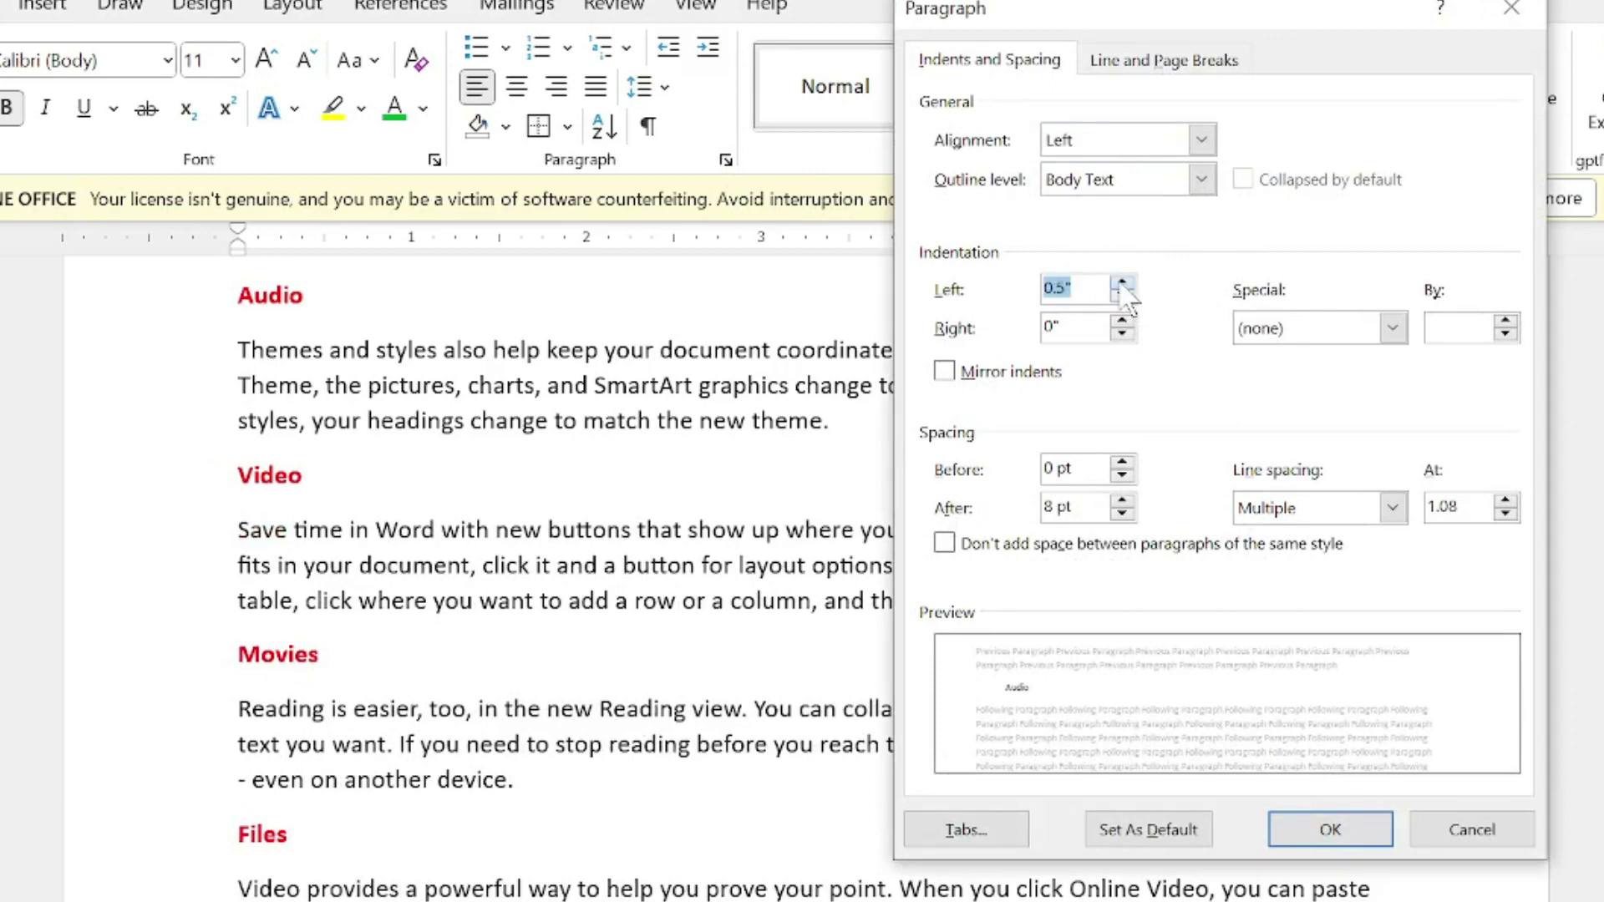
pyautogui.click(1122, 284)
pyautogui.click(1472, 829)
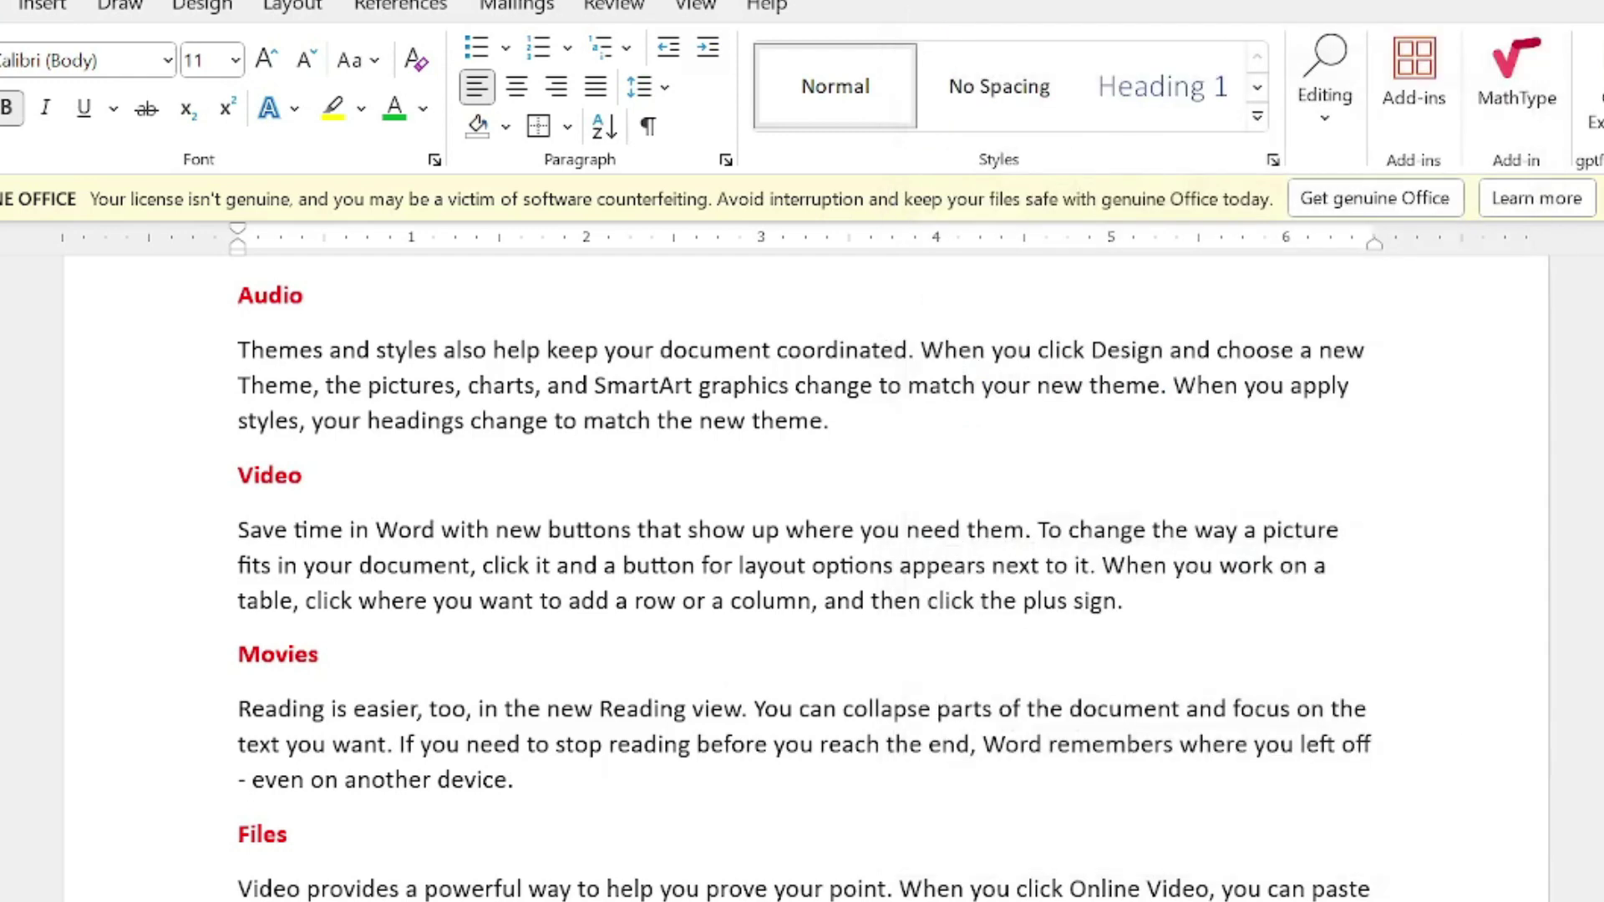
pyautogui.moveTo(835, 426); pyautogui.dragTo(238, 349)
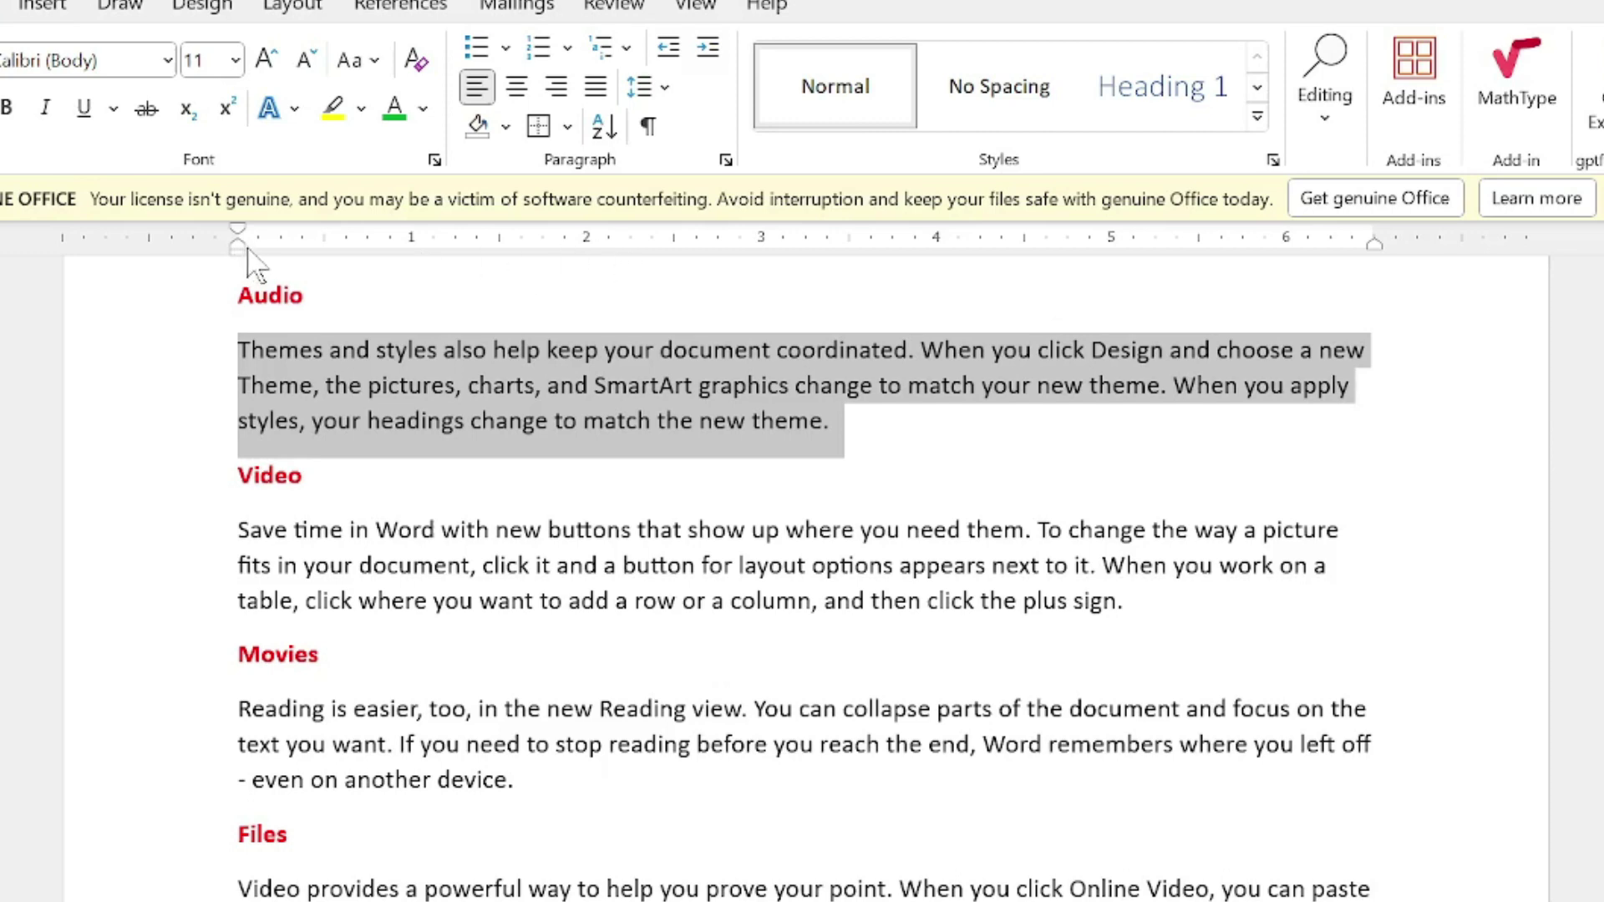
pyautogui.click(725, 160)
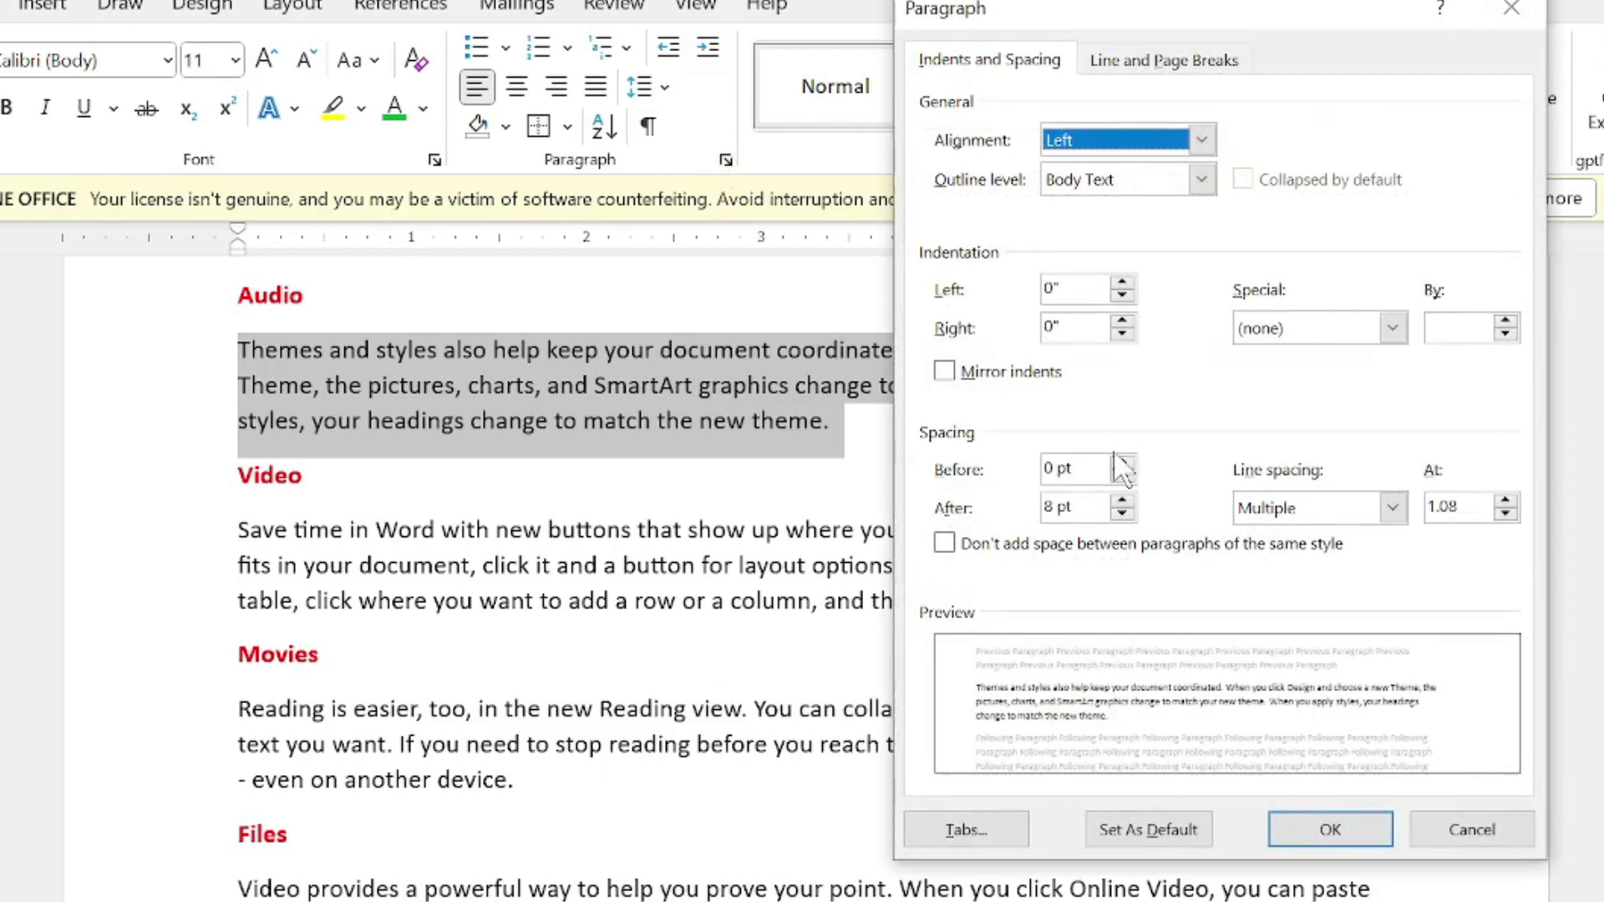
pyautogui.click(1122, 462)
pyautogui.click(1122, 462)
pyautogui.click(1122, 462)
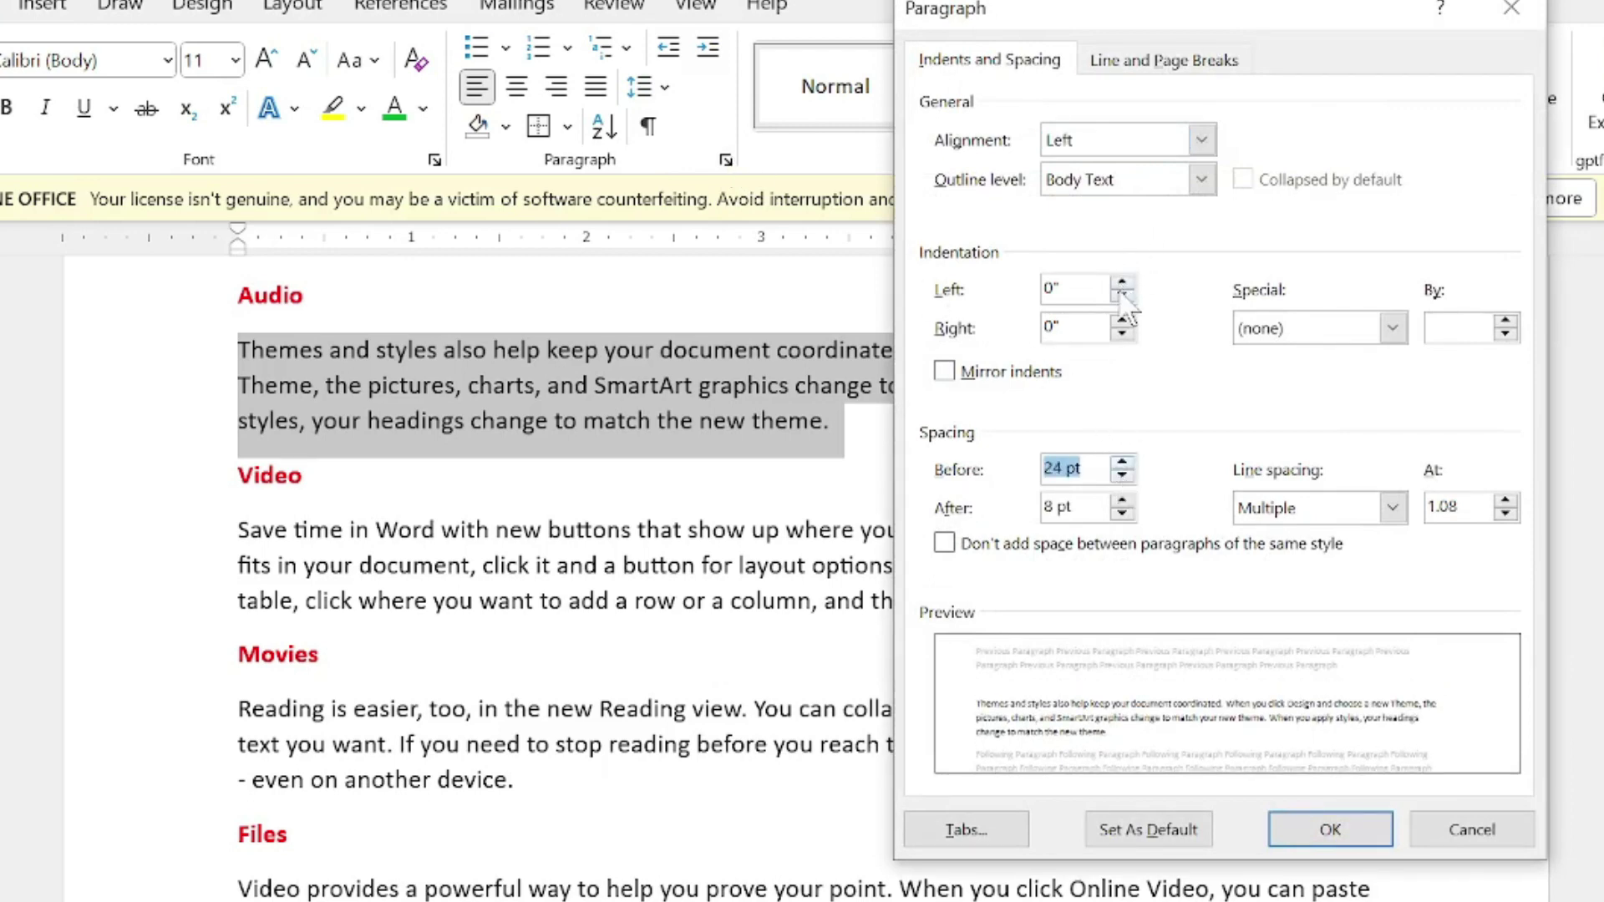
pyautogui.click(1122, 475)
pyautogui.click(1121, 474)
pyautogui.click(1121, 474)
pyautogui.click(1122, 475)
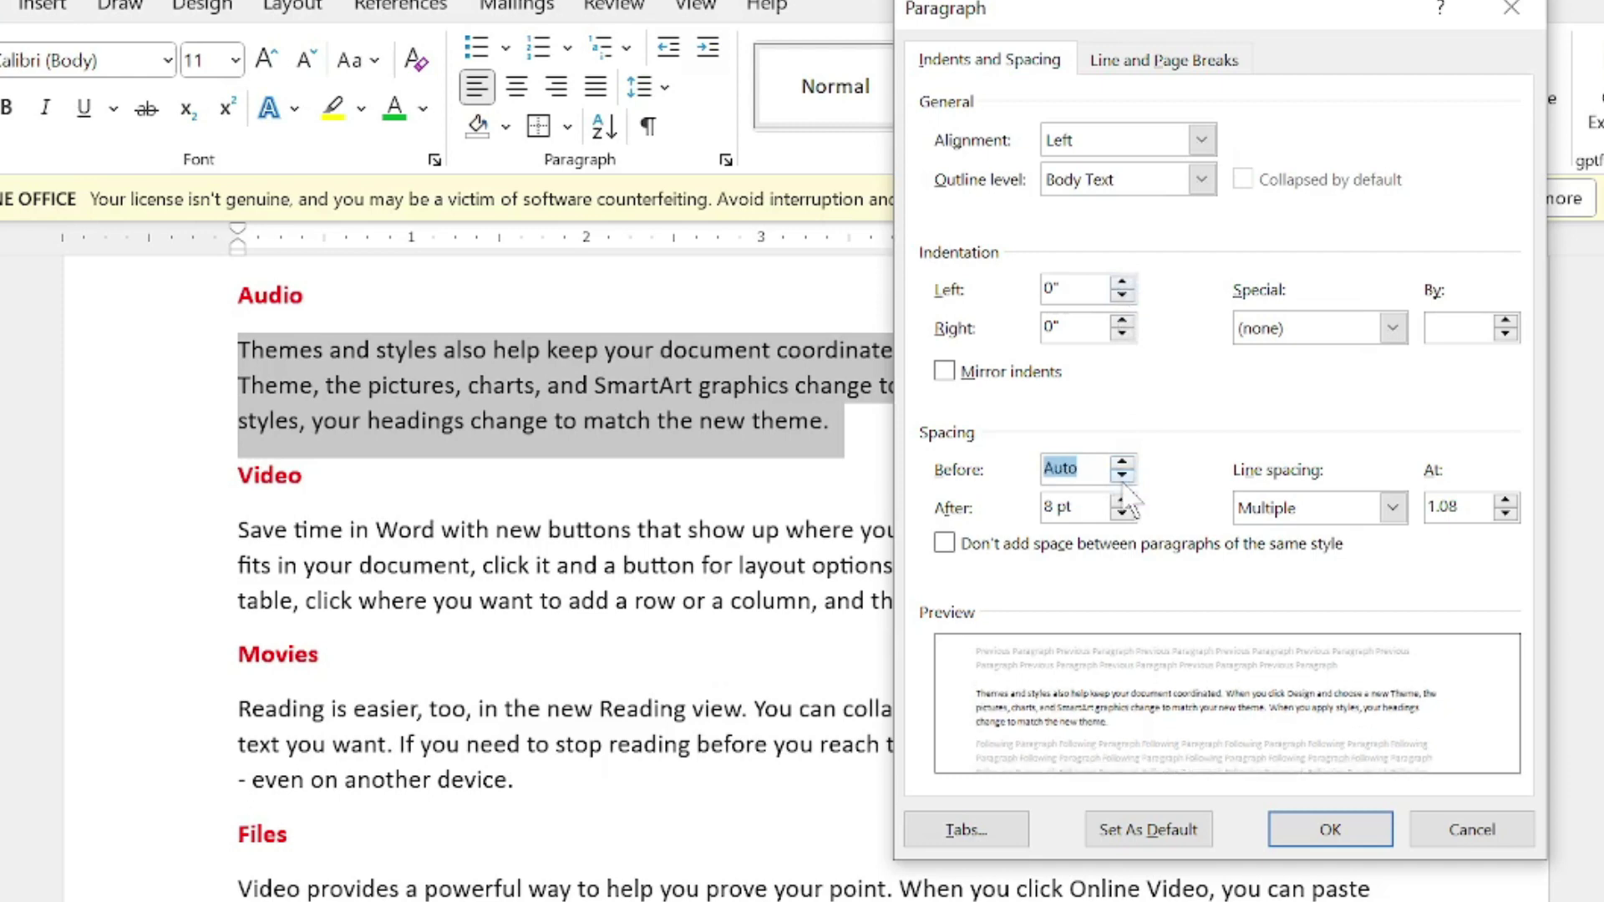
pyautogui.click(1122, 282)
pyautogui.click(1122, 283)
pyautogui.click(1121, 282)
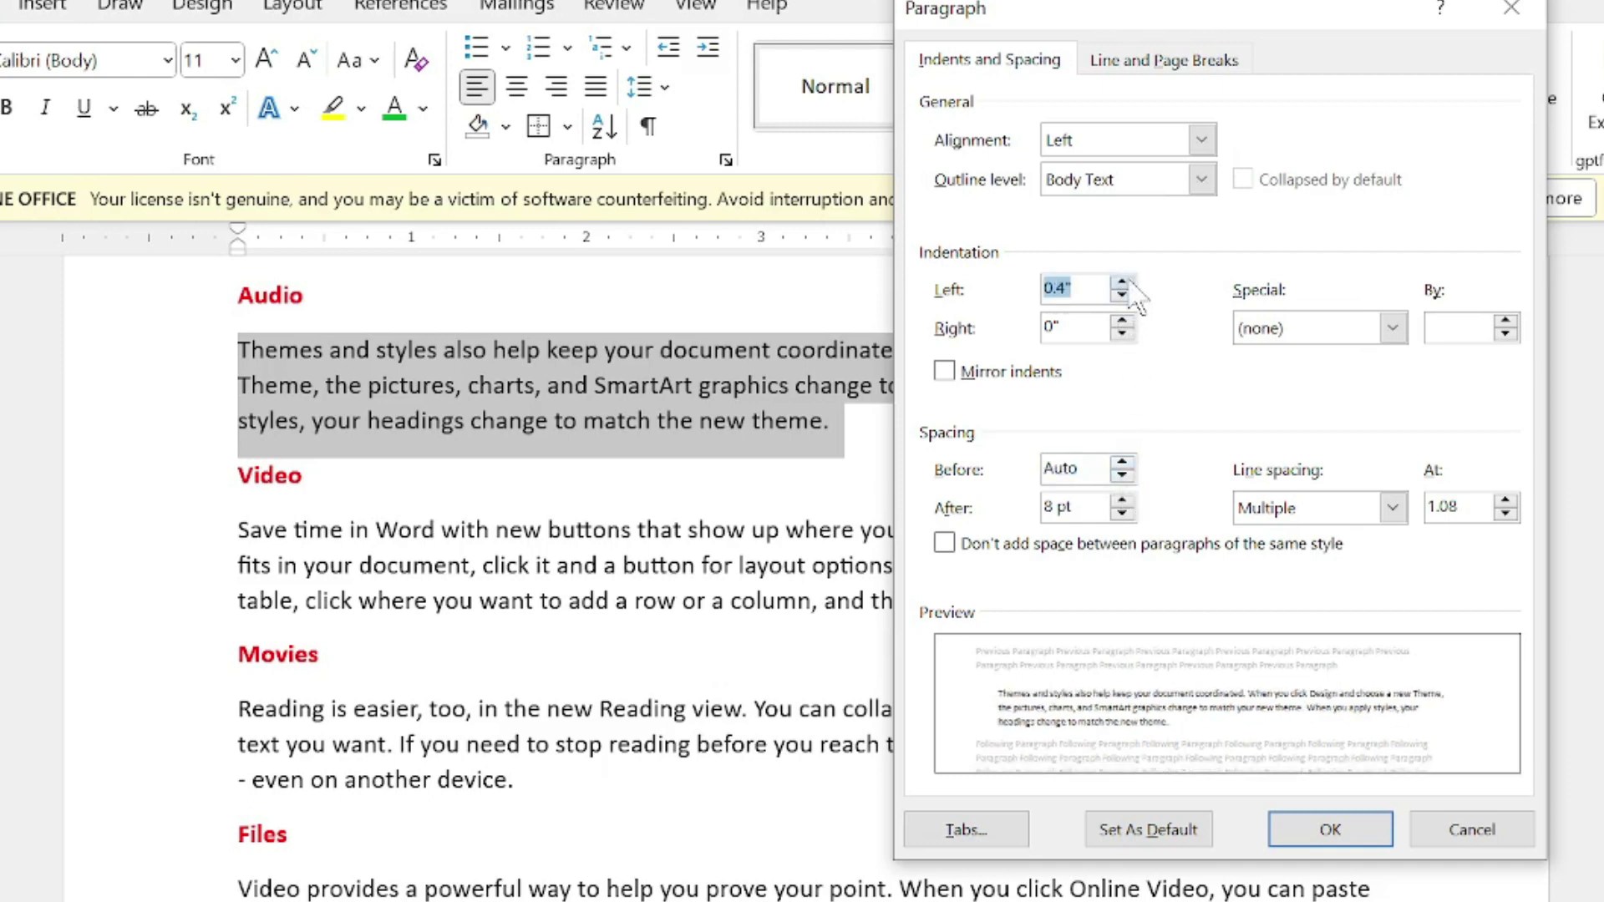
pyautogui.click(1121, 282)
pyautogui.click(1122, 283)
pyautogui.click(1121, 282)
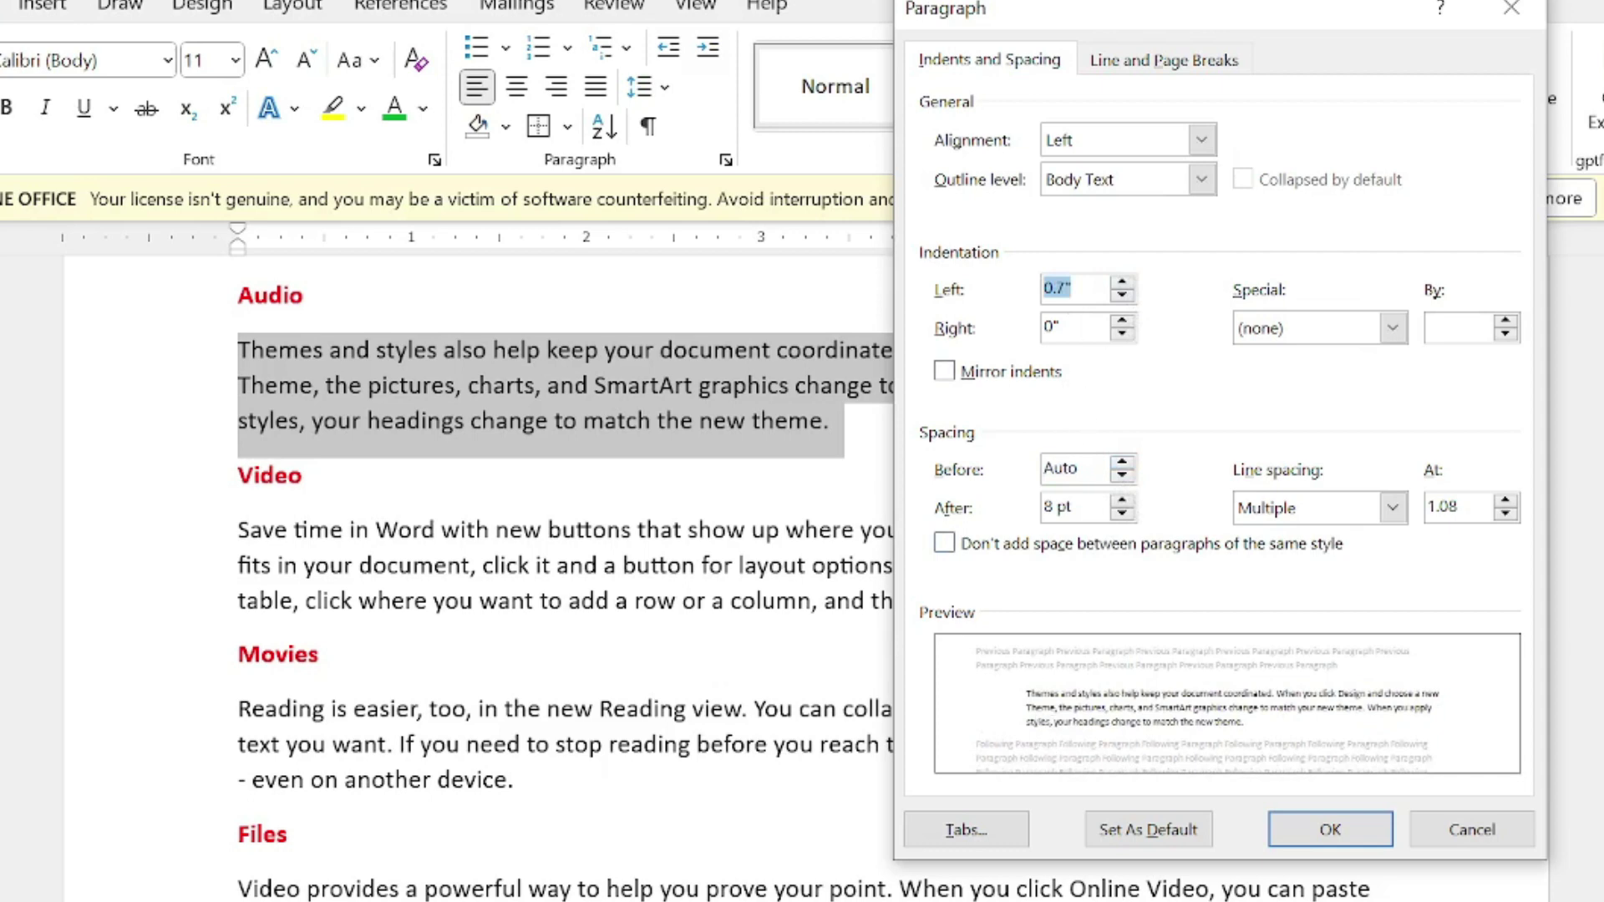
pyautogui.click(1121, 283)
pyautogui.click(1122, 282)
pyautogui.click(1122, 282)
pyautogui.click(1122, 283)
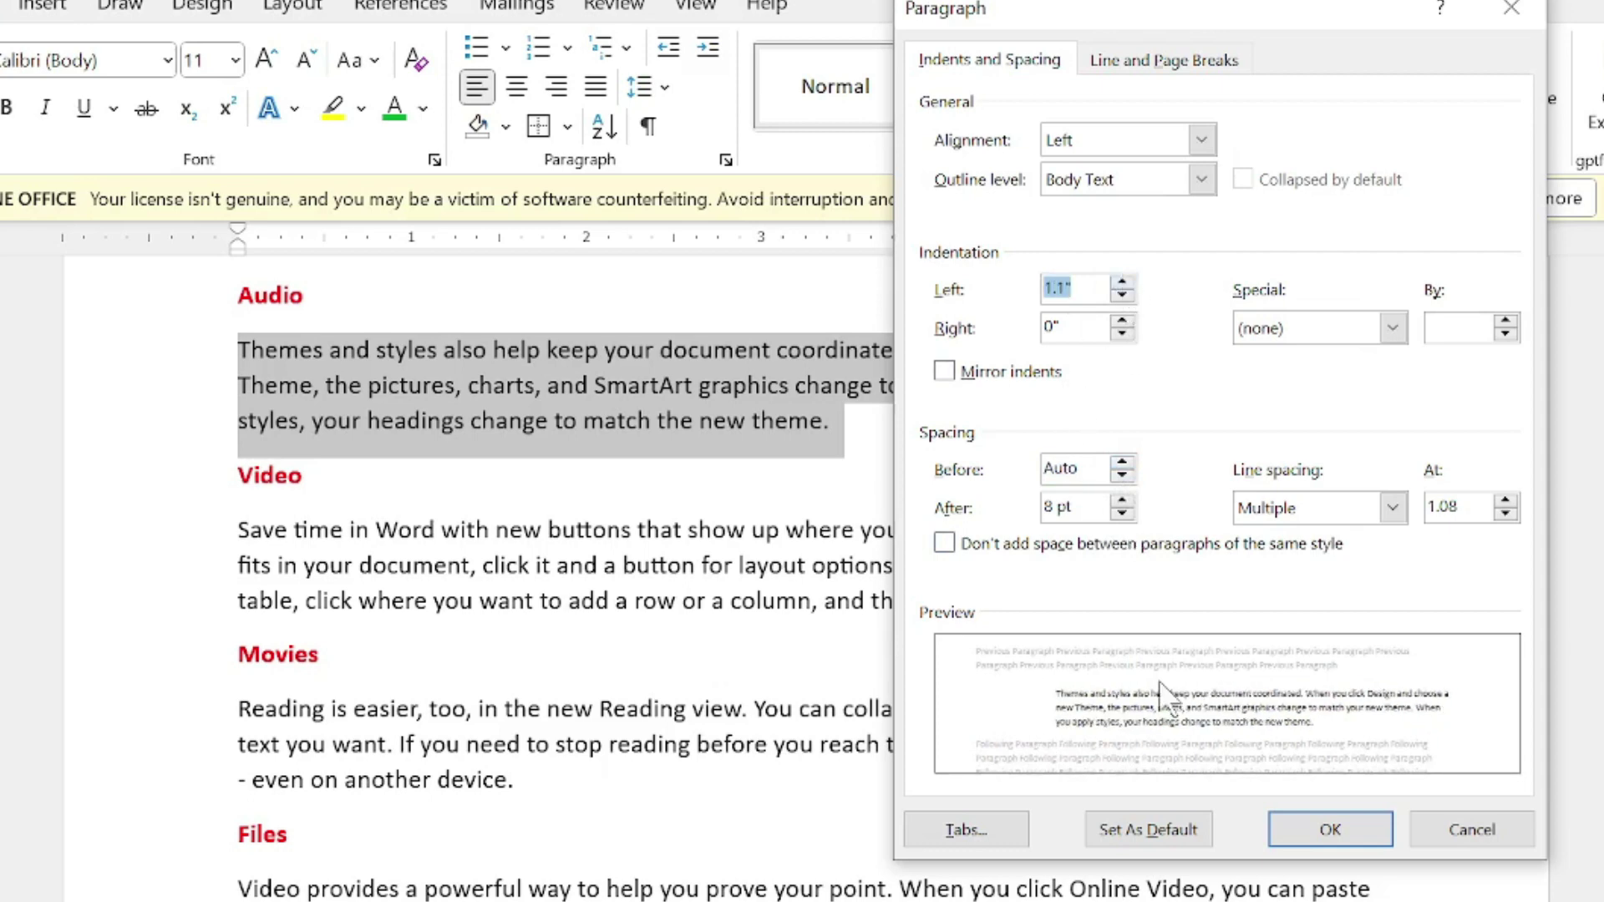
pyautogui.click(1328, 831)
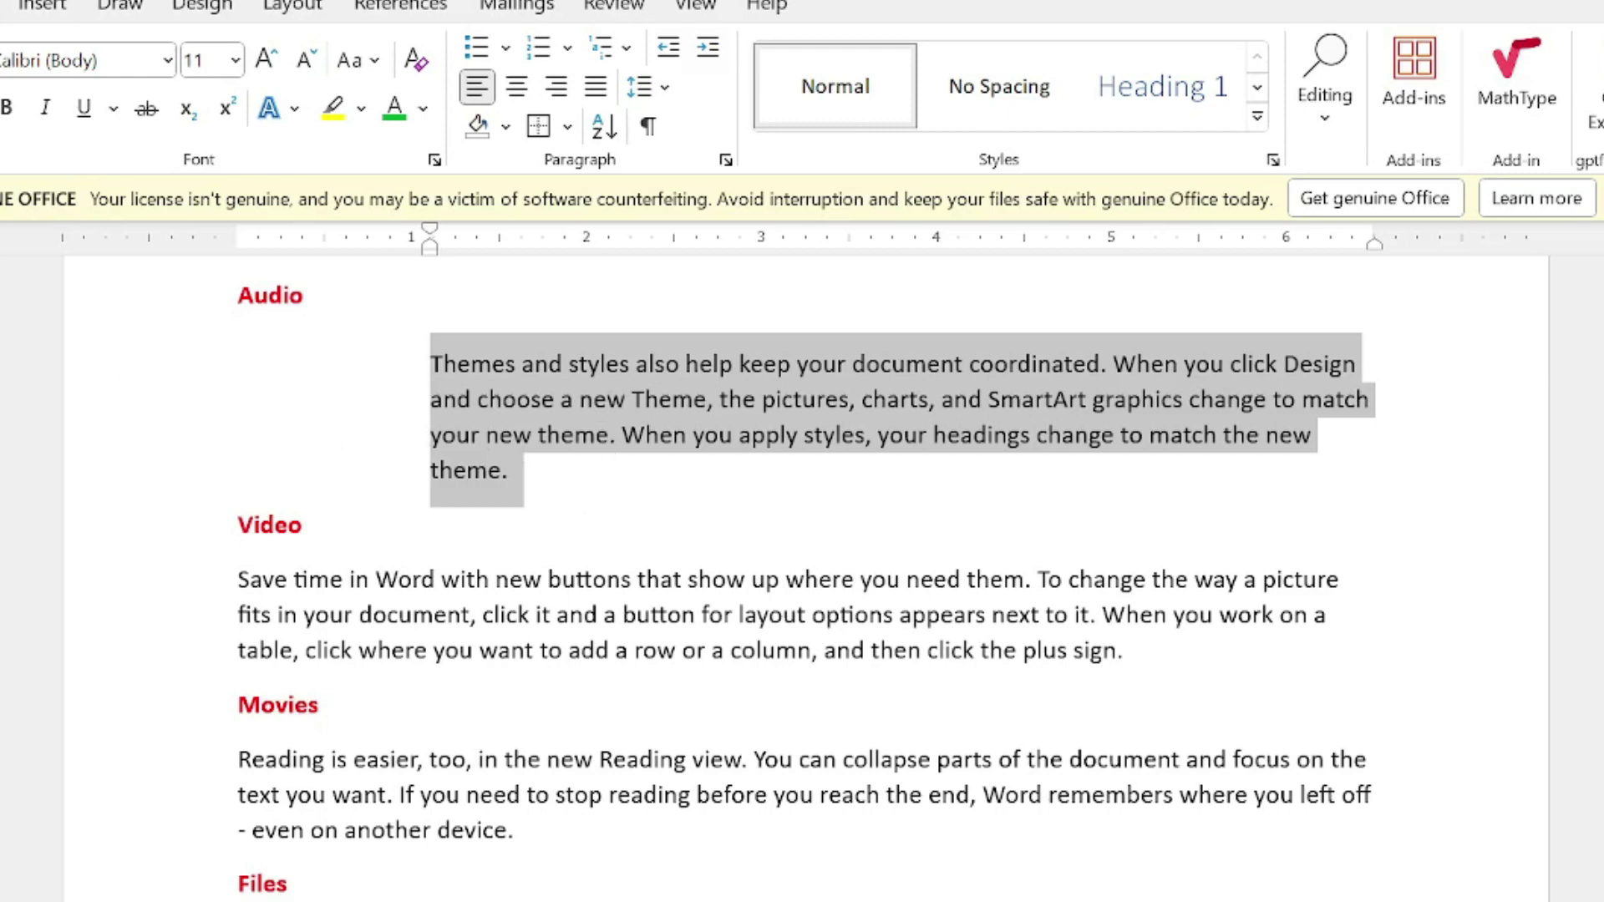
pyautogui.hotkey('ctrl', 'z')
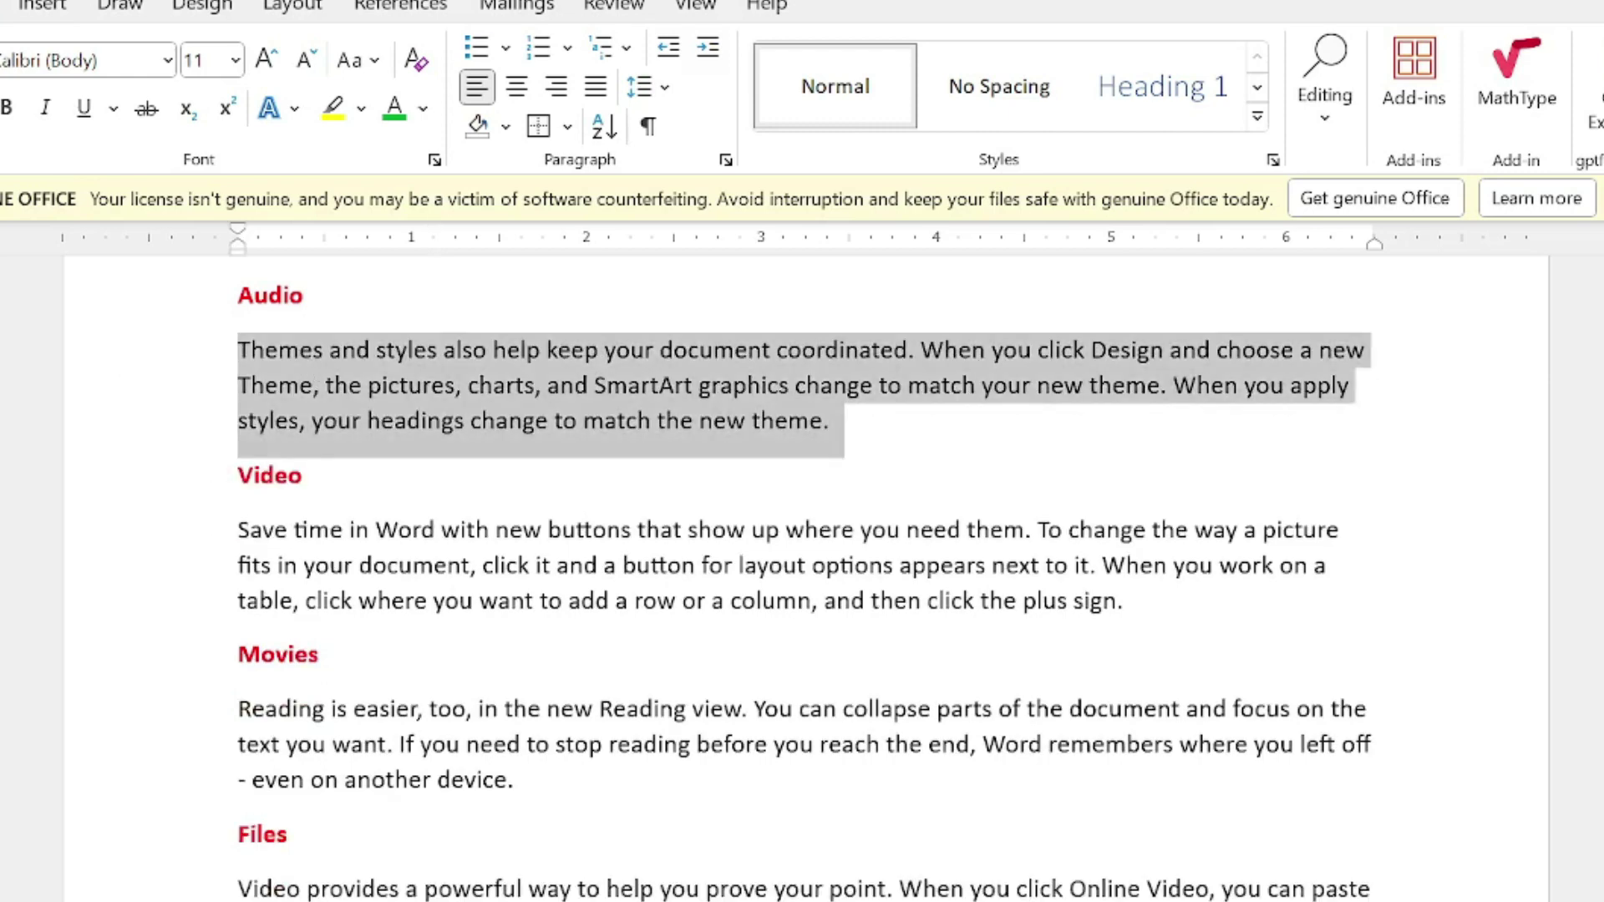
pyautogui.click(238, 295)
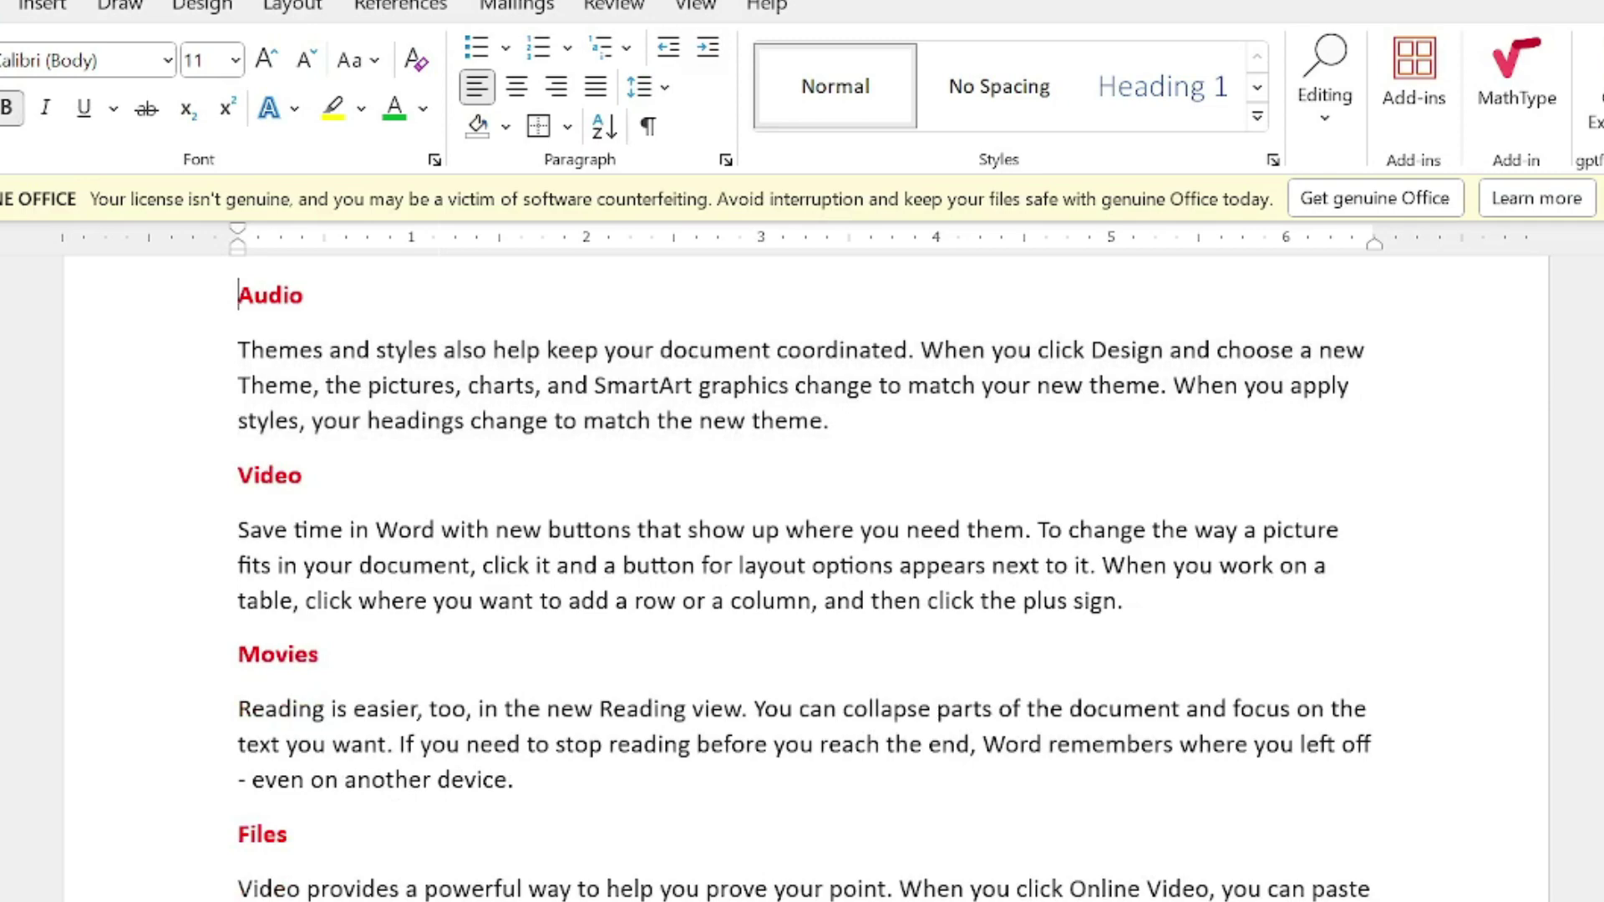
pyautogui.scroll(1, 804, 584)
pyautogui.scroll(-8, 805, 560)
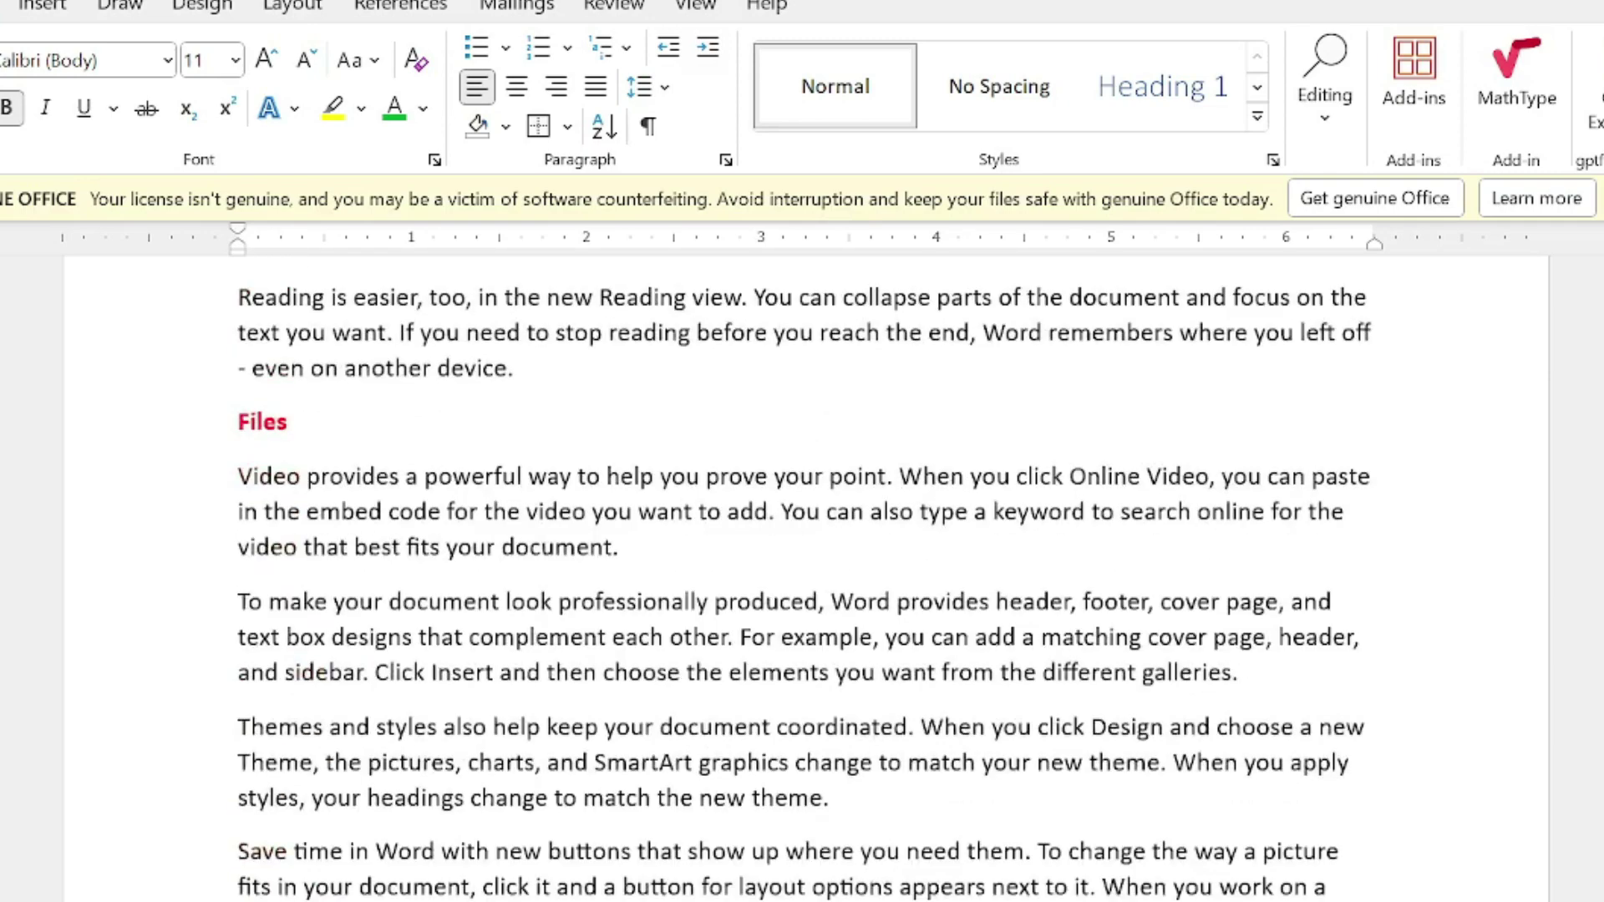
pyautogui.scroll(-1, 805, 560)
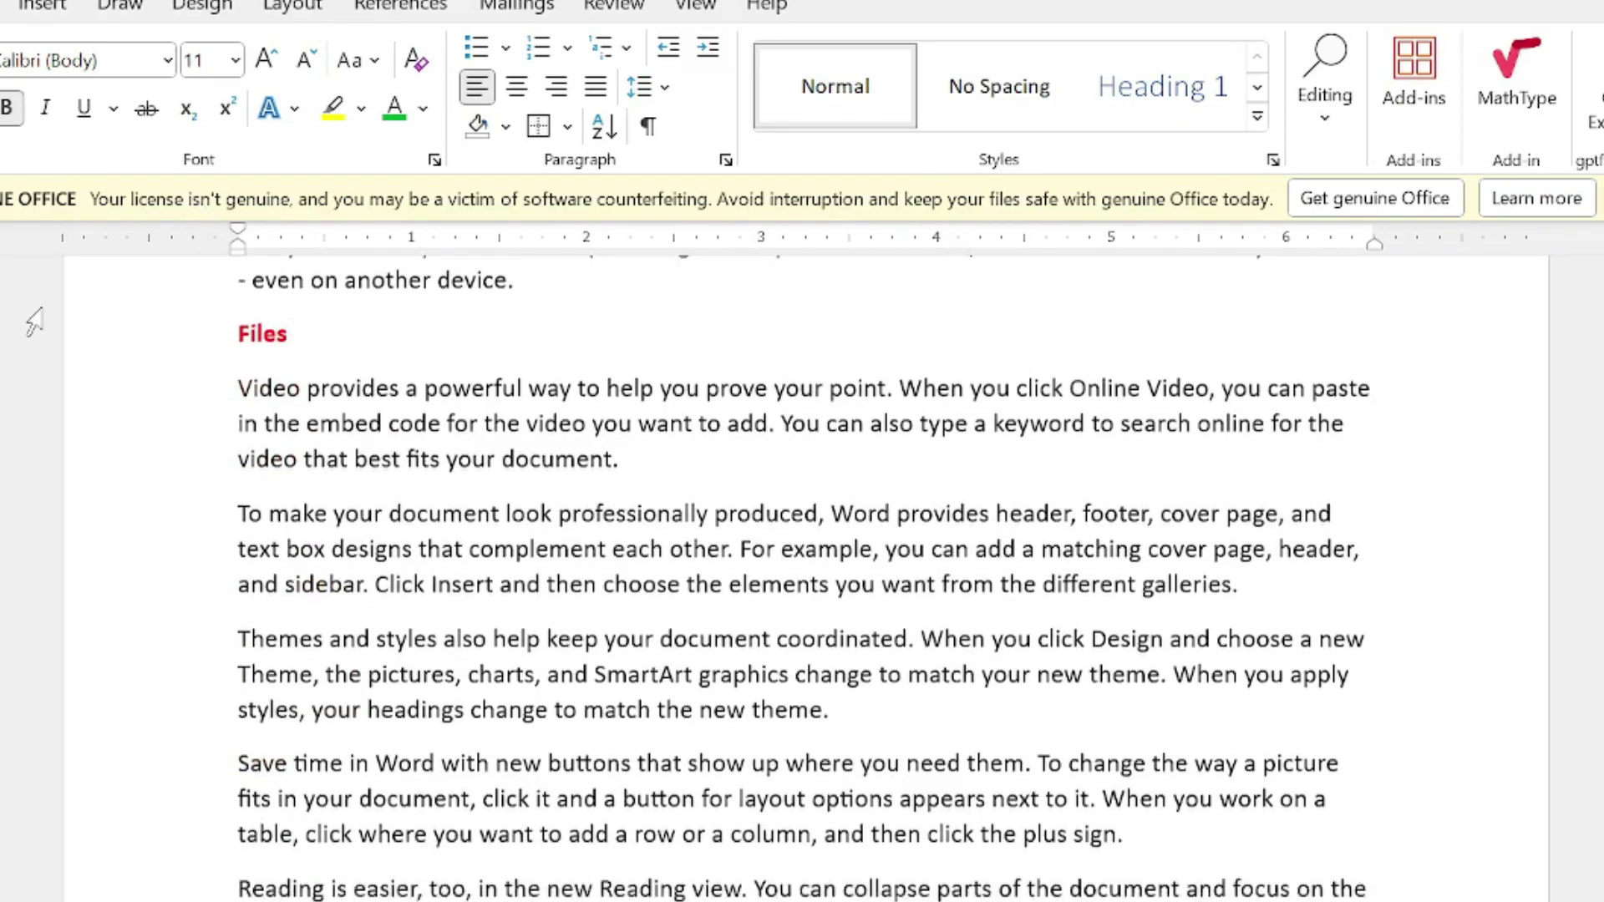
# - Insert a page break so the later 'Themes and styles' paragraph starts a new page
pyautogui.scroll(-5, 29, 323)
pyautogui.scroll(1, 804, 481)
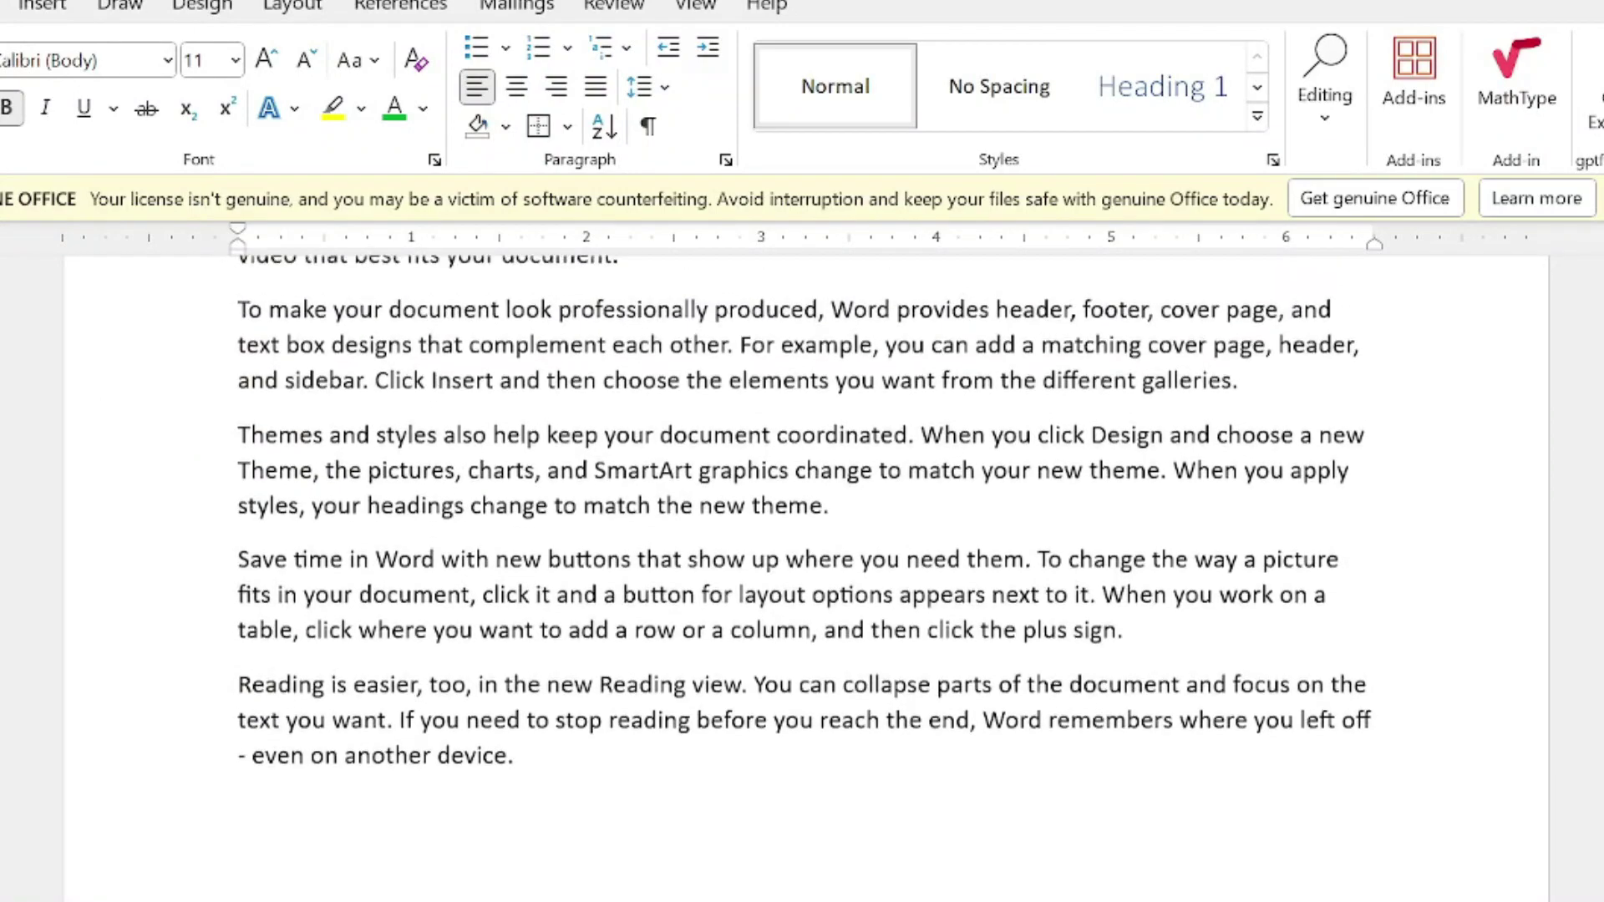
pyautogui.moveTo(1279, 346); pyautogui.dragTo(1042, 346)
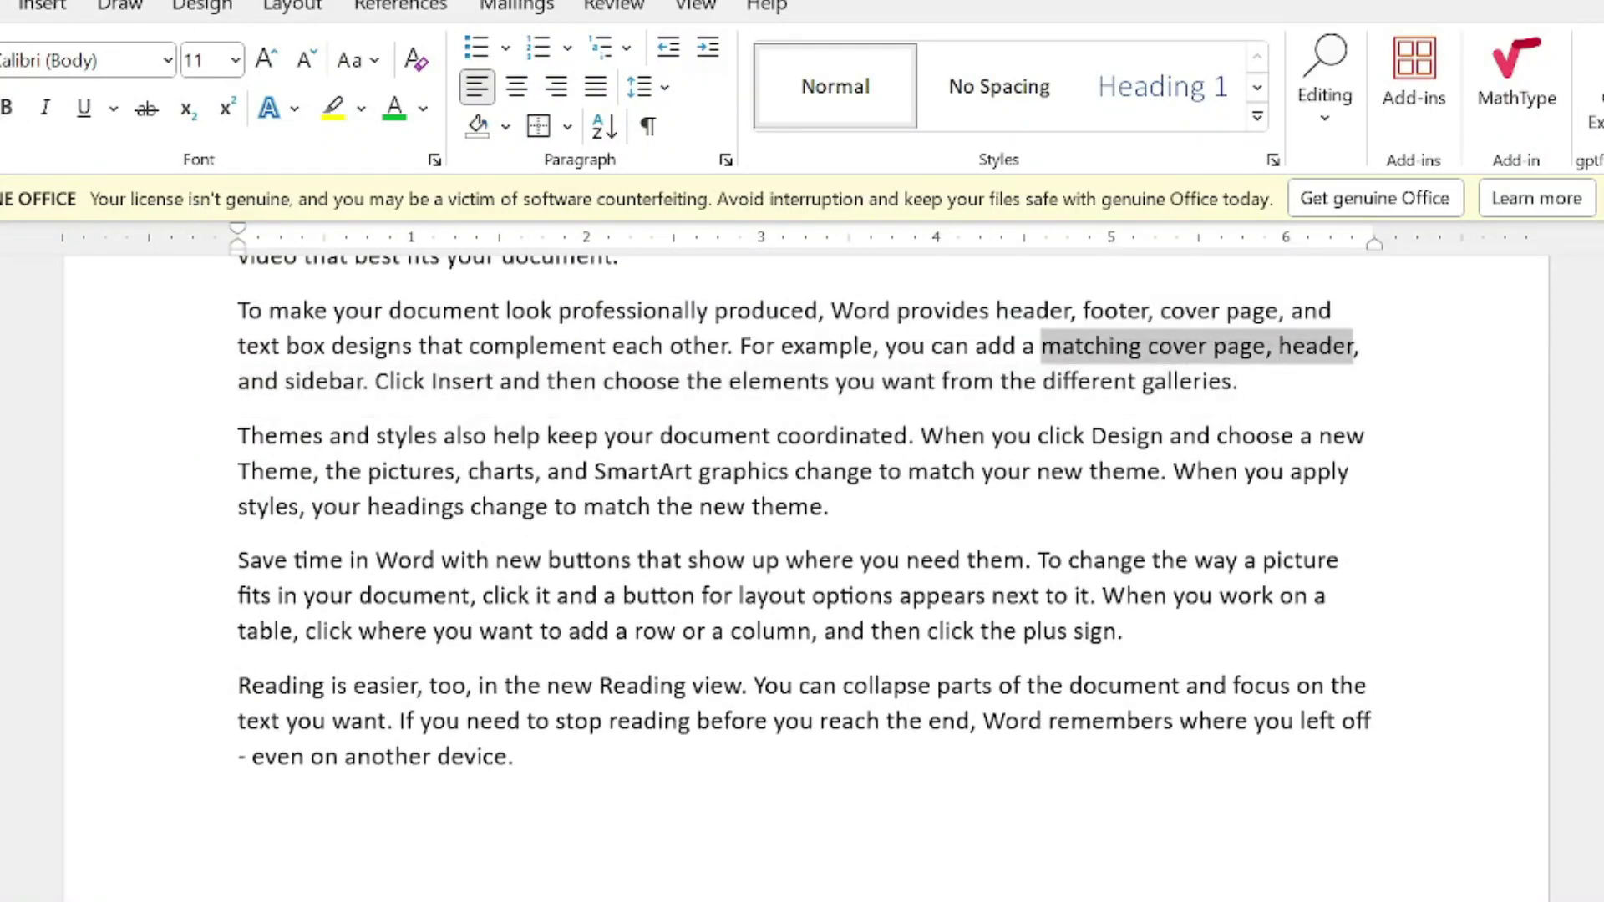
pyautogui.click(513, 756)
pyautogui.scroll(-5, 807, 577)
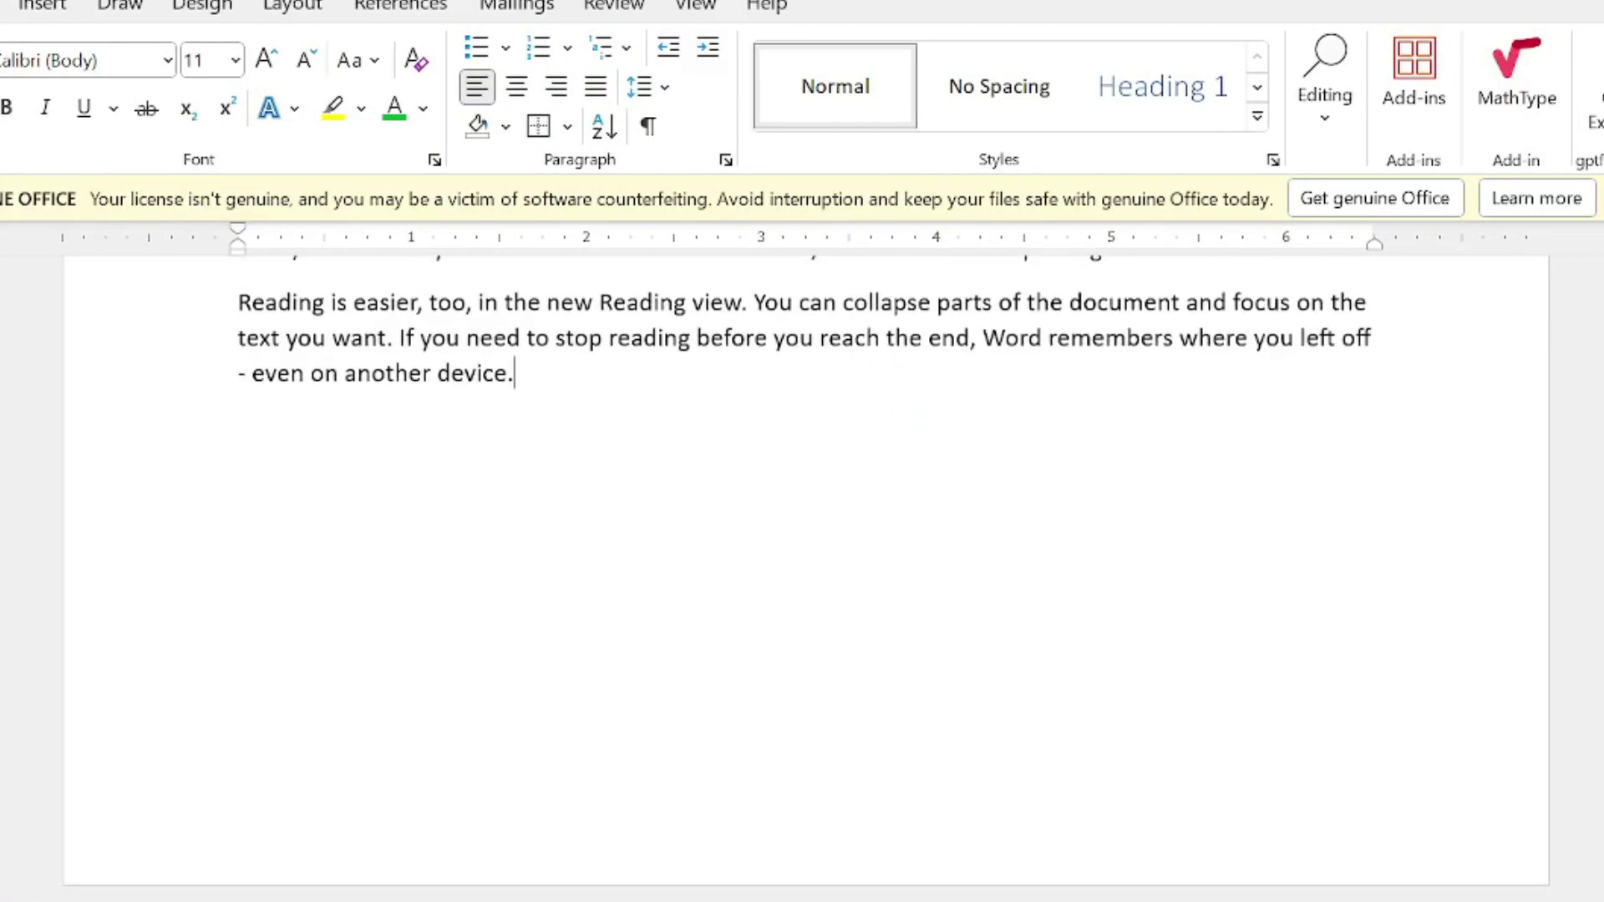
pyautogui.scroll(1, 807, 576)
pyautogui.scroll(4, 807, 577)
pyautogui.scroll(1, 807, 577)
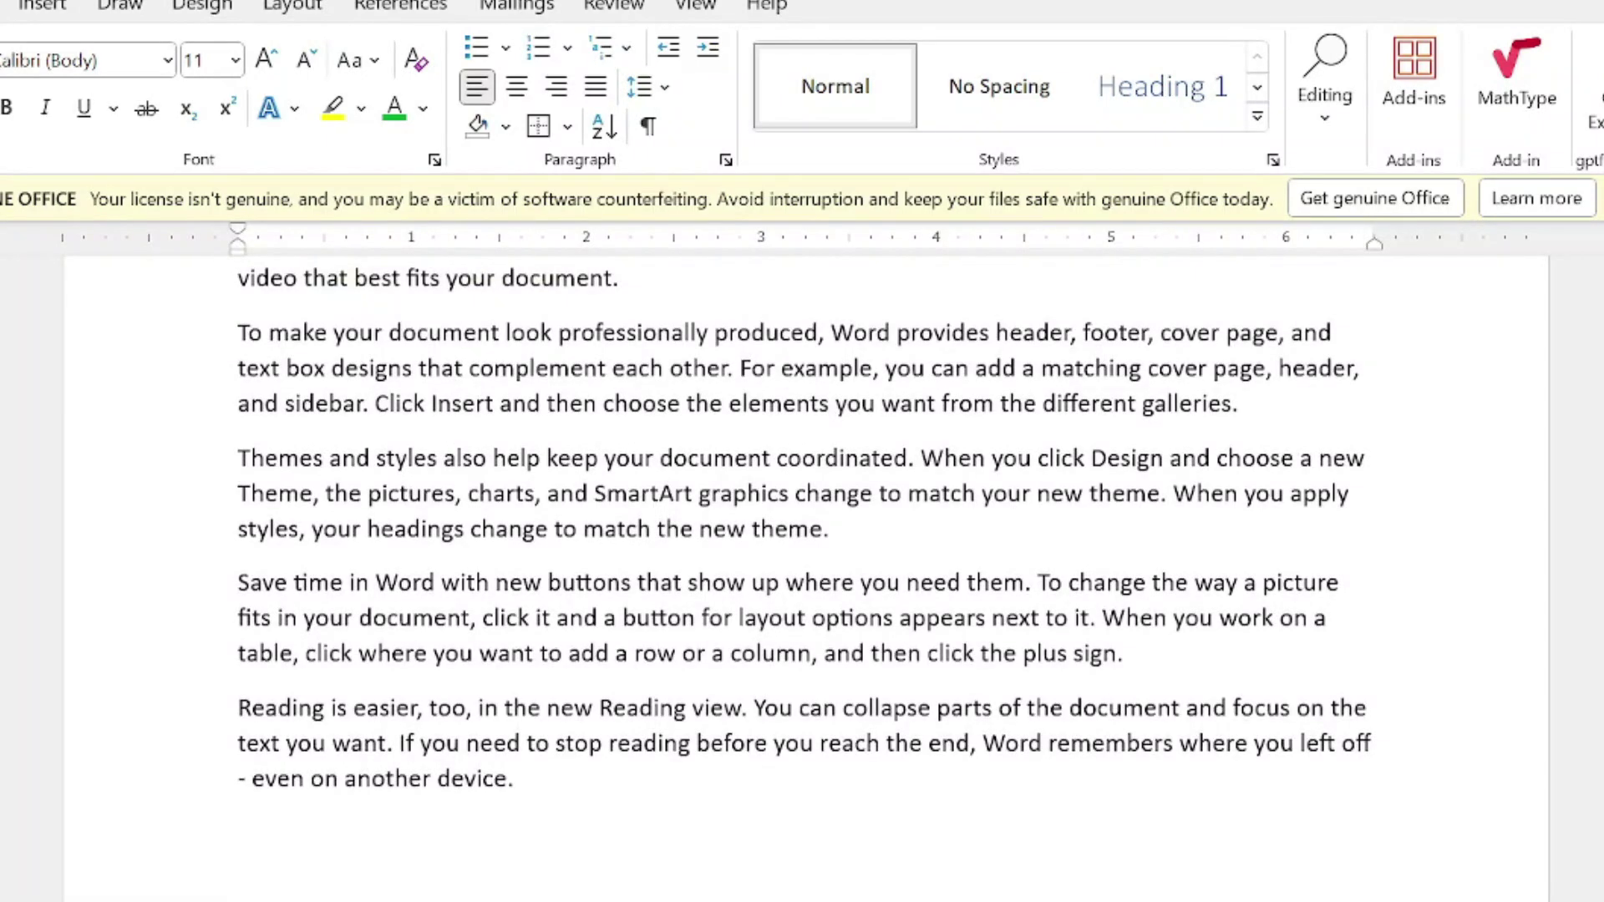
pyautogui.hotkey('ctrl', 'Return')
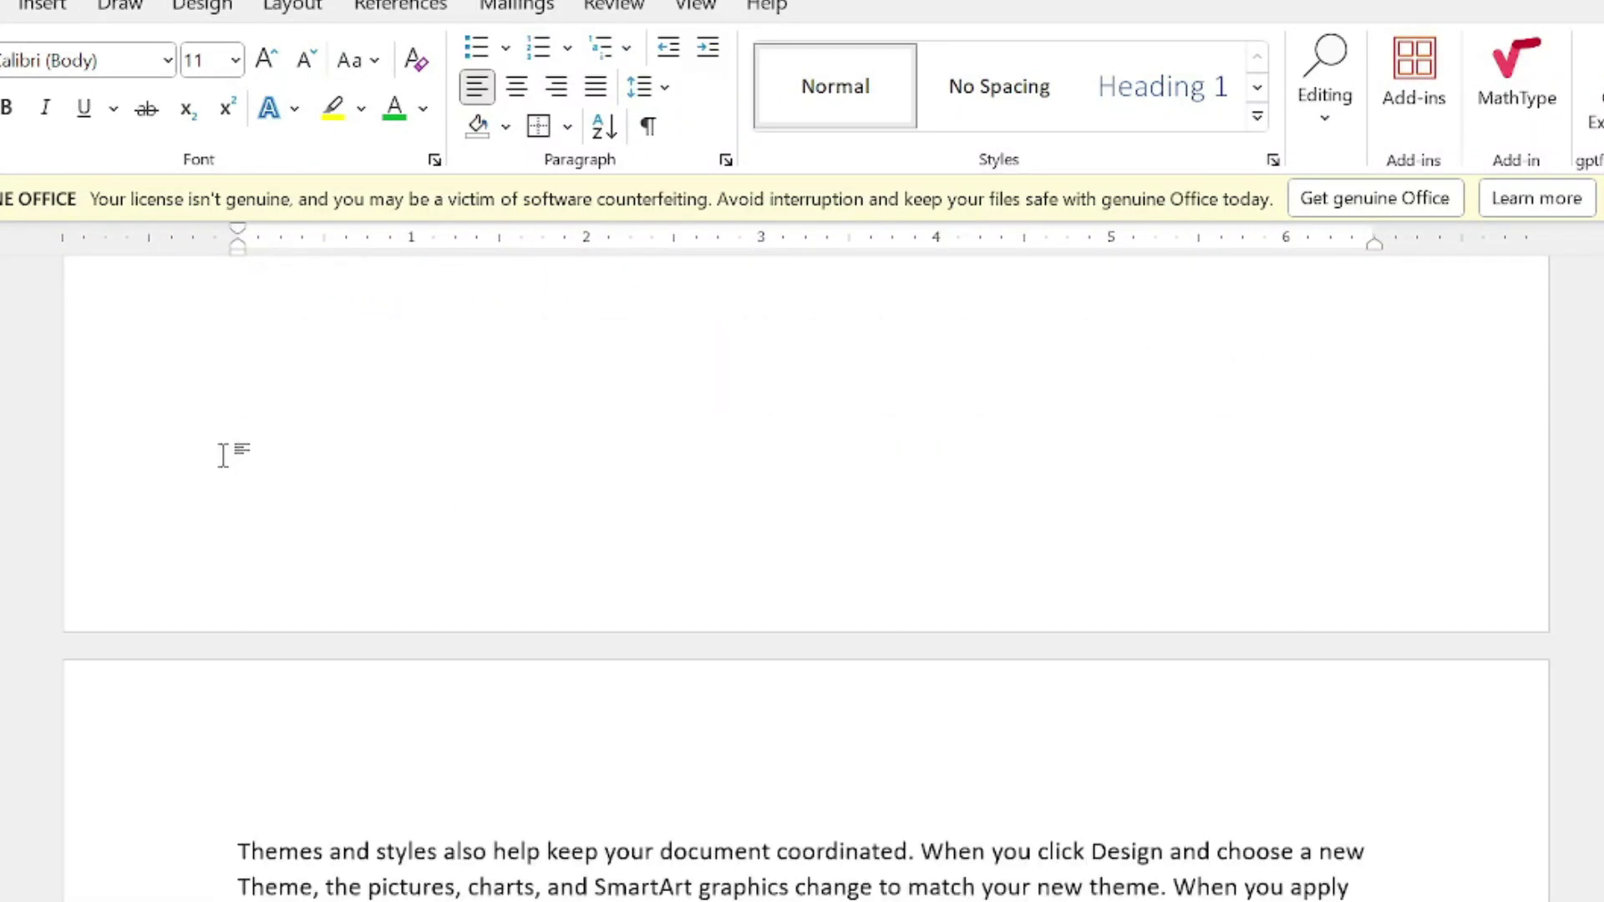
# - Select the whole Themes and styles paragraph at the top of its new page
pyautogui.scroll(-7, 807, 577)
pyautogui.scroll(-3, 807, 576)
pyautogui.scroll(2, 807, 576)
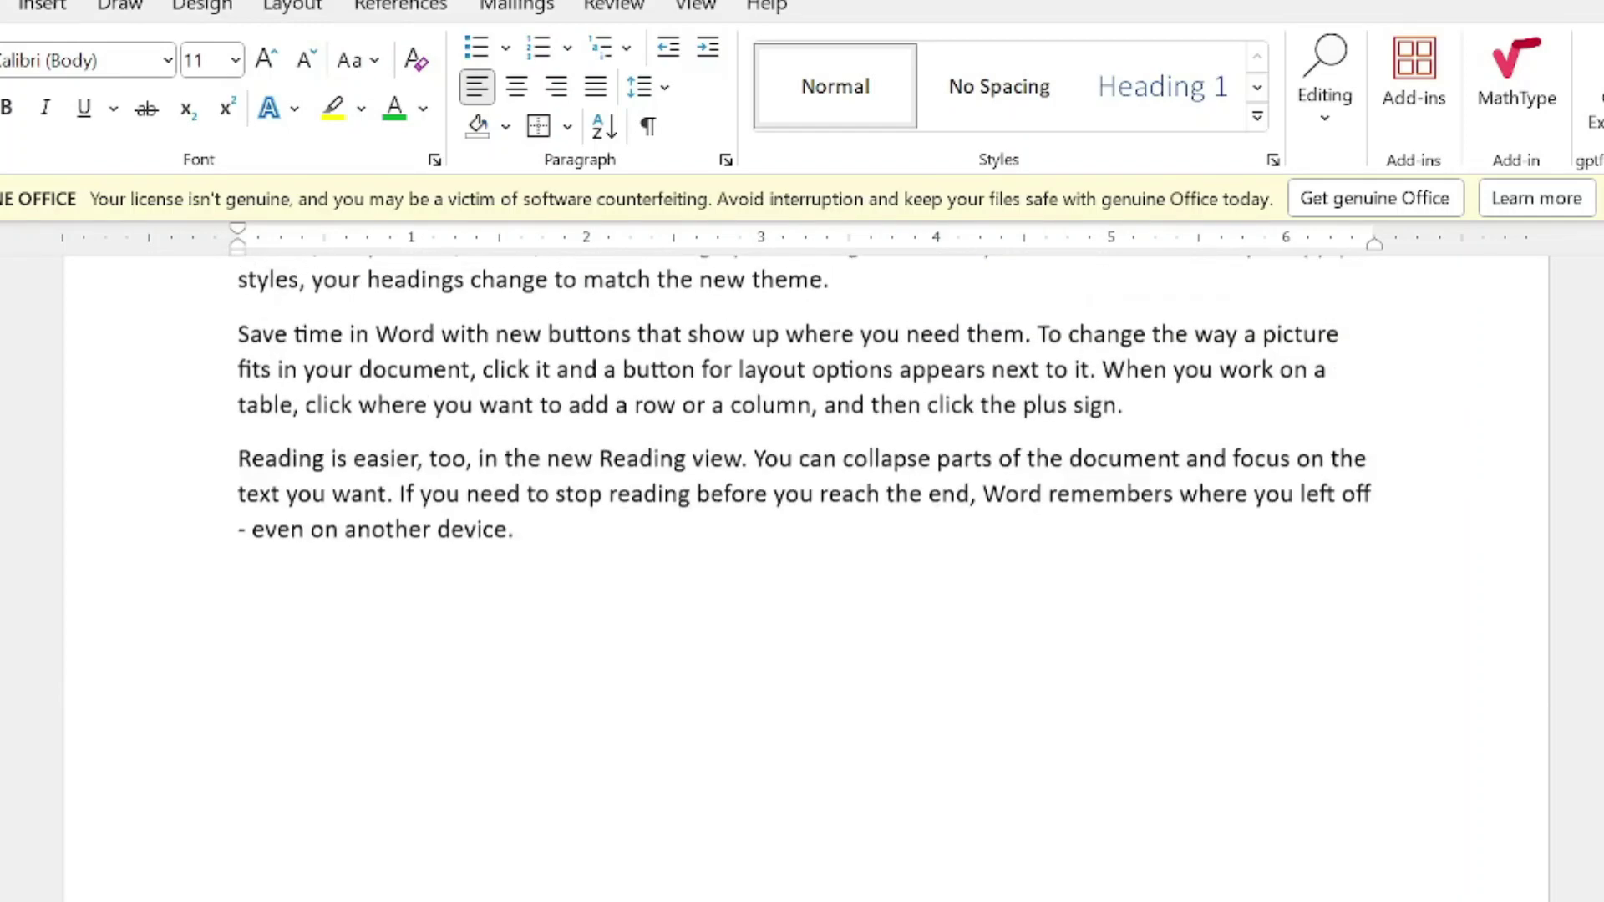
pyautogui.scroll(2, 807, 576)
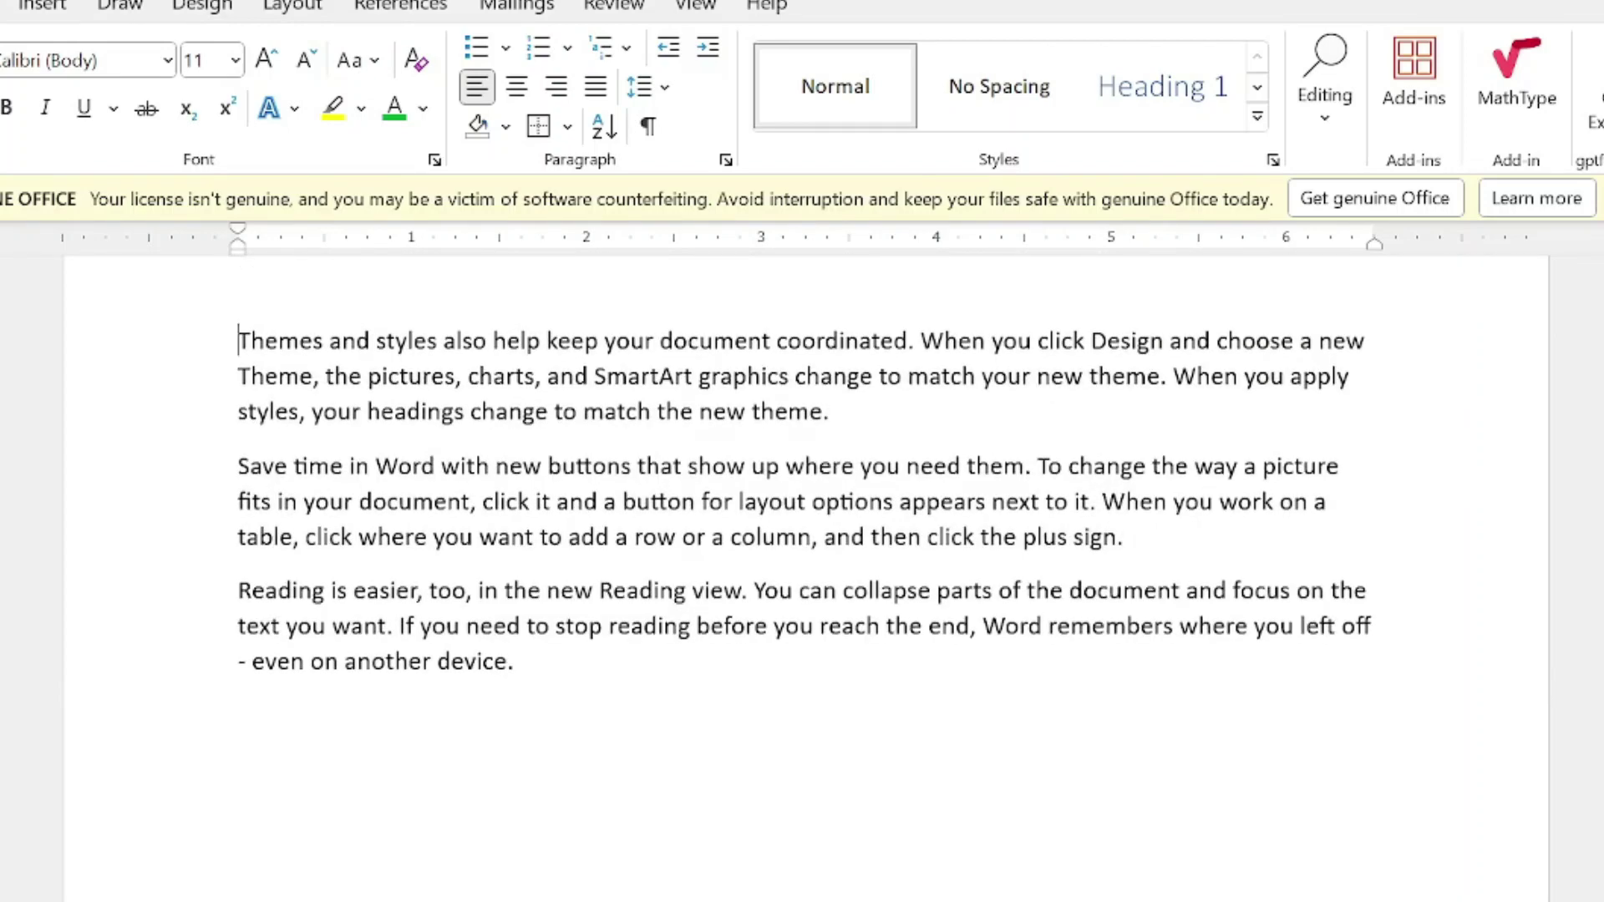
pyautogui.moveTo(835, 414); pyautogui.dragTo(238, 338)
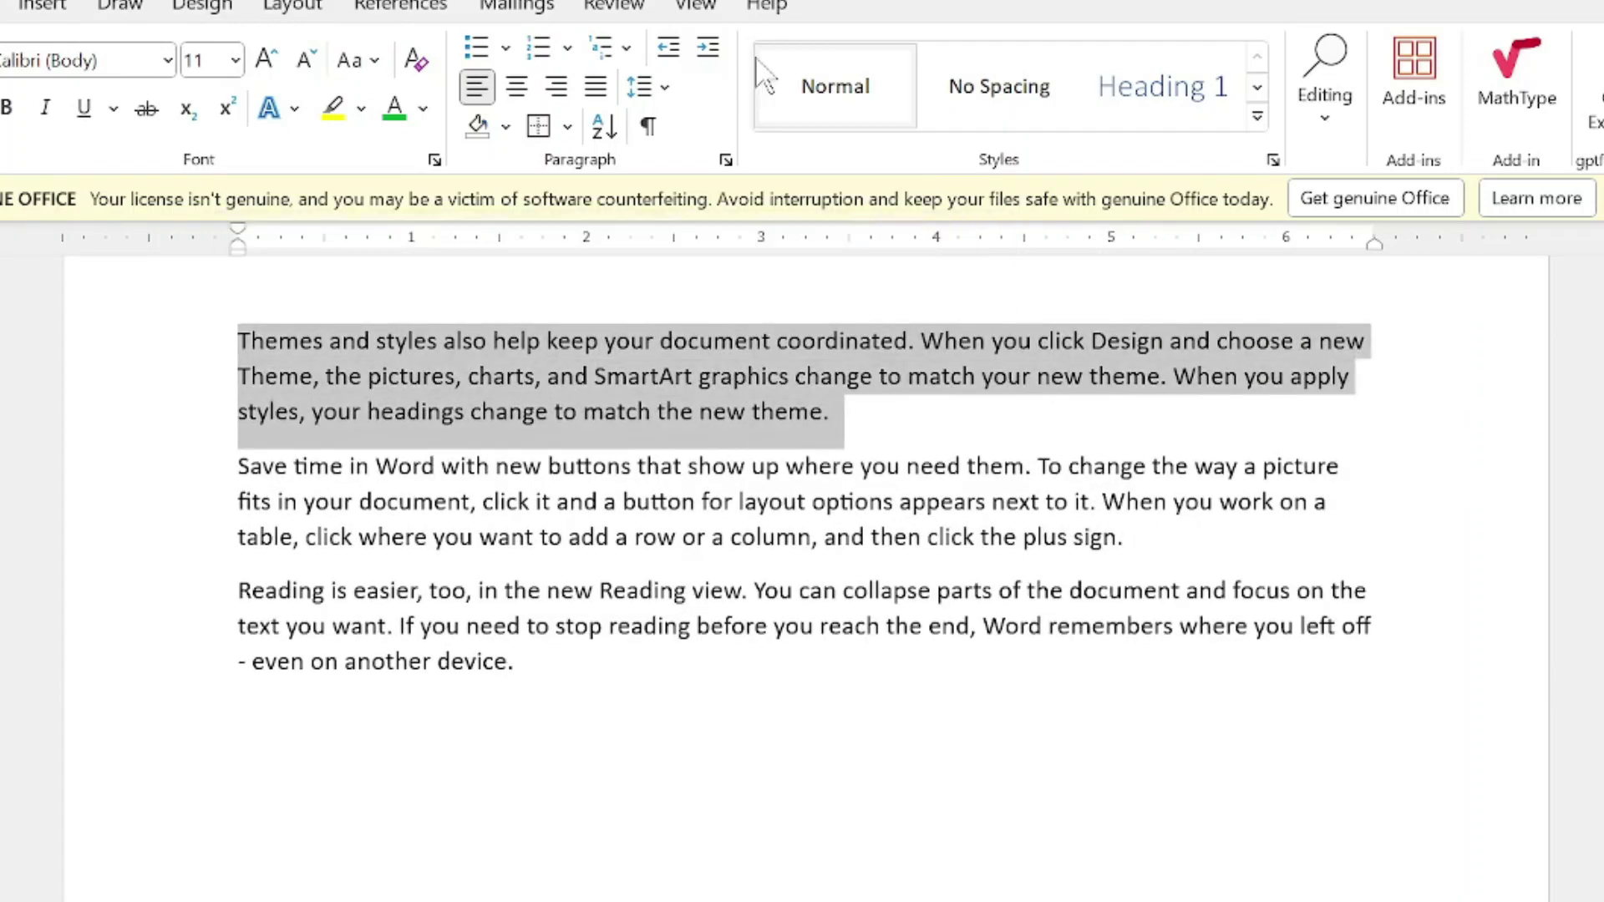
# - Give the Themes and styles paragraph a 1.2-inch left indent in the Paragraph dialog
pyautogui.click(725, 162)
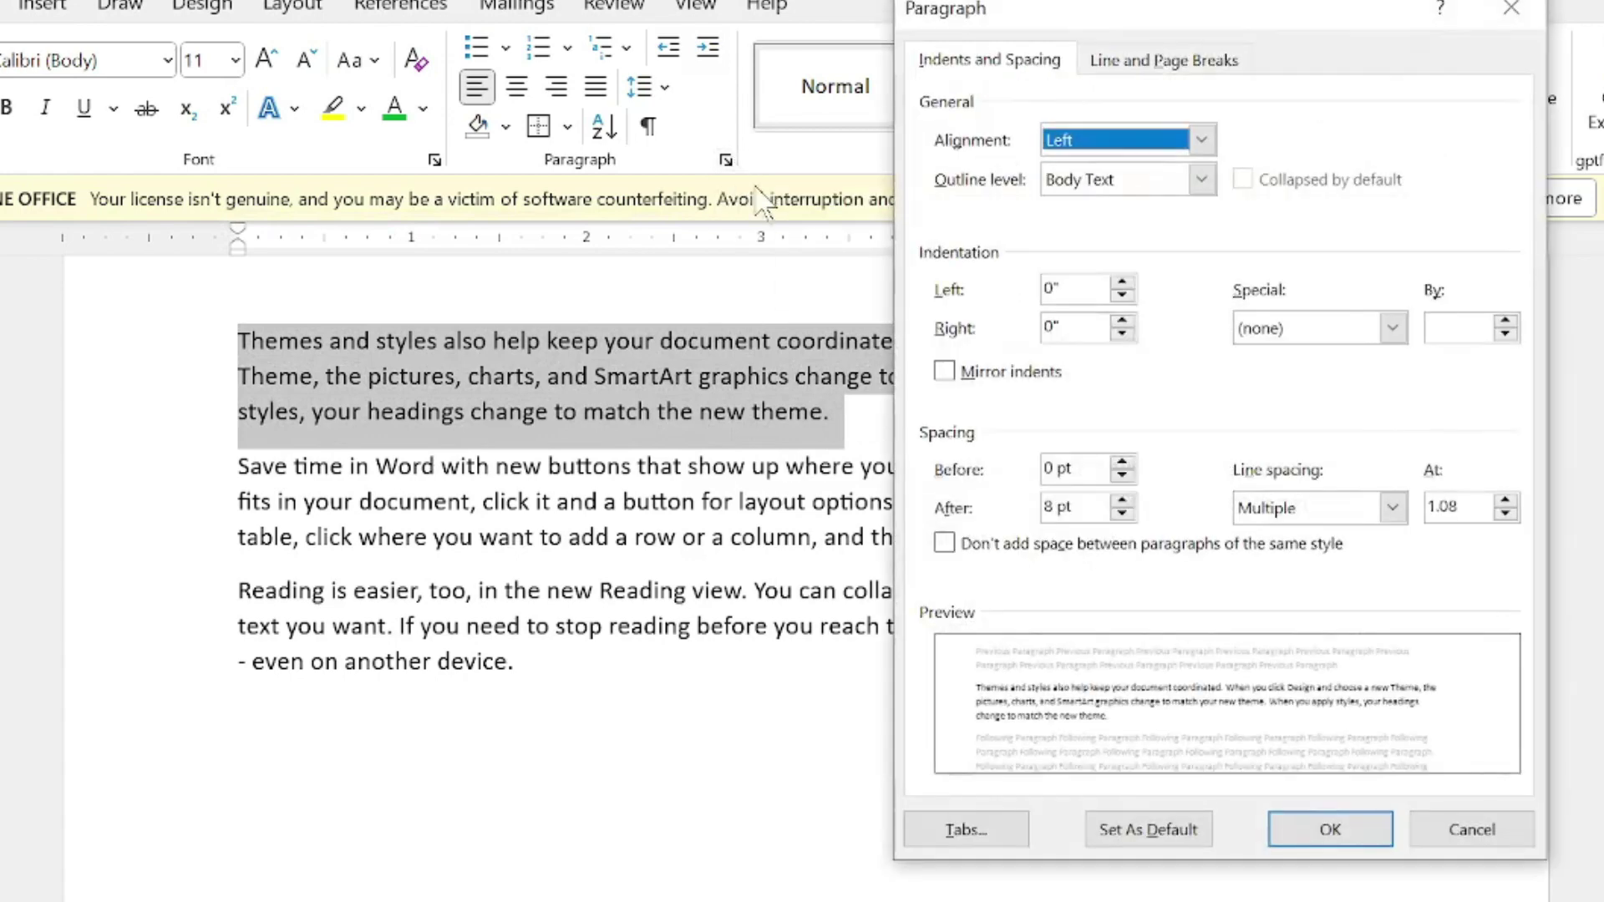
pyautogui.click(1123, 282)
pyautogui.click(1123, 282)
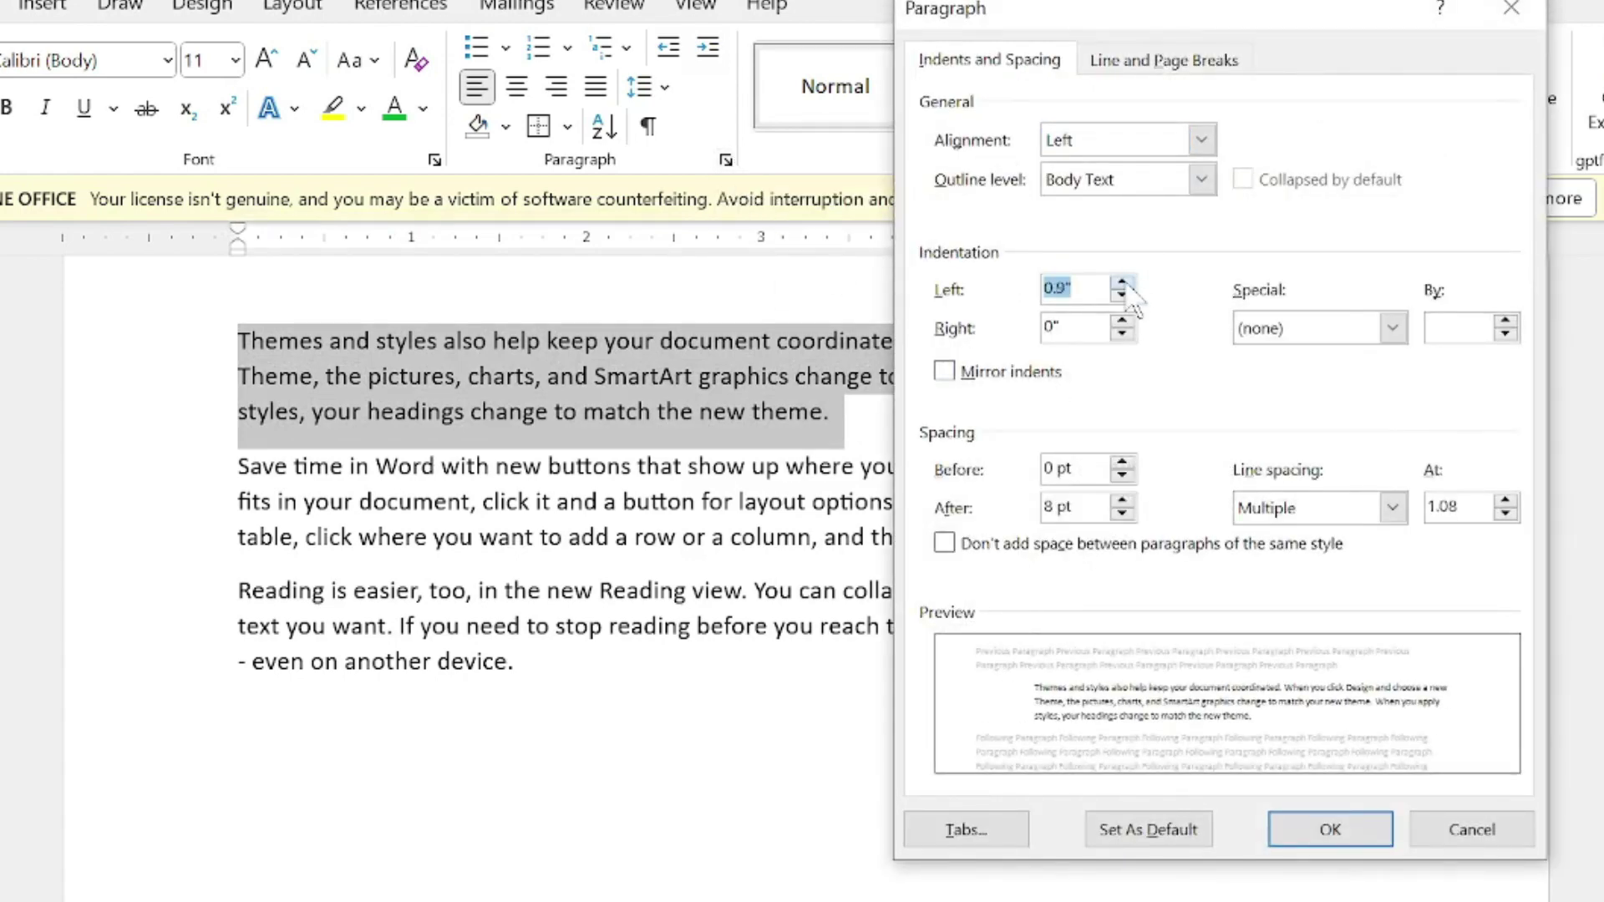
pyautogui.click(1313, 830)
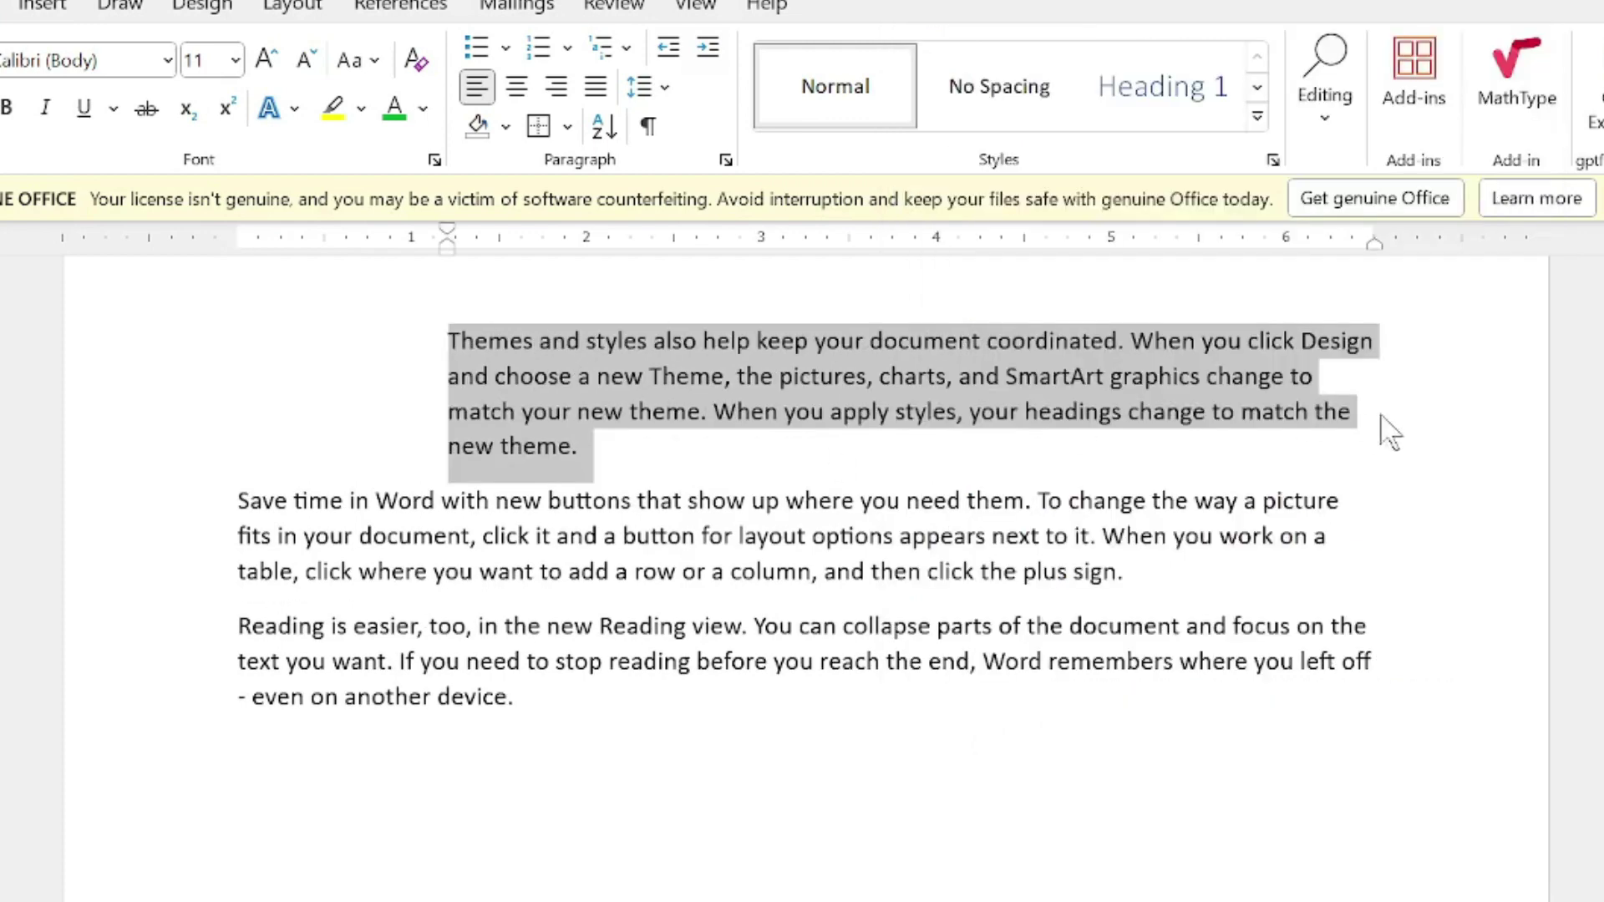
# - Increase the left indent twice with Ctrl+M, then return it to the margin with Ctrl+Shift+M
pyautogui.hotkey('ctrl', 'm')
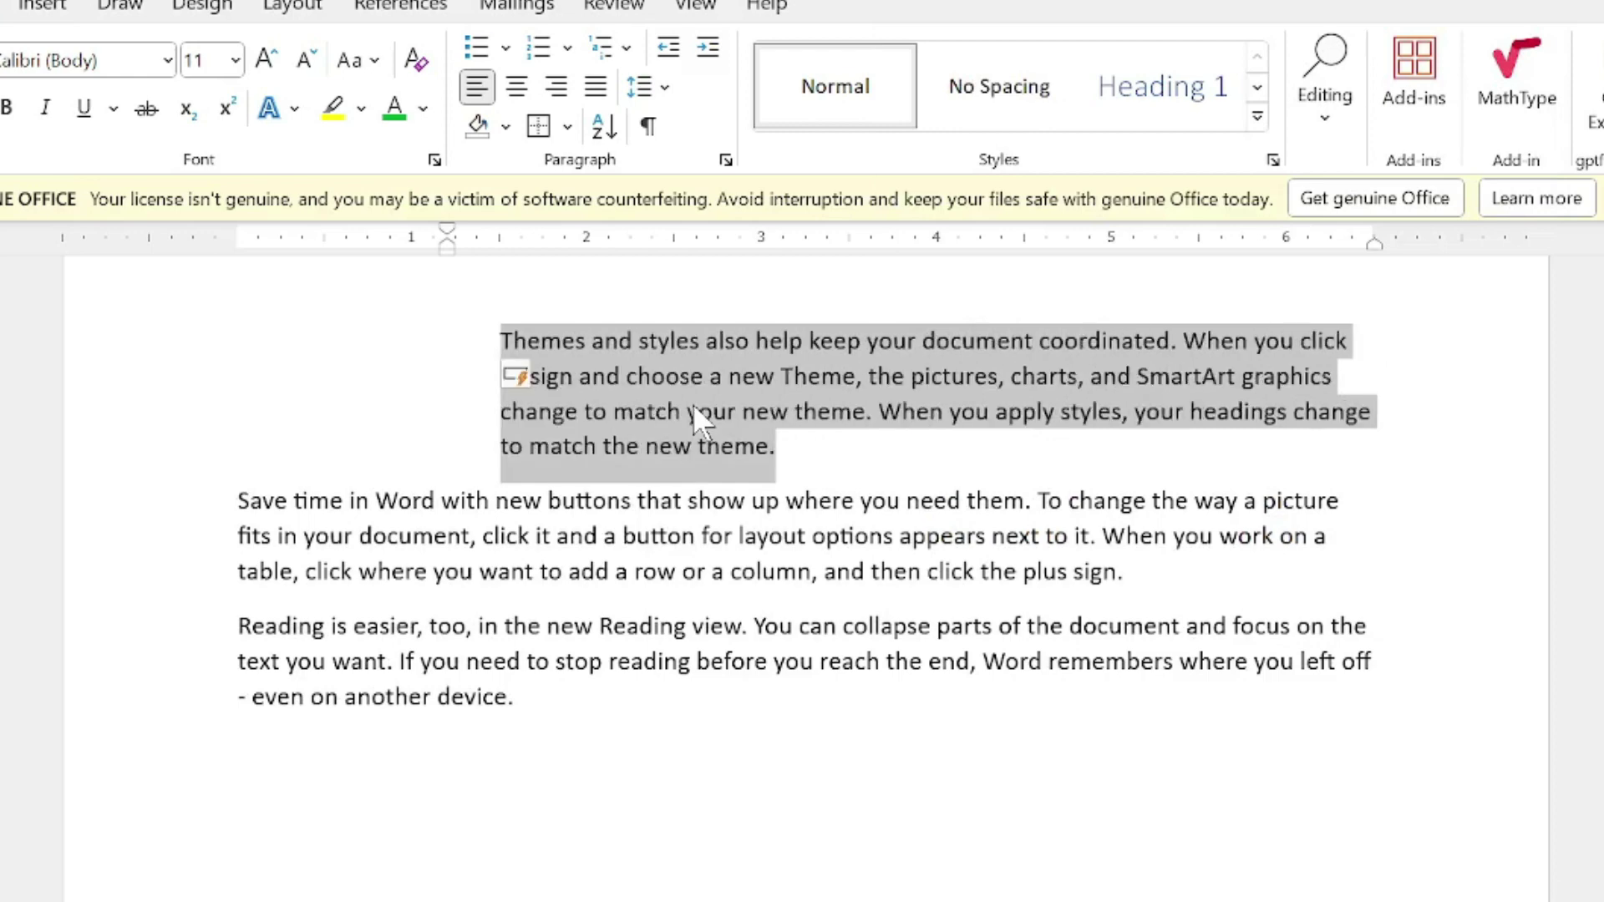
pyautogui.hotkey('ctrl', 'm')
pyautogui.hotkey('ctrl', 'm')
pyautogui.hotkey('ctrl', 'm')
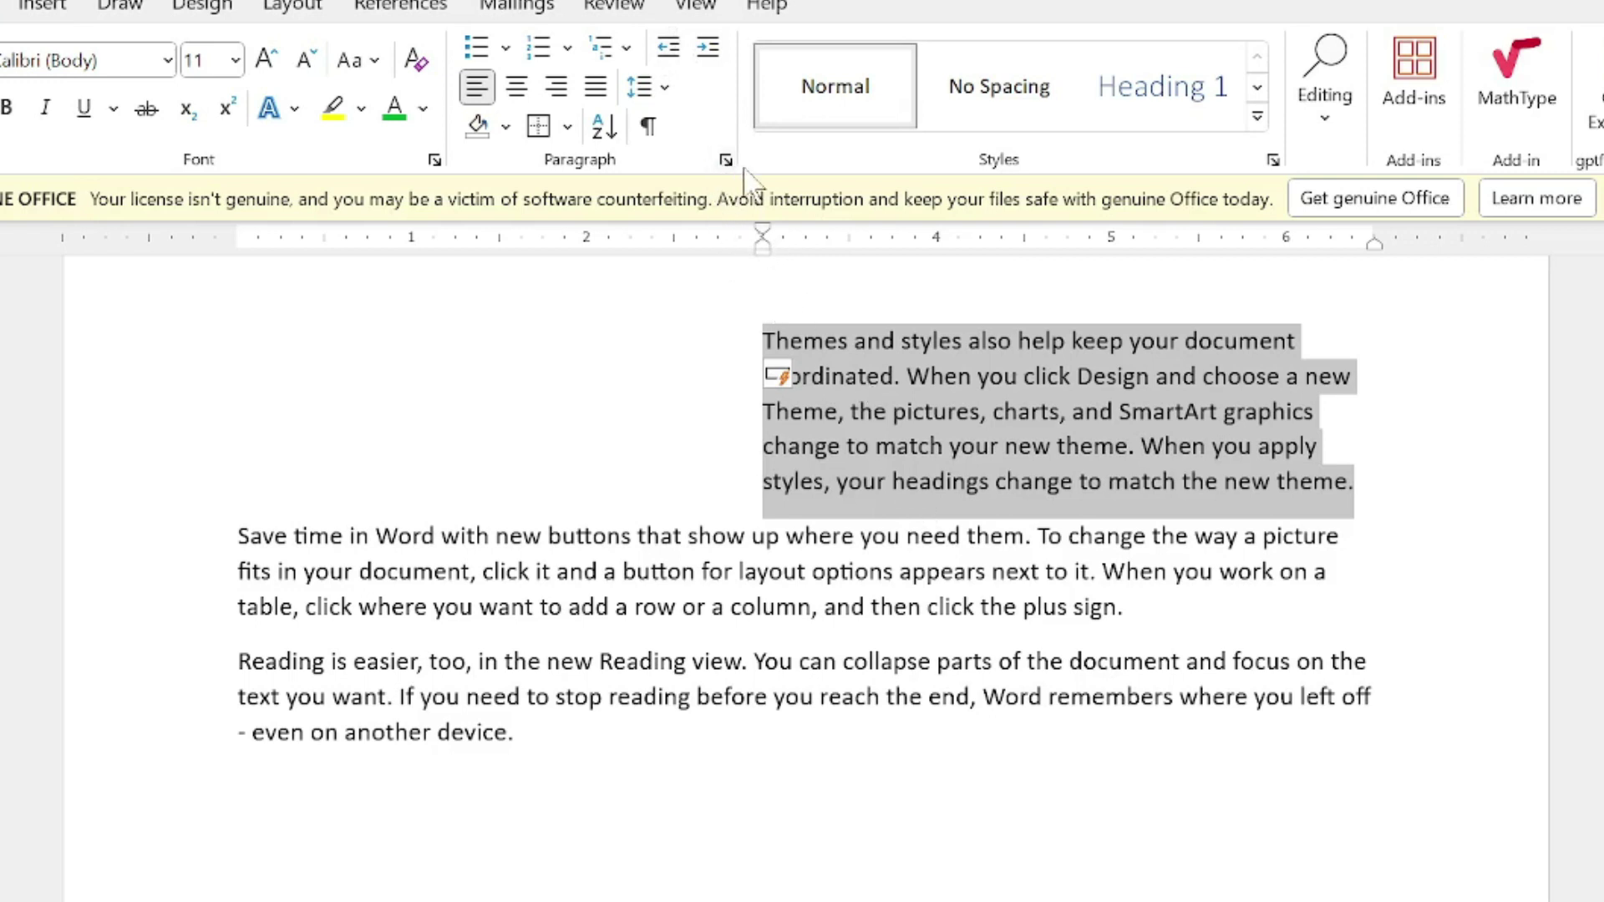
pyautogui.hotkey('ctrl', 'shift', 'm')
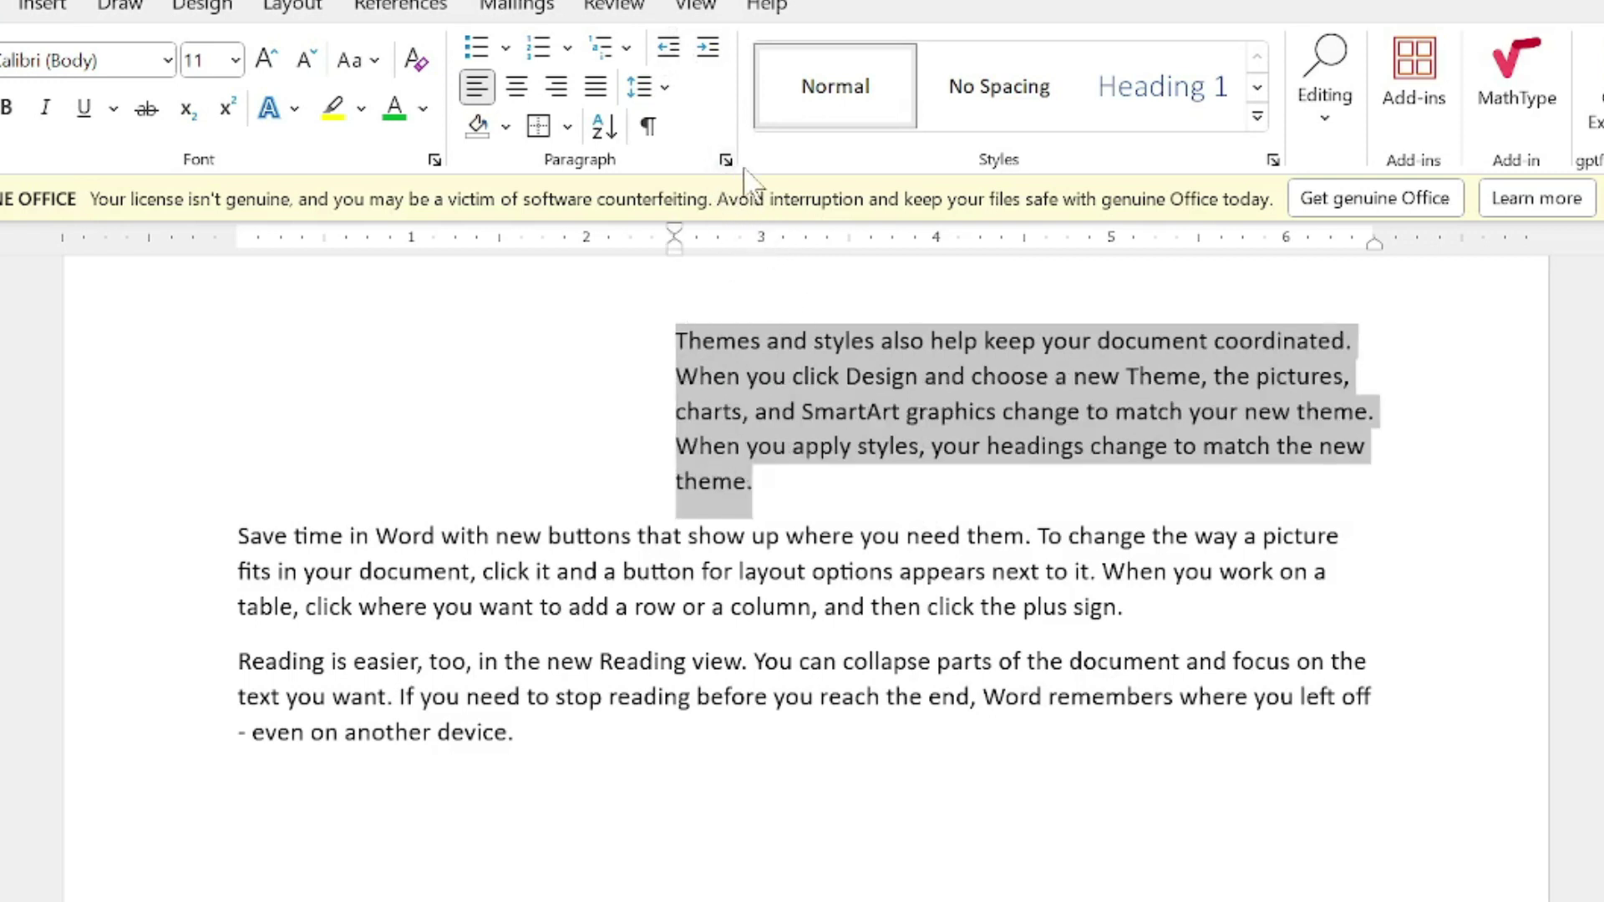
pyautogui.hotkey('ctrl', 'shift', 'm')
pyautogui.hotkey('ctrl', 'shift', 'm')
pyautogui.hotkey('ctrl', 'shift', 'm')
pyautogui.hotkey('ctrl', 'shift', 'm')
pyautogui.hotkey('ctrl', 'shift', 'm')
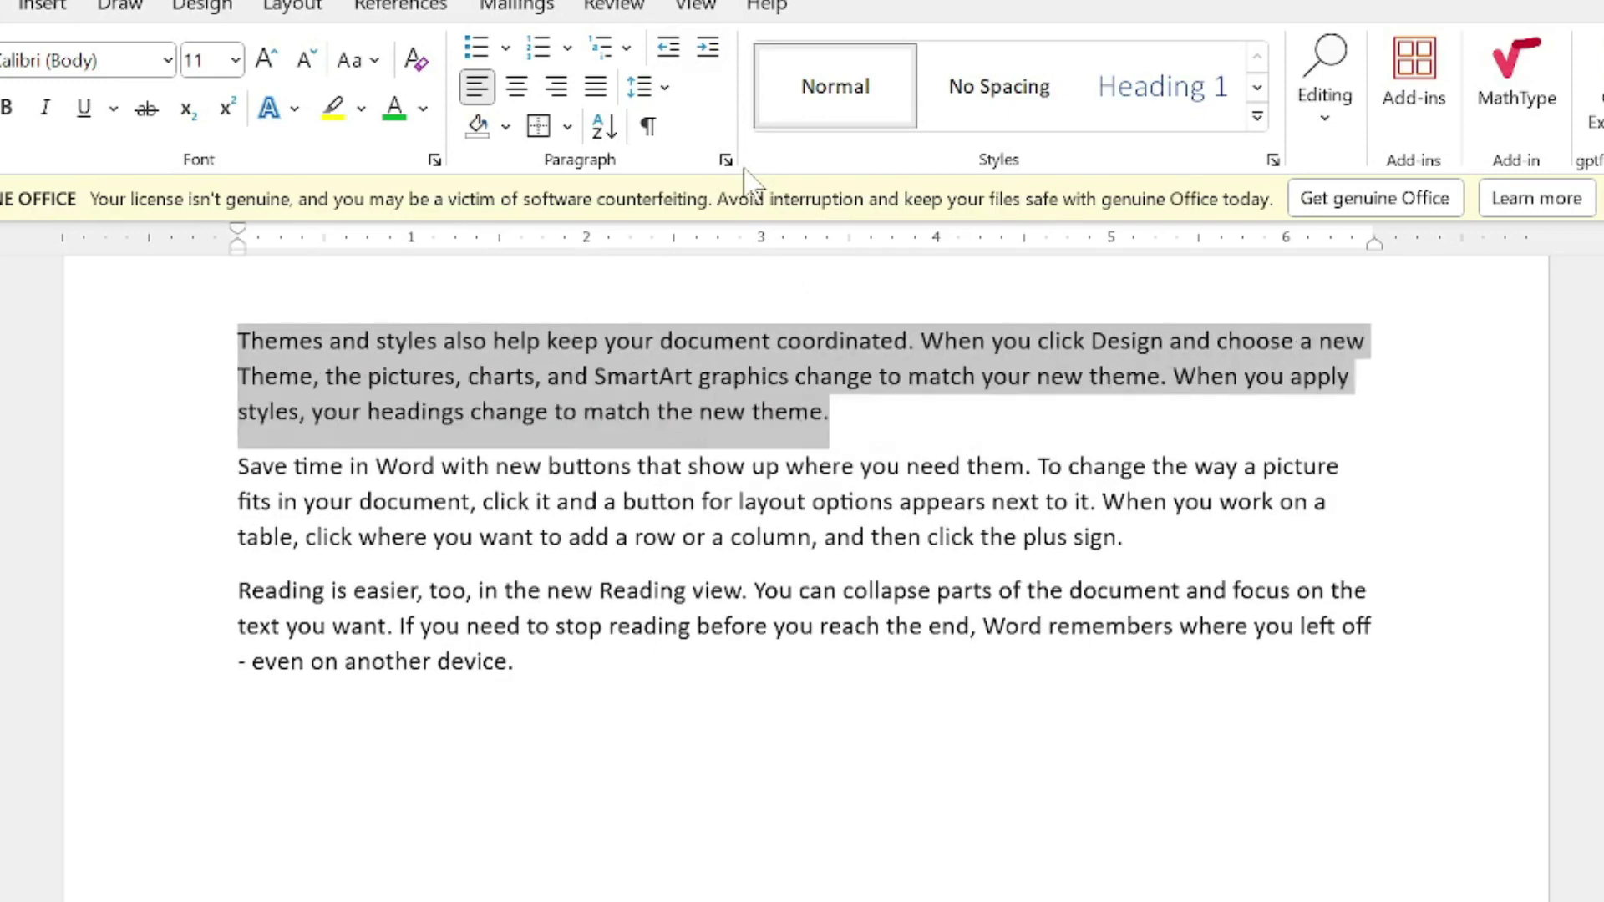
# - Give the Themes and styles paragraph a 2.6-inch right indent
pyautogui.click(726, 160)
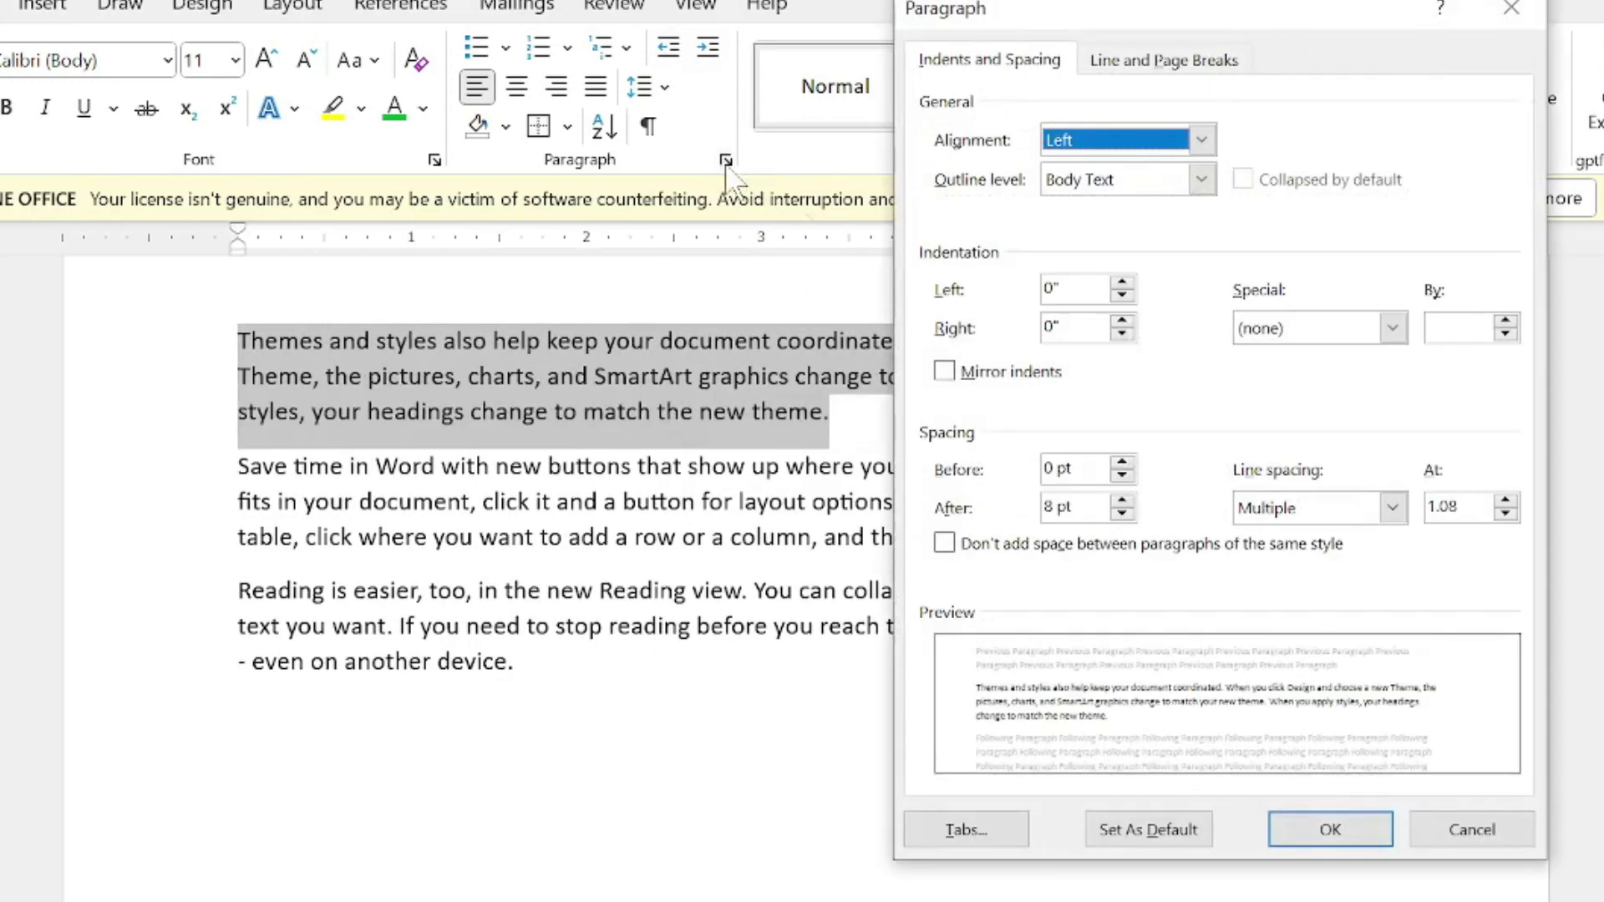
pyautogui.click(1123, 321)
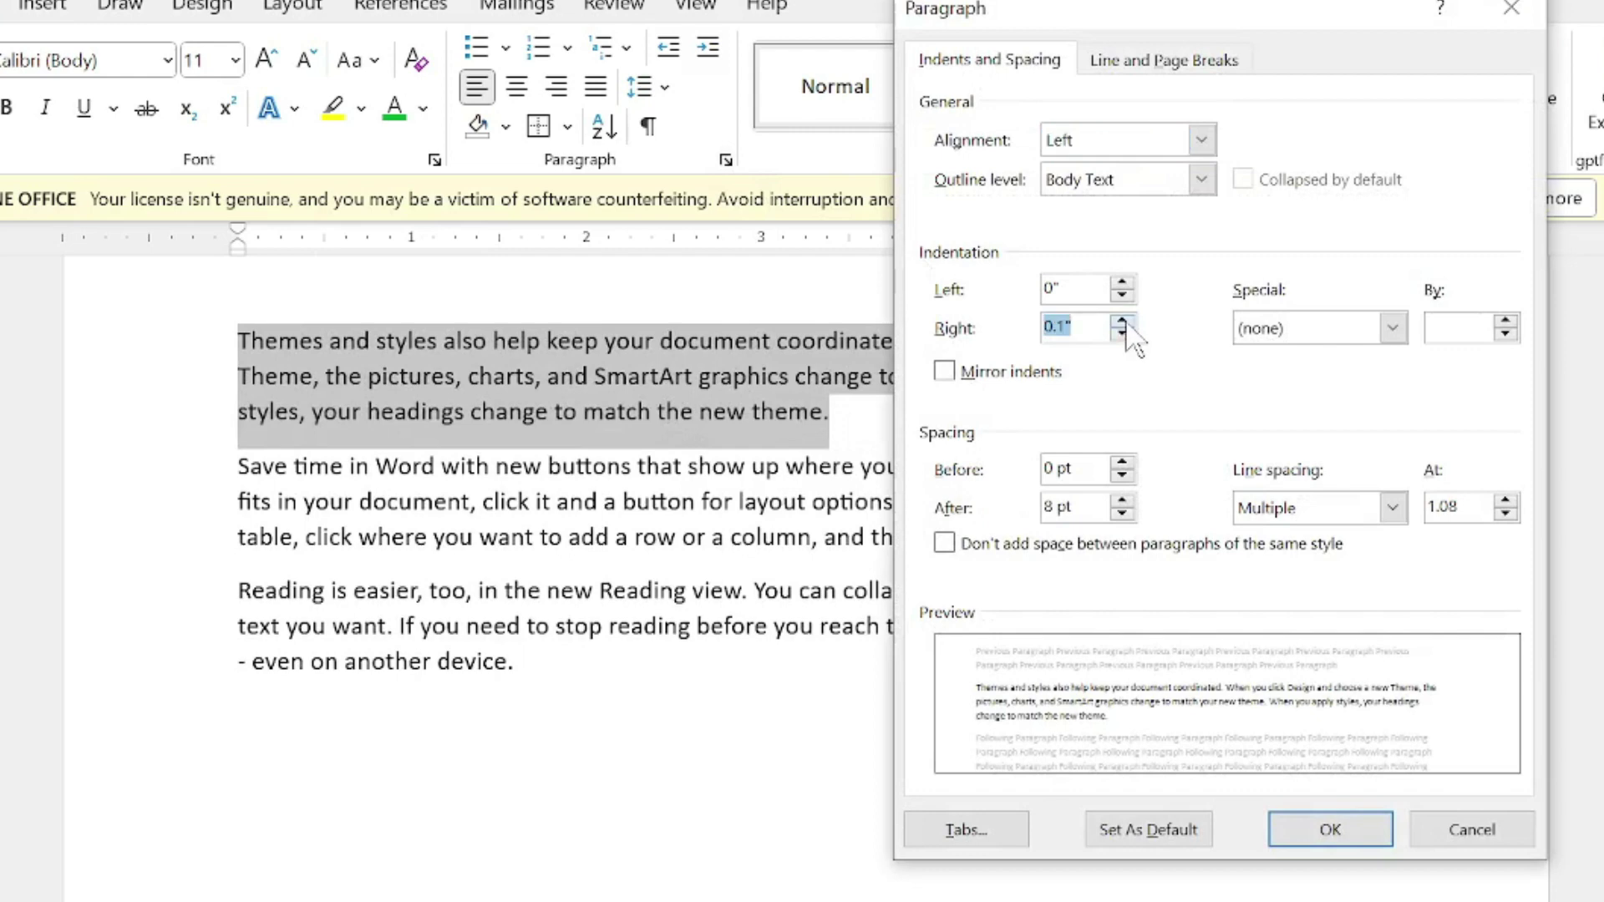
pyautogui.click(1123, 321)
pyautogui.click(1123, 321)
pyautogui.click(1123, 321)
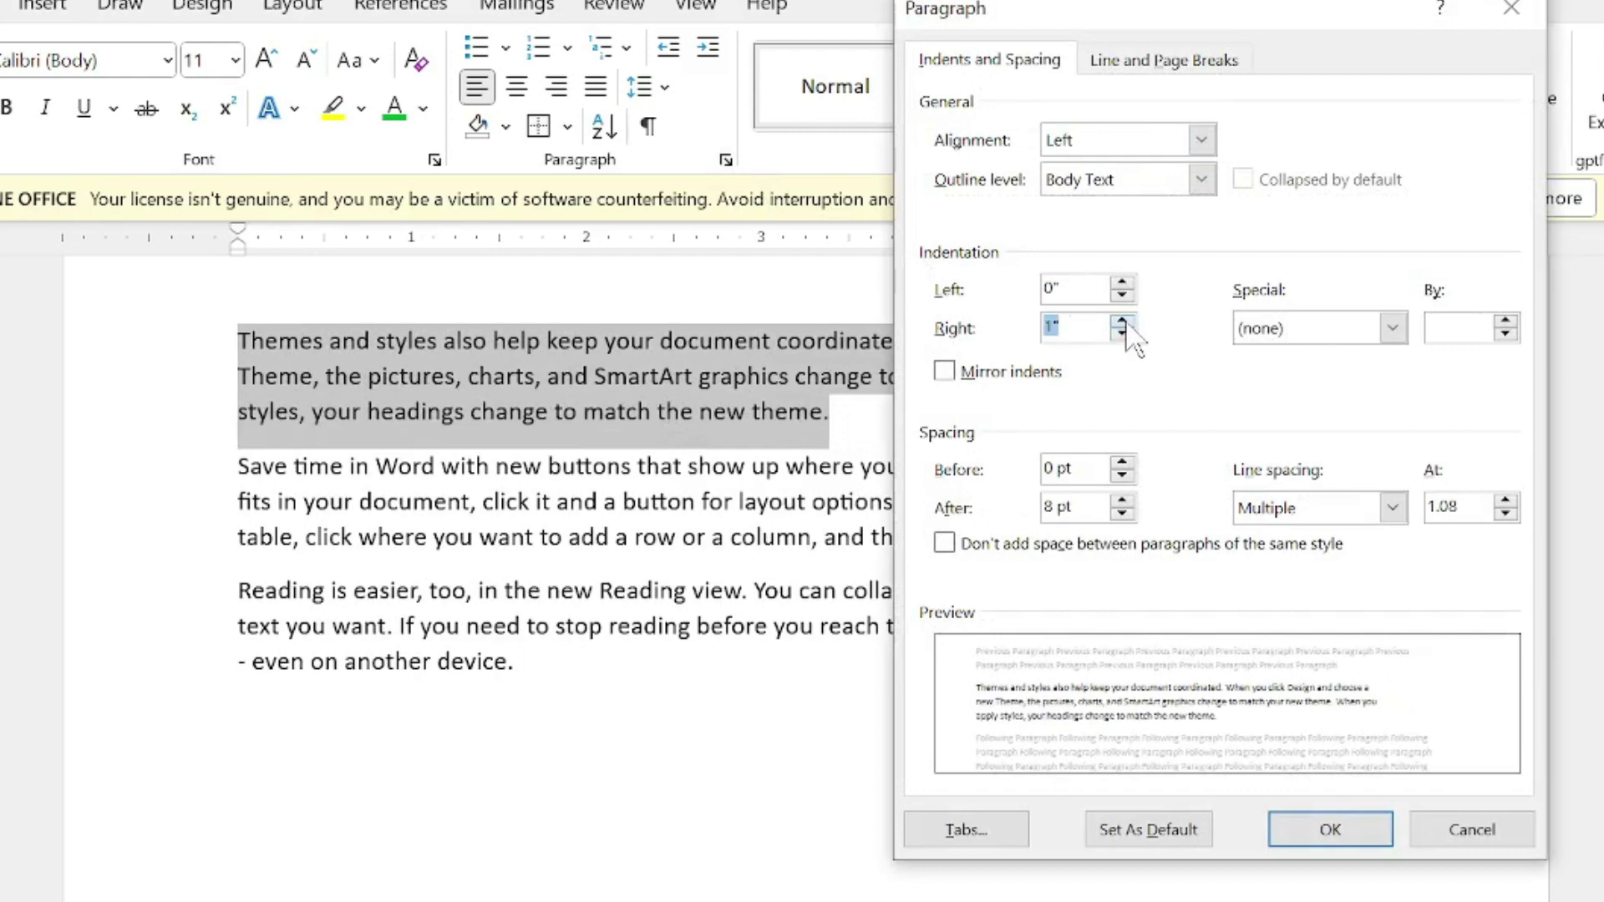
pyautogui.click(1122, 320)
pyautogui.click(1123, 321)
pyautogui.click(1122, 321)
pyautogui.click(1122, 321)
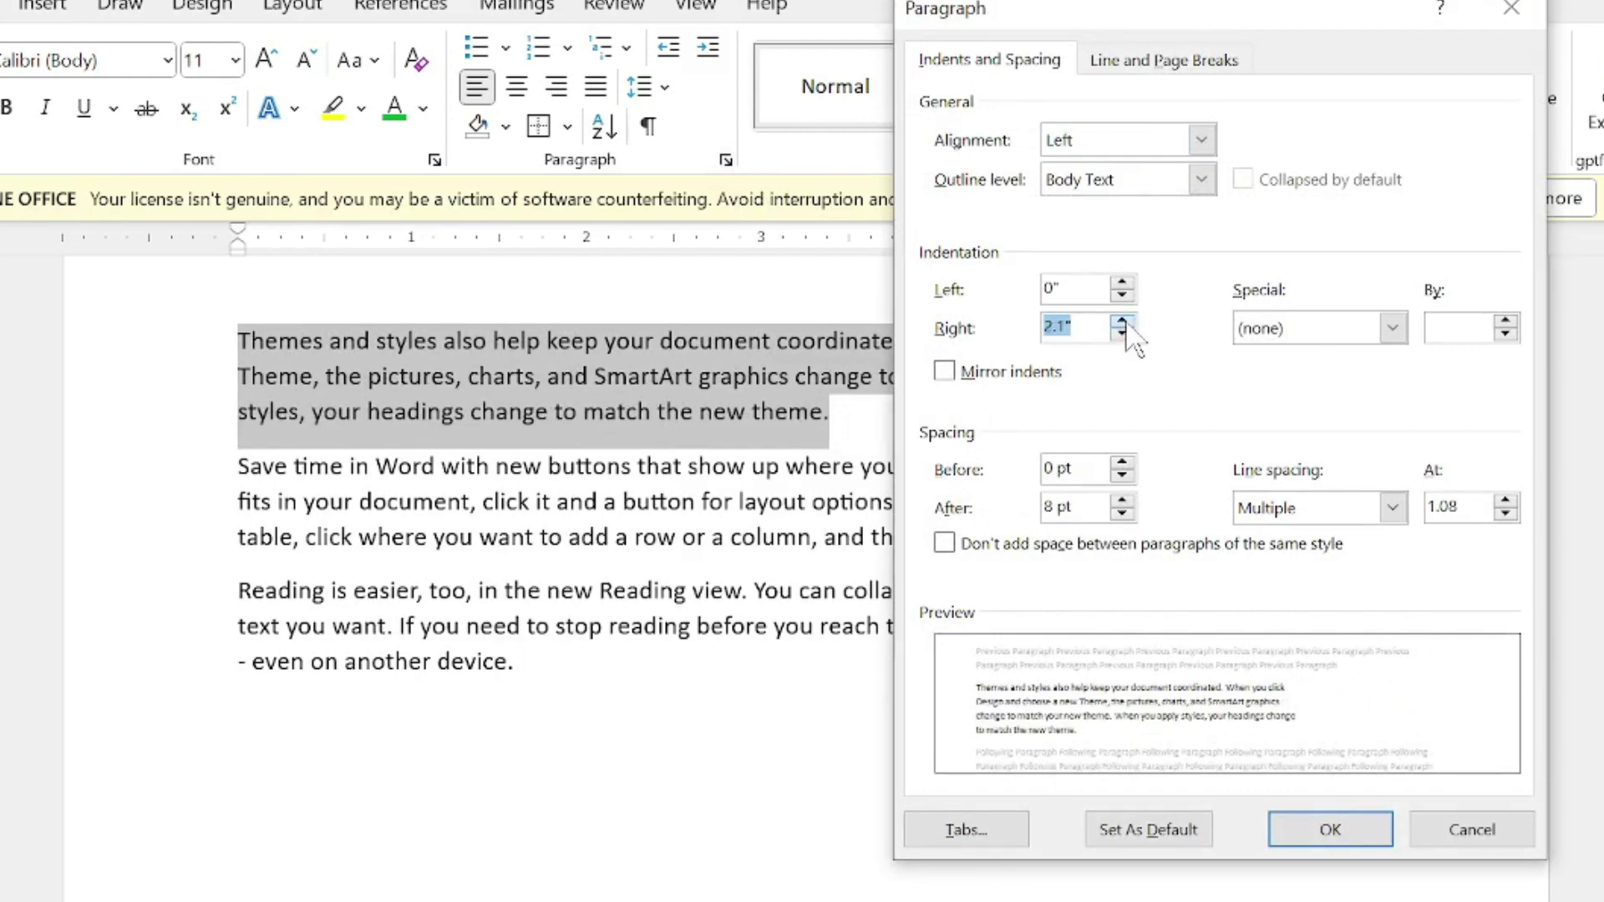
pyautogui.click(1123, 321)
pyautogui.click(1123, 321)
pyautogui.click(1122, 321)
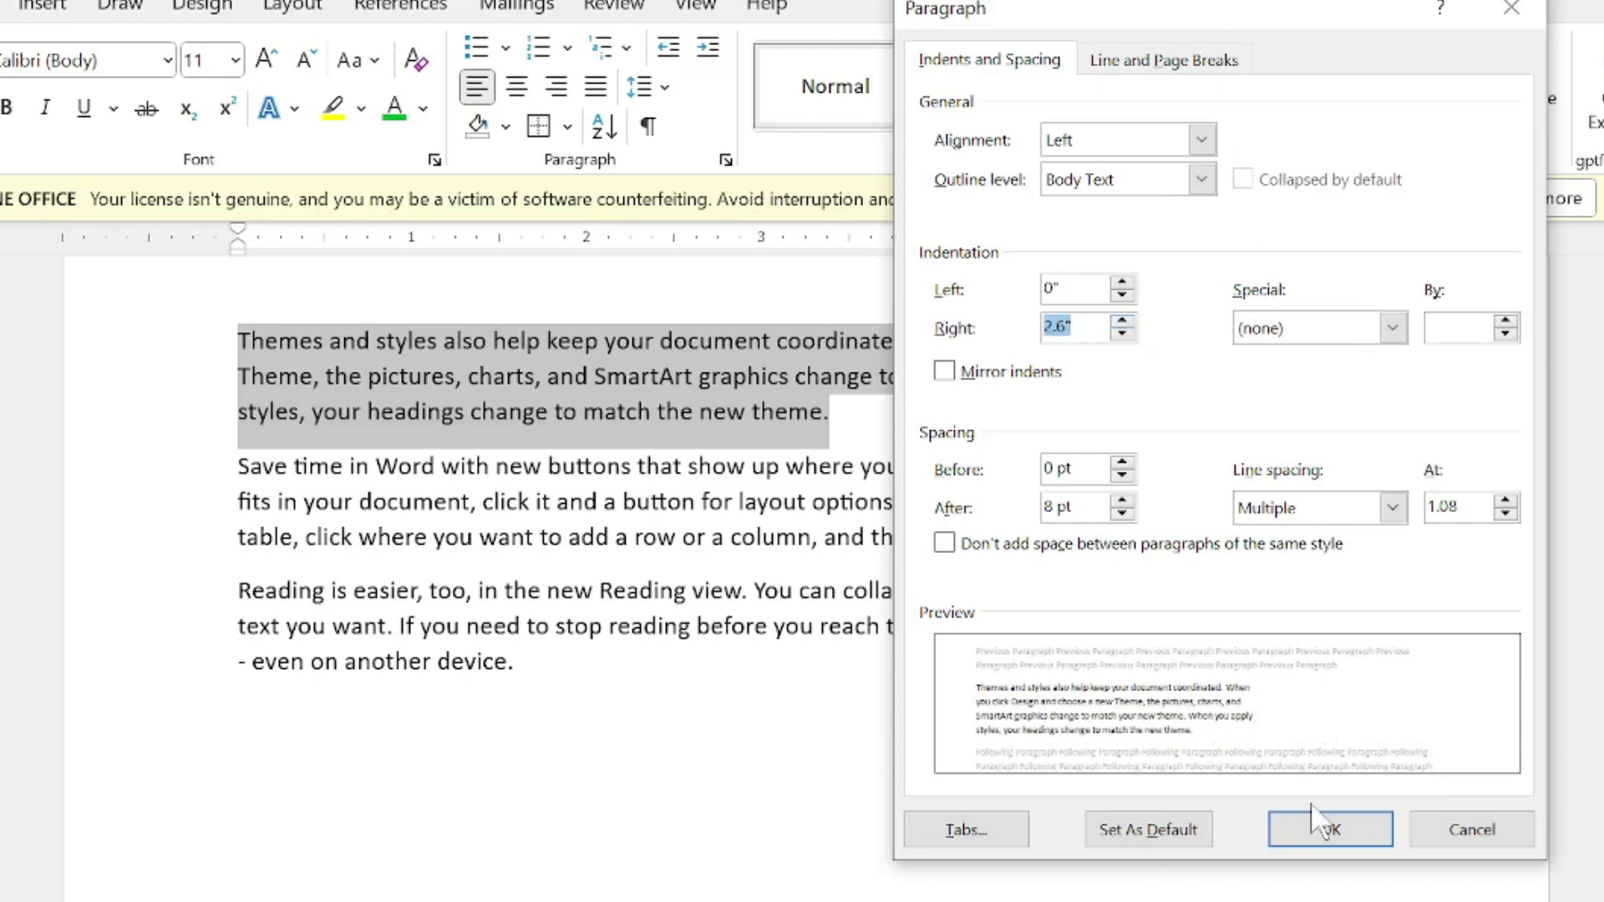
pyautogui.click(1313, 831)
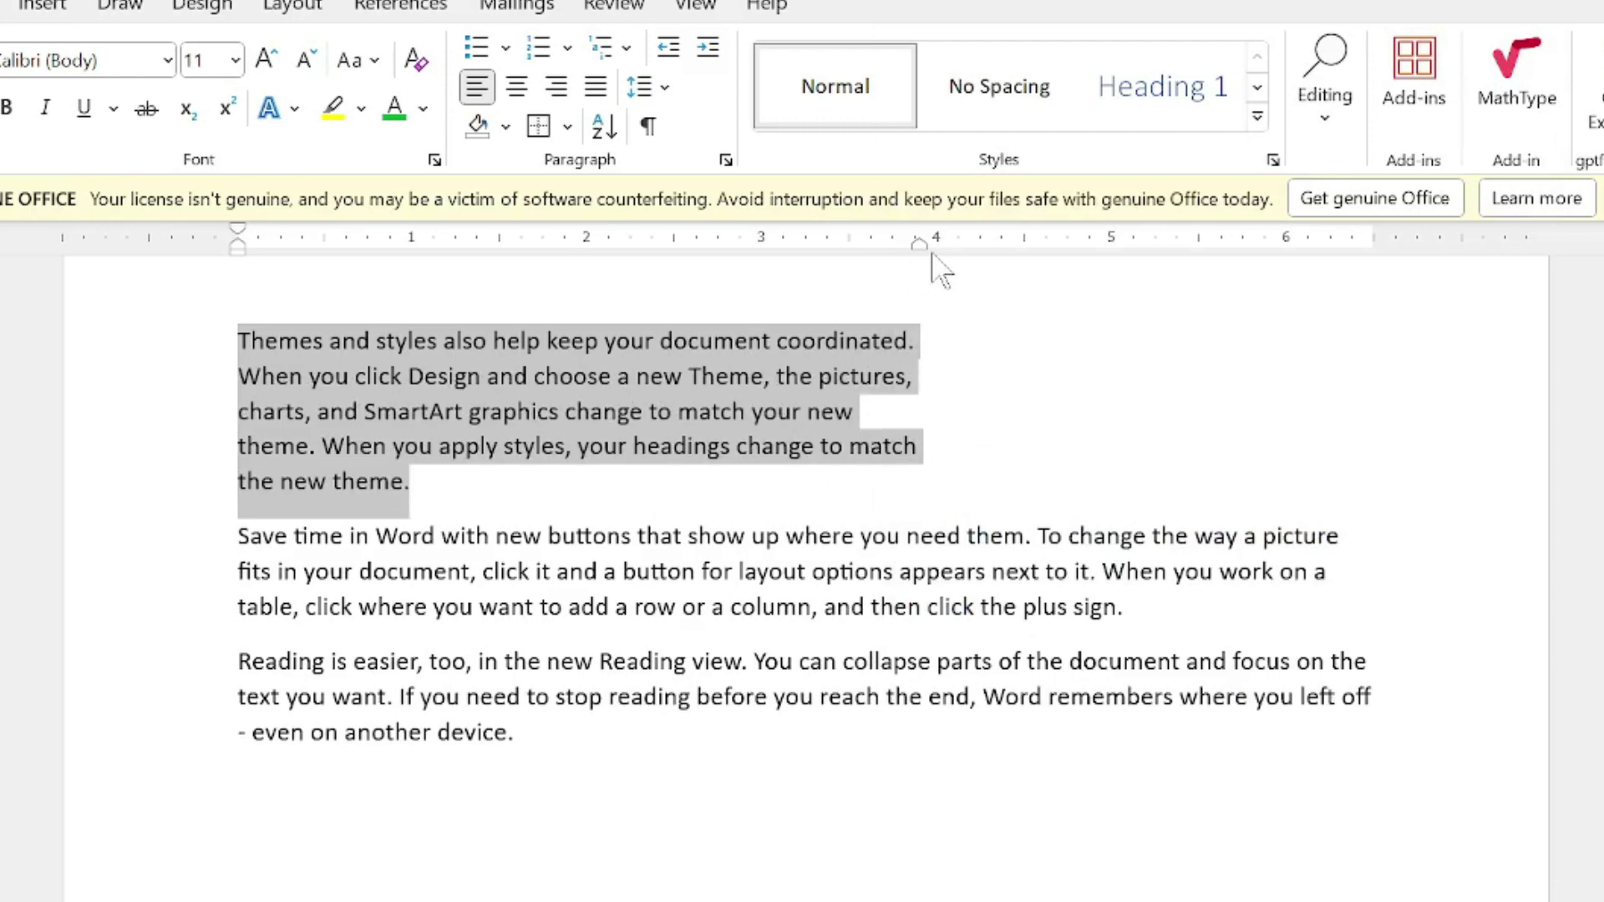
# - Drag the ruler indent markers to widen the paragraph back out to the margins
pyautogui.moveTo(918, 244); pyautogui.dragTo(1090, 244)
pyautogui.moveTo(1190, 276); pyautogui.dragTo(1366, 259)
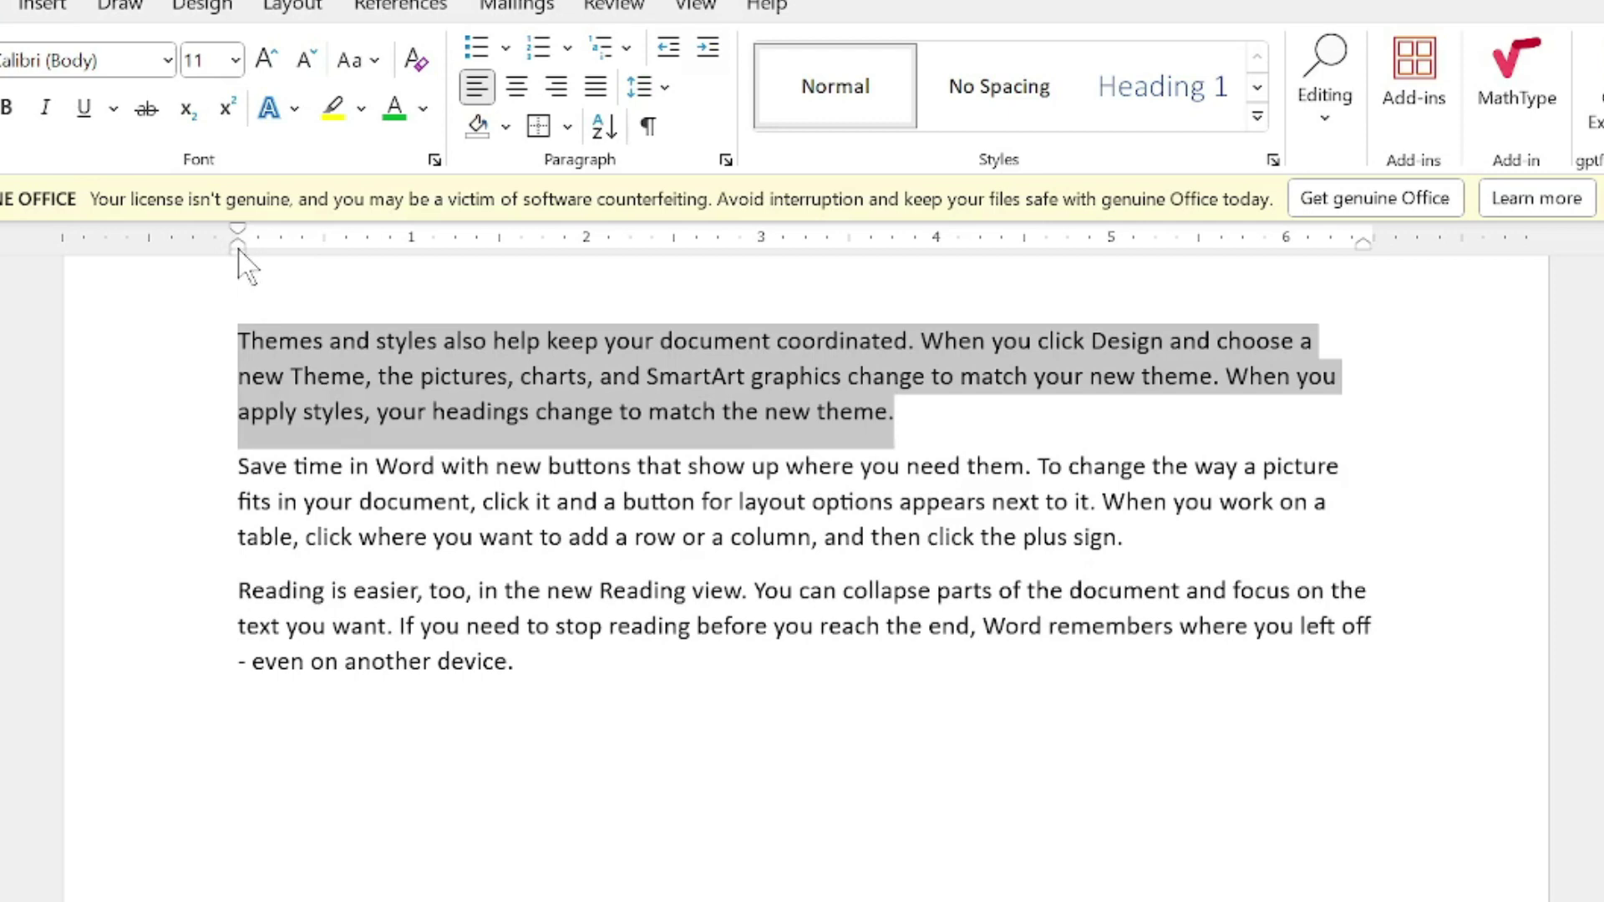
pyautogui.moveTo(238, 250)
pyautogui.mouseDown()
pyautogui.moveTo(537, 256)
pyautogui.moveTo(280, 256)
pyautogui.mouseUp()
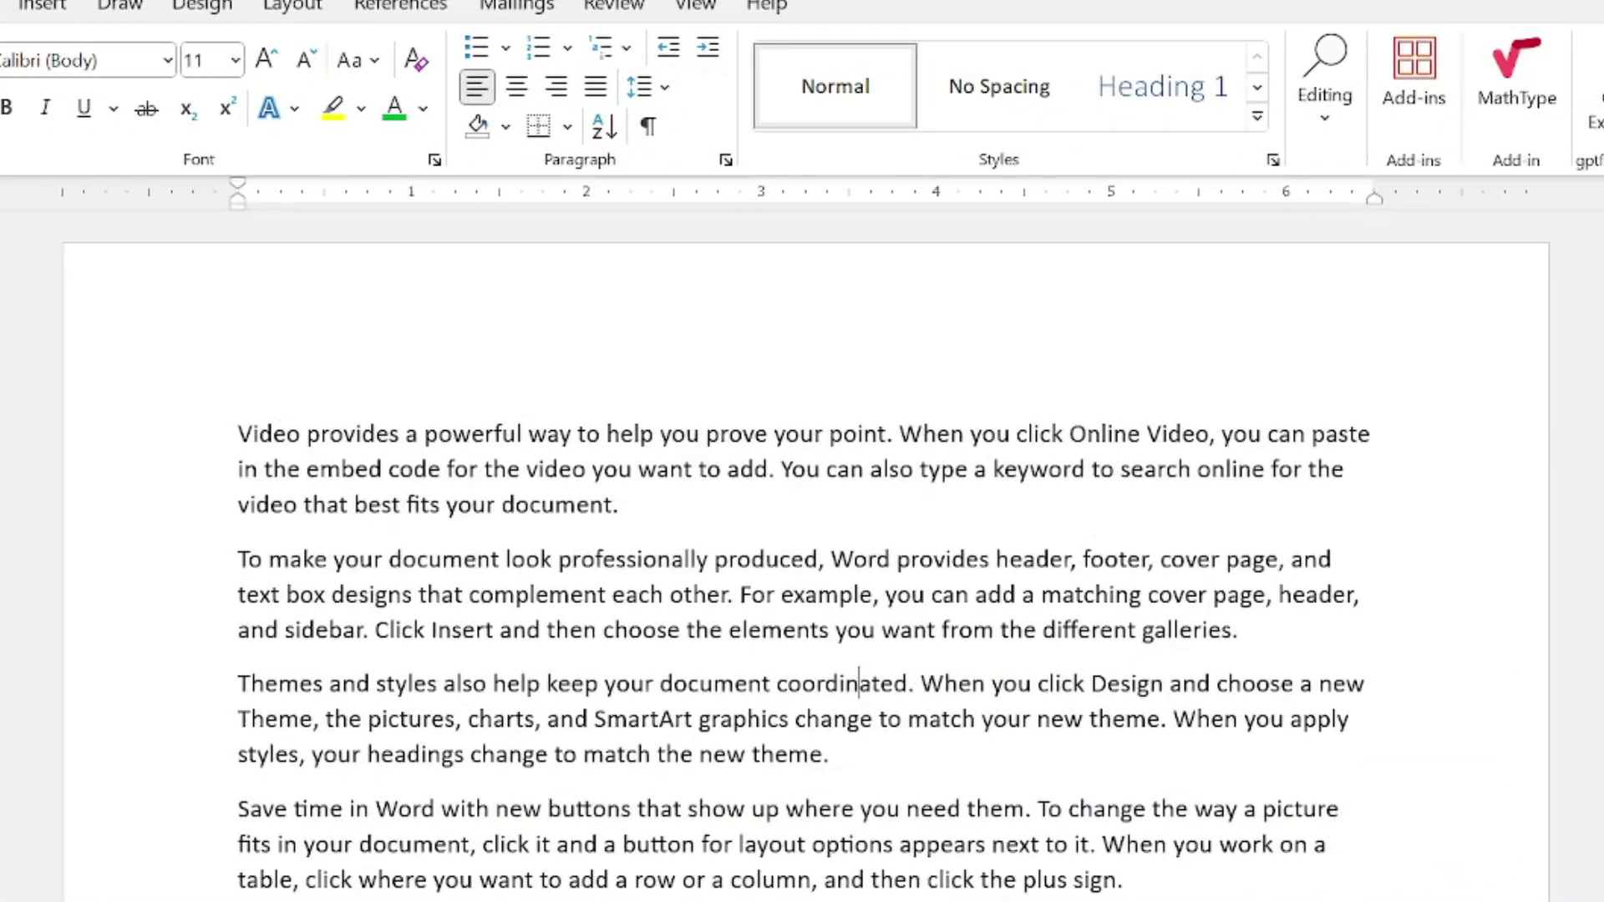
# - Select all text and turn on Mirror indents with a 1.5-inch inside indent
pyautogui.hotkey('ctrl', 'a')
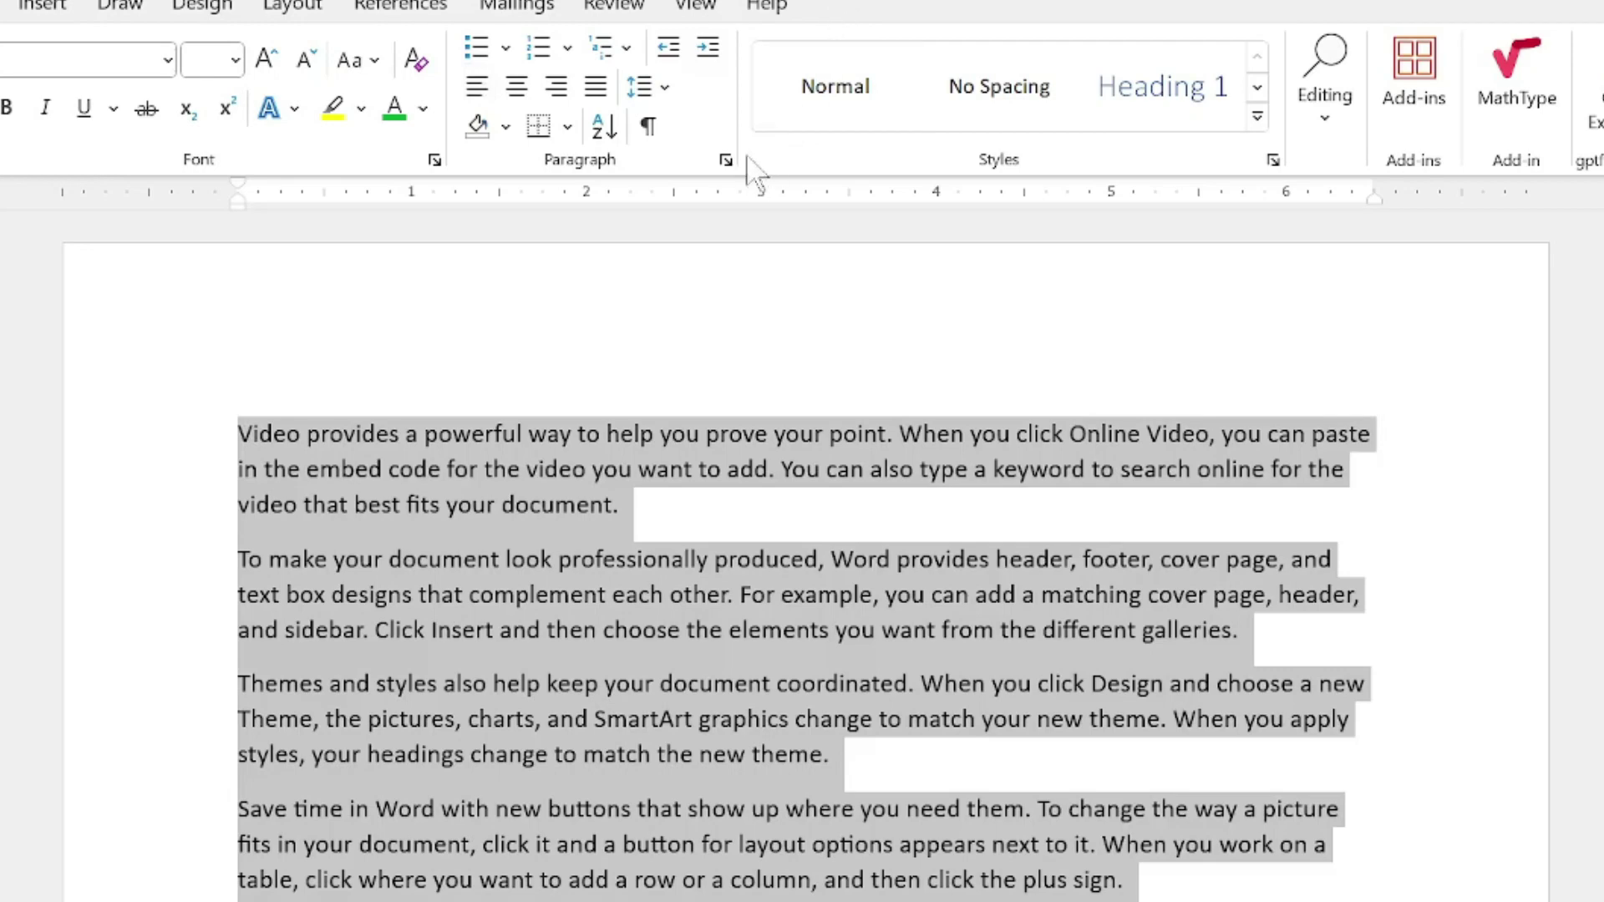
pyautogui.click(725, 160)
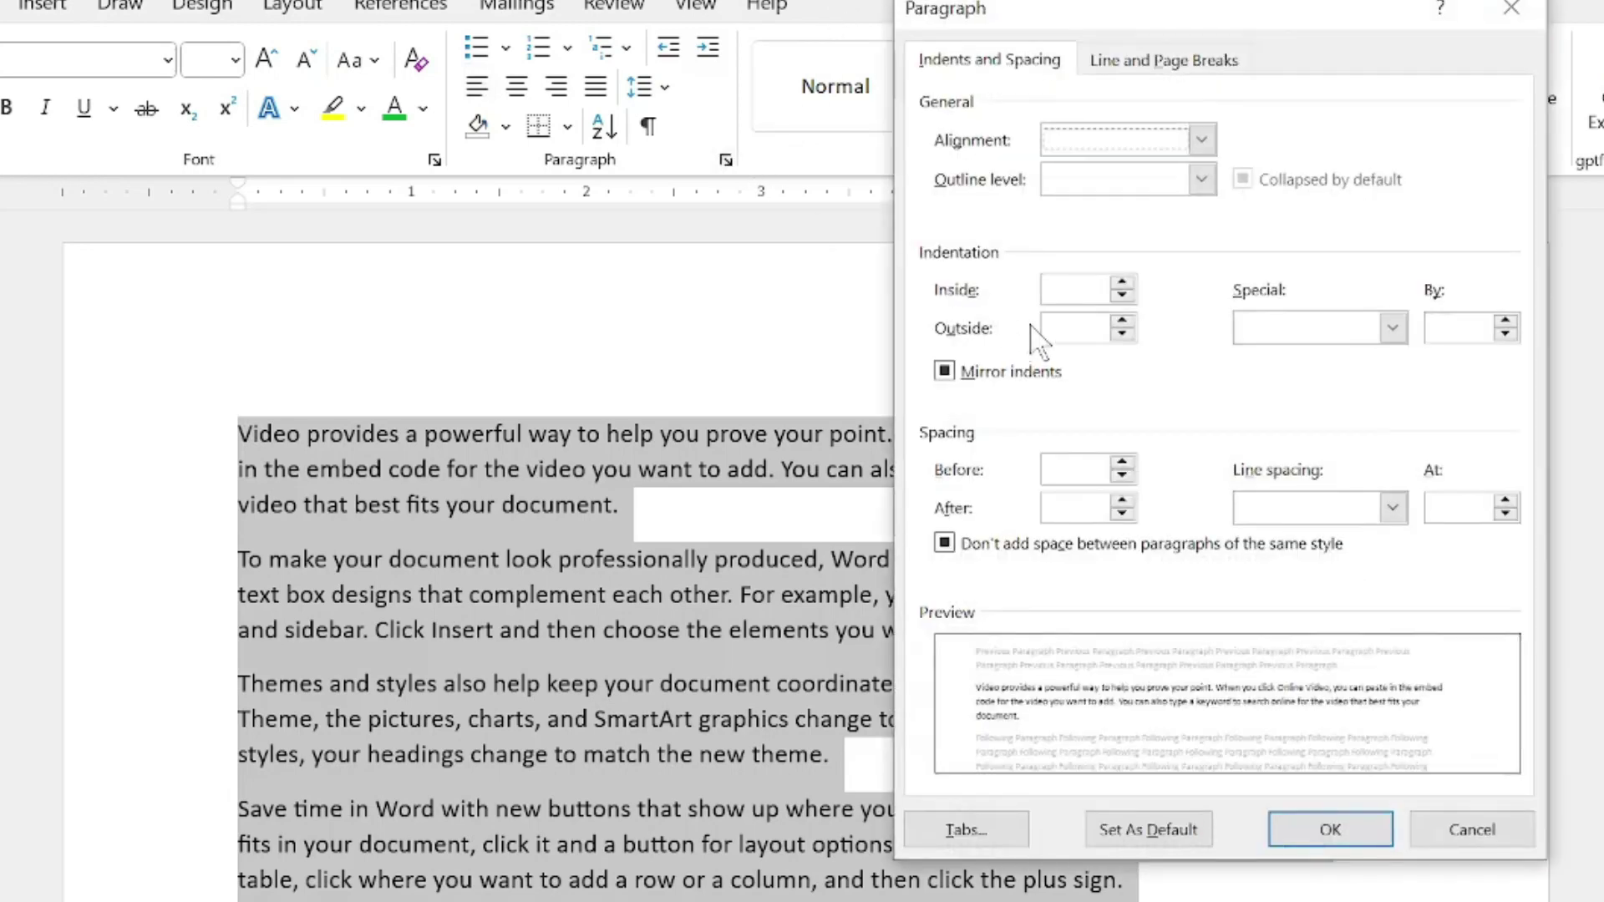
pyautogui.click(1122, 286)
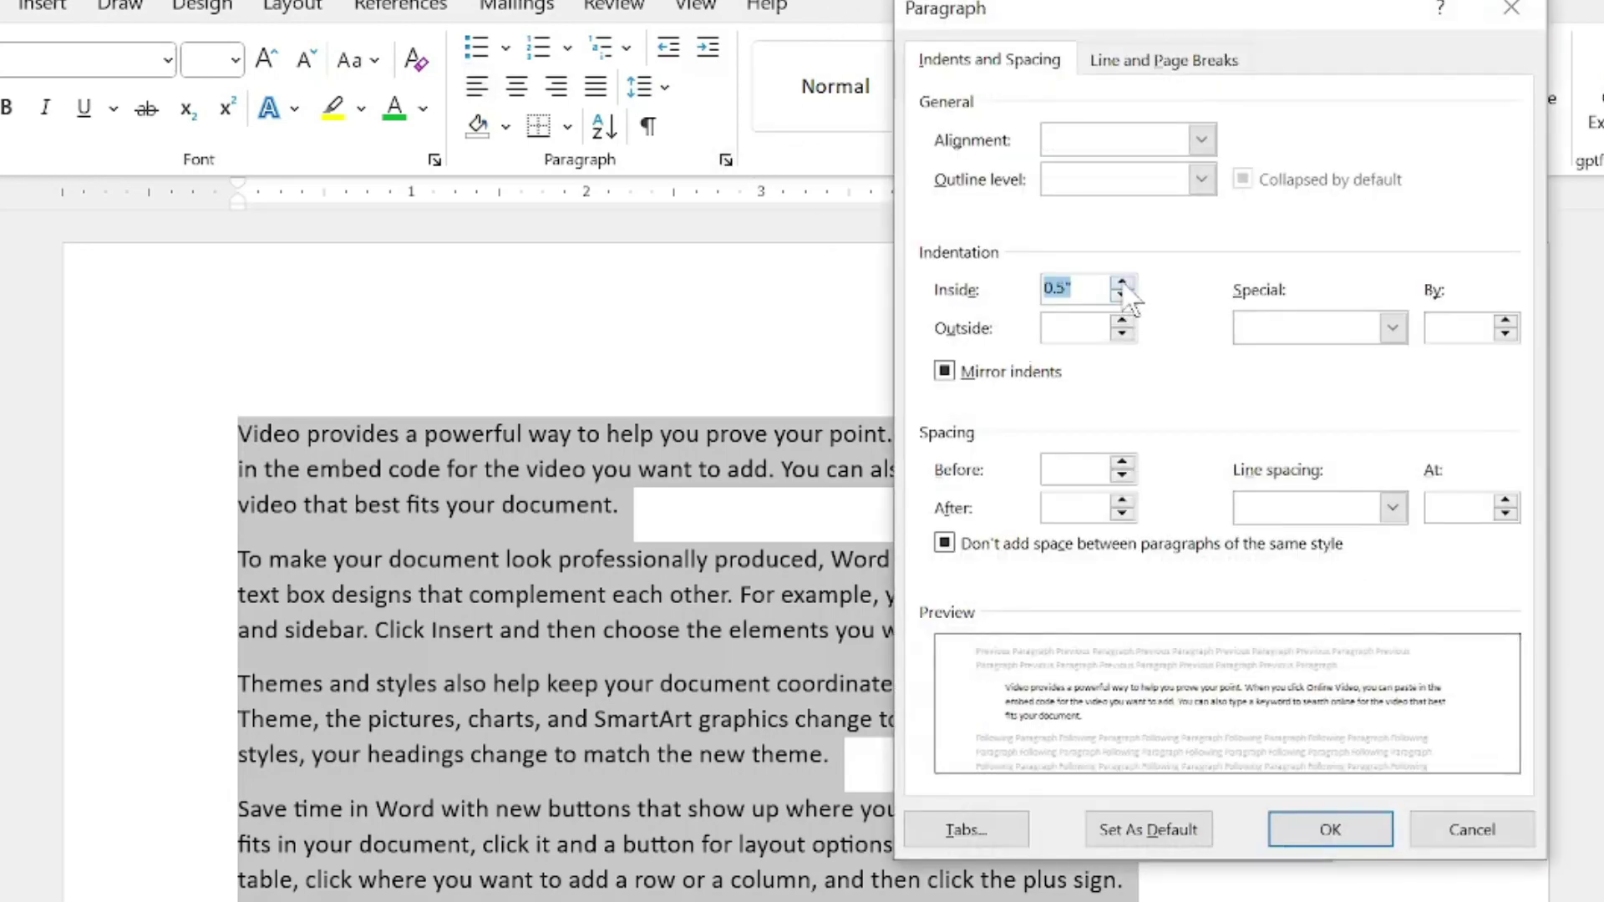
pyautogui.click(1123, 284)
pyautogui.click(1122, 284)
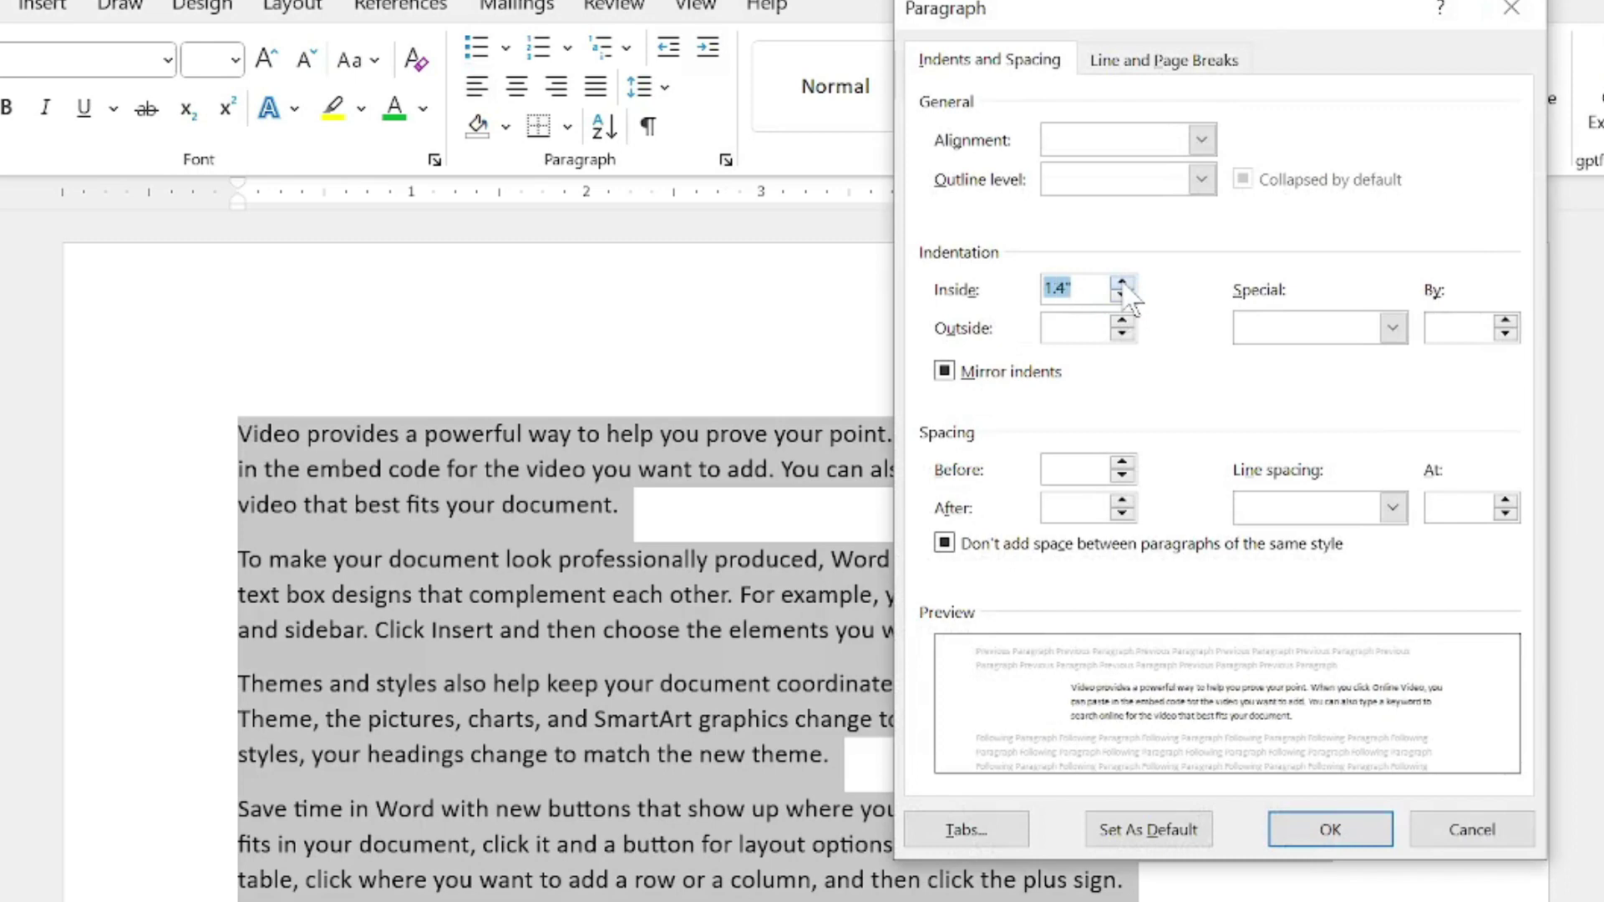
pyautogui.click(1123, 284)
pyautogui.click(1123, 284)
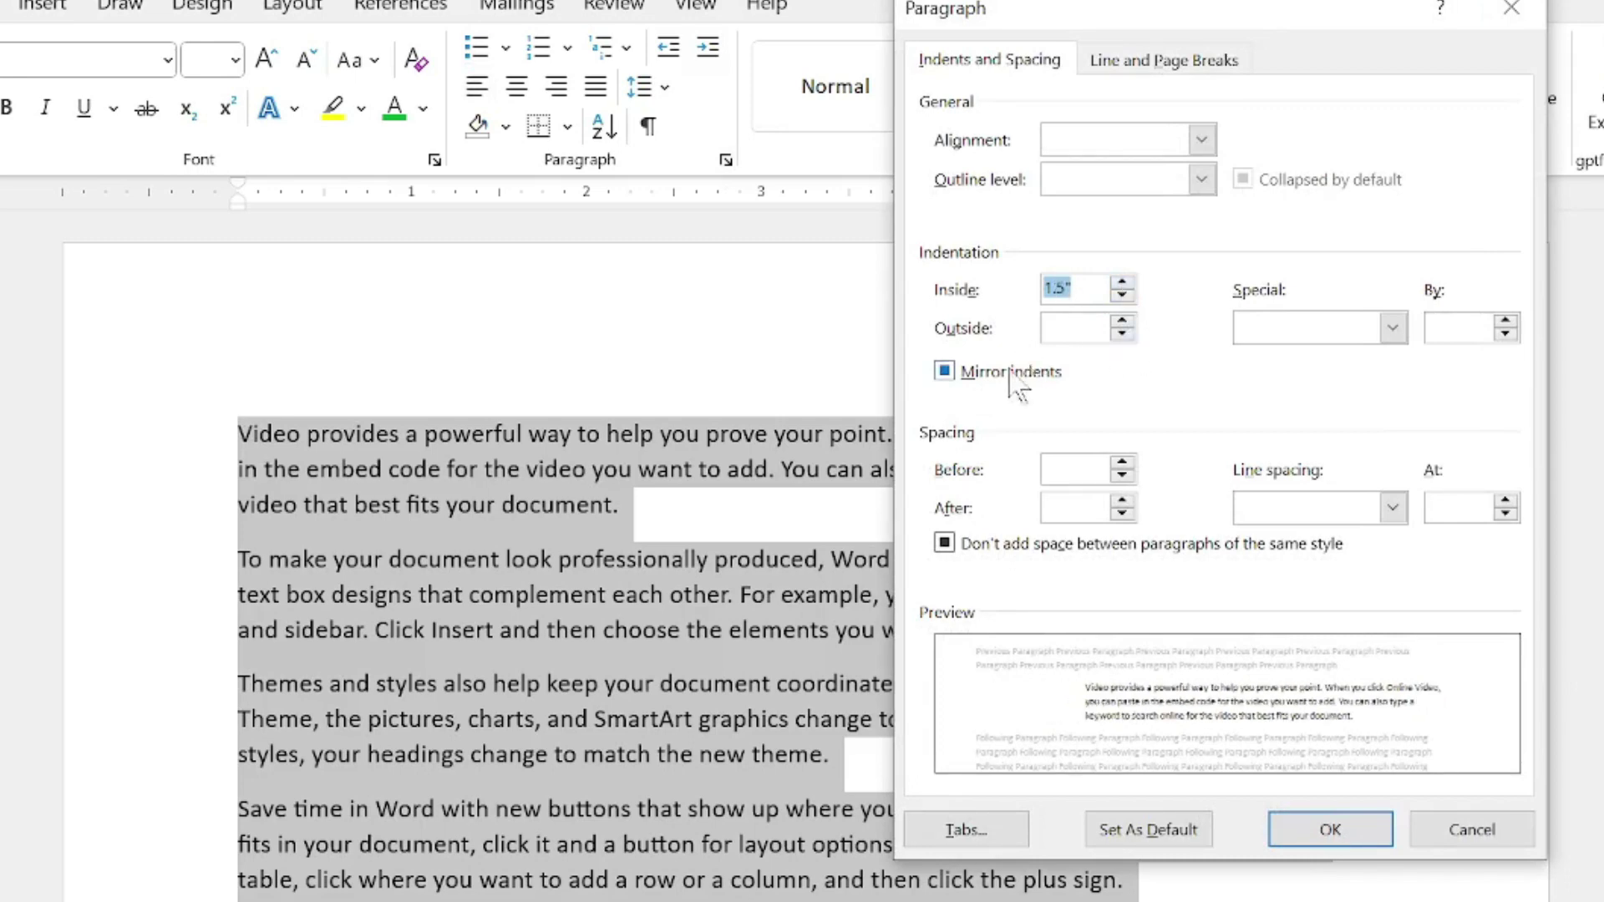
pyautogui.click(953, 374)
pyautogui.click(954, 375)
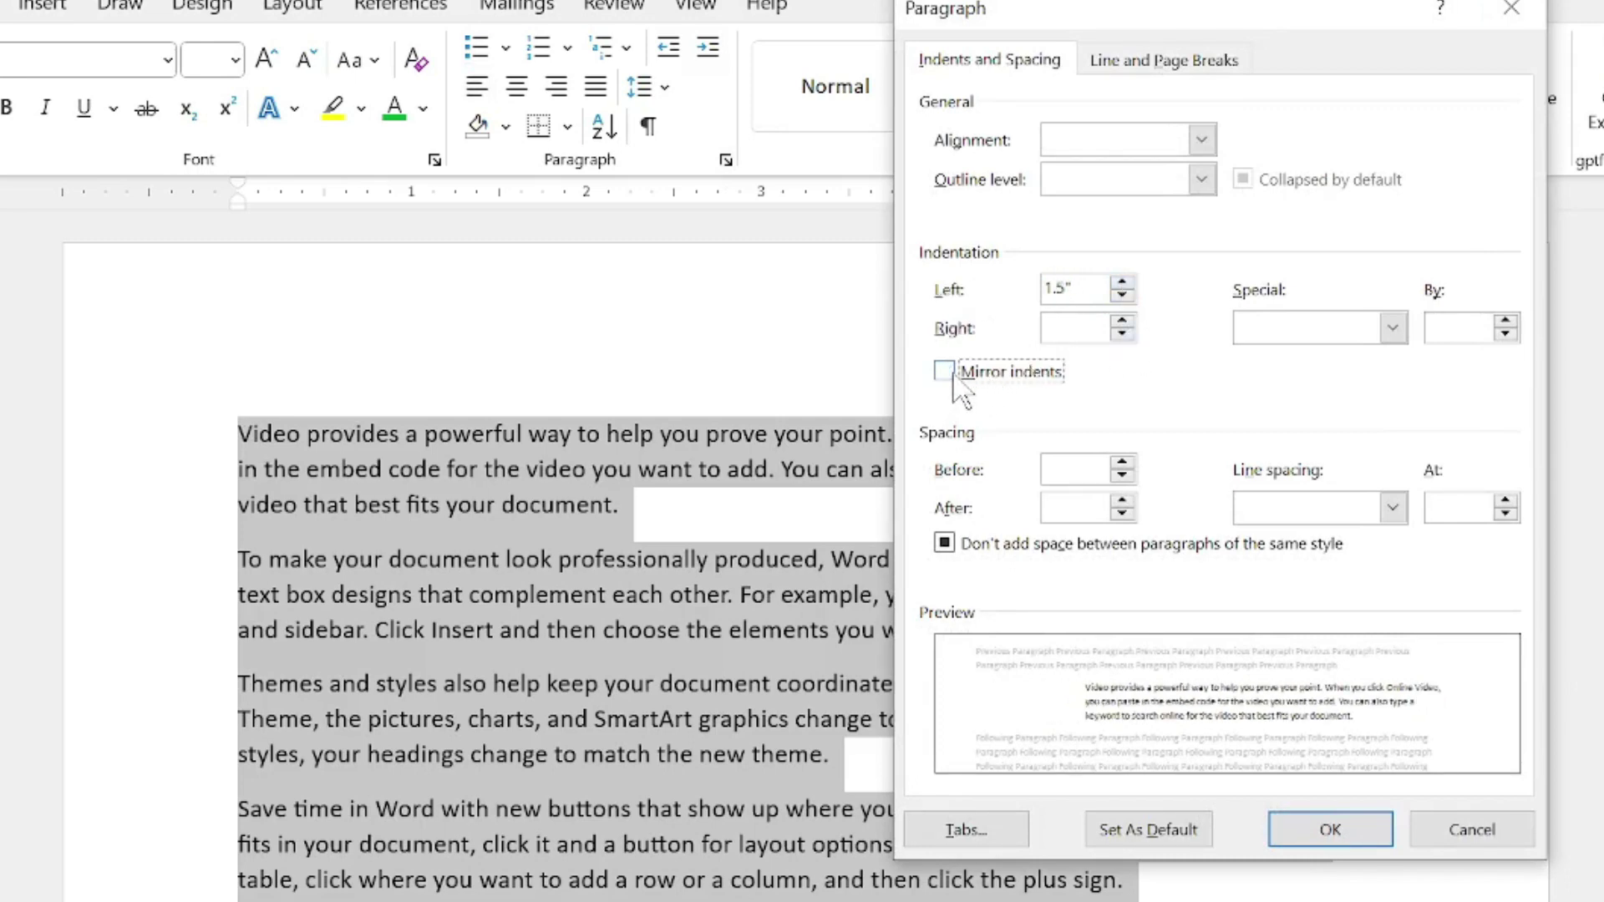
pyautogui.click(944, 373)
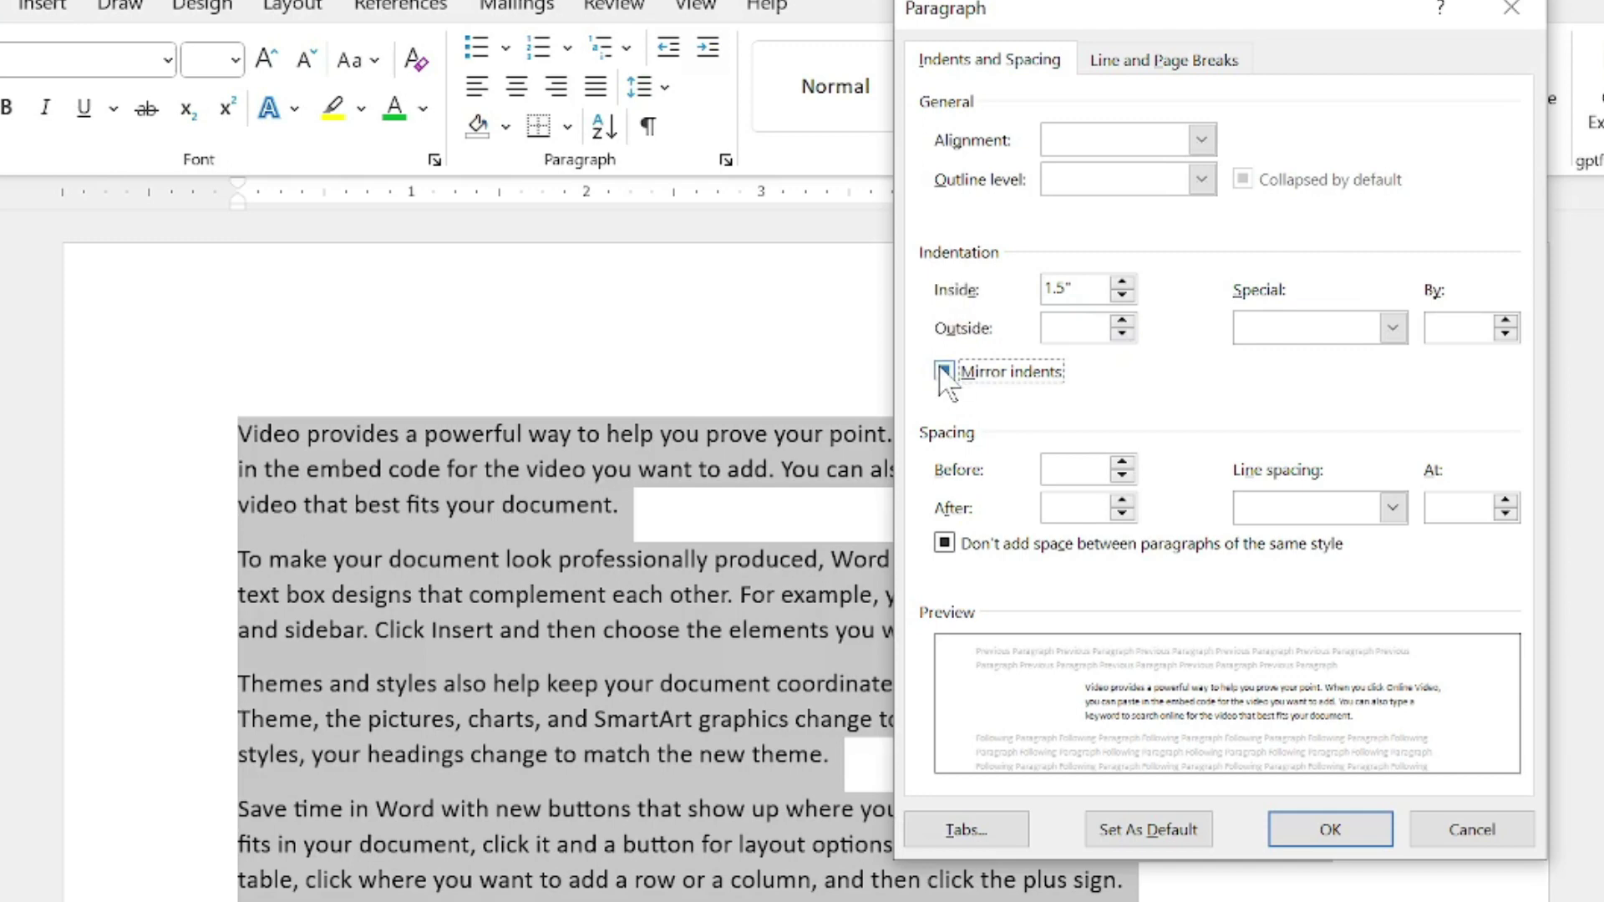
pyautogui.click(1328, 831)
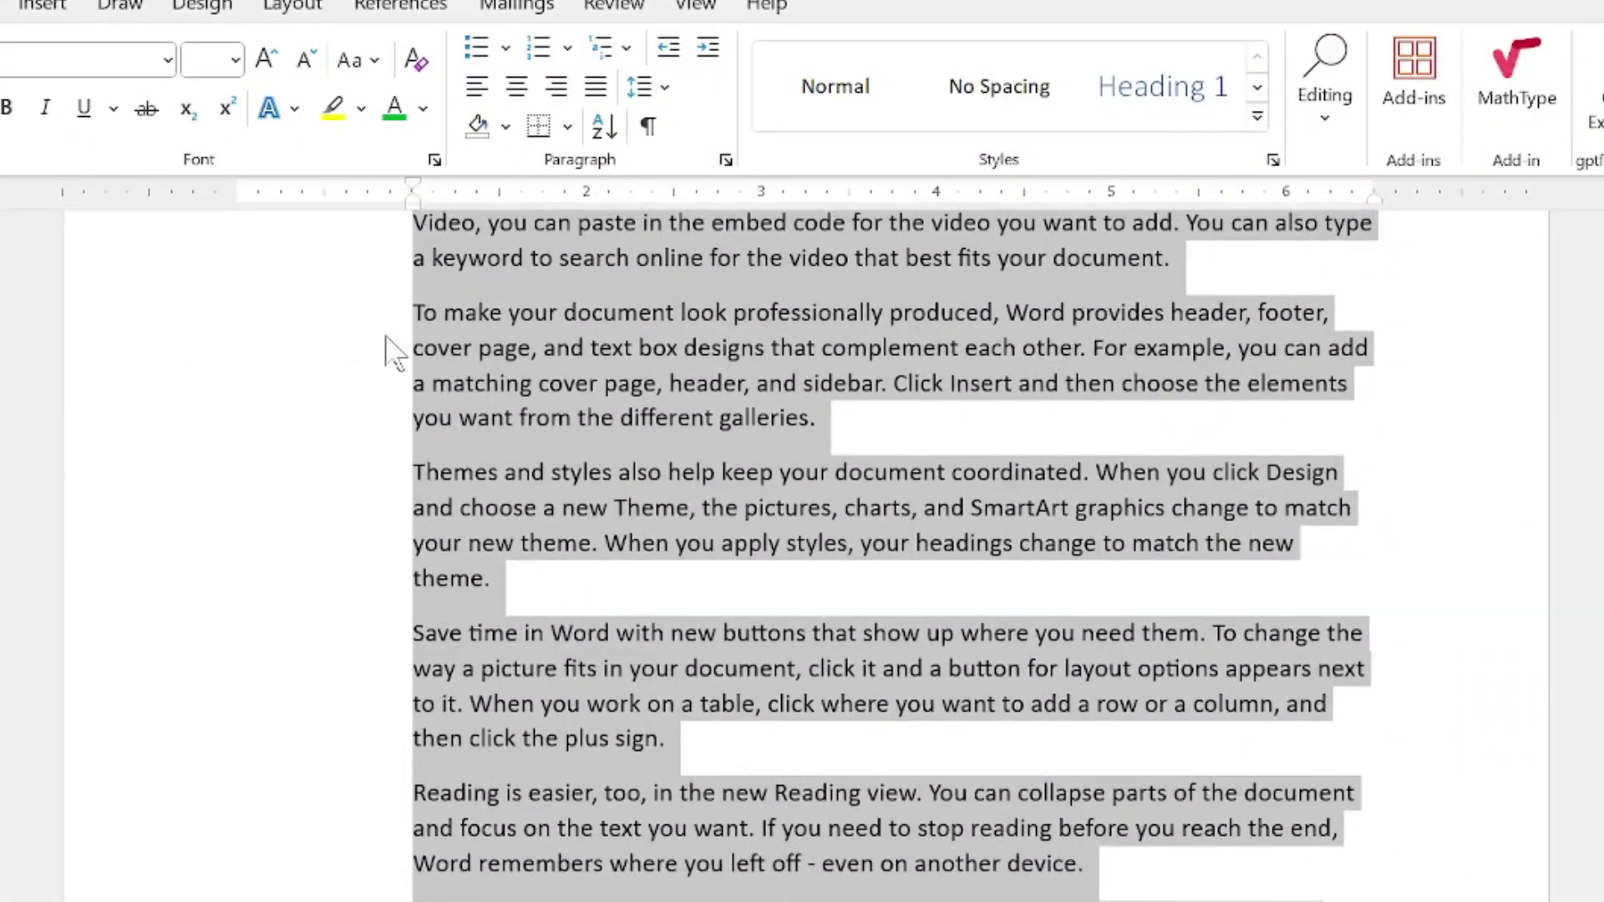
pyautogui.scroll(3, 401, 351)
pyautogui.scroll(3, 401, 351)
pyautogui.scroll(3, 401, 350)
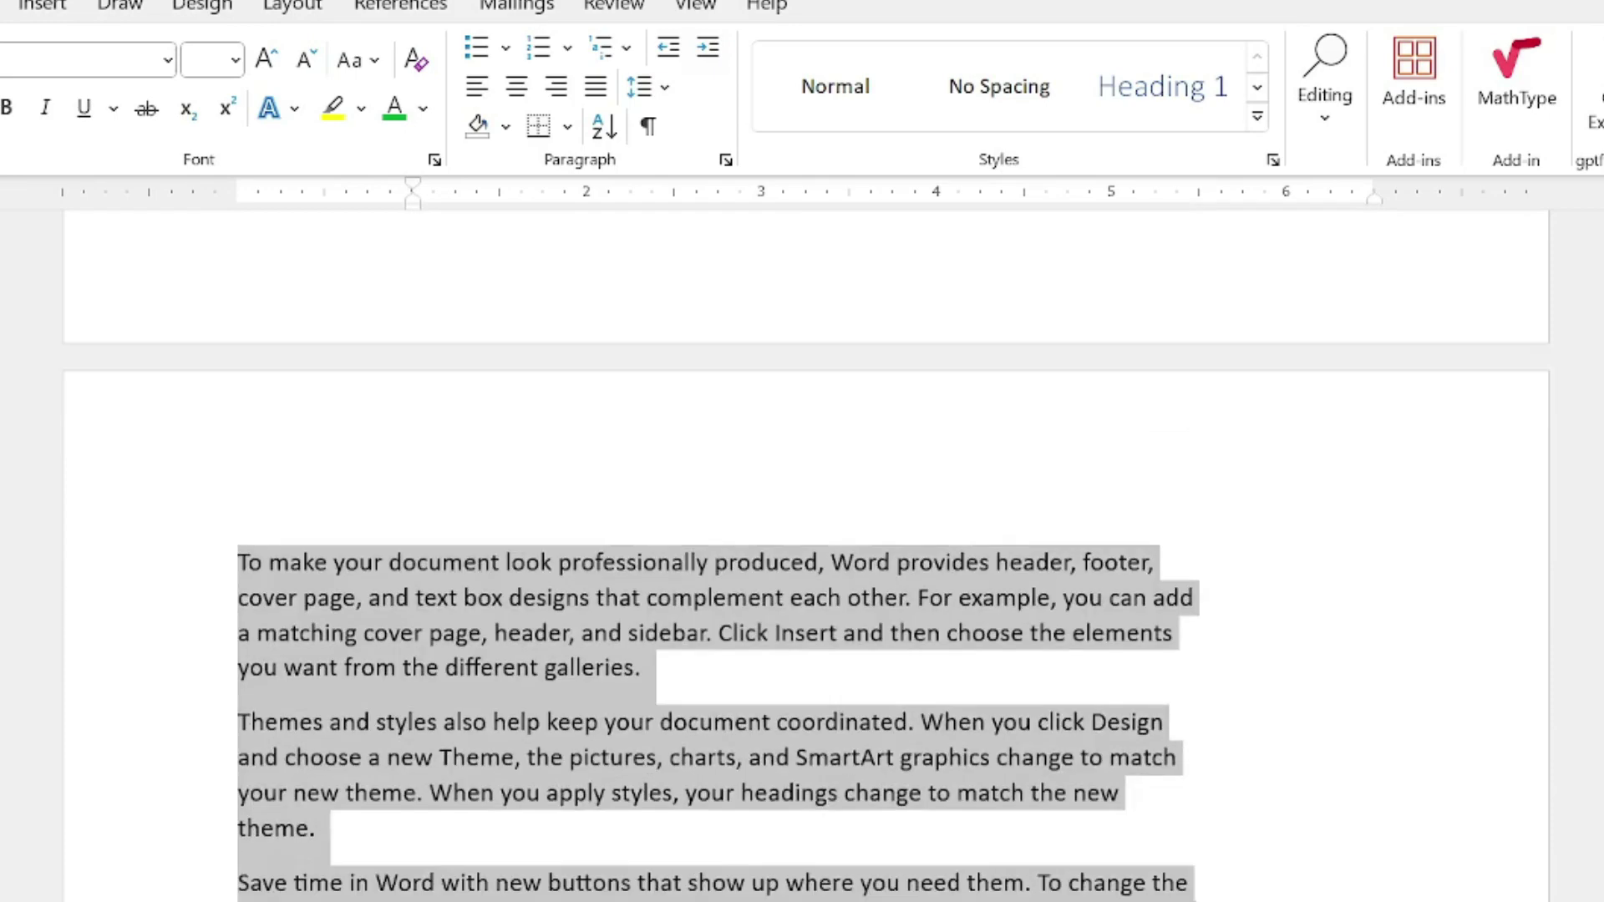
pyautogui.scroll(-2, 783, 391)
pyautogui.scroll(-3, 1389, 526)
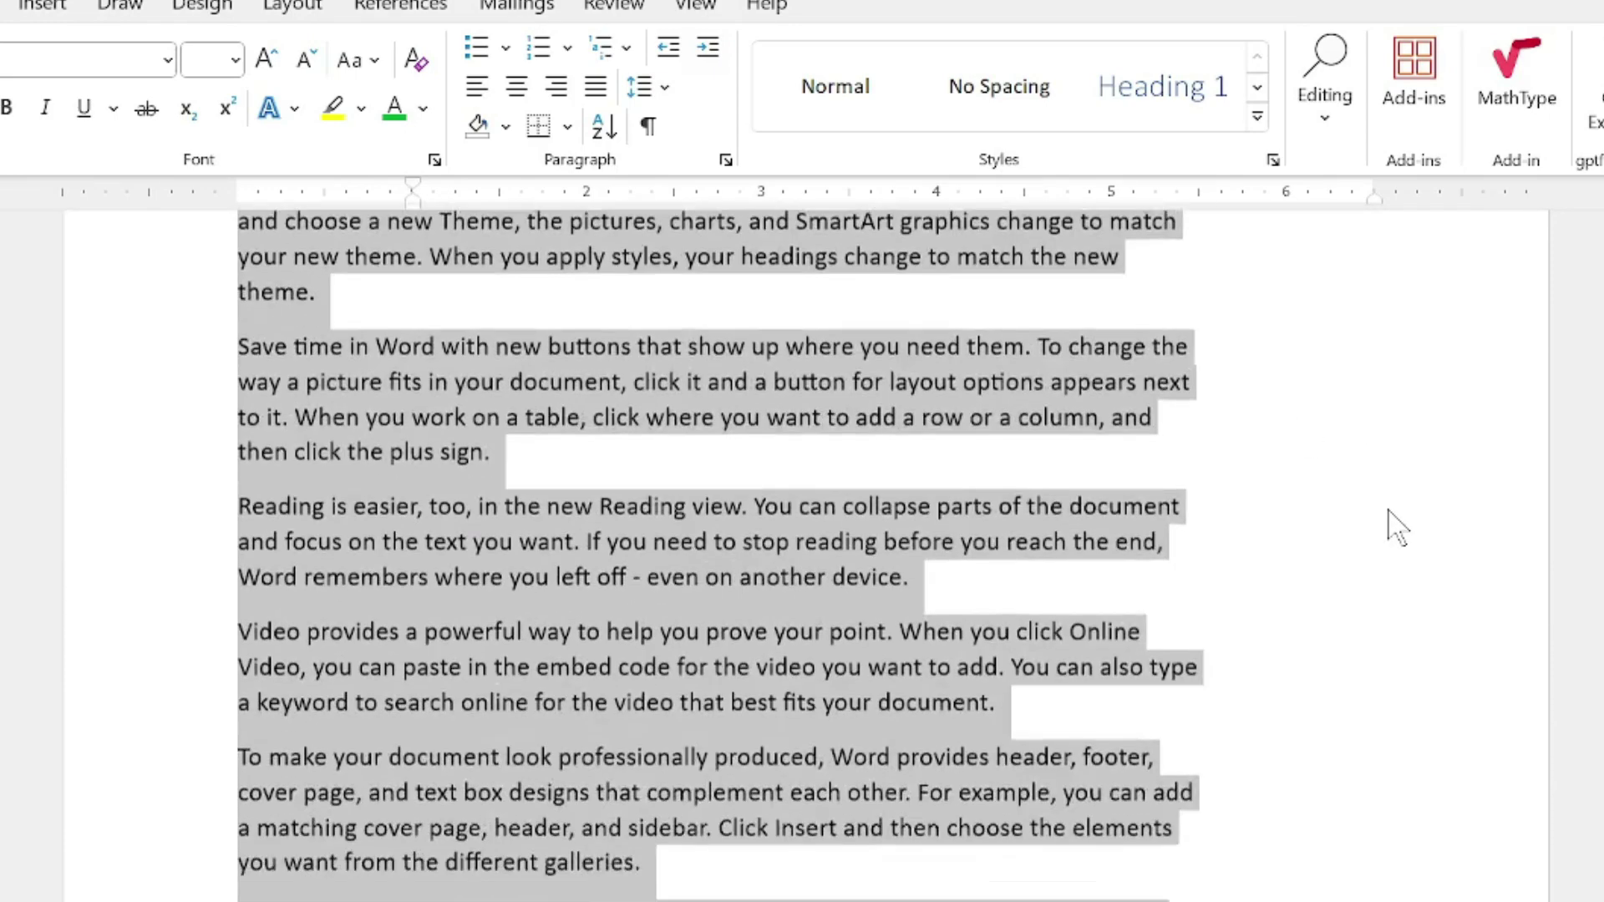
pyautogui.scroll(-3, 1390, 526)
pyautogui.scroll(-5, 1389, 526)
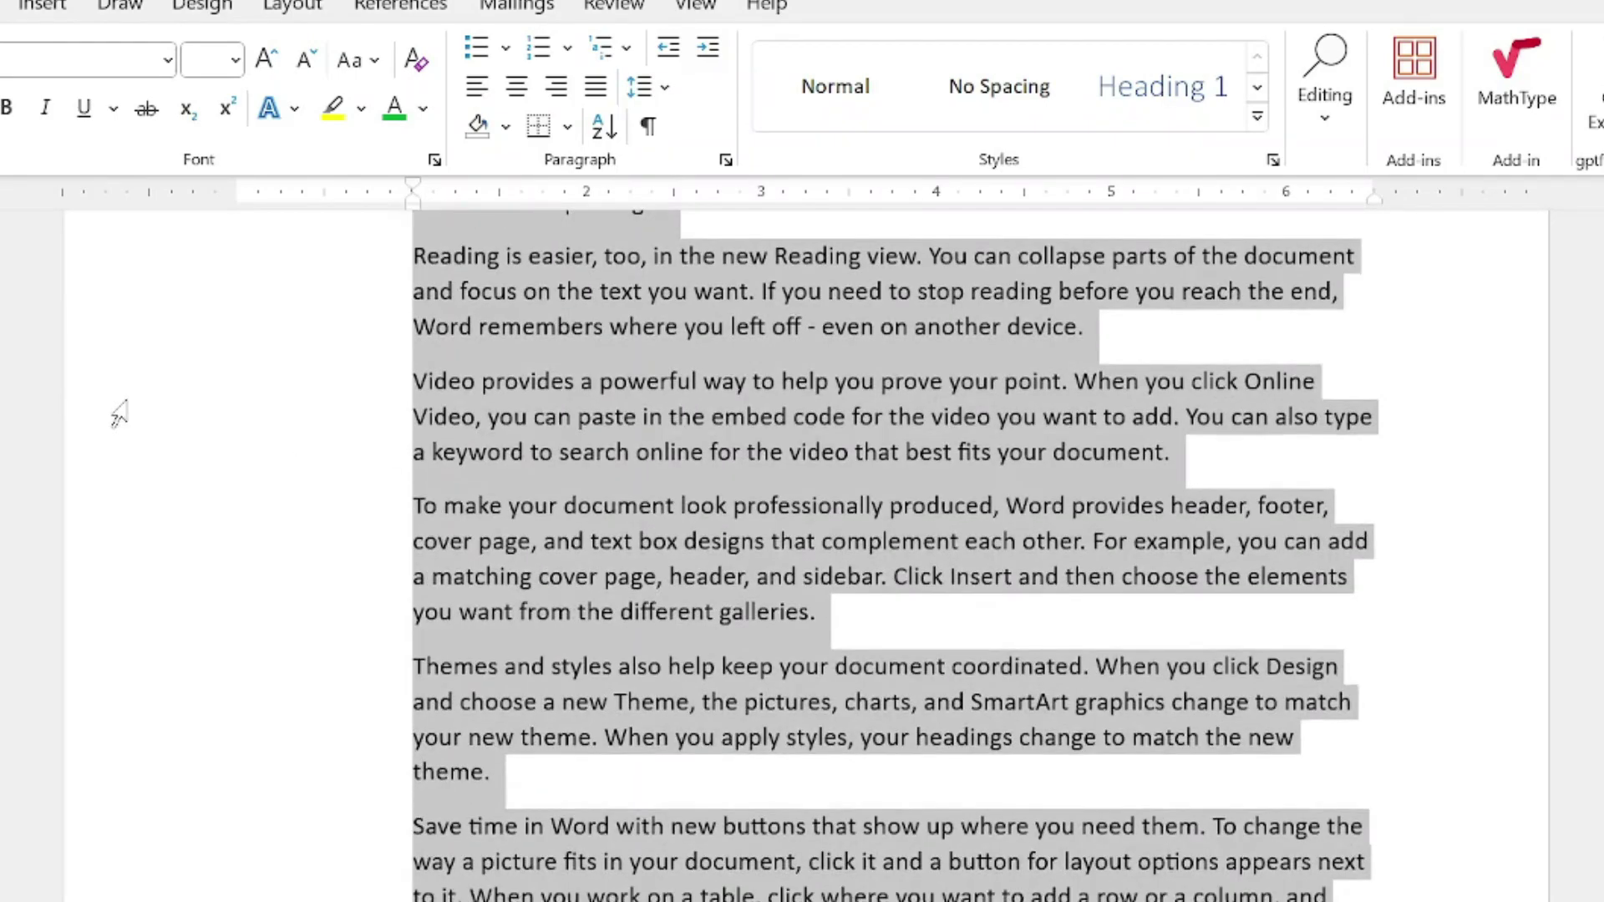
pyautogui.scroll(-3, 118, 413)
pyautogui.scroll(-3, 1362, 368)
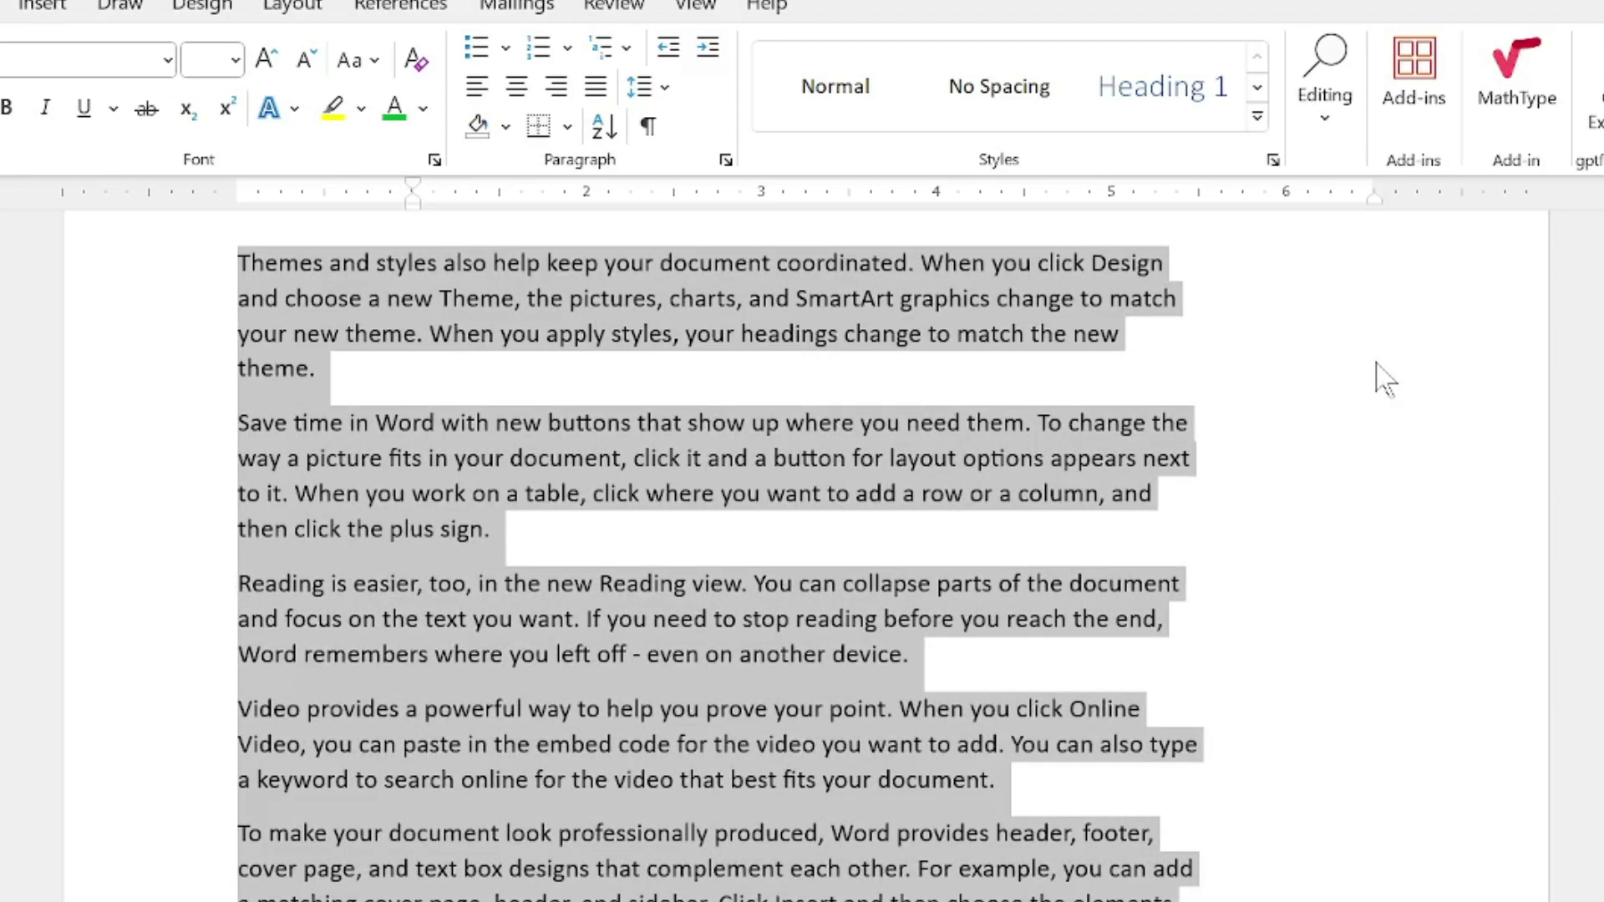
pyautogui.scroll(-3, 1384, 379)
pyautogui.scroll(-3, 1384, 378)
pyautogui.scroll(-3, 1384, 379)
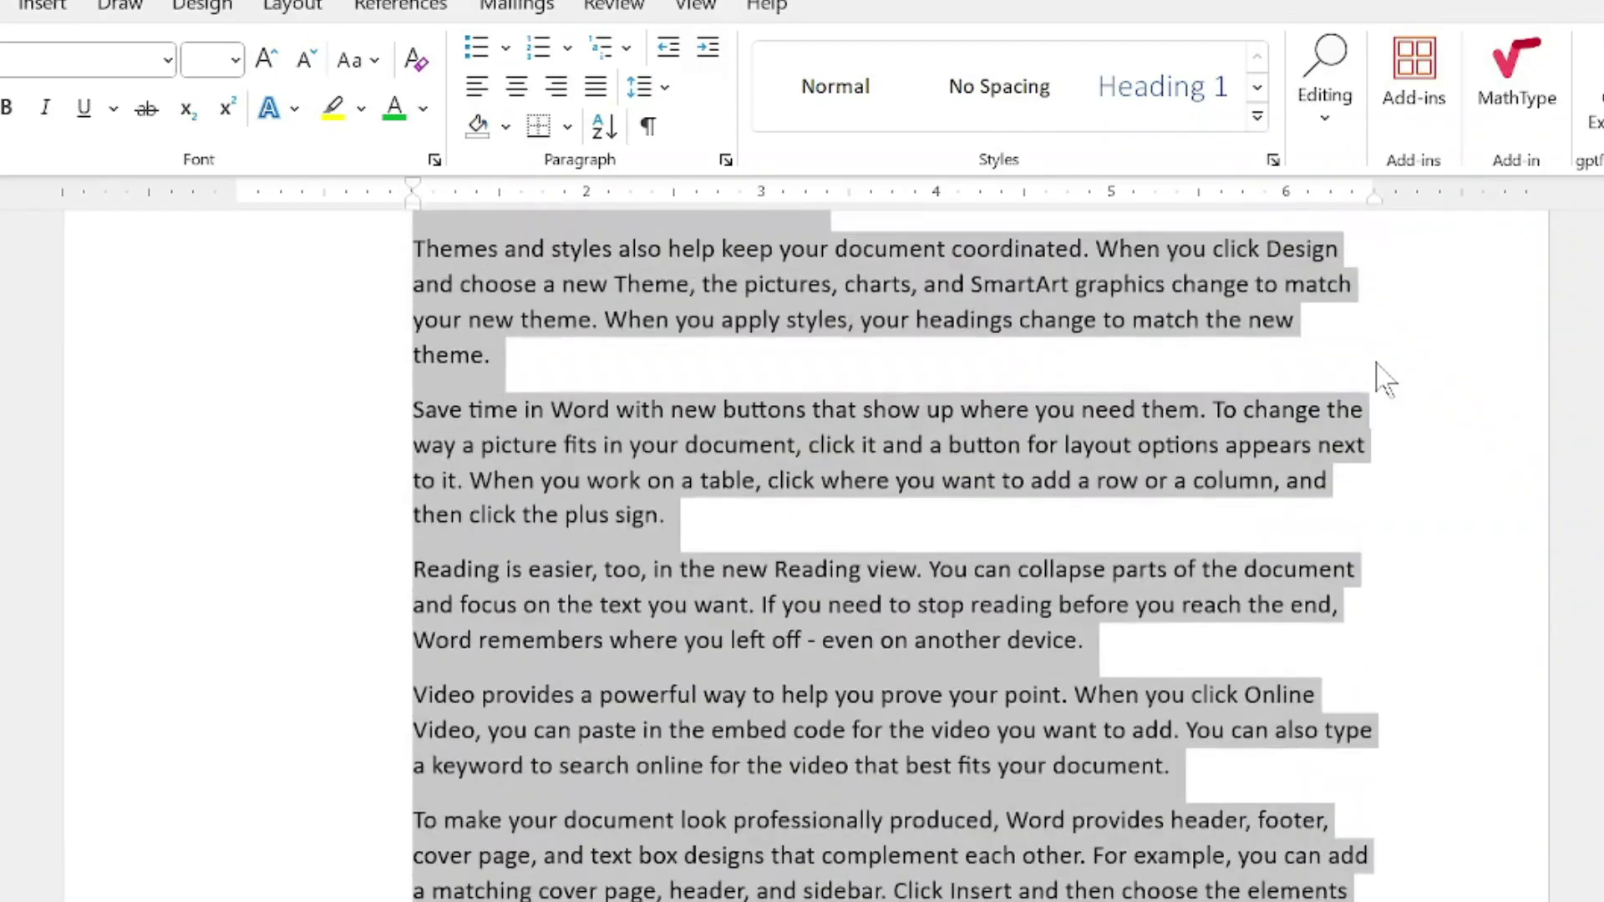
pyautogui.scroll(3, 1384, 378)
pyautogui.scroll(10, 1379, 372)
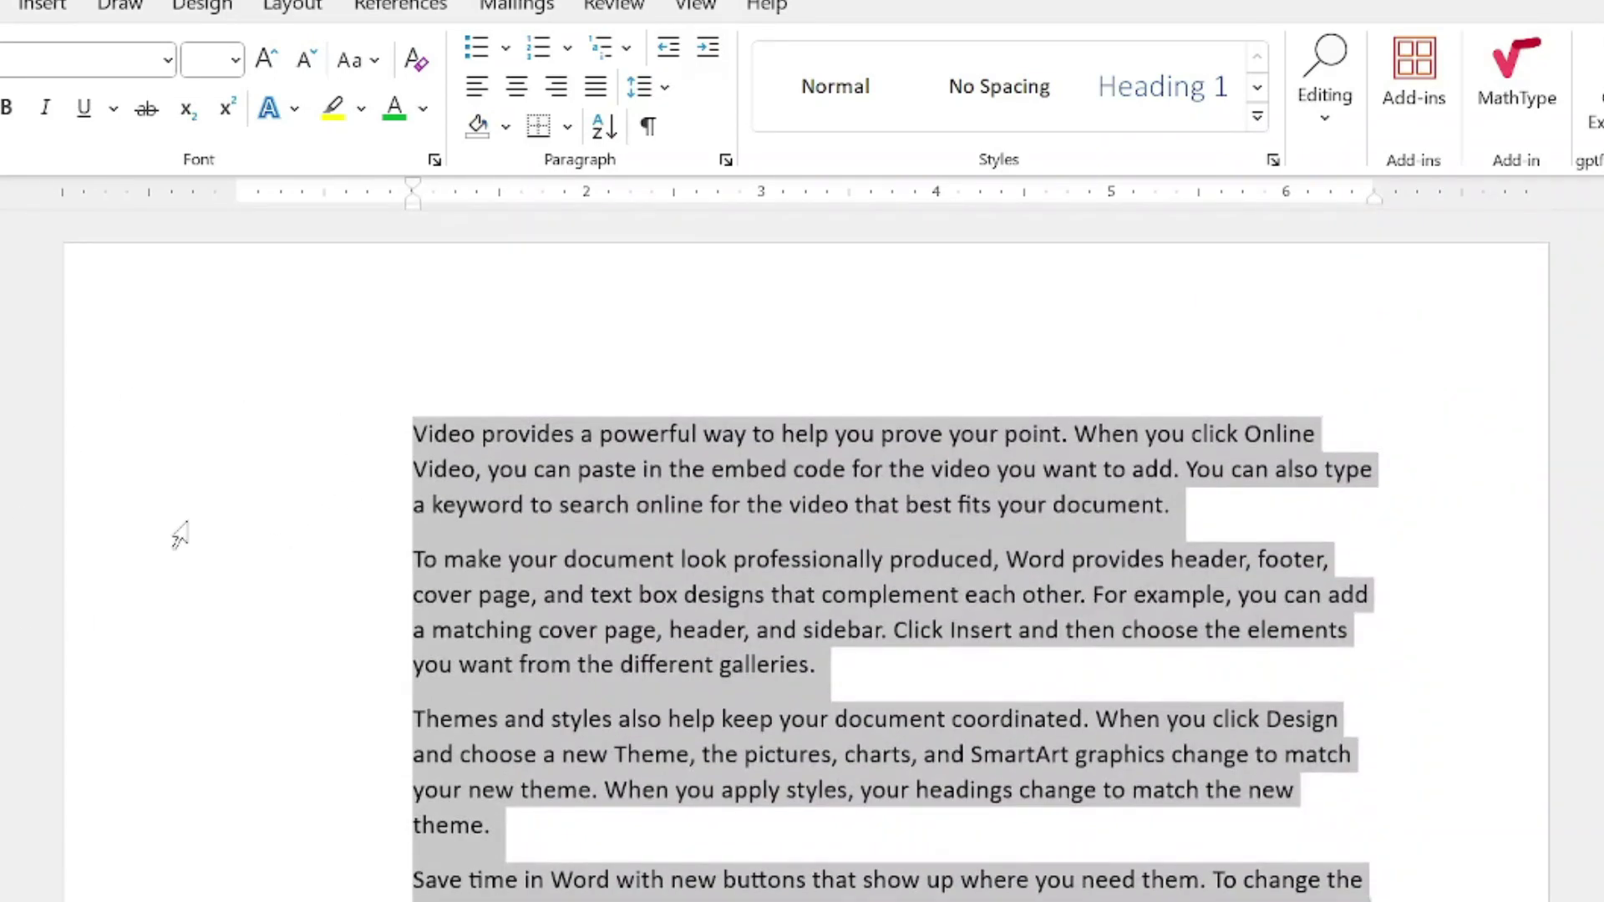
pyautogui.scroll(-1, 146, 485)
pyautogui.scroll(-5, 145, 484)
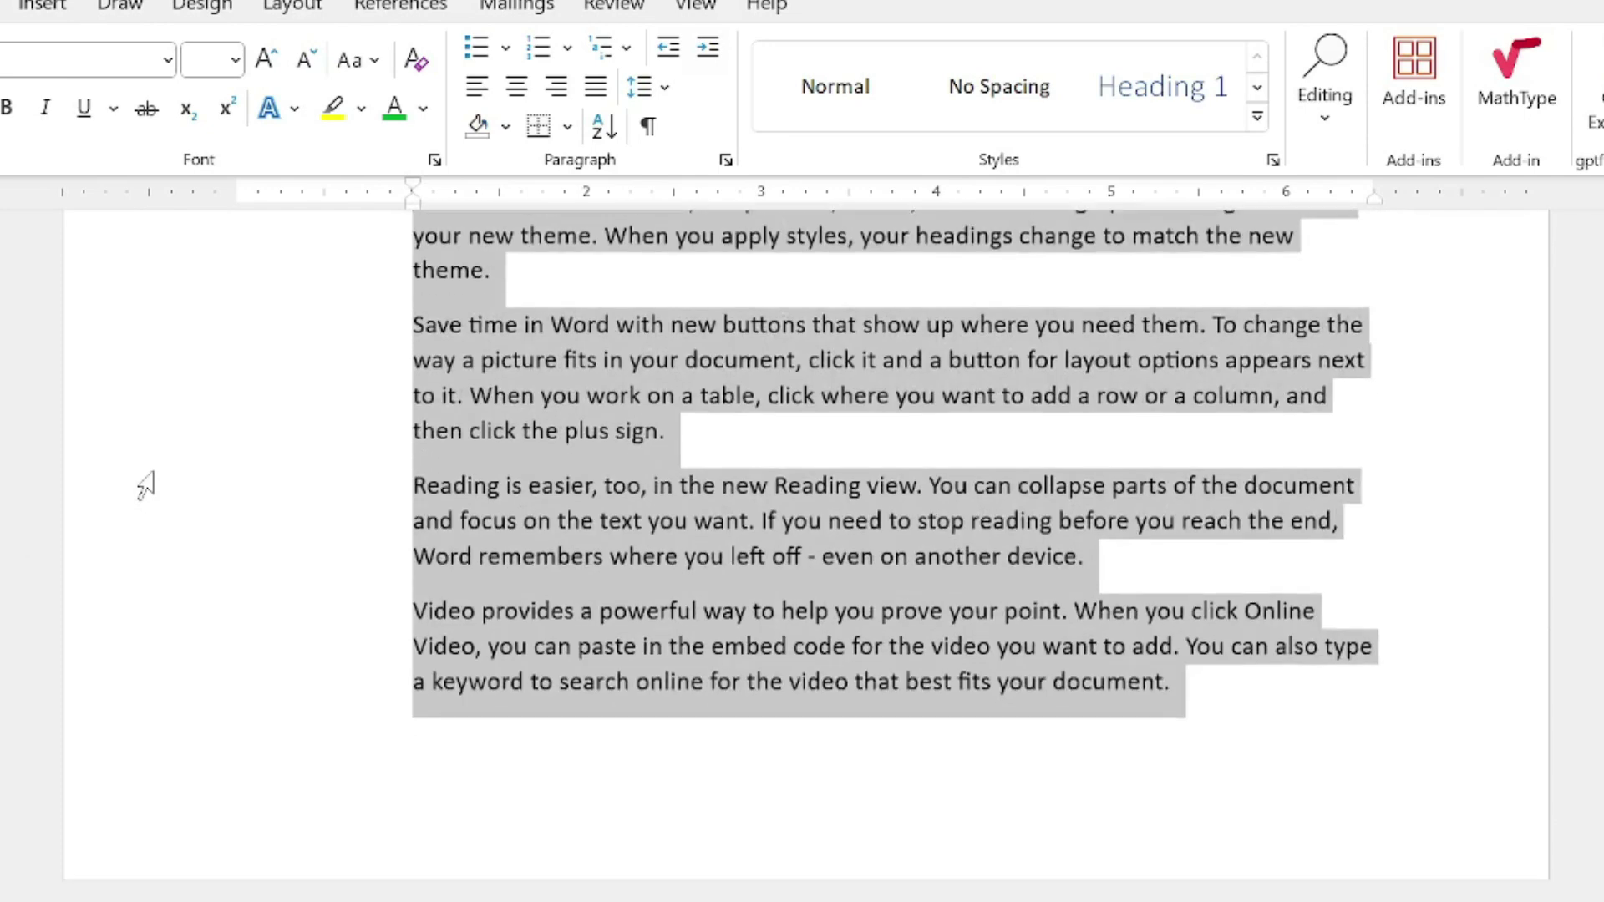
pyautogui.scroll(-1, 146, 484)
pyautogui.scroll(3, 145, 484)
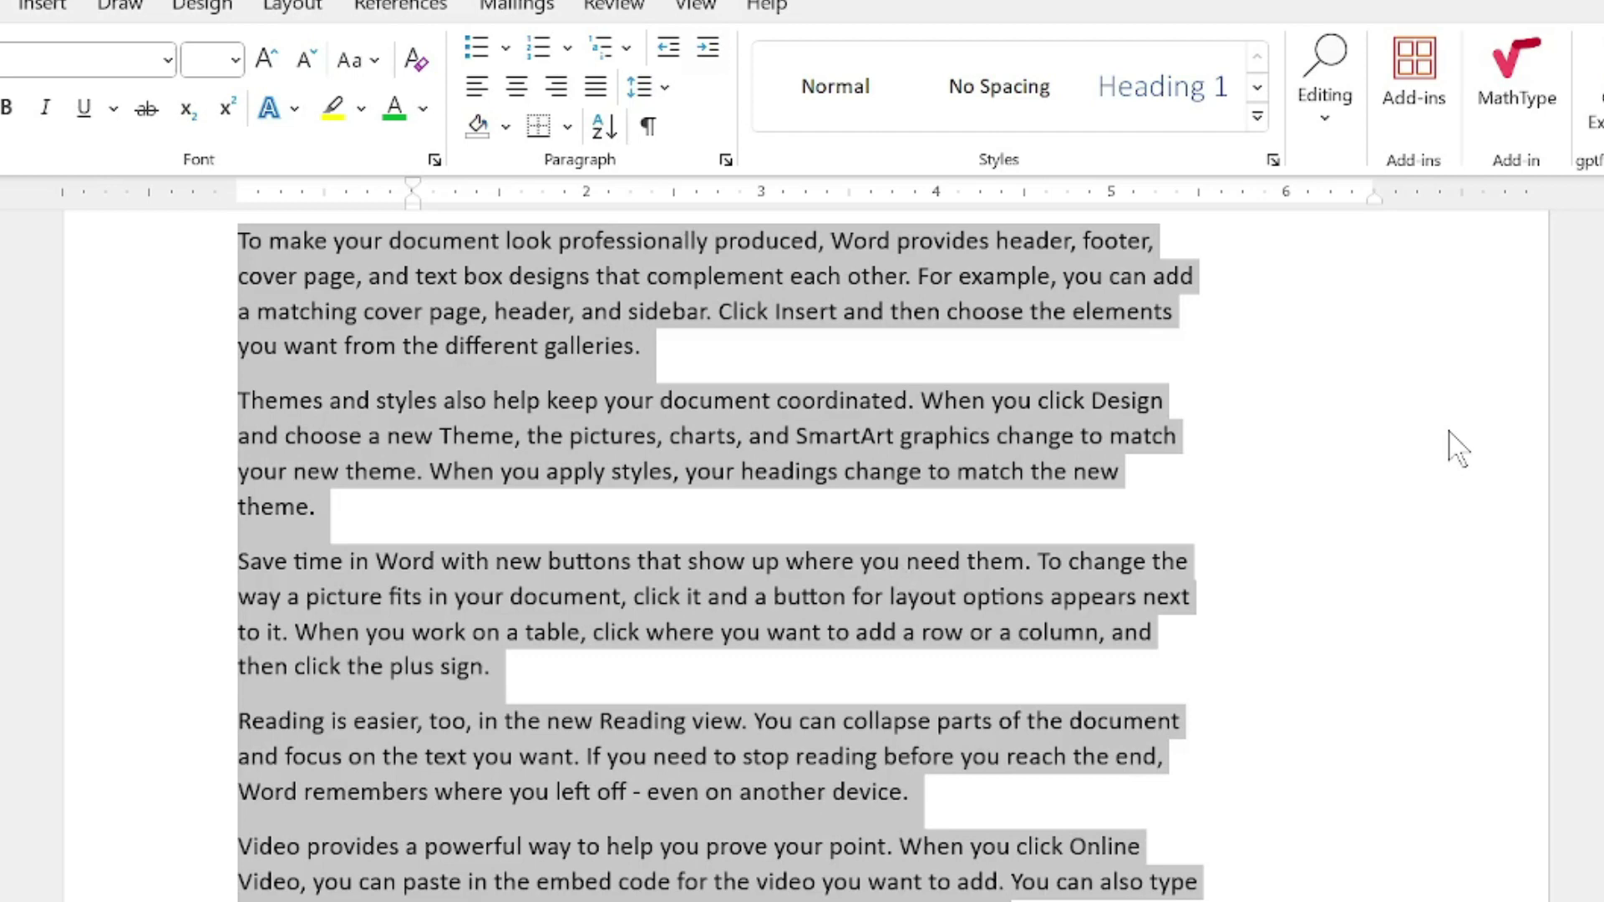
pyautogui.scroll(3, 1452, 443)
pyautogui.scroll(4, 1450, 448)
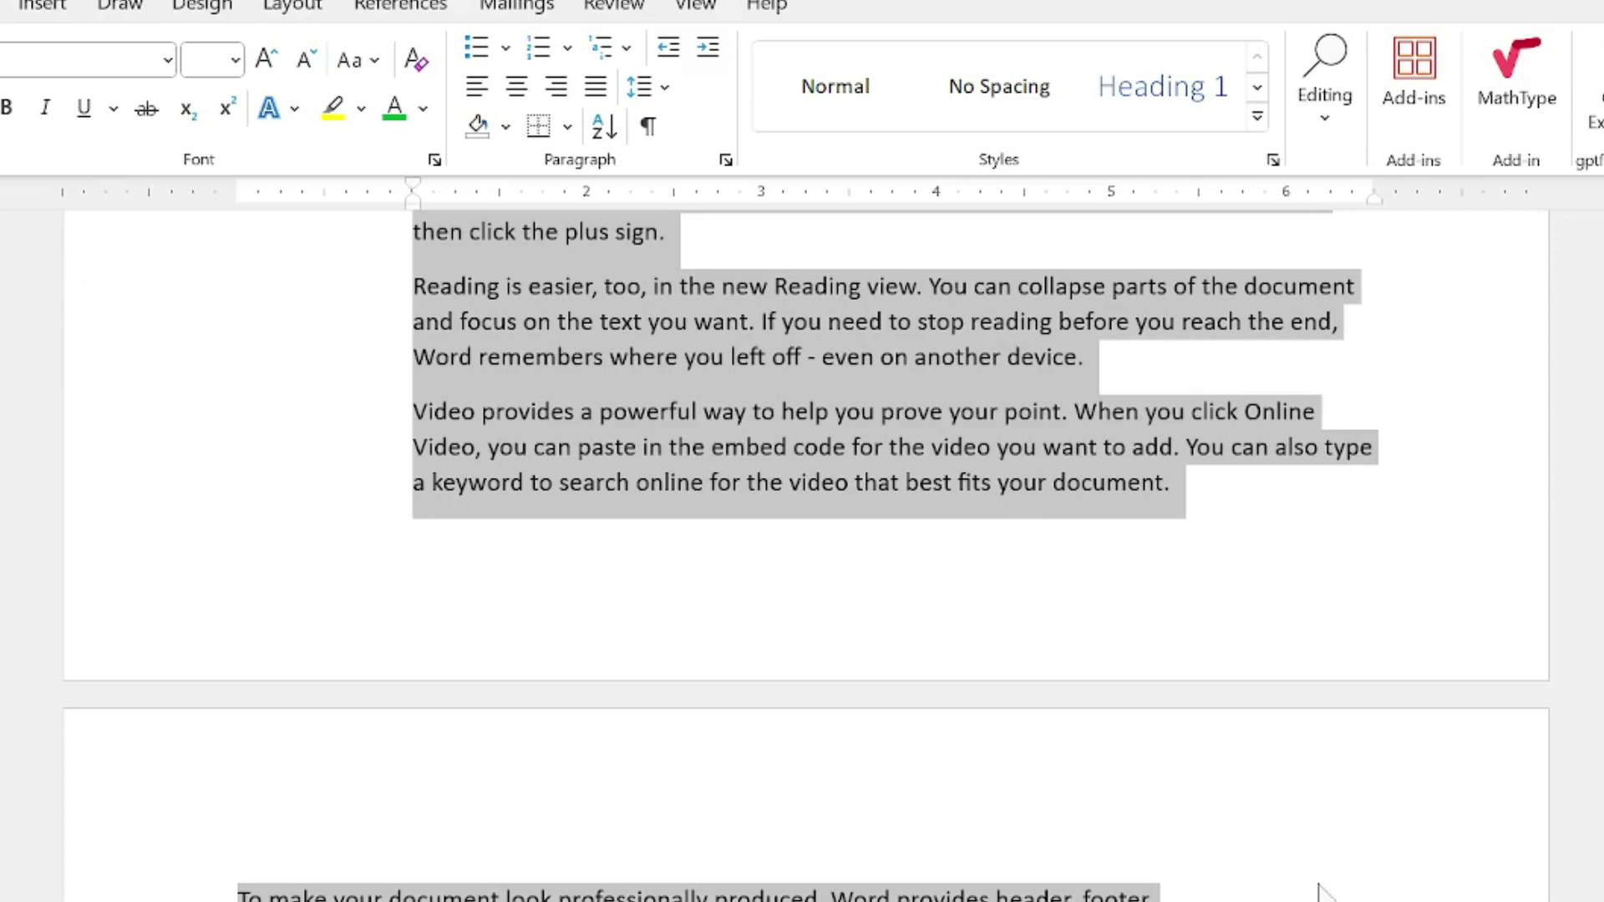
# - Trial the paragraph's outside indent up to 2" and back down to 1.4" in the Paragraph dialog
pyautogui.scroll(-1, 1504, 785)
pyautogui.scroll(-2, 1504, 785)
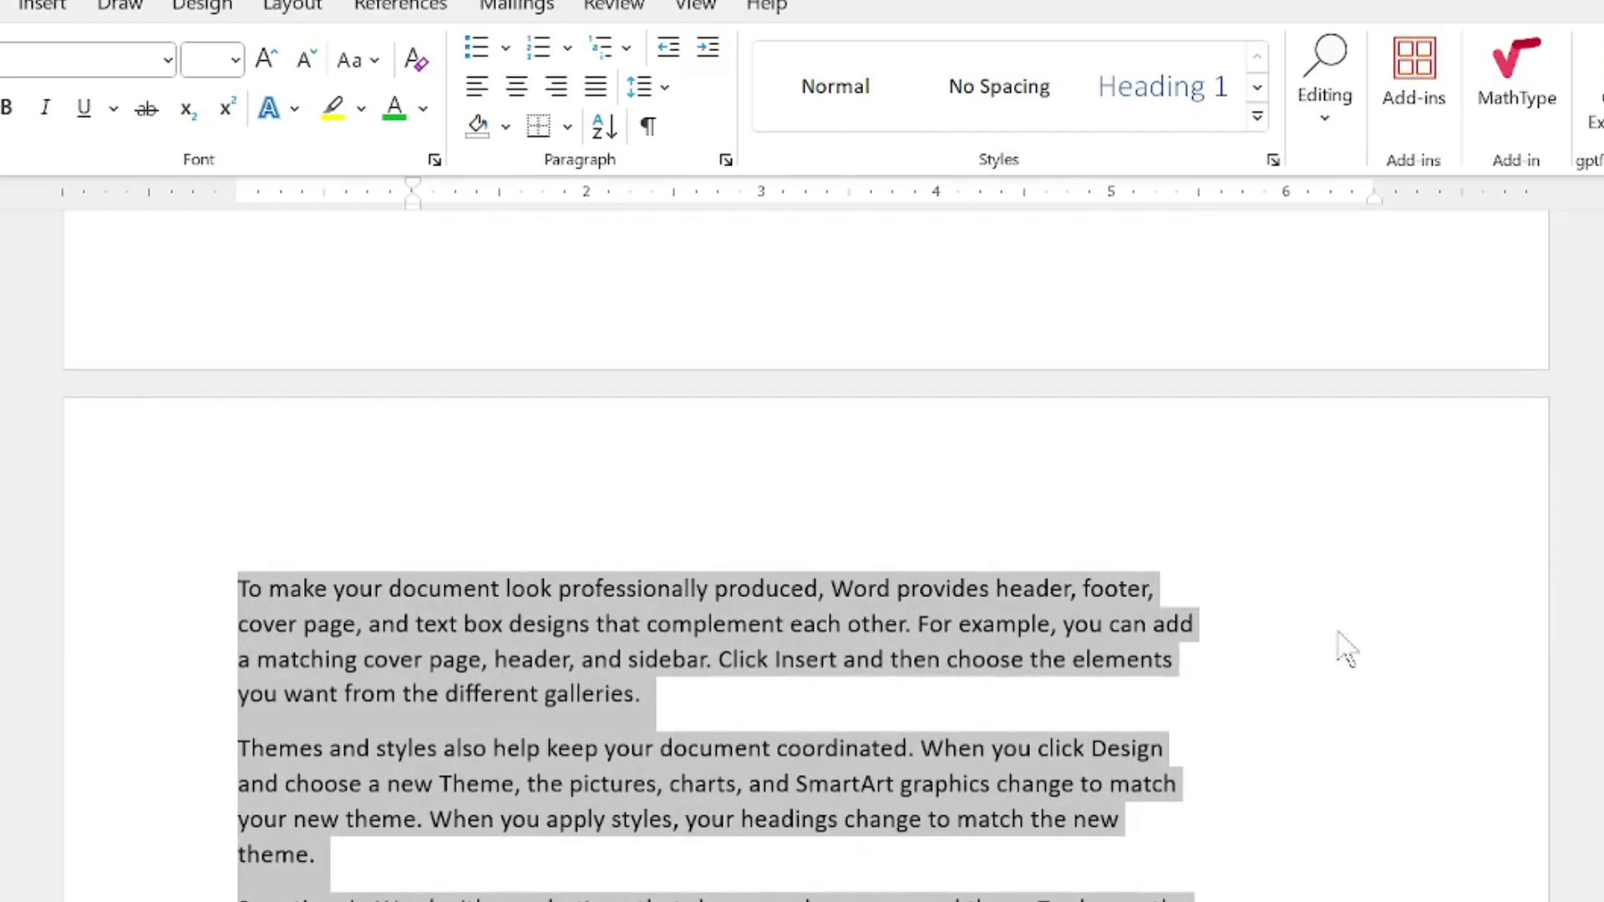
pyautogui.click(725, 160)
pyautogui.click(1122, 320)
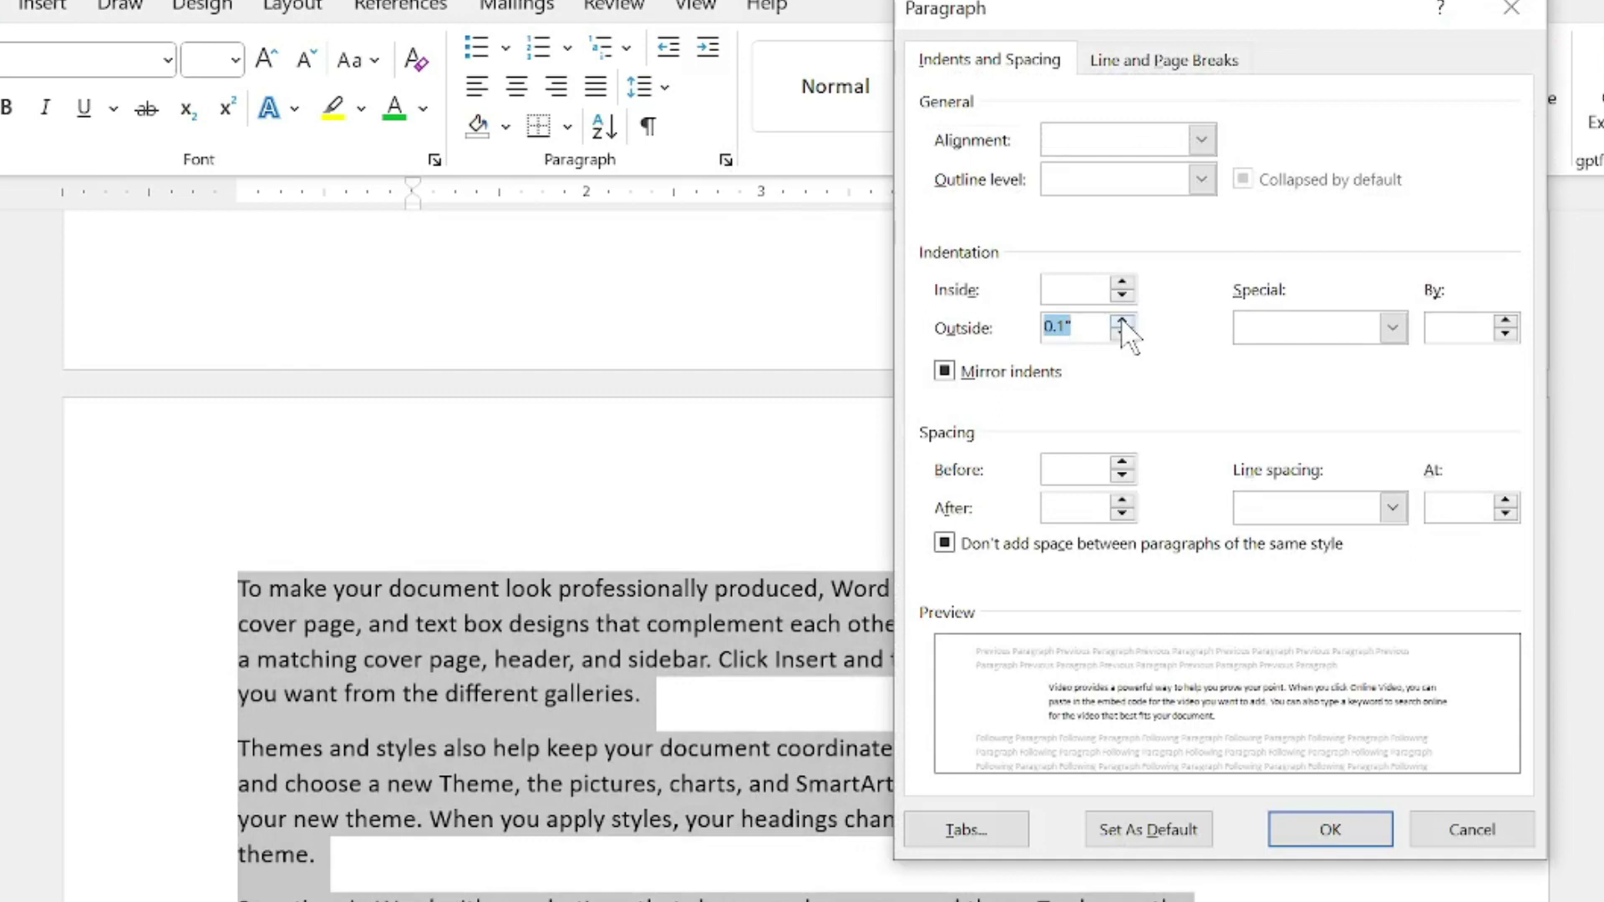
pyautogui.click(1122, 320)
pyautogui.click(1122, 321)
pyautogui.click(1122, 321)
pyautogui.click(1122, 321)
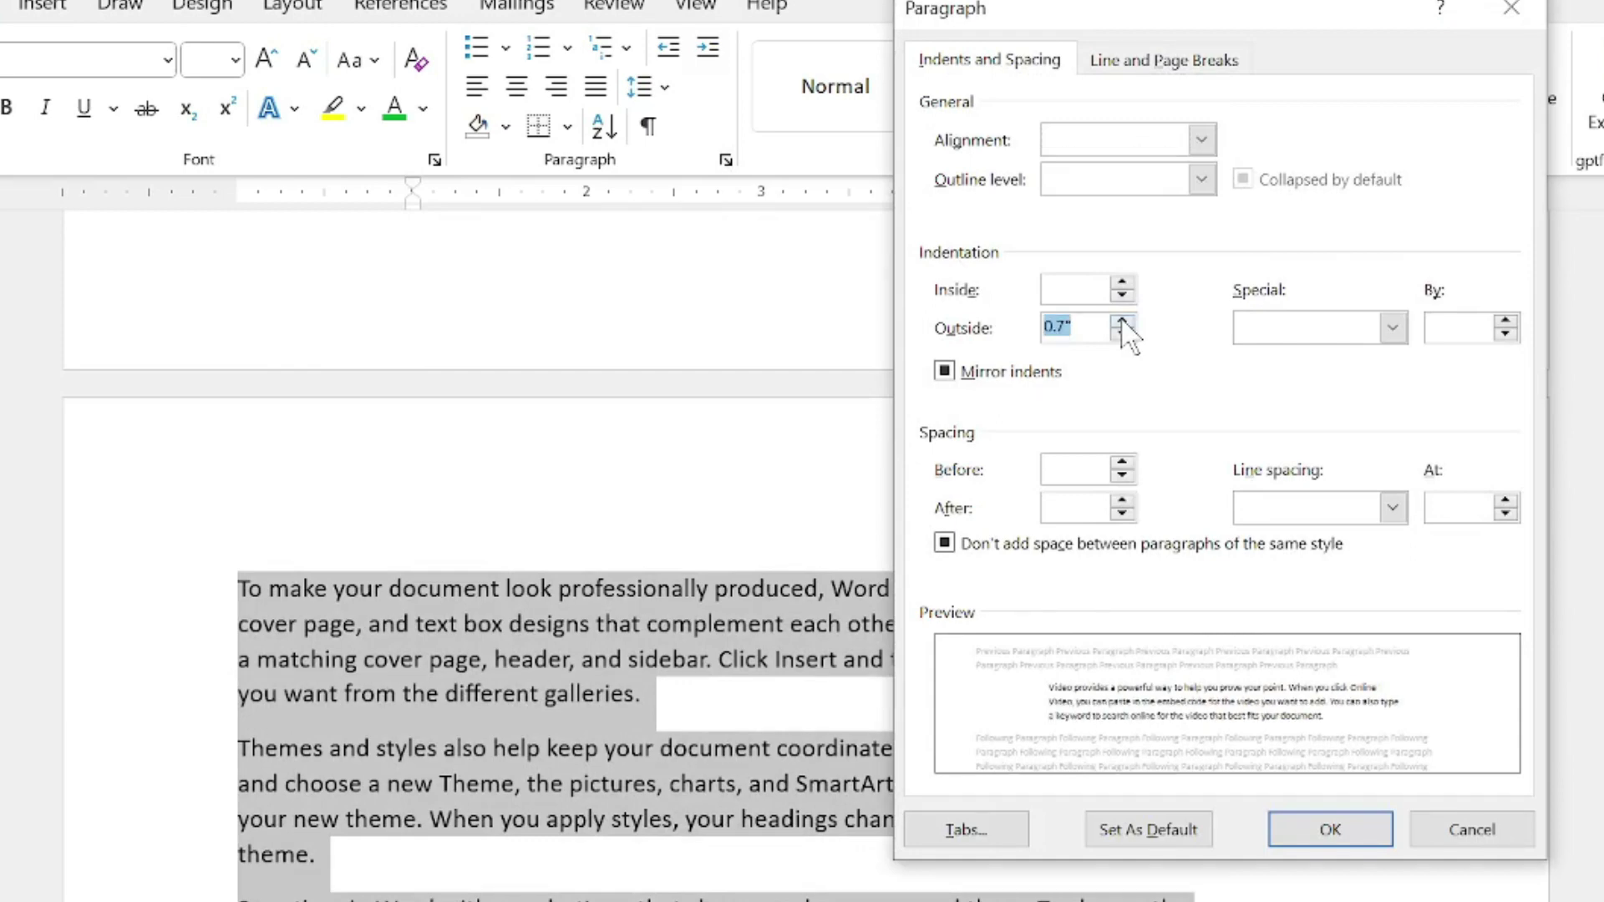
pyautogui.doubleClick(1121, 321)
pyautogui.doubleClick(1121, 321)
pyautogui.doubleClick(1122, 320)
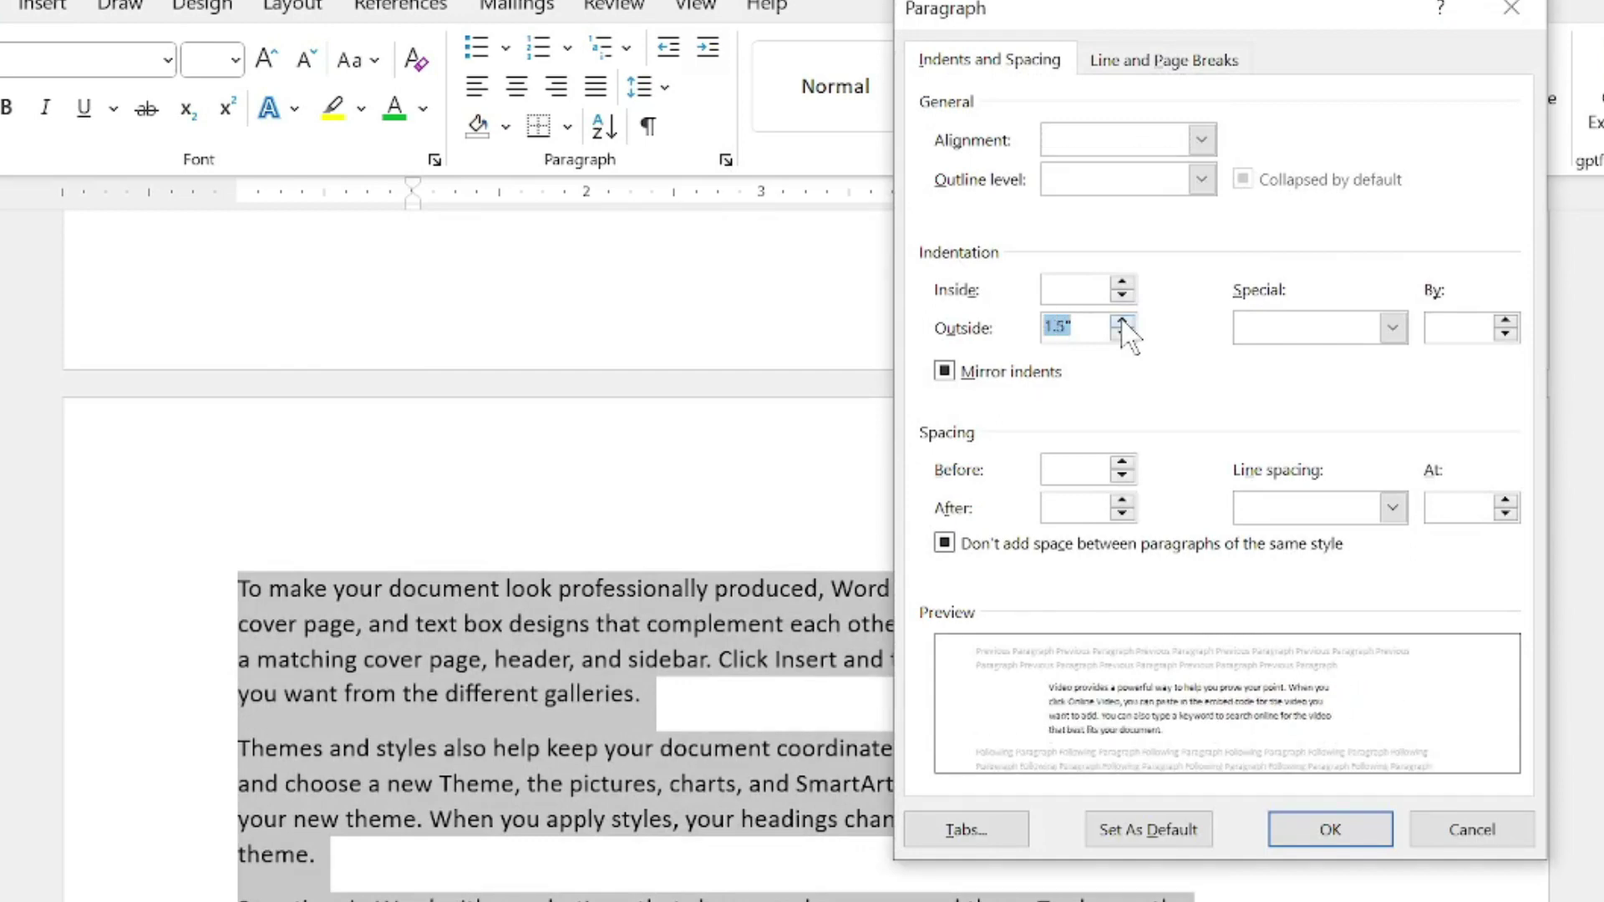
pyautogui.doubleClick(1122, 321)
pyautogui.click(1122, 321)
pyautogui.click(1122, 321)
pyautogui.click(1121, 321)
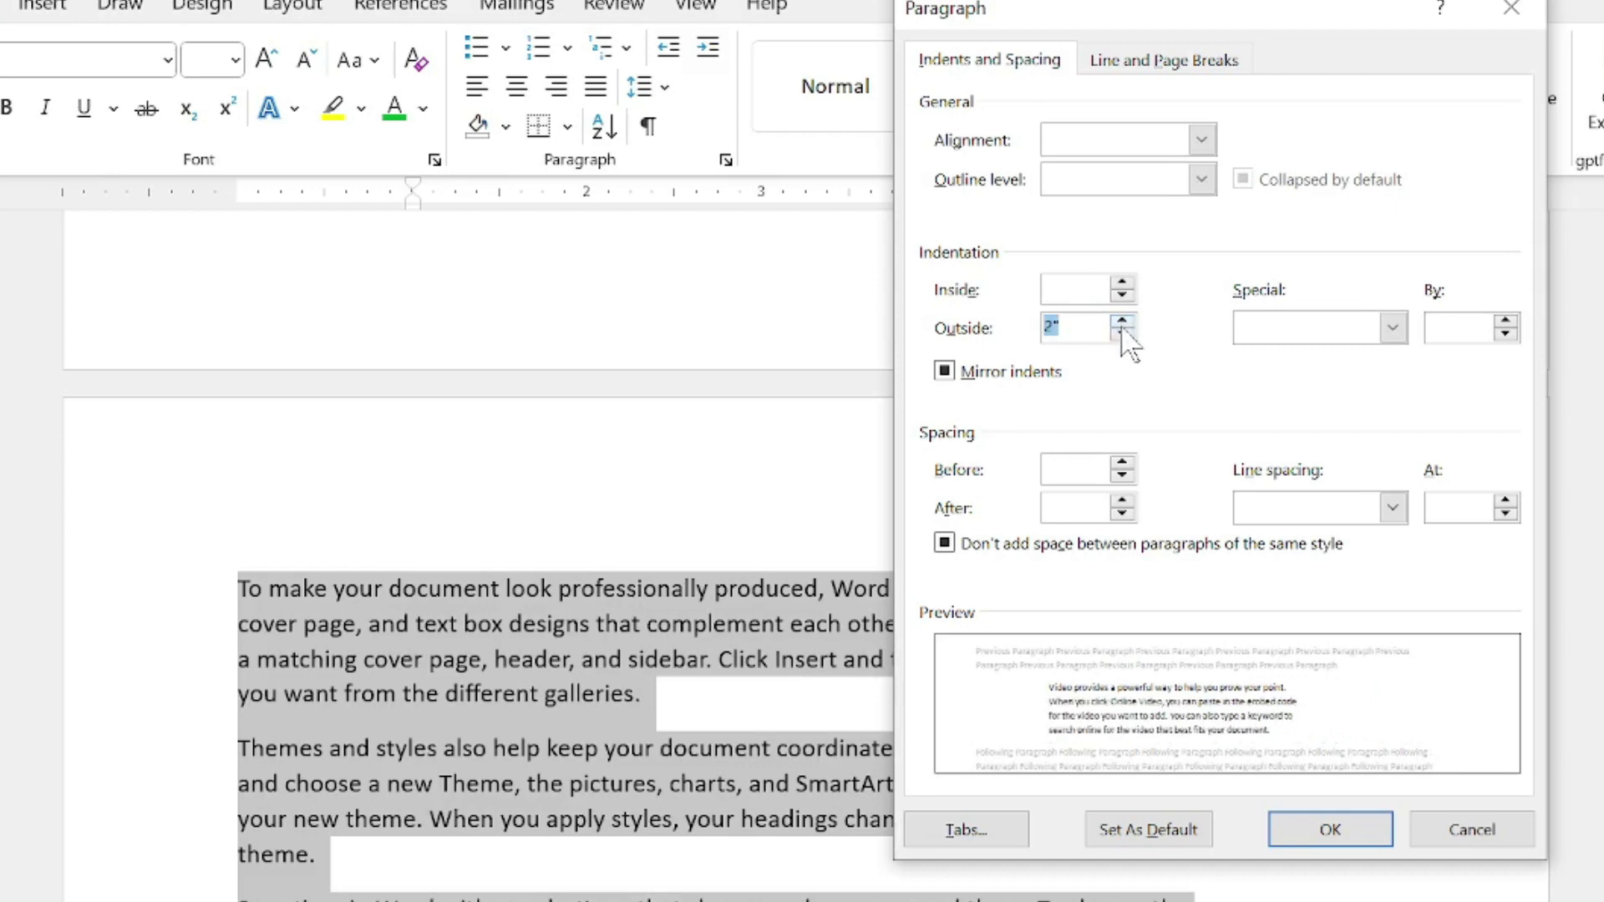
pyautogui.doubleClick(1122, 334)
pyautogui.doubleClick(1122, 333)
pyautogui.click(1122, 333)
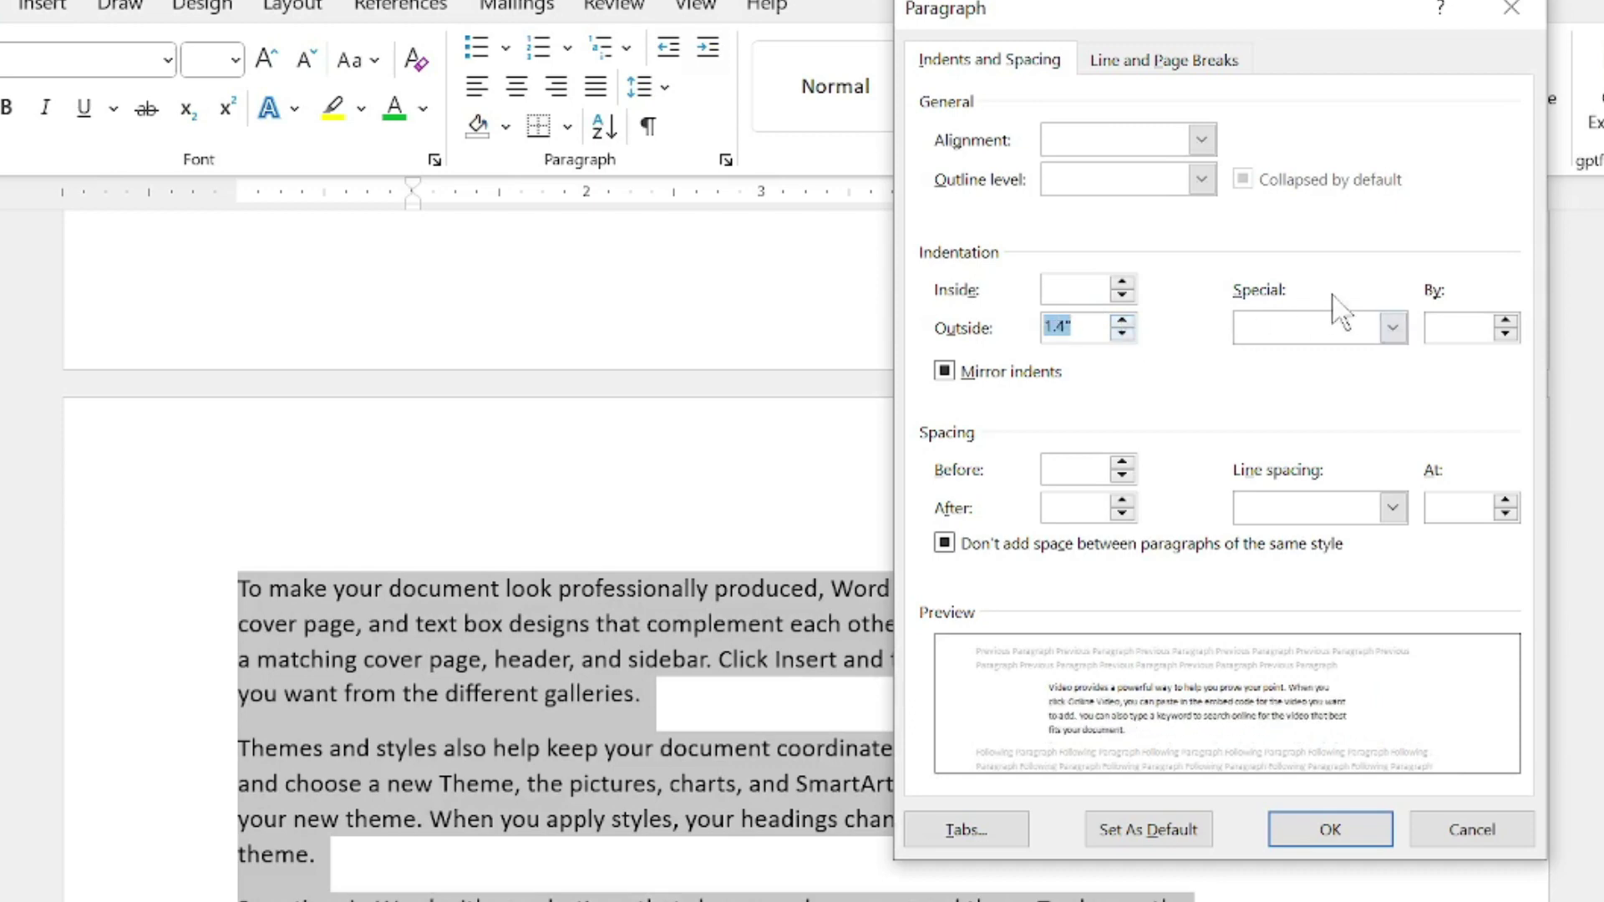
# - Try first-line and hanging special indents at 1.2", then discard all trial indent changes
pyautogui.click(1392, 327)
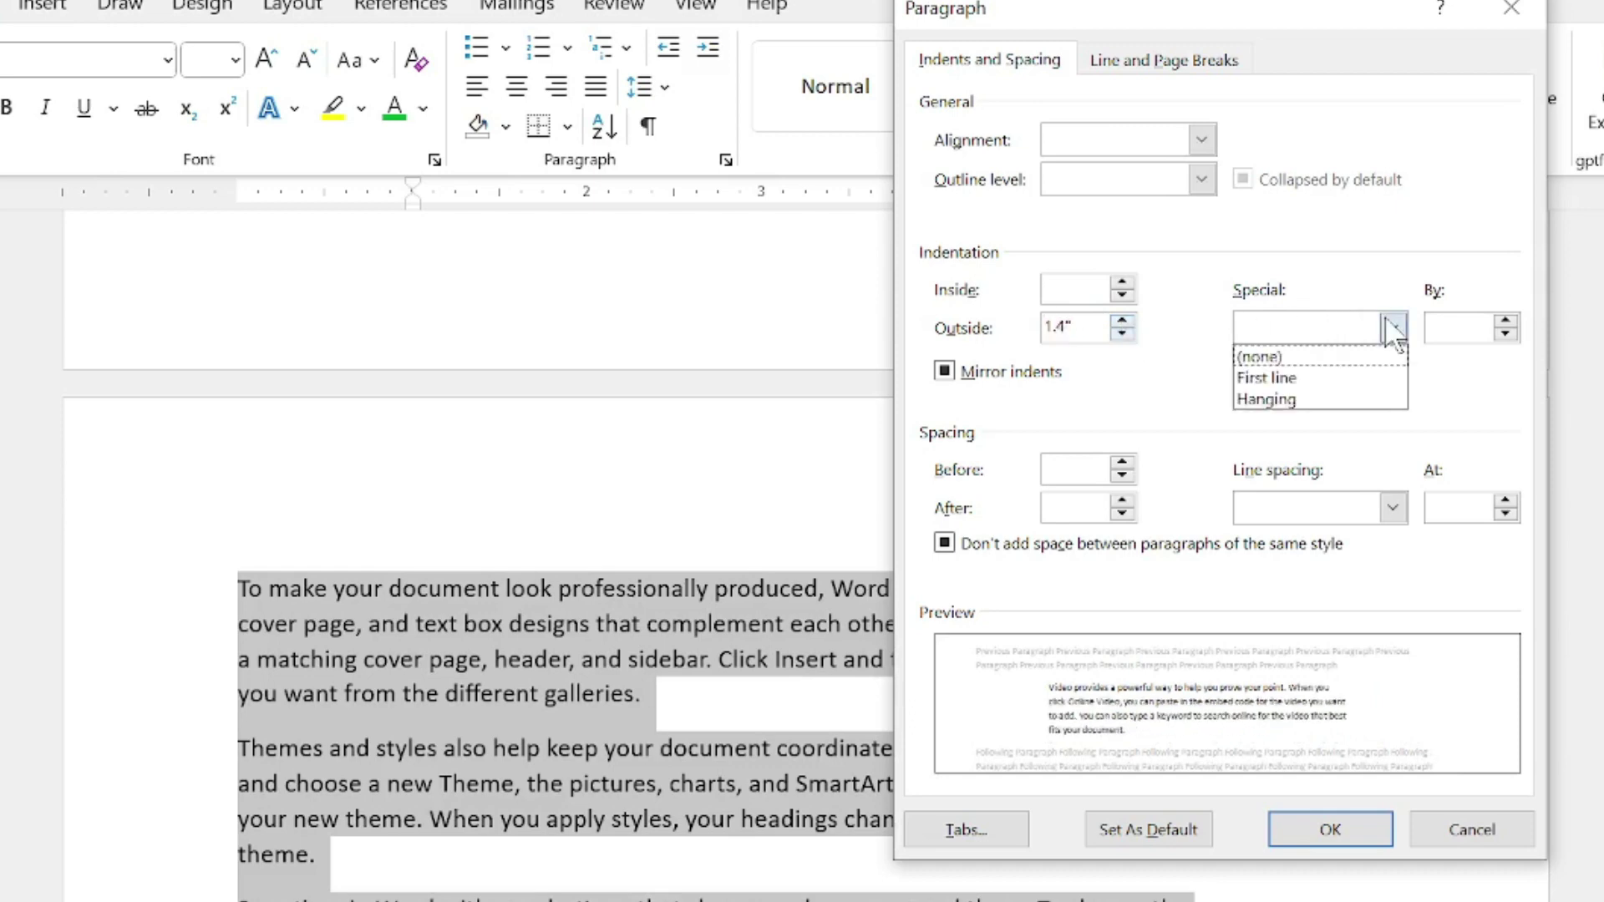
pyautogui.click(1355, 380)
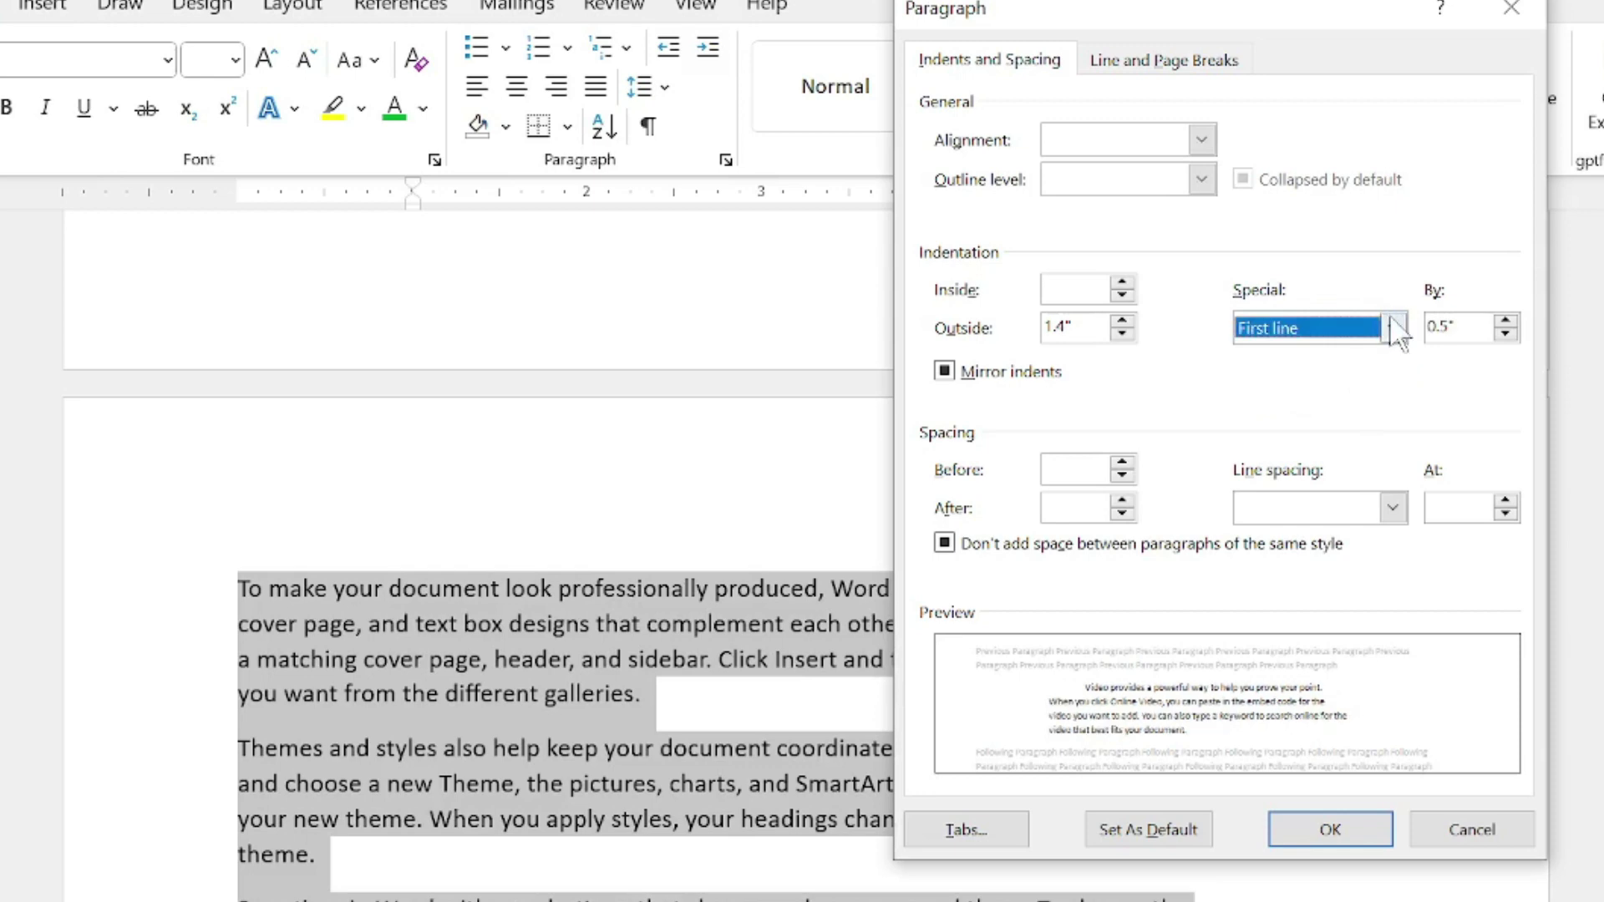
pyautogui.click(1392, 328)
pyautogui.click(1346, 401)
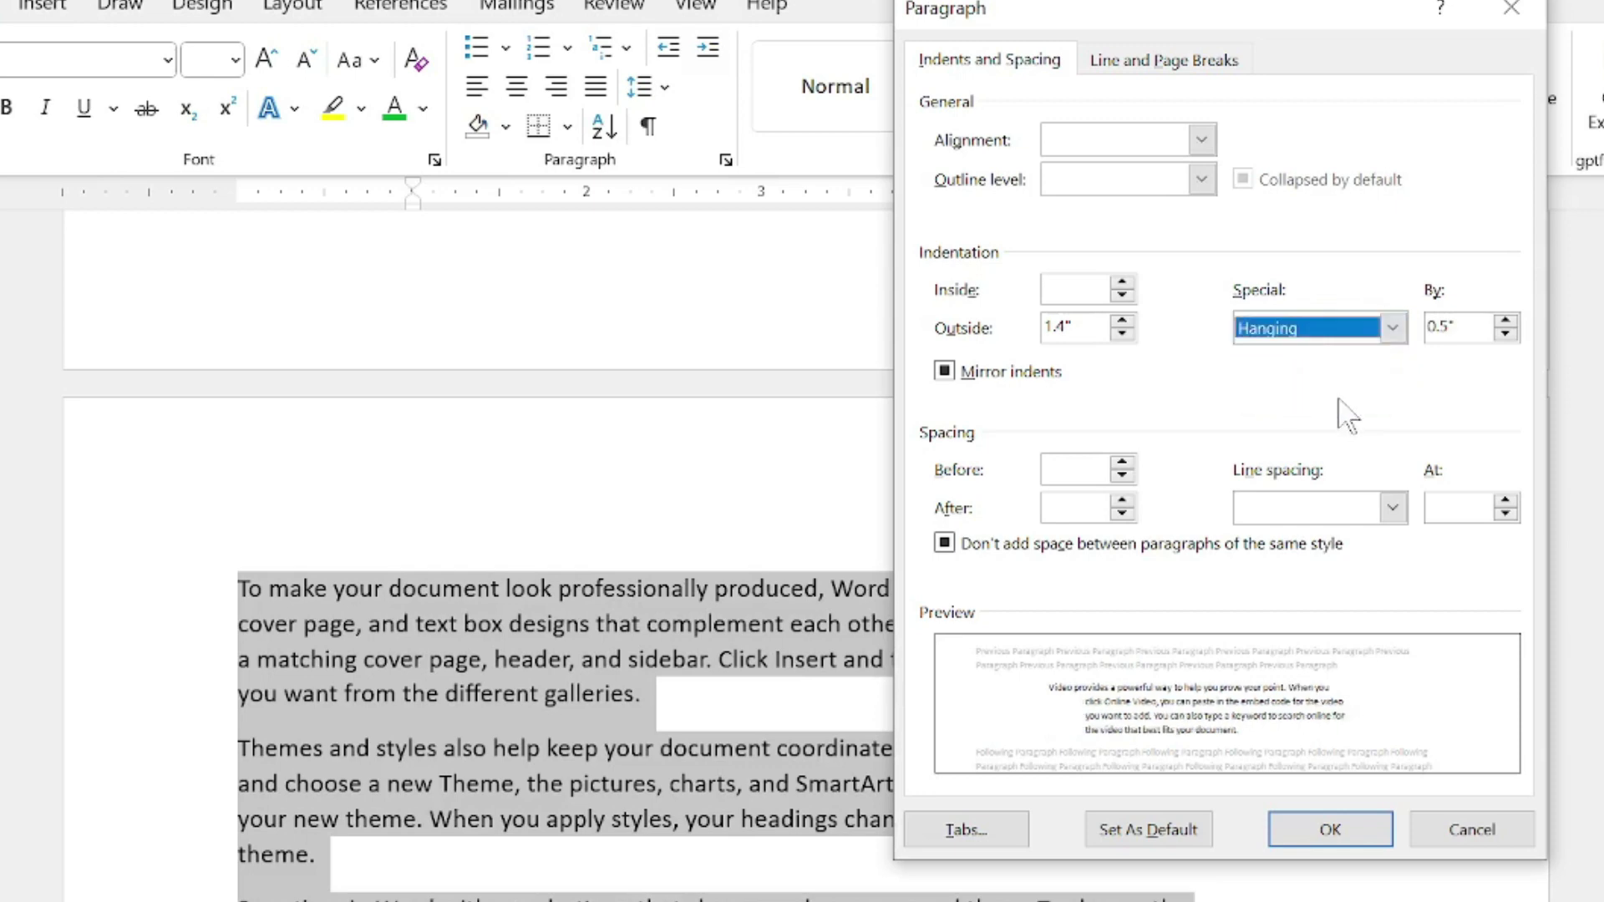
pyautogui.doubleClick(1124, 335)
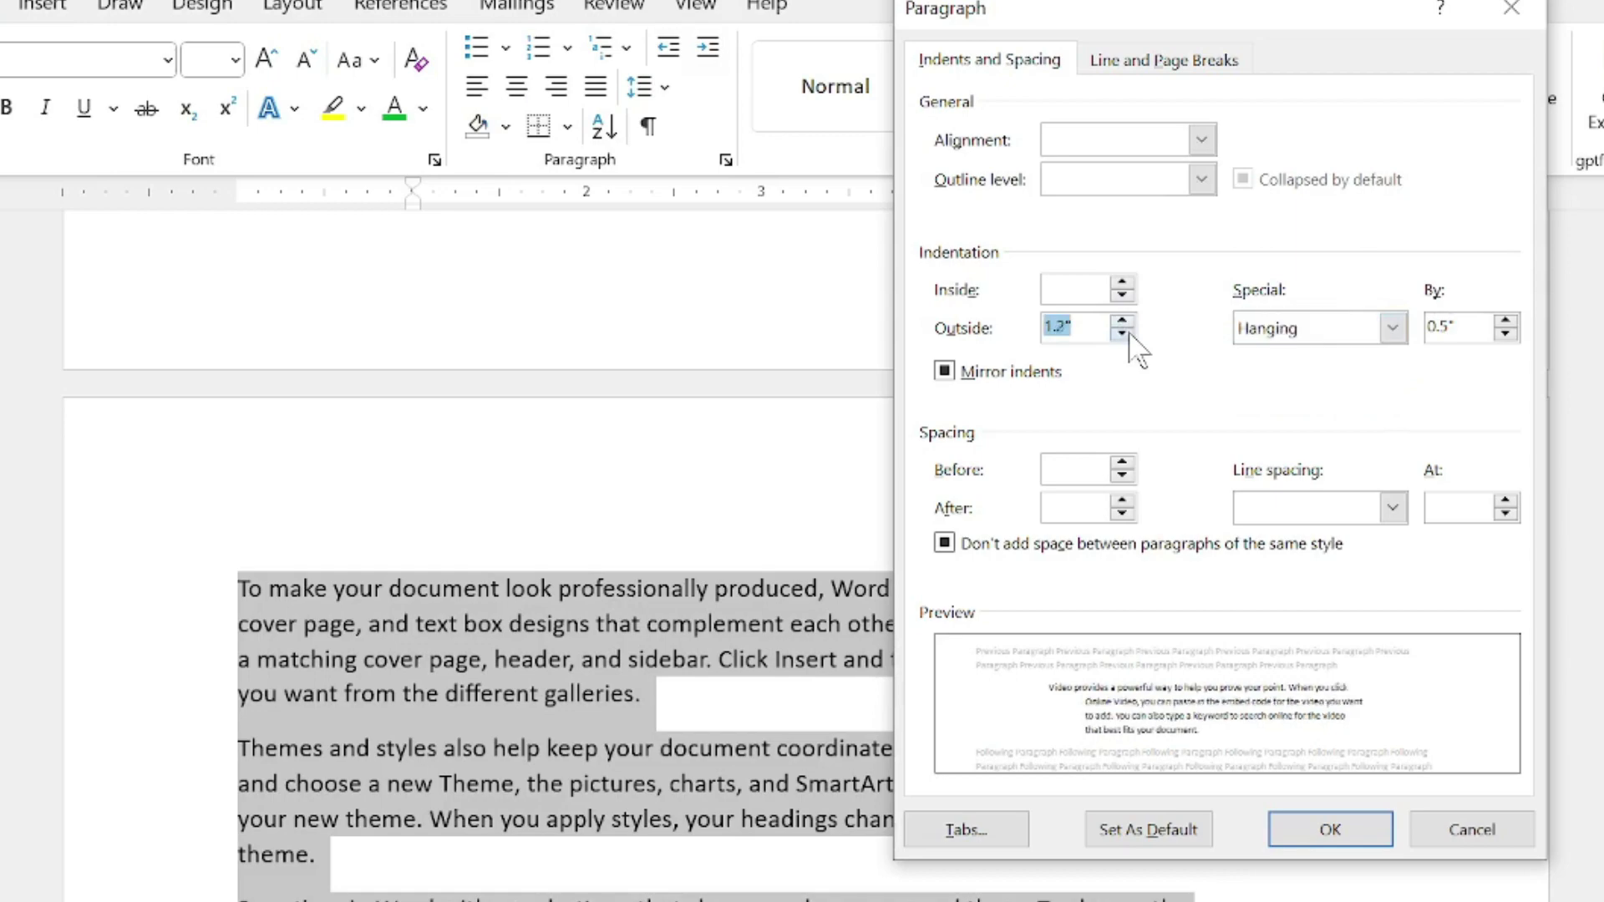
pyautogui.click(1474, 839)
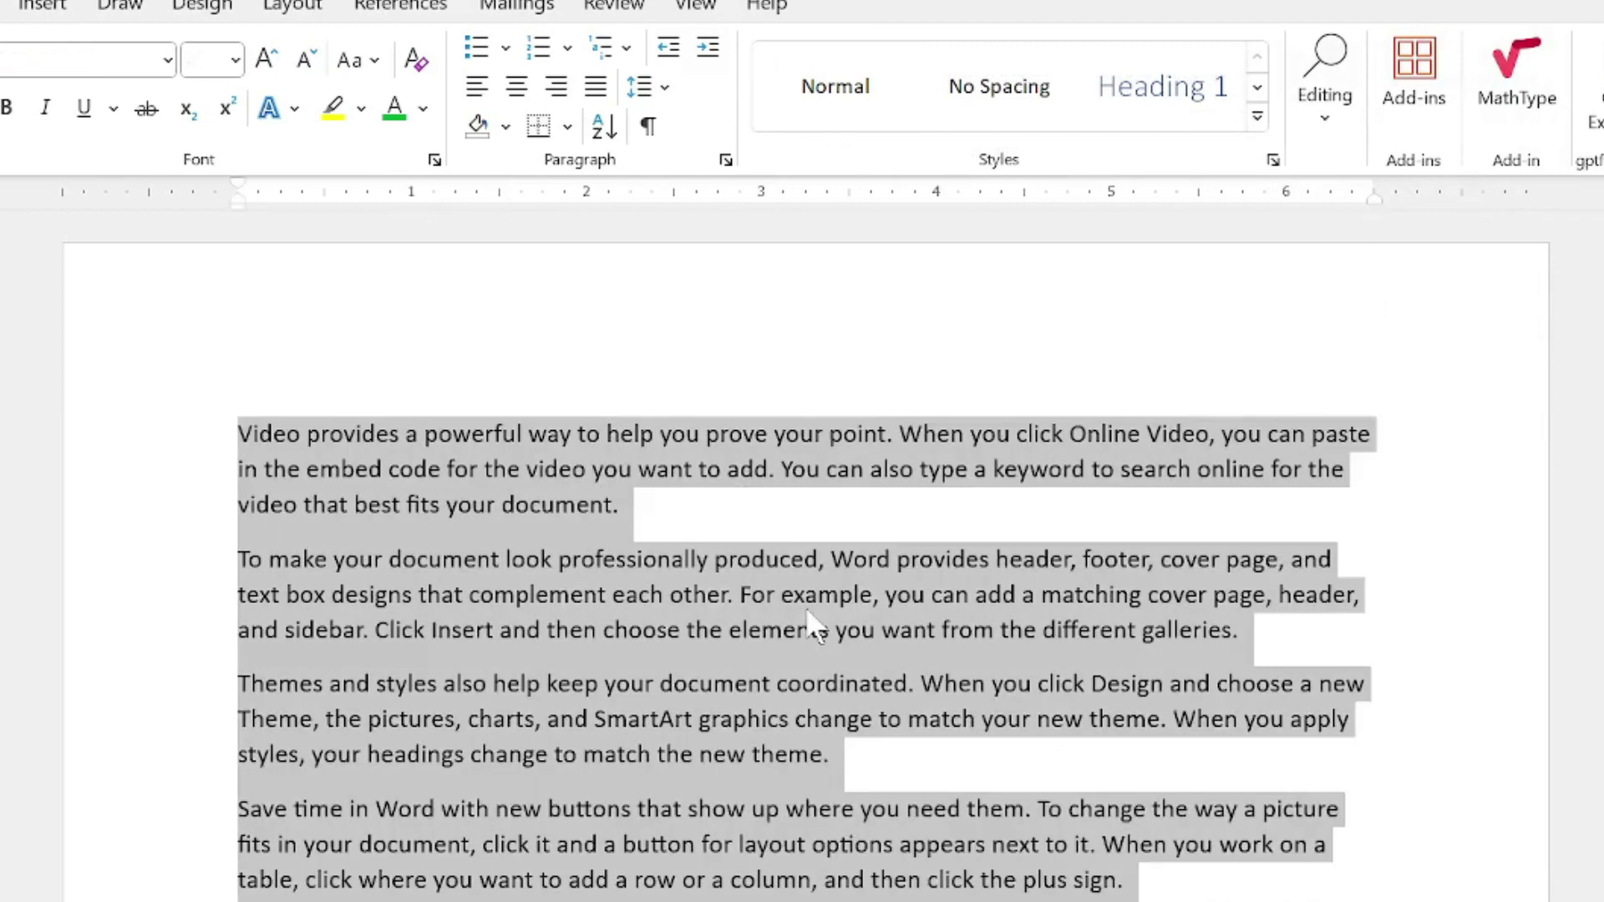
# - Select all the text and enlarge it from 11 pt to 14 pt, then select the first paragraph
pyautogui.click(751, 558)
pyautogui.moveTo(618, 504)
pyautogui.mouseDown()
pyautogui.moveTo(526, 469)
pyautogui.moveTo(456, 473)
pyautogui.mouseUp()
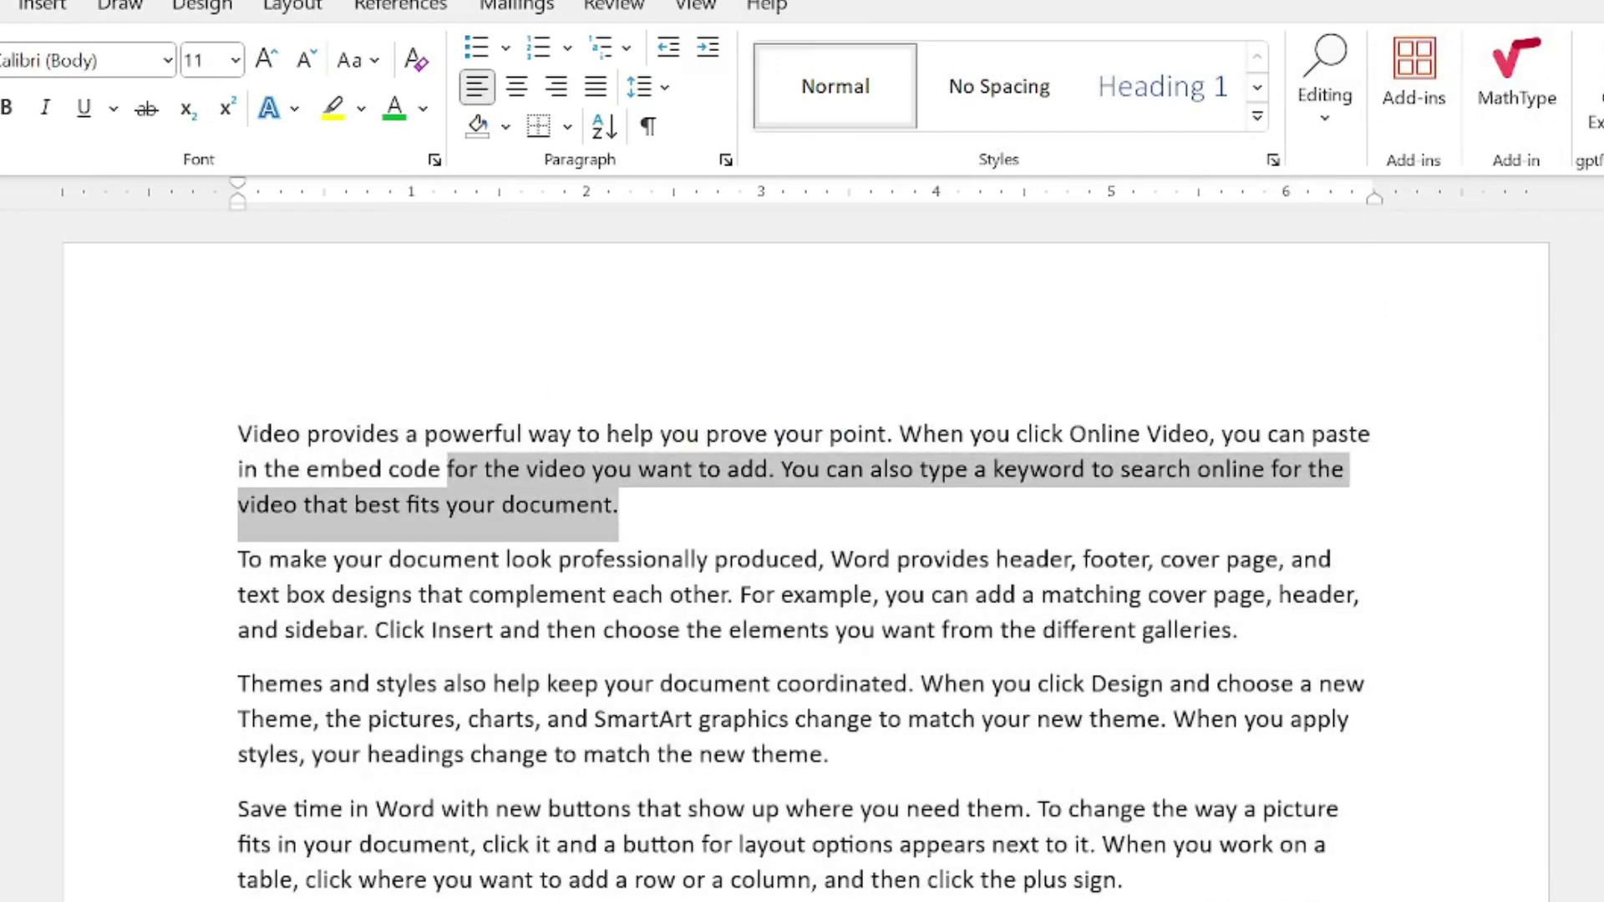
pyautogui.hotkey('ctrl', 'a')
pyautogui.hotkey('ctrl', 'shift', '.')
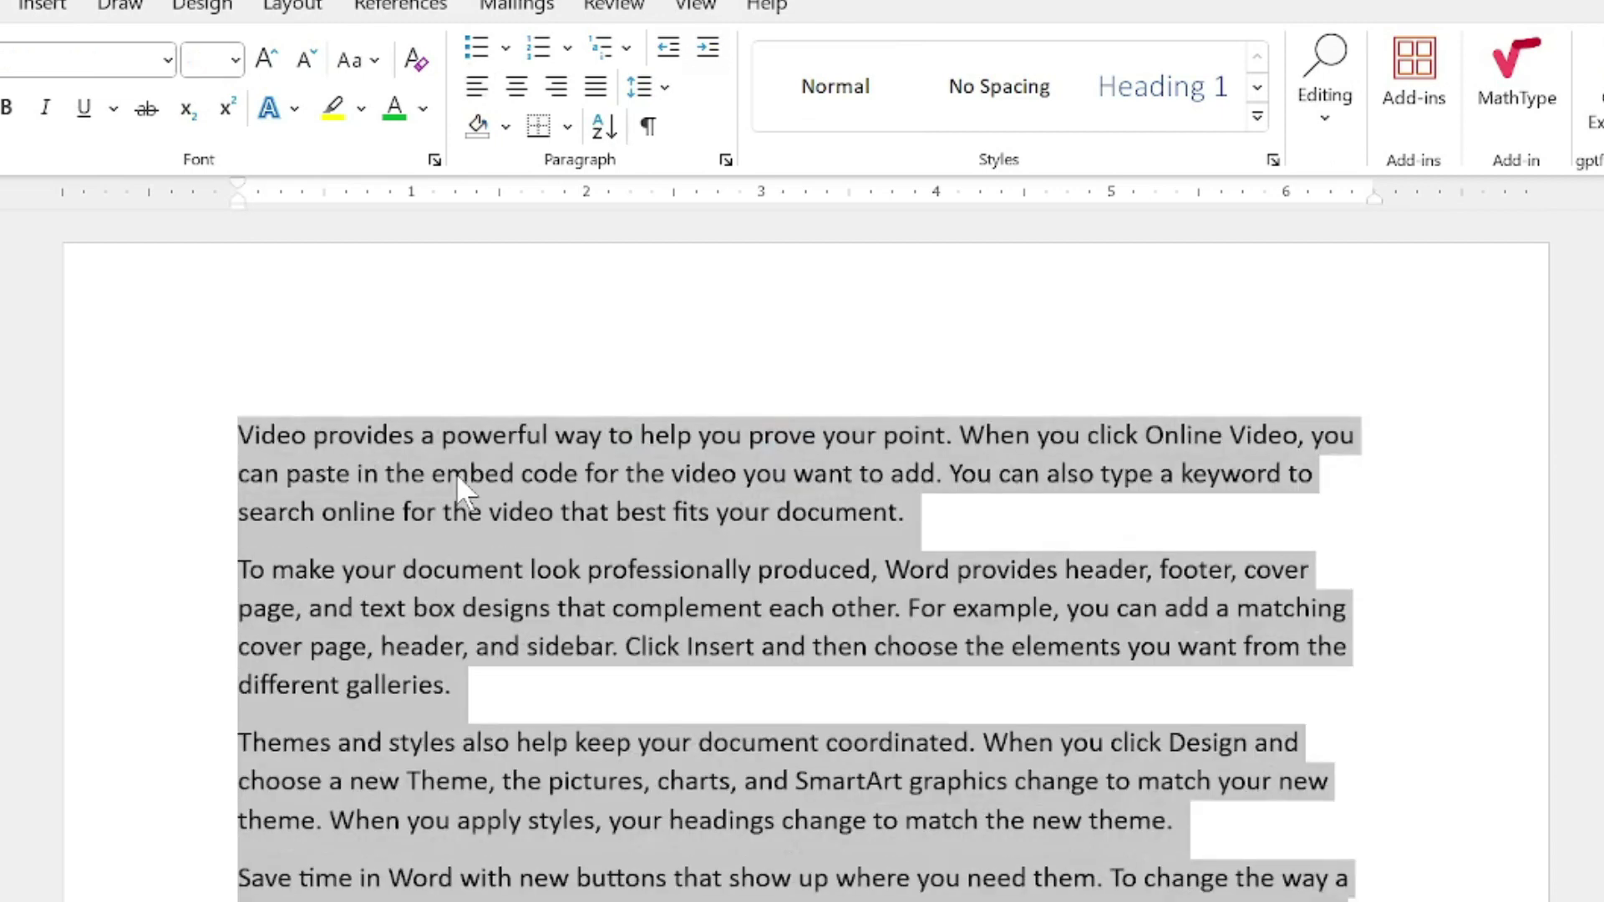
pyautogui.hotkey('ctrl', 'shift', '.')
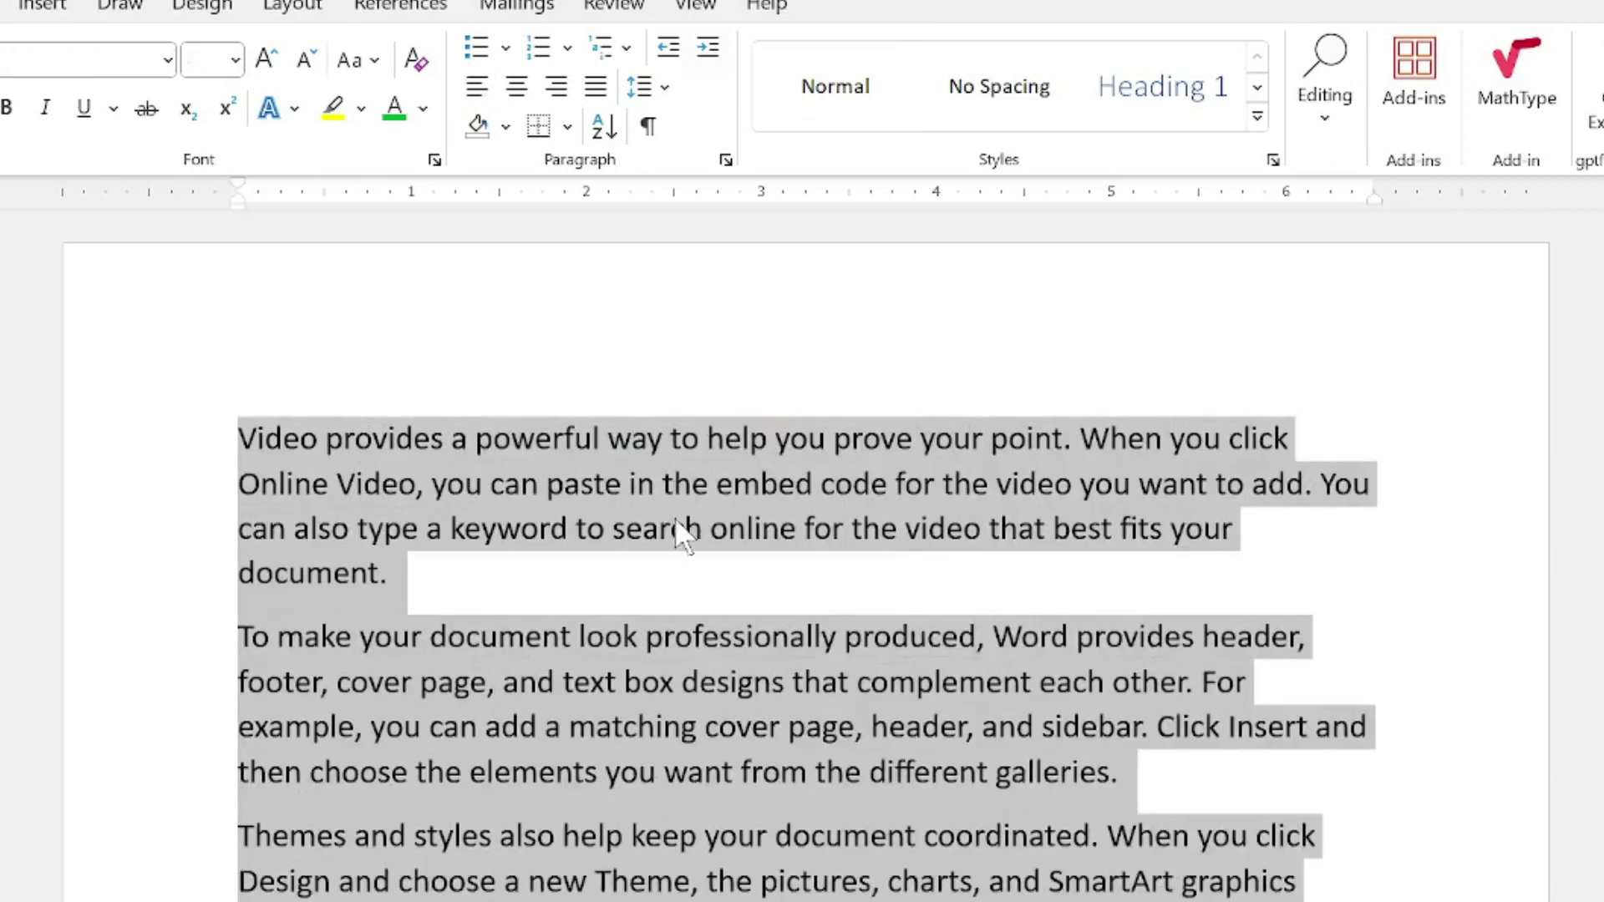
pyautogui.click(579, 583)
pyautogui.moveTo(390, 575); pyautogui.dragTo(250, 434)
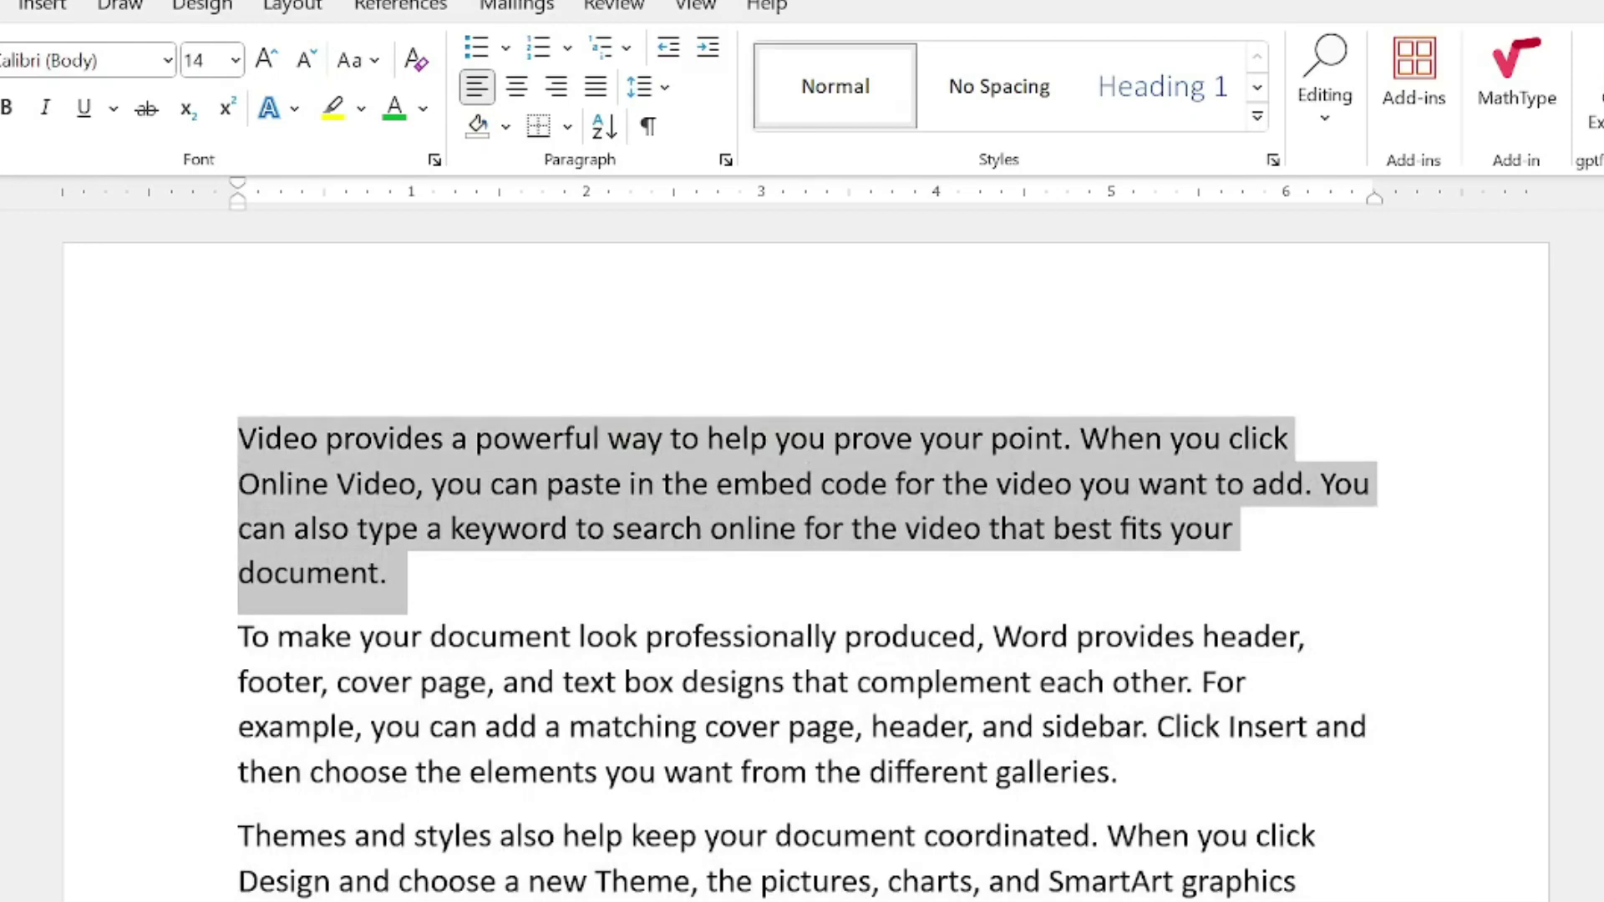
pyautogui.click(725, 160)
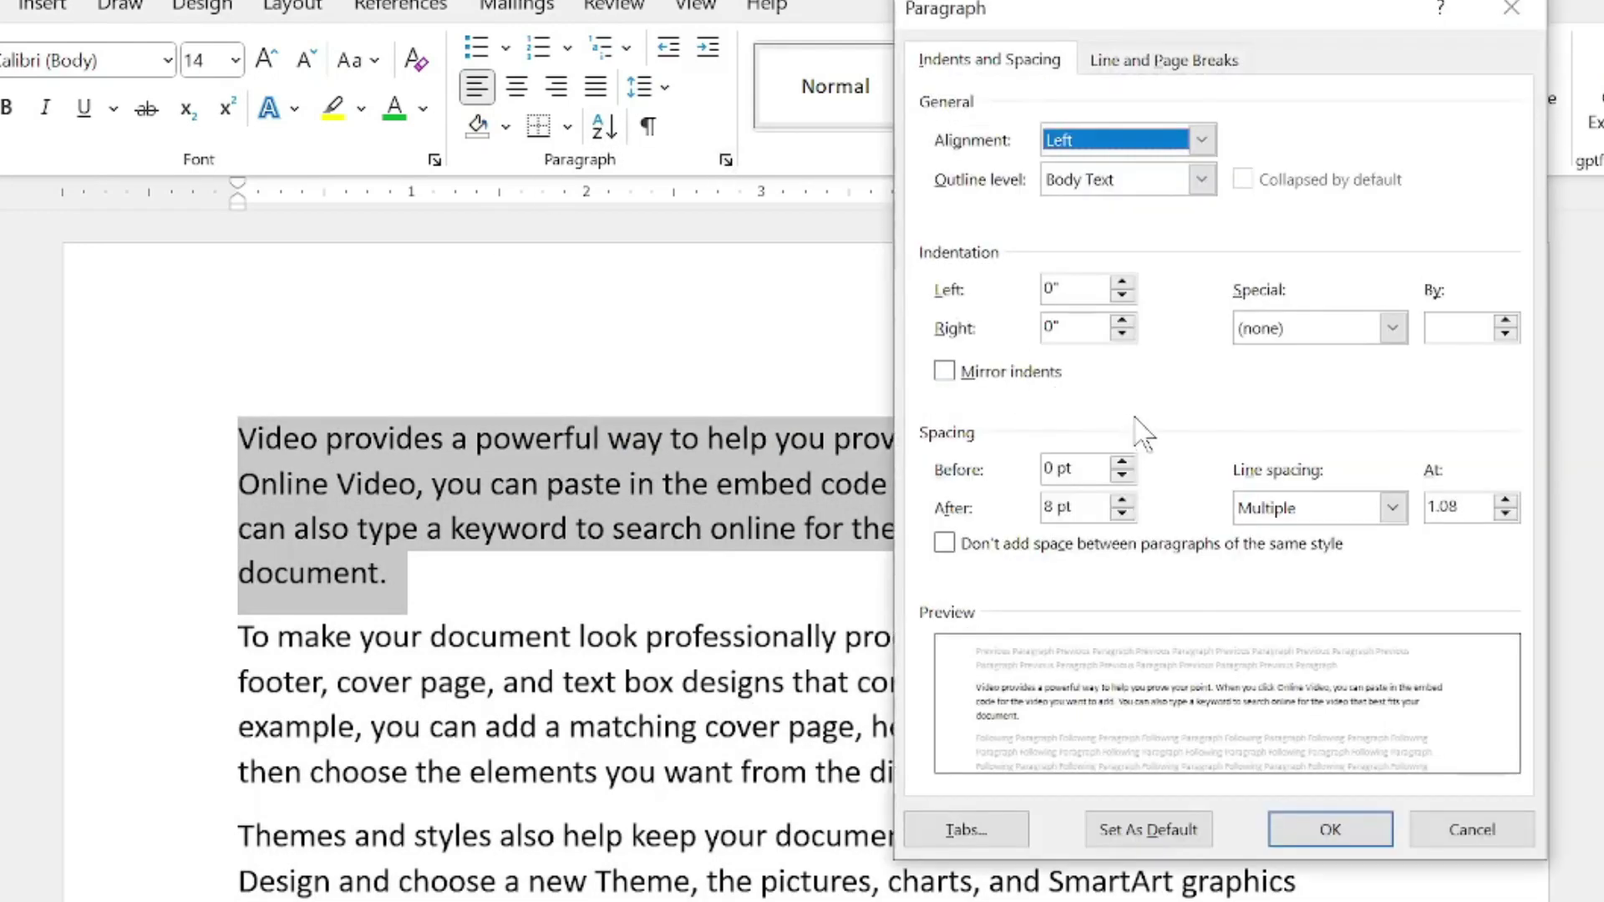
pyautogui.click(1391, 328)
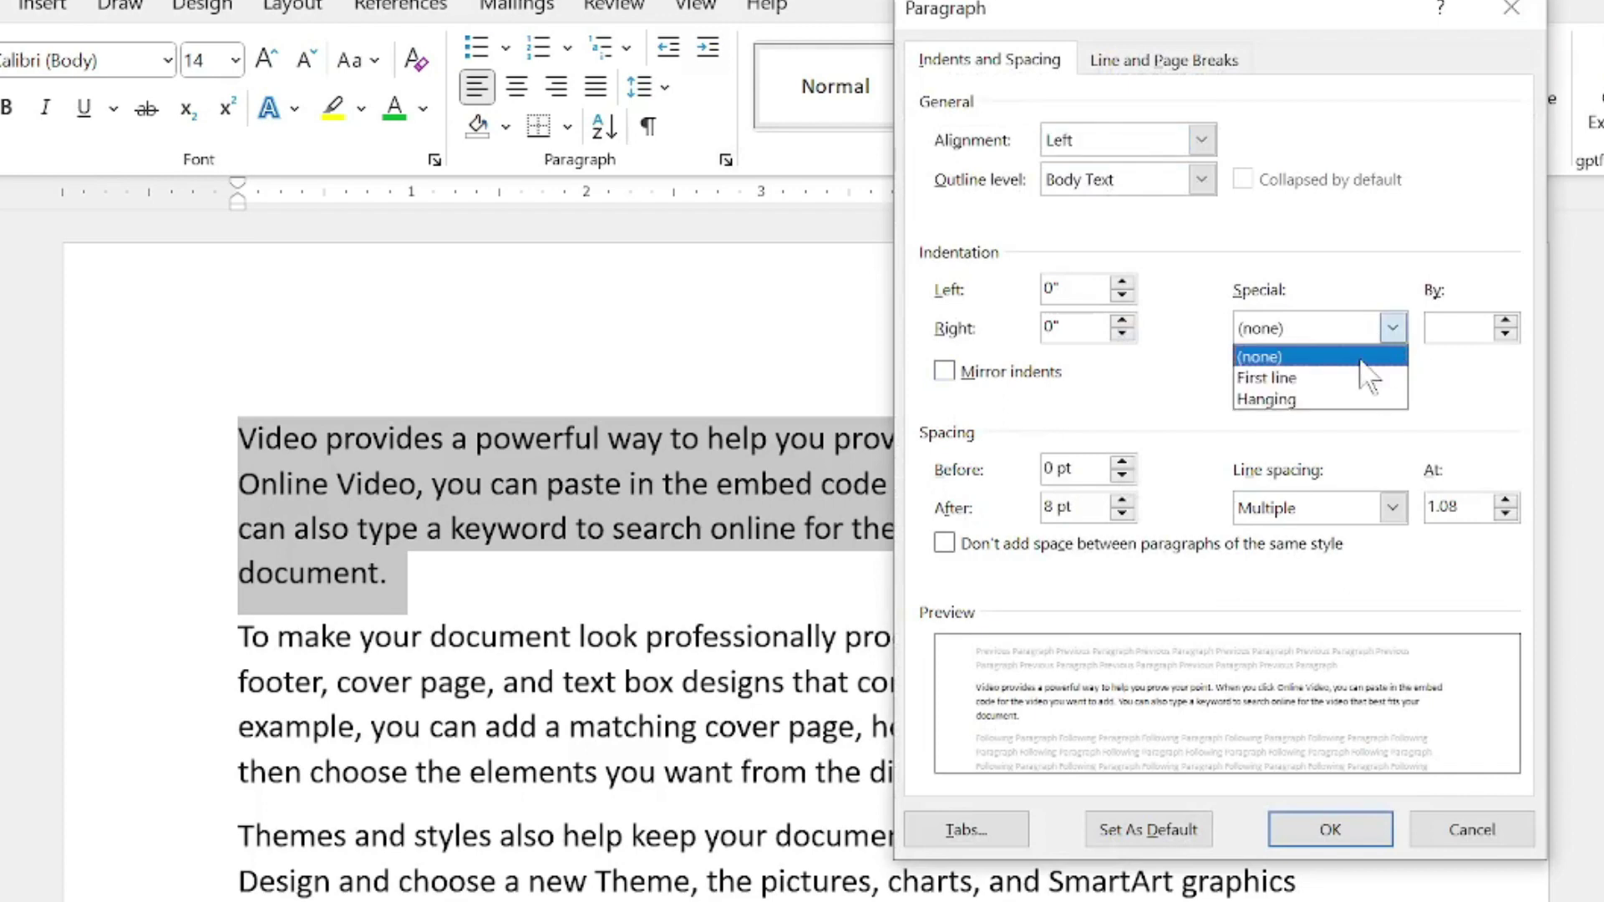
pyautogui.click(1344, 380)
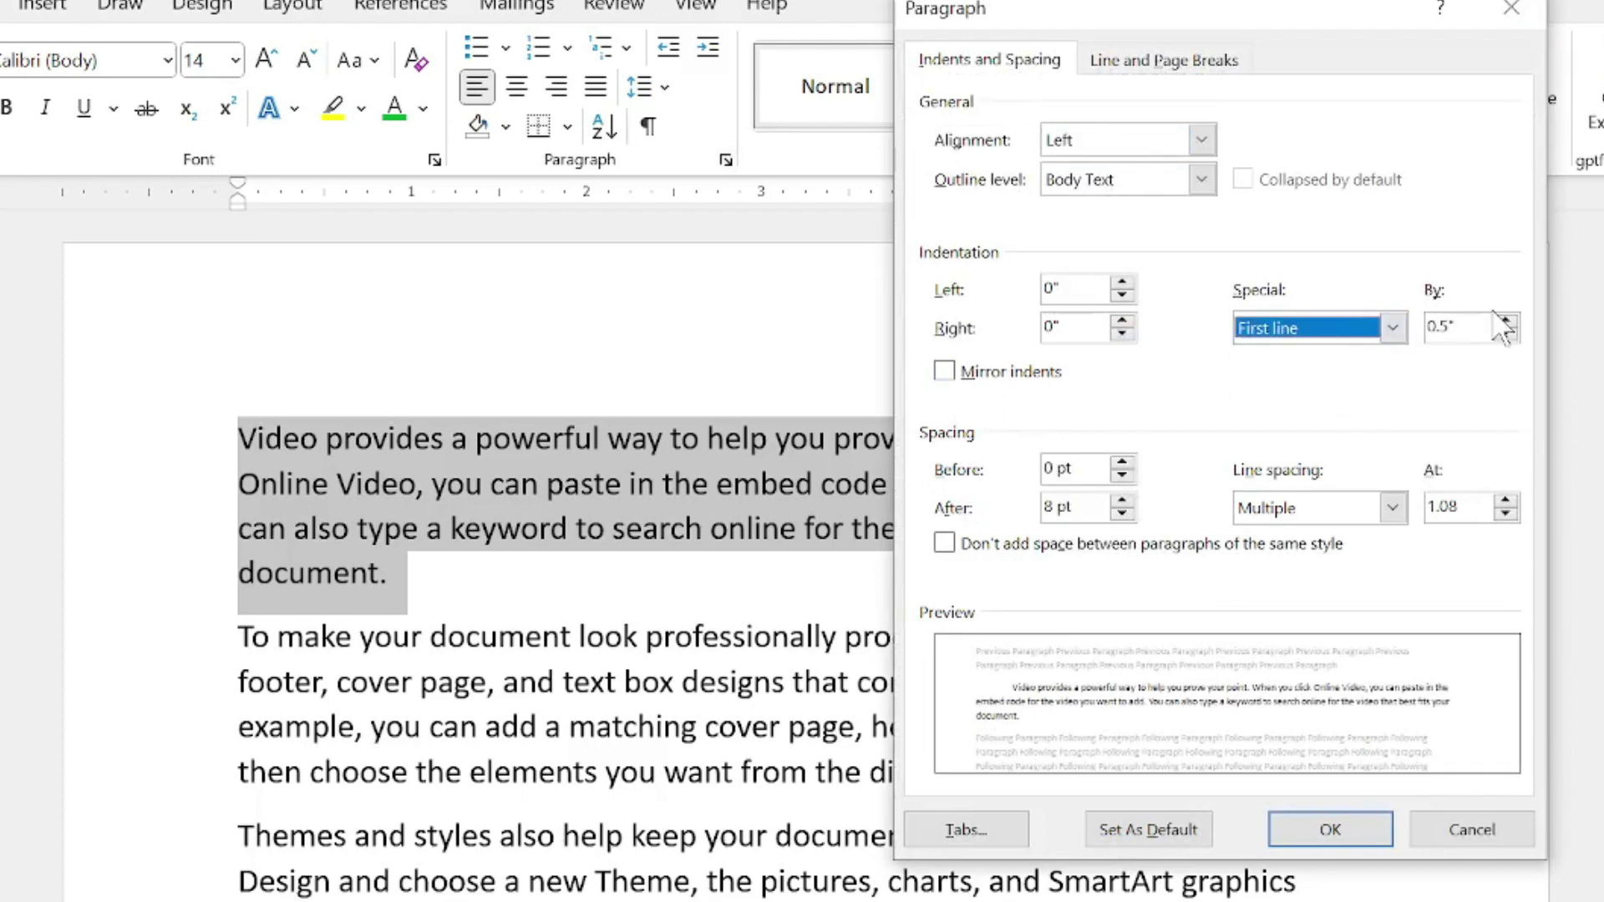
pyautogui.press('Tab')
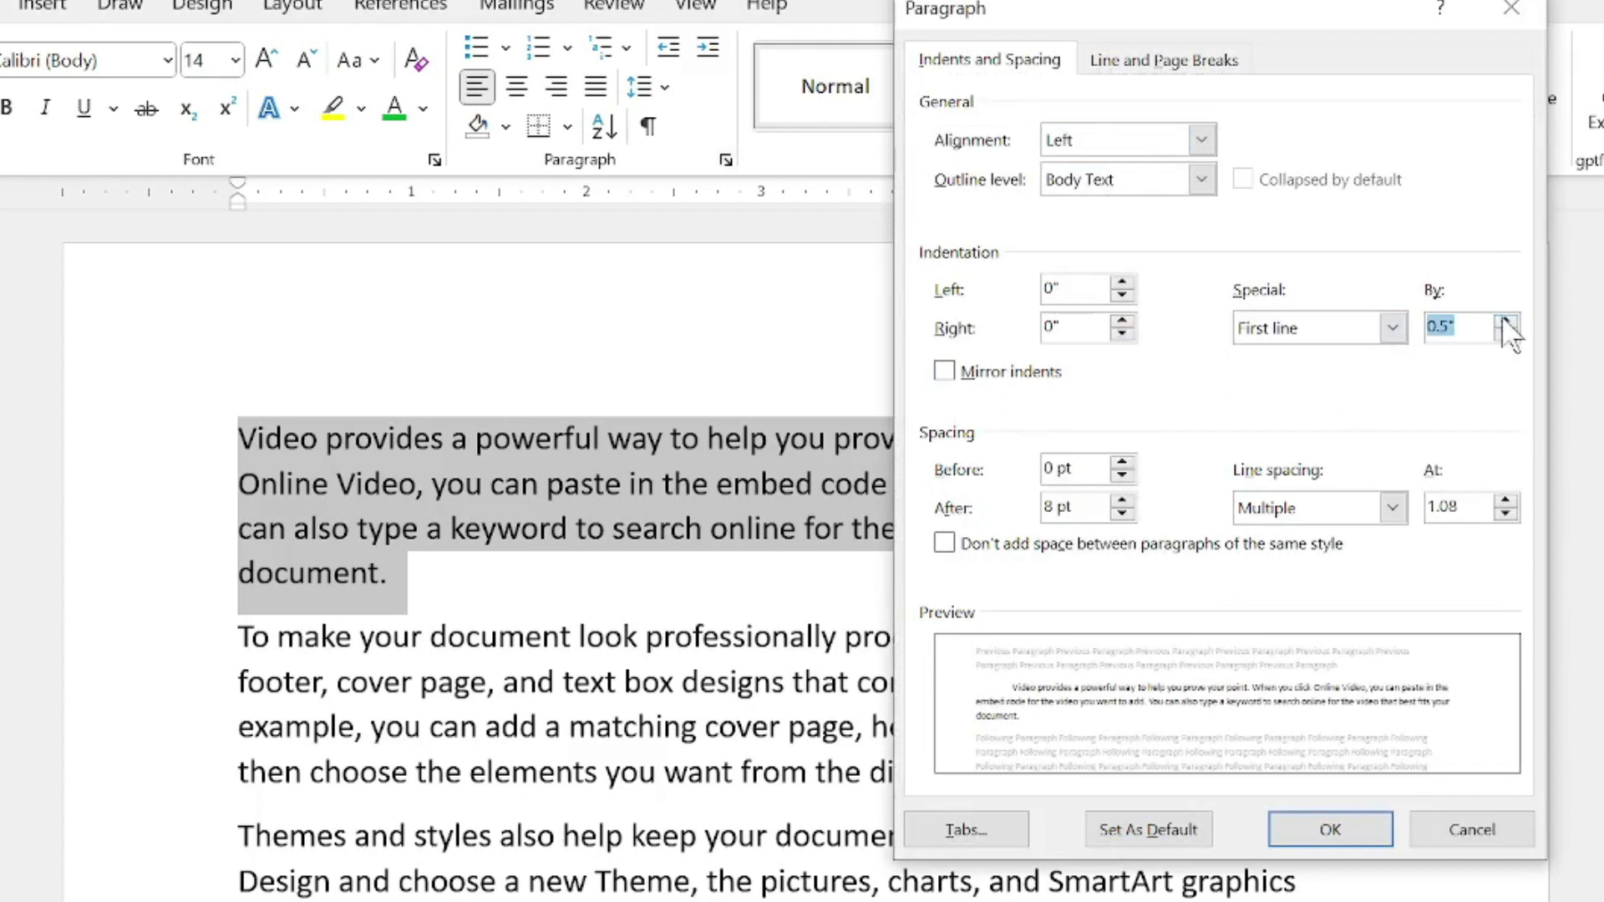
pyautogui.click(1508, 322)
pyautogui.click(1507, 322)
pyautogui.click(1507, 322)
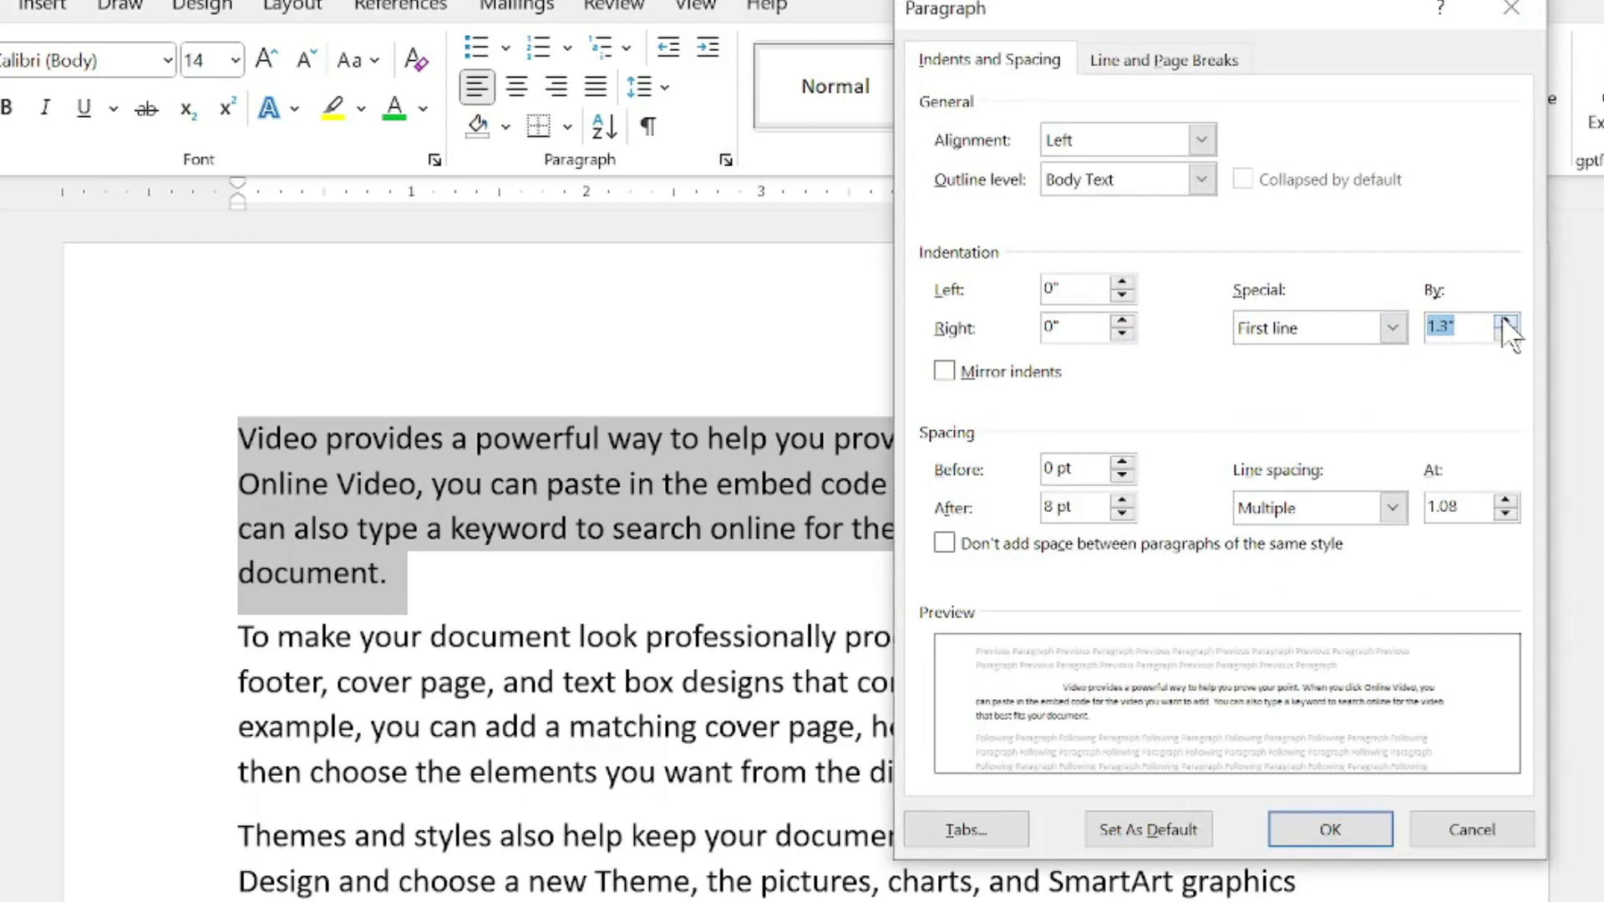
pyautogui.click(1332, 831)
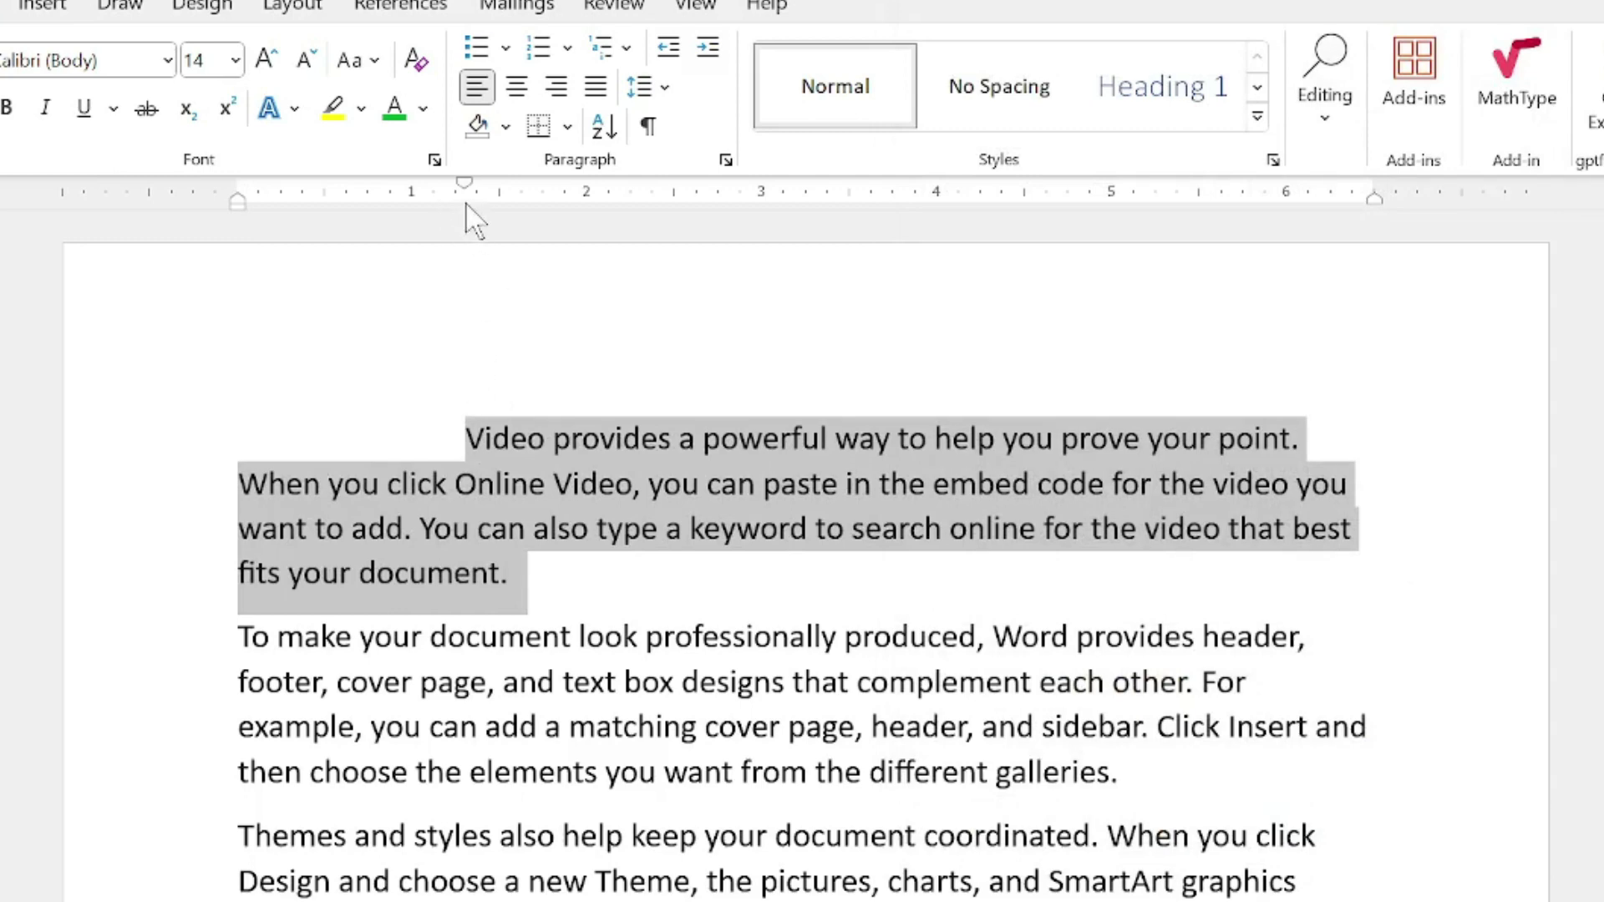
pyautogui.moveTo(466, 184); pyautogui.dragTo(794, 185)
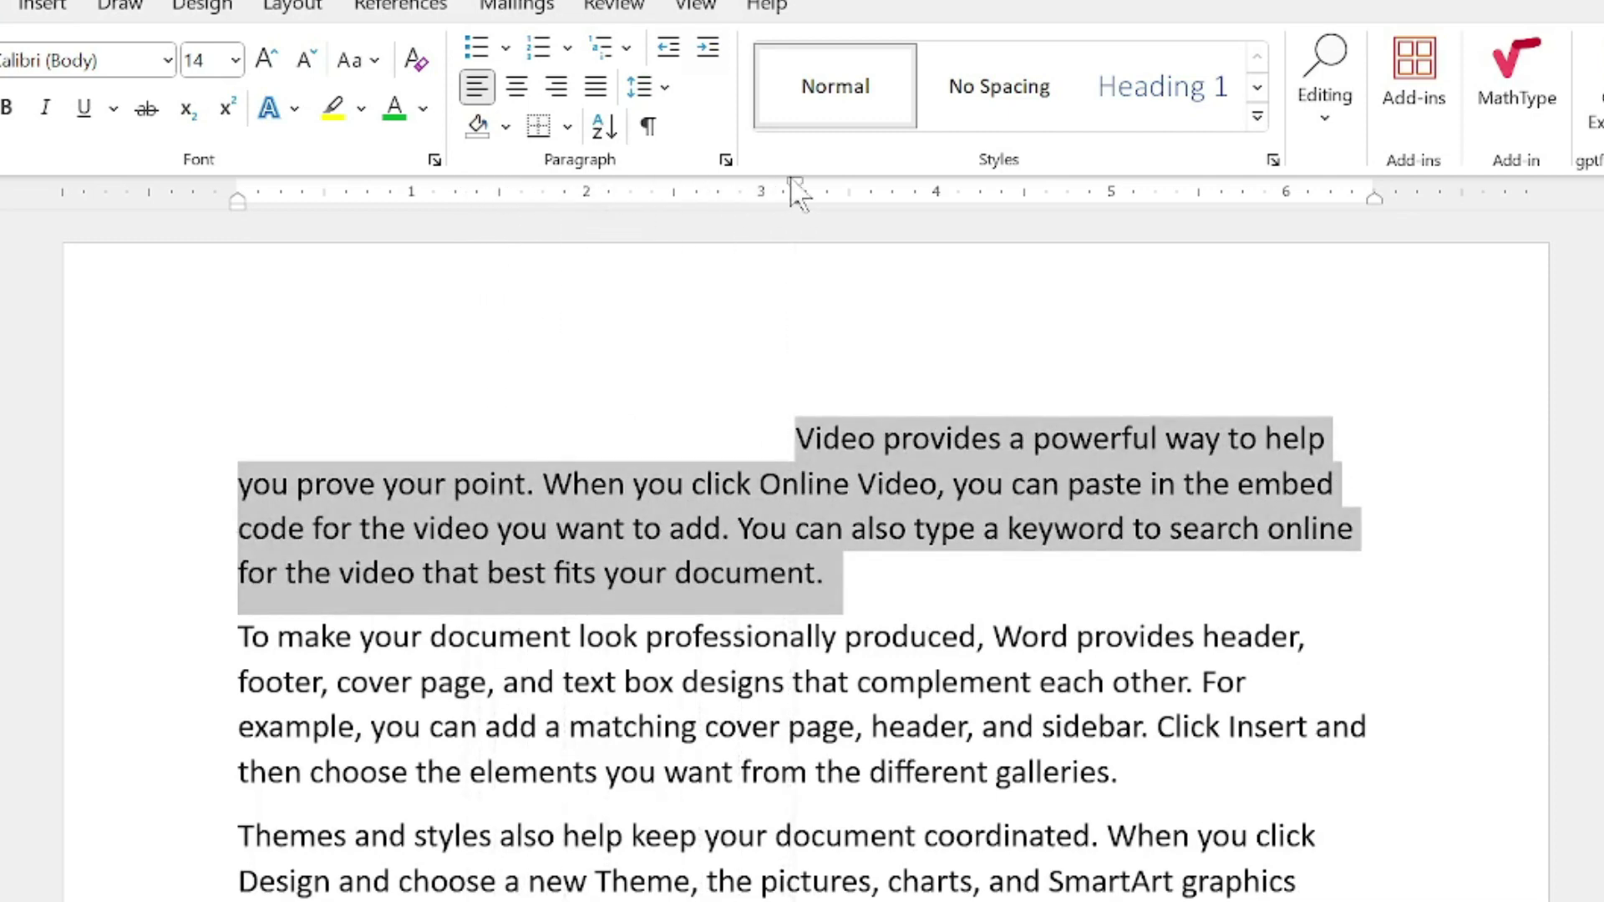
pyautogui.moveTo(794, 185); pyautogui.dragTo(243, 187)
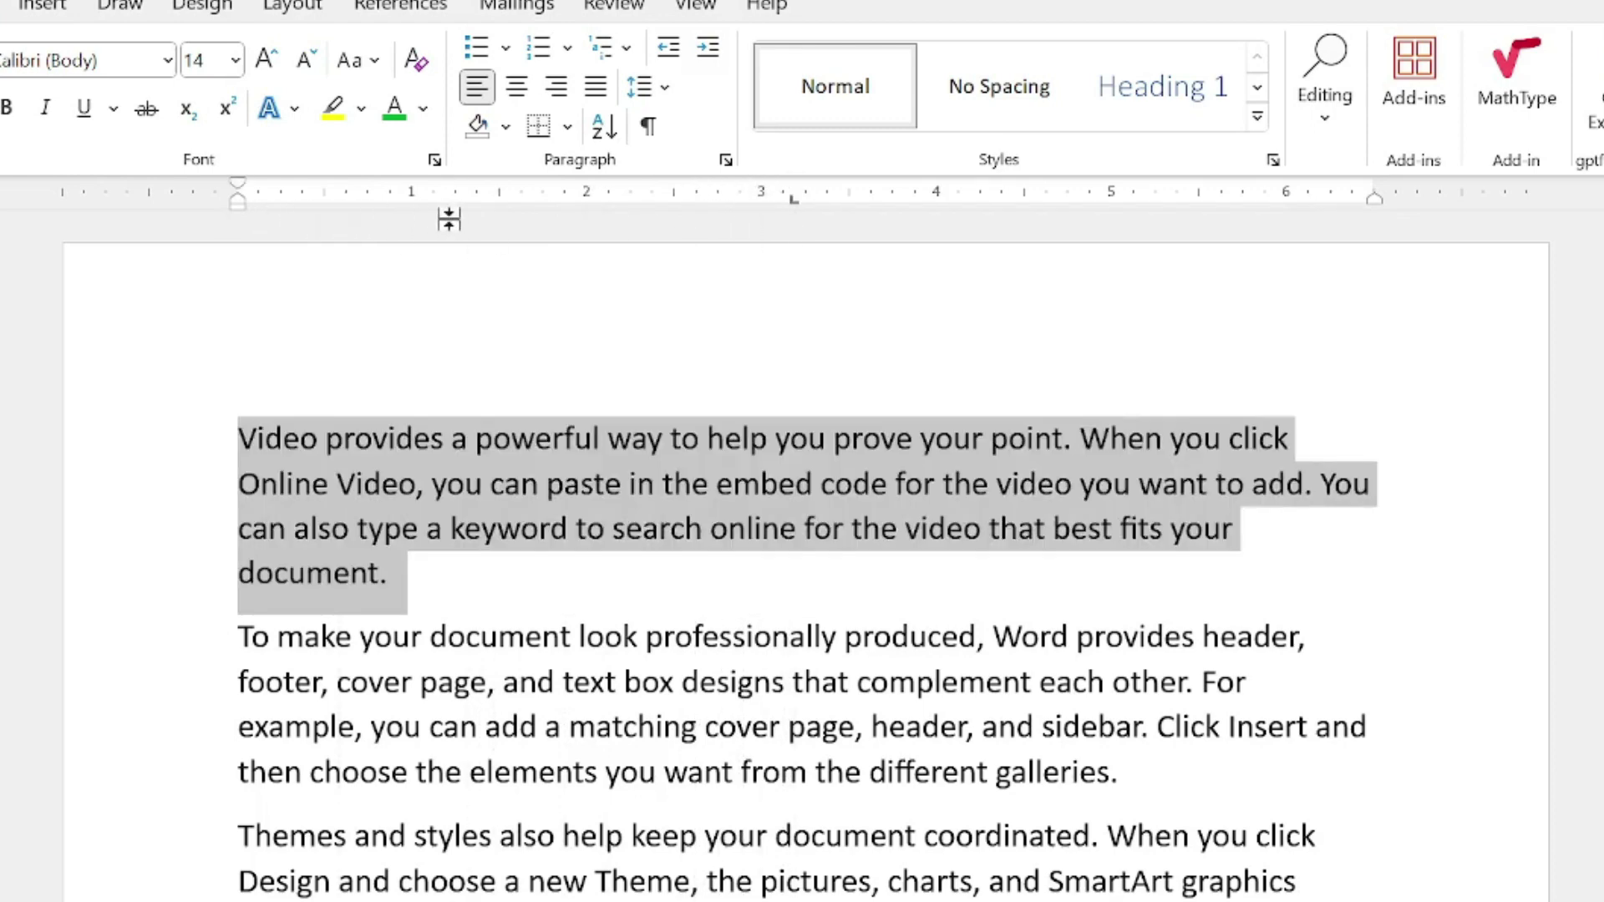
# - Apply a 3.7" first-line indent, then drag the ruler marker back to roughly 0.3"
pyautogui.click(726, 161)
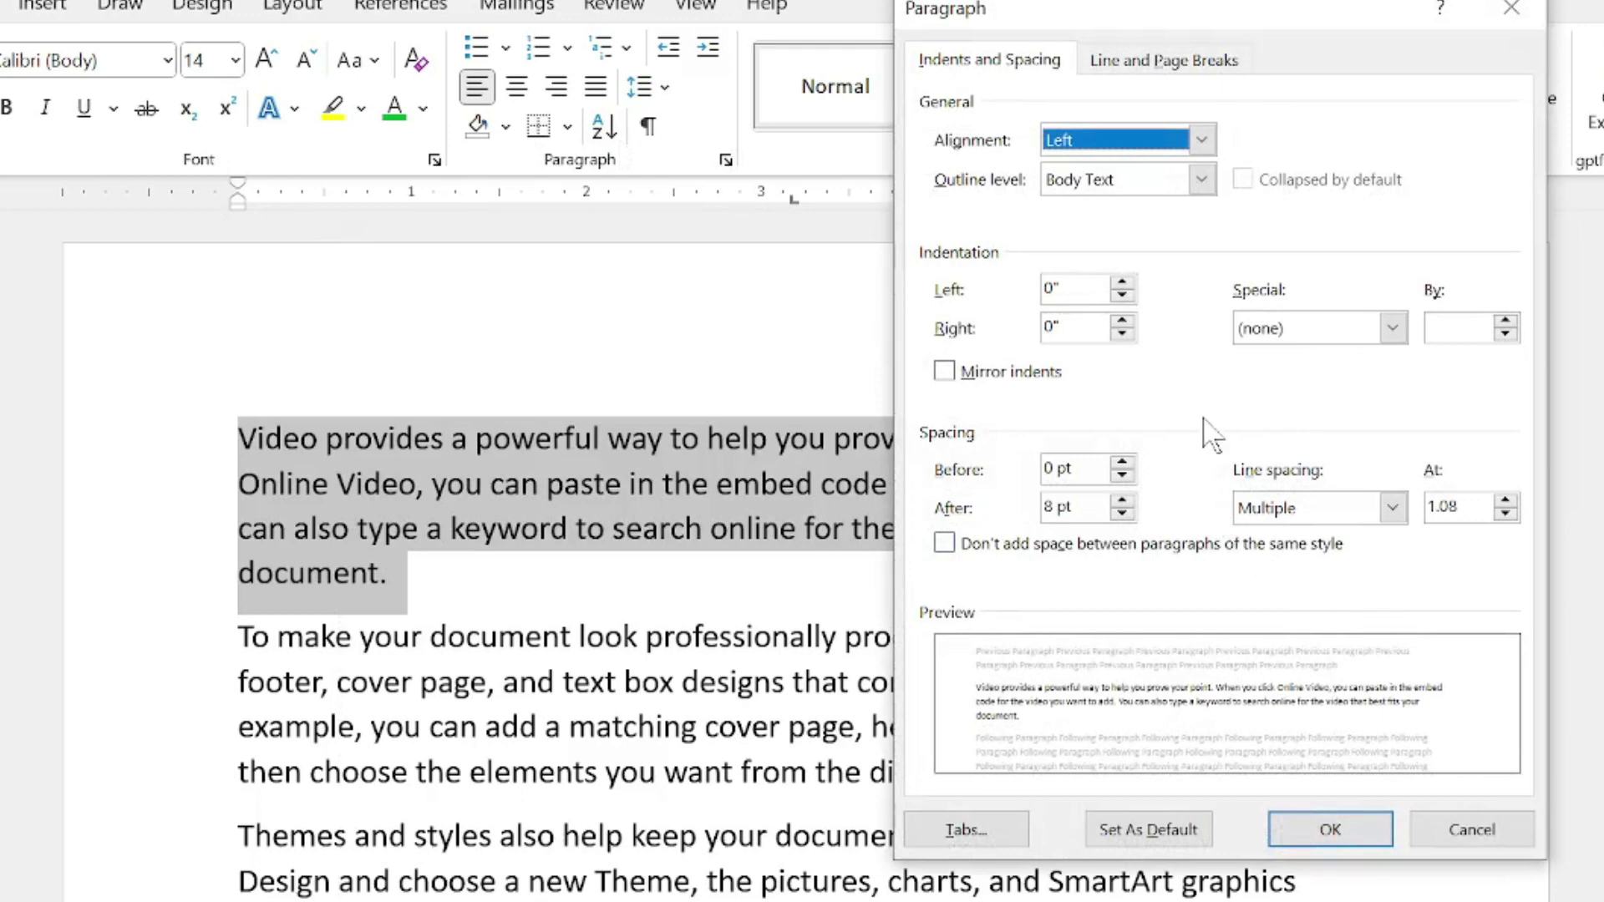
pyautogui.click(1391, 328)
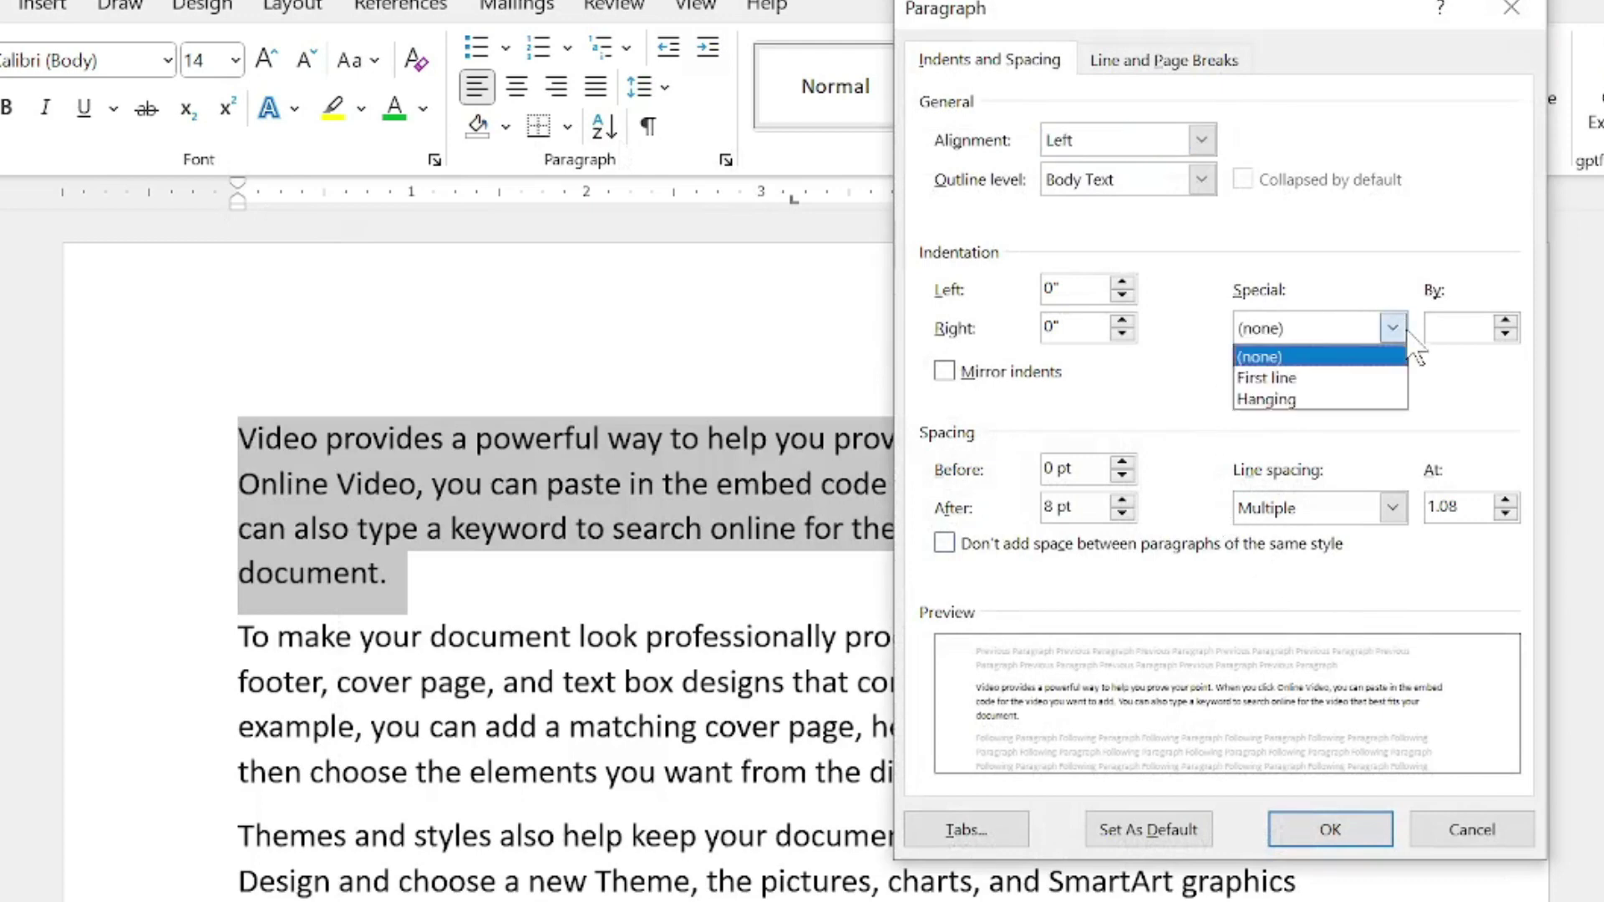
pyautogui.click(1357, 380)
pyautogui.click(1505, 320)
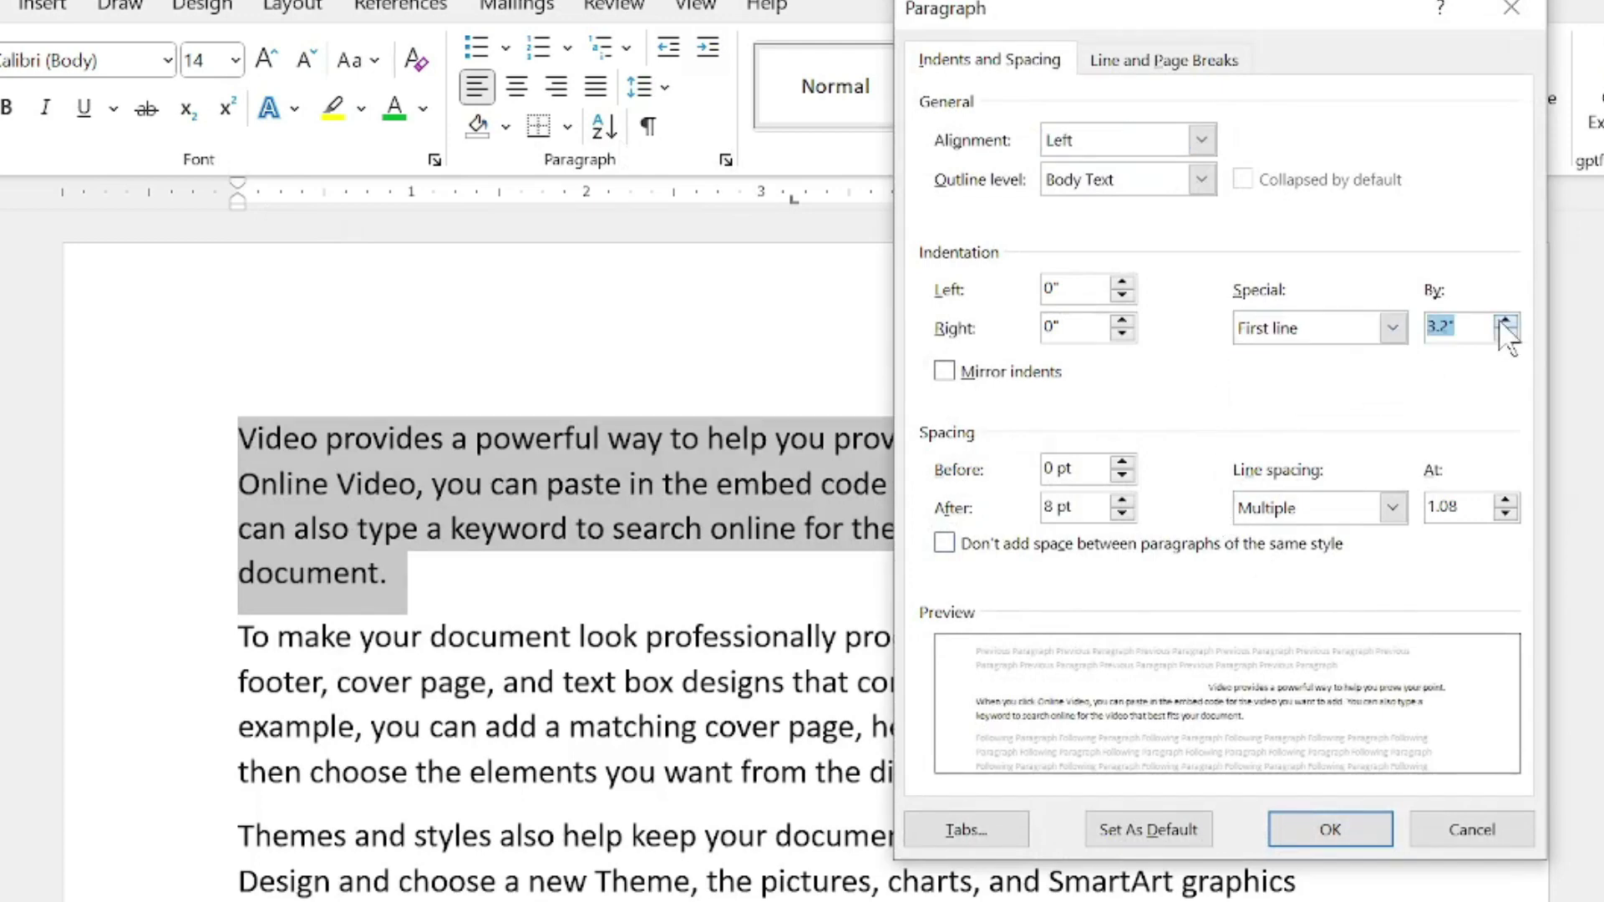
pyautogui.click(1504, 321)
pyautogui.click(1505, 321)
pyautogui.click(1504, 320)
pyautogui.click(1504, 321)
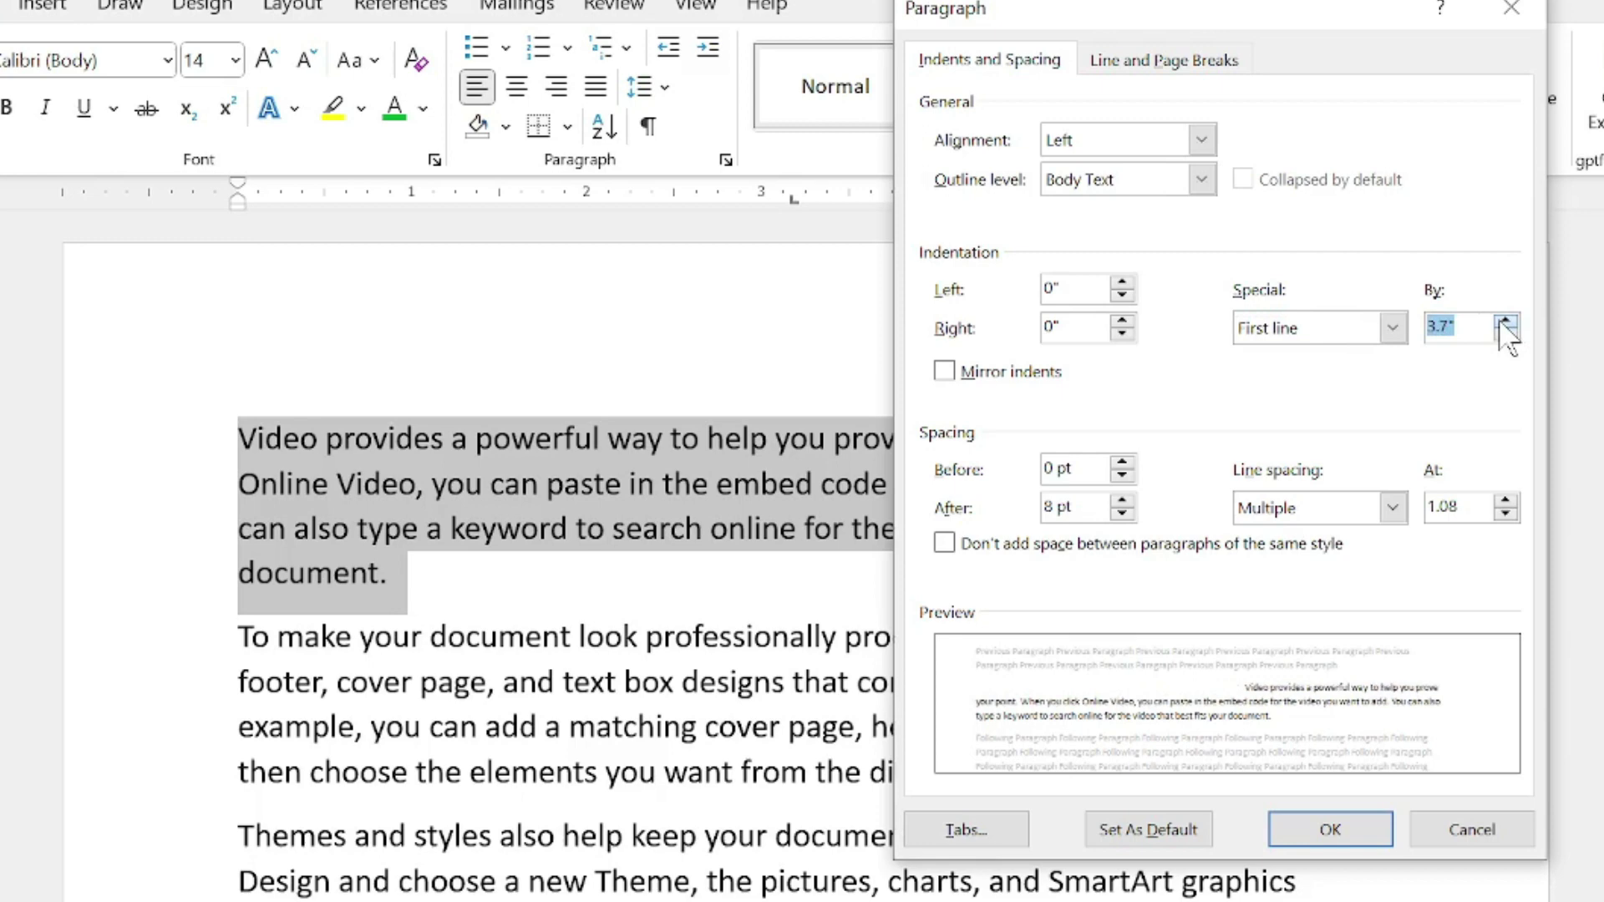
pyautogui.click(1329, 829)
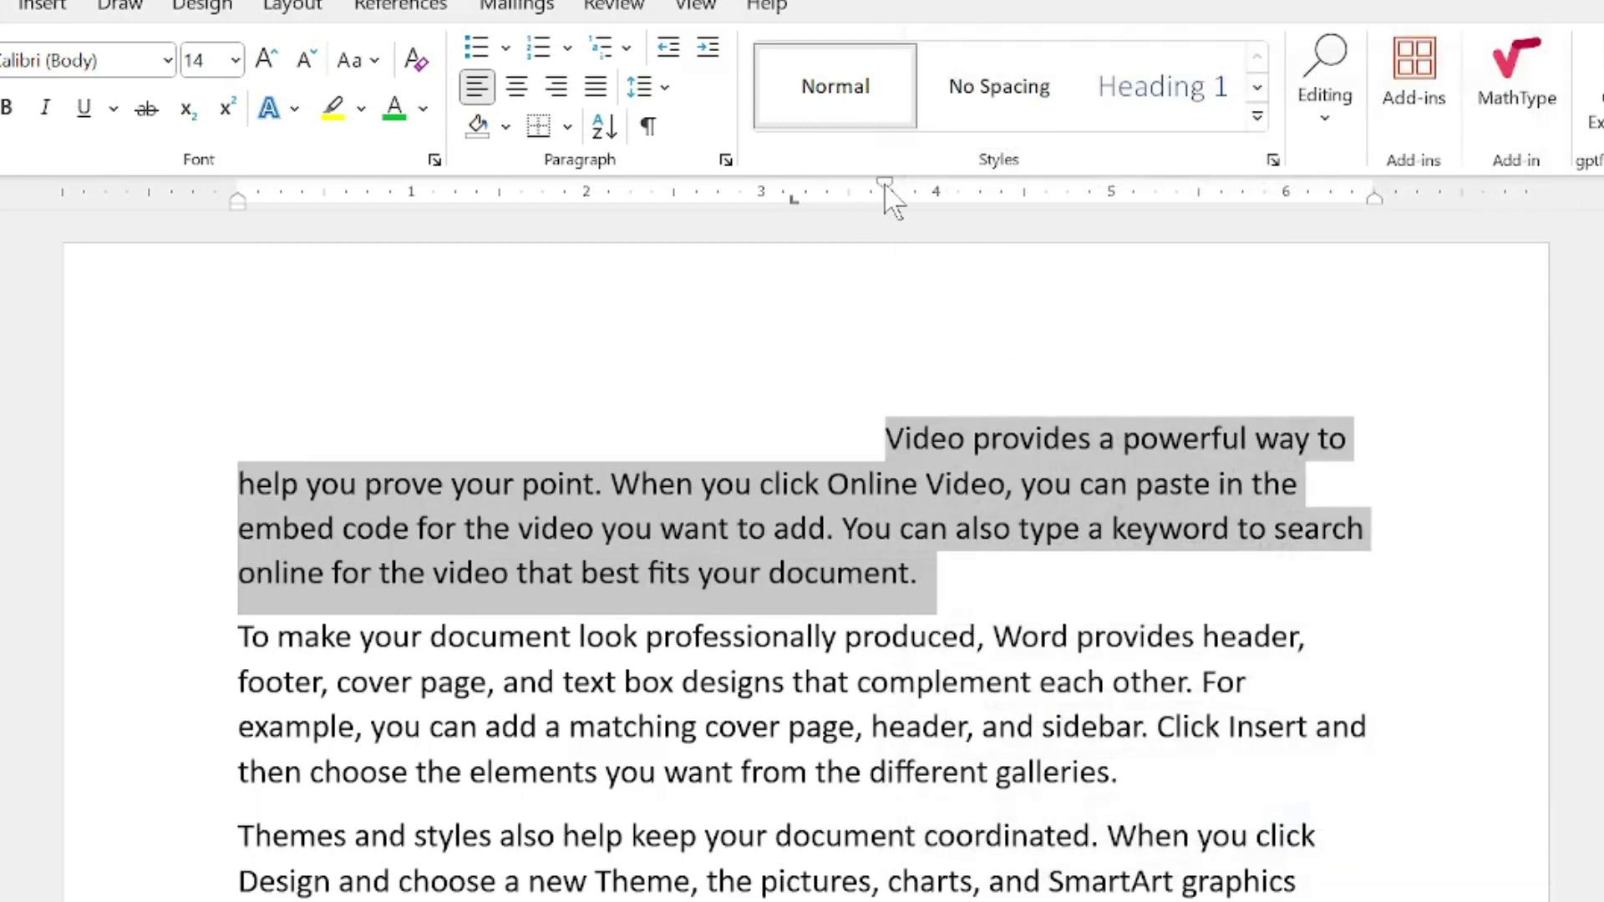
pyautogui.moveTo(885, 184); pyautogui.dragTo(433, 183)
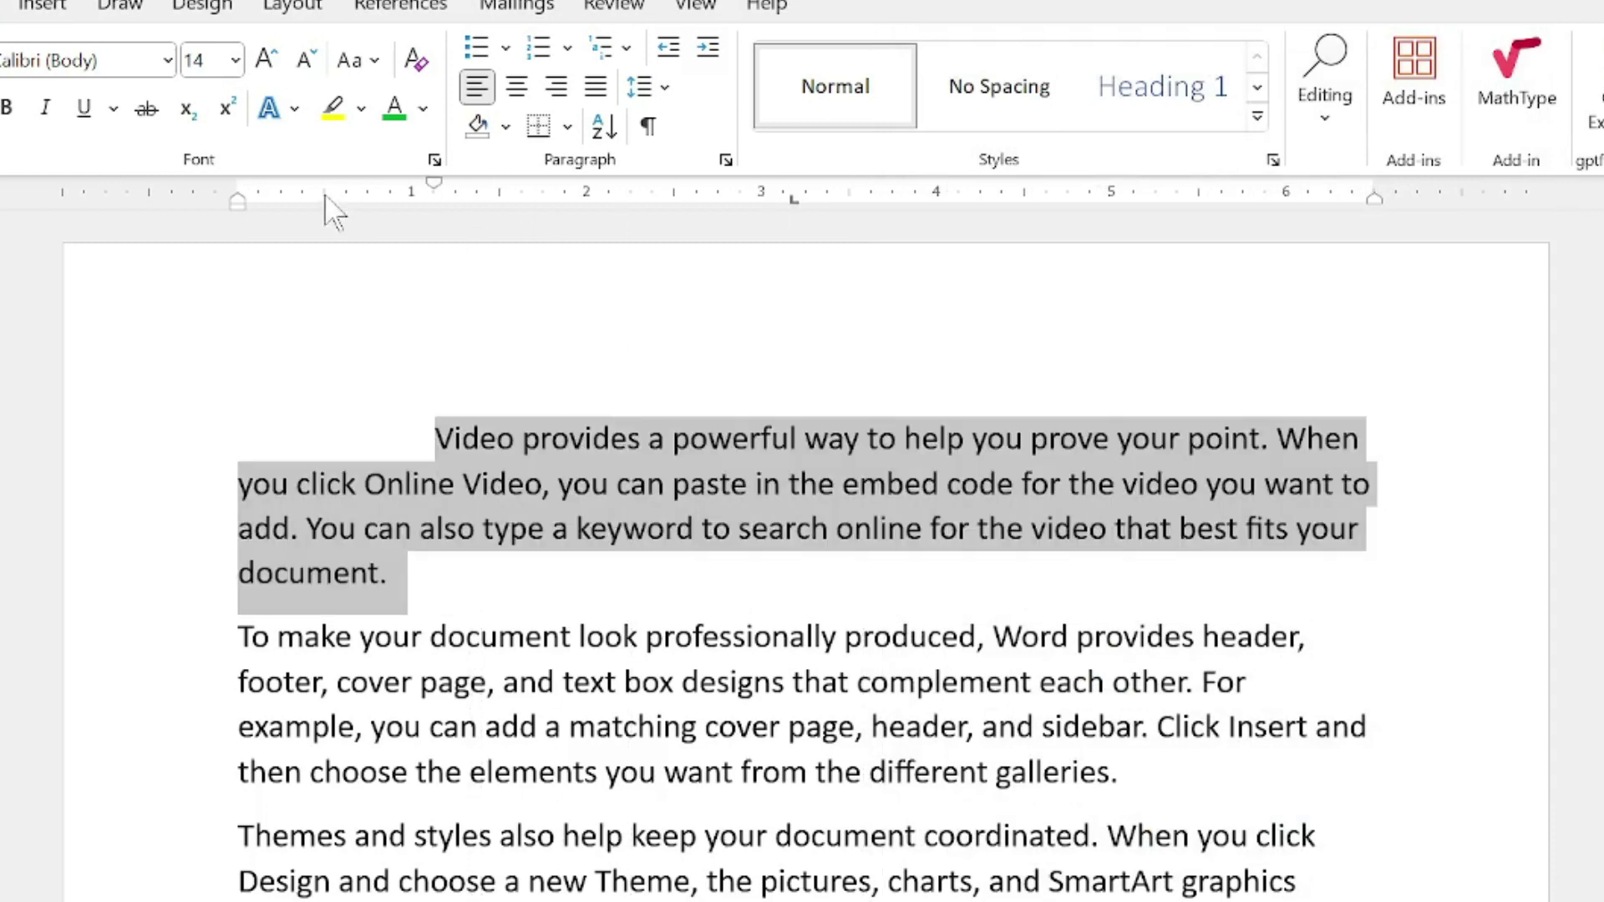
pyautogui.moveTo(433, 184); pyautogui.dragTo(267, 177)
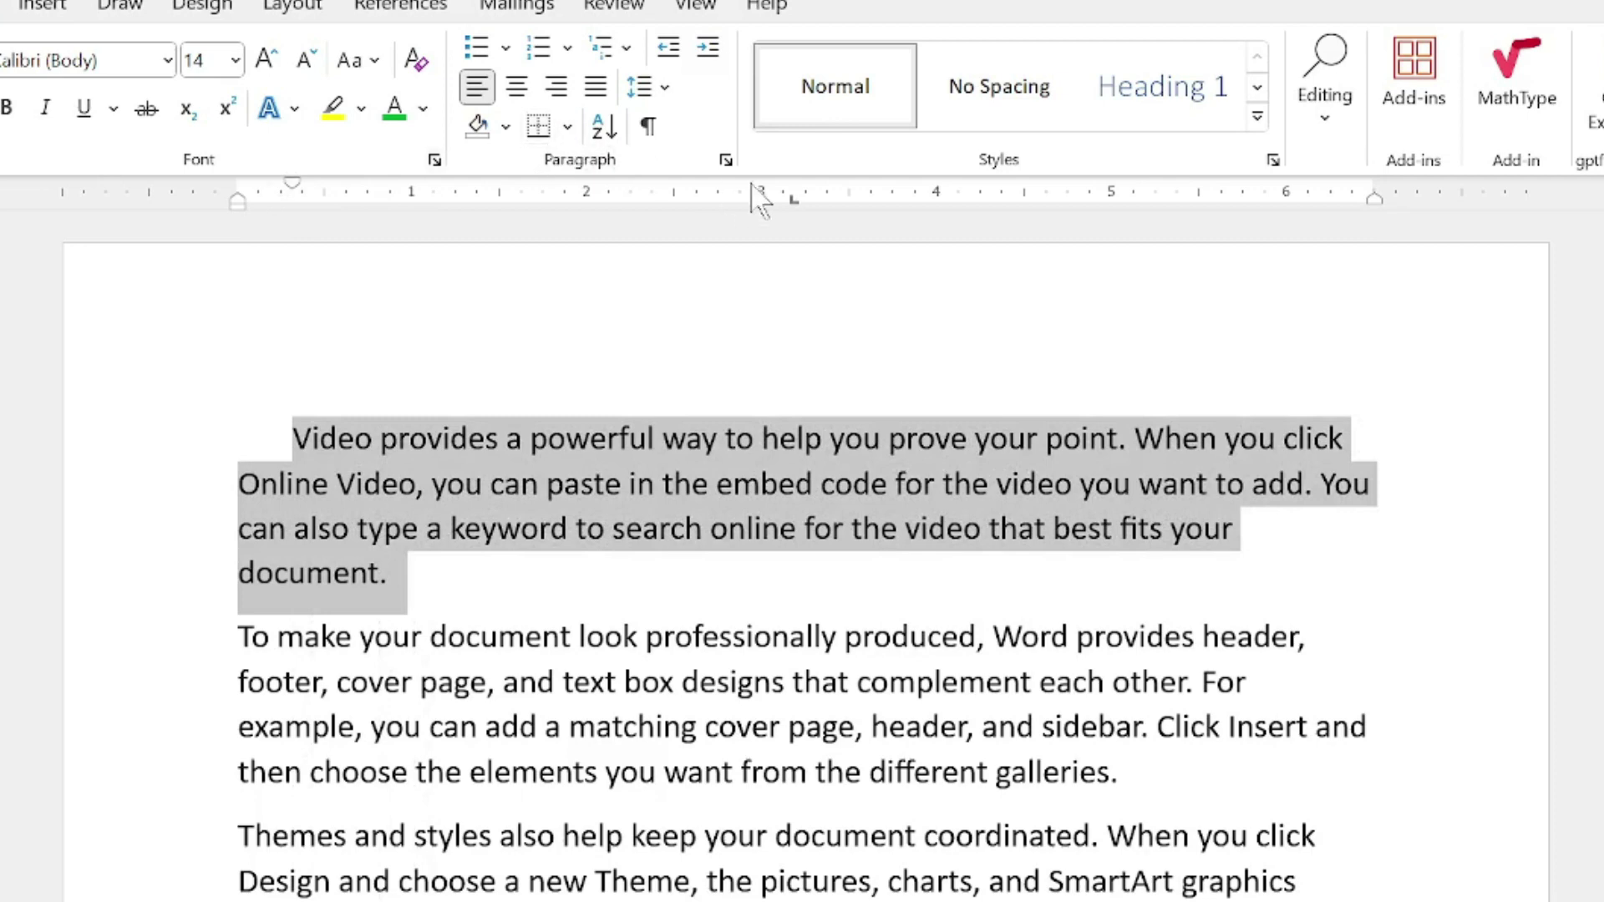
# - Give the "Video provides" paragraph a 1.1" hanging indent
pyautogui.click(725, 160)
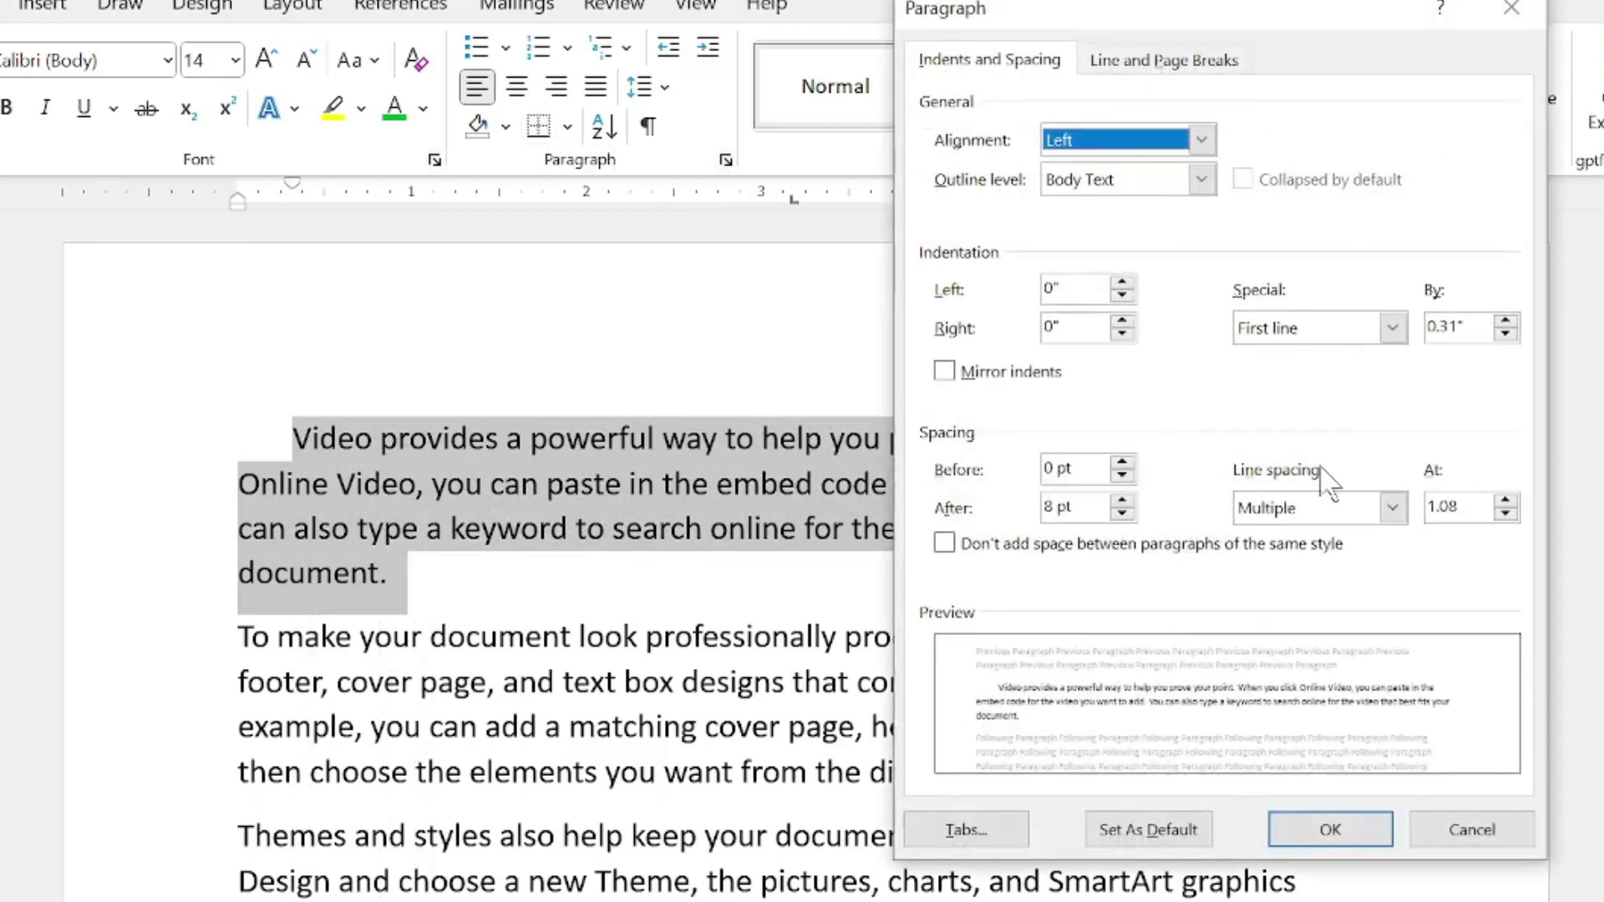
pyautogui.click(1391, 328)
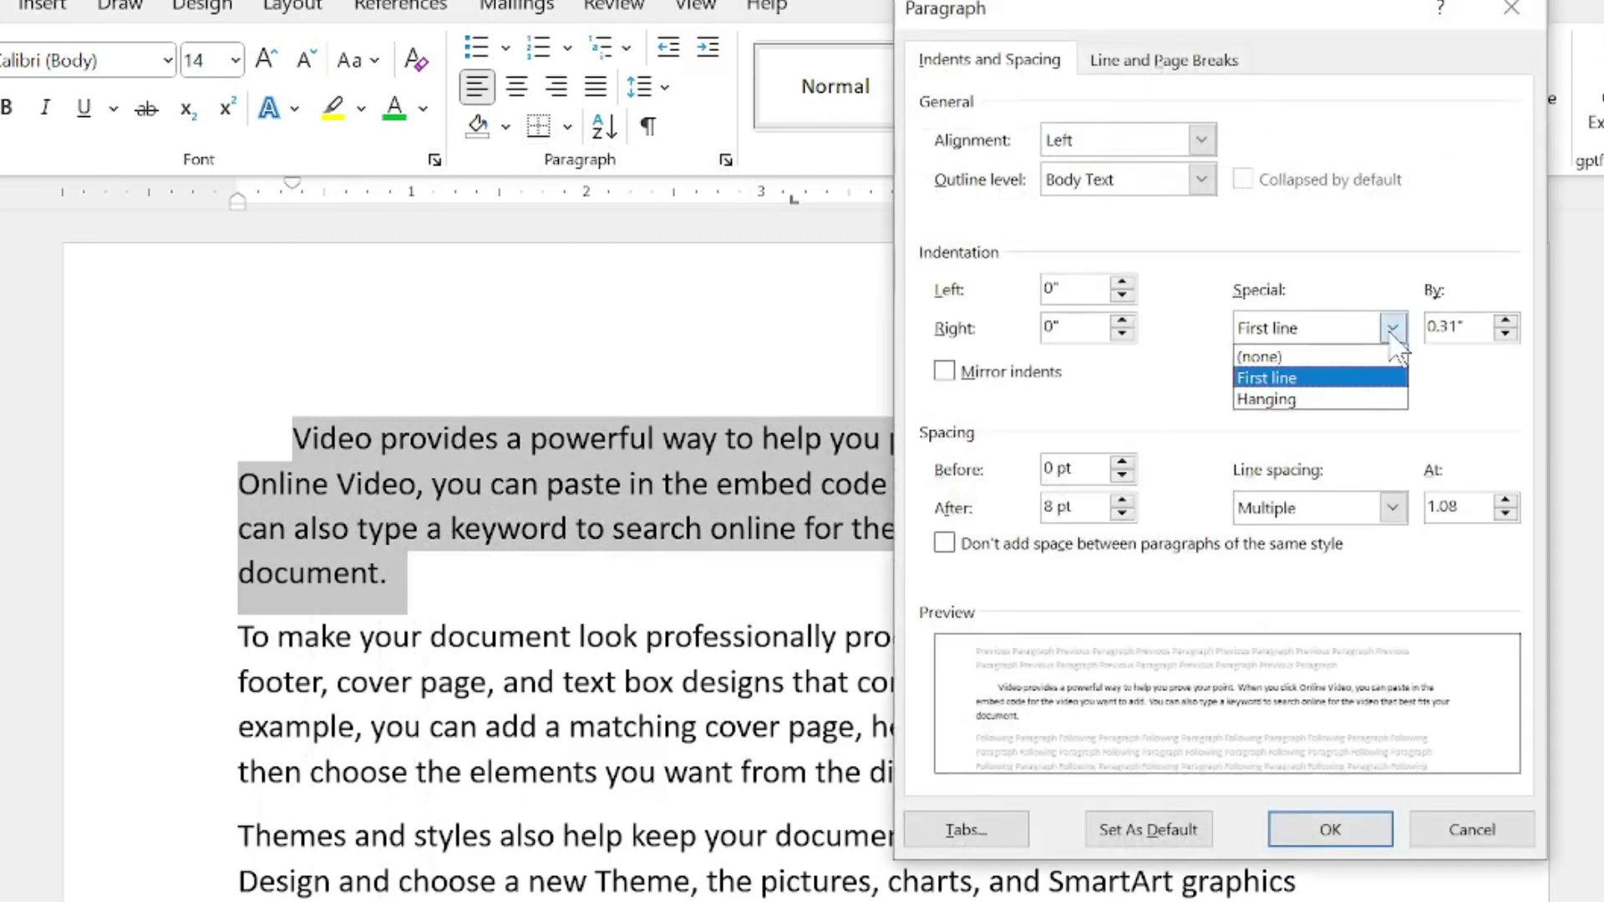
pyautogui.click(1360, 393)
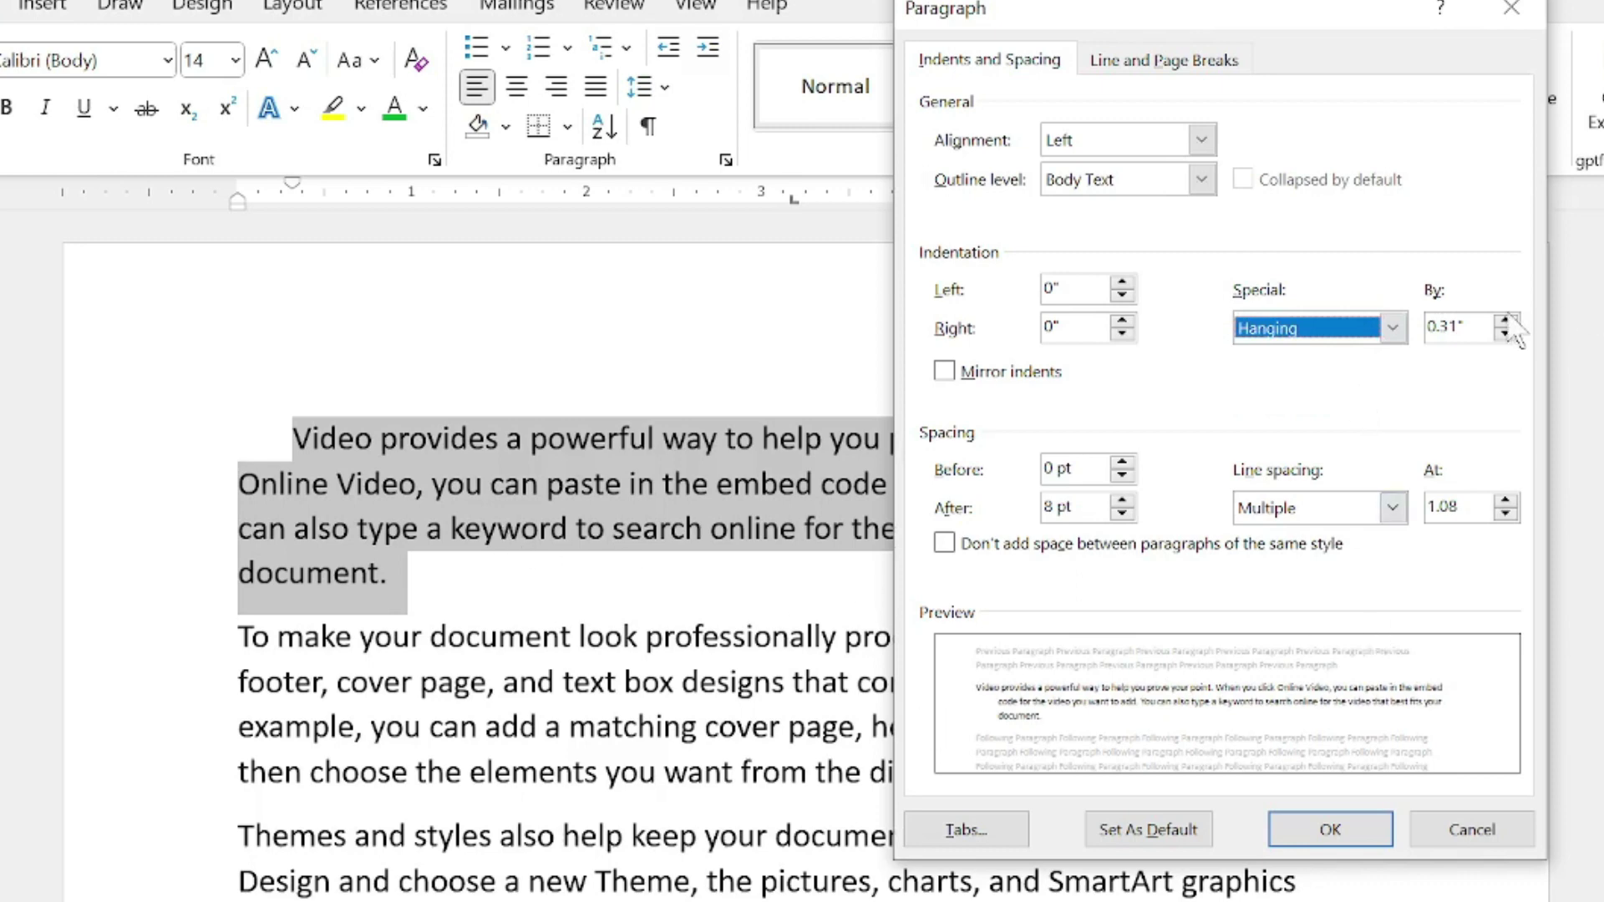
pyautogui.press('Tab')
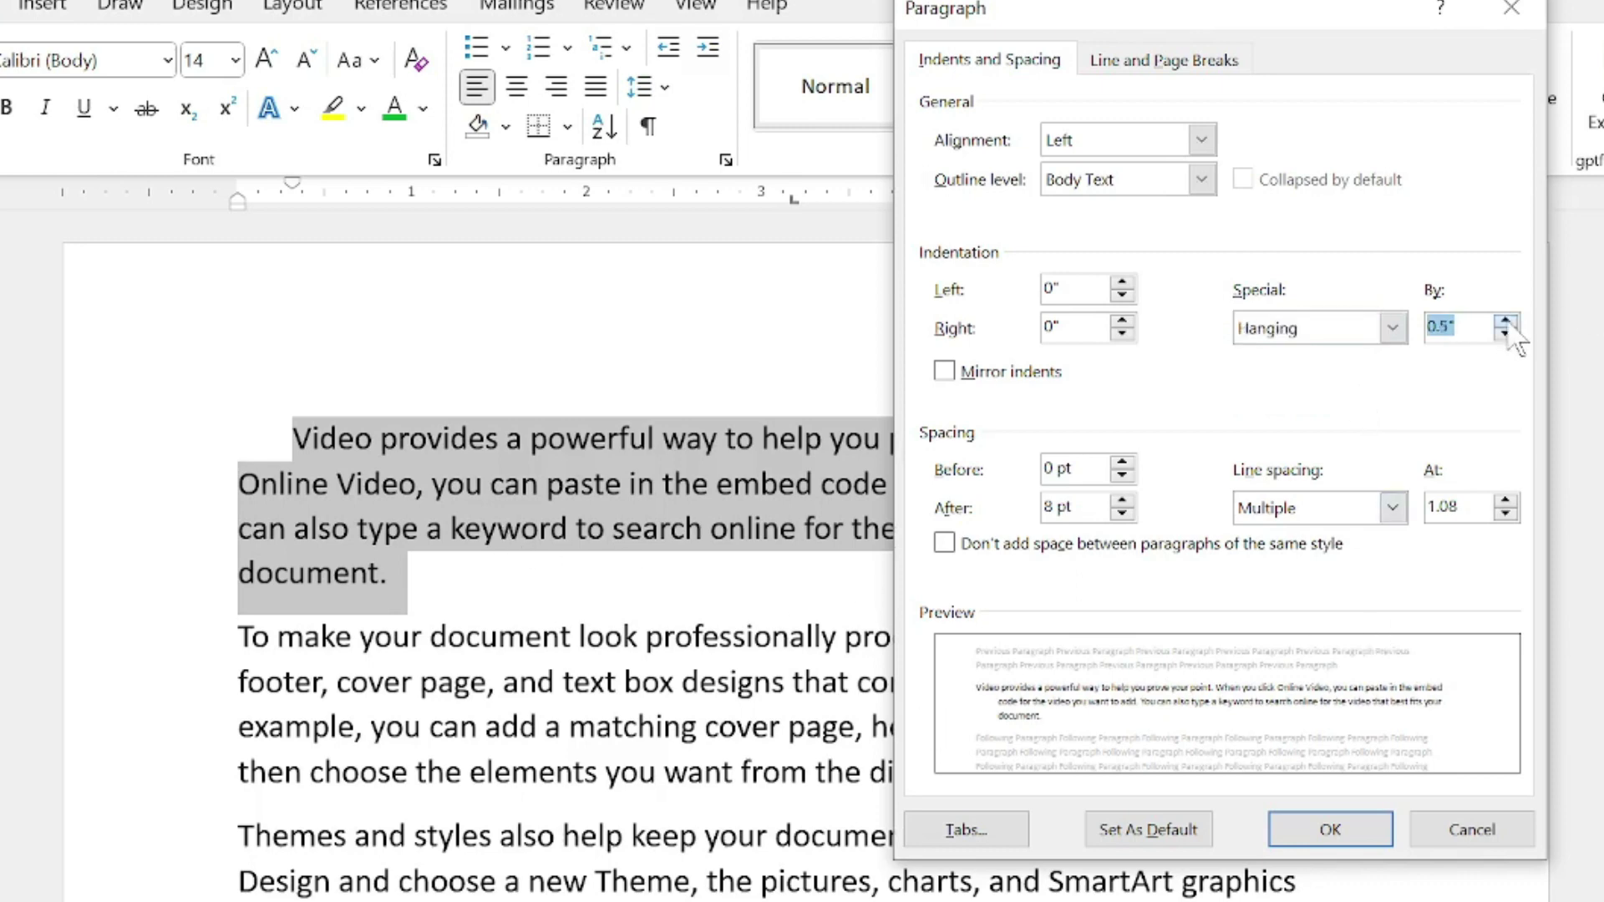
pyautogui.click(1506, 322)
pyautogui.click(1506, 322)
pyautogui.click(1506, 322)
pyautogui.click(1506, 322)
pyautogui.click(1506, 322)
pyautogui.click(1506, 322)
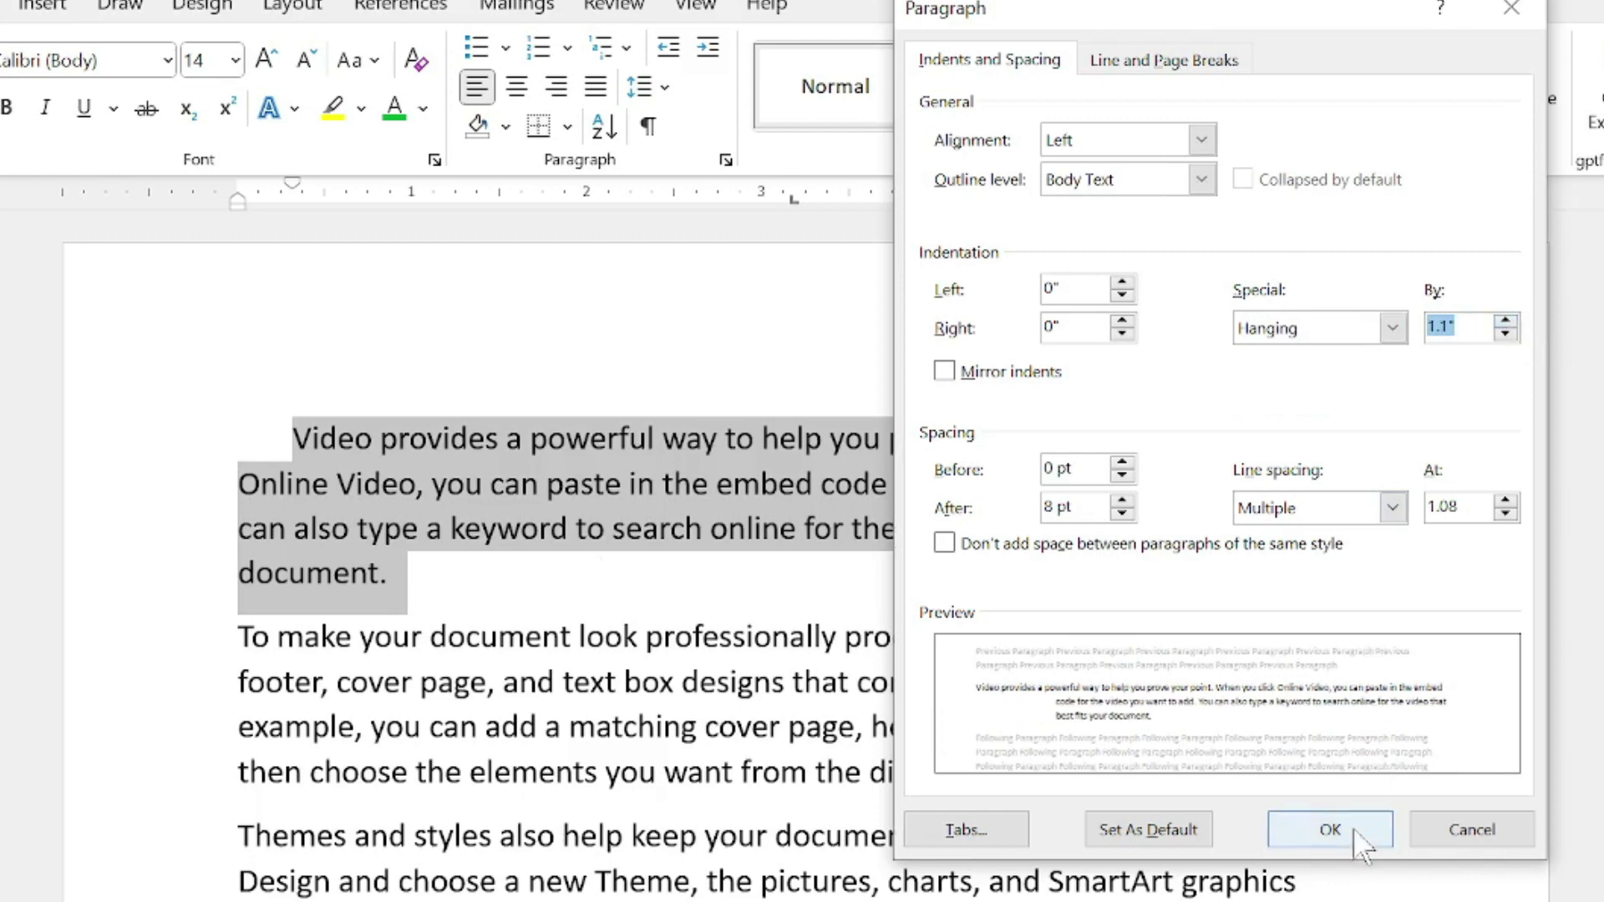
pyautogui.click(1330, 830)
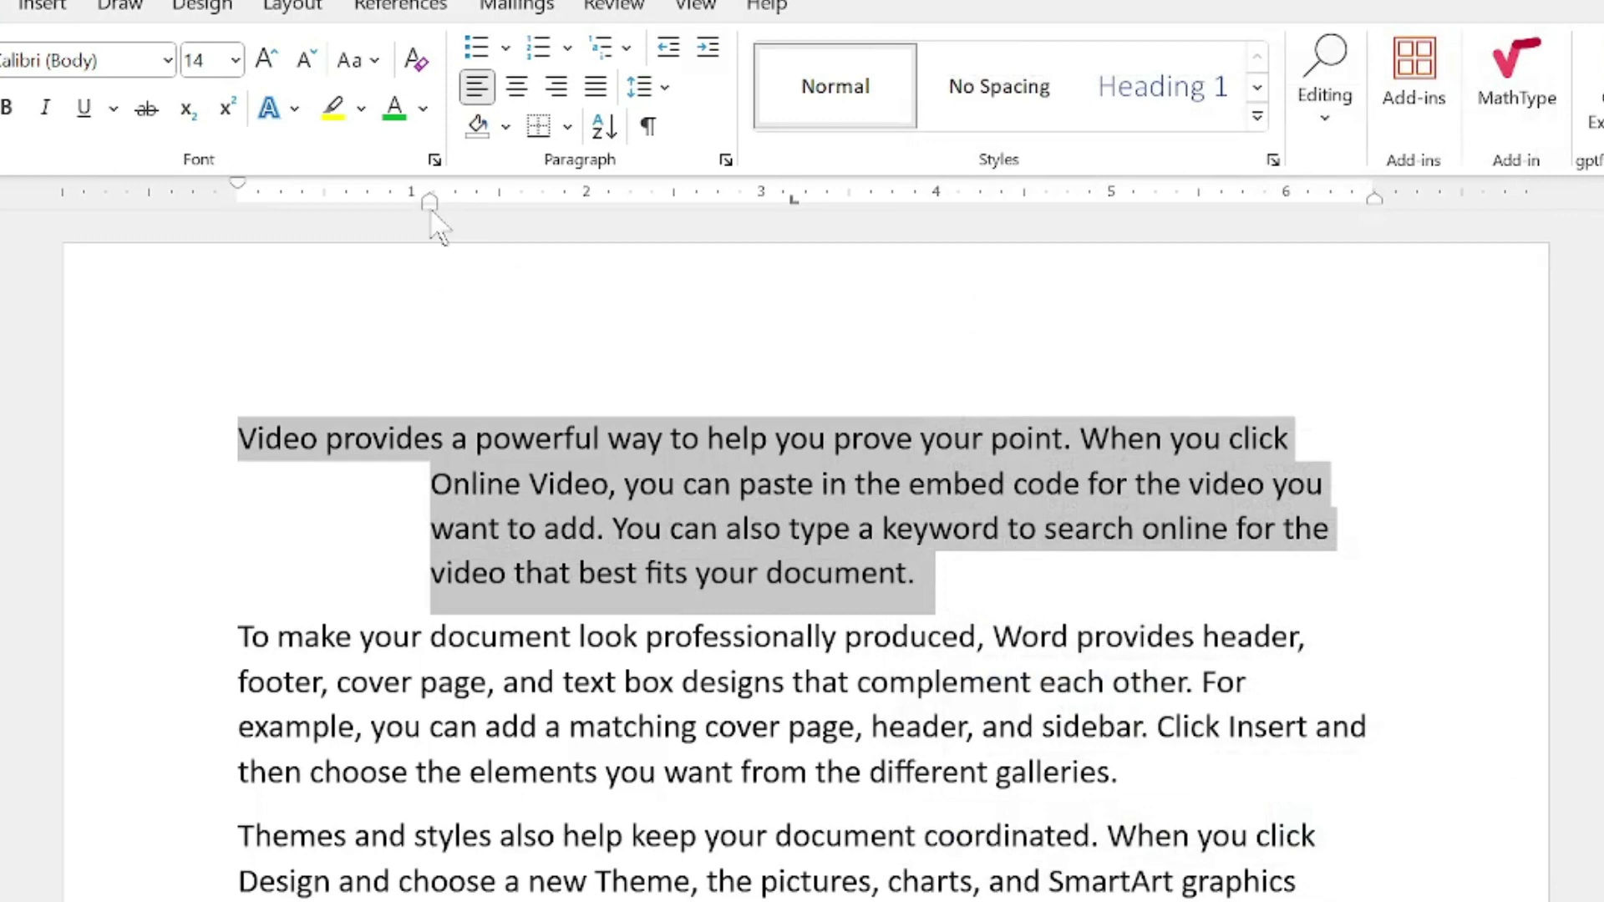
# - Drag the ruler indent markers, then undo back to a paragraph with no indent
pyautogui.moveTo(431, 214); pyautogui.dragTo(591, 225)
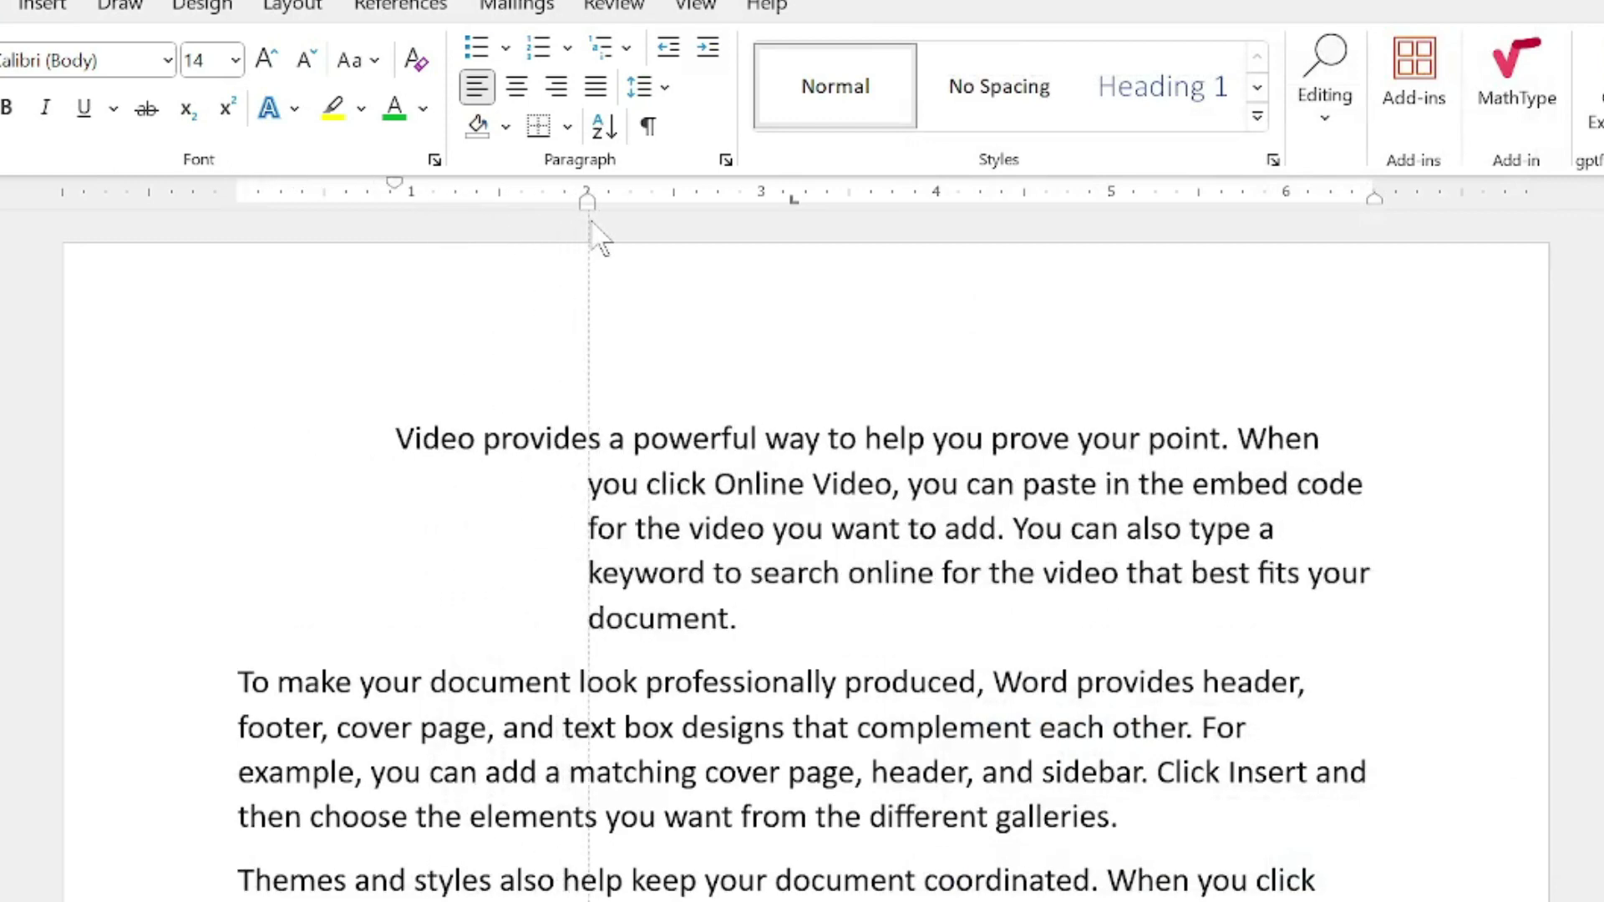
pyautogui.moveTo(401, 192); pyautogui.dragTo(250, 204)
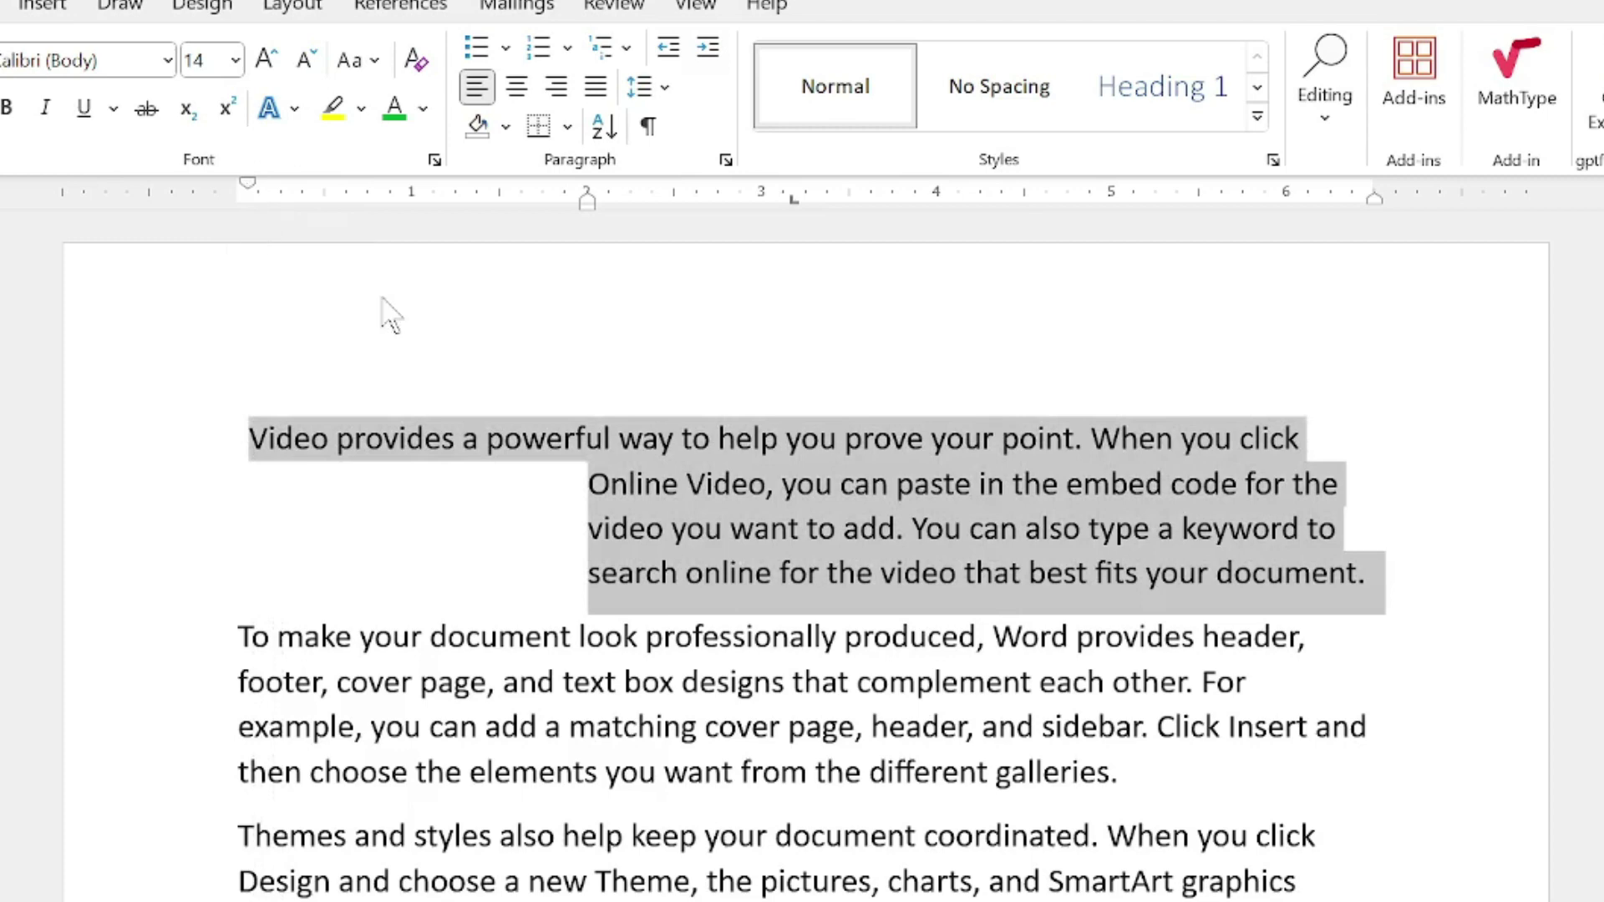
pyautogui.hotkey('ctrl', 'z')
pyautogui.hotkey('ctrl', 'z')
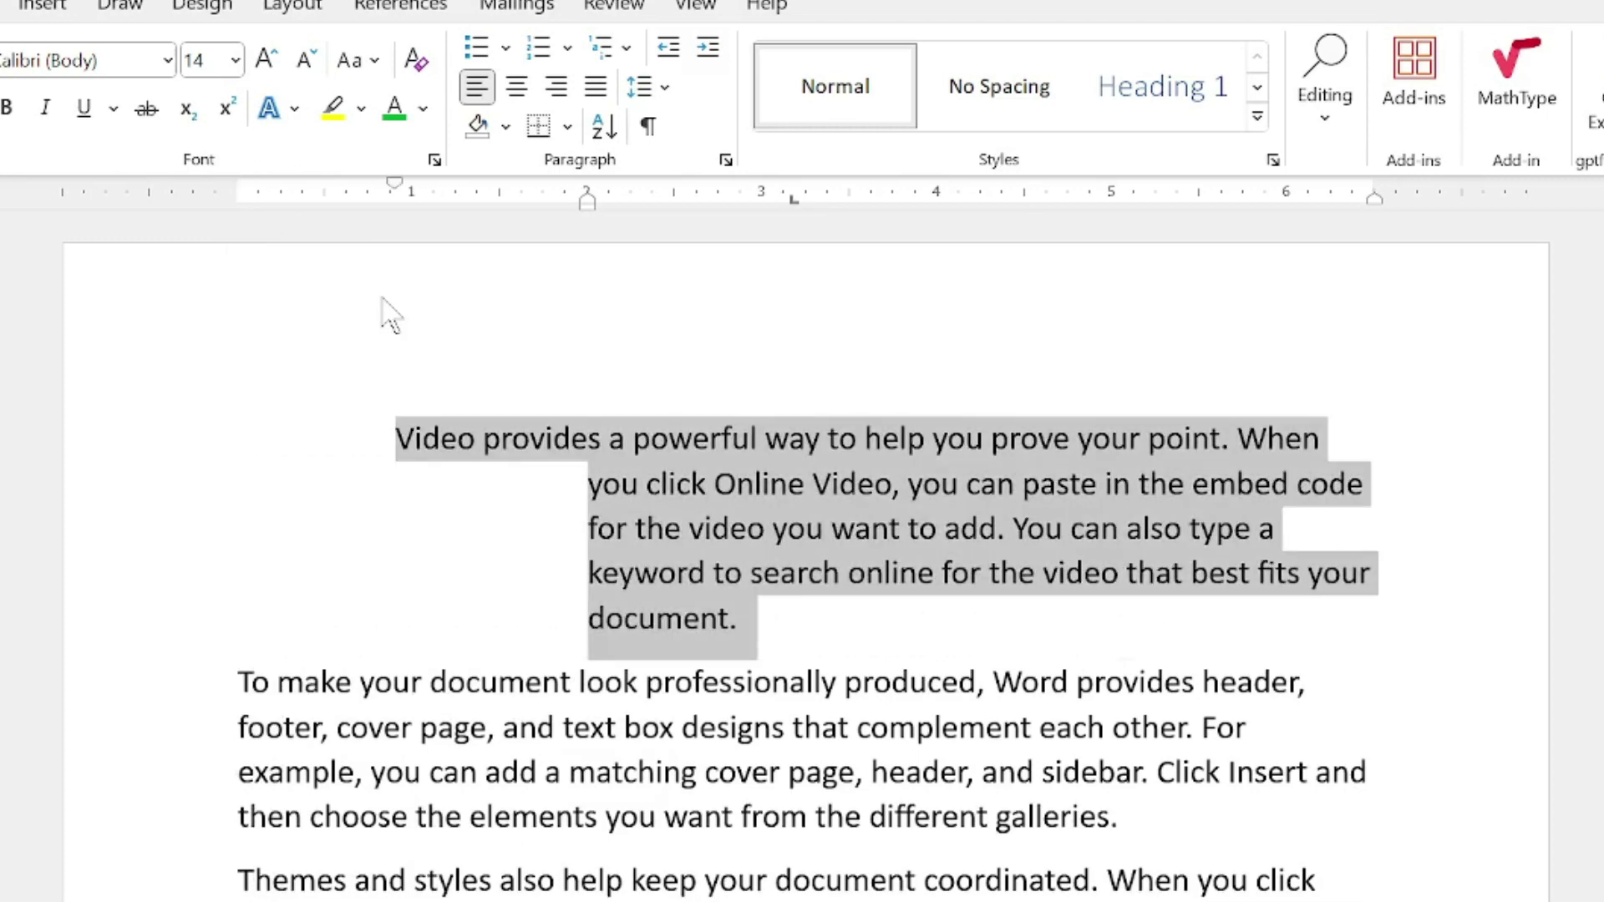
pyautogui.hotkey('ctrl', 'z')
pyautogui.hotkey('ctrl', 'z')
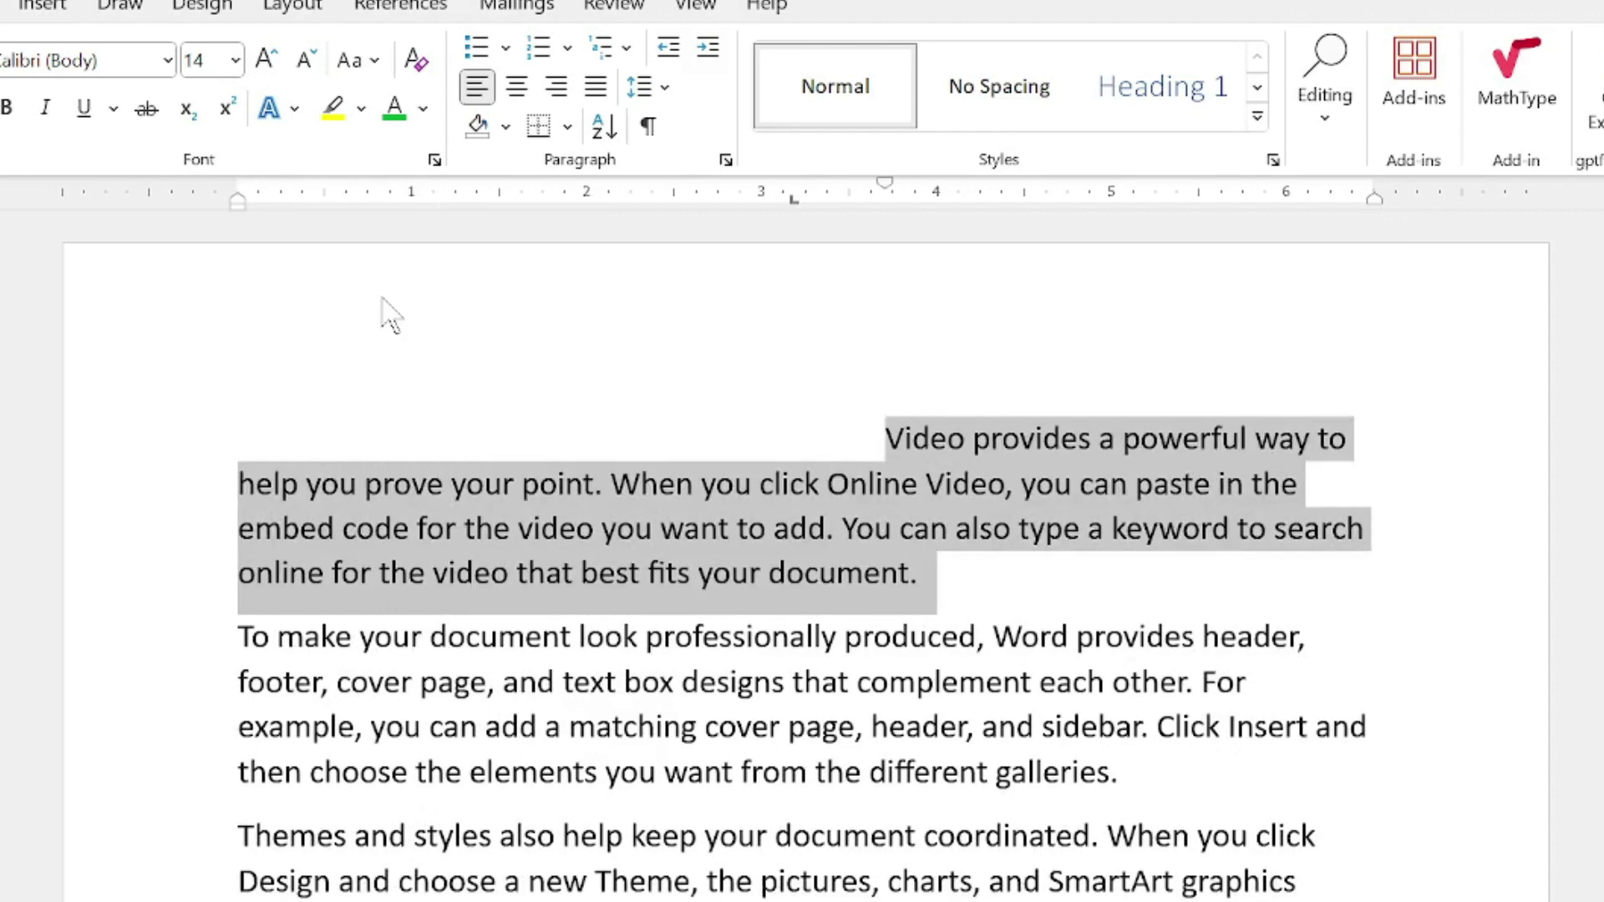
pyautogui.hotkey('ctrl', 'z')
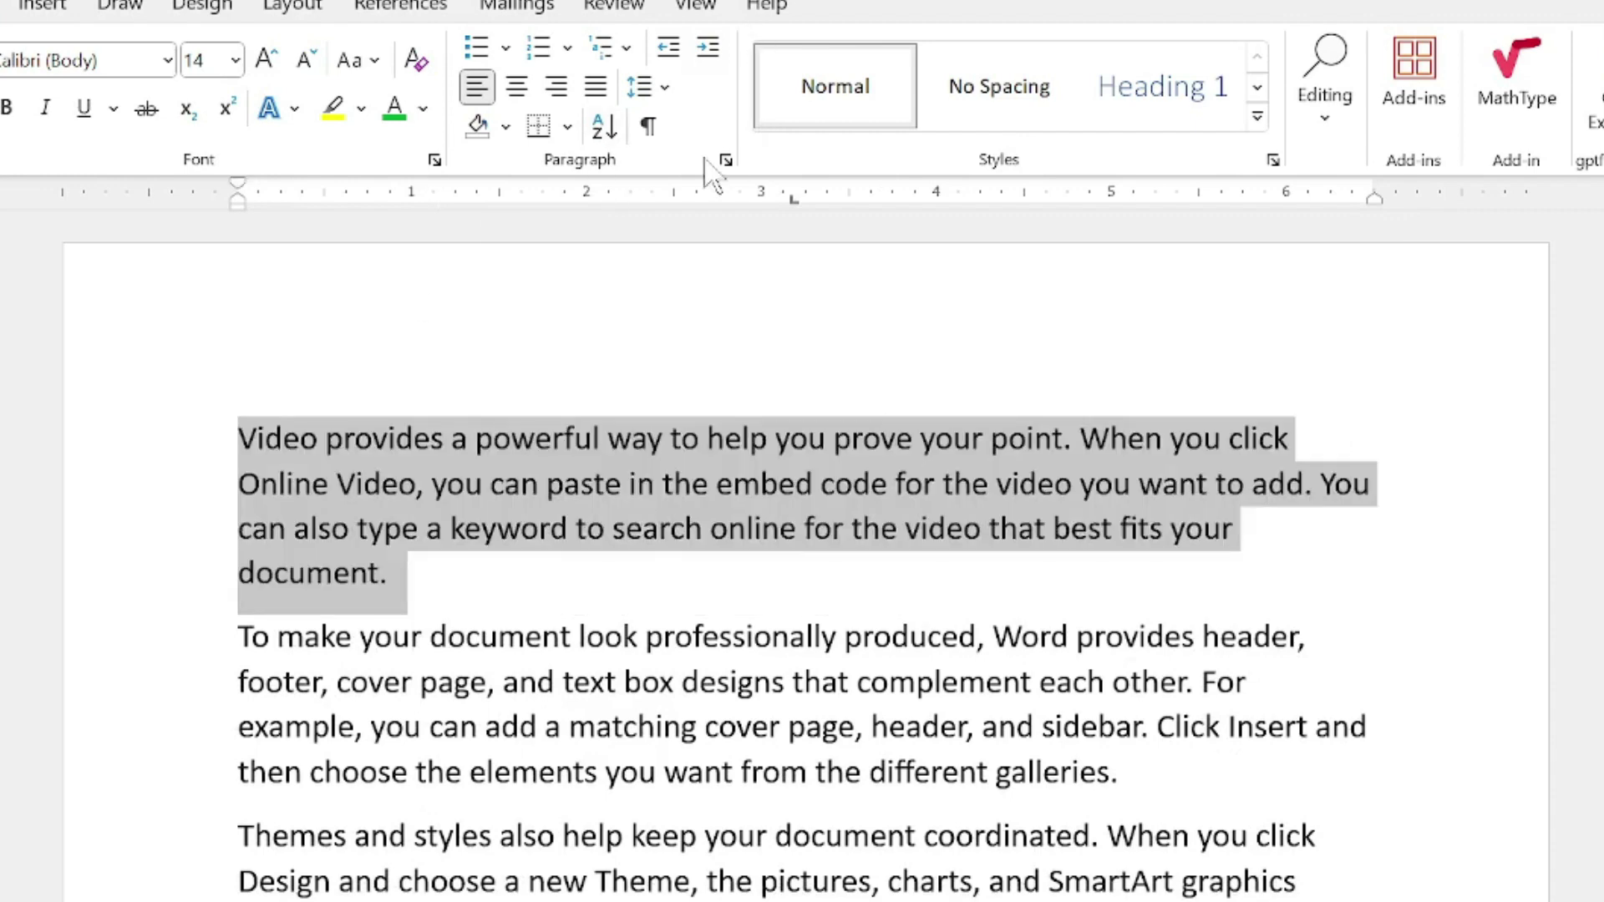
# - Set 30 pt space before and after, skipping space between same-style paragraphs
pyautogui.click(725, 160)
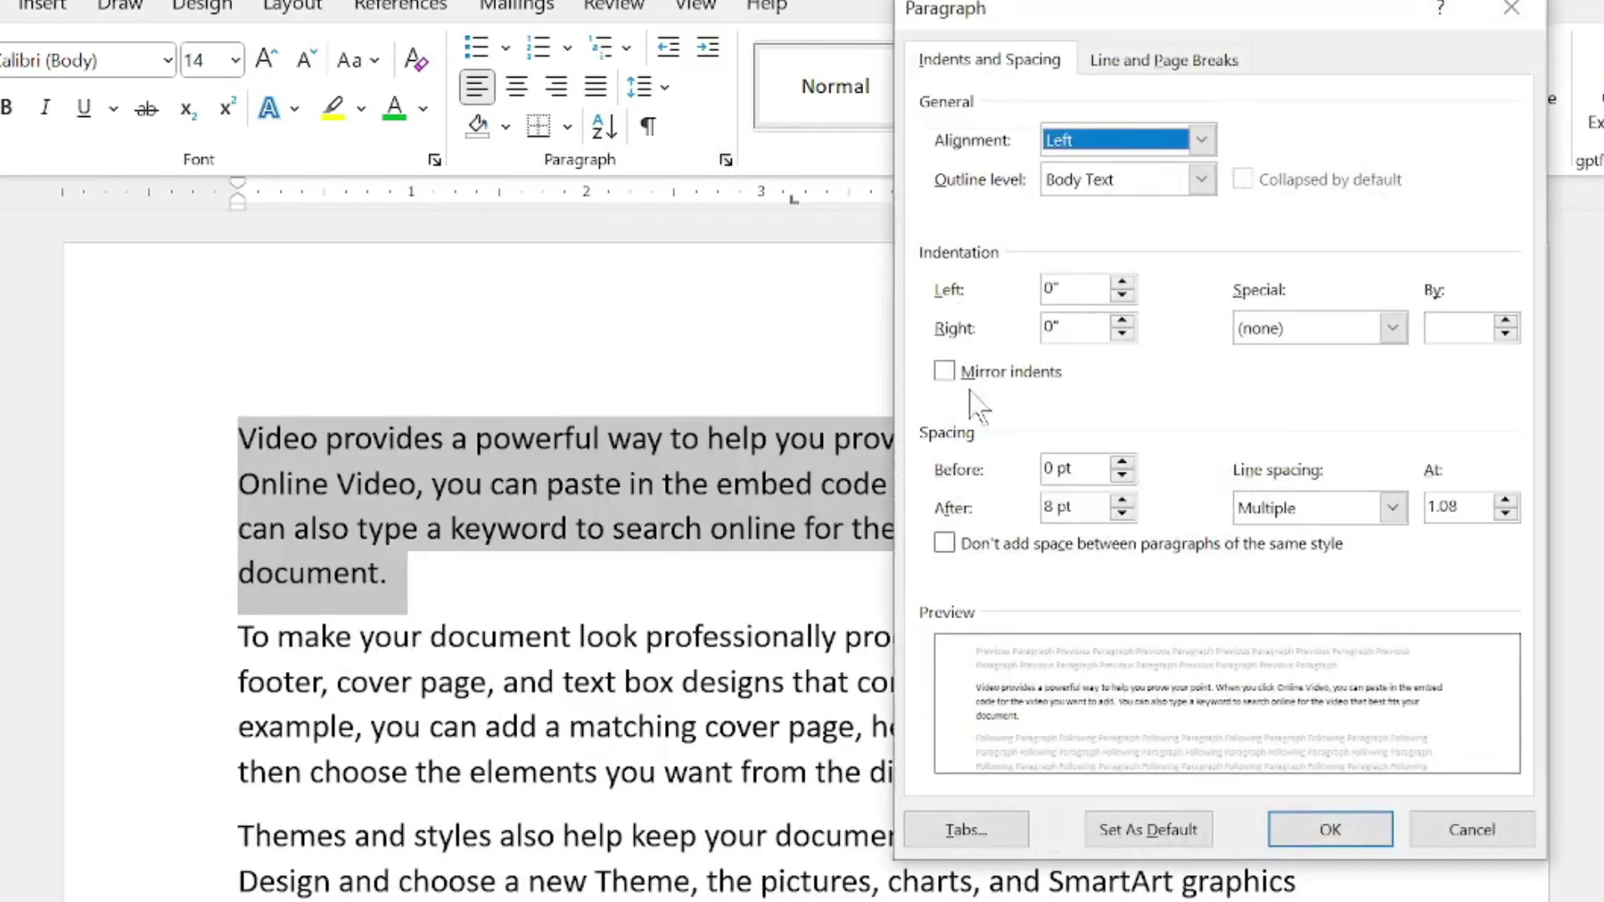
pyautogui.click(1122, 463)
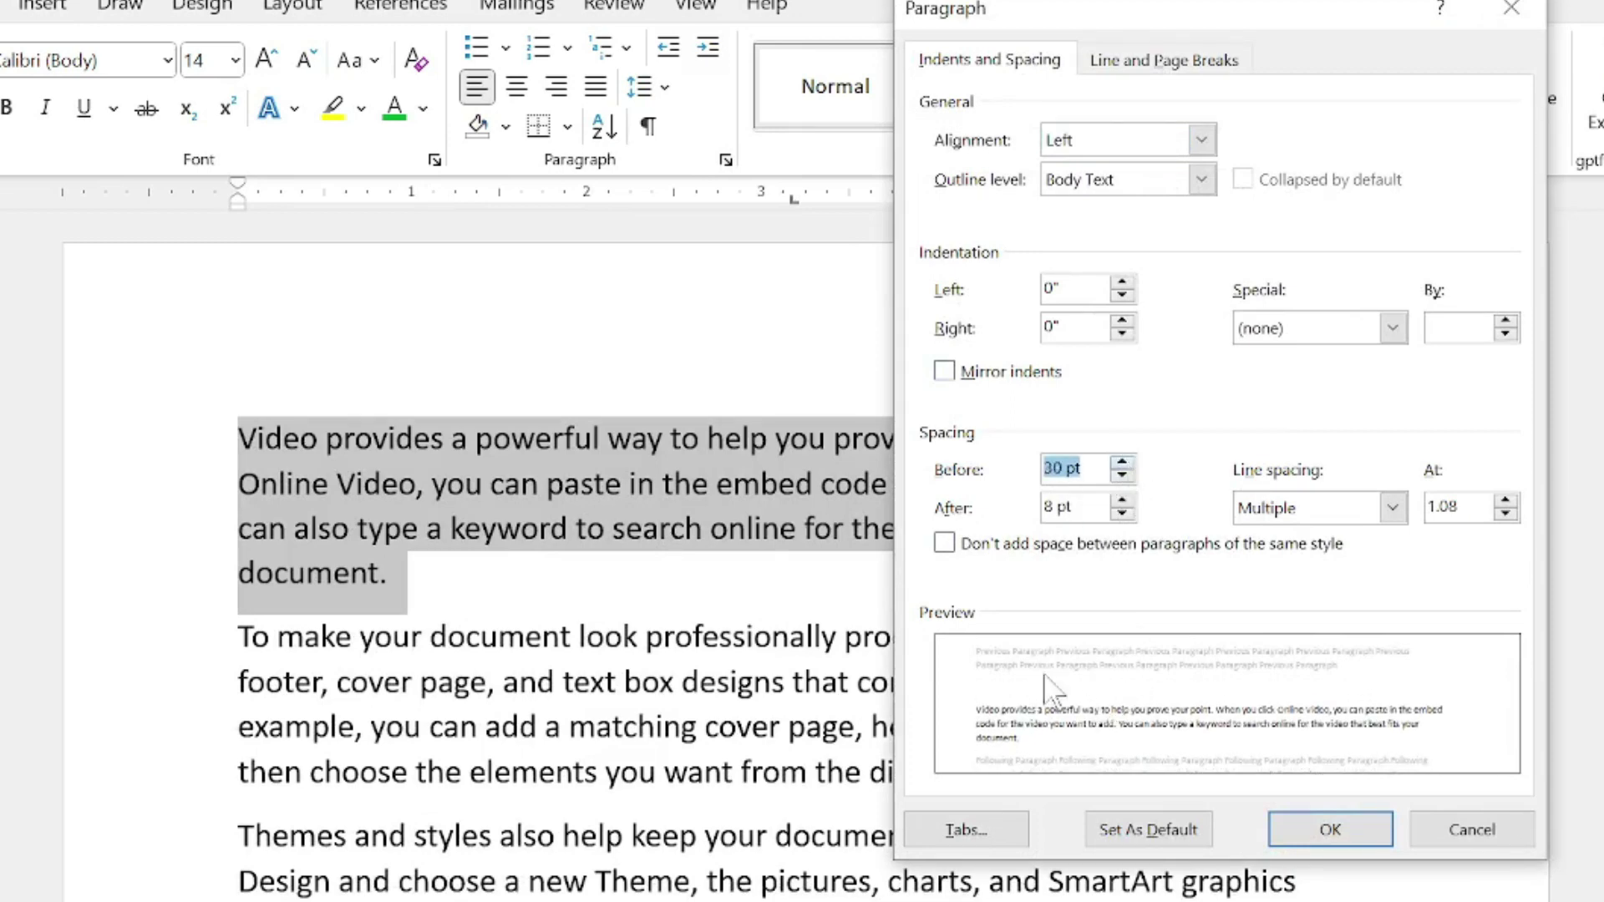
pyautogui.click(1121, 500)
pyautogui.click(1122, 501)
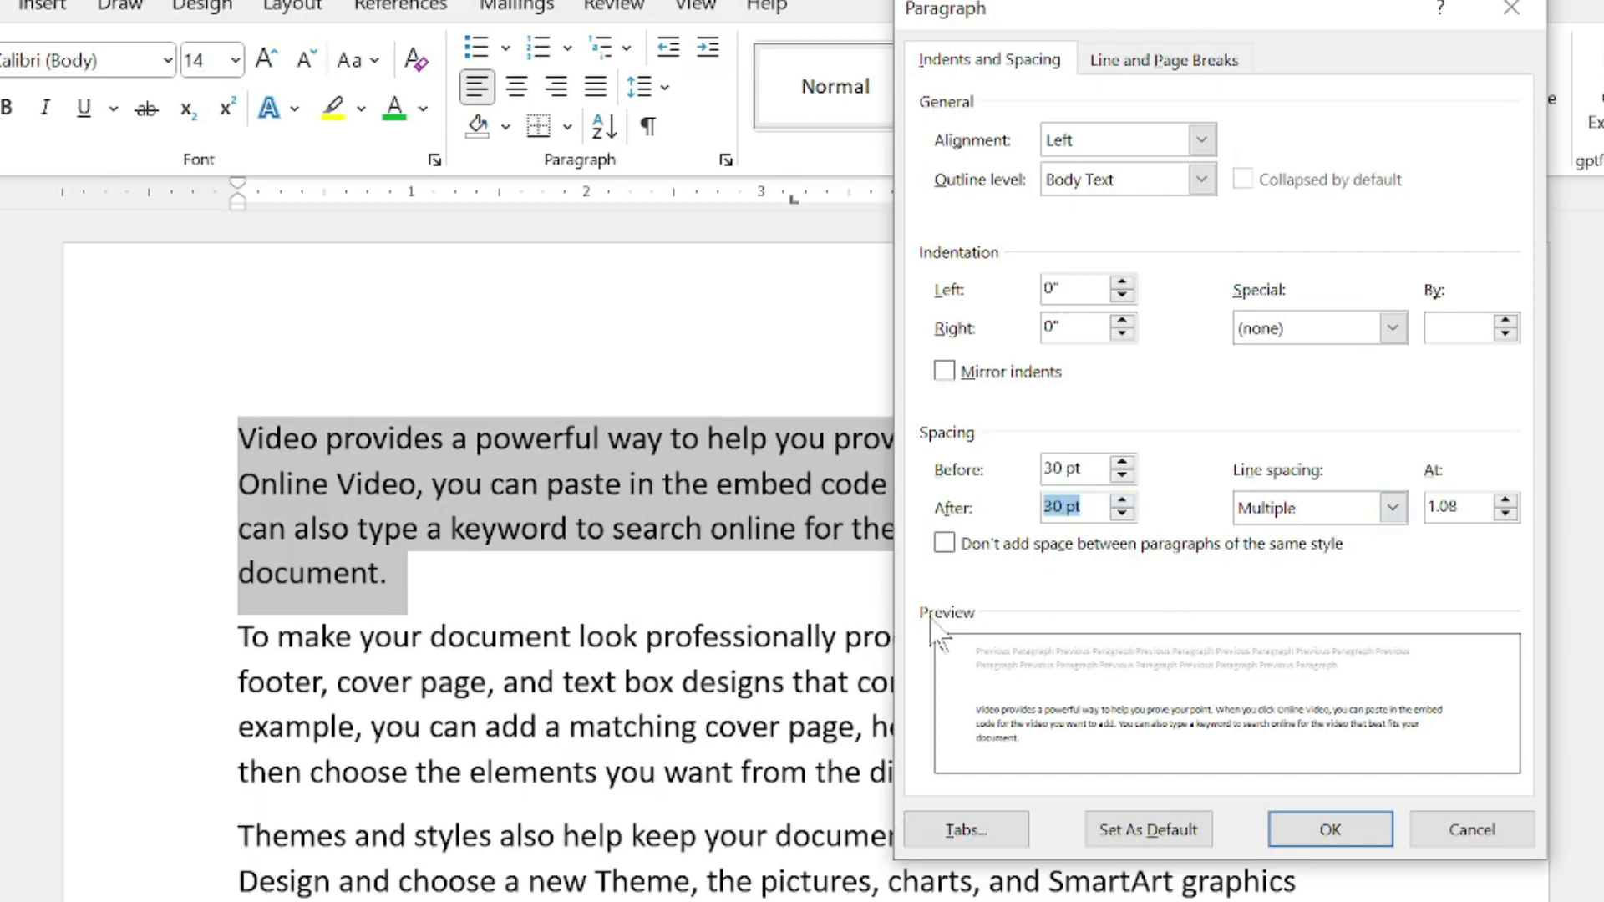
pyautogui.click(945, 545)
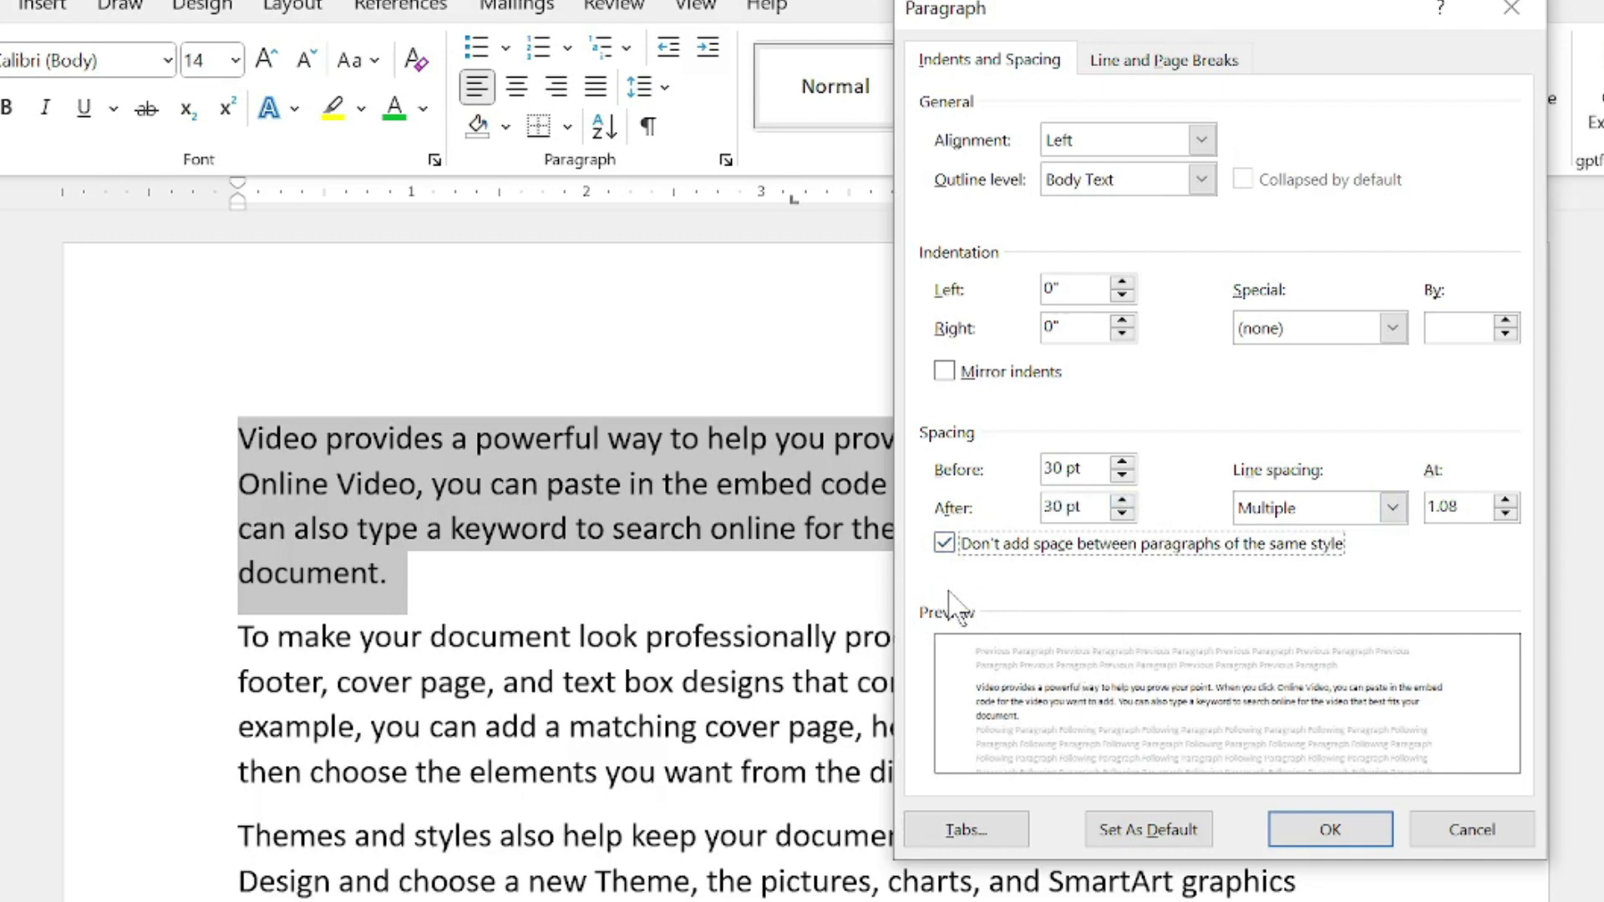
pyautogui.click(1377, 832)
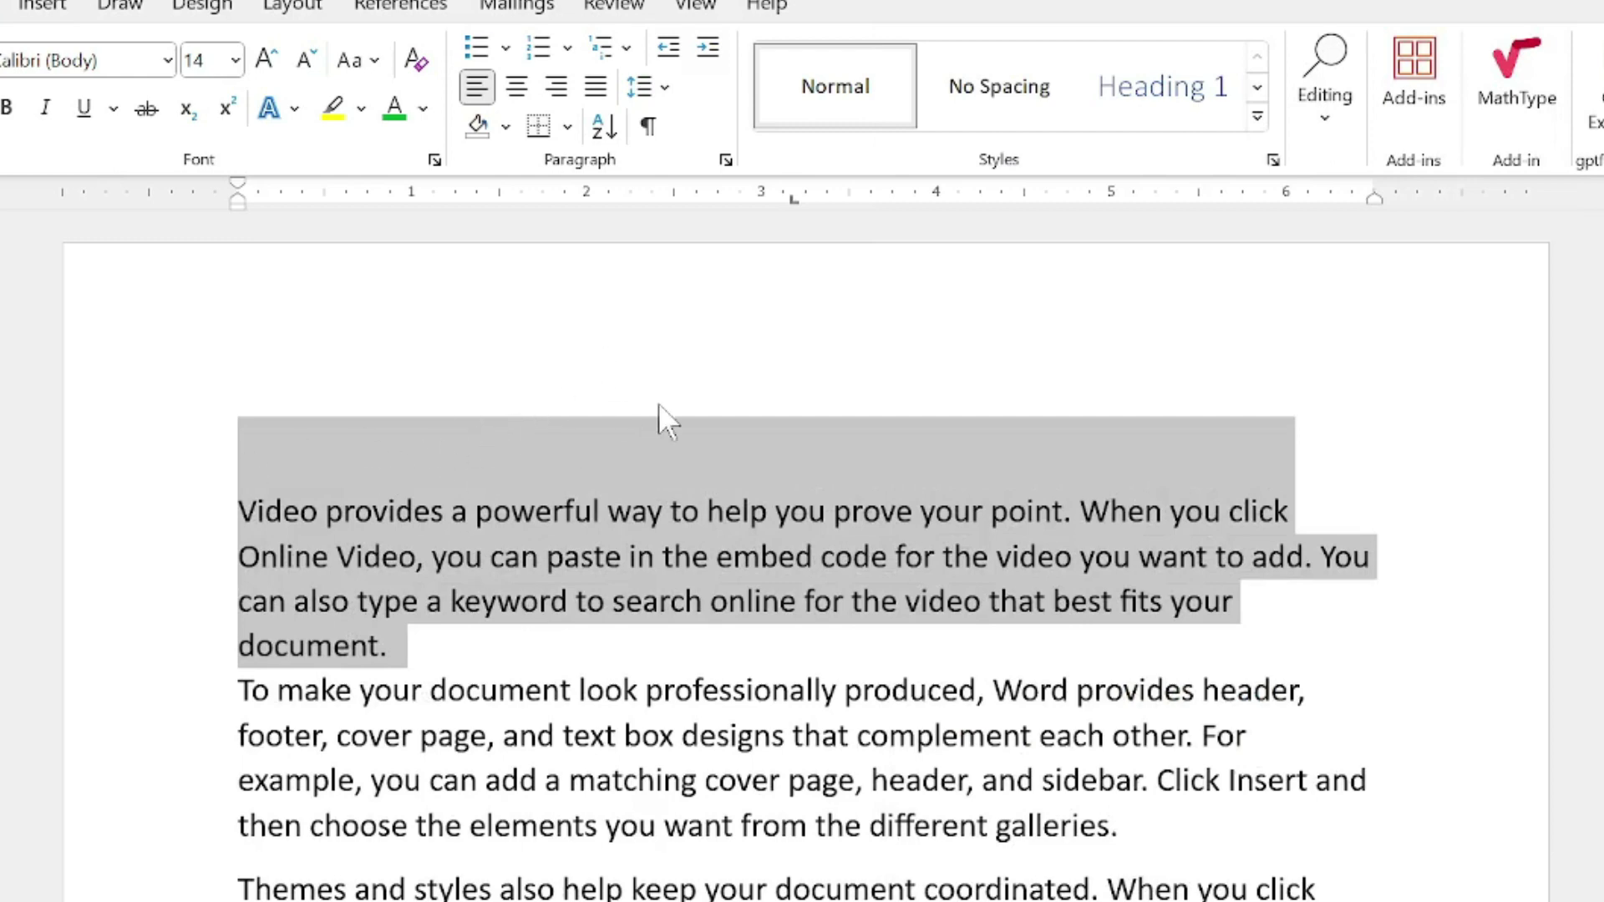
# - Lower the space before to Auto in the Paragraph dialog, then cancel without applying
pyautogui.click(725, 160)
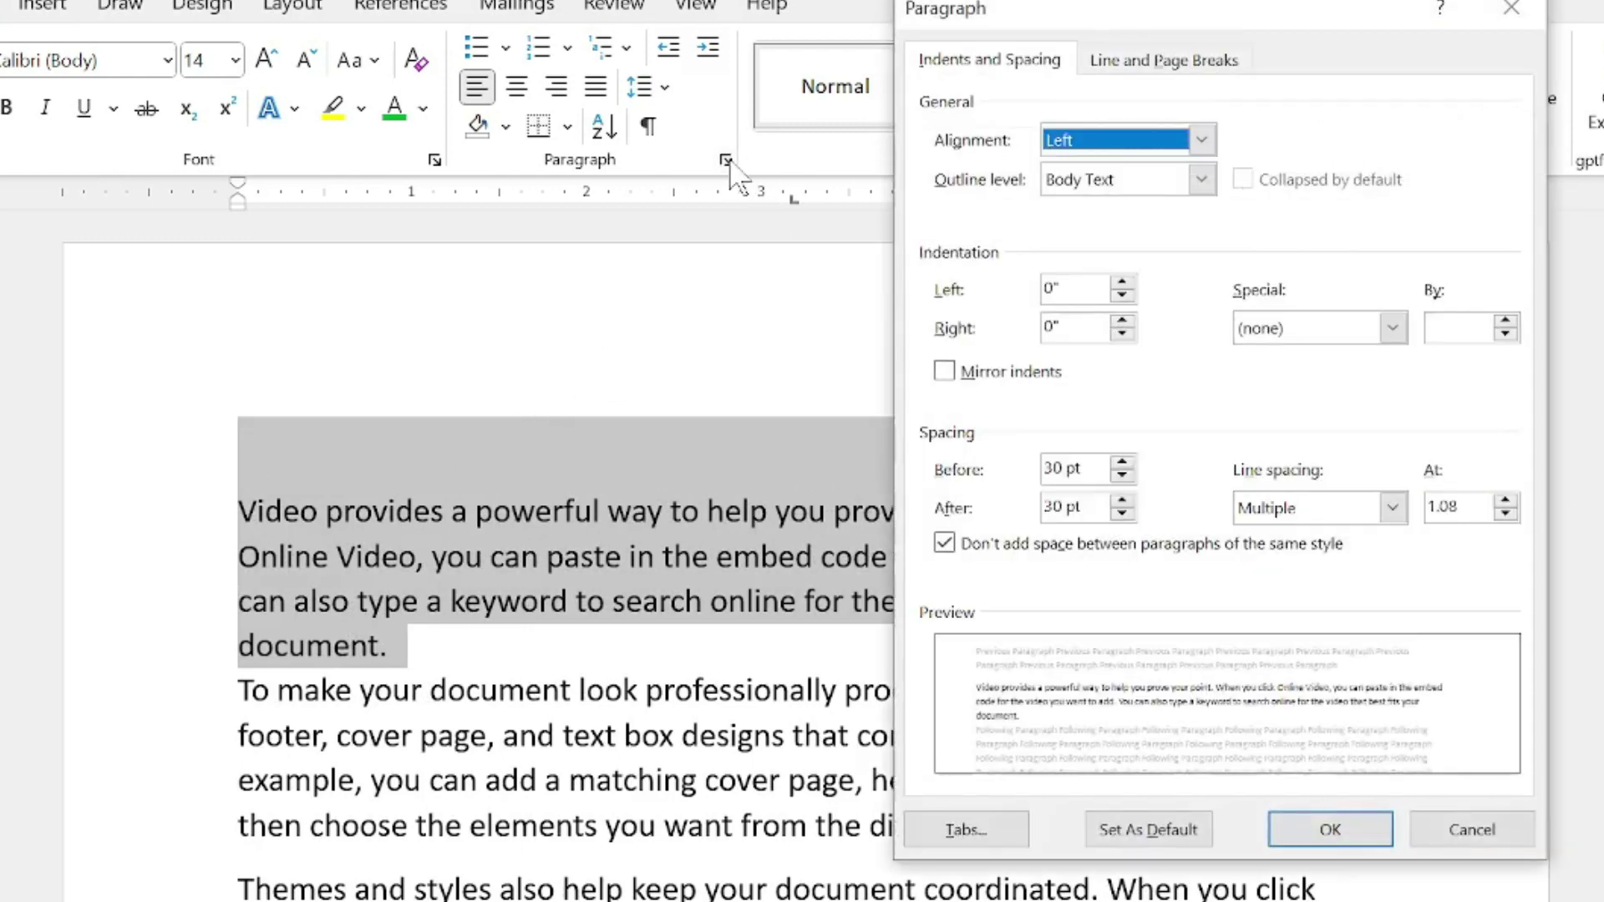
pyautogui.click(1121, 476)
pyautogui.click(1121, 475)
pyautogui.click(1121, 476)
pyautogui.click(1121, 475)
pyautogui.click(1121, 476)
pyautogui.click(1121, 475)
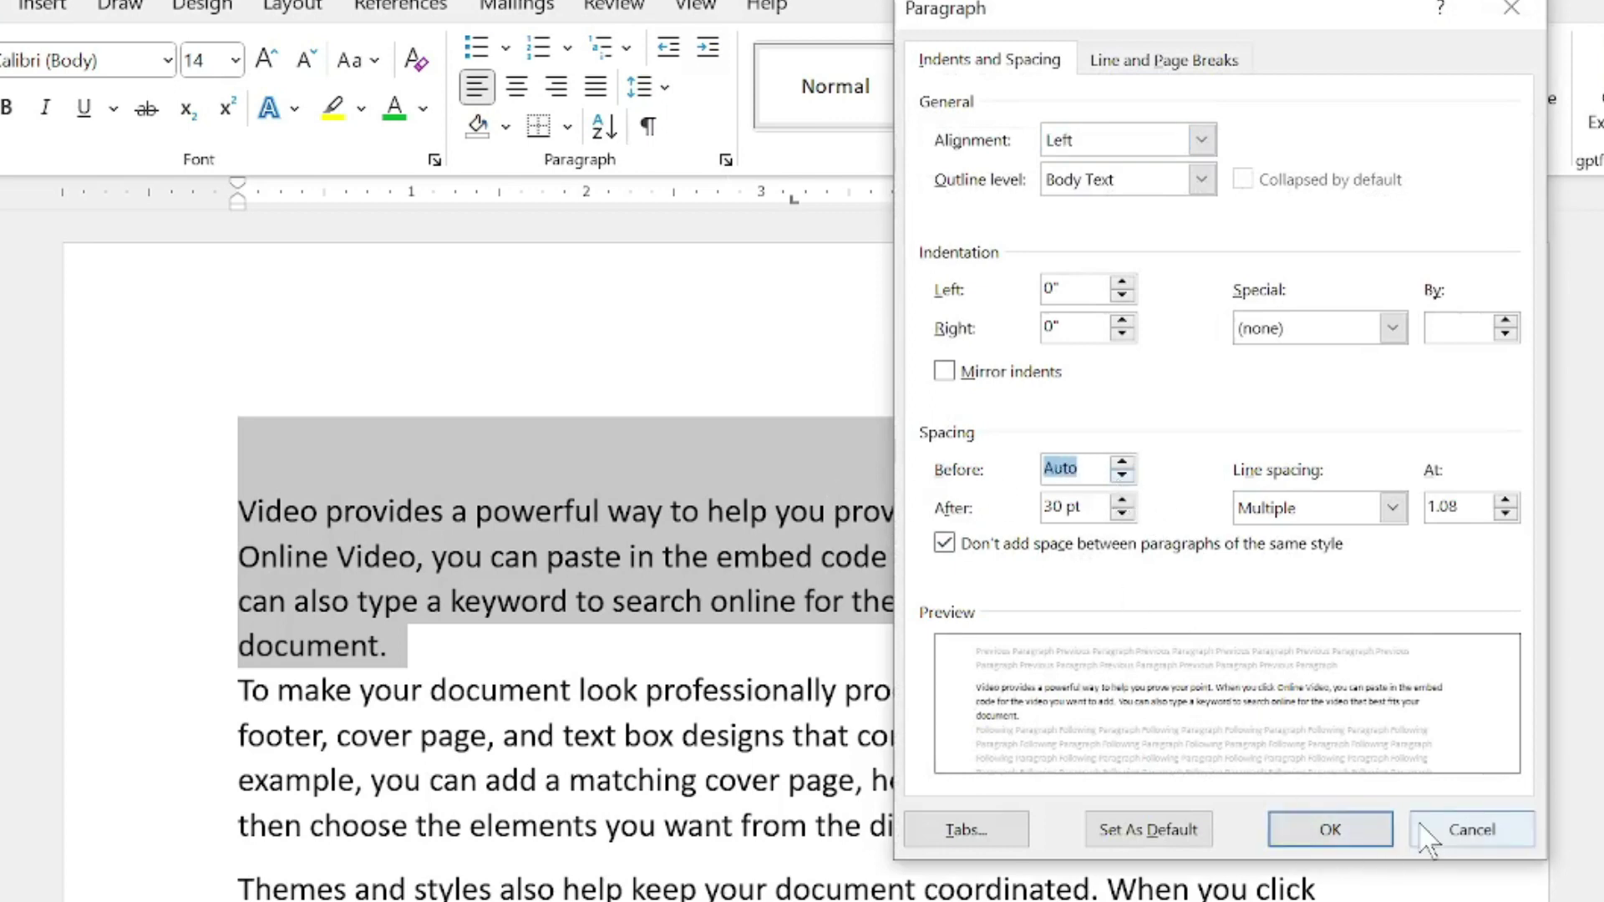
pyautogui.click(1457, 831)
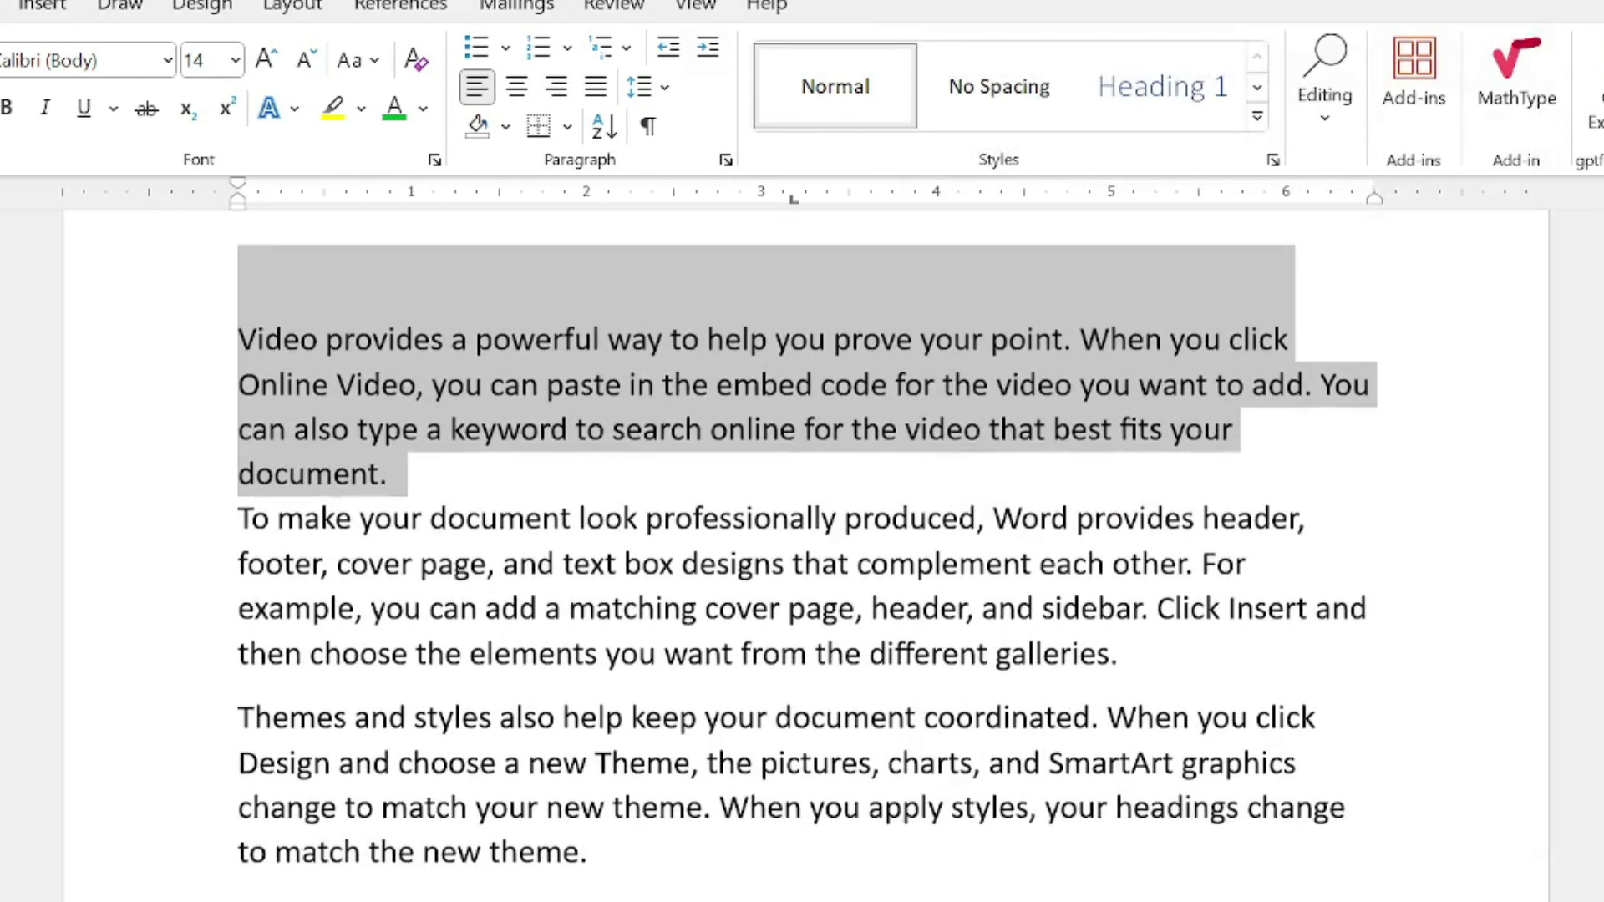
# - Give the "To make your document" paragraph 30 pt of space before
pyautogui.moveTo(1010, 653)
pyautogui.mouseDown()
pyautogui.moveTo(1118, 652)
pyautogui.moveTo(238, 518)
pyautogui.mouseUp()
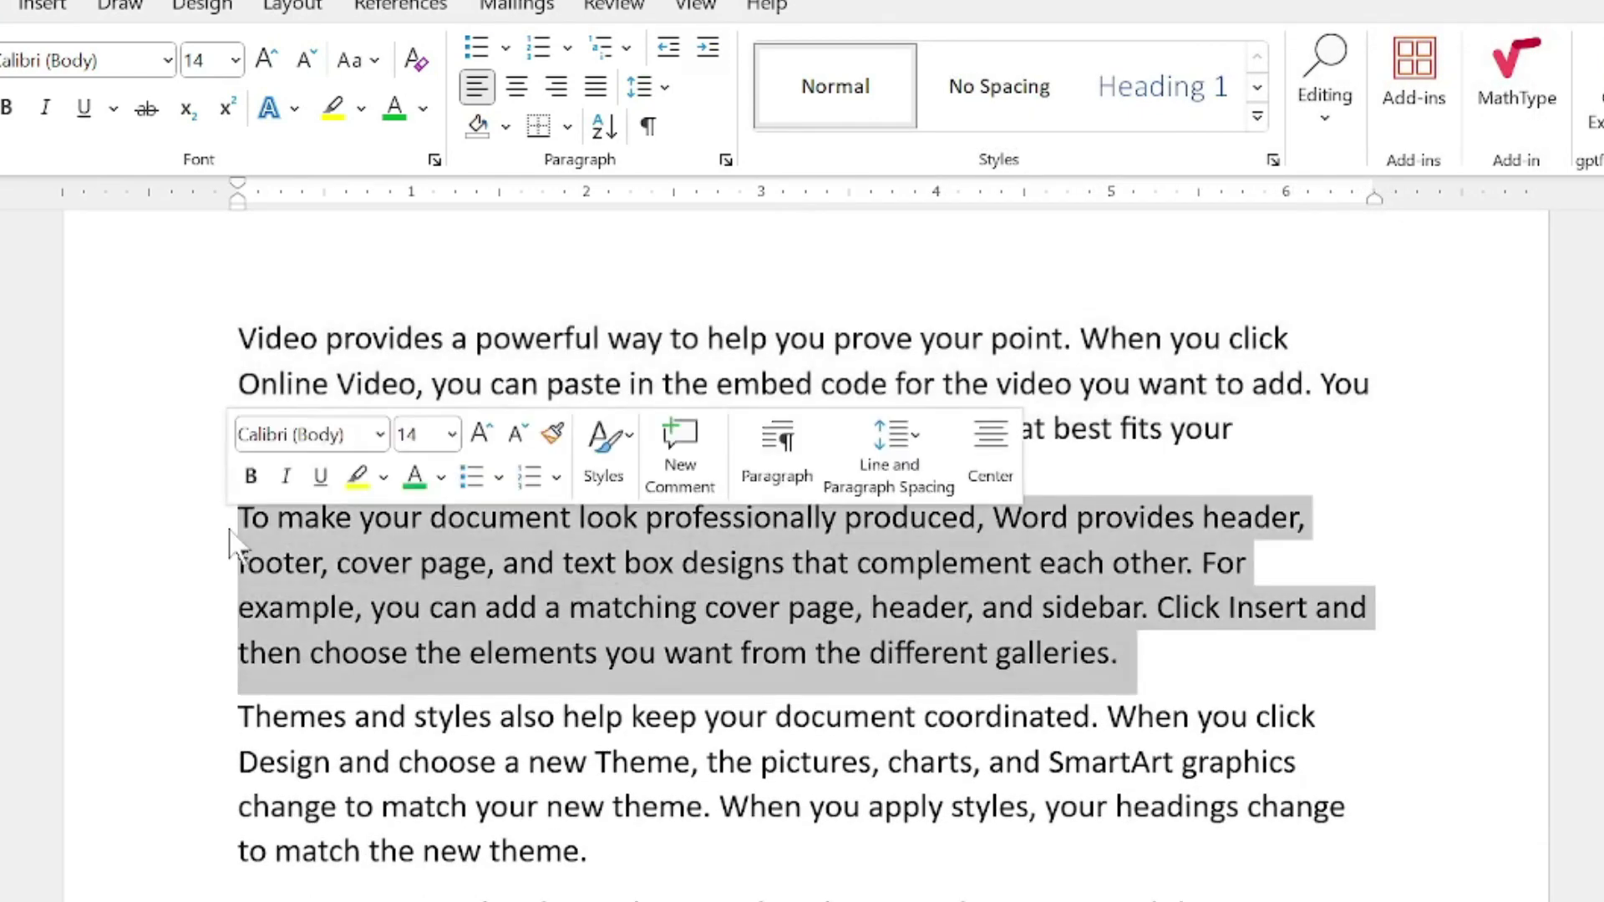
pyautogui.click(726, 160)
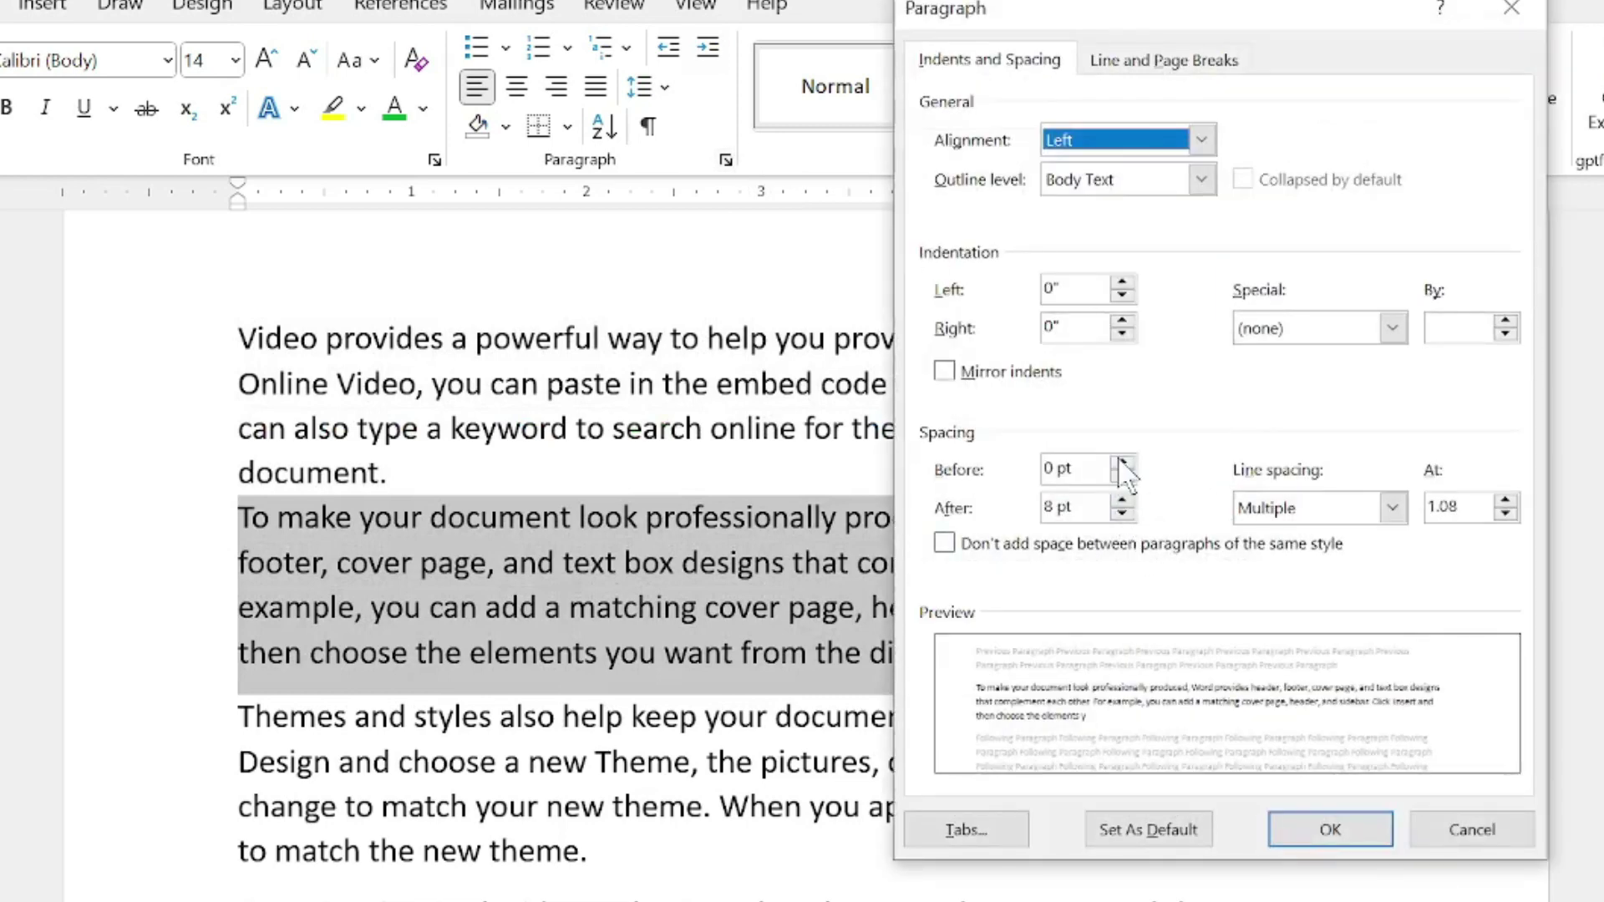
pyautogui.click(1122, 463)
pyautogui.click(1122, 463)
pyautogui.click(1121, 463)
pyautogui.click(1122, 463)
pyautogui.click(1122, 462)
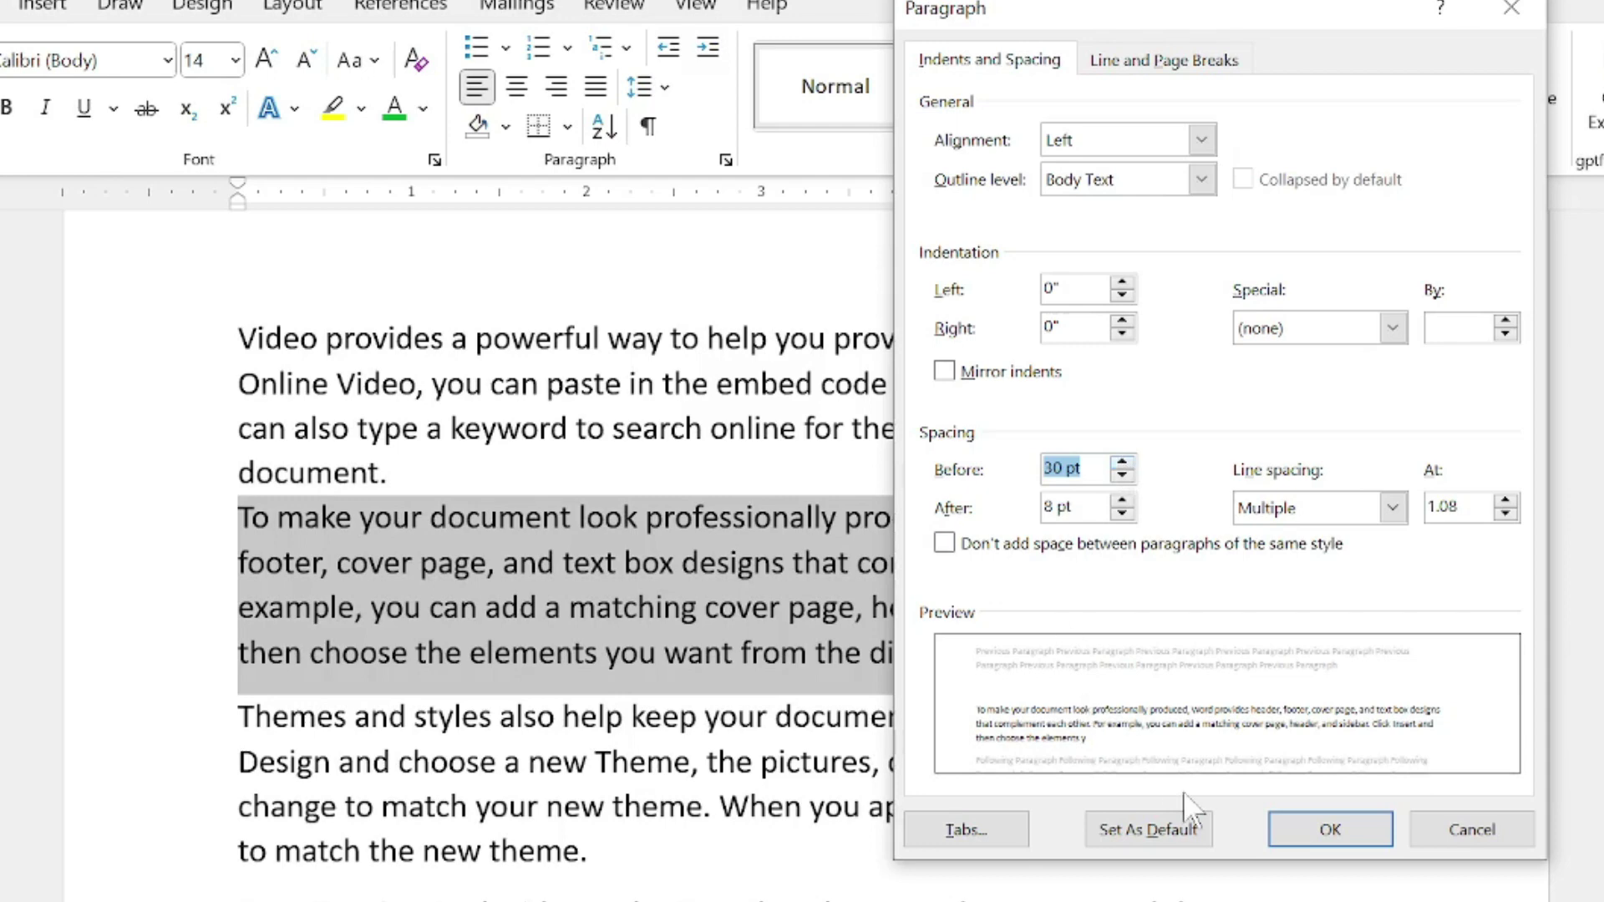
pyautogui.click(1320, 838)
pyautogui.click(1320, 839)
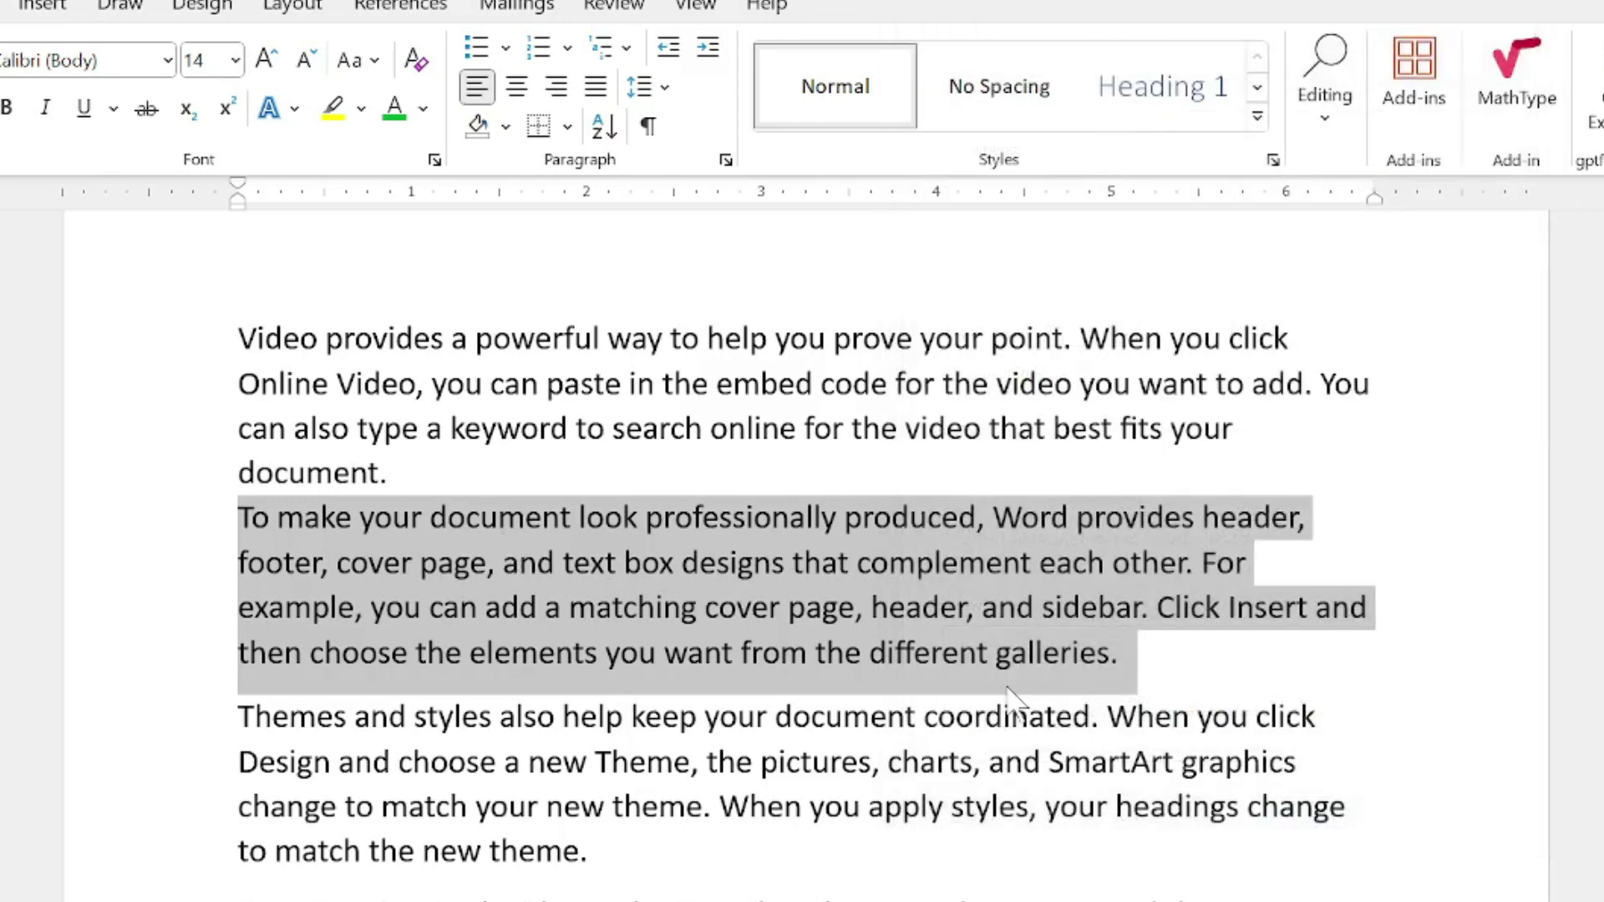
# - Set 36 pt space before on both opening paragraphs
pyautogui.click(1118, 653)
pyautogui.moveTo(1118, 653)
pyautogui.mouseDown()
pyautogui.moveTo(357, 429)
pyautogui.moveTo(242, 250)
pyautogui.mouseUp()
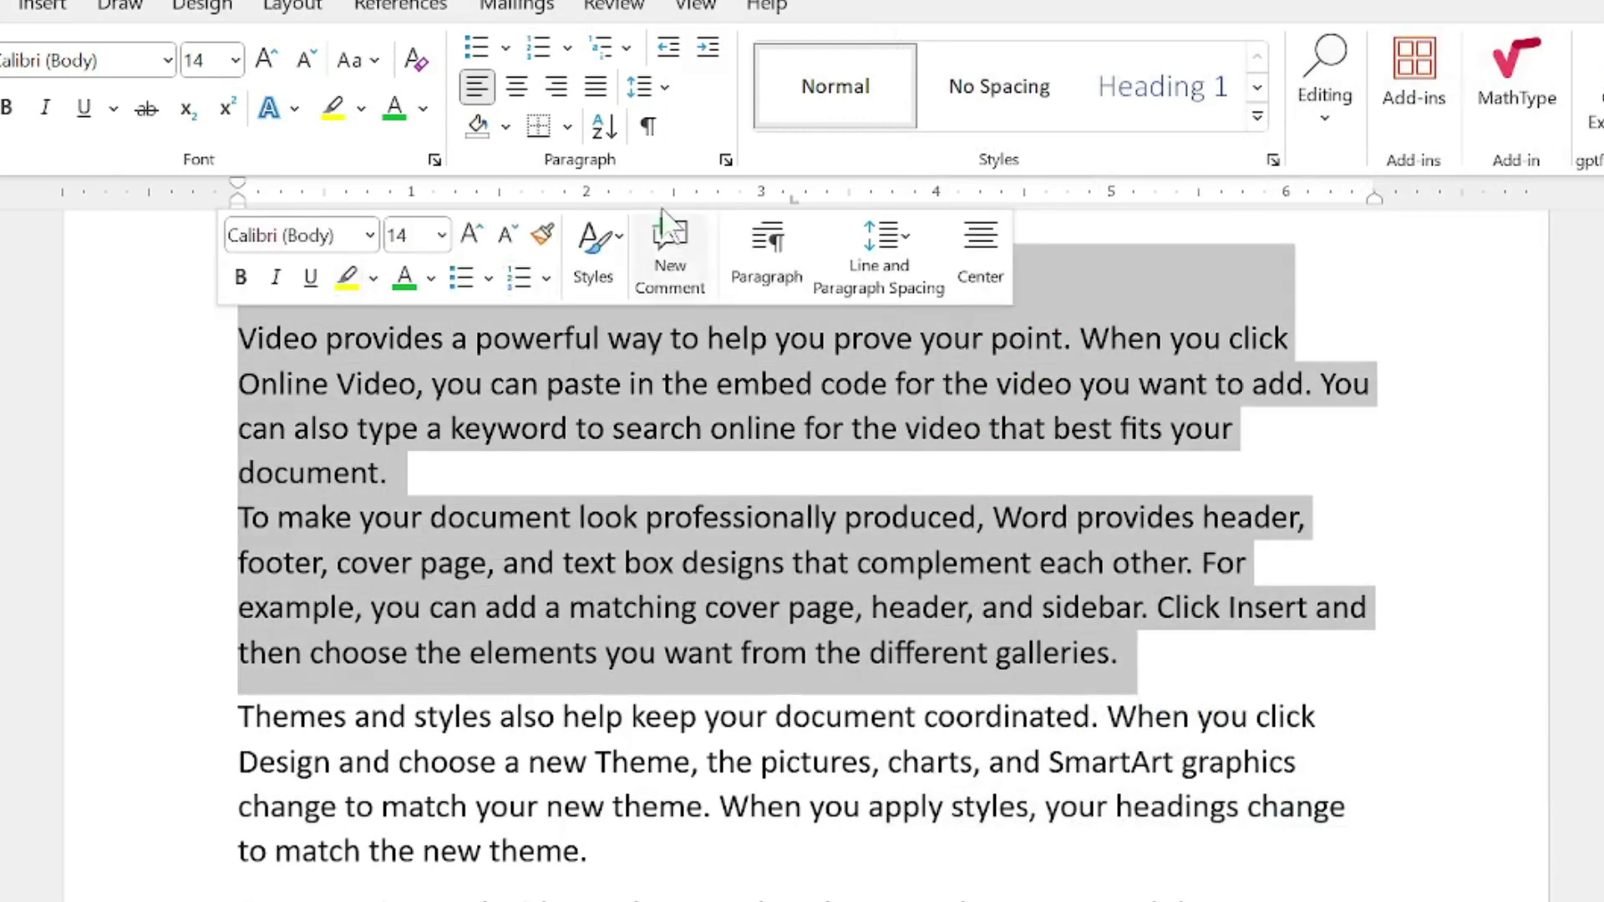
pyautogui.click(726, 160)
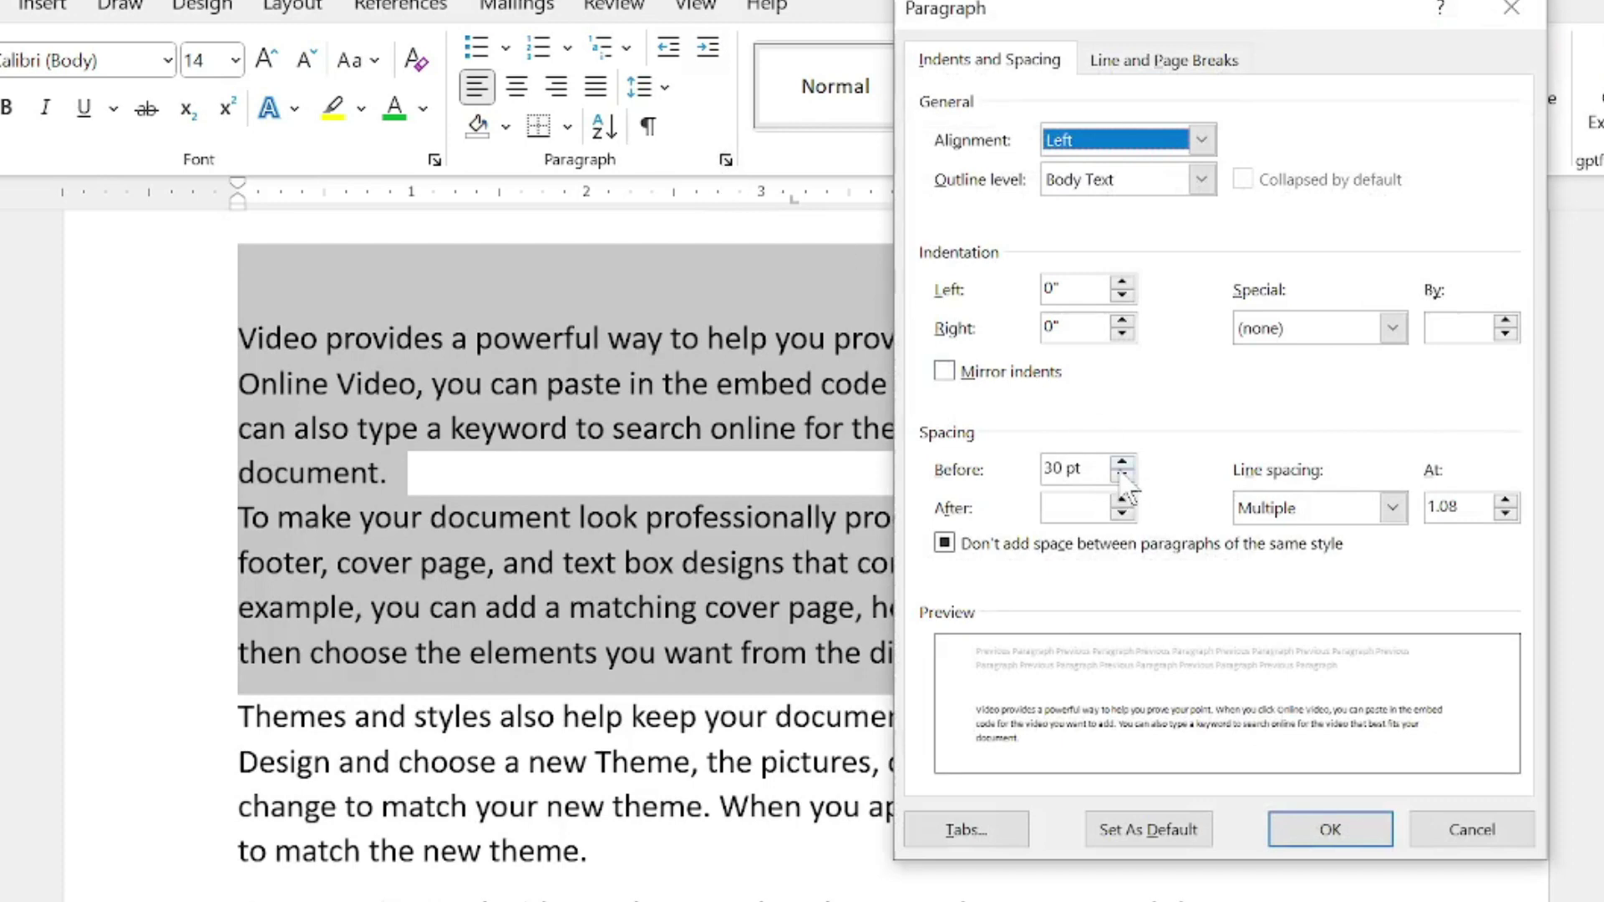
pyautogui.click(1122, 464)
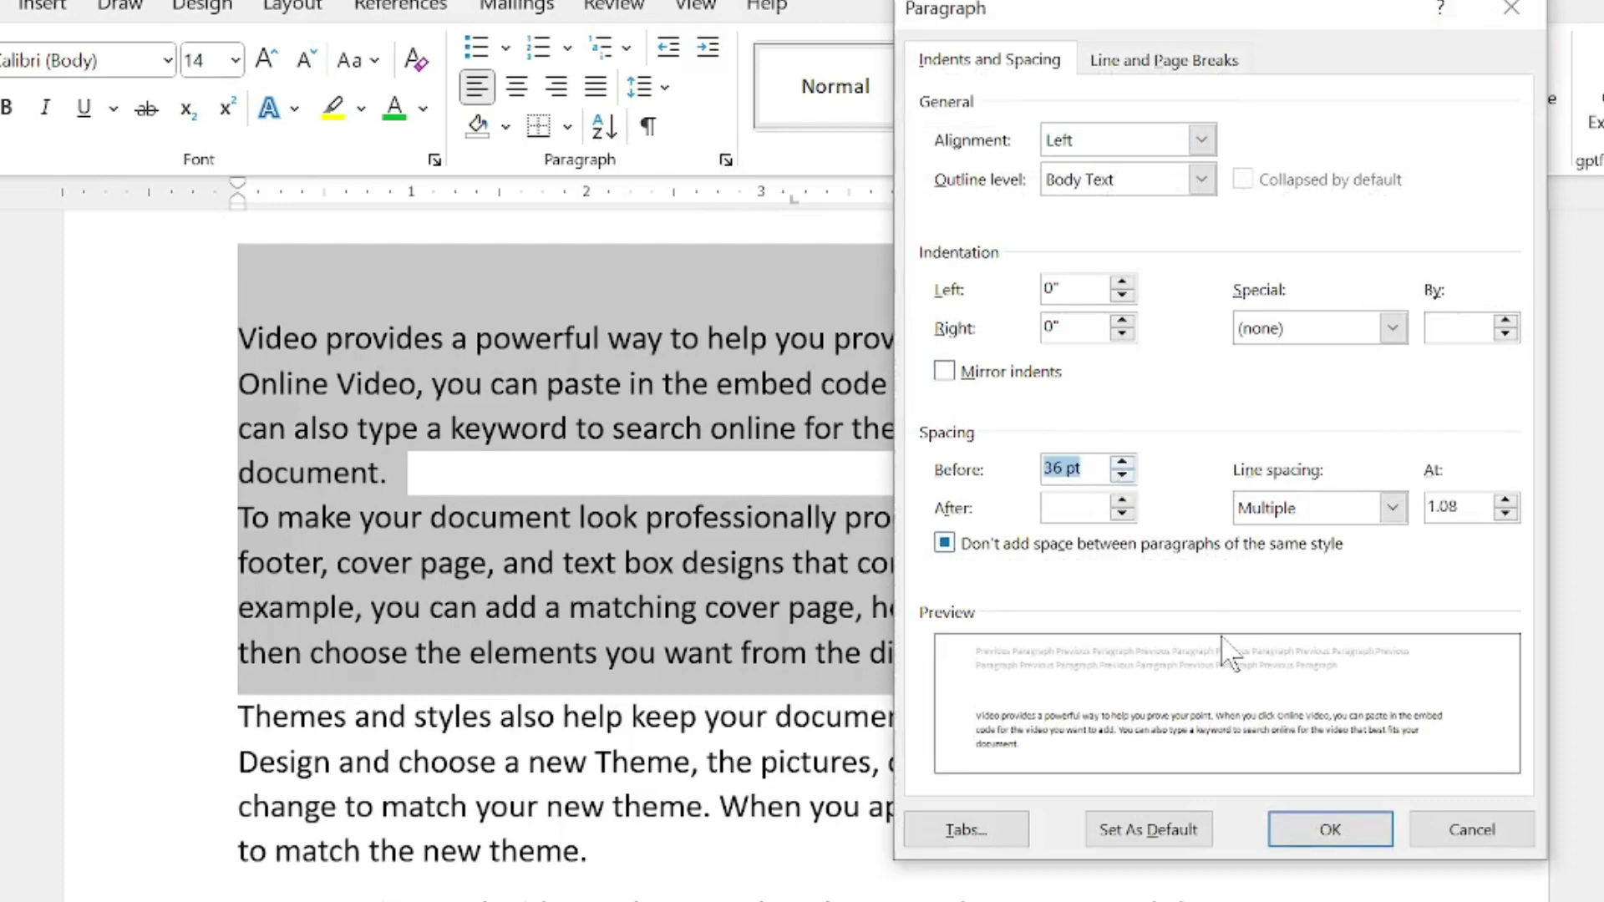
pyautogui.click(1332, 832)
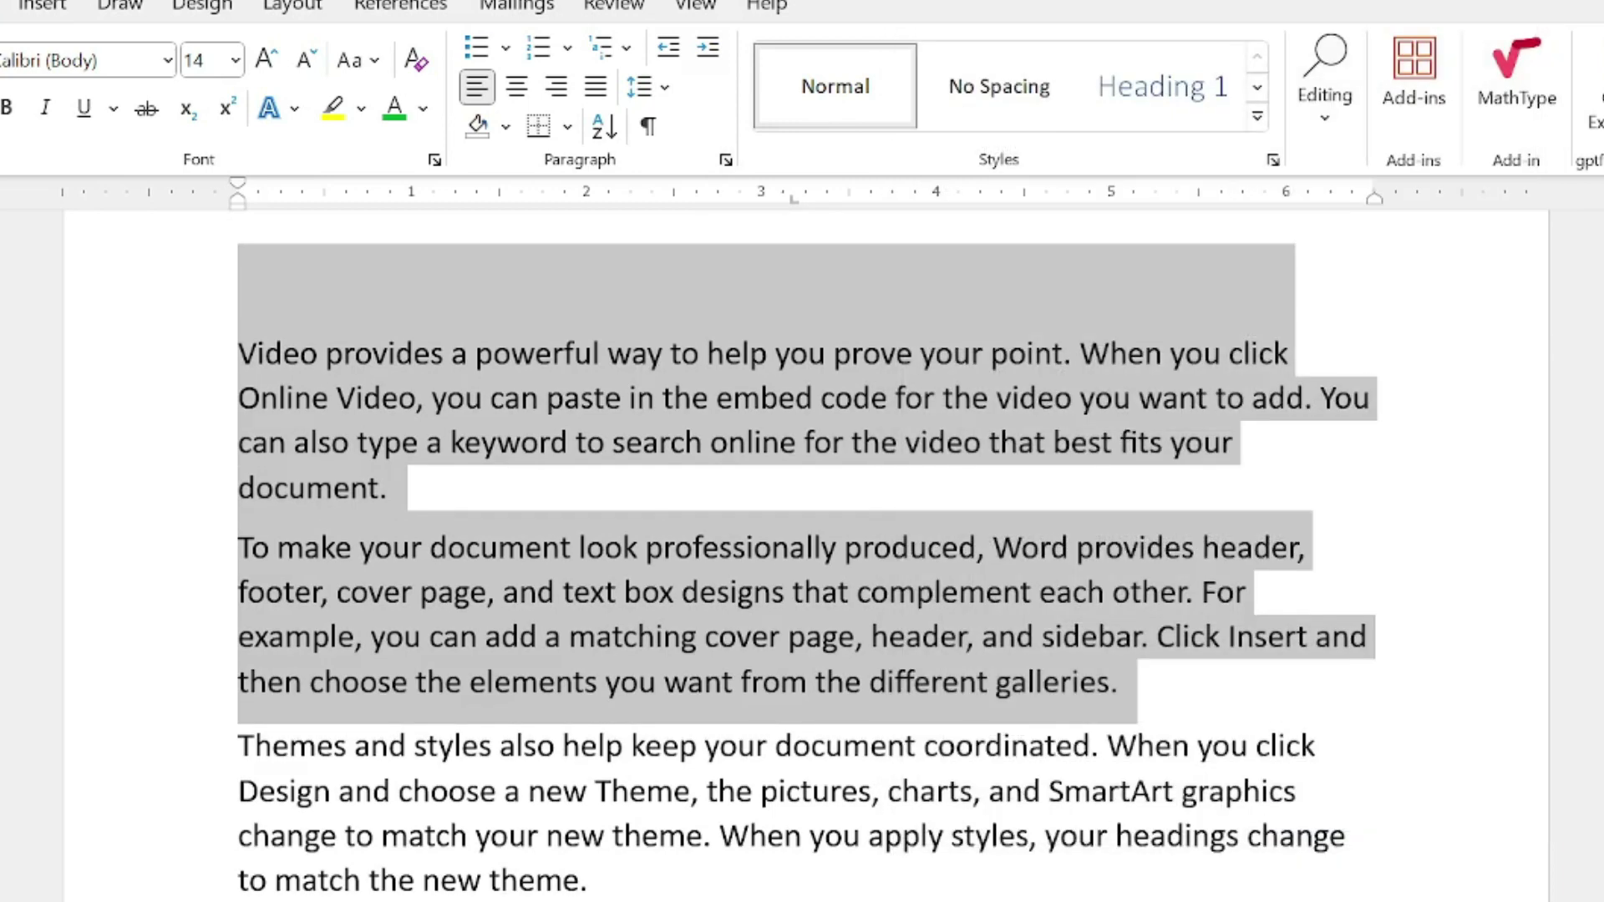
pyautogui.click(505, 494)
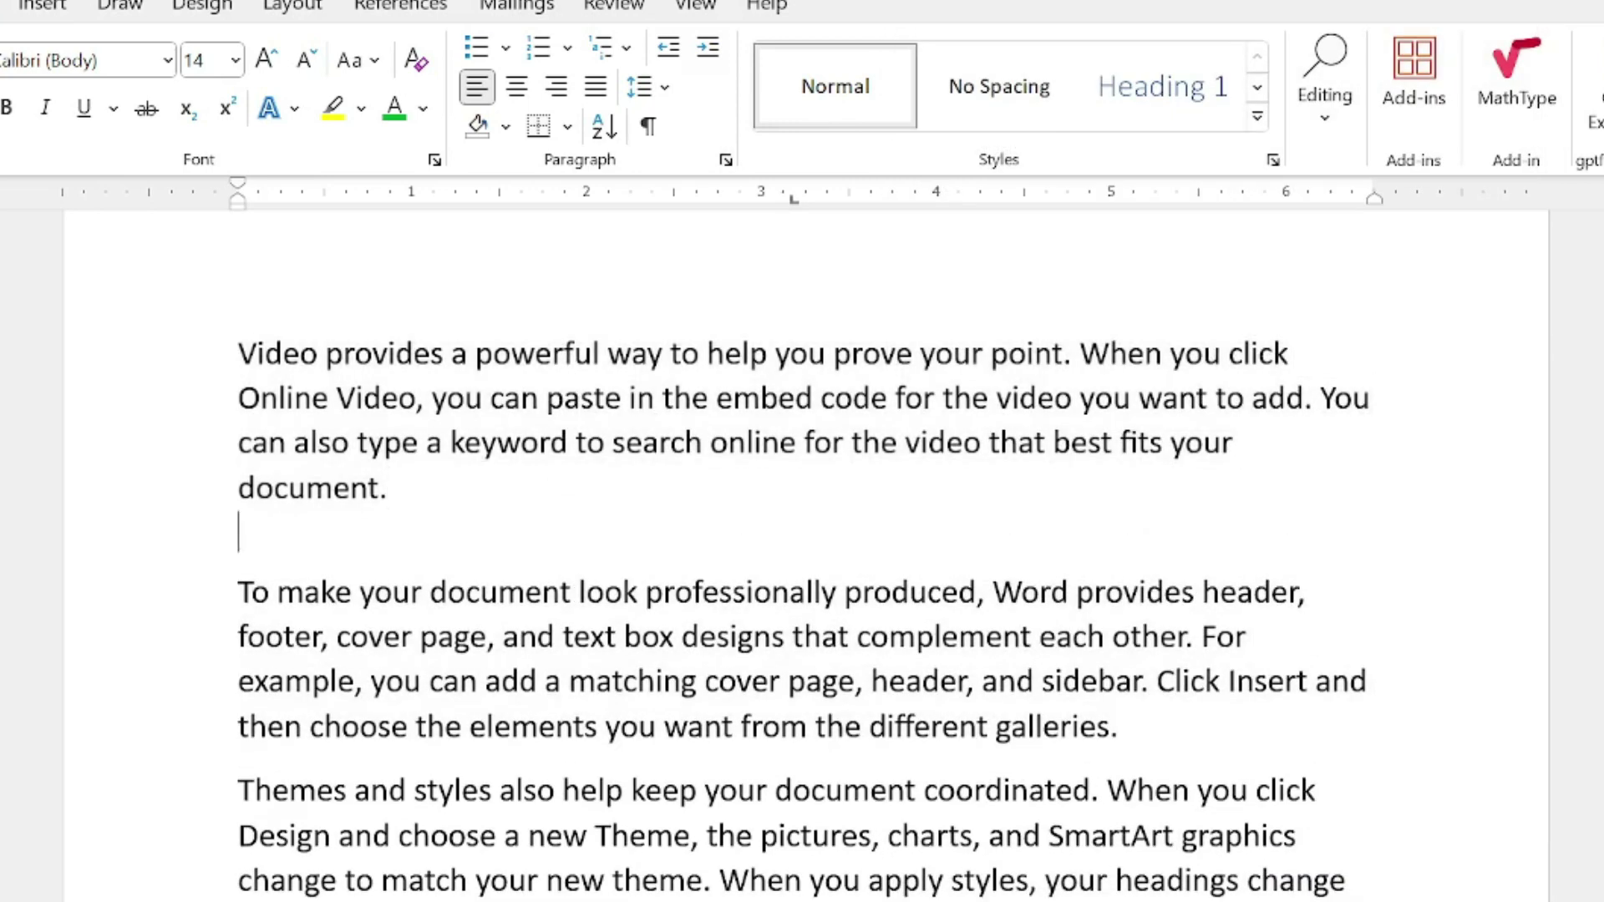
# - Delete the empty line after the first paragraph; give the second 12 pt before, 30 pt after
pyautogui.press('BackSpace')
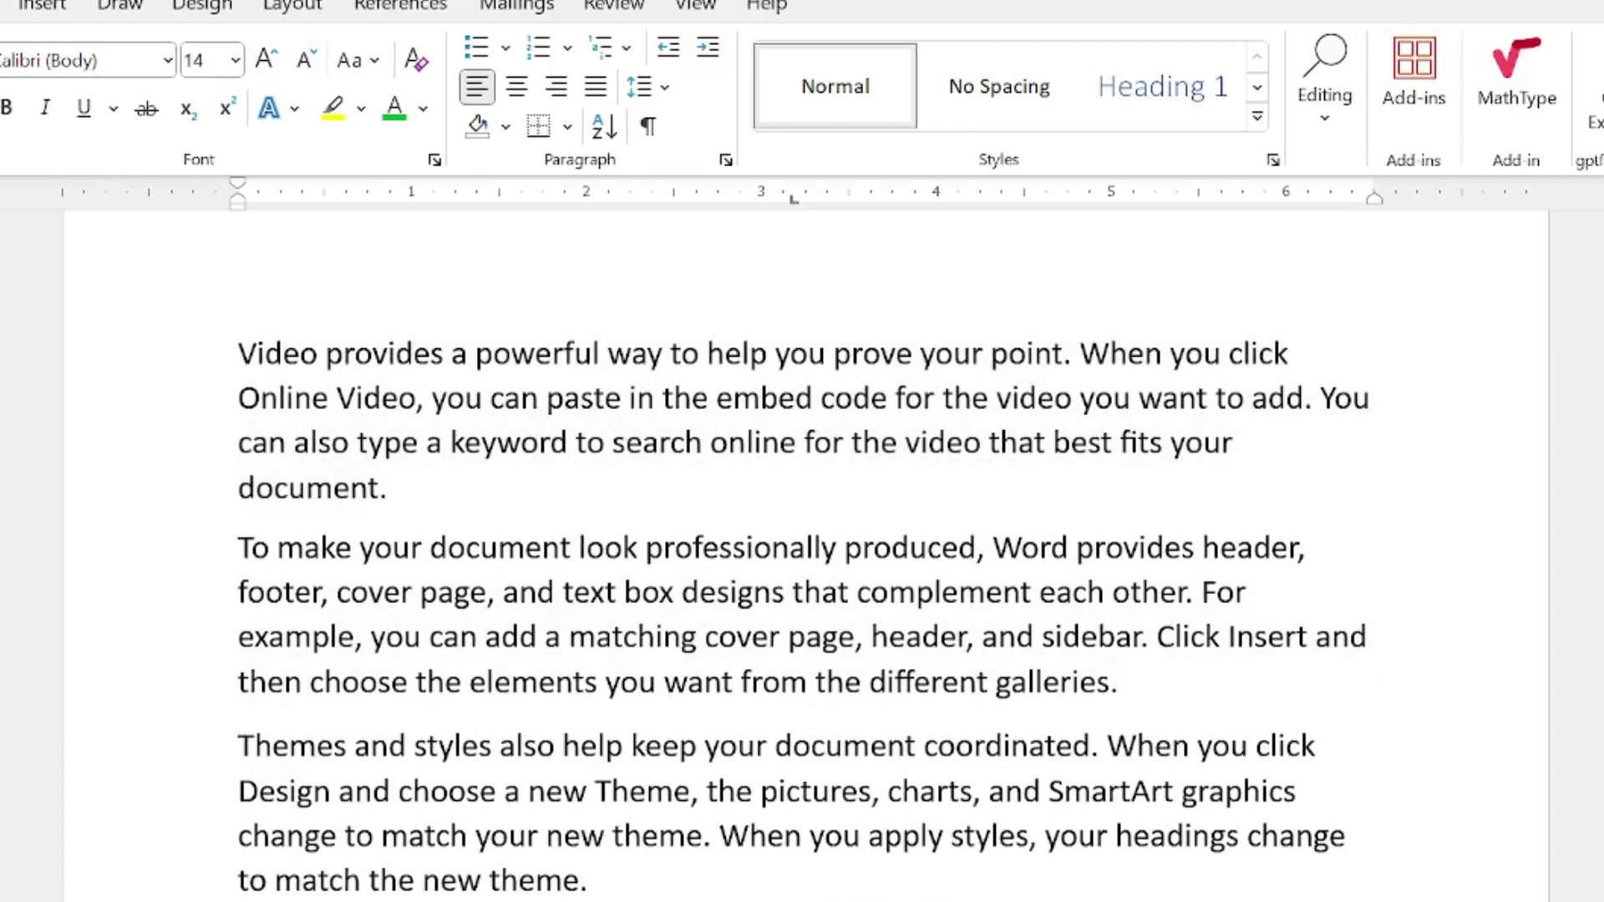
pyautogui.moveTo(1123, 683); pyautogui.dragTo(236, 553)
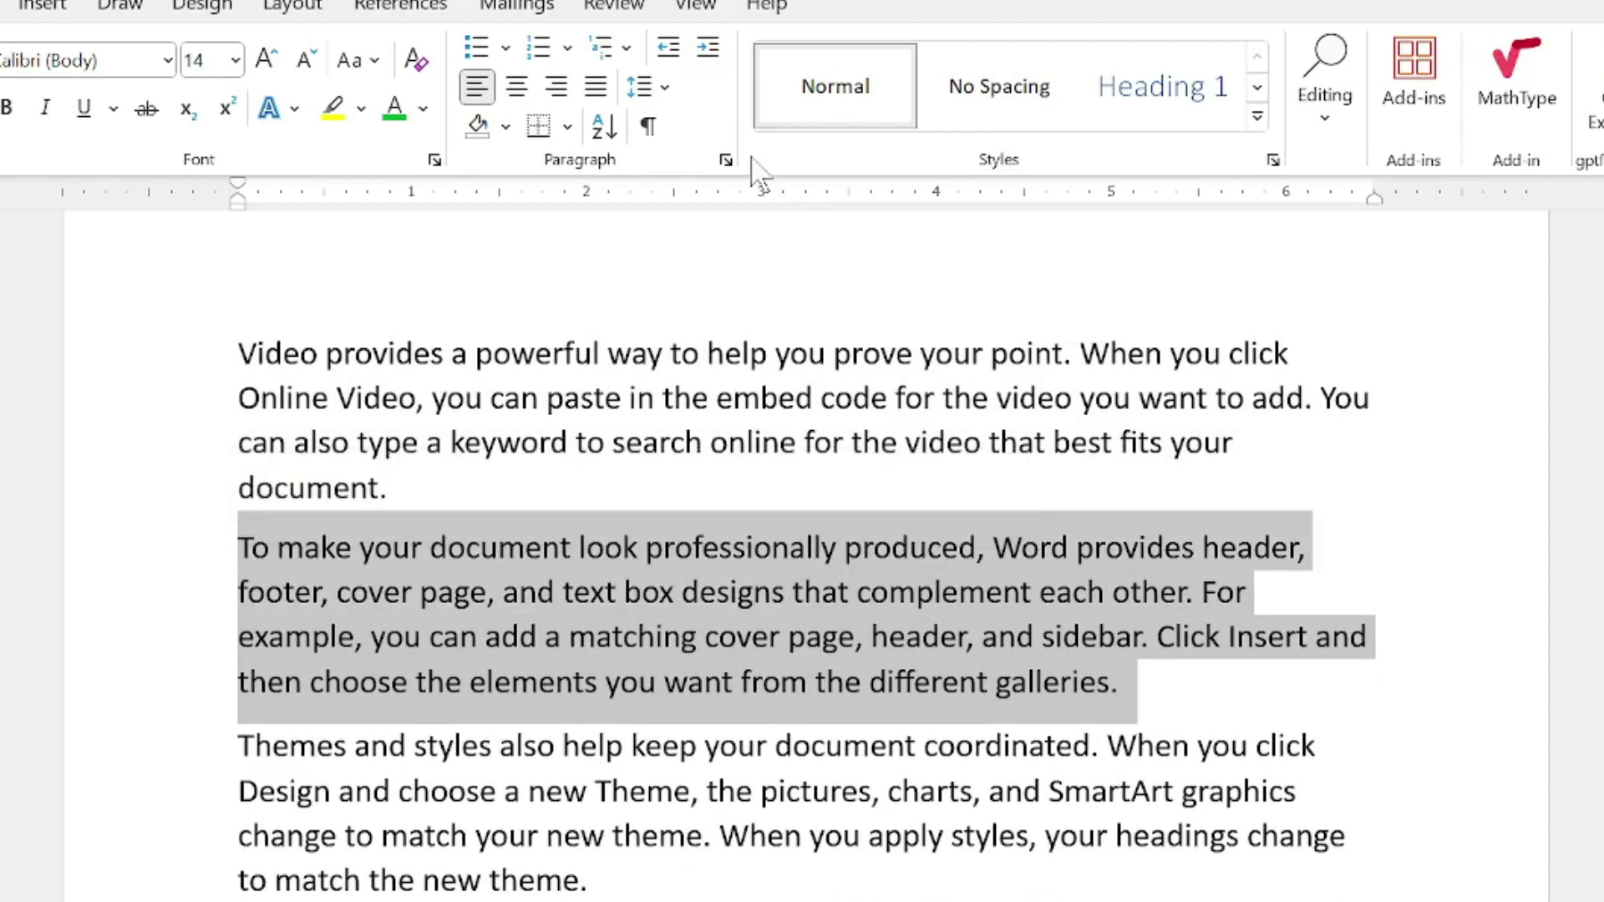
pyautogui.click(726, 160)
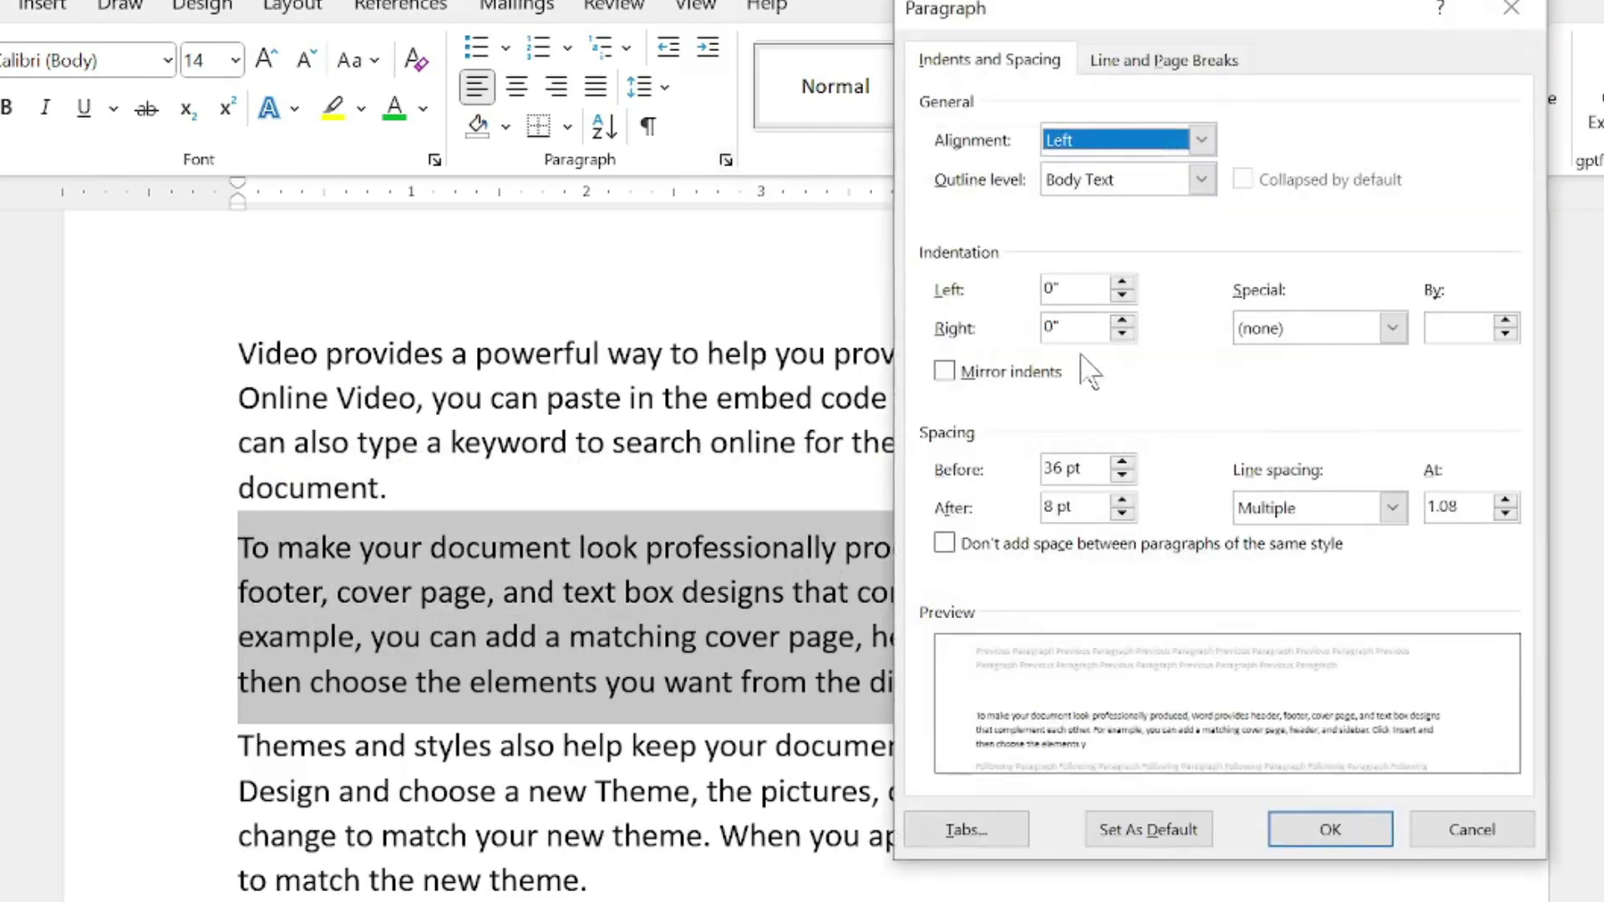
pyautogui.click(1122, 475)
pyautogui.click(1122, 474)
pyautogui.click(1122, 474)
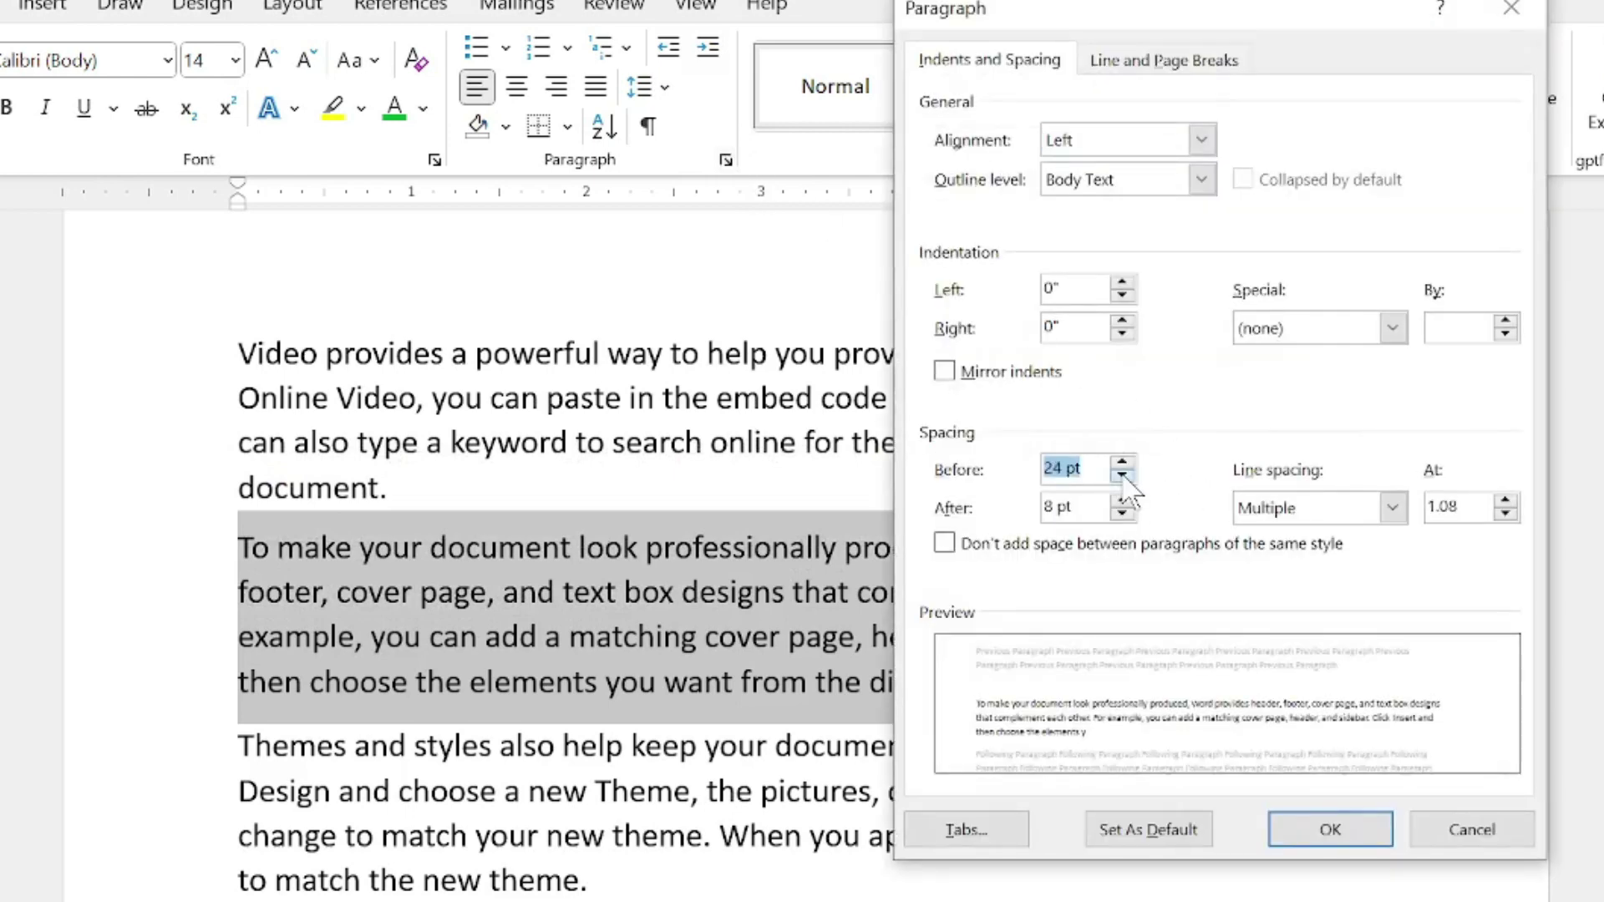
pyautogui.click(1122, 475)
pyautogui.click(1122, 501)
pyautogui.click(1122, 502)
pyautogui.click(1122, 501)
pyautogui.click(1121, 501)
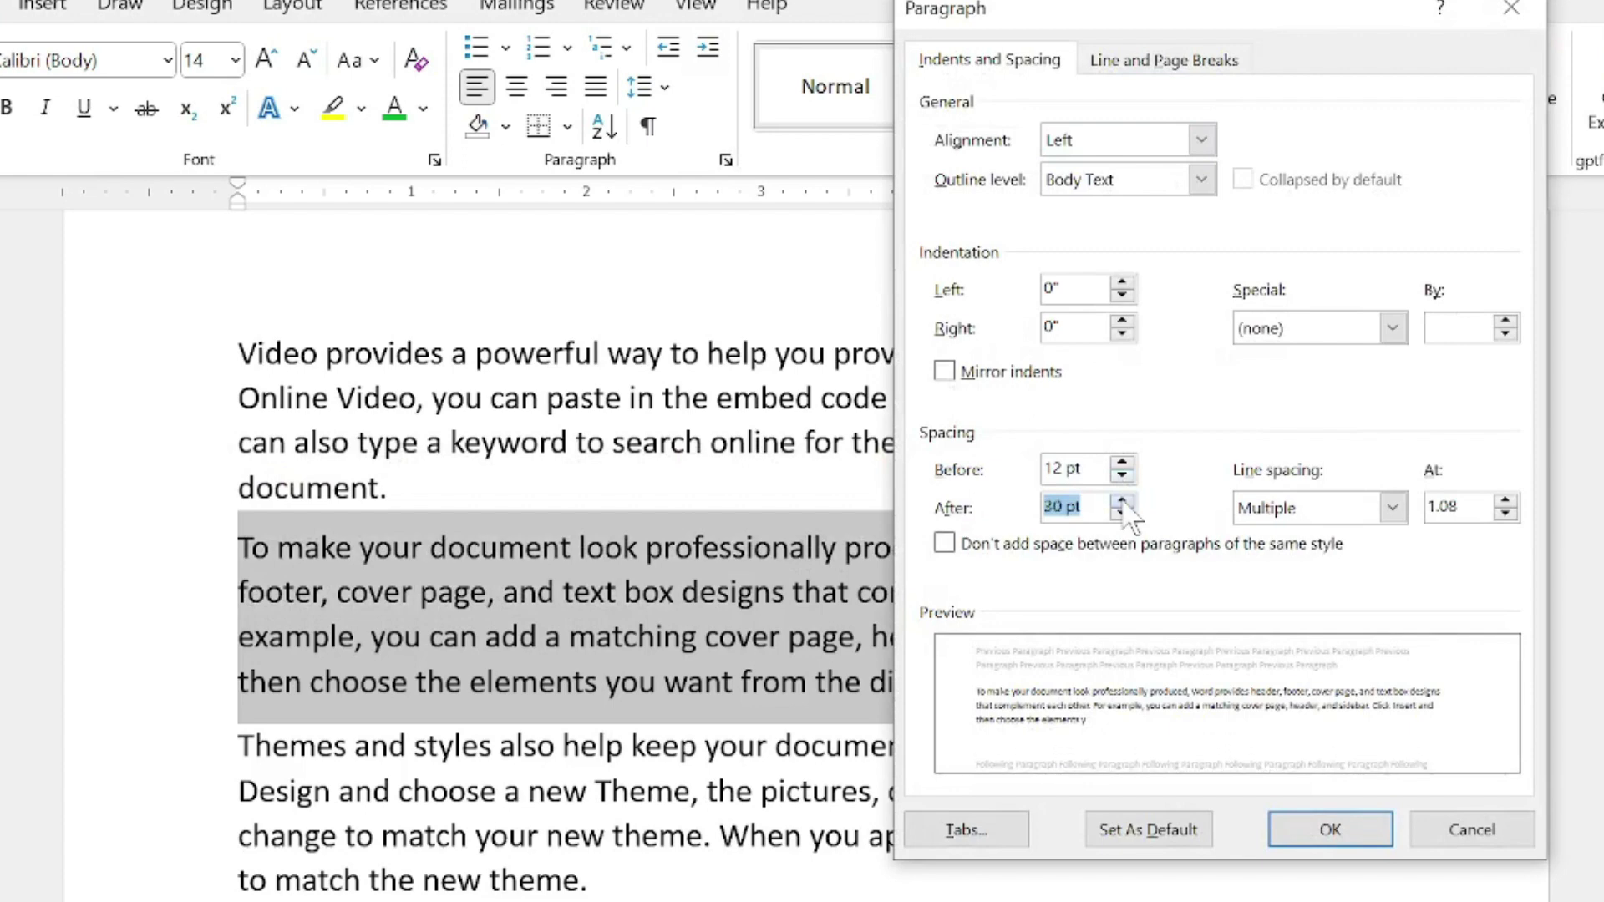
pyautogui.click(1301, 838)
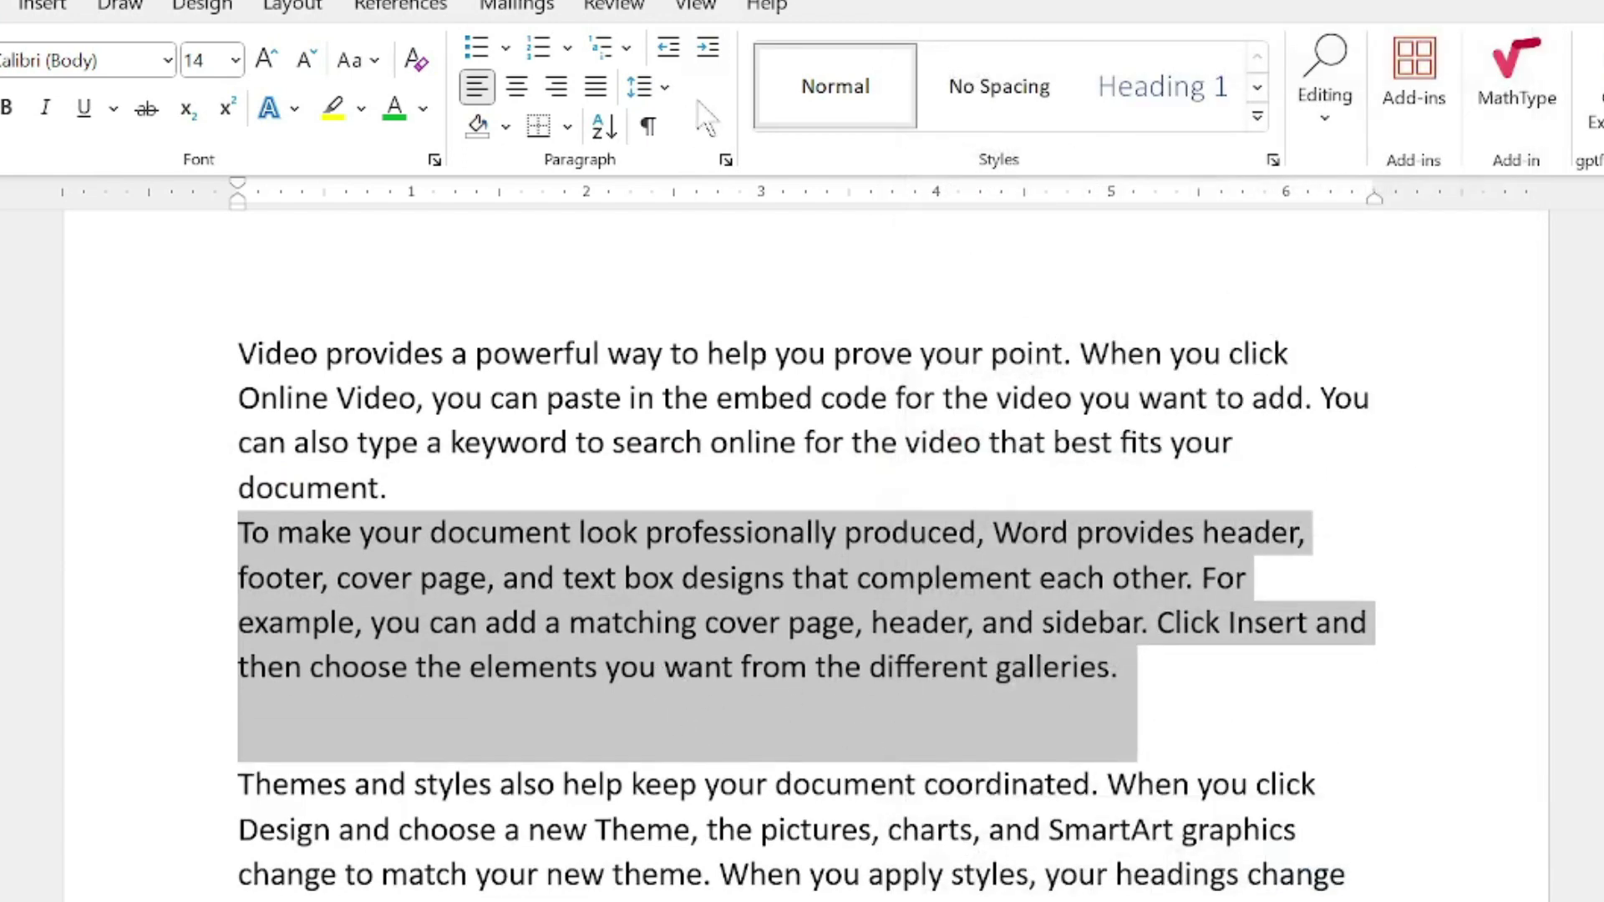
# - Turn on Don't add space between paragraphs of the same style for that paragraph
pyautogui.click(725, 160)
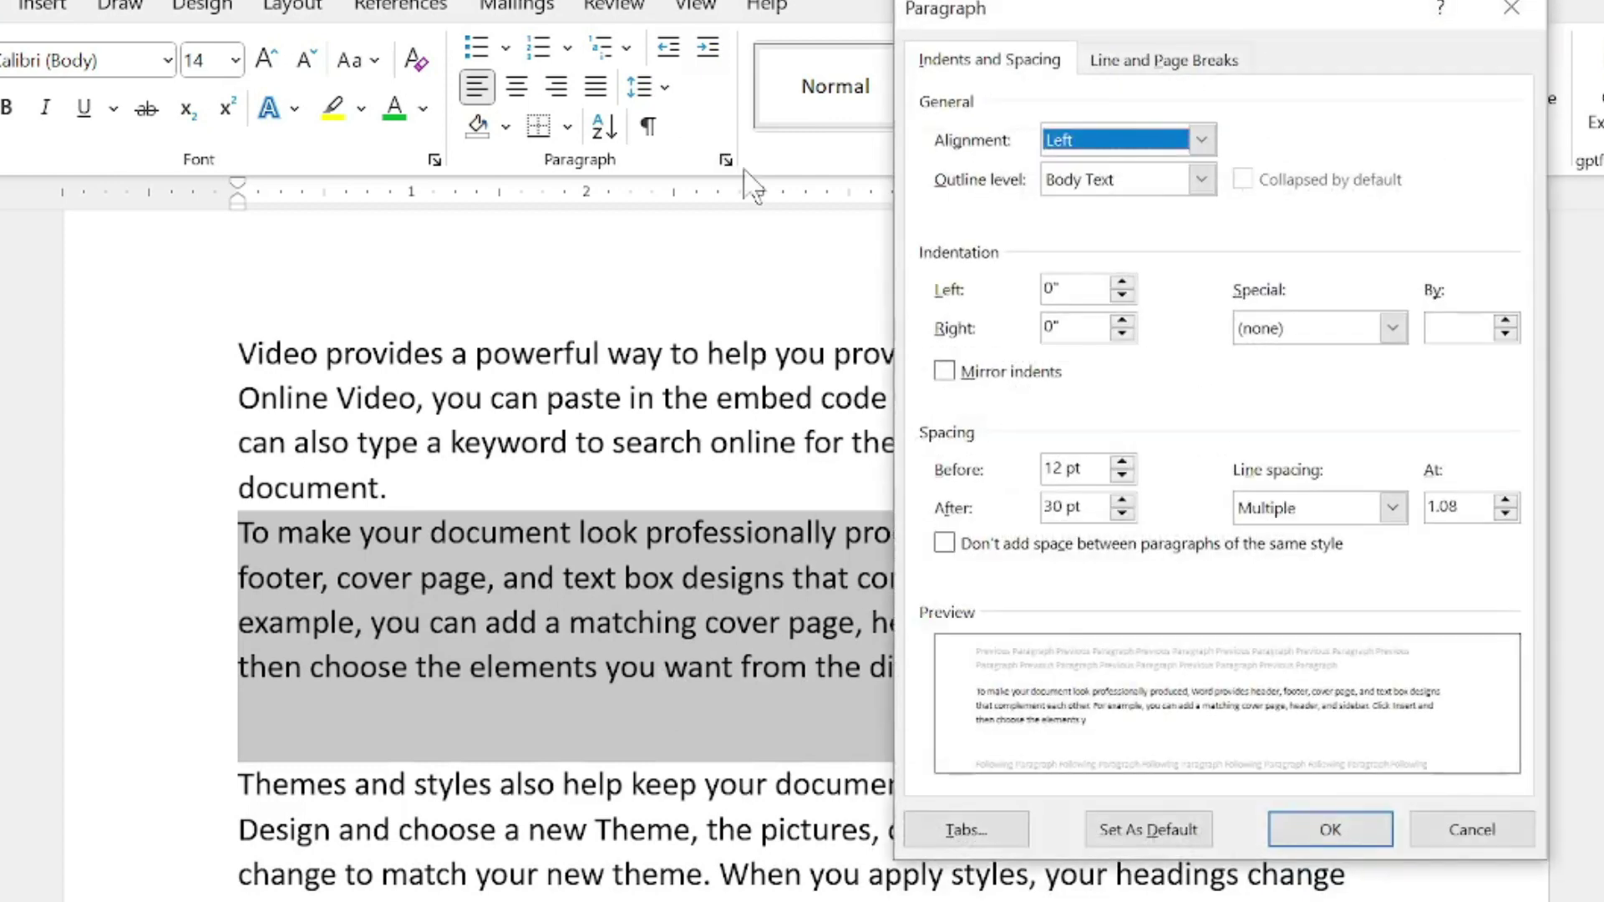
pyautogui.click(944, 544)
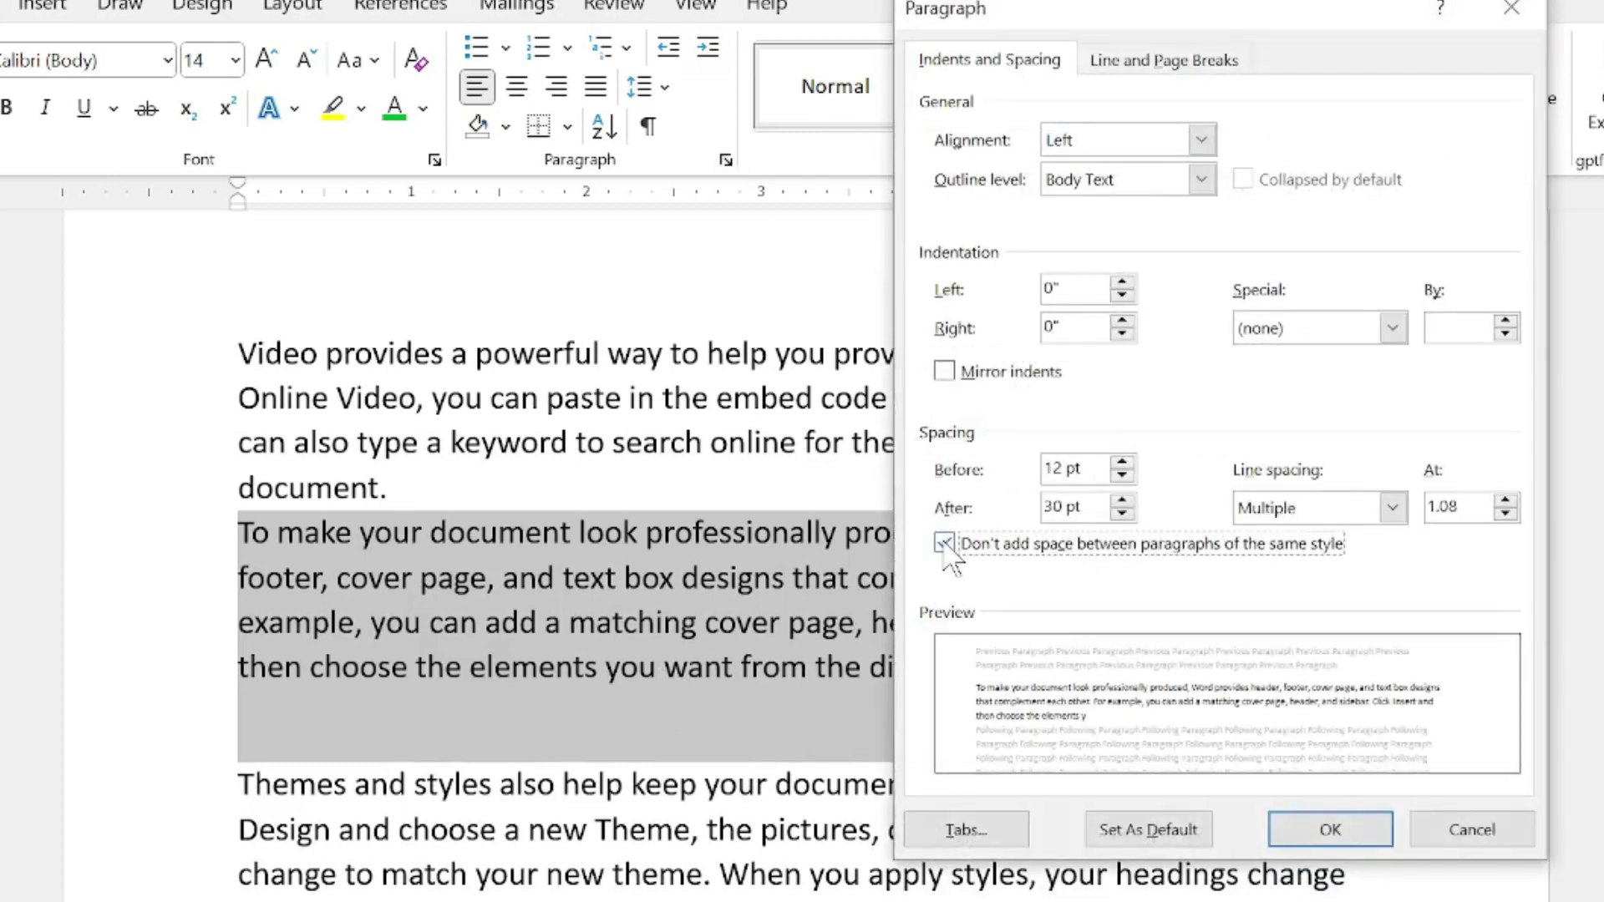
pyautogui.click(1326, 831)
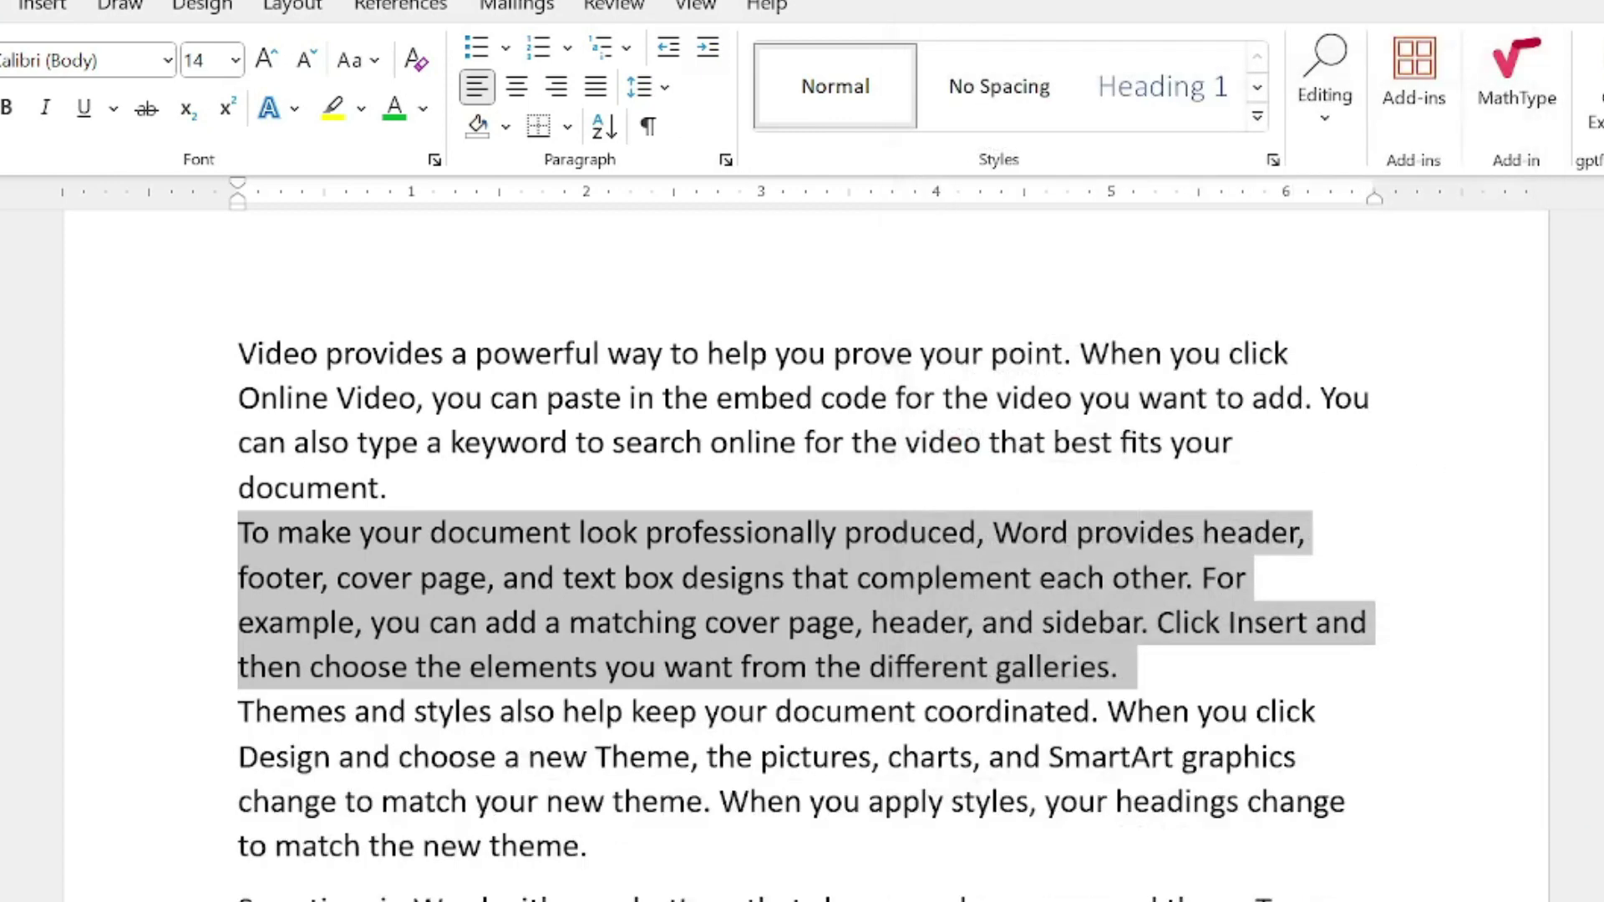
# - Switch the paragraph's line spacing to At least 12 pt
pyautogui.click(725, 160)
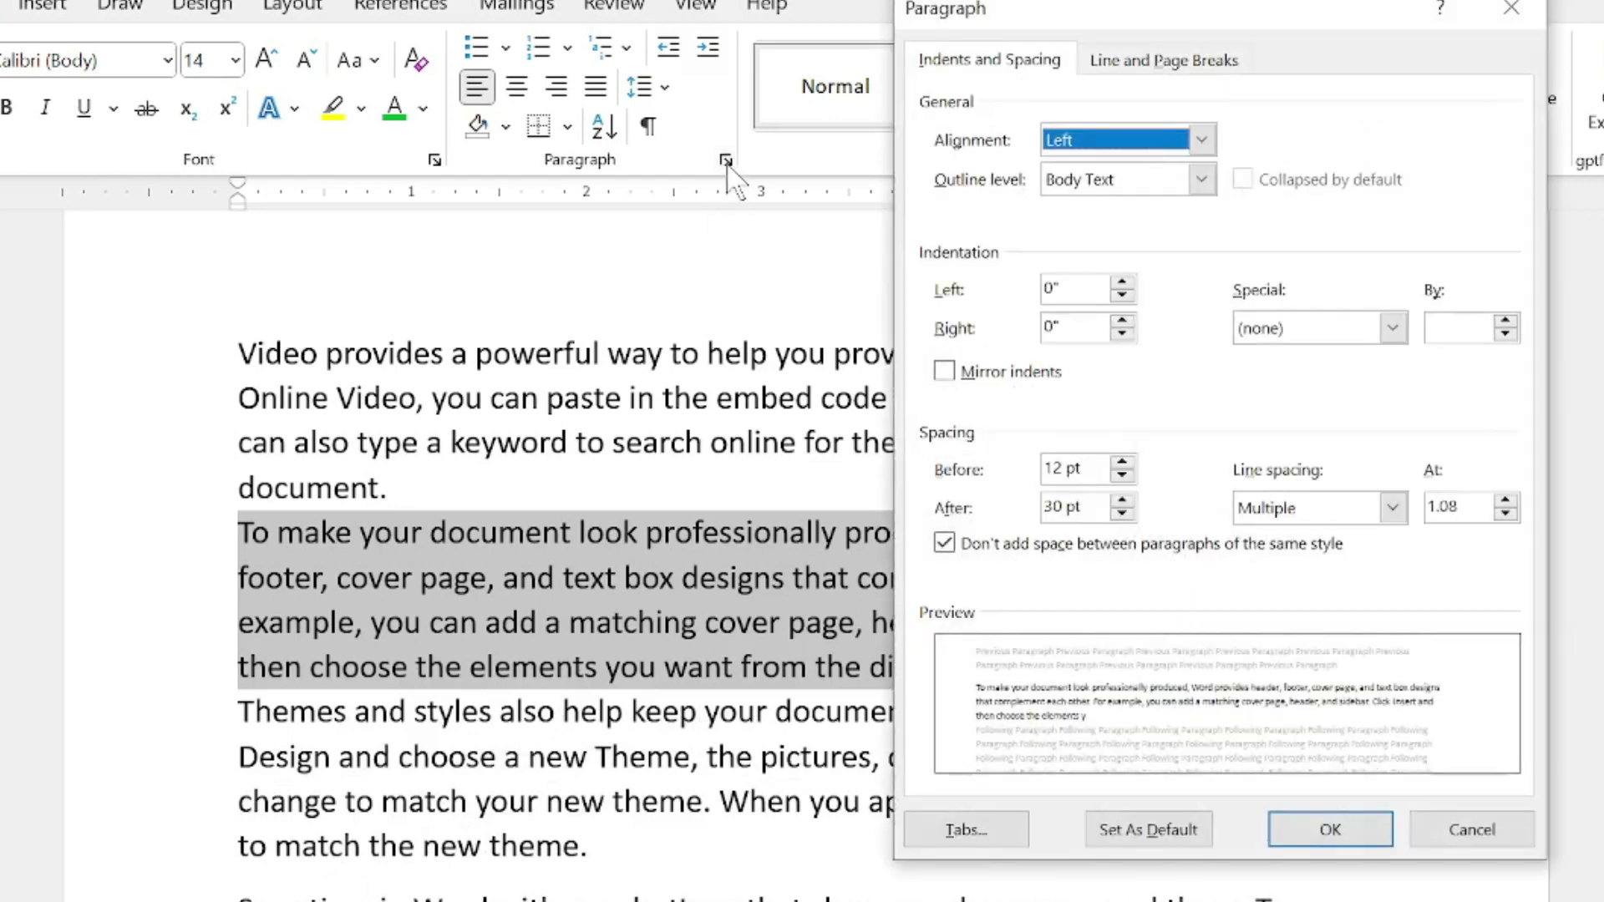
pyautogui.click(1402, 506)
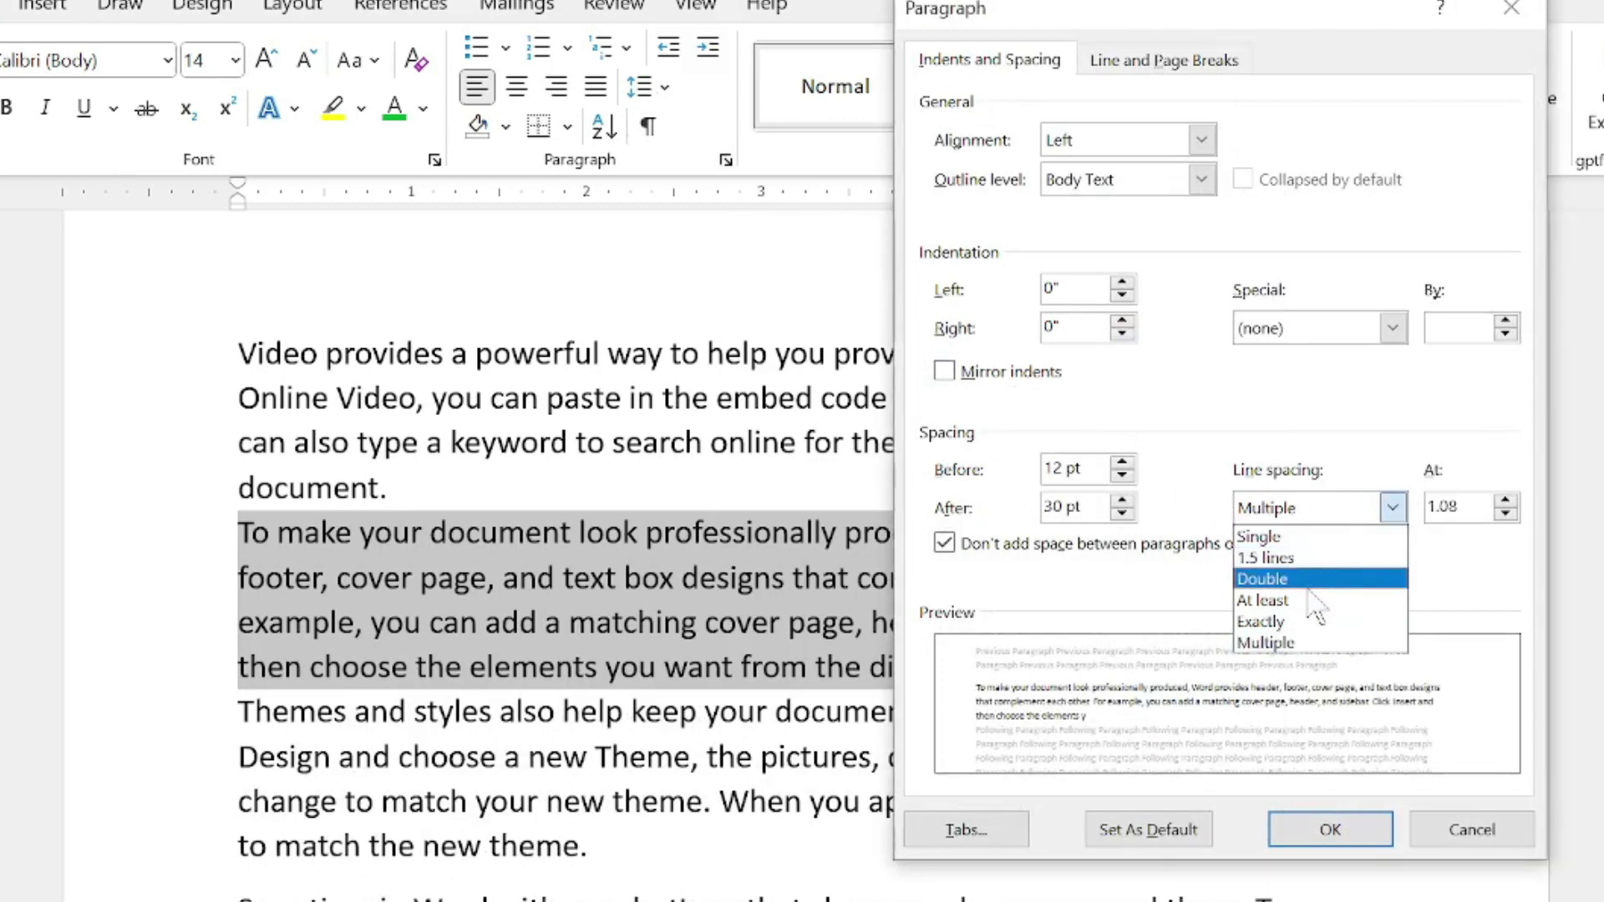
pyautogui.click(1318, 600)
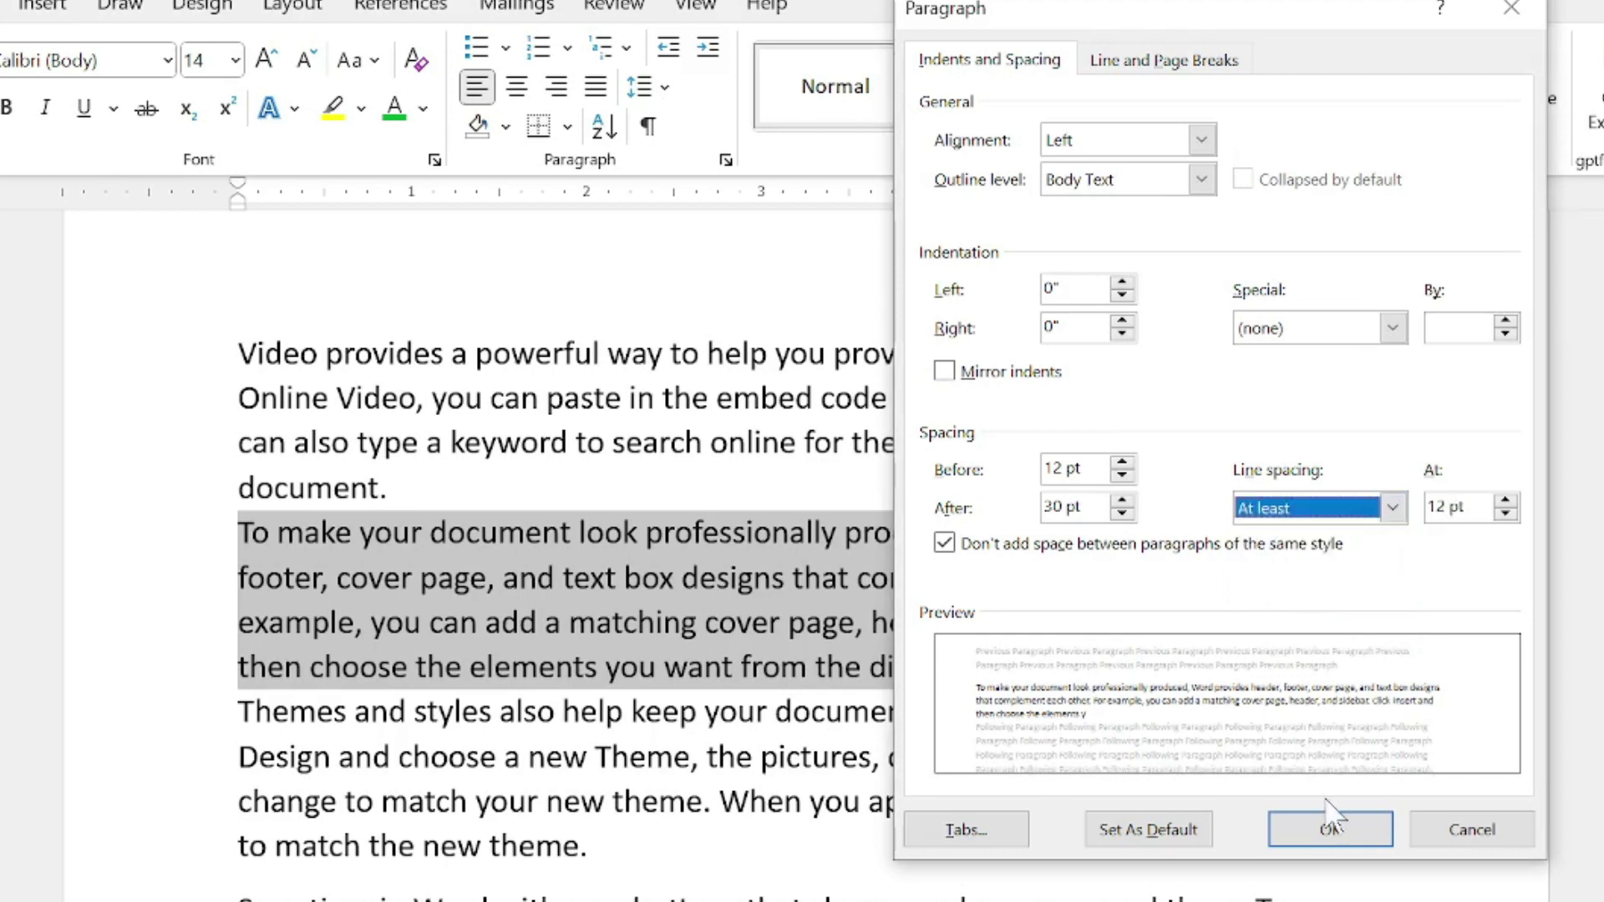
pyautogui.click(1341, 831)
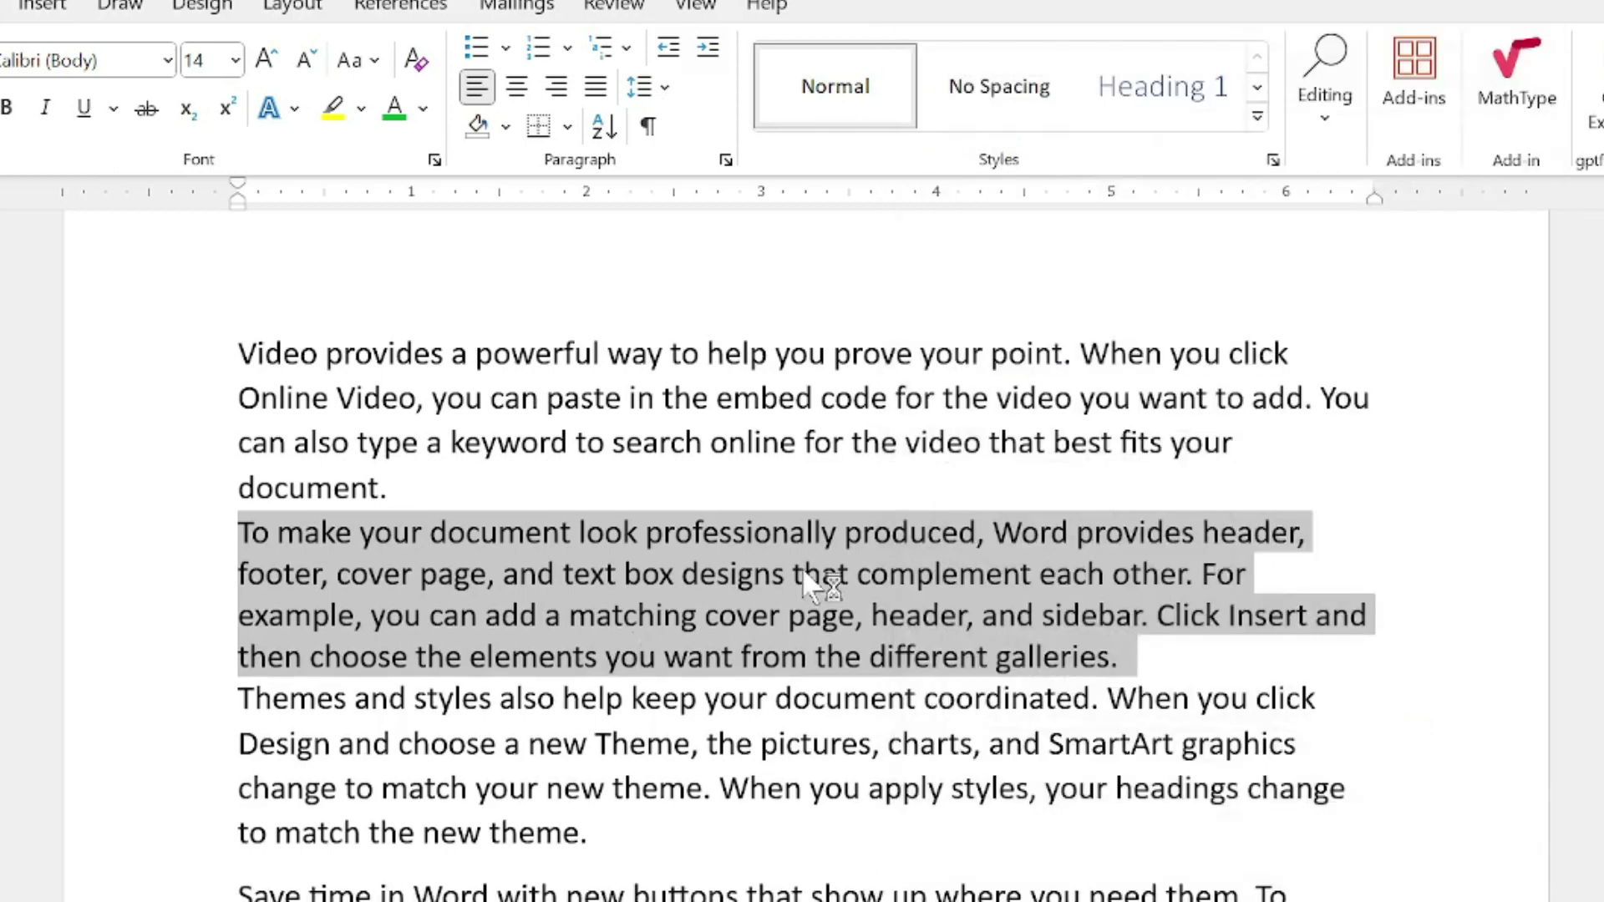
# - Lower the At least line spacing in stages down to 0 pt, then reselect the paragraph
pyautogui.click(726, 160)
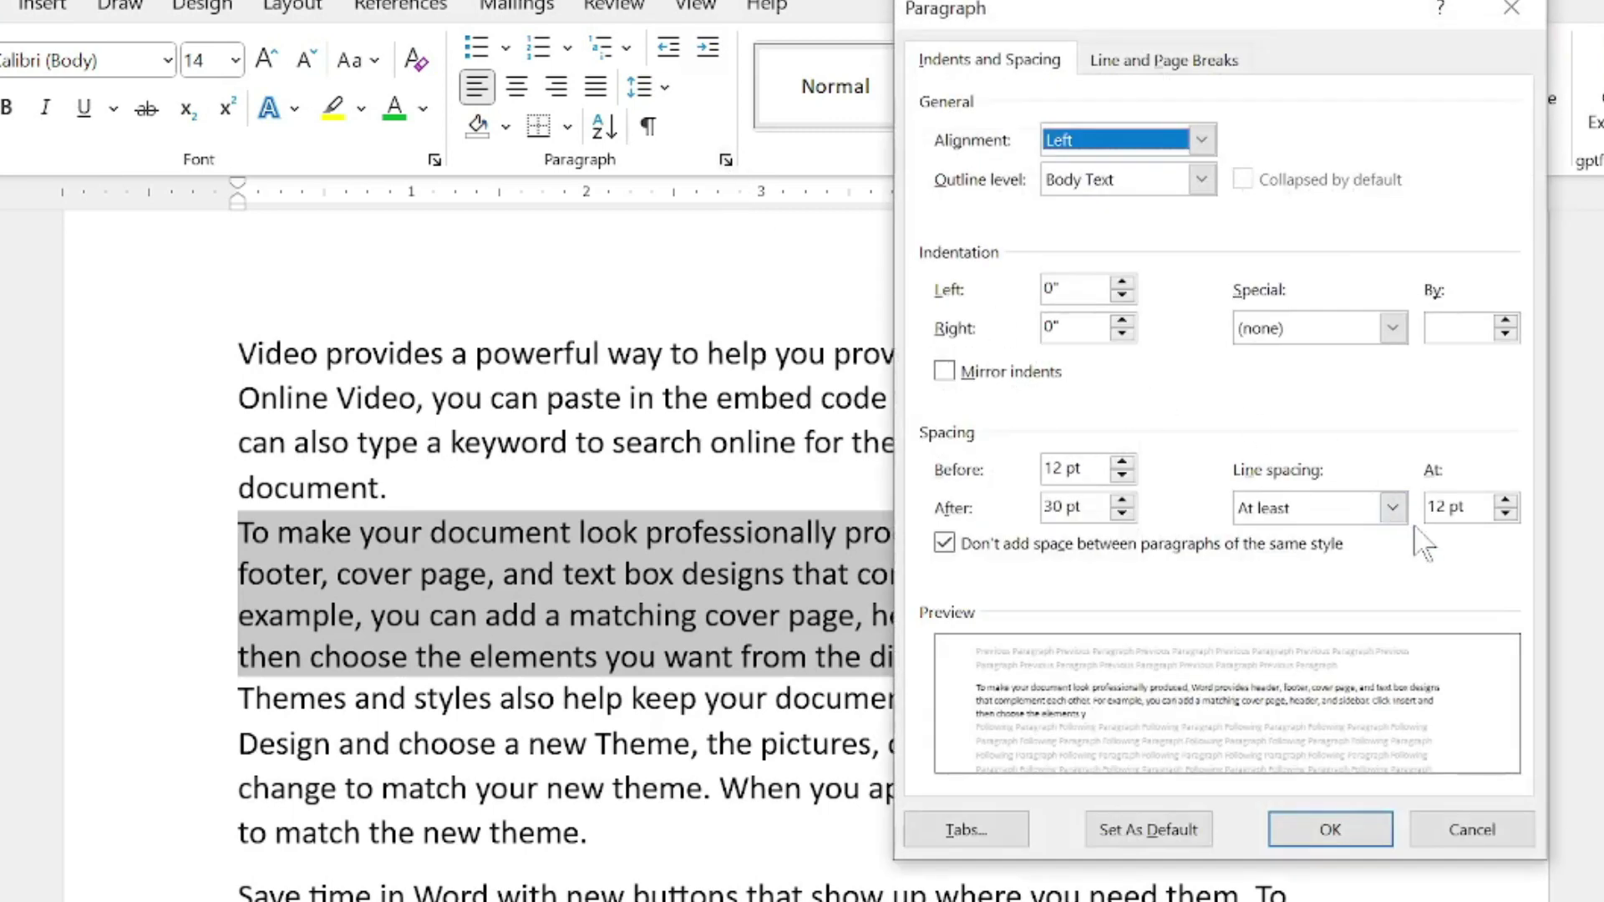
pyautogui.click(1506, 513)
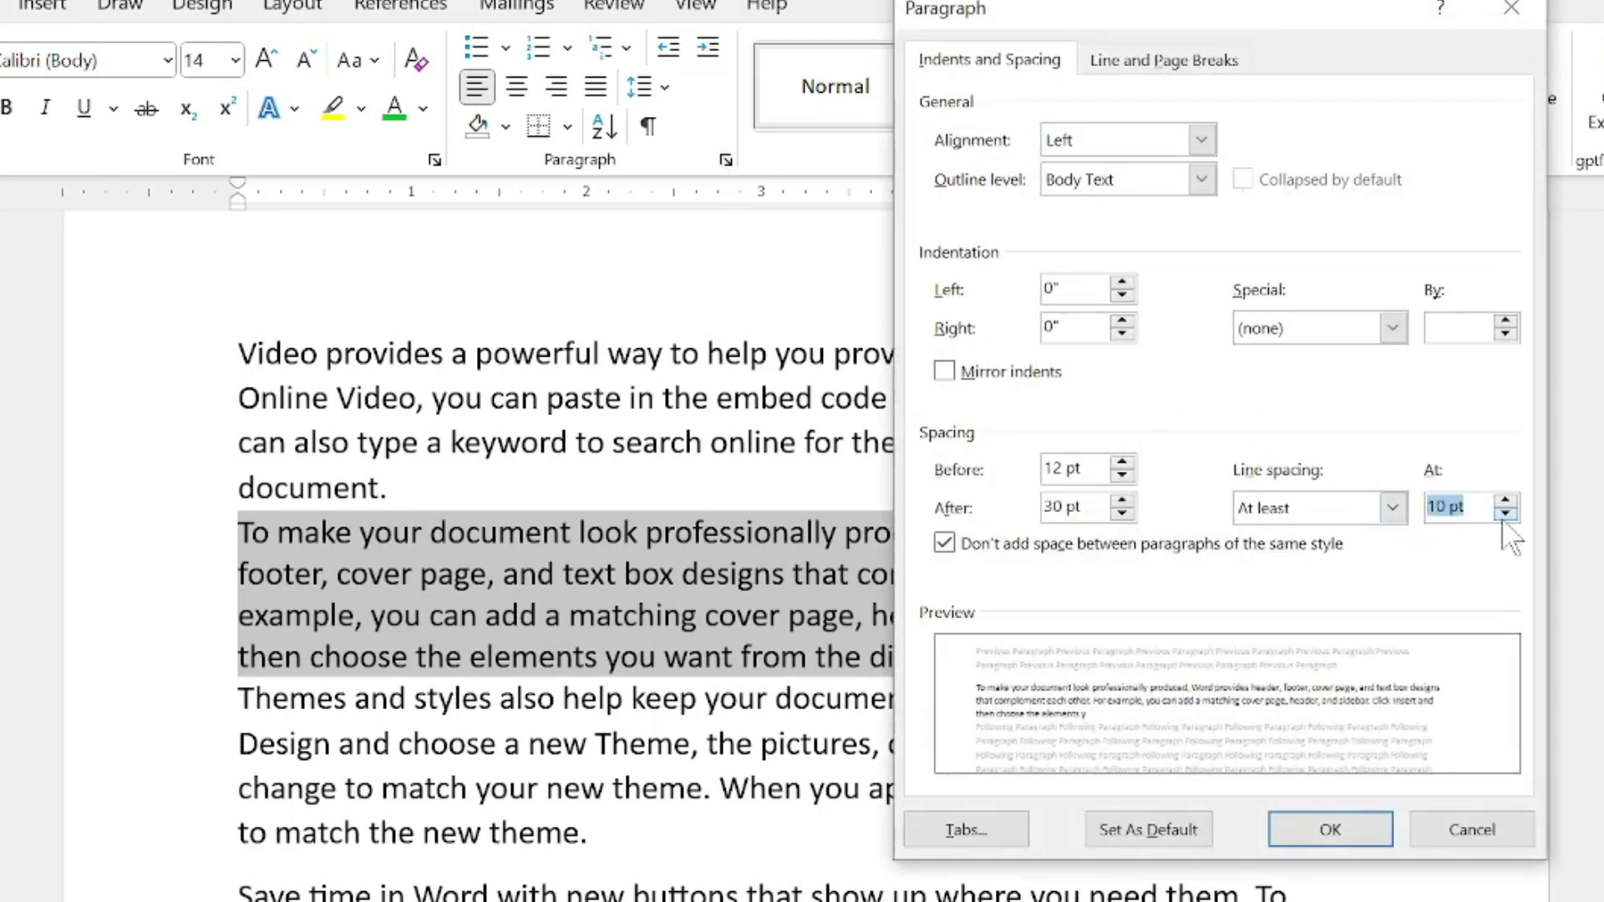
pyautogui.click(1506, 513)
pyautogui.click(1330, 829)
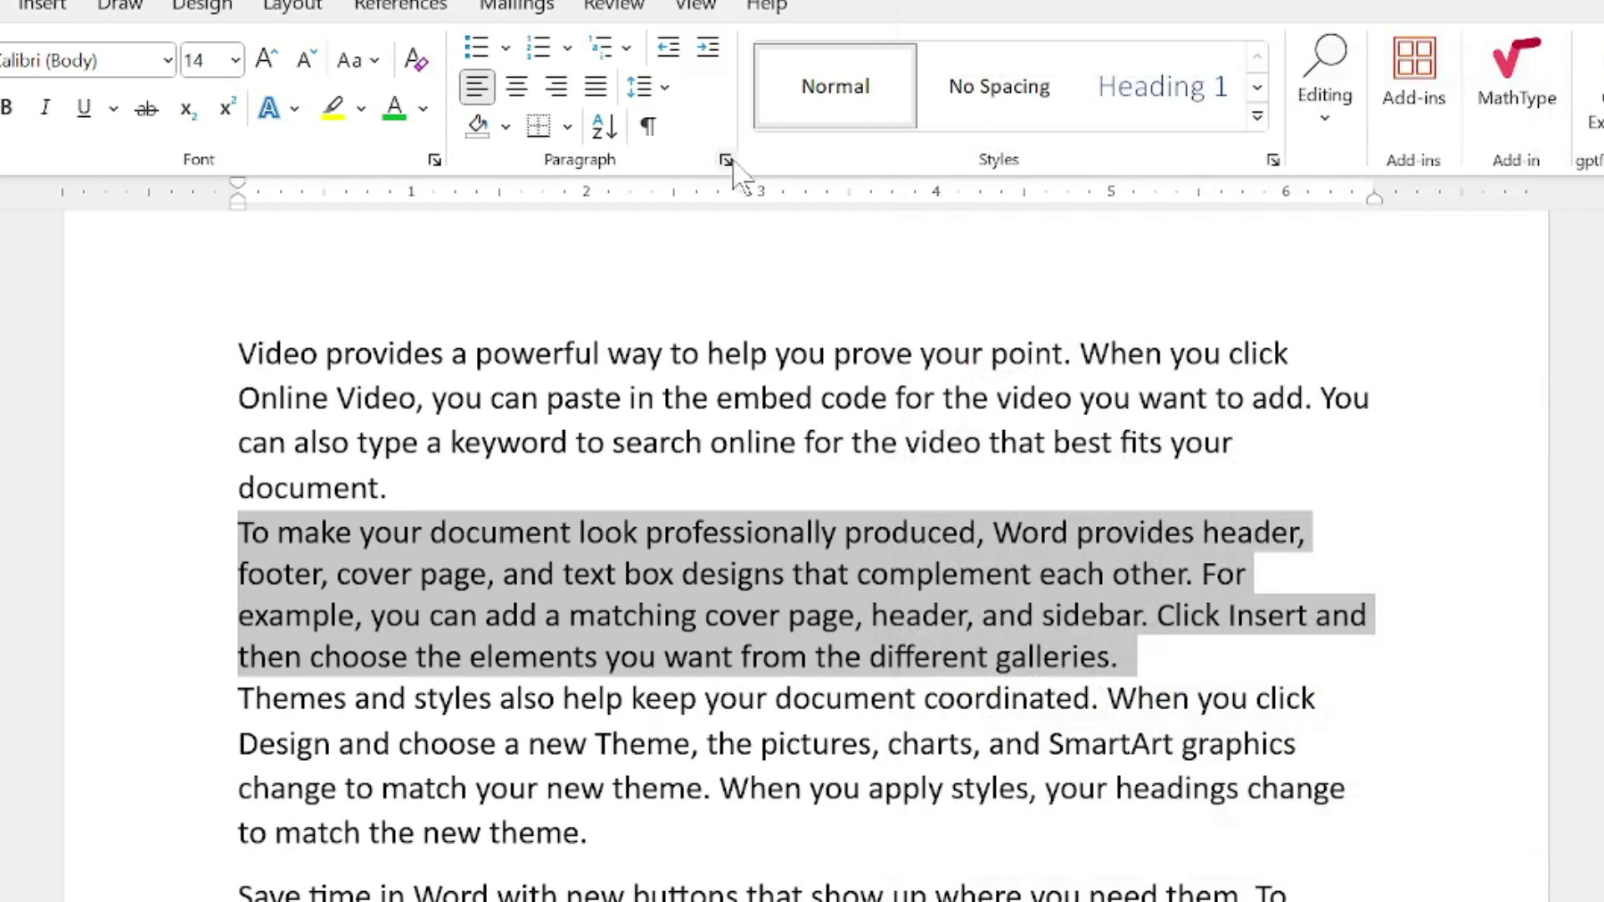
pyautogui.click(730, 162)
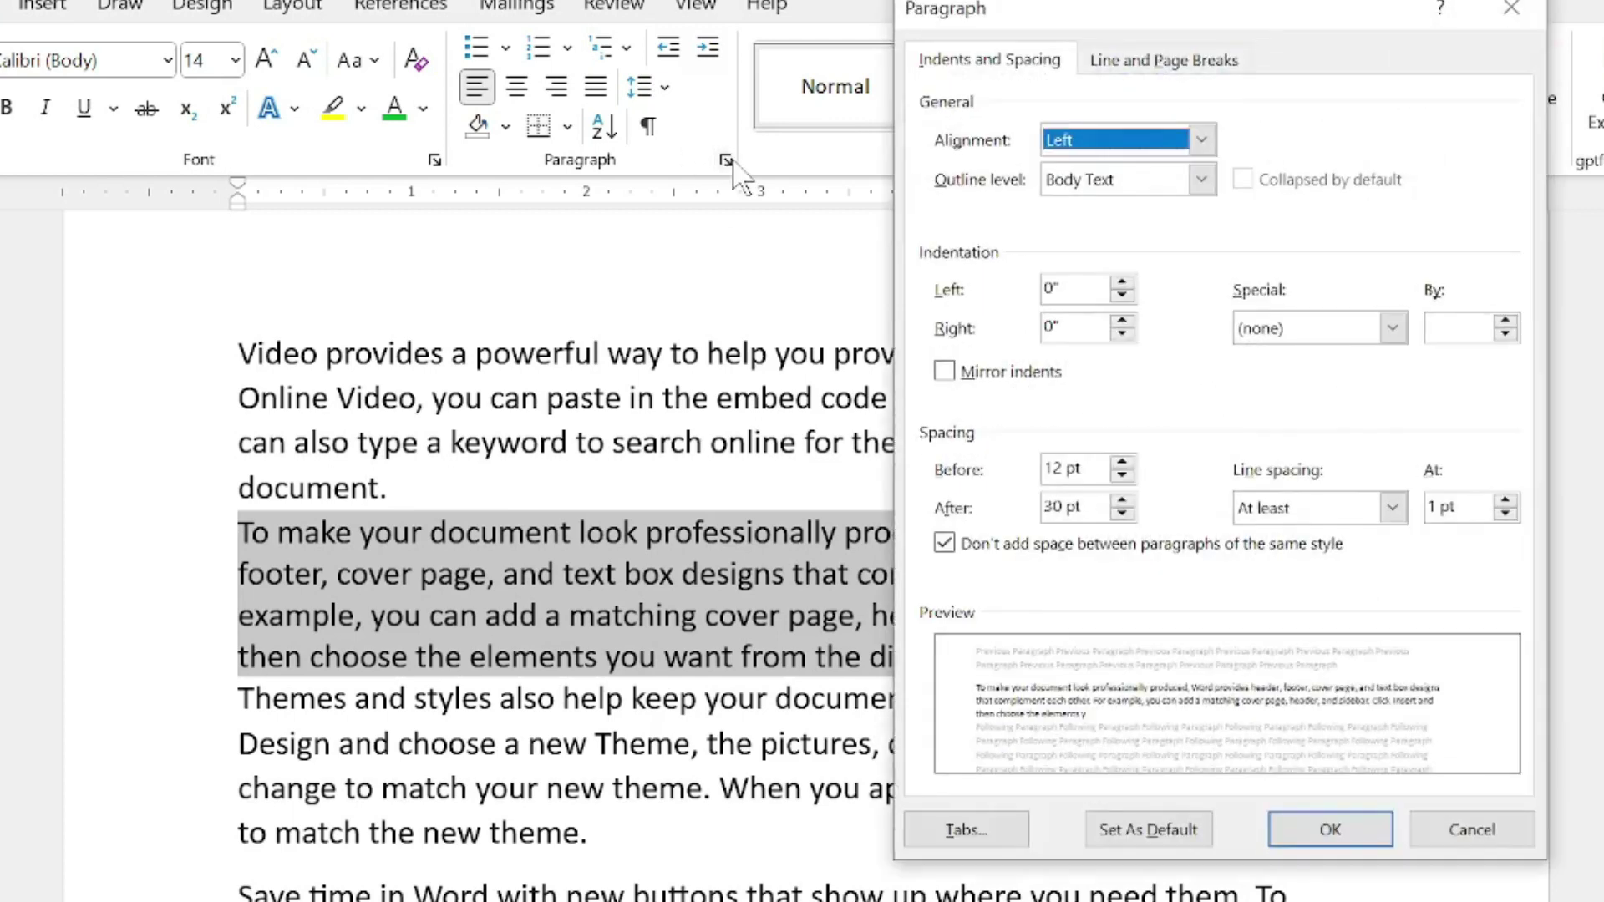
pyautogui.click(1504, 515)
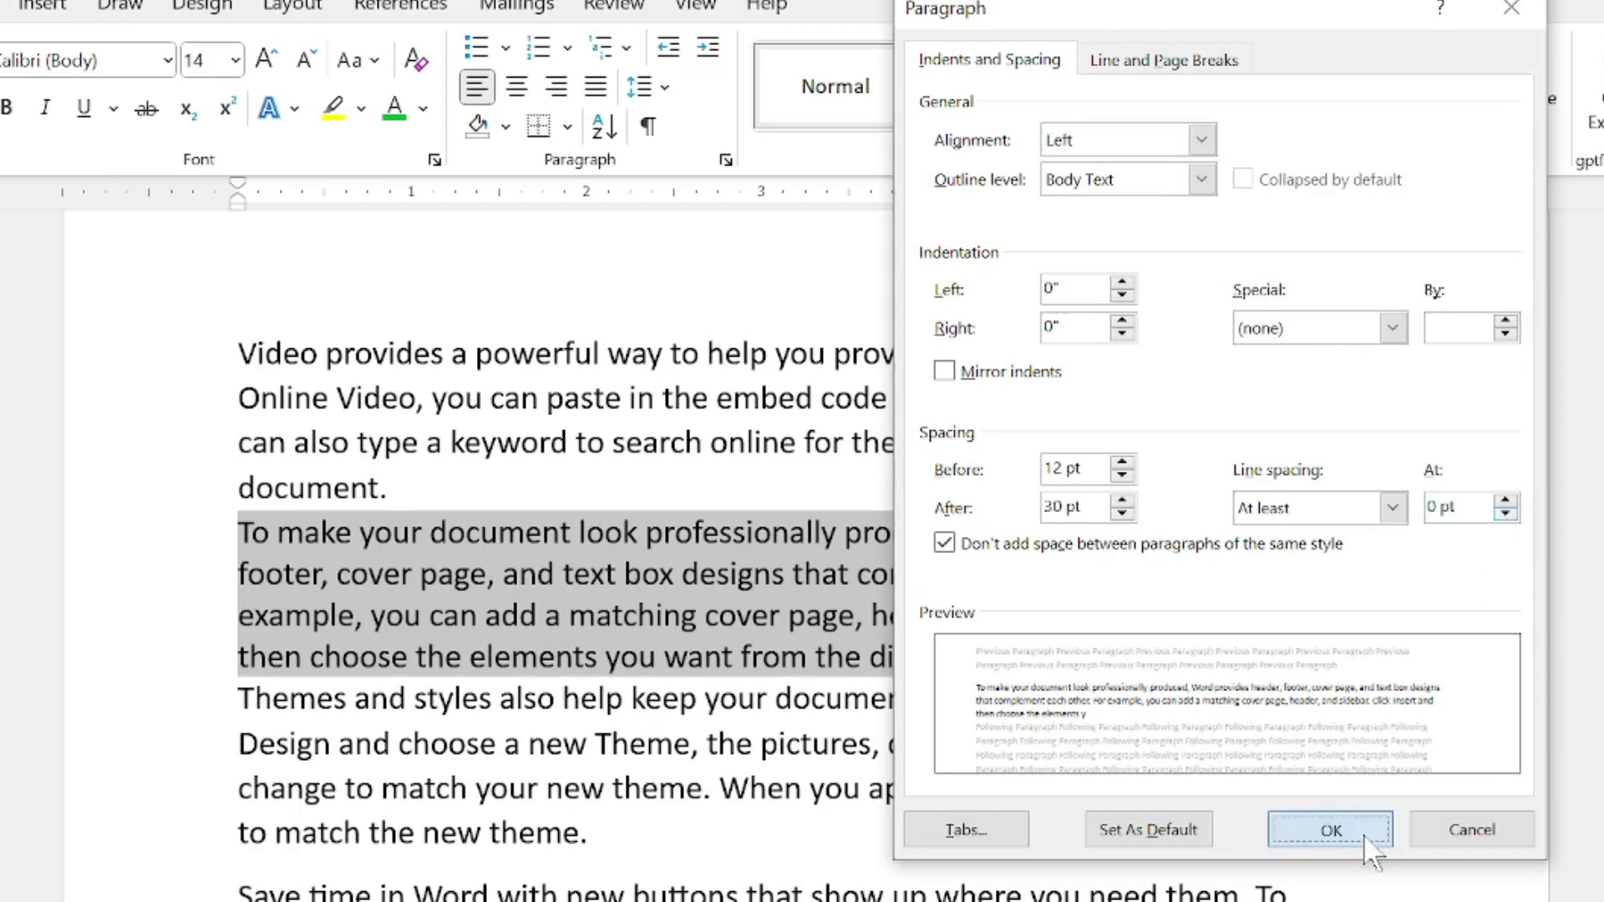
pyautogui.click(1330, 830)
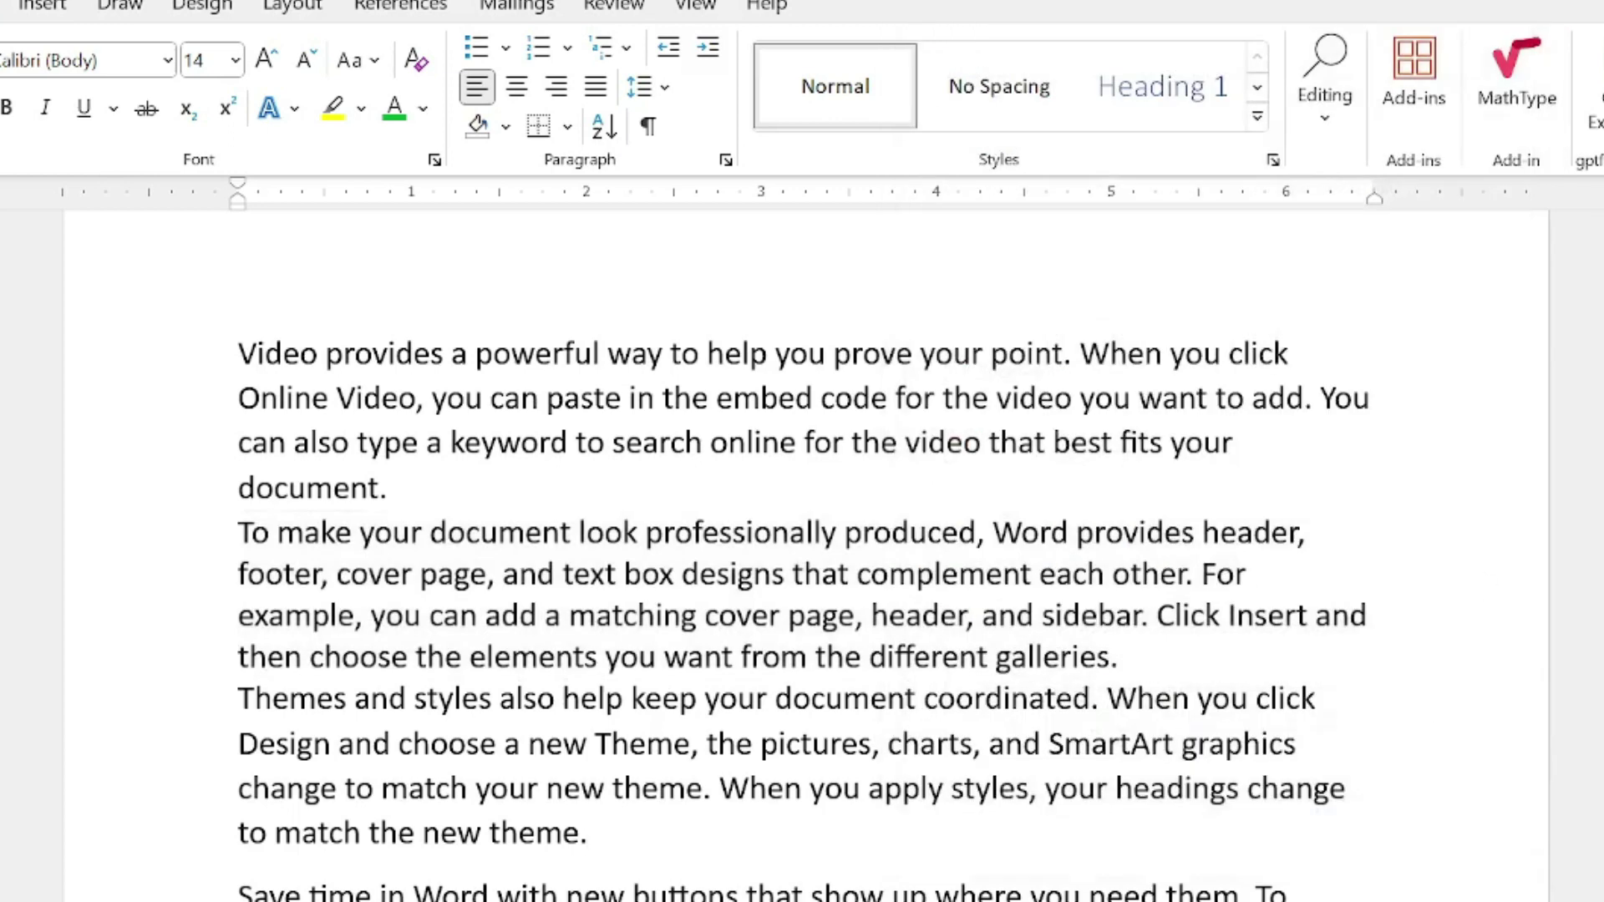
pyautogui.moveTo(1119, 658); pyautogui.dragTo(238, 532)
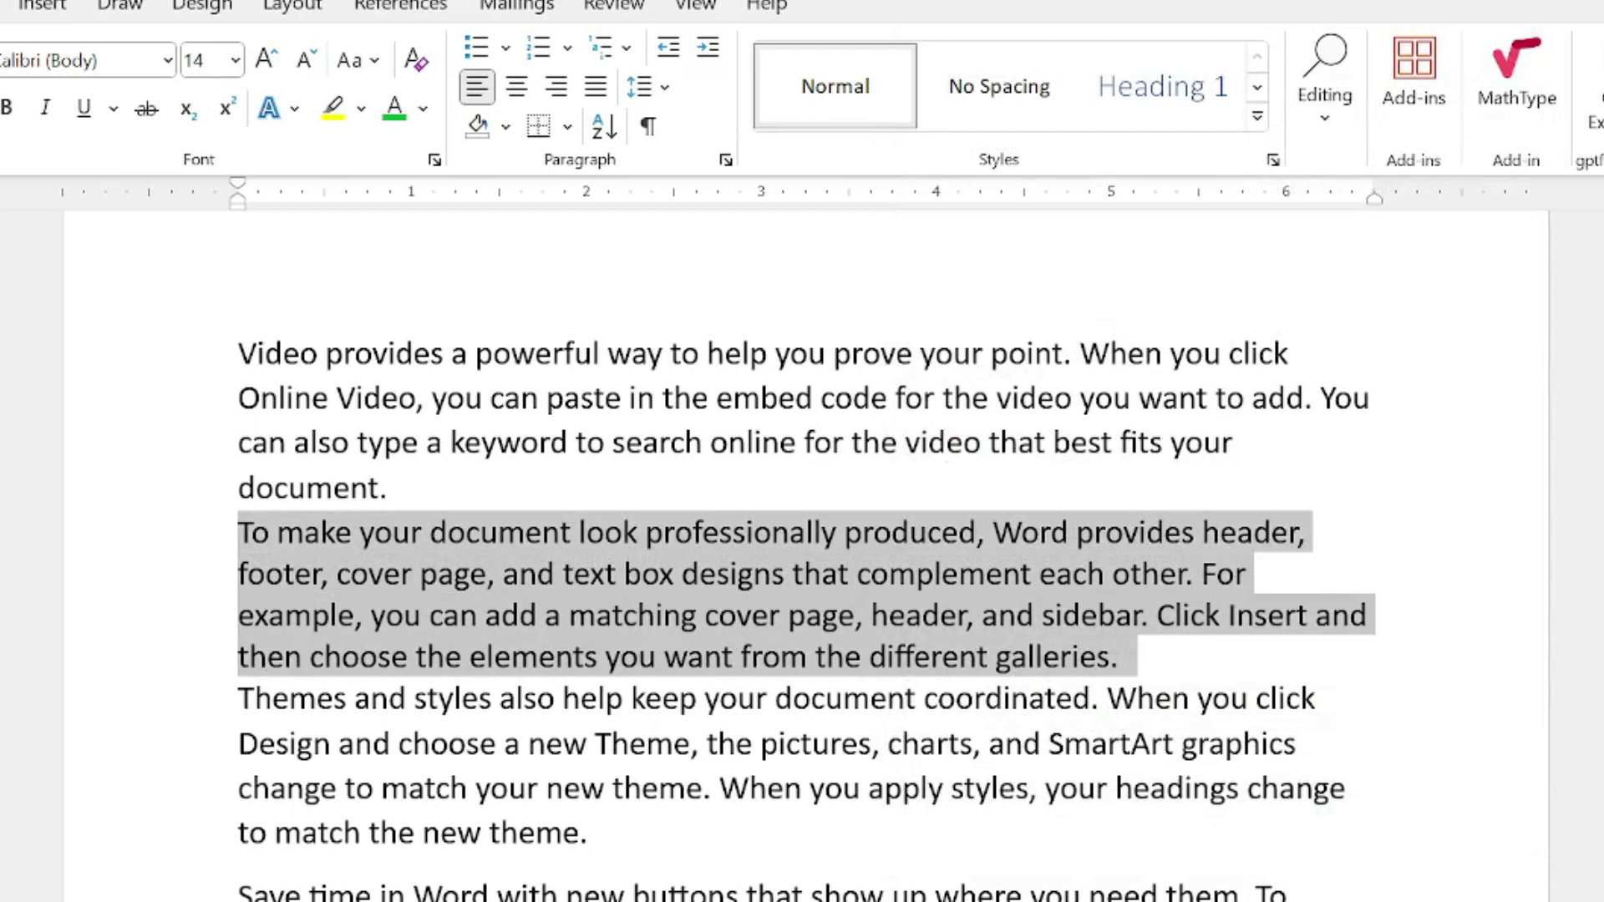
# - Turn on Page break before for the "To make your document" paragraph
pyautogui.click(725, 159)
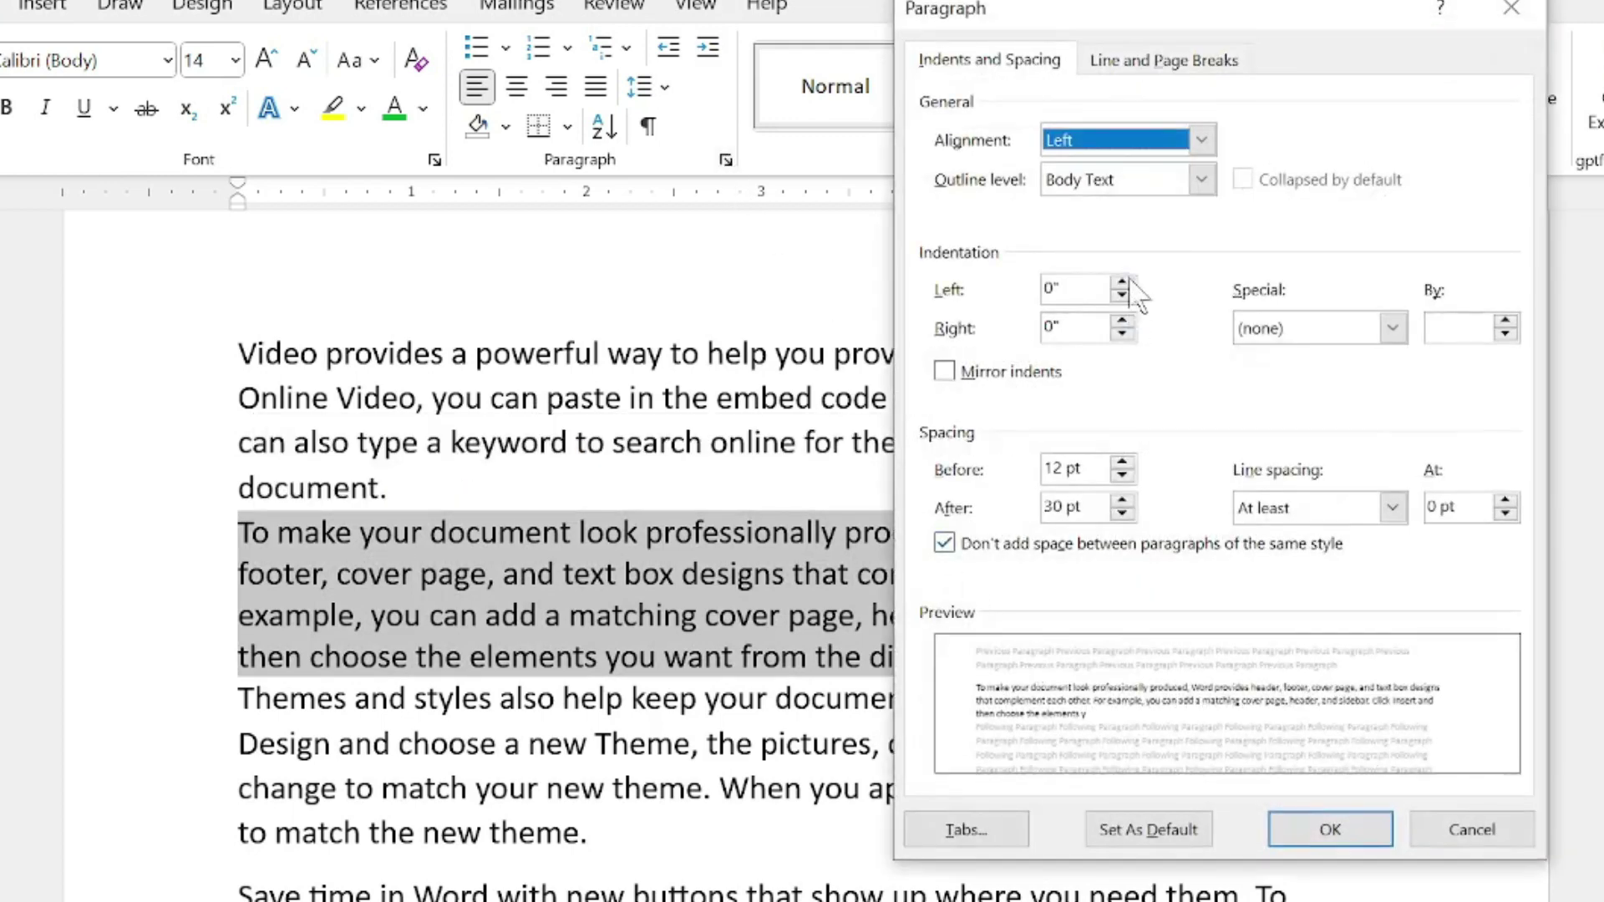
pyautogui.click(1169, 60)
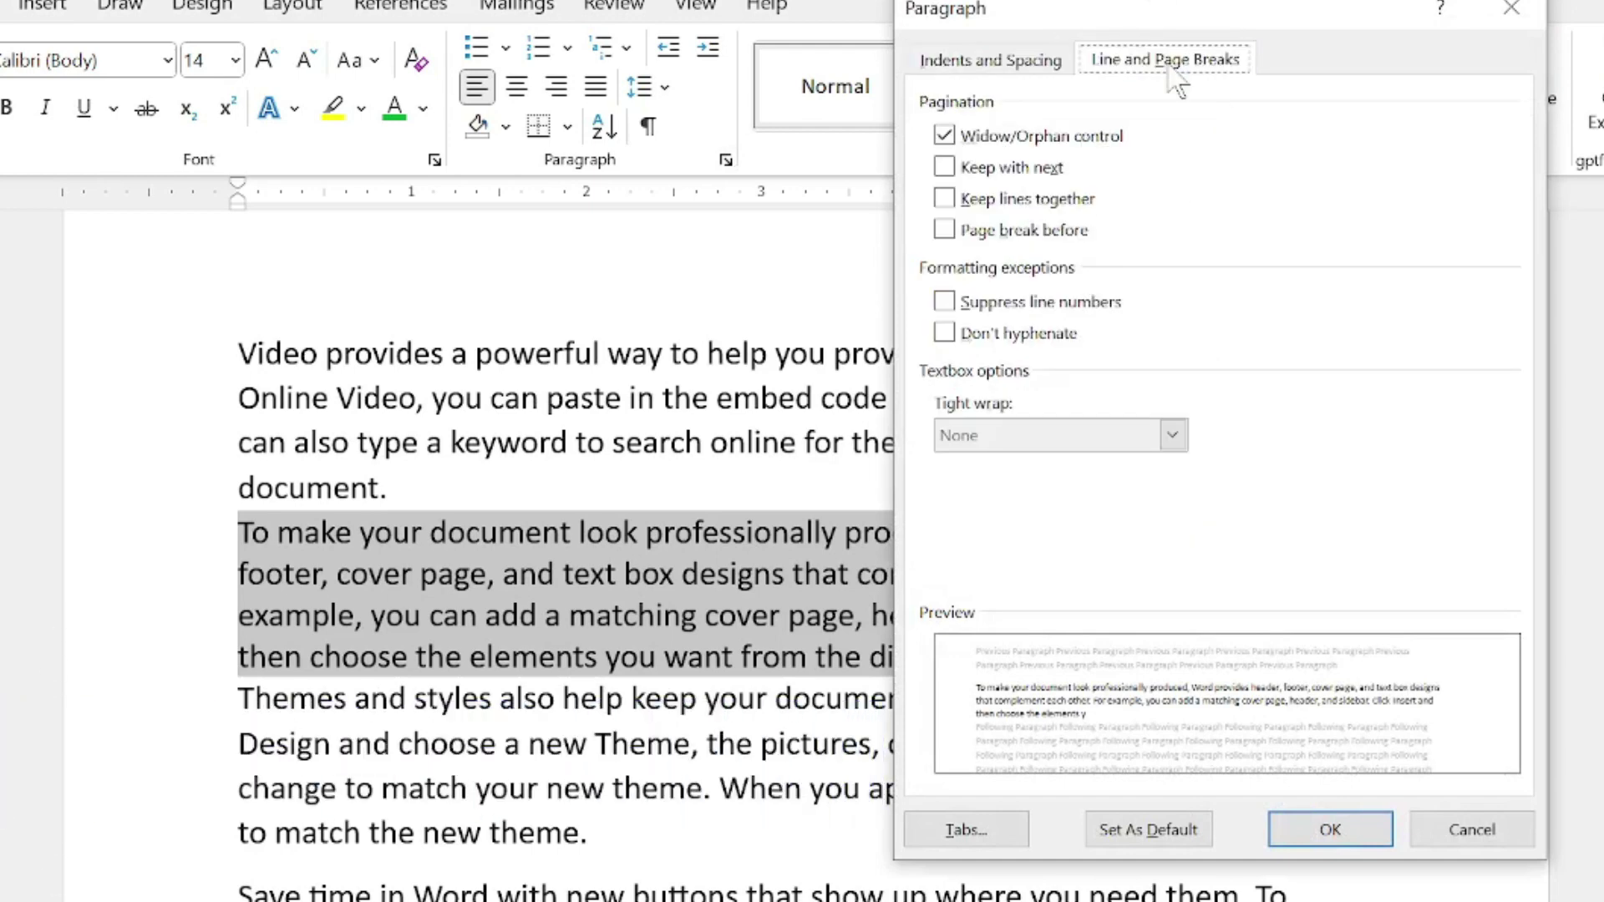
pyautogui.click(1495, 831)
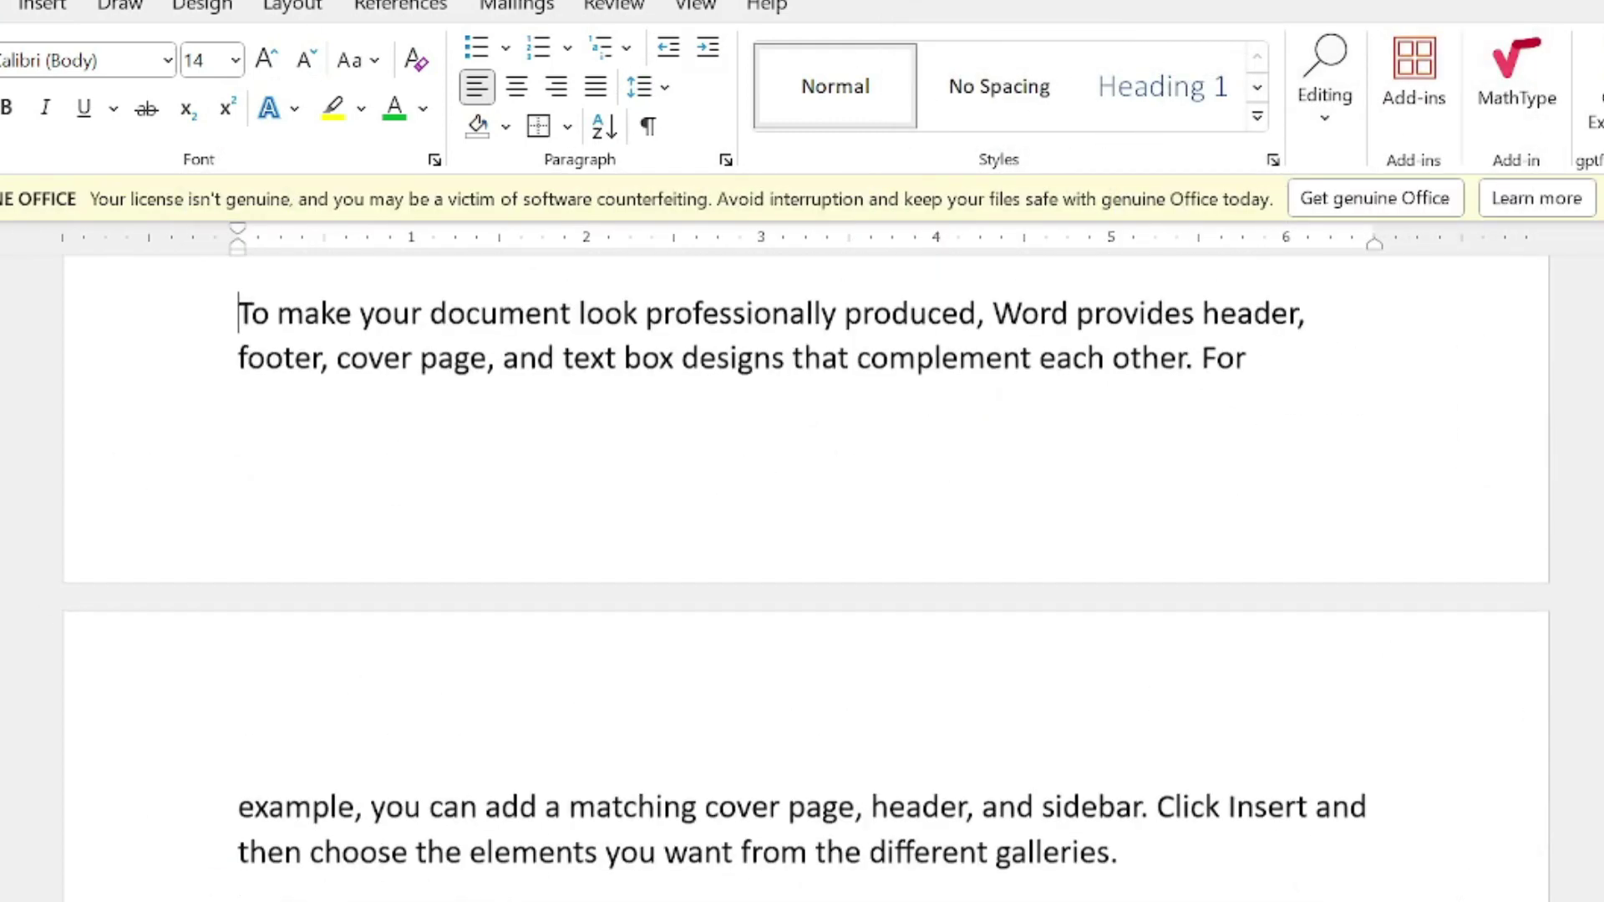
# - Insert a blank line above the paragraph so it splits across the page break
pyautogui.moveTo(503, 359); pyautogui.dragTo(791, 359)
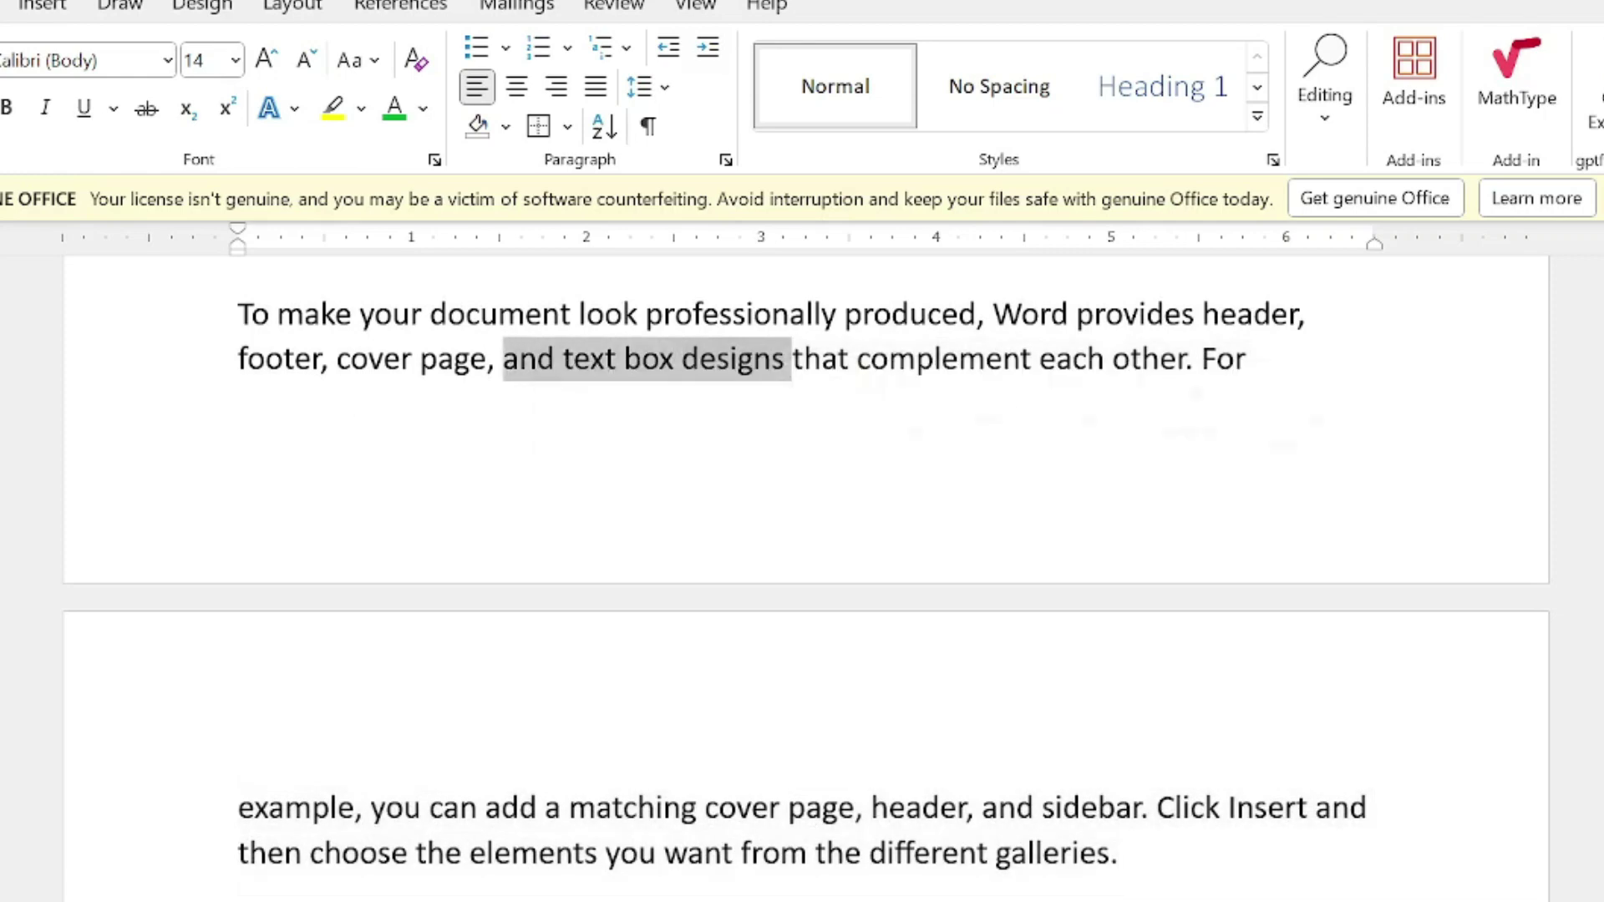
pyautogui.click(791, 360)
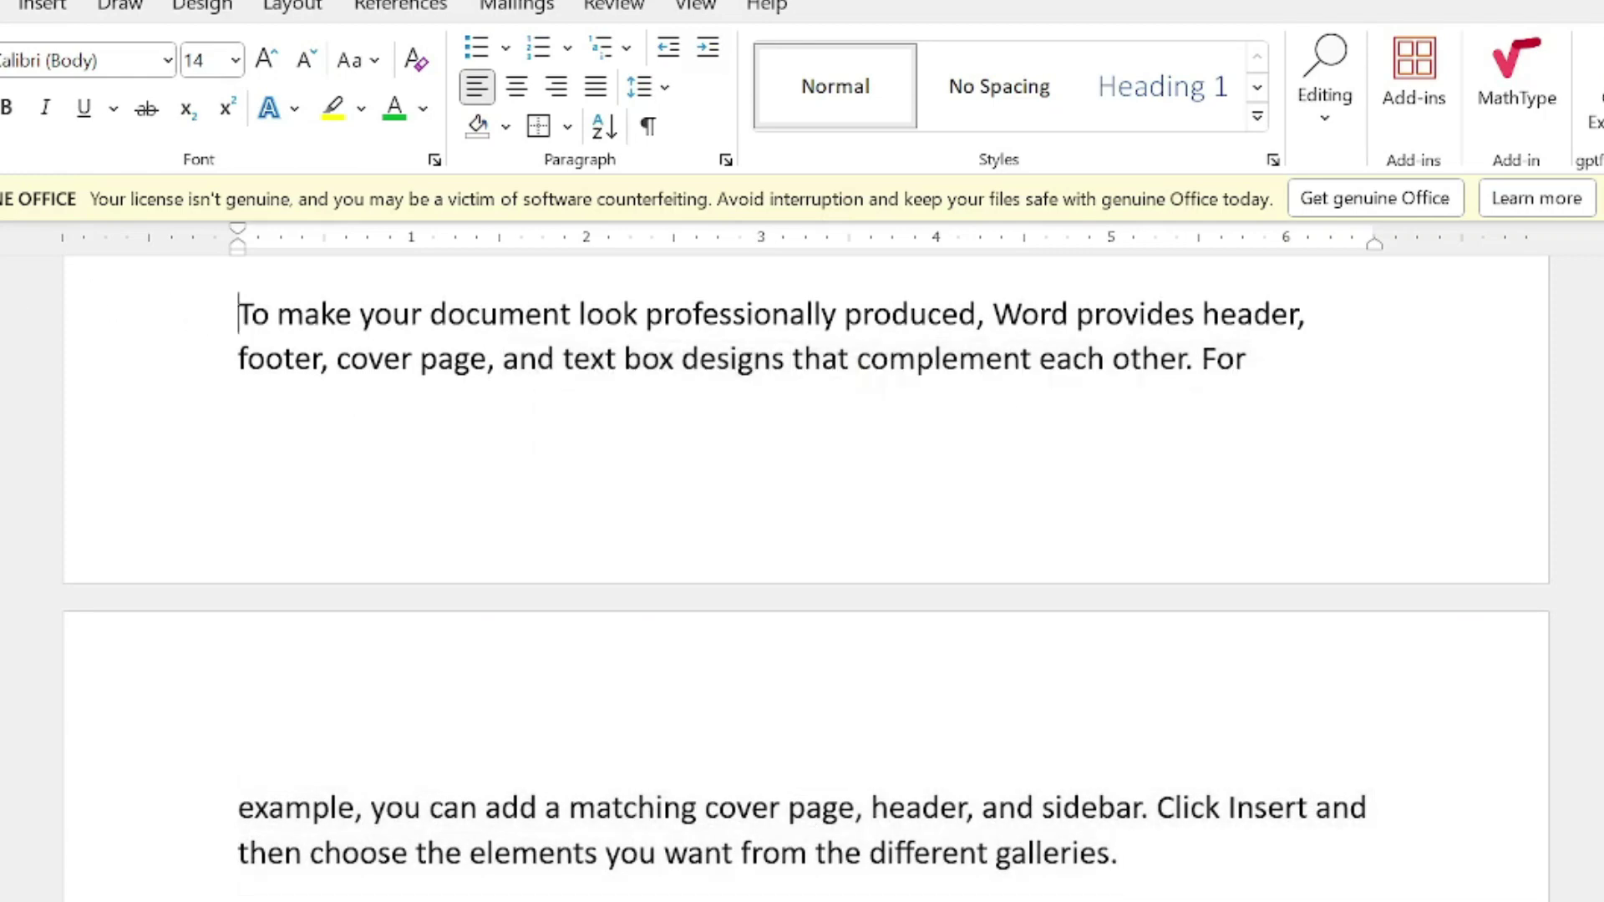
pyautogui.press('Return')
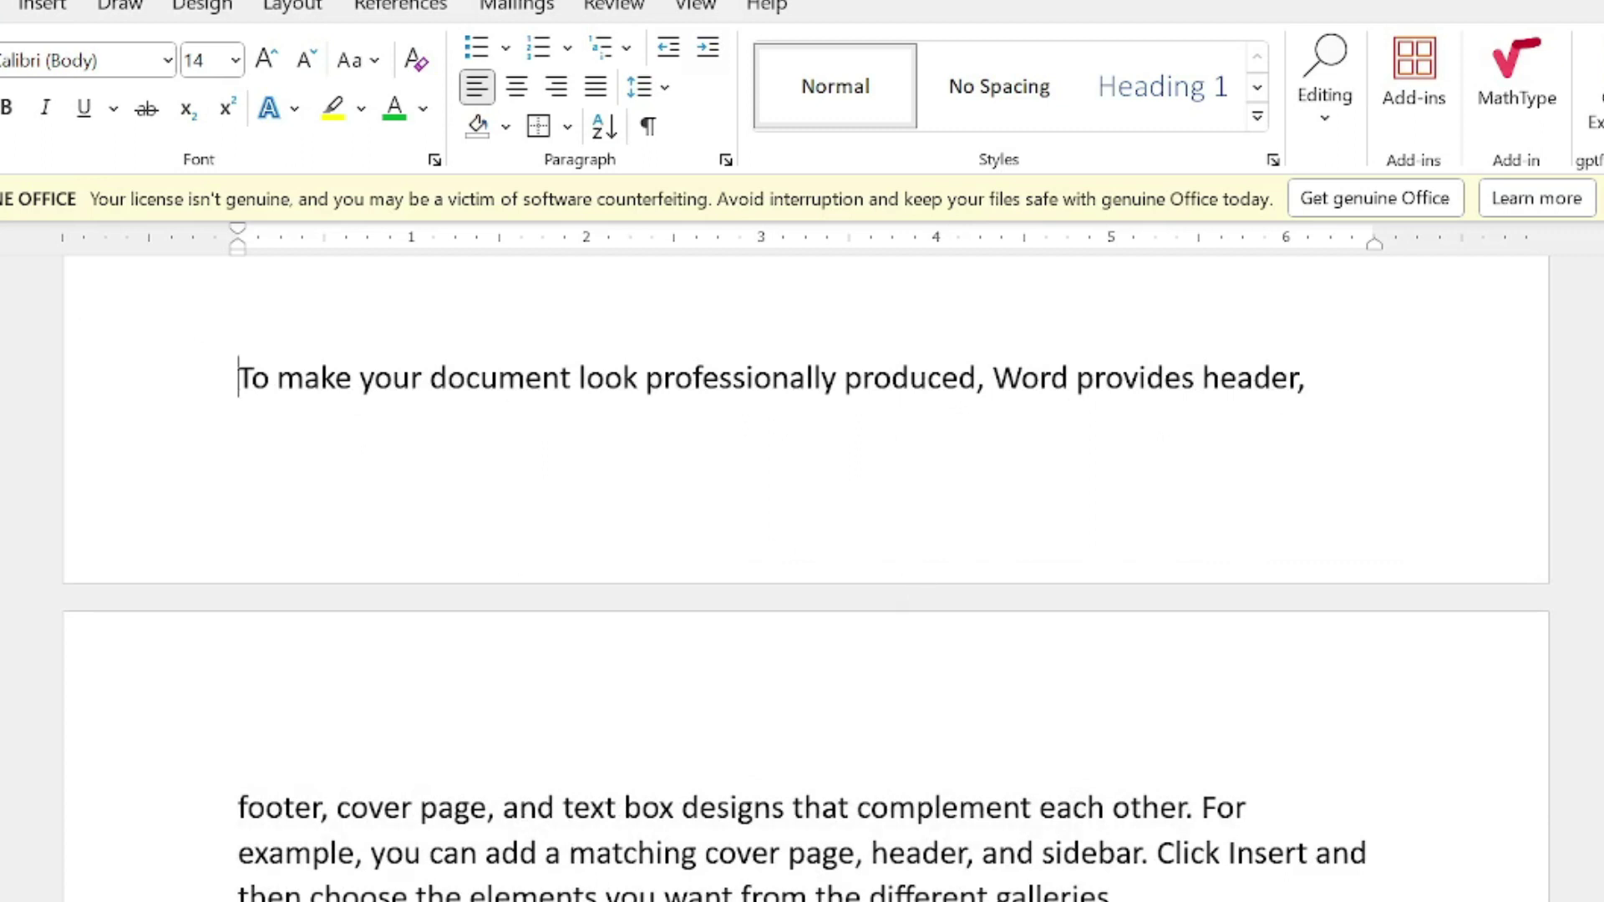
# - Select the whole paragraph from its end on page 2 back to its first word on page 1
pyautogui.moveTo(1111, 892); pyautogui.dragTo(1072, 378)
pyautogui.moveTo(238, 377); pyautogui.dragTo(269, 378)
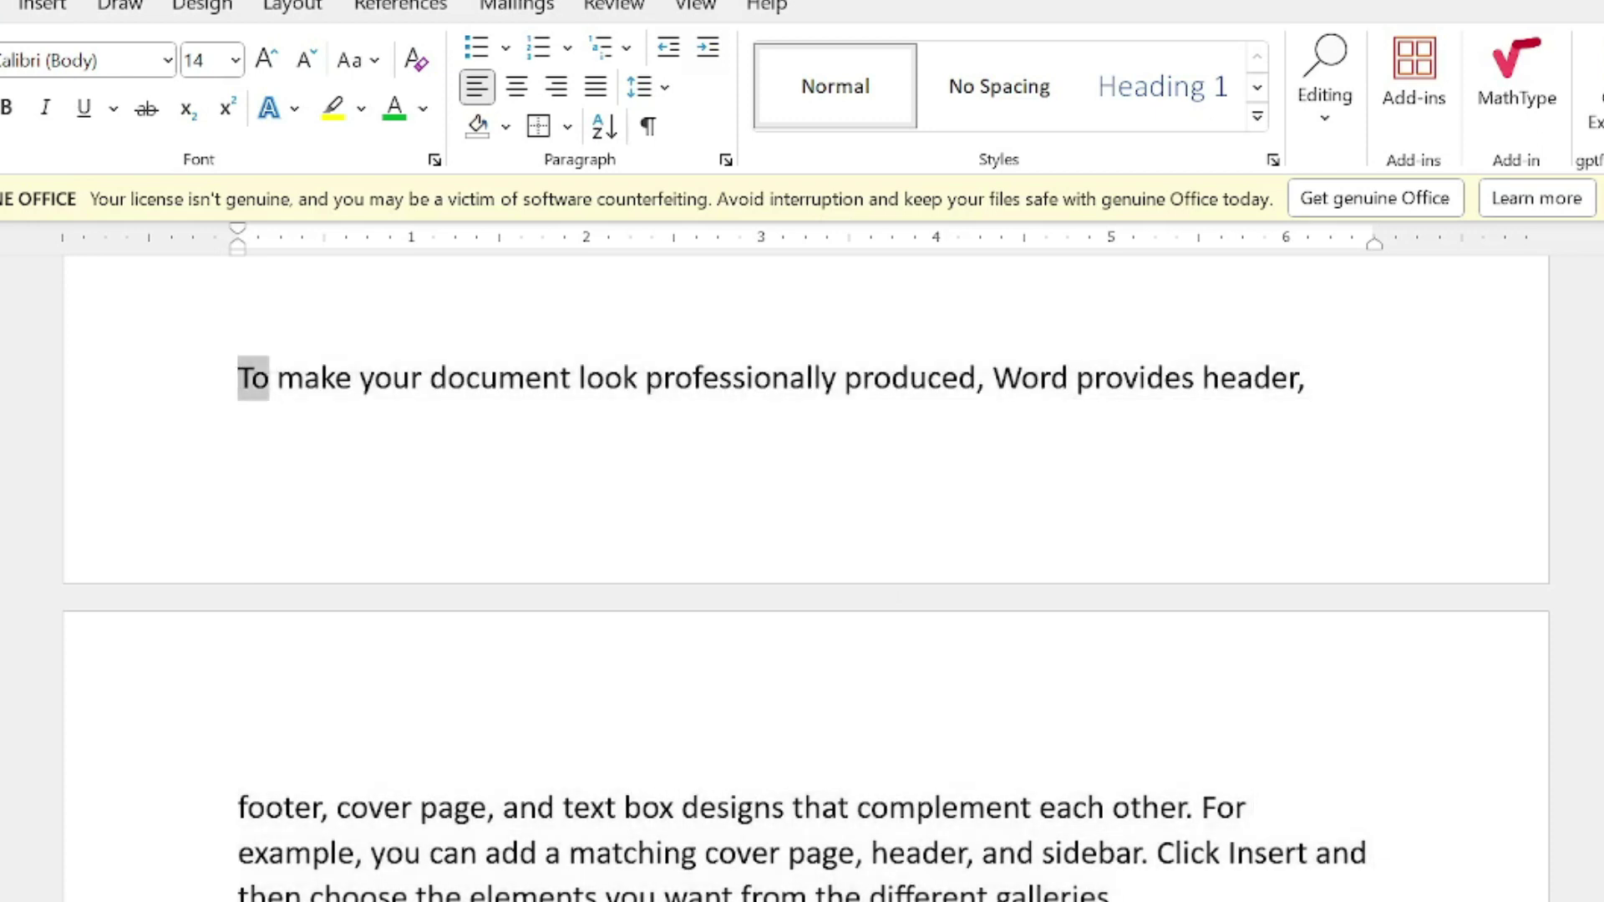
pyautogui.moveTo(1120, 892); pyautogui.dragTo(238, 378)
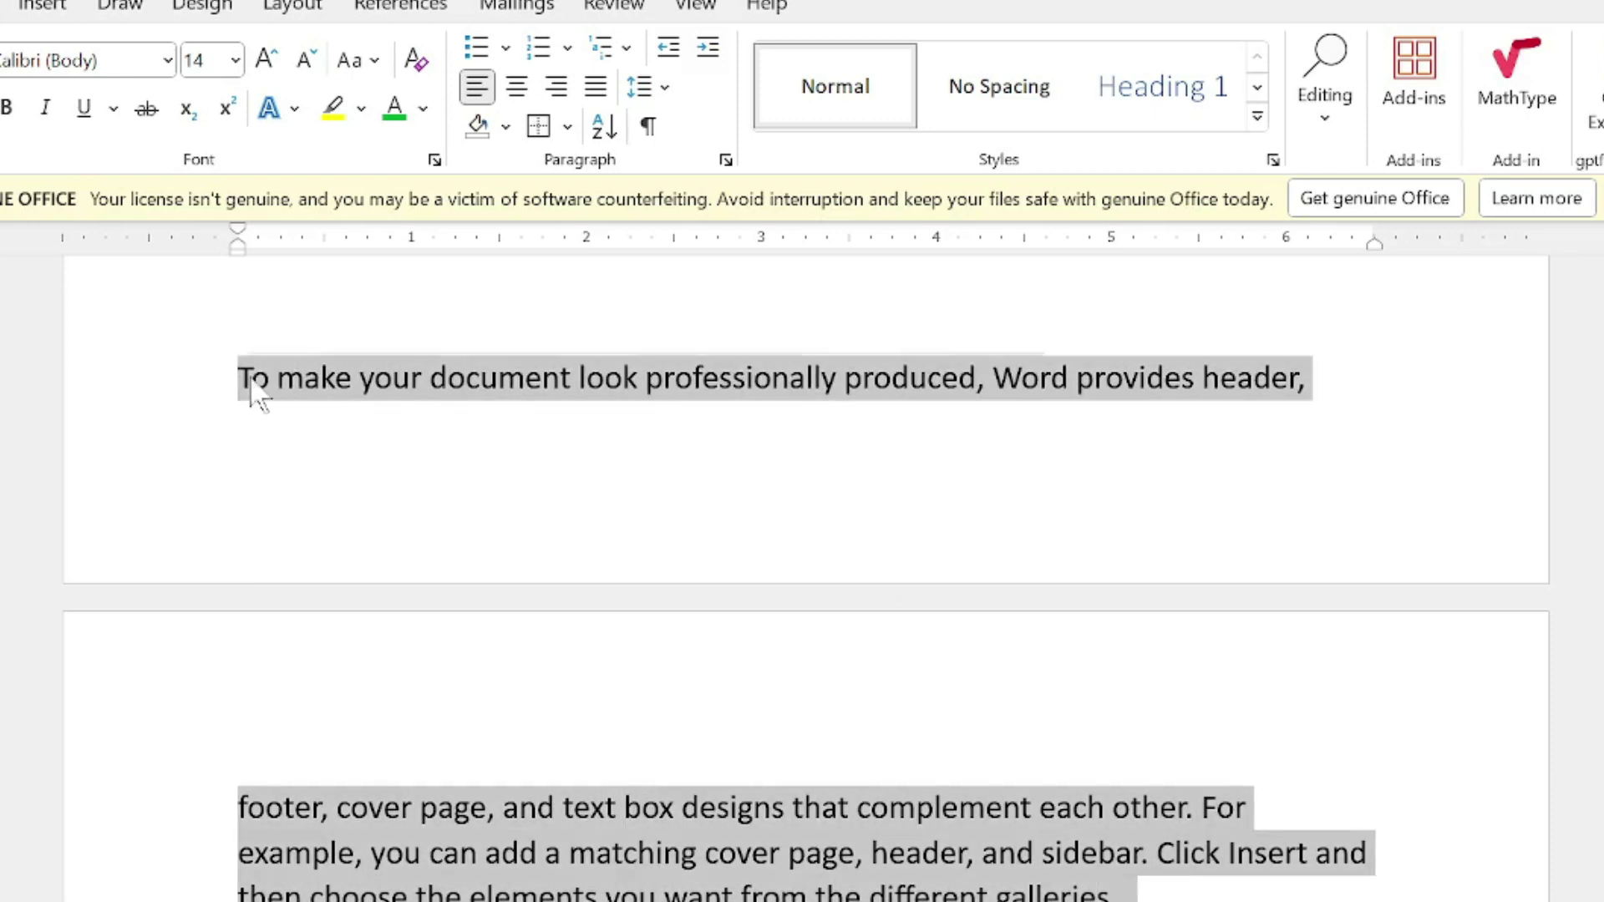
# - Turn on Widow/Orphan control for the split paragraph
pyautogui.click(725, 160)
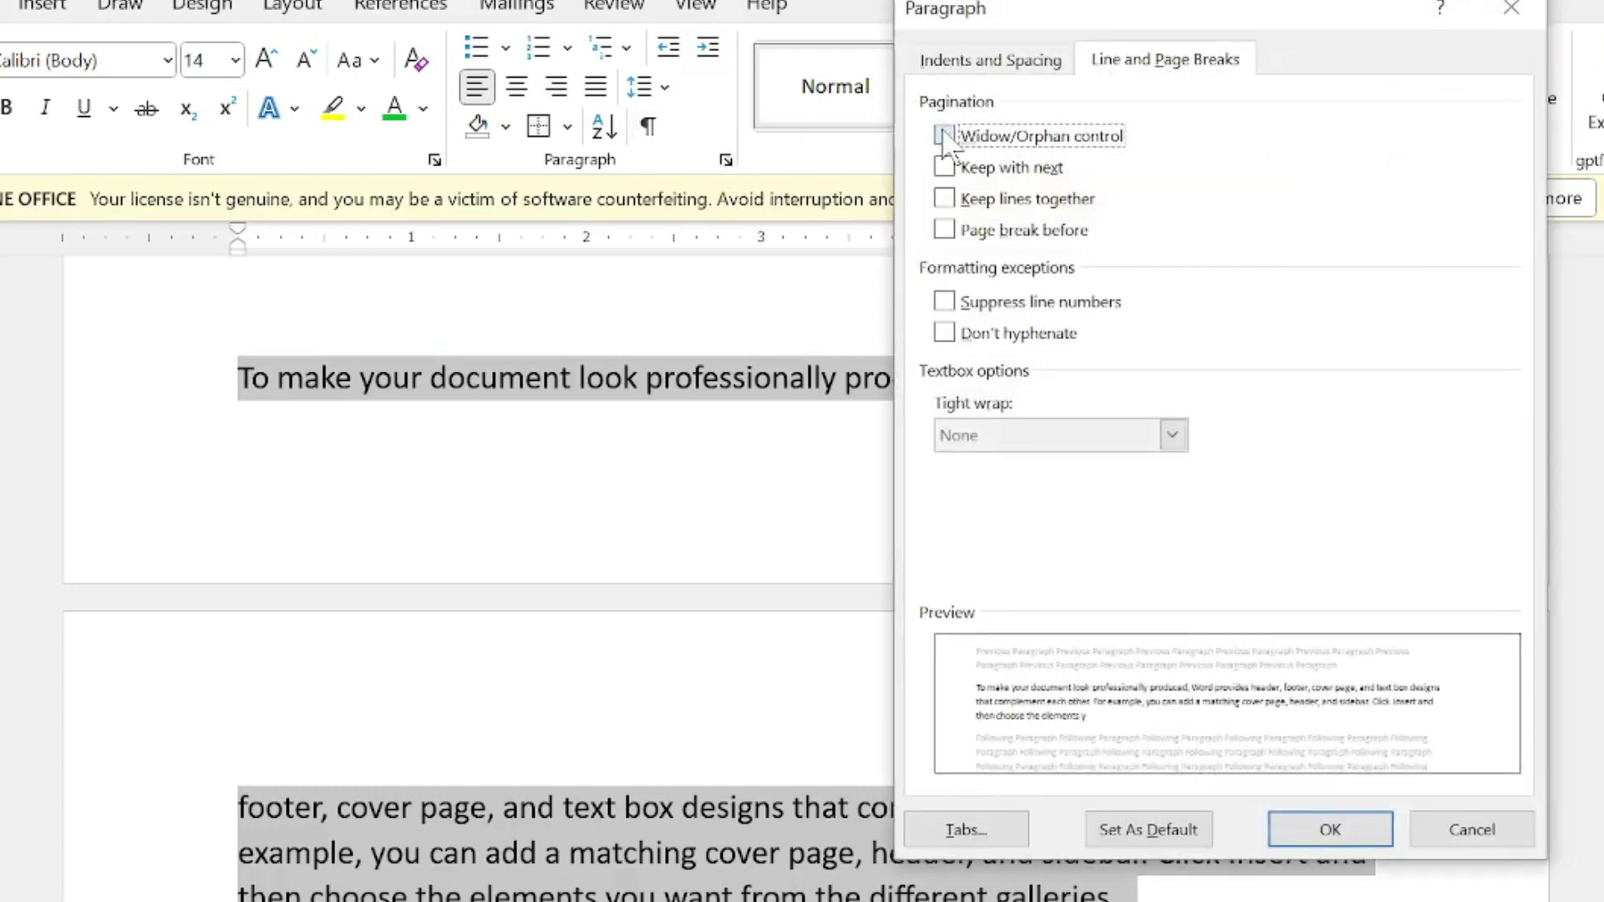
pyautogui.click(1332, 842)
pyautogui.click(1335, 852)
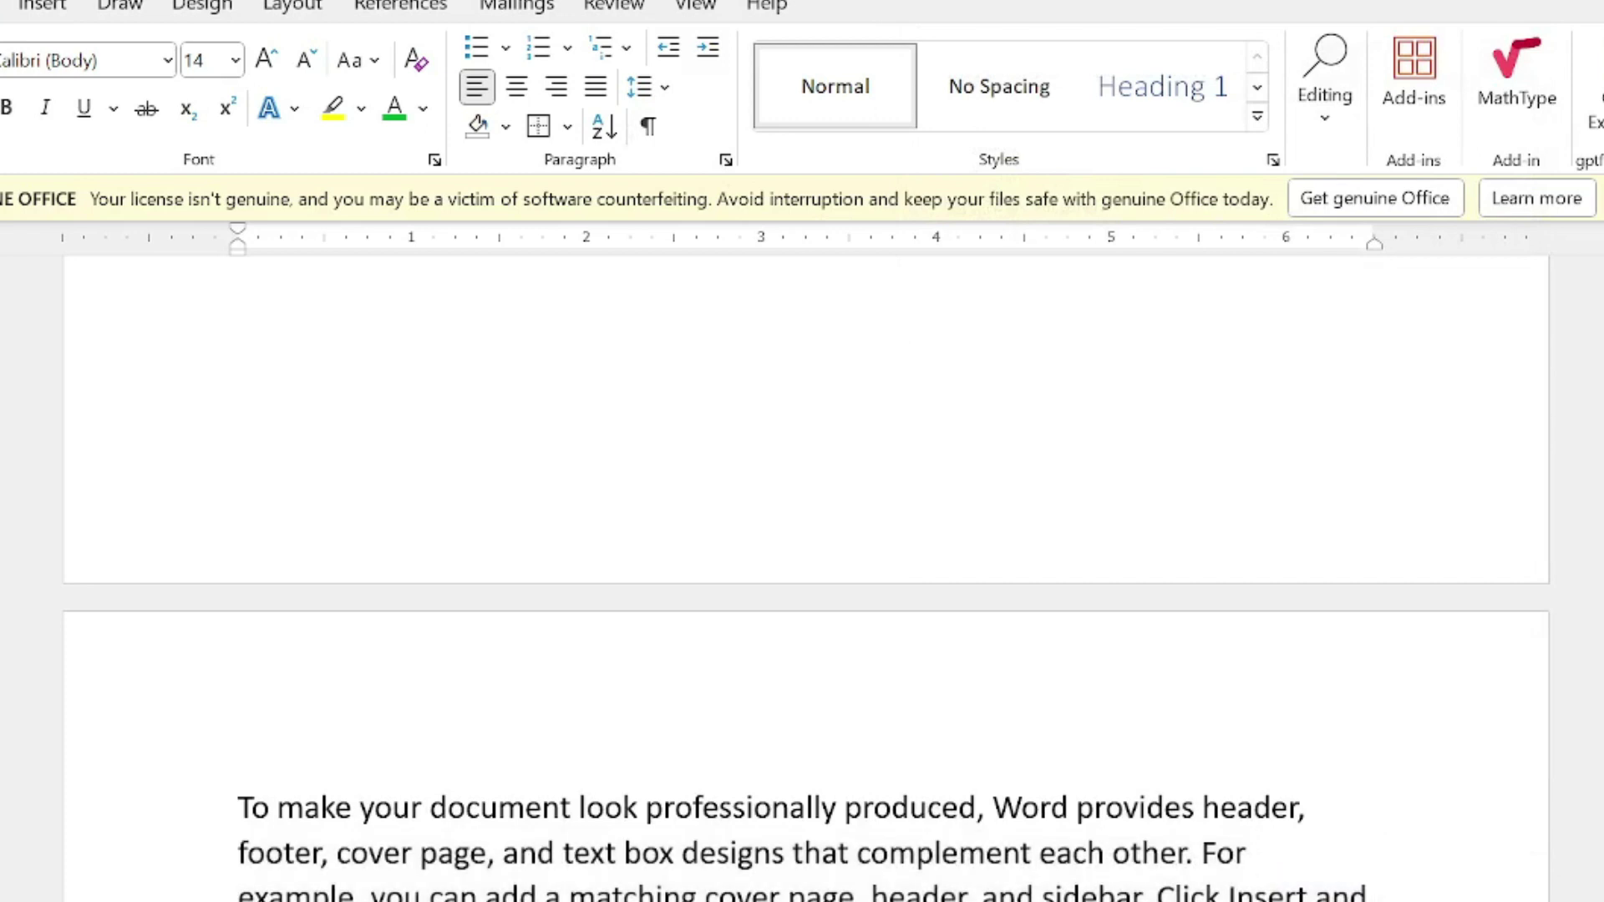
# - Delete the blank line above so two lines sit on each page, then cancel the Paragraph dialog
pyautogui.scroll(-3, 806, 576)
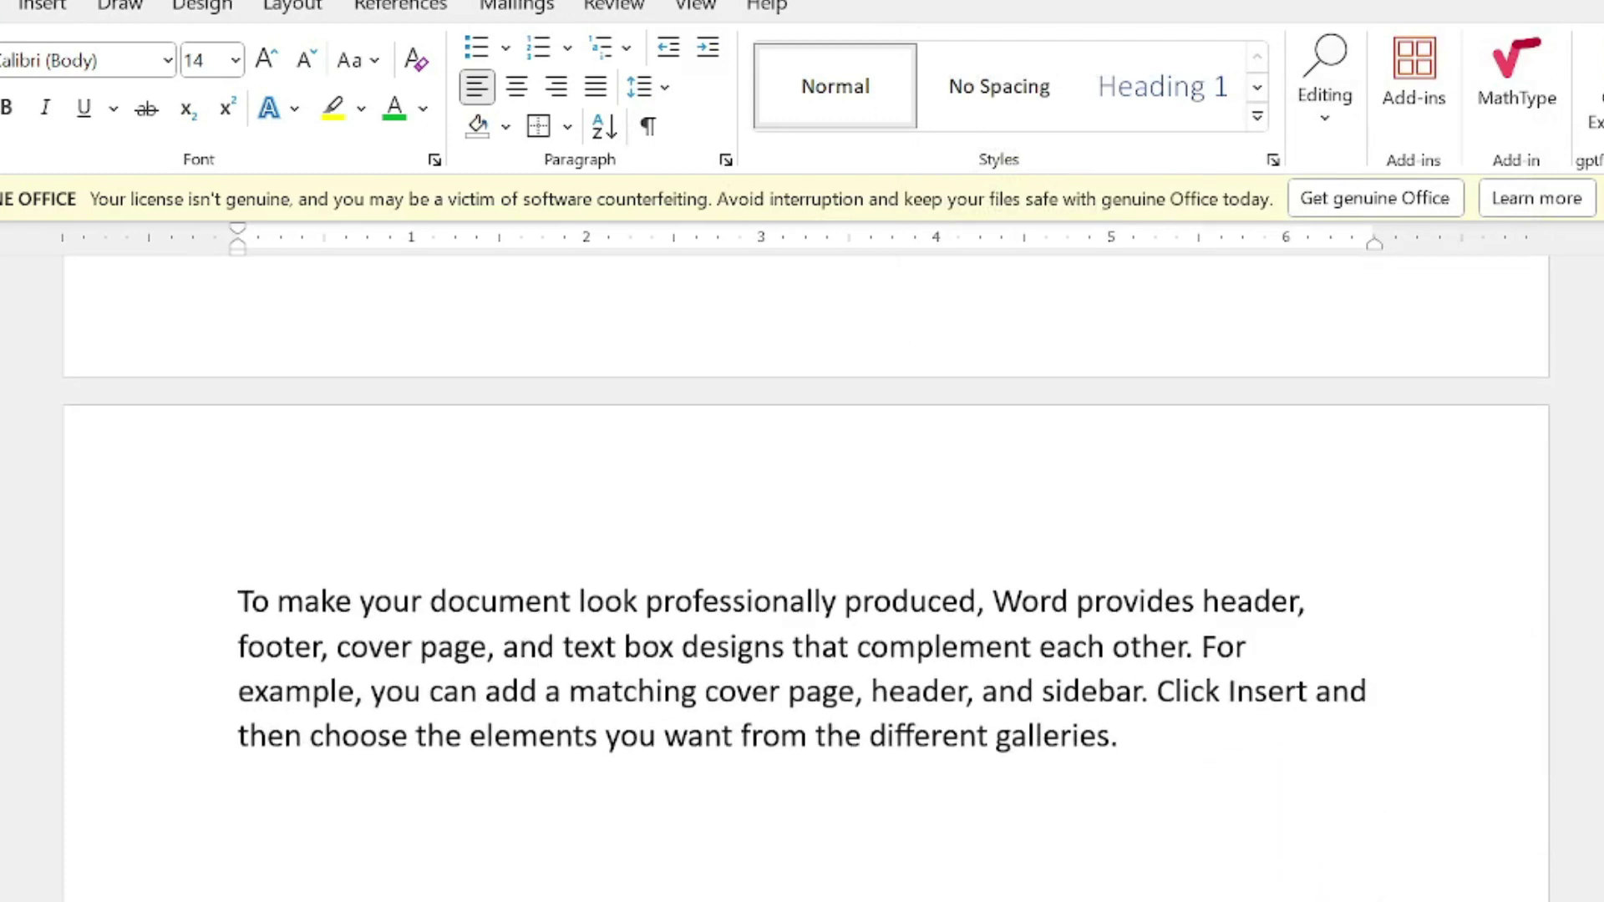
pyautogui.press('Up')
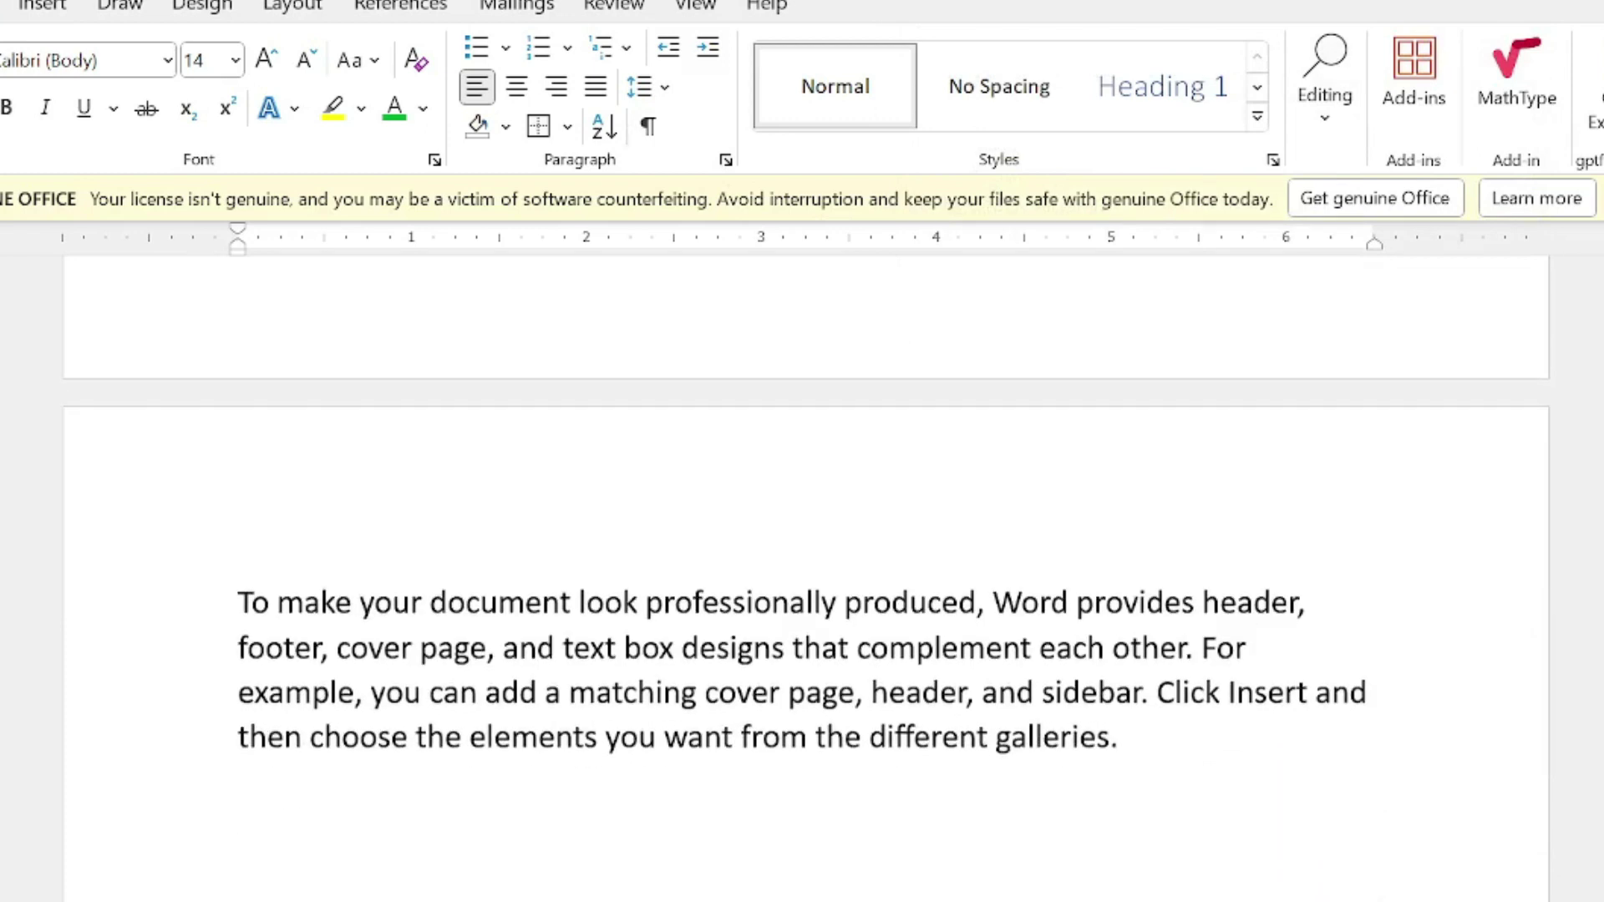
pyautogui.press('Up')
pyautogui.press('Up')
pyautogui.press('Up')
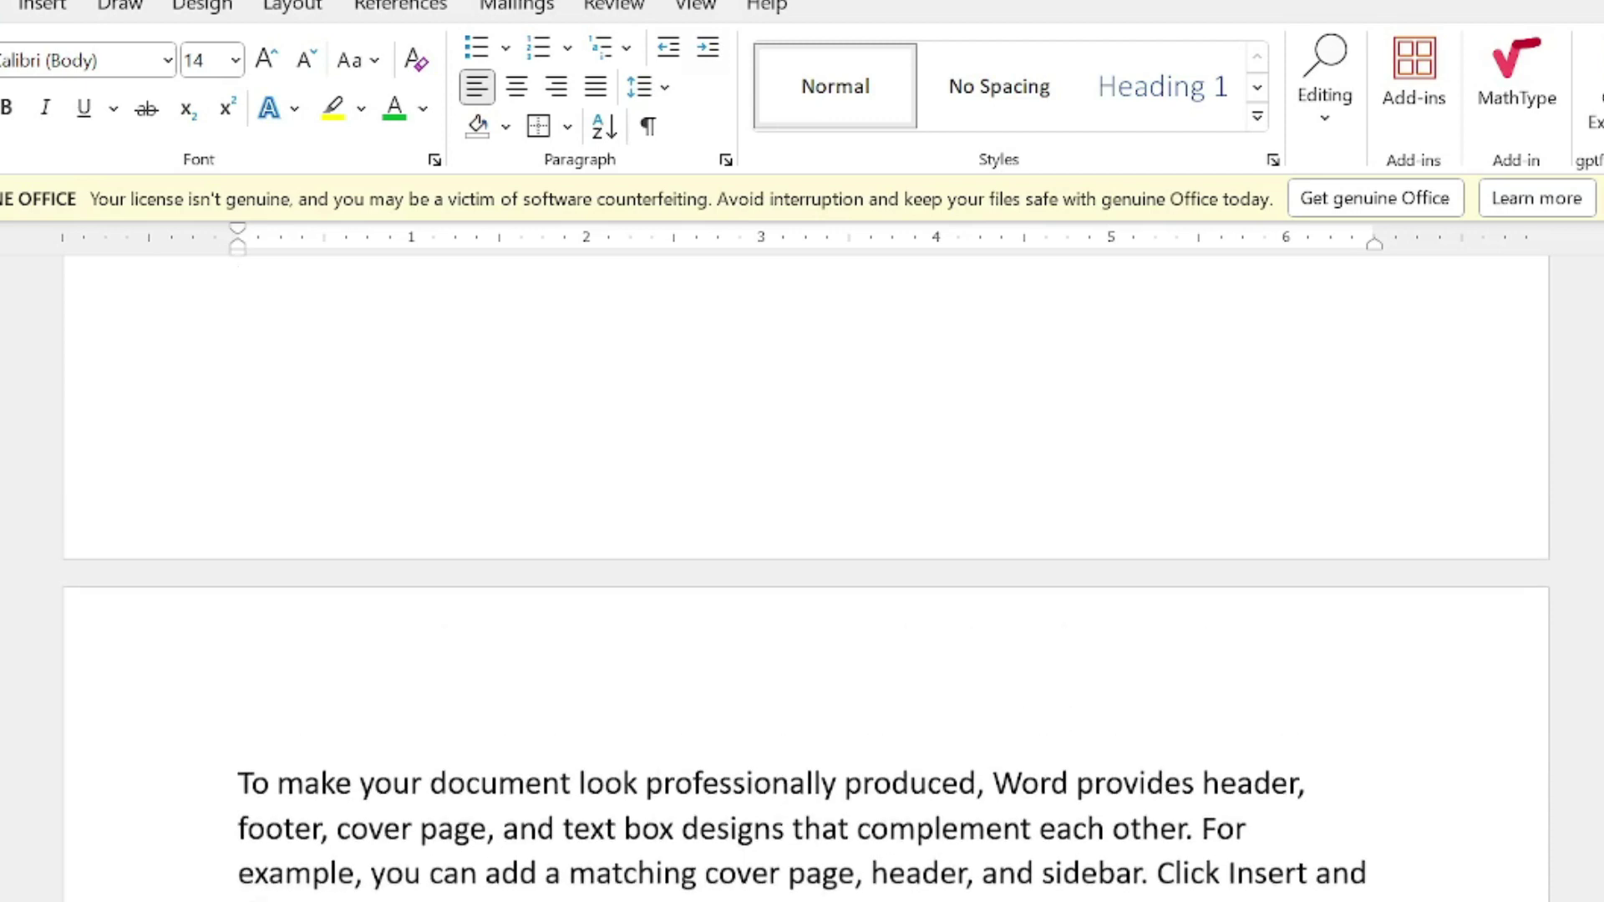
pyautogui.press('Delete')
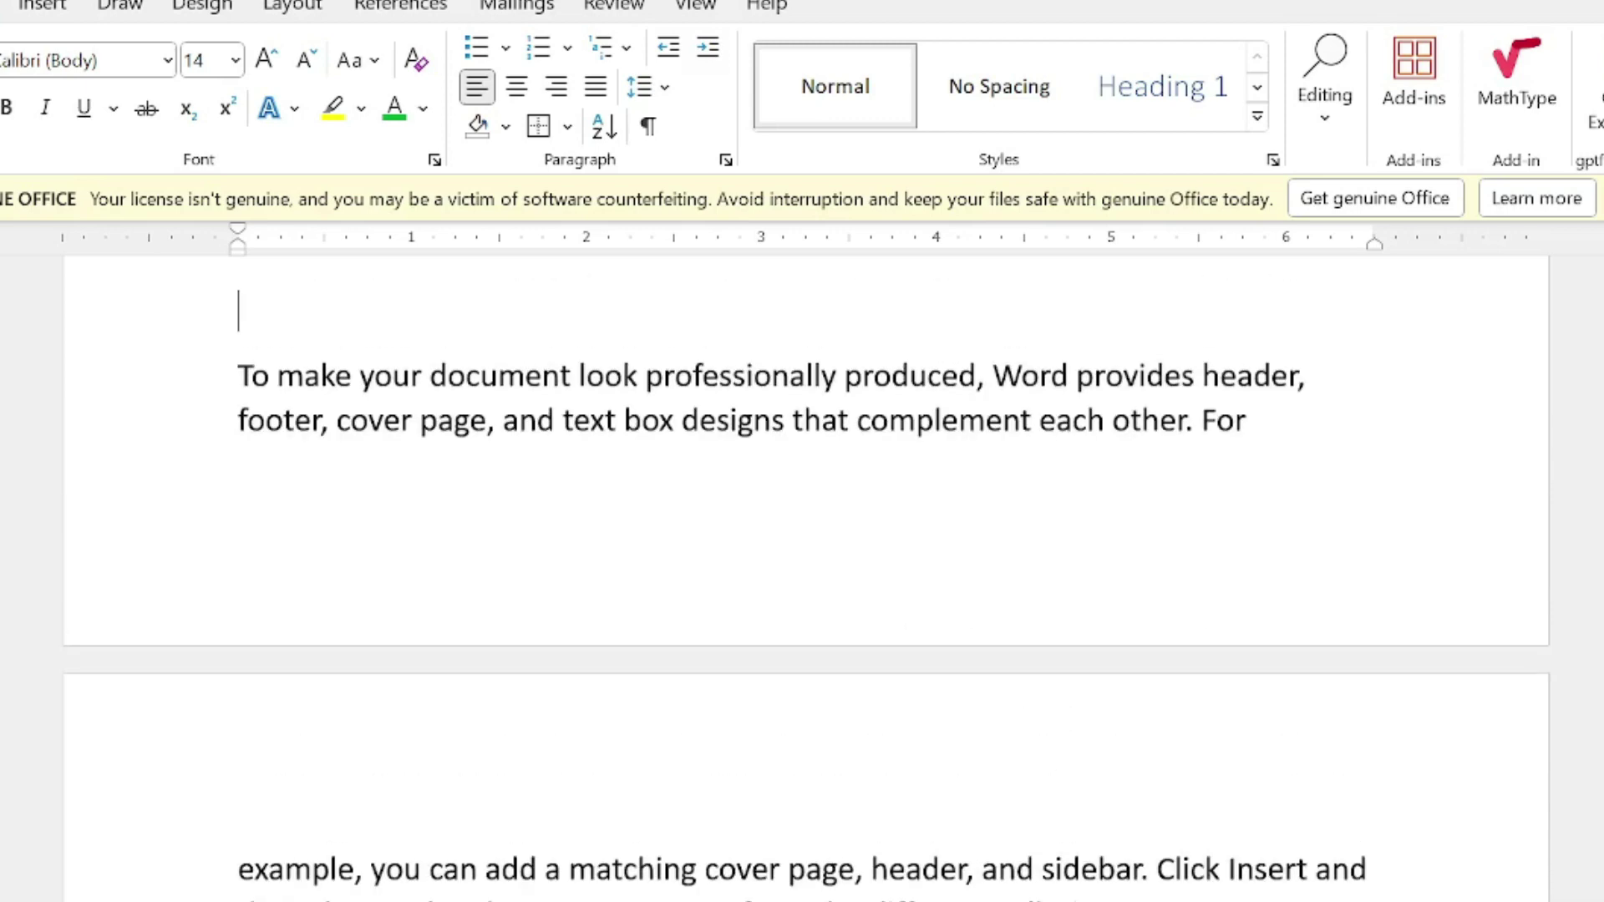
pyautogui.scroll(-2, 473, 468)
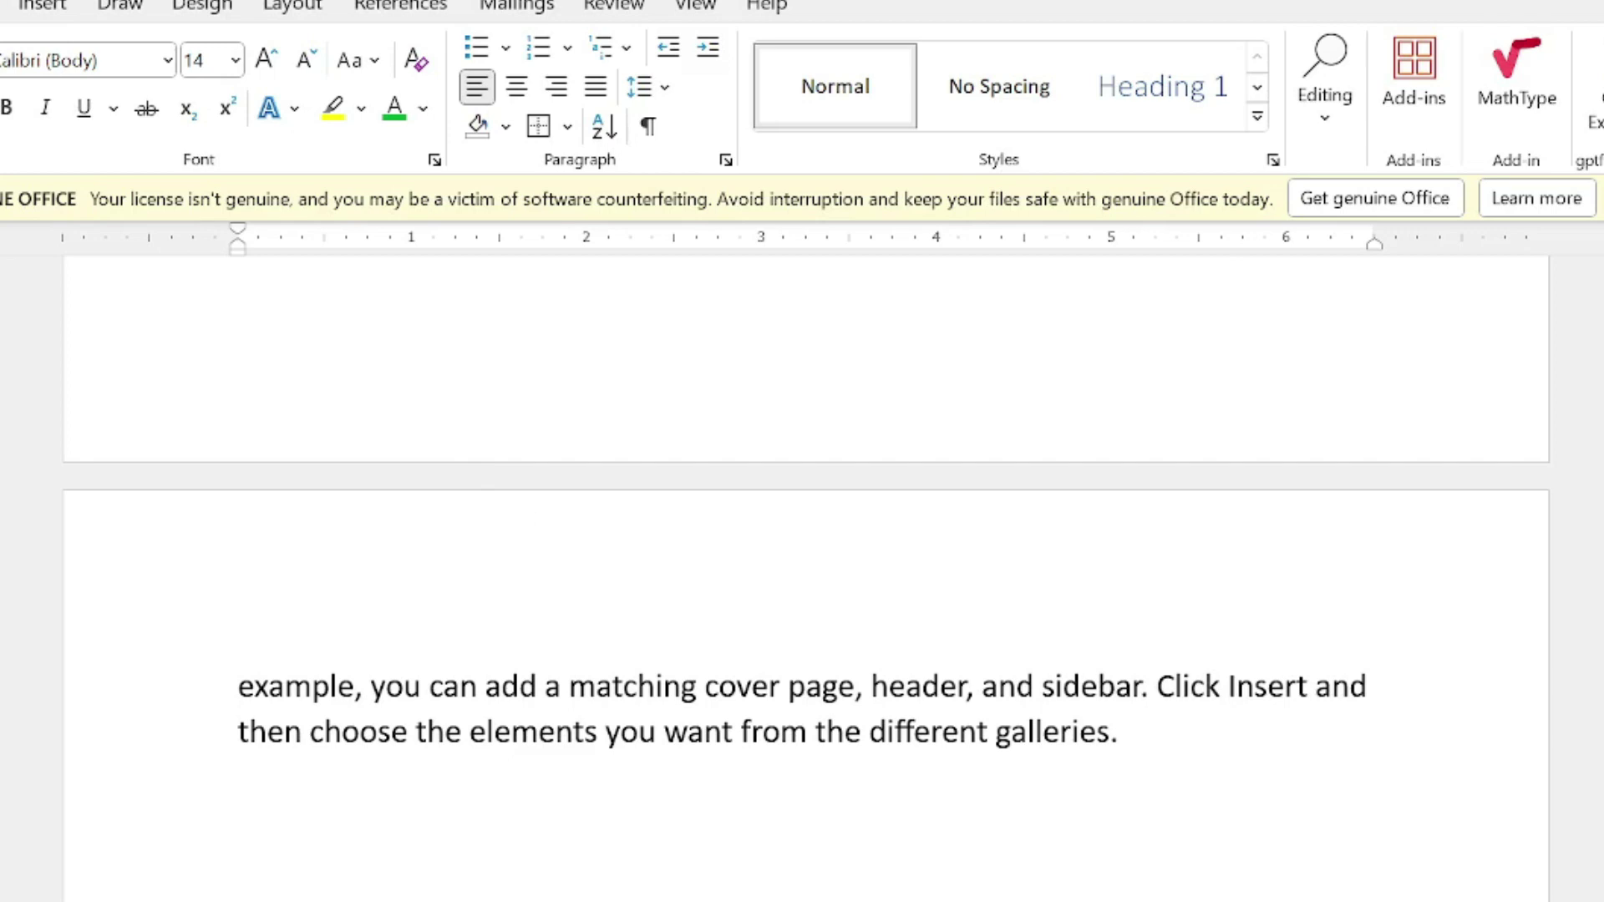
pyautogui.scroll(2, 807, 574)
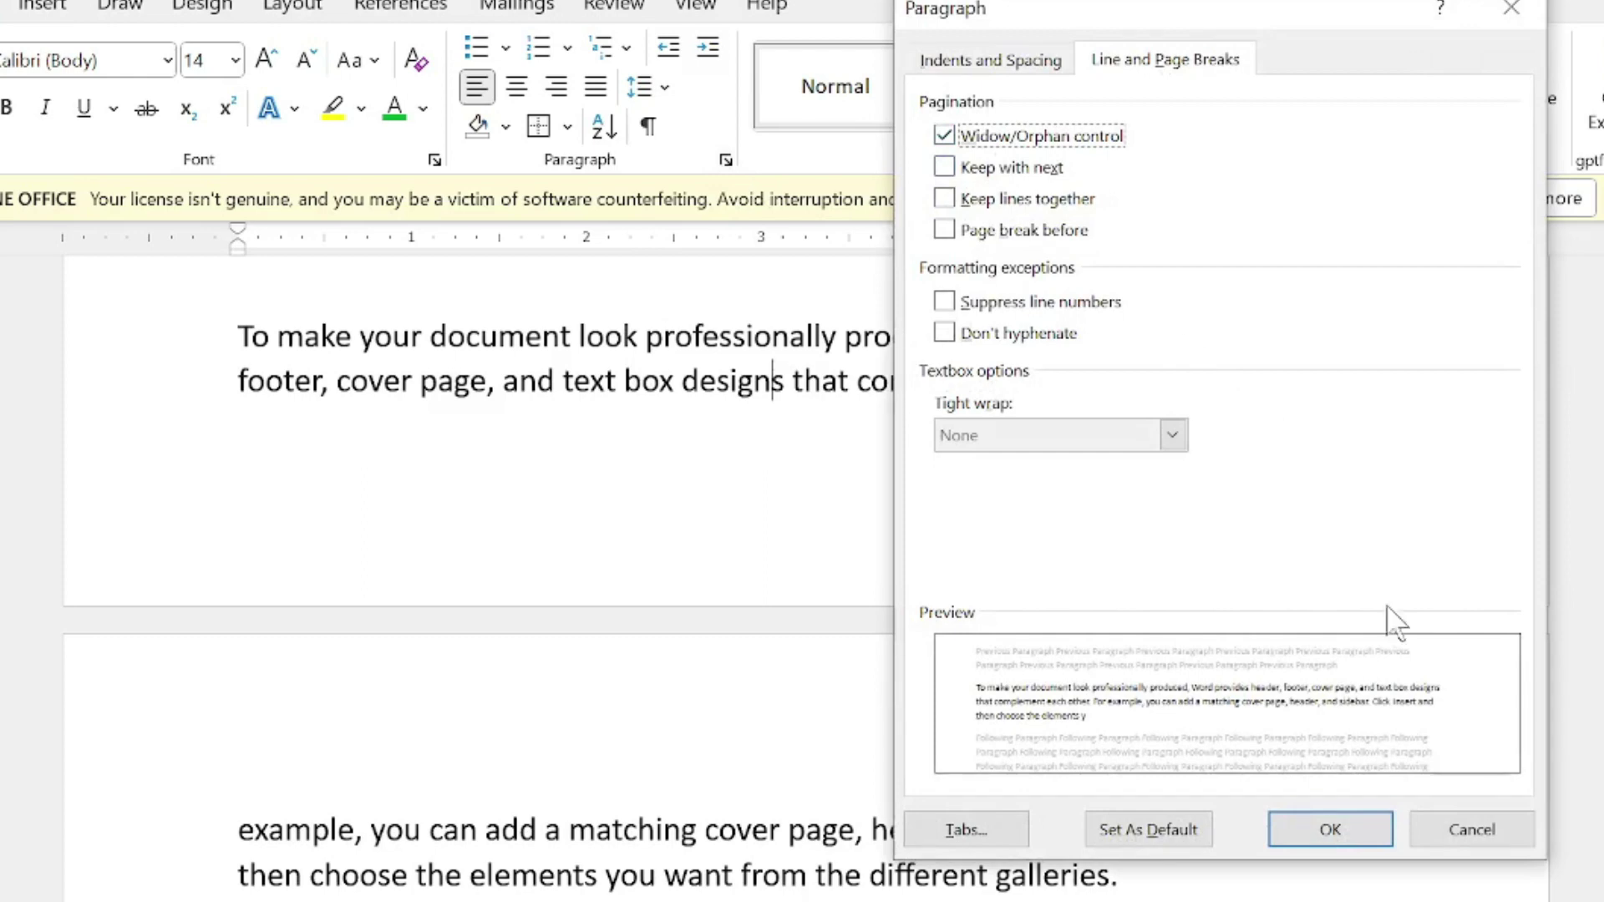
pyautogui.click(1496, 832)
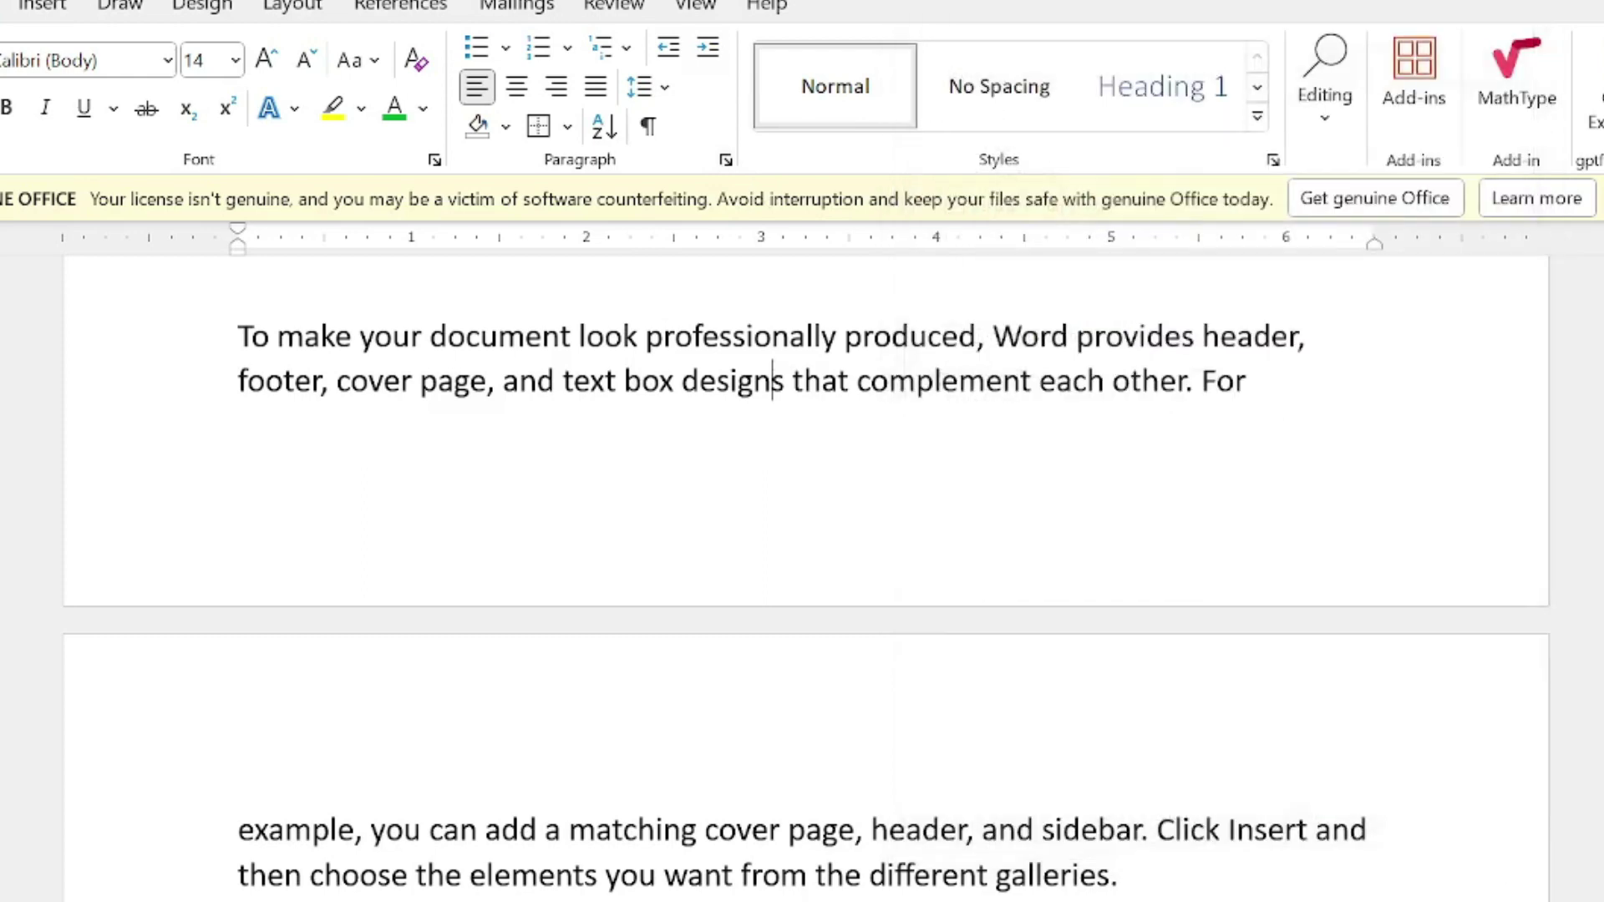
pyautogui.scroll(2, 807, 543)
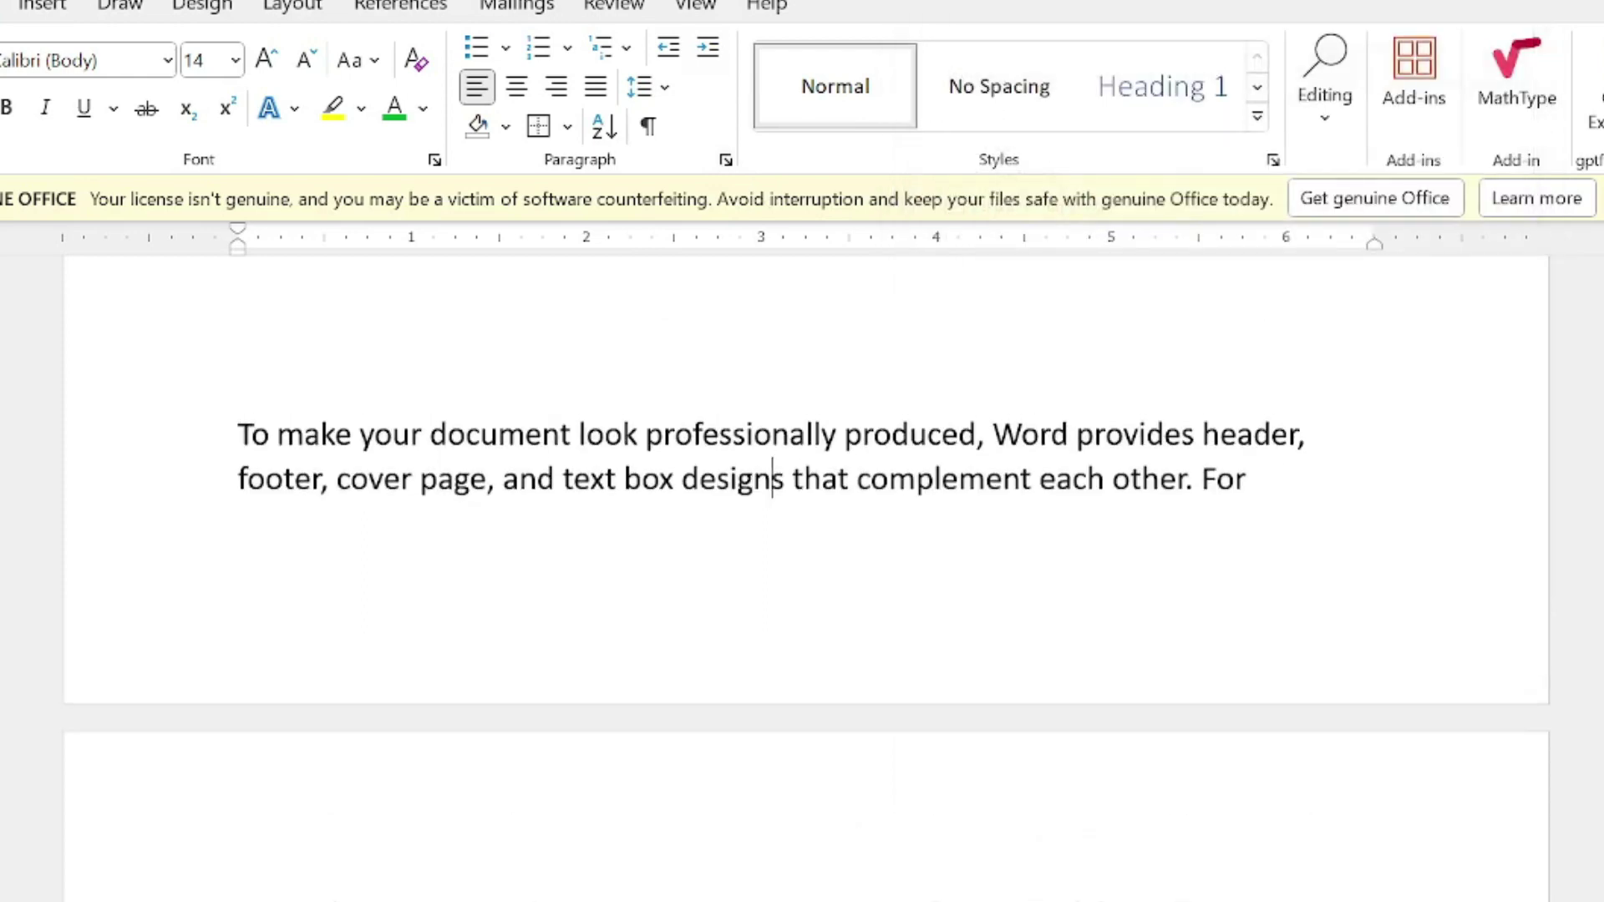
# - Type 'Video' above the paragraph and make it green and bold
pyautogui.write('Vi')
pyautogui.write('deo')
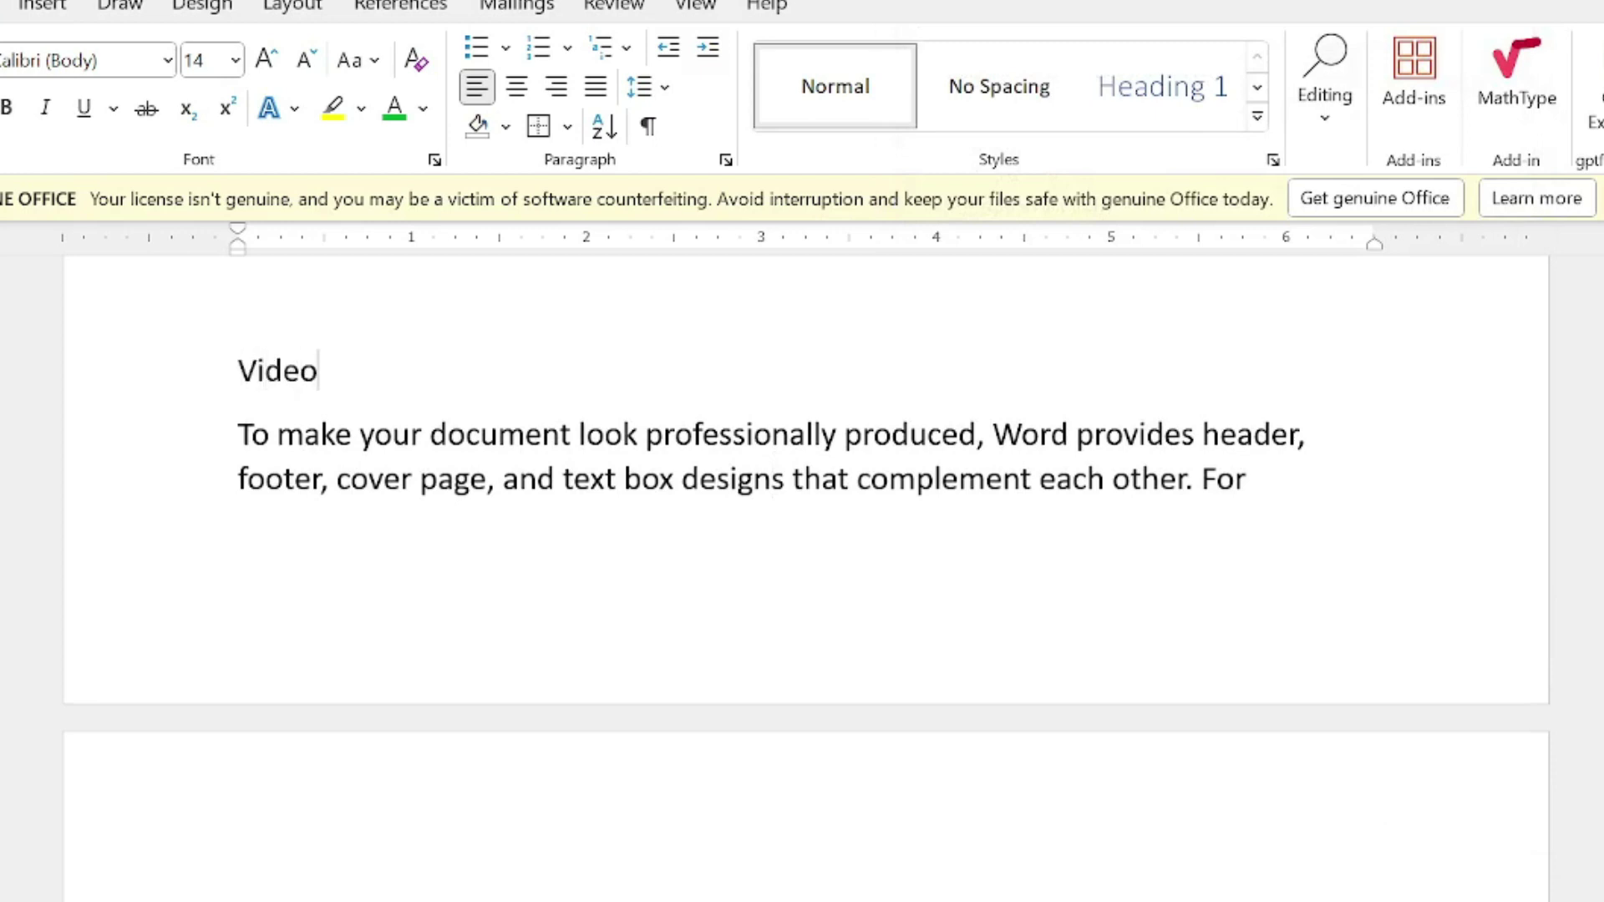
pyautogui.moveTo(319, 372); pyautogui.dragTo(238, 372)
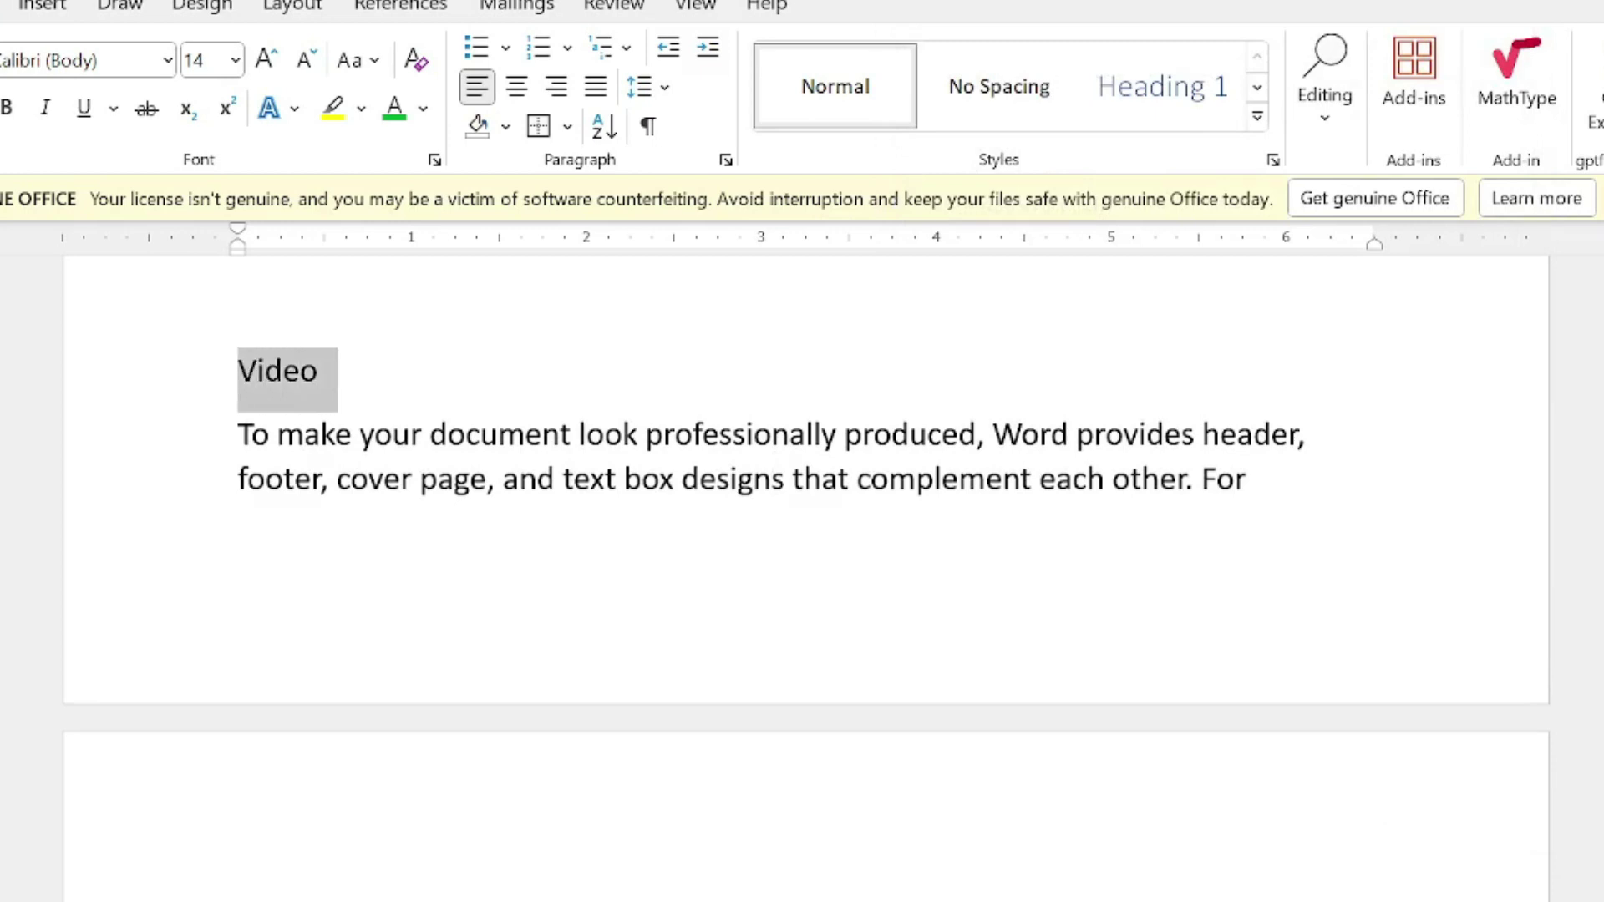
pyautogui.click(406, 111)
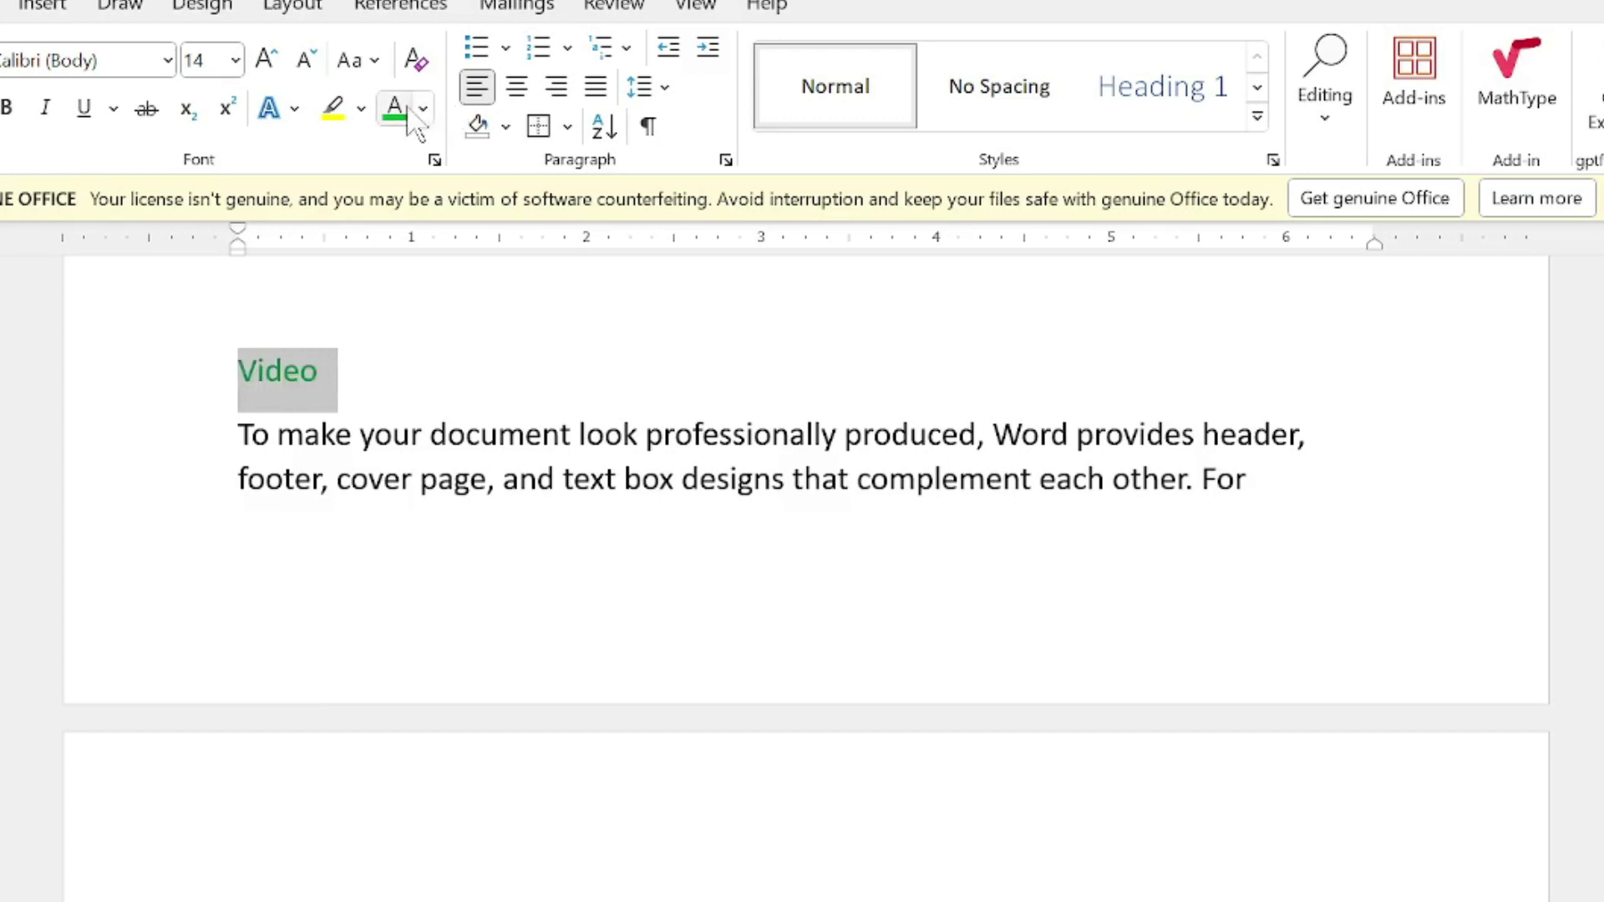
pyautogui.hotkey('ctrl', 'b')
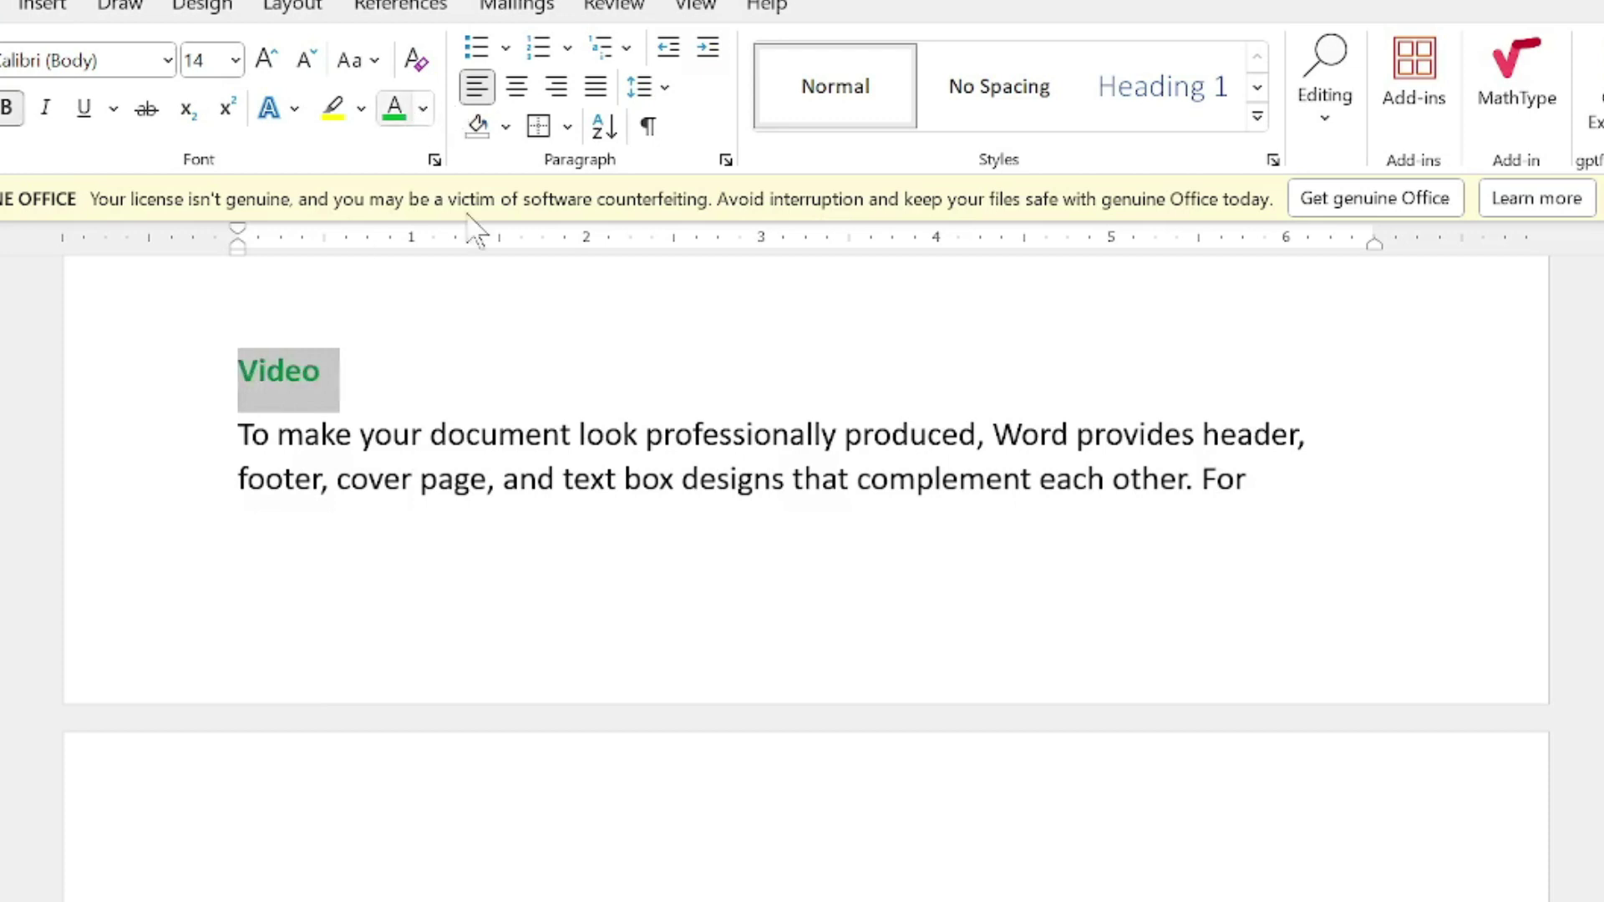
pyautogui.press('End')
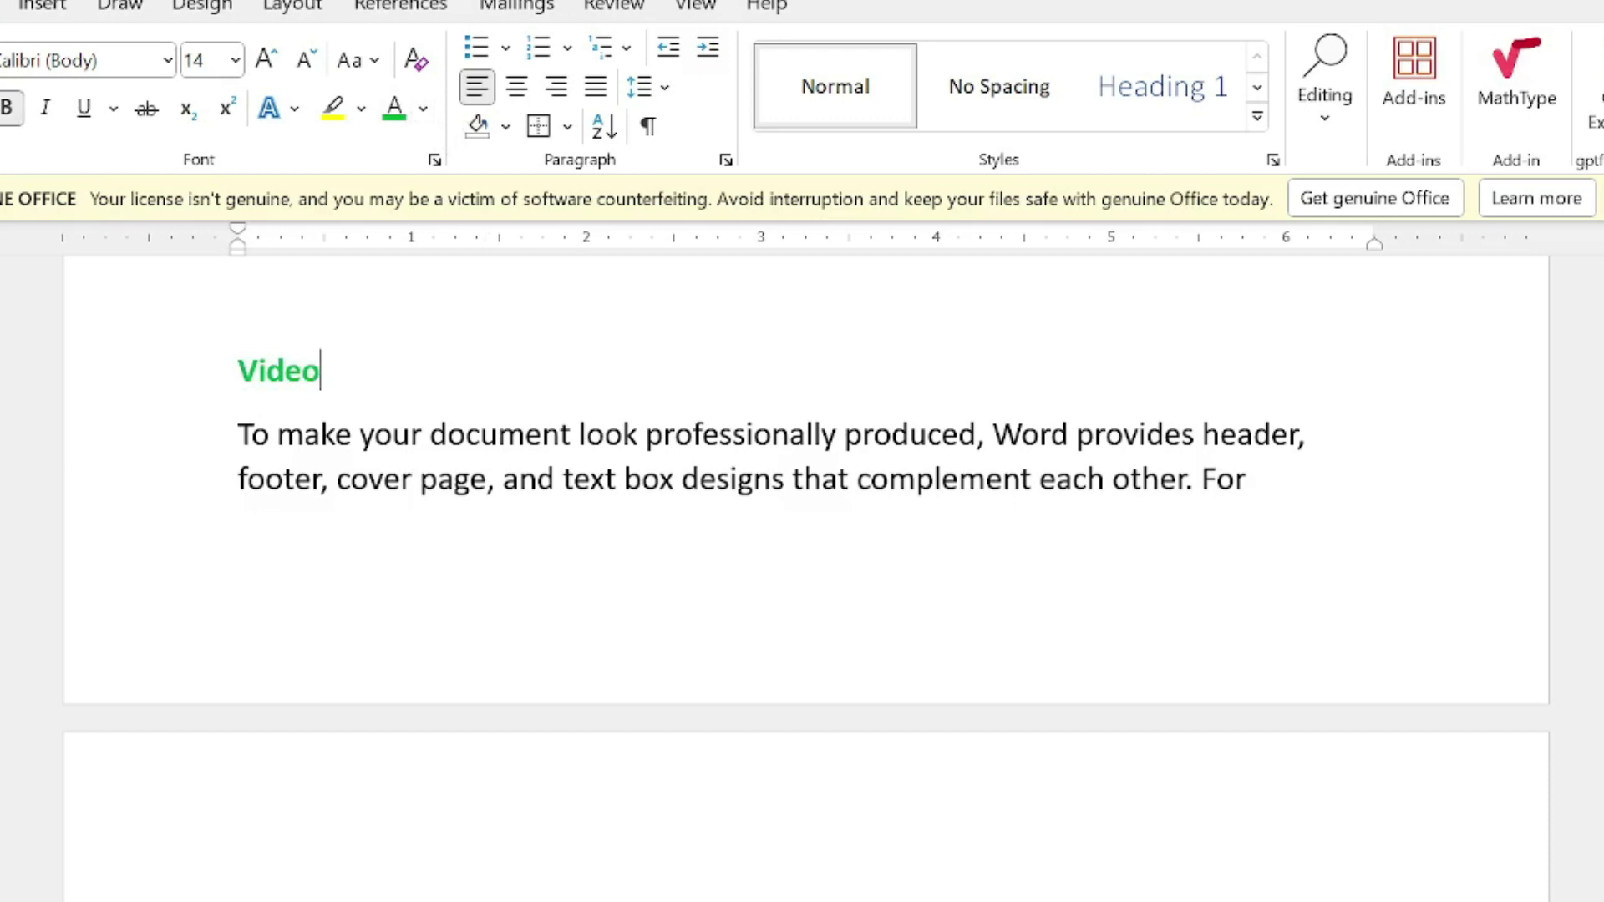
# - Undo the stray edit after the heading and reselect the Video heading
pyautogui.hotkey('ctrl', 'z')
pyautogui.write('\\')
pyautogui.press('BackSpace')
pyautogui.scroll(-2, 802, 577)
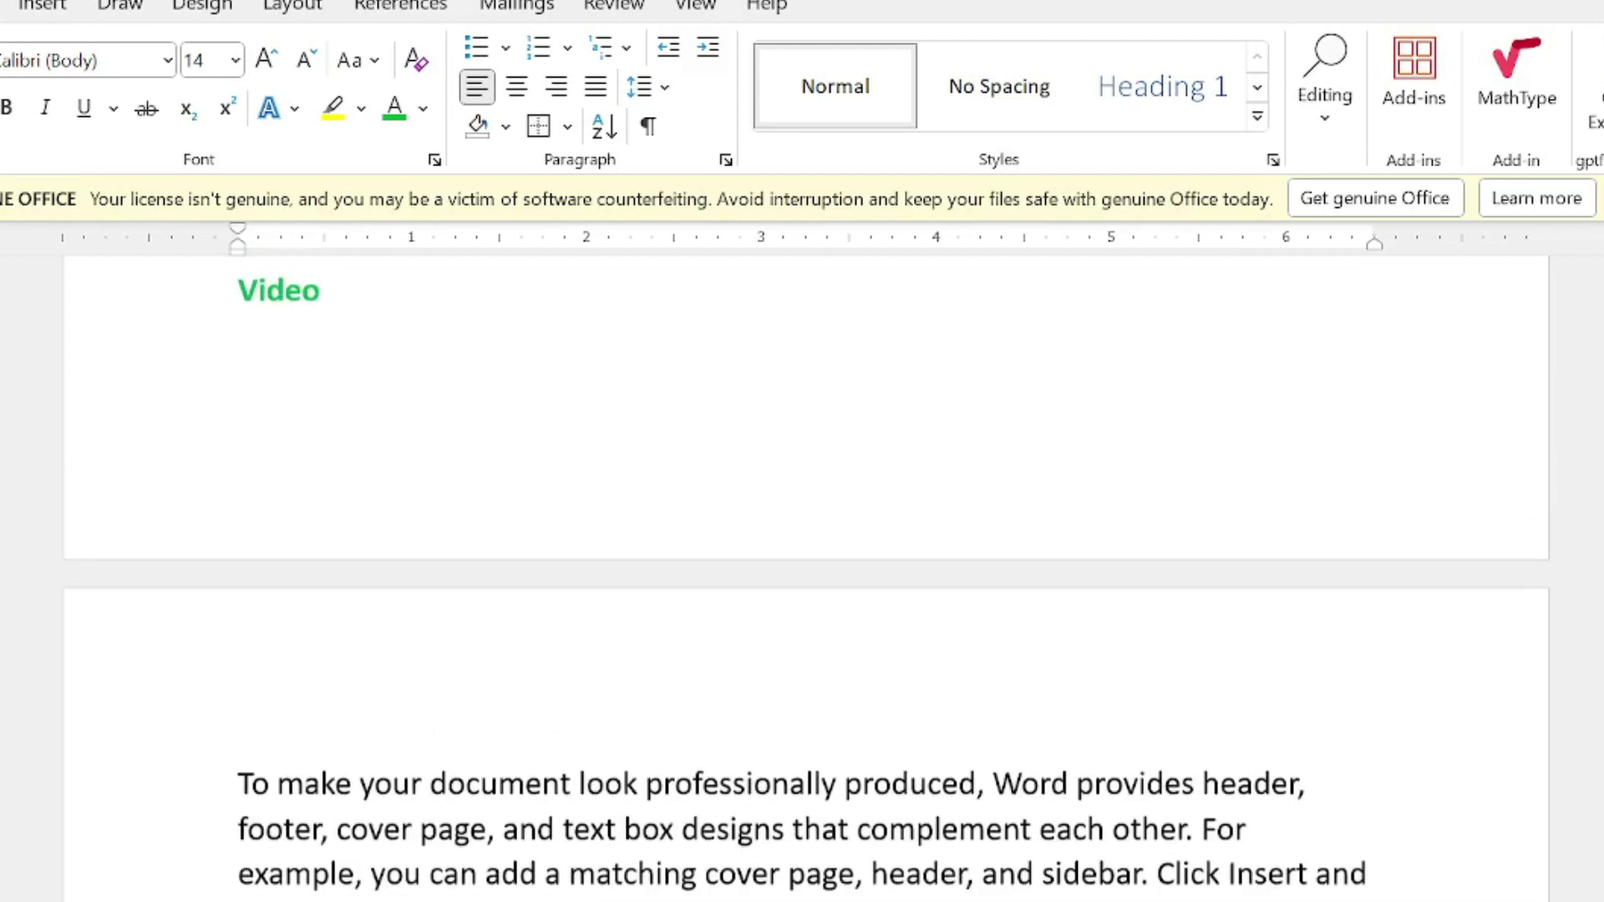
pyautogui.scroll(1, 802, 576)
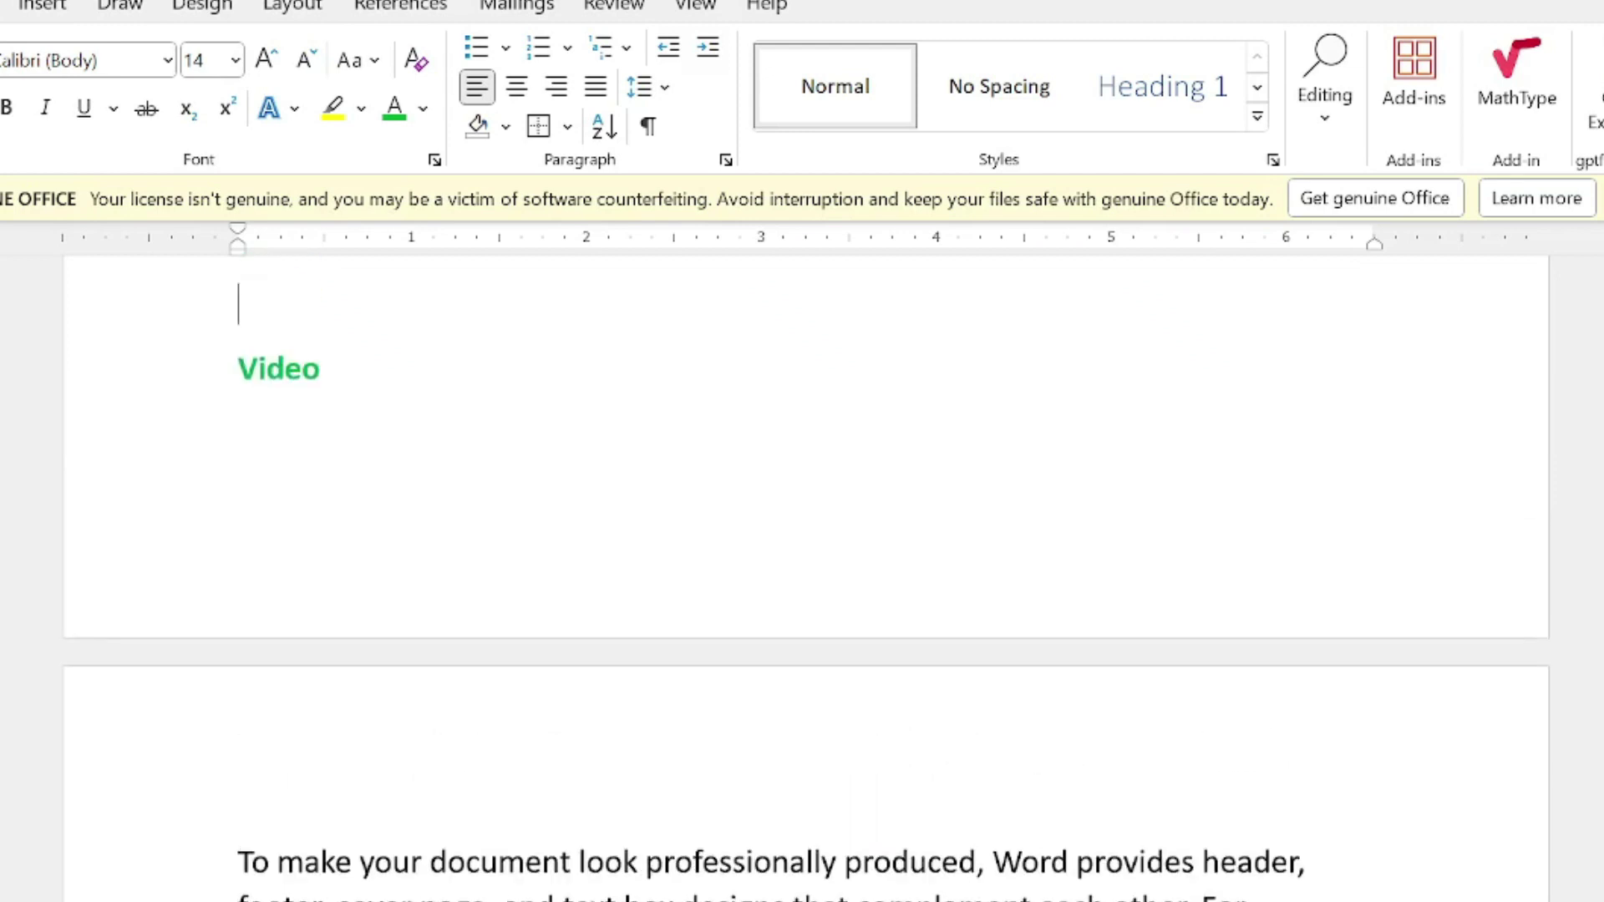
pyautogui.moveTo(341, 372); pyautogui.dragTo(237, 372)
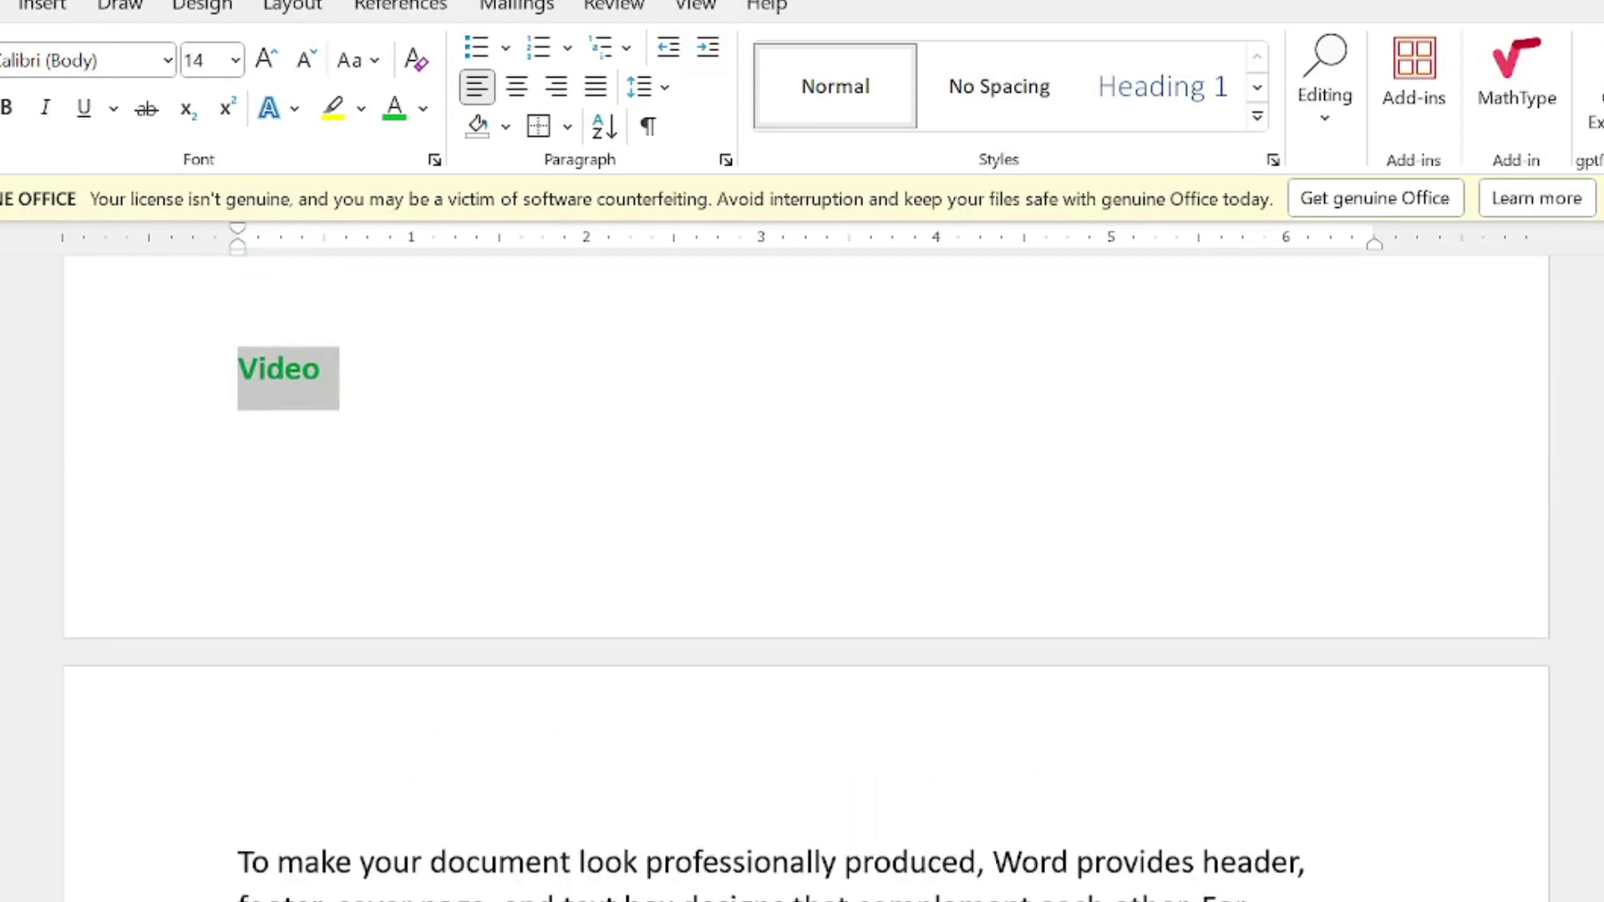
# - Turn on Keep with next for the Video heading
pyautogui.click(725, 160)
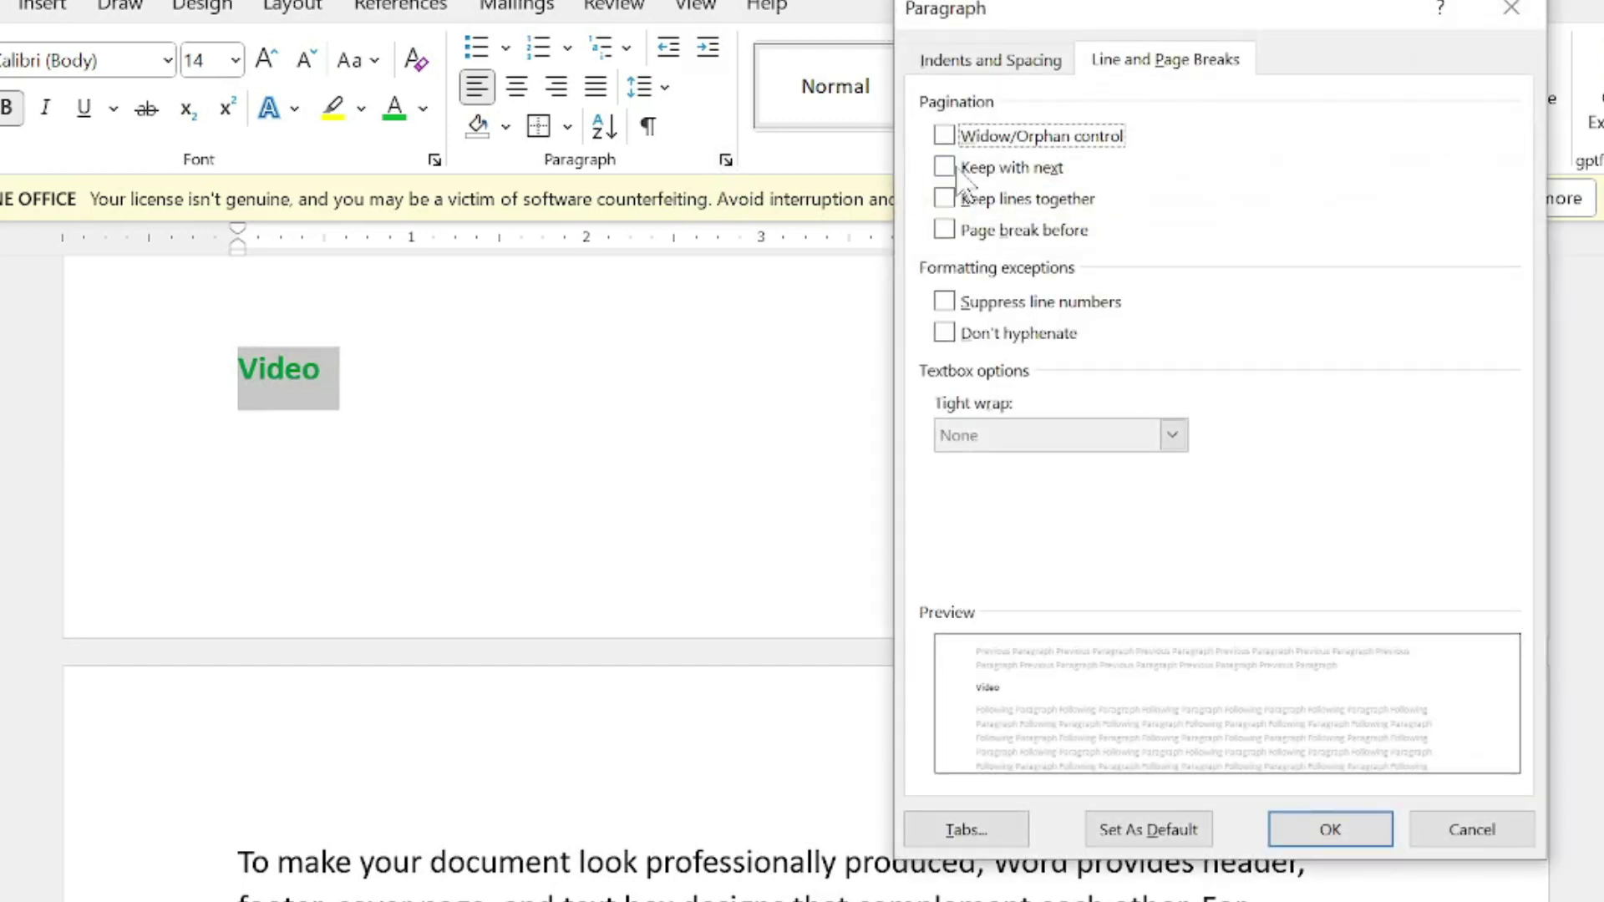
pyautogui.click(984, 168)
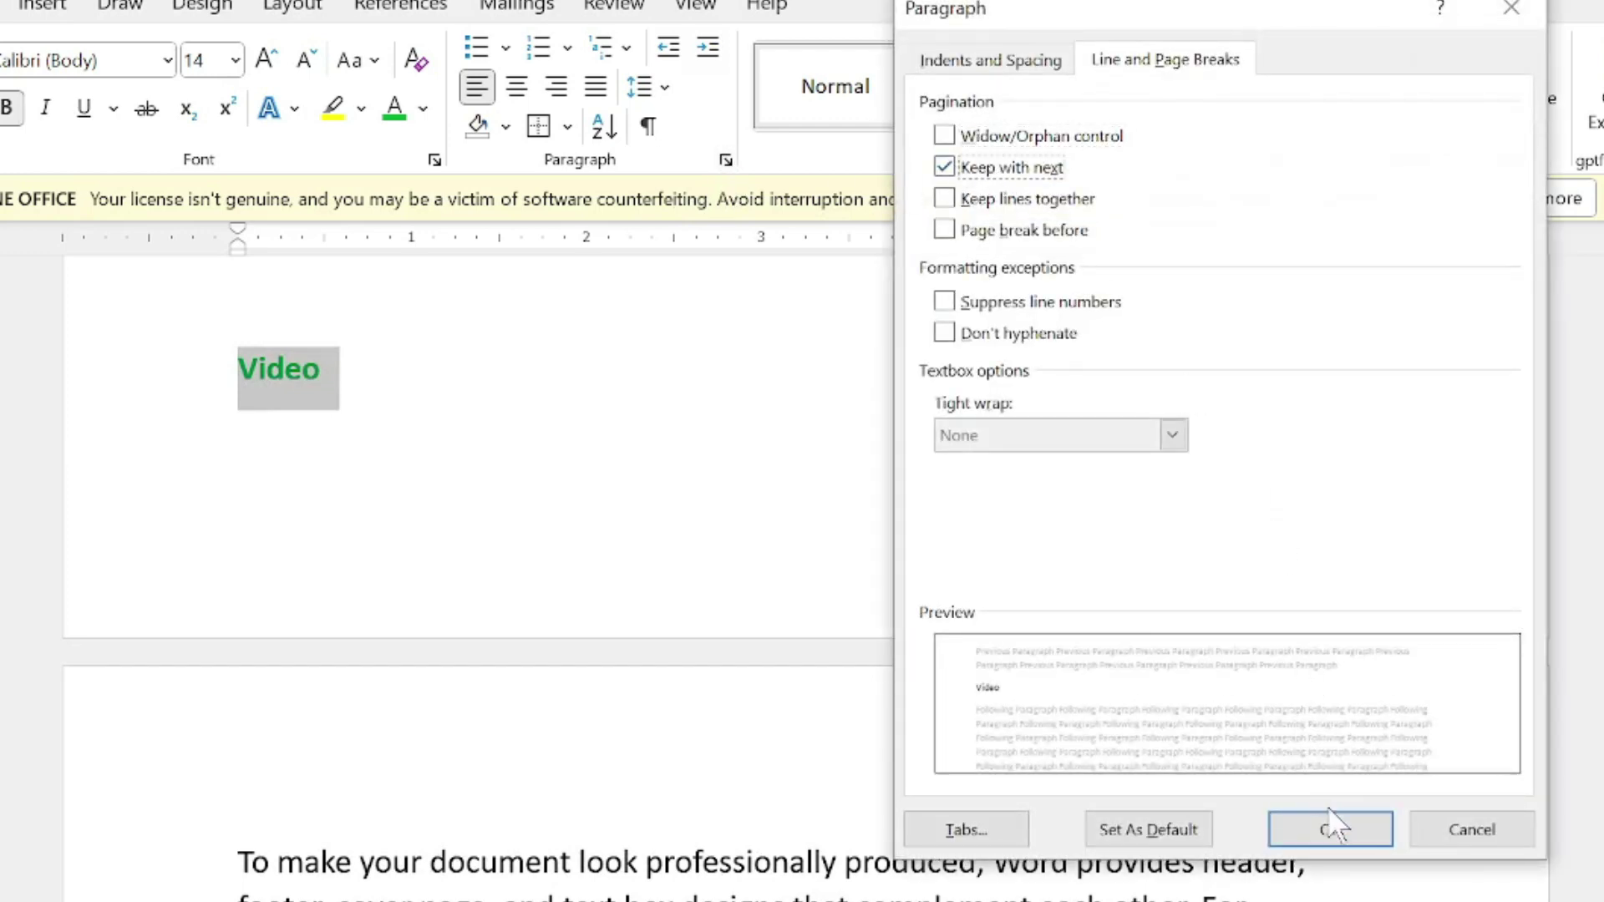
pyautogui.click(1331, 829)
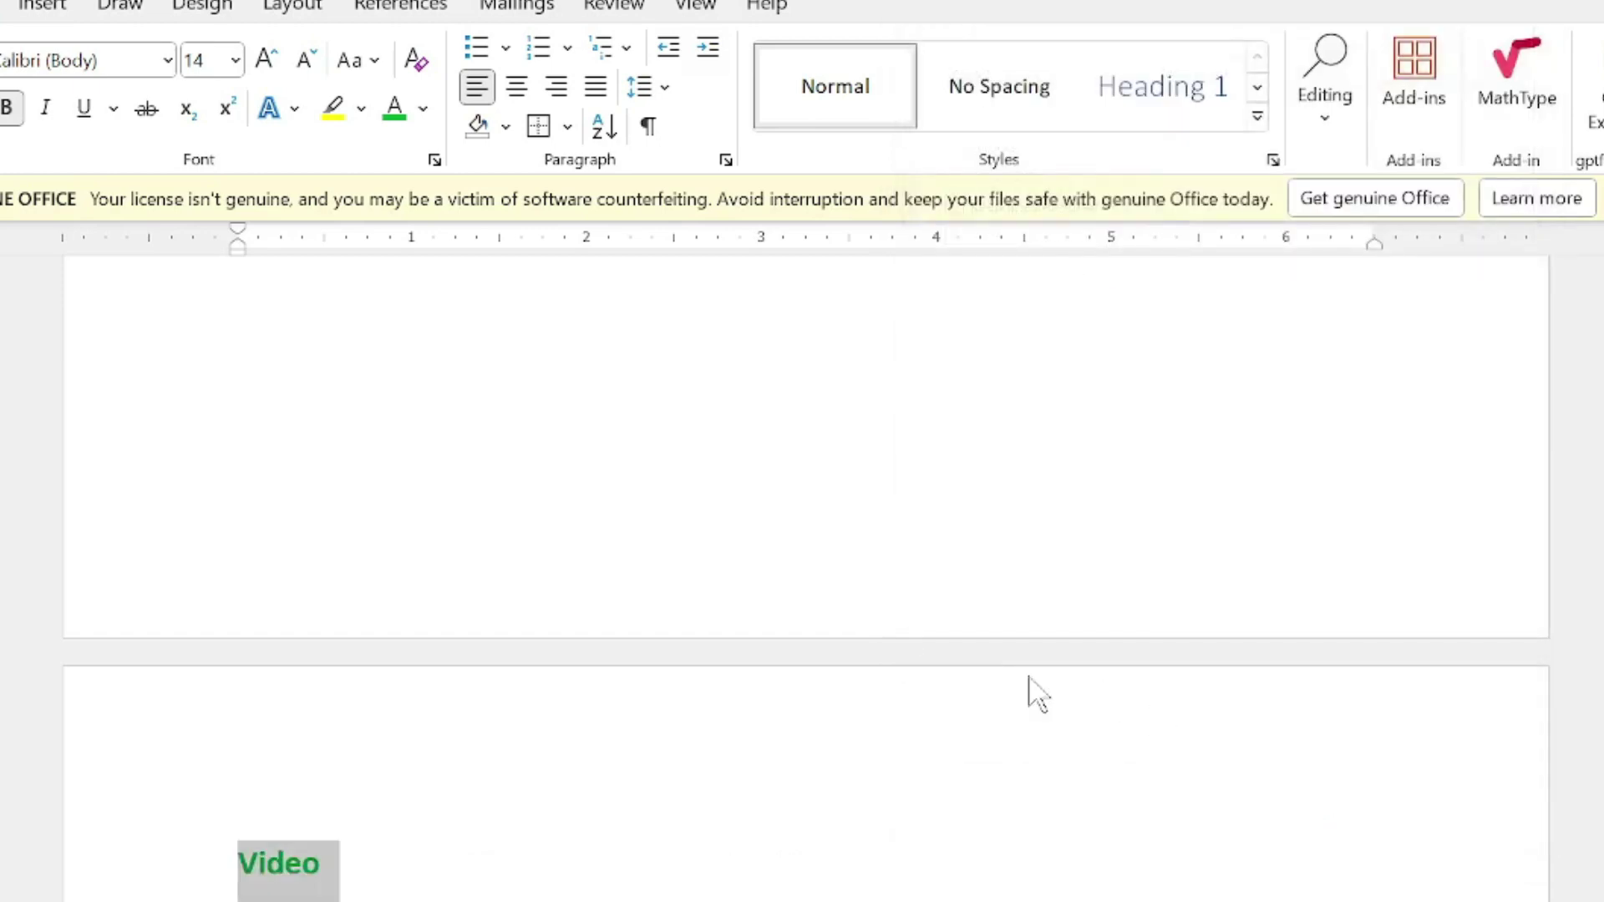
pyautogui.scroll(-5, 1031, 691)
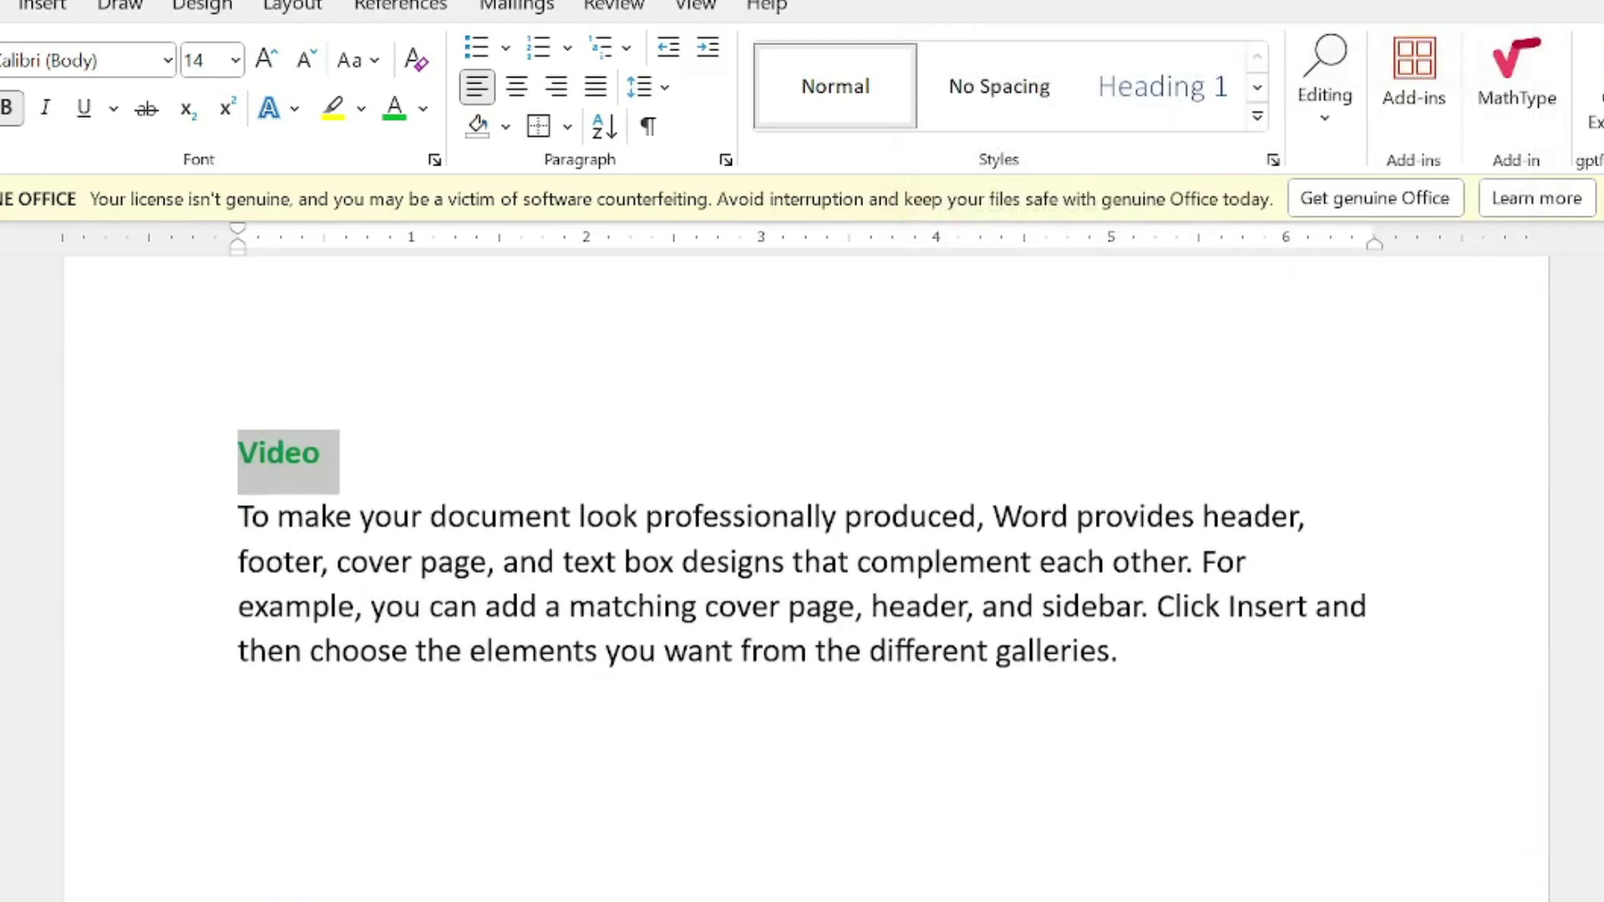
pyautogui.click(272, 386)
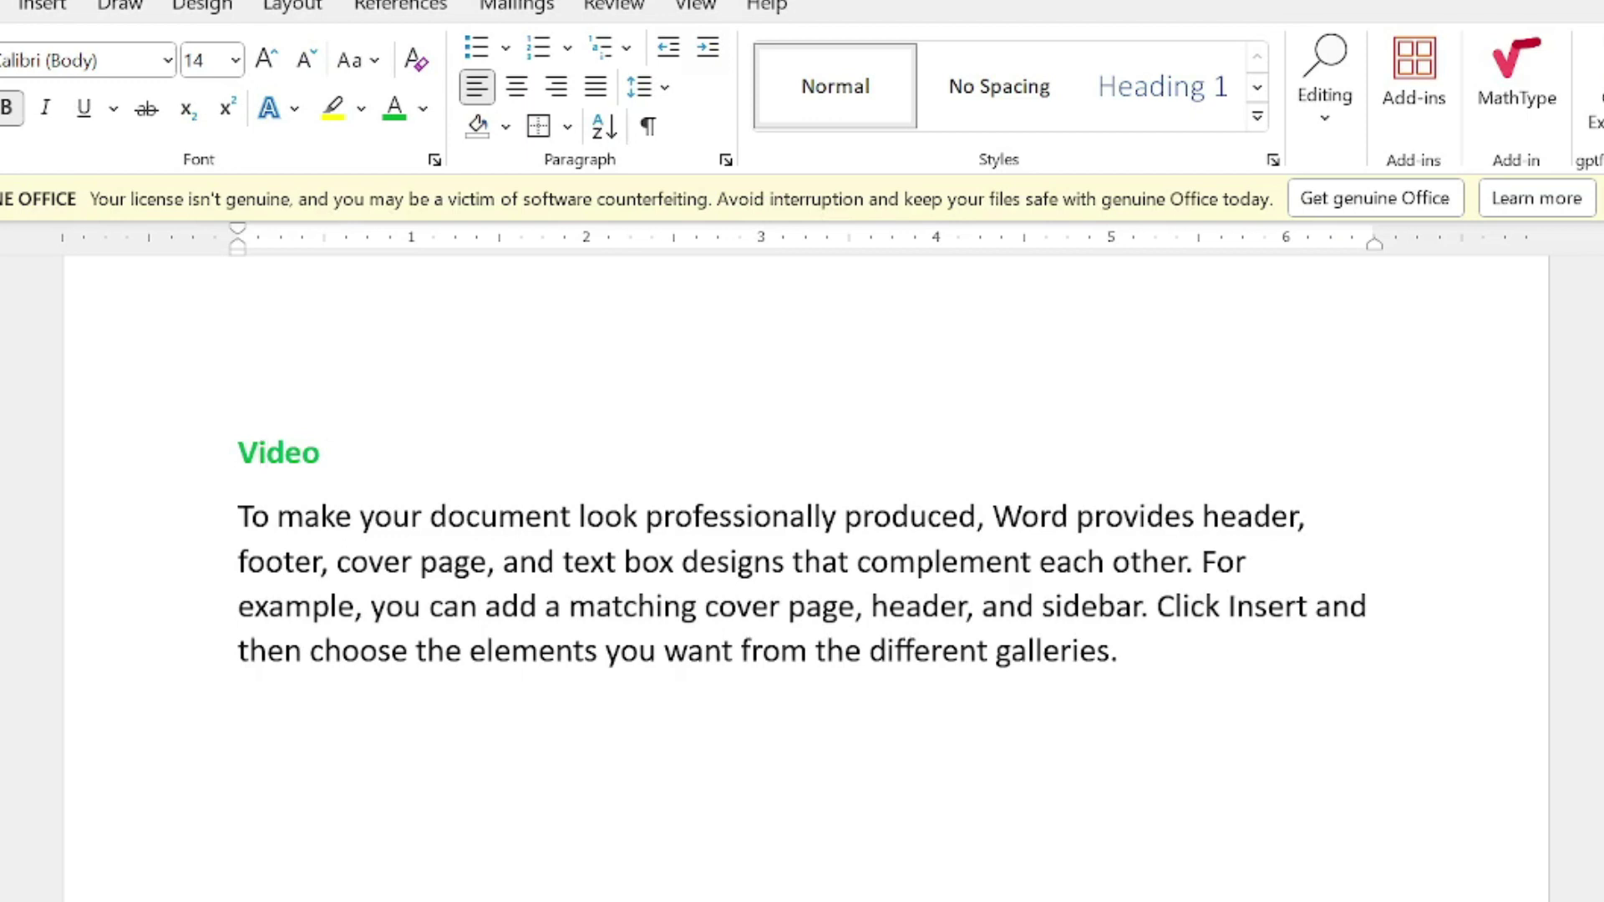
# - Insert a page break before the heading with Ctrl+Enter, then undo it
pyautogui.scroll(-2, 802, 501)
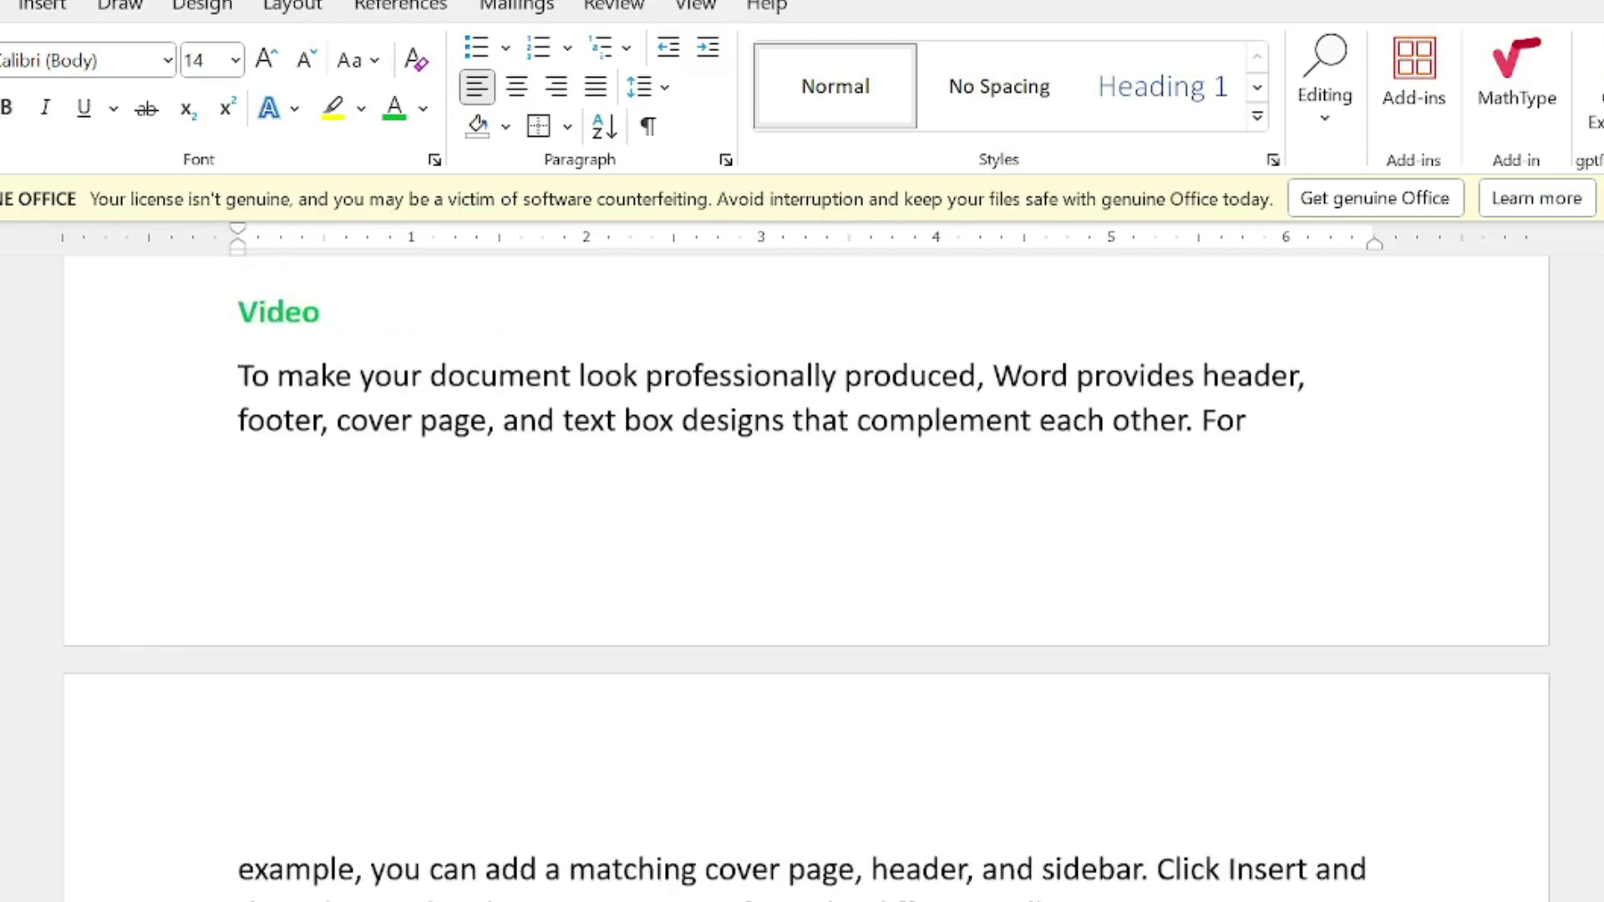
pyautogui.hotkey('ctrl', 'Return')
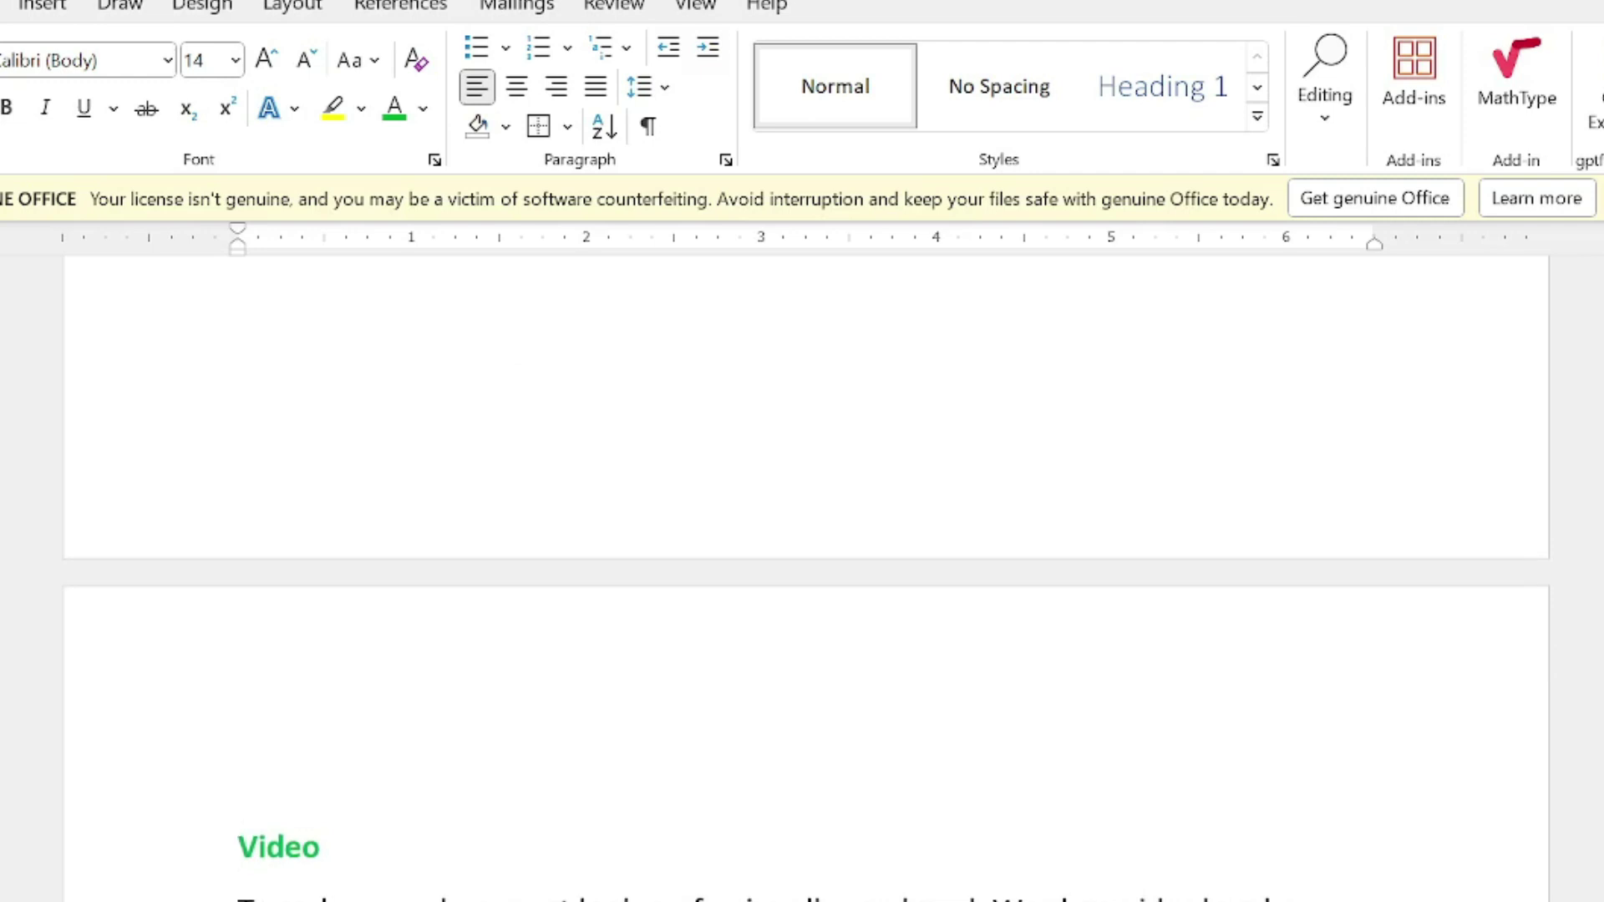
pyautogui.hotkey('ctrl', 'z')
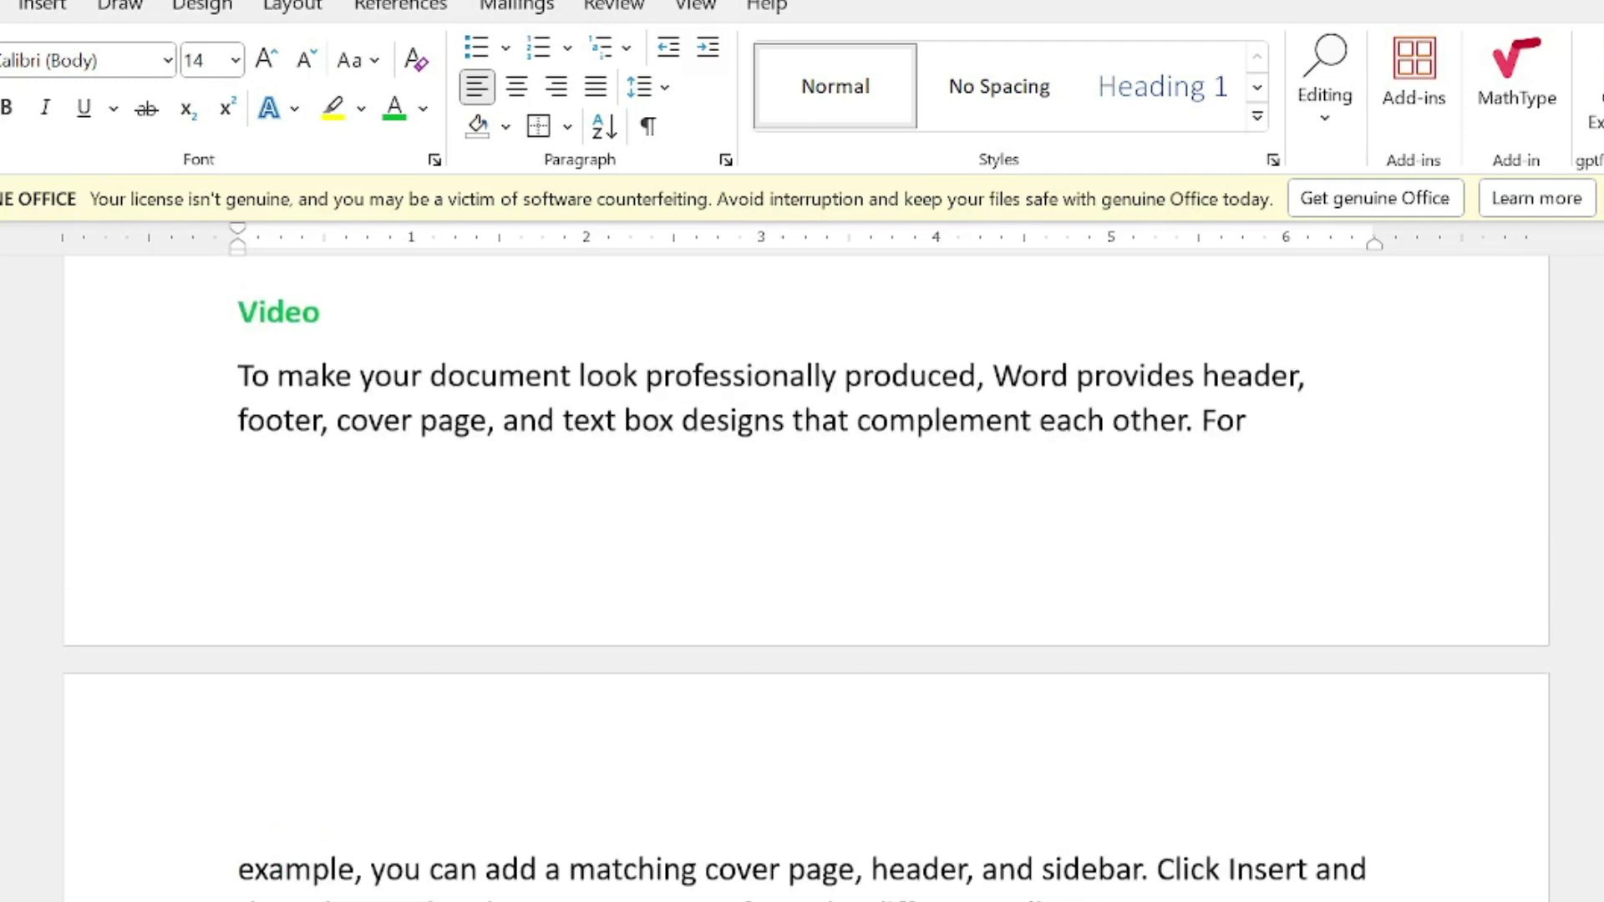
# - Extend the selection with Shift+arrow keys from below the paragraph up to the Video heading
pyautogui.scroll(-3, 802, 501)
pyautogui.hotkey('shift', 'Up')
pyautogui.hotkey('shift', 'Up')
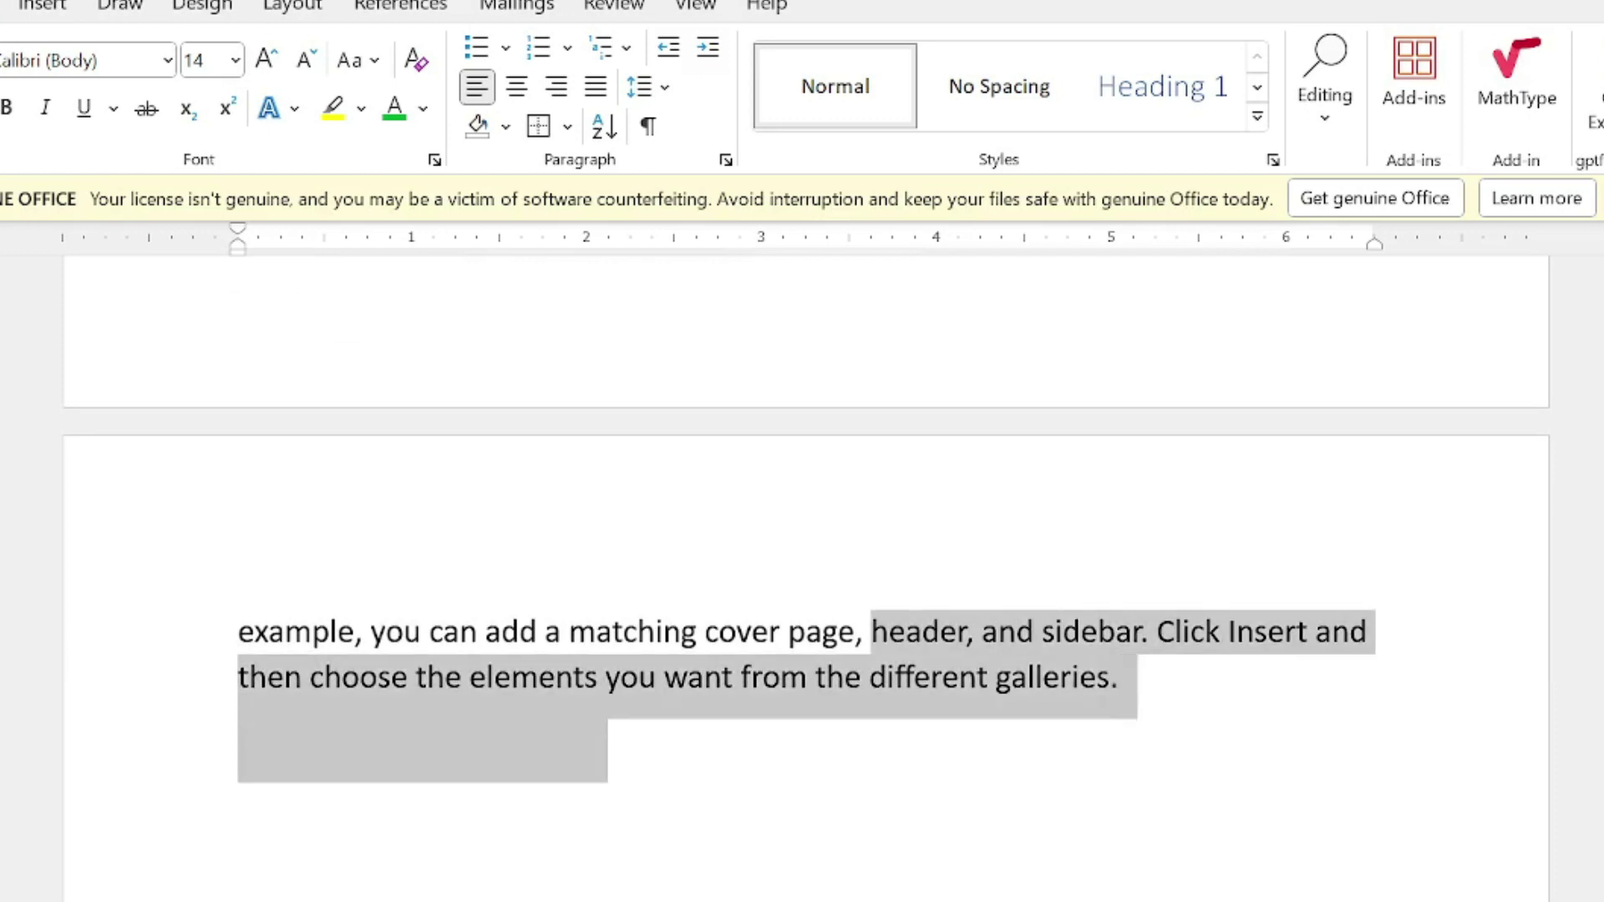
pyautogui.hotkey('shift', 'Up')
pyautogui.hotkey('shift', 'Up')
pyautogui.hotkey('shift', 'Up')
pyautogui.hotkey('shift', 'Up')
pyautogui.hotkey('shift', 'Up')
pyautogui.hotkey('shift', 'Up')
pyautogui.hotkey('shift', 'Down')
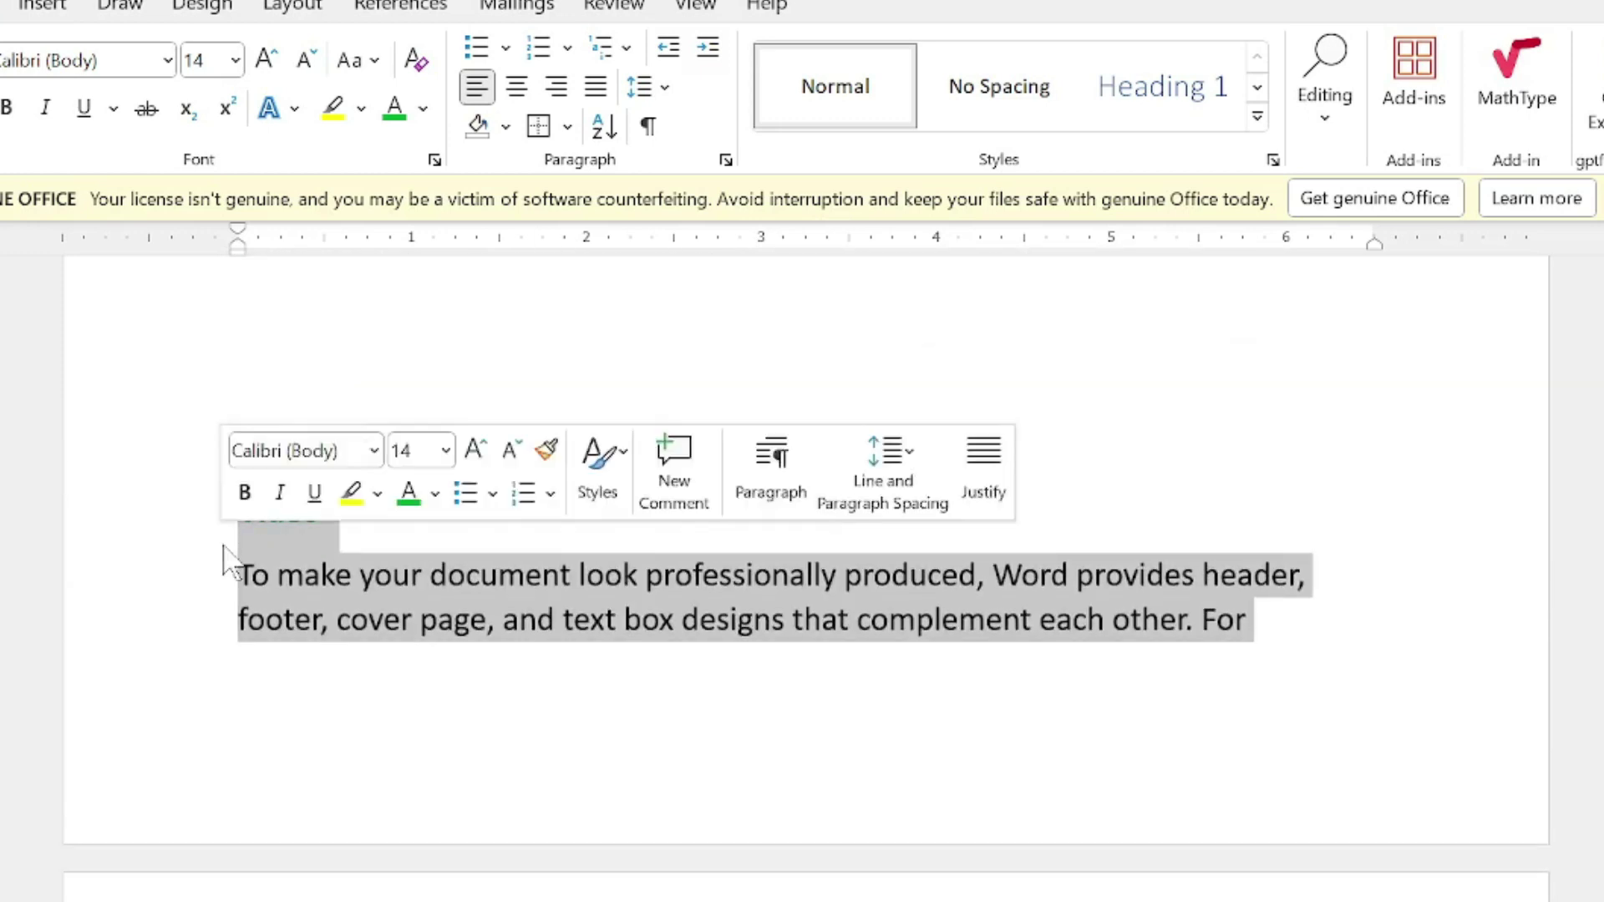
# - Turn on Keep lines together for the selected Video paragraph
pyautogui.click(726, 161)
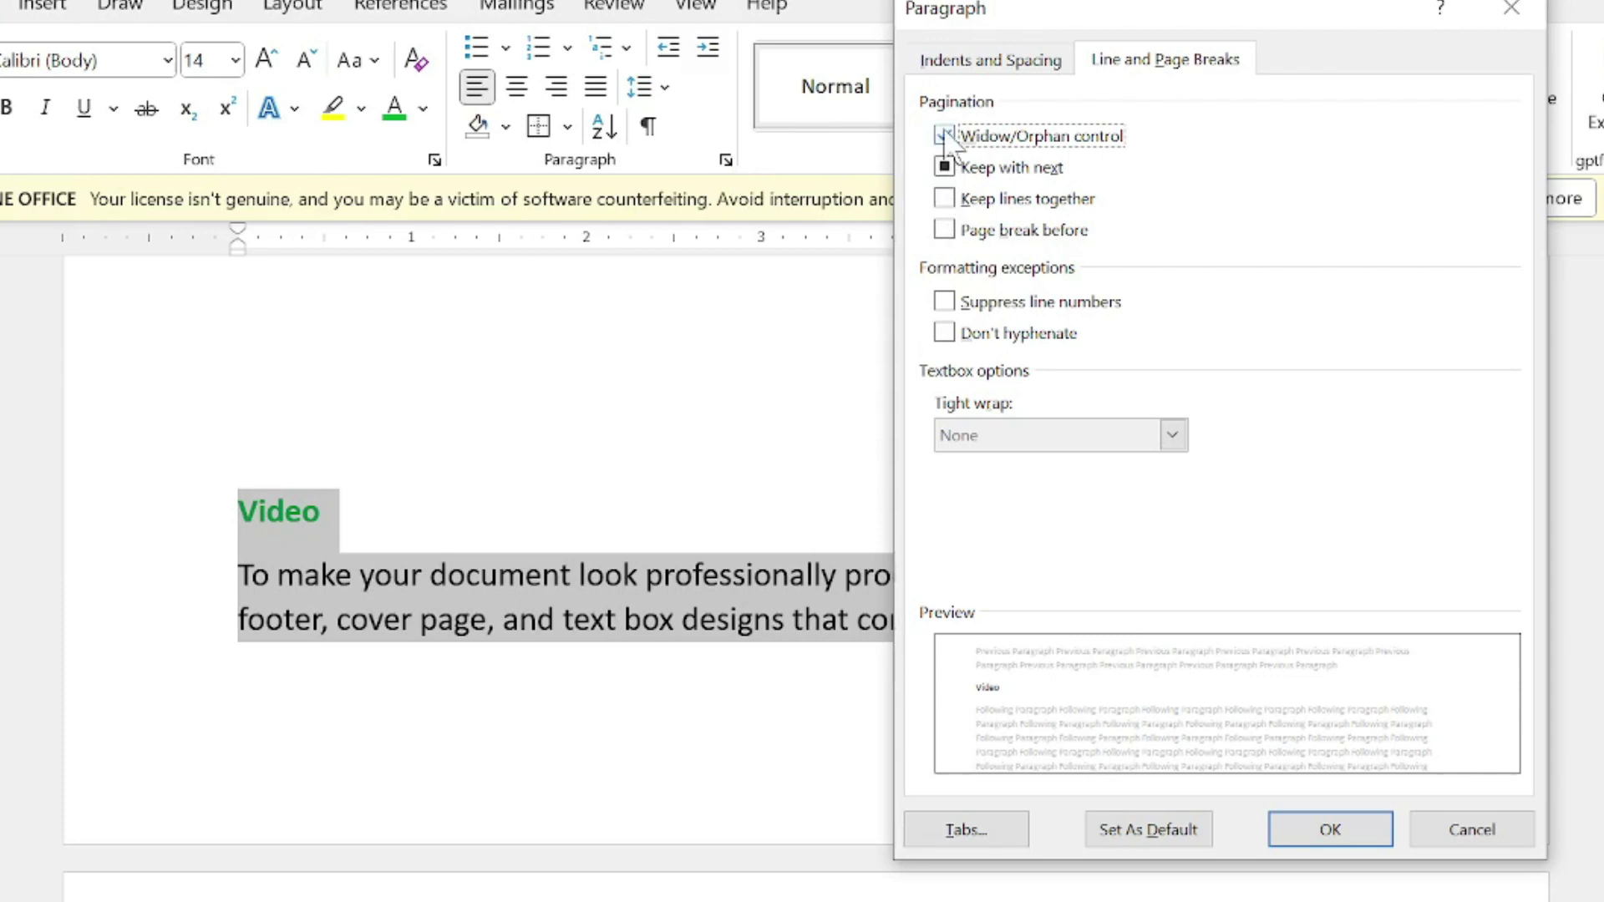
pyautogui.click(943, 198)
pyautogui.click(1322, 829)
pyautogui.scroll(-3, 849, 630)
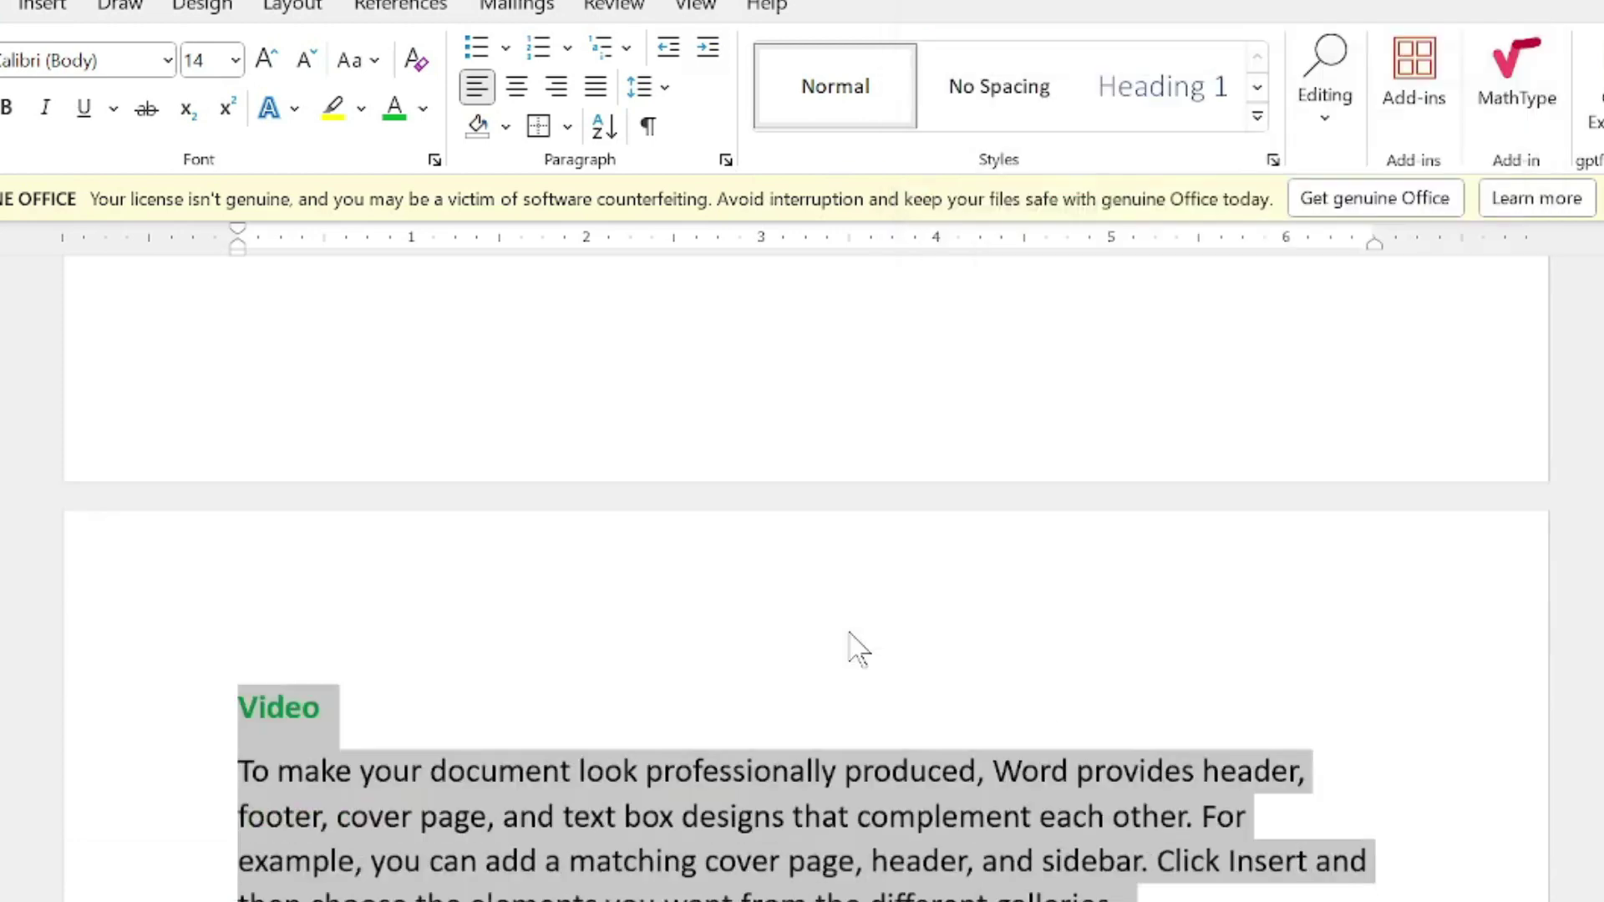
pyautogui.scroll(-2, 849, 633)
pyautogui.click(849, 639)
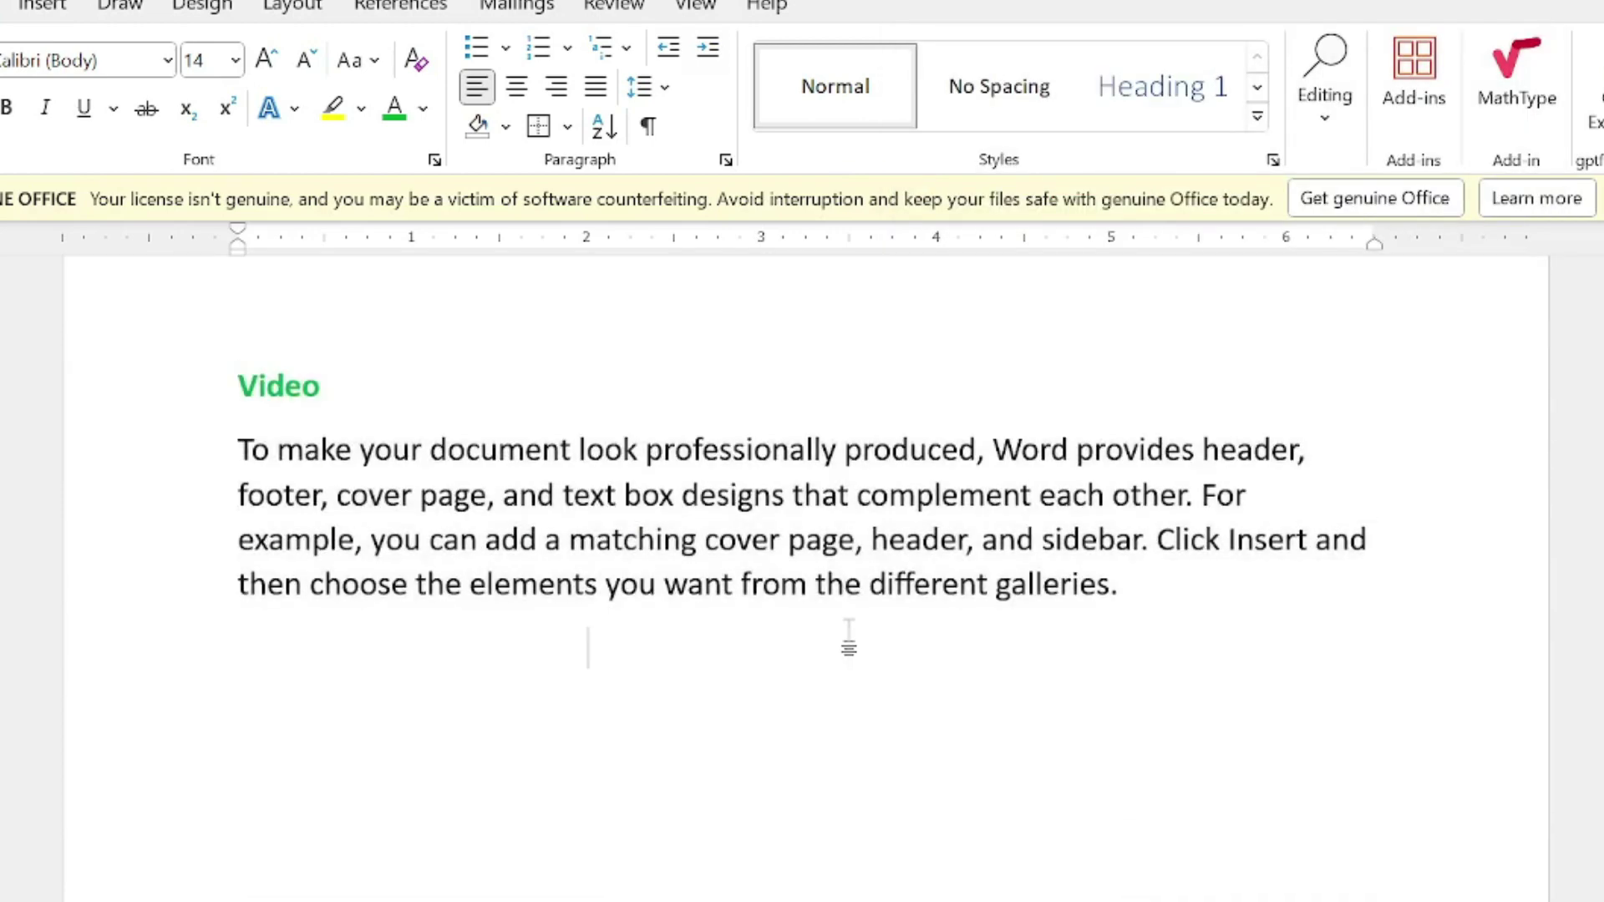
# - Reselect the Video heading and paragraph and turn Keep lines together back off
pyautogui.moveTo(588, 647); pyautogui.dragTo(238, 380)
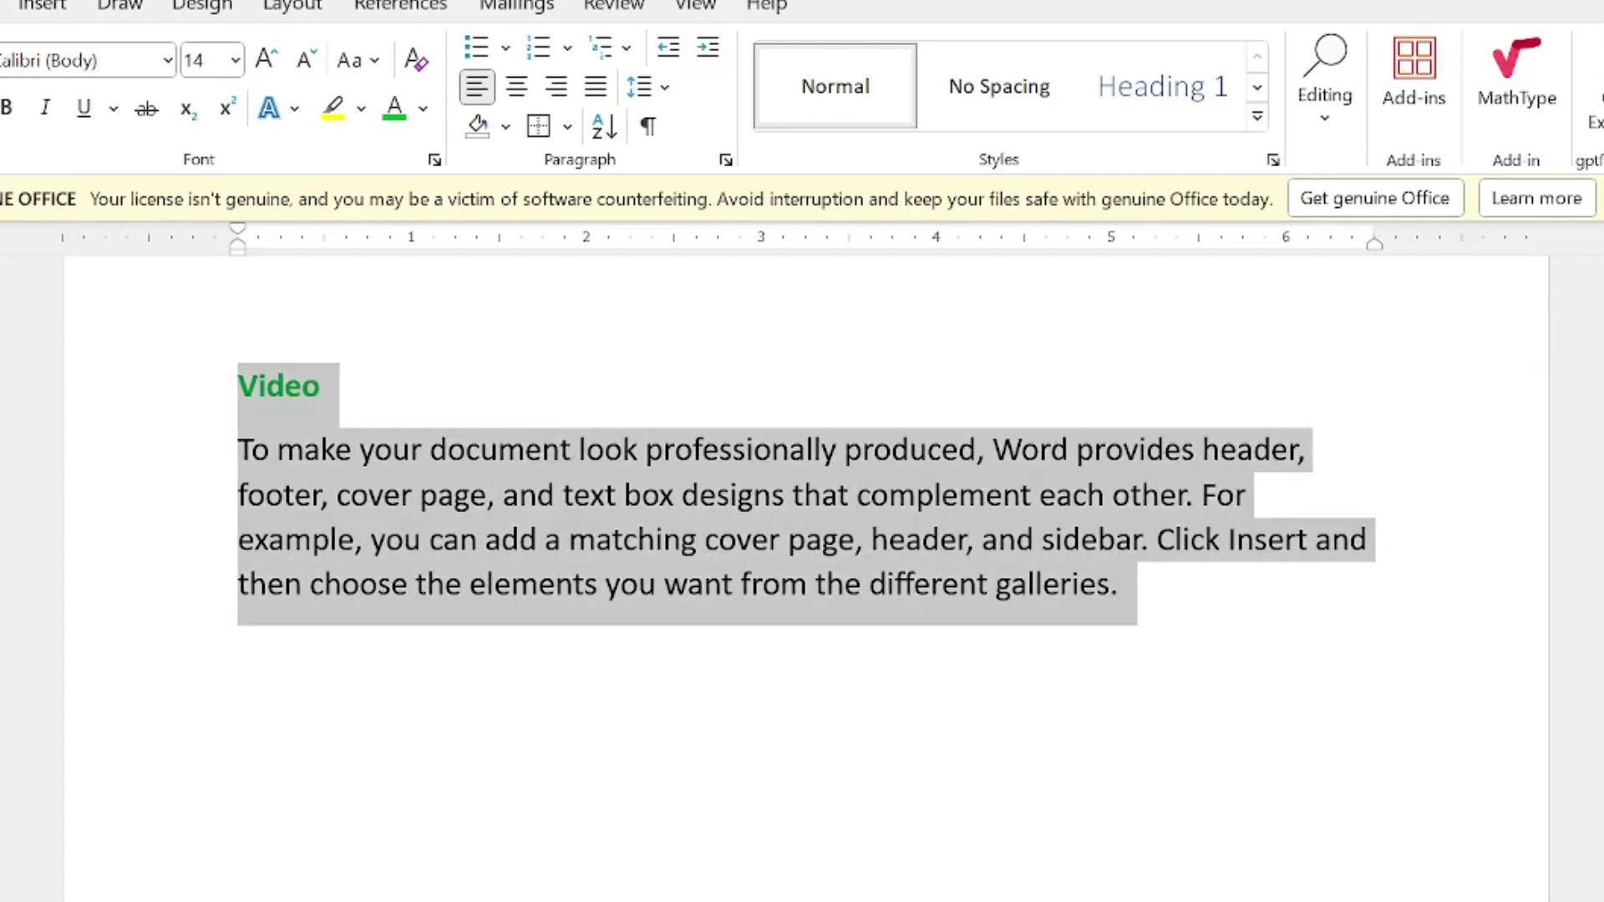
pyautogui.click(725, 160)
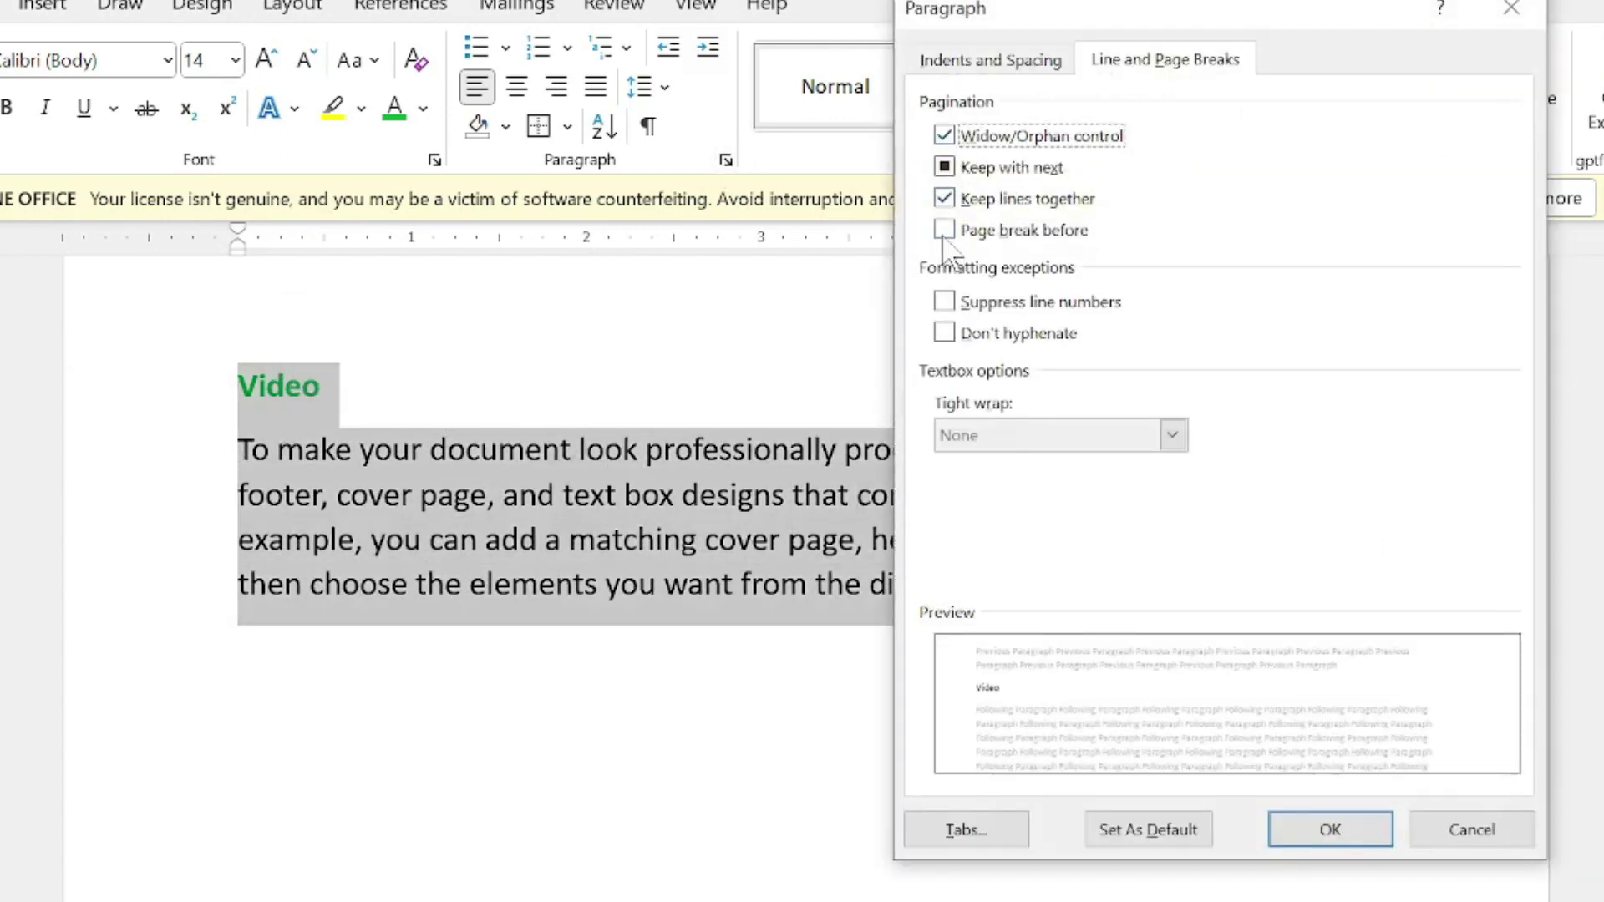
pyautogui.click(944, 200)
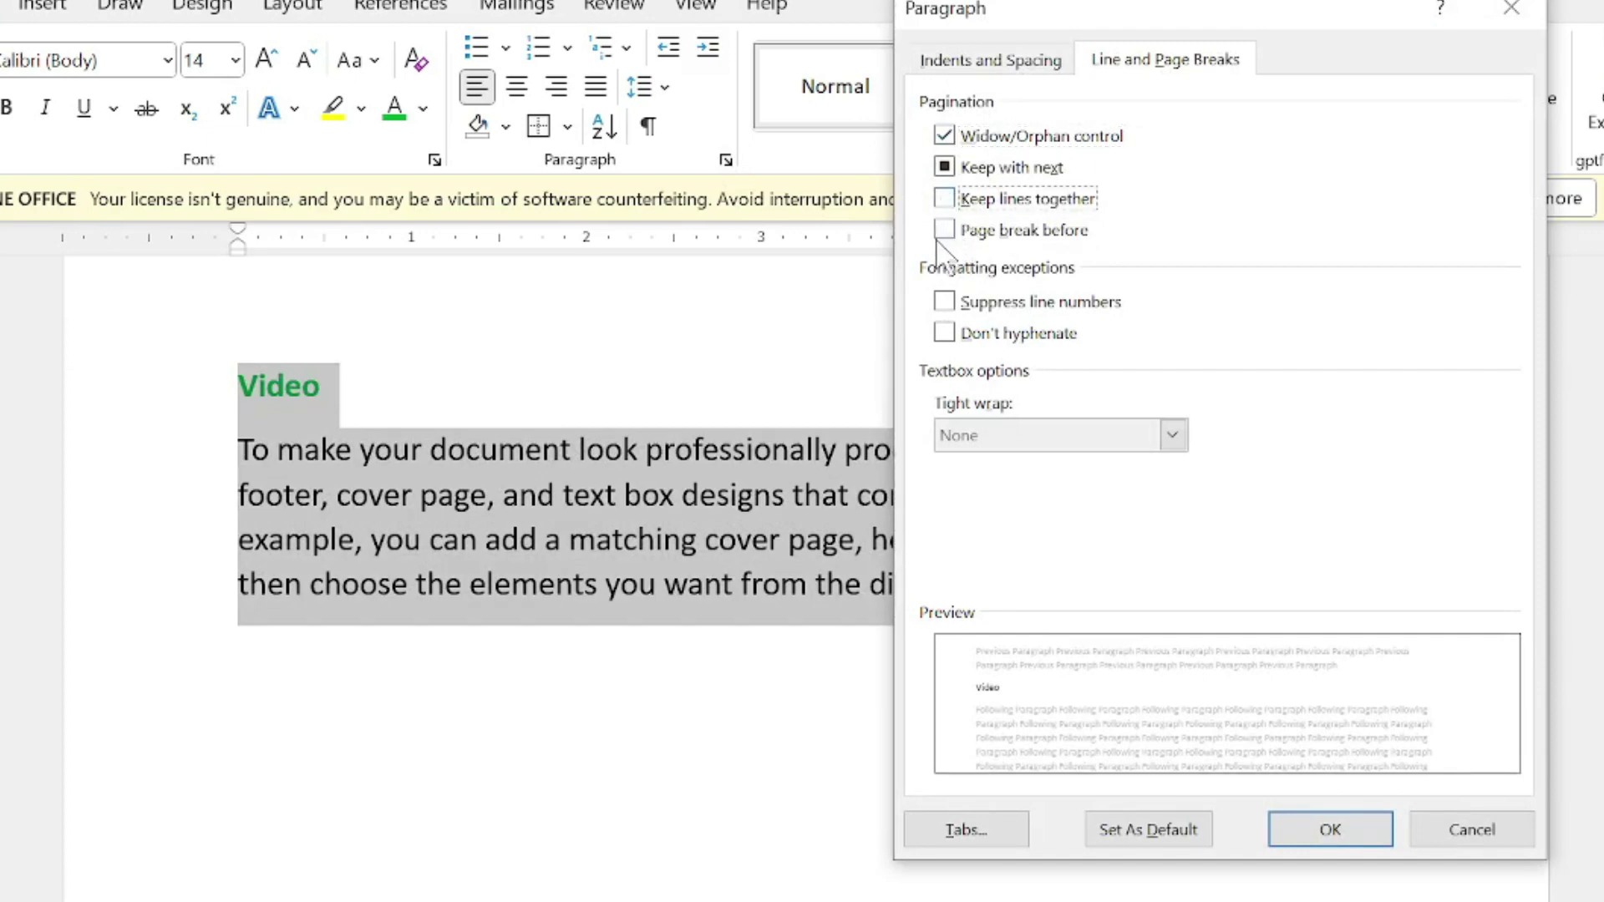
pyautogui.click(1456, 830)
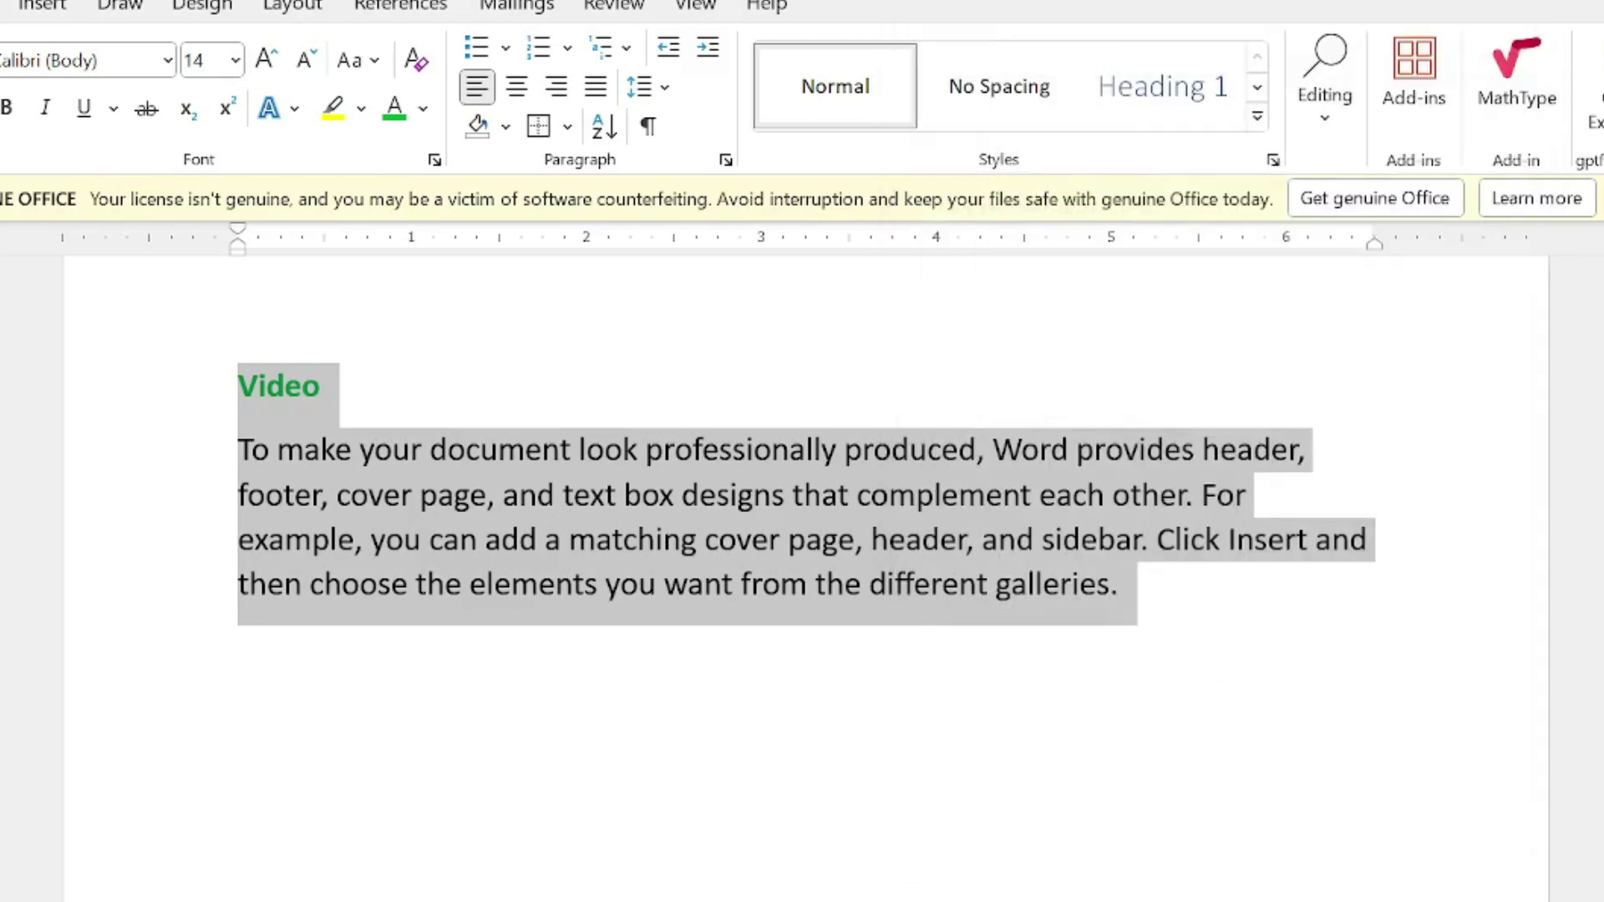
pyautogui.click(589, 648)
# - Select the Audio and Video headings, then clear the selections
pyautogui.scroll(-5, 589, 647)
pyautogui.scroll(-5, 589, 648)
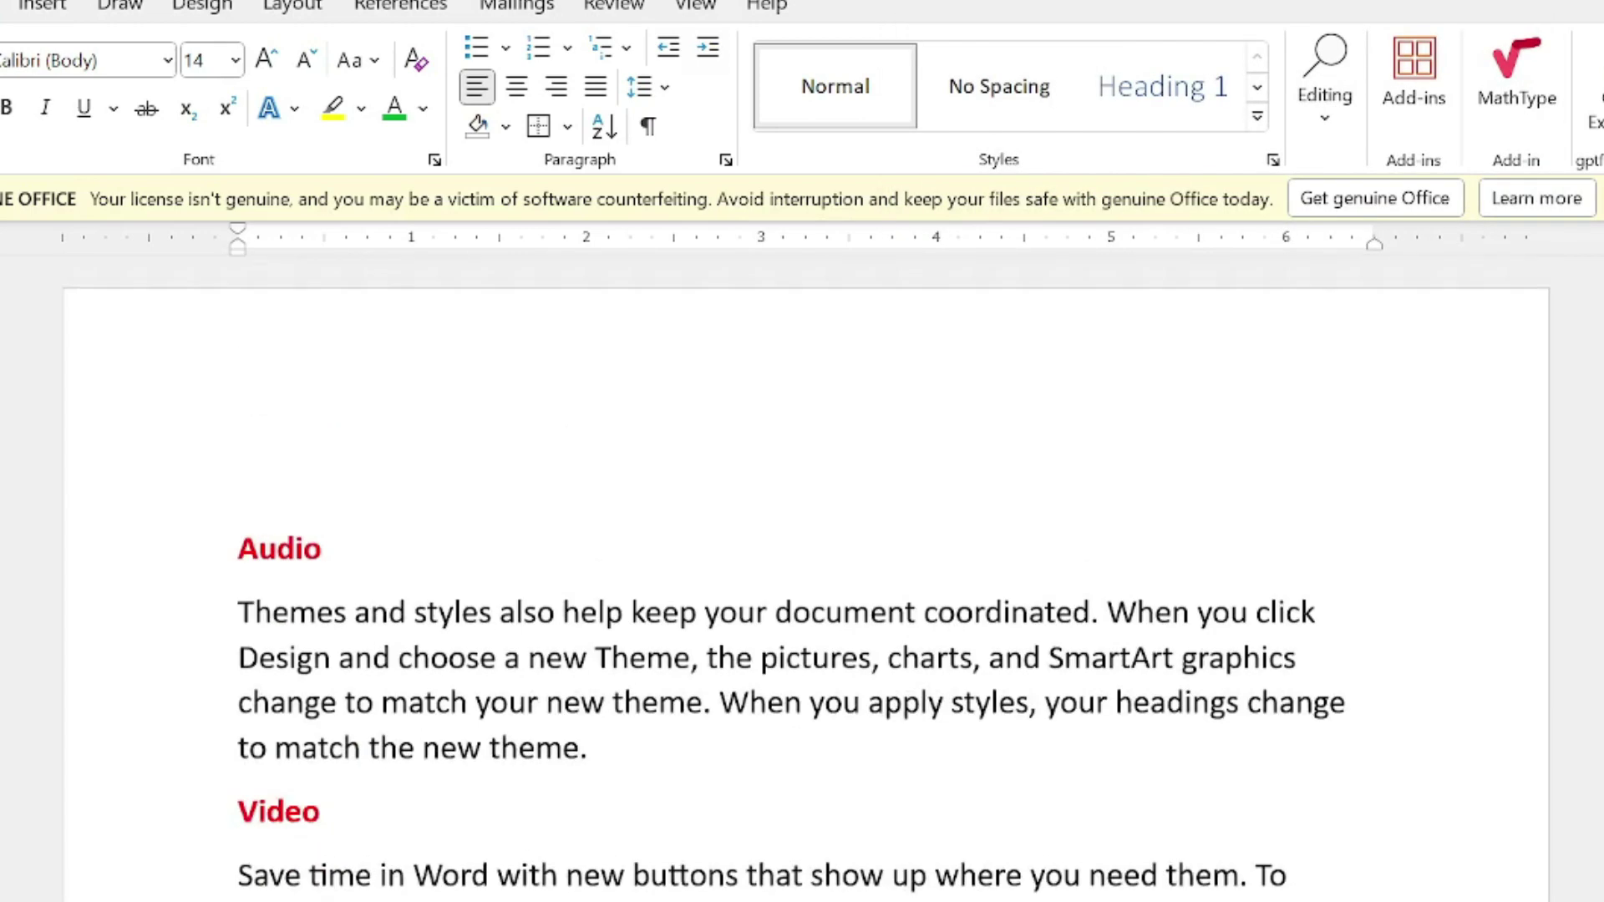
pyautogui.tripleClick(423, 551)
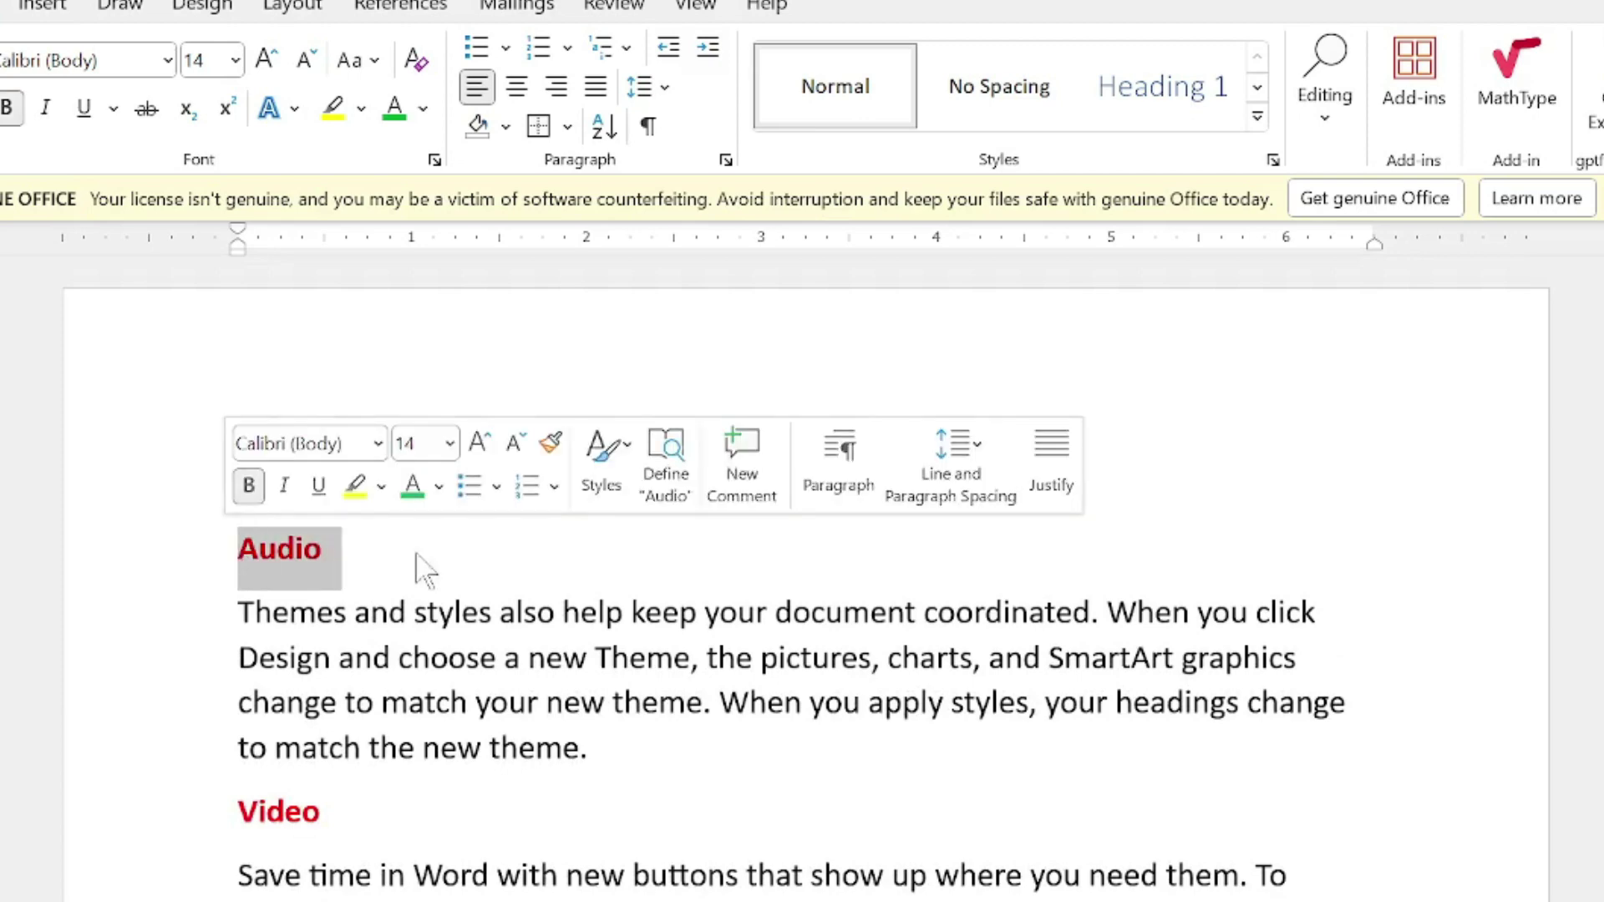
pyautogui.scroll(-2, 423, 565)
pyautogui.scroll(-1, 802, 584)
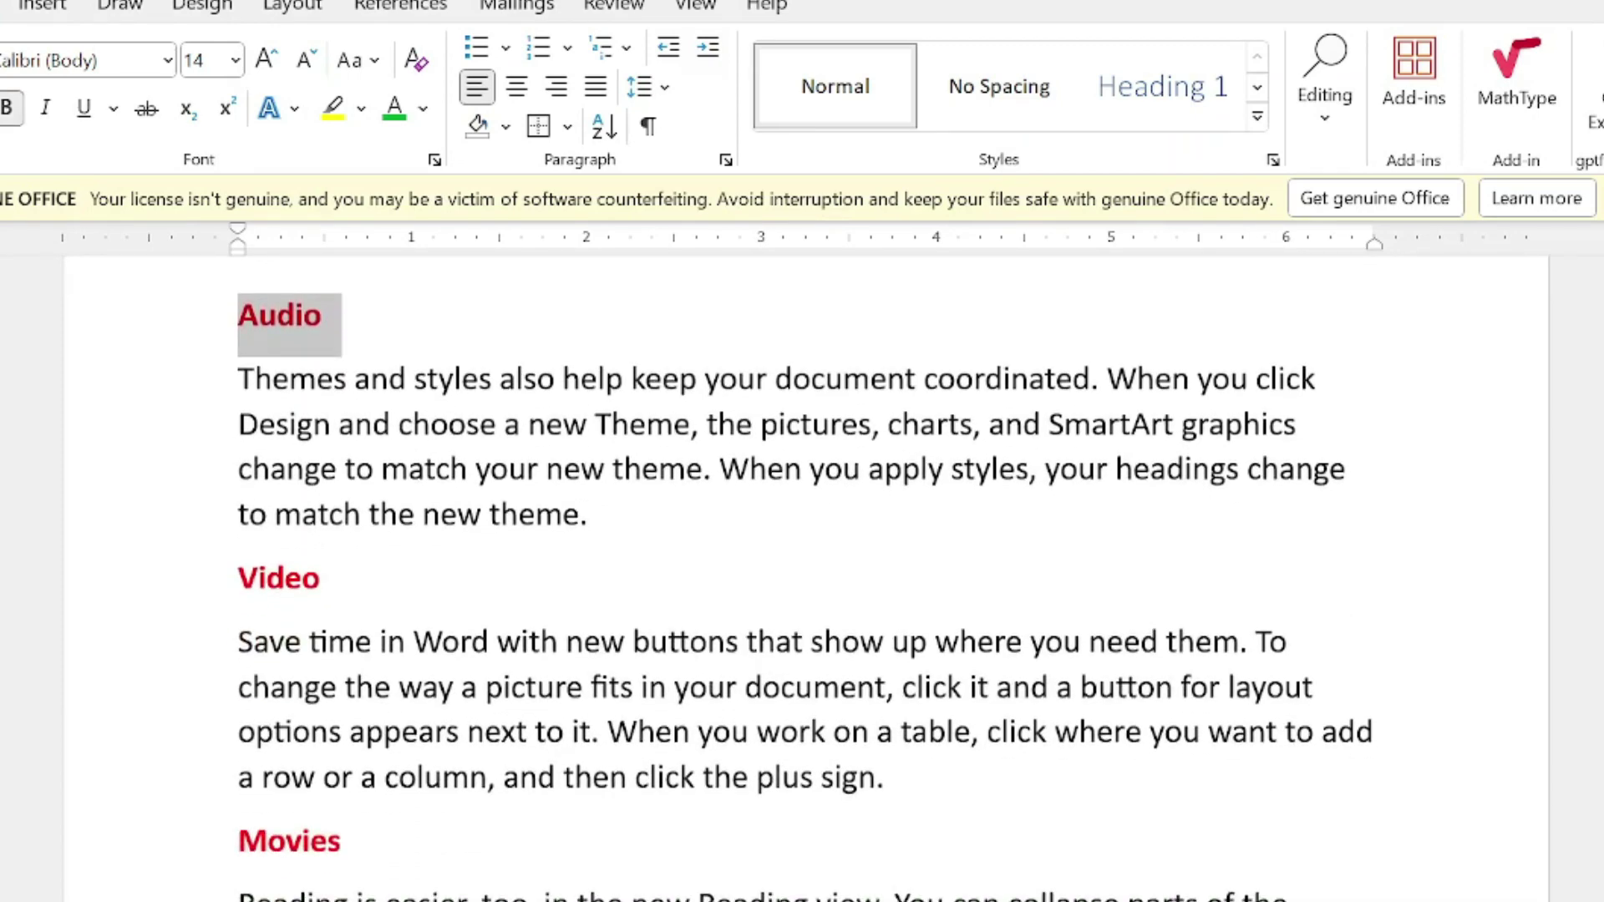
pyautogui.moveTo(421, 513); pyautogui.dragTo(608, 514)
pyautogui.keyDown('ctrl'); pyautogui.click(278, 577); pyautogui.keyUp('ctrl')
pyautogui.click(372, 585)
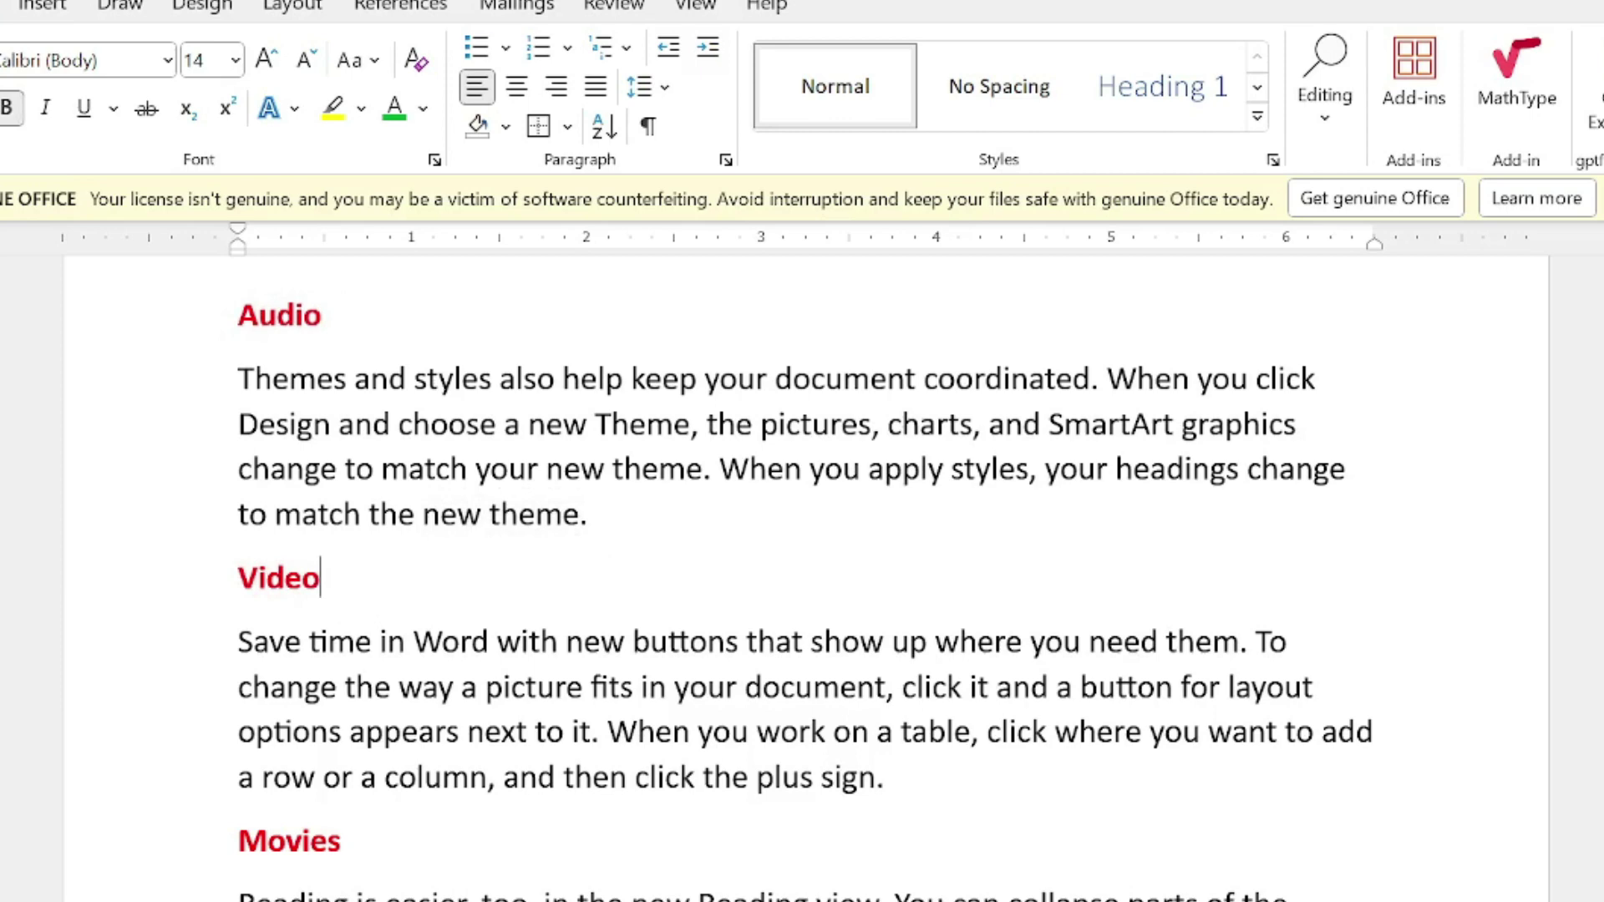
# - Select the Audio, Video, Movies and Files headings and turn on Page break before
pyautogui.moveTo(339, 317); pyautogui.dragTo(238, 317)
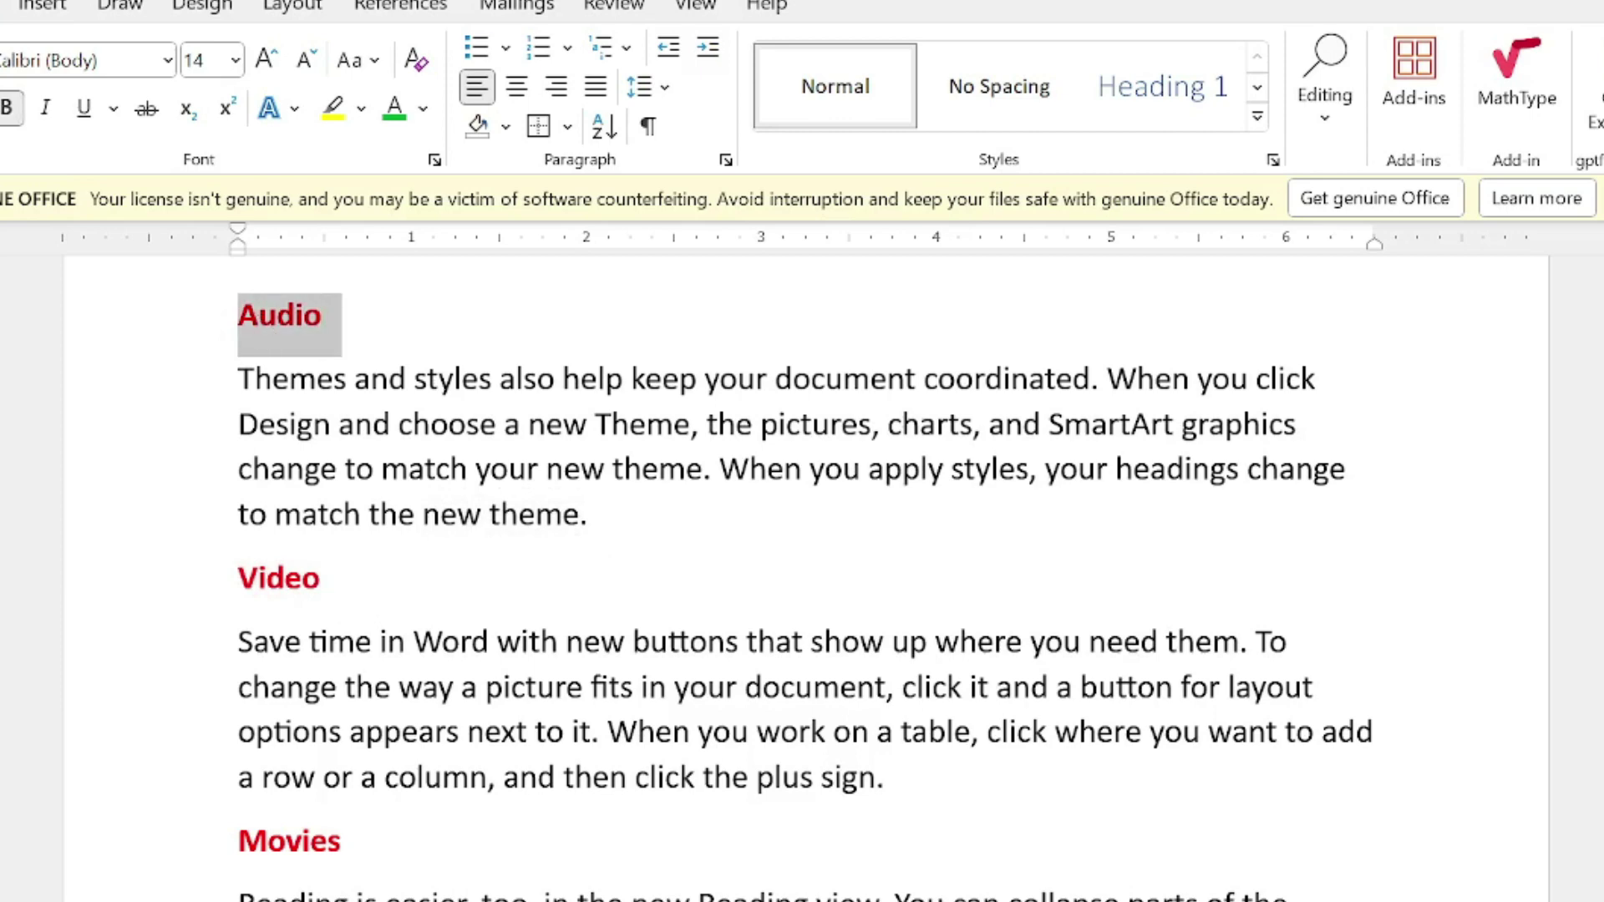
pyautogui.moveTo(320, 577); pyautogui.dragTo(238, 577)
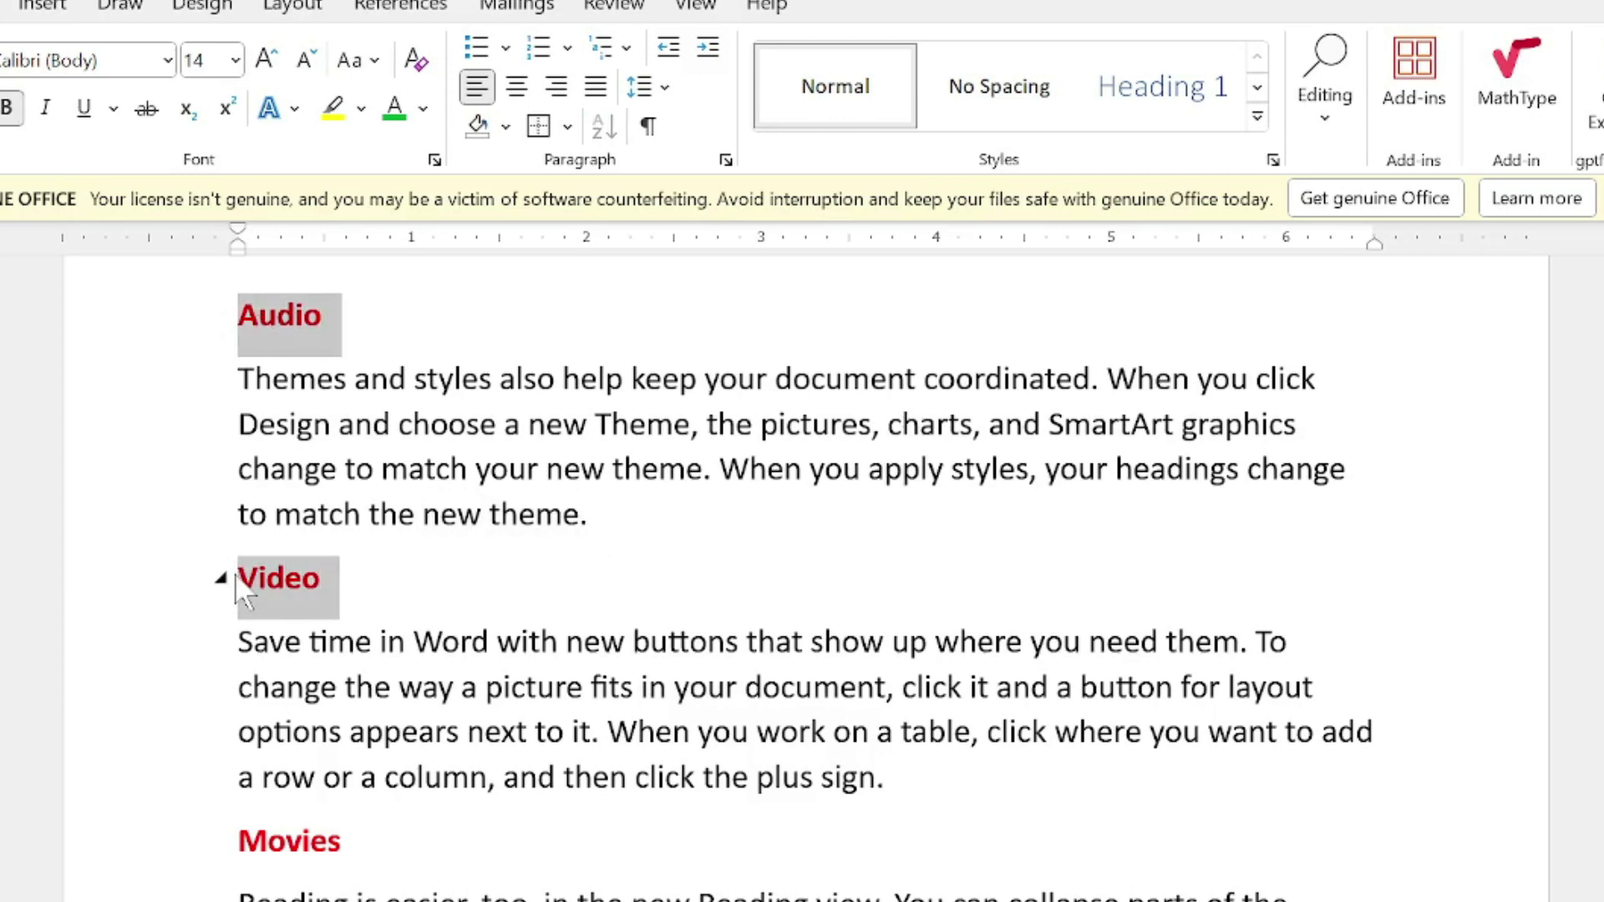
pyautogui.scroll(-2, 243, 587)
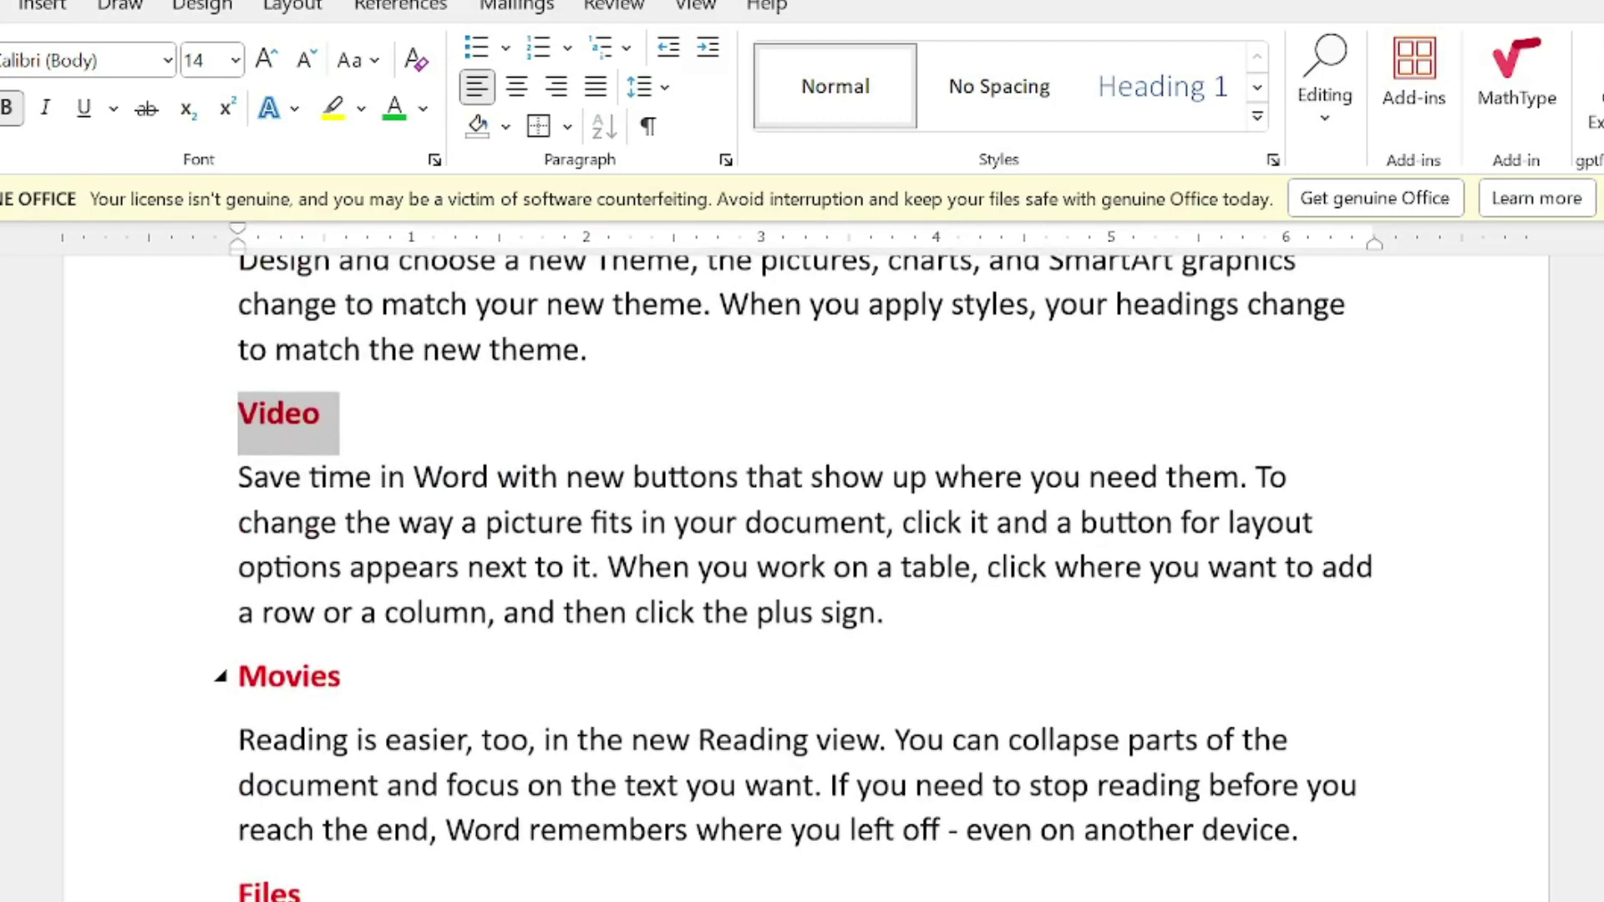
pyautogui.moveTo(343, 676); pyautogui.dragTo(238, 676)
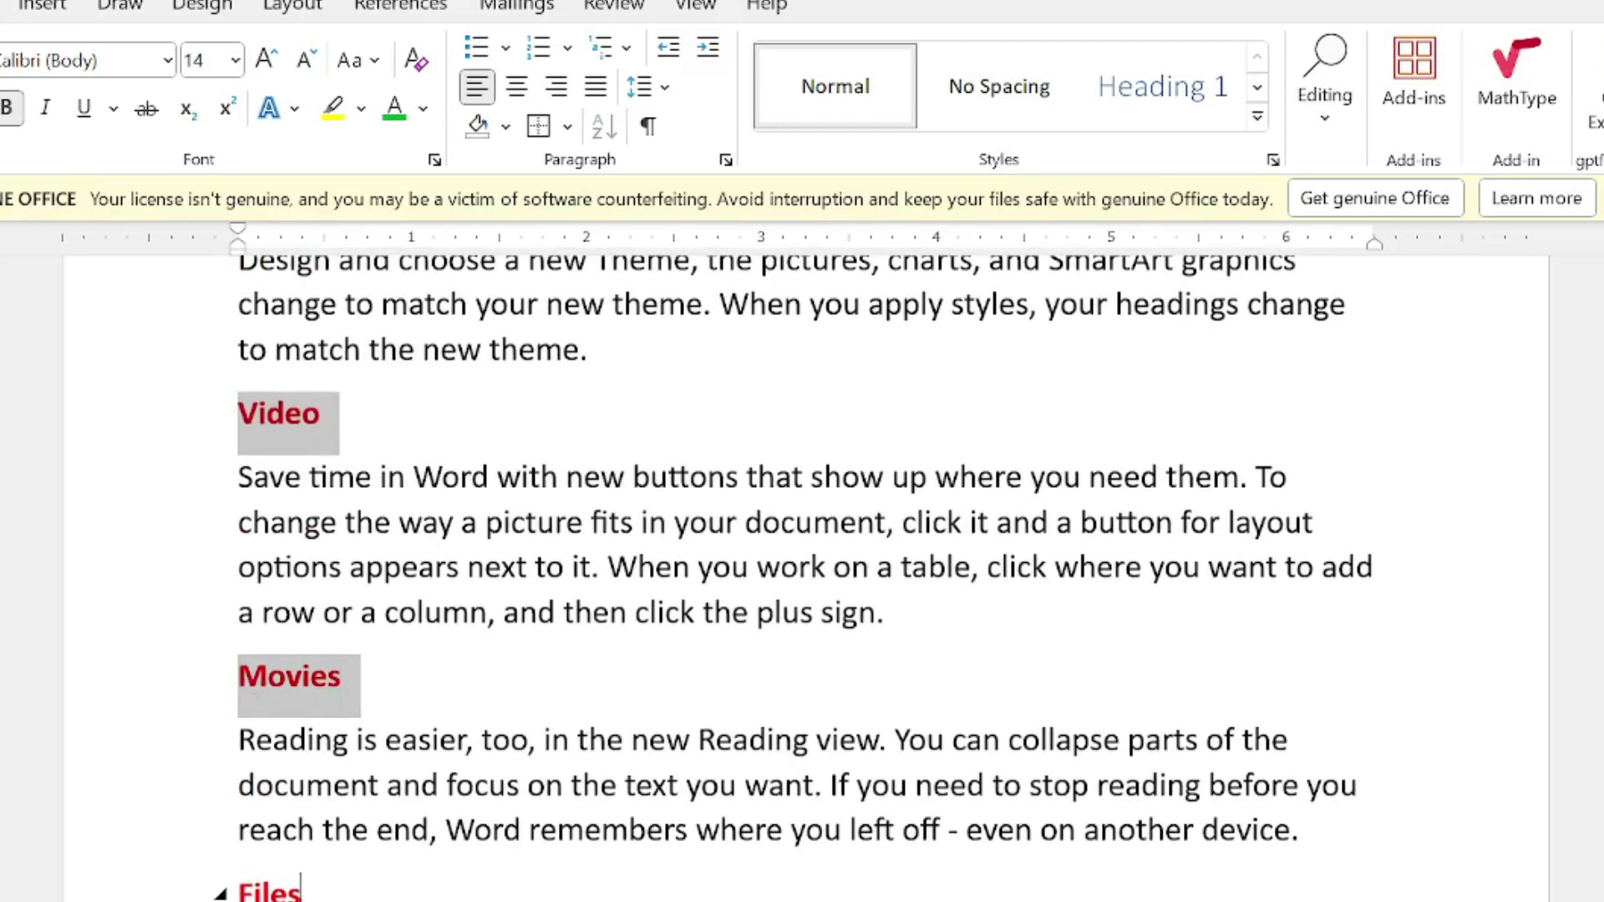
pyautogui.moveTo(301, 889); pyautogui.dragTo(238, 890)
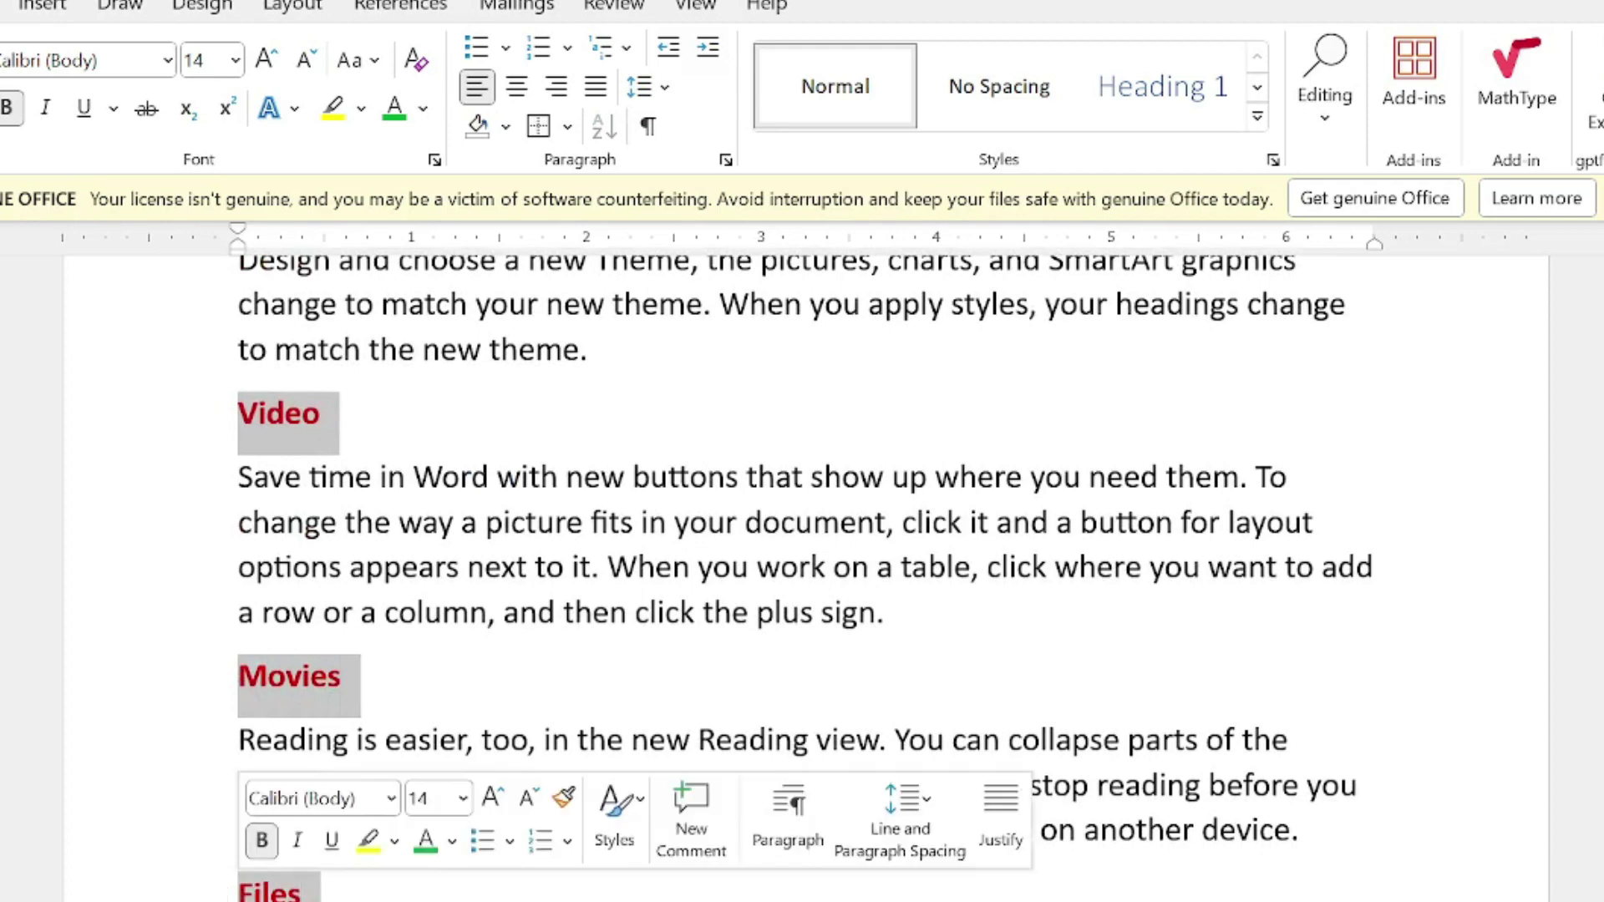
pyautogui.click(725, 159)
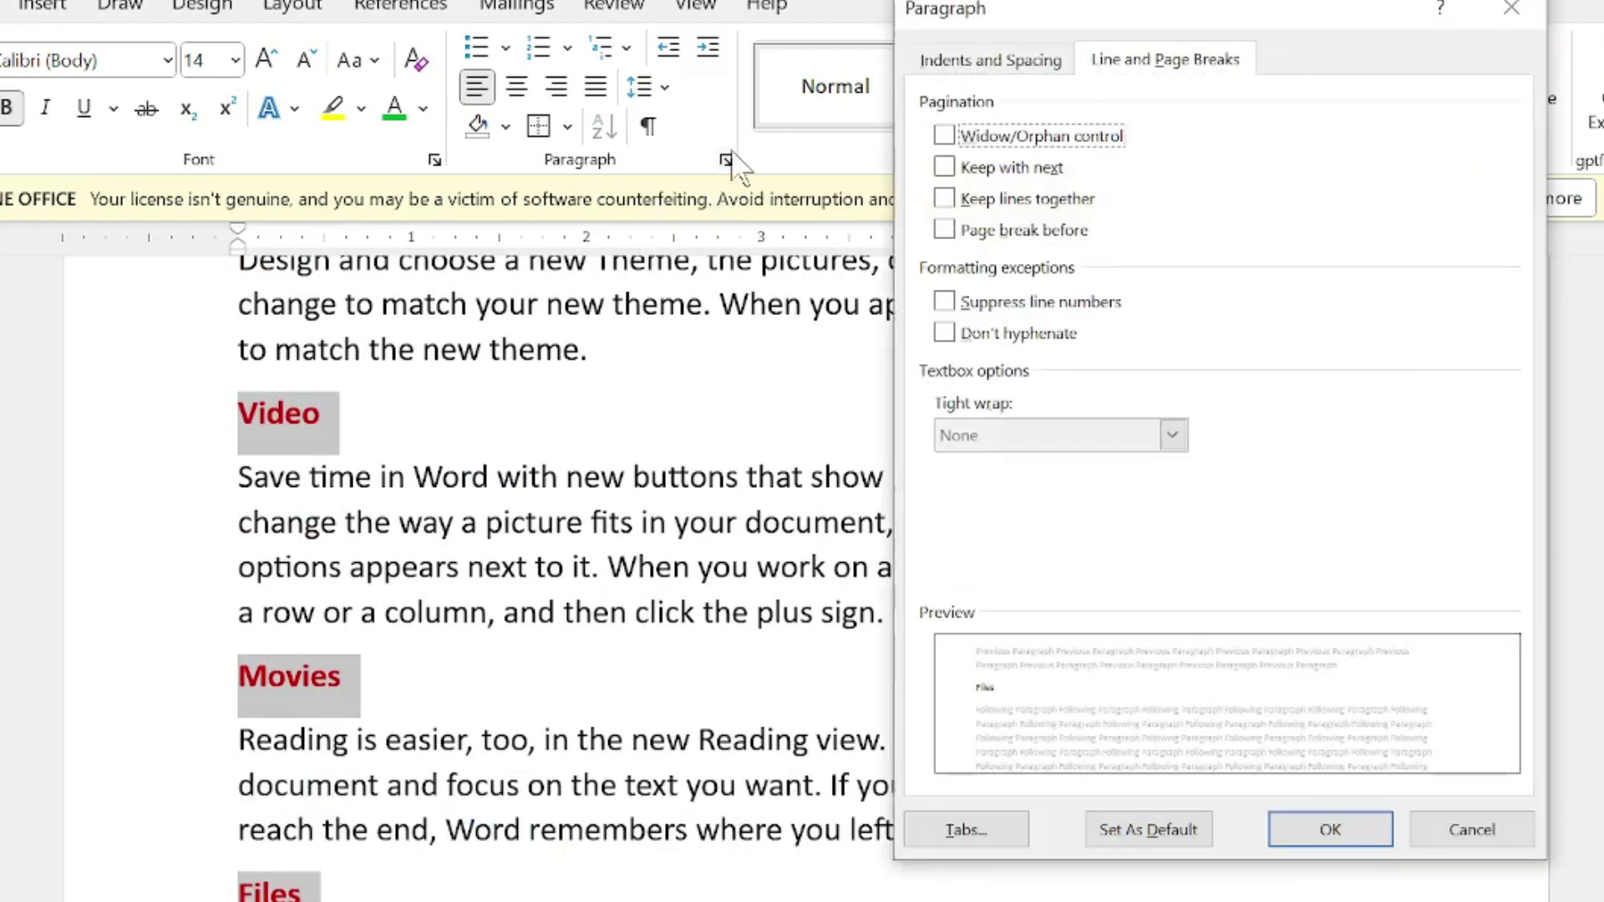
pyautogui.click(944, 230)
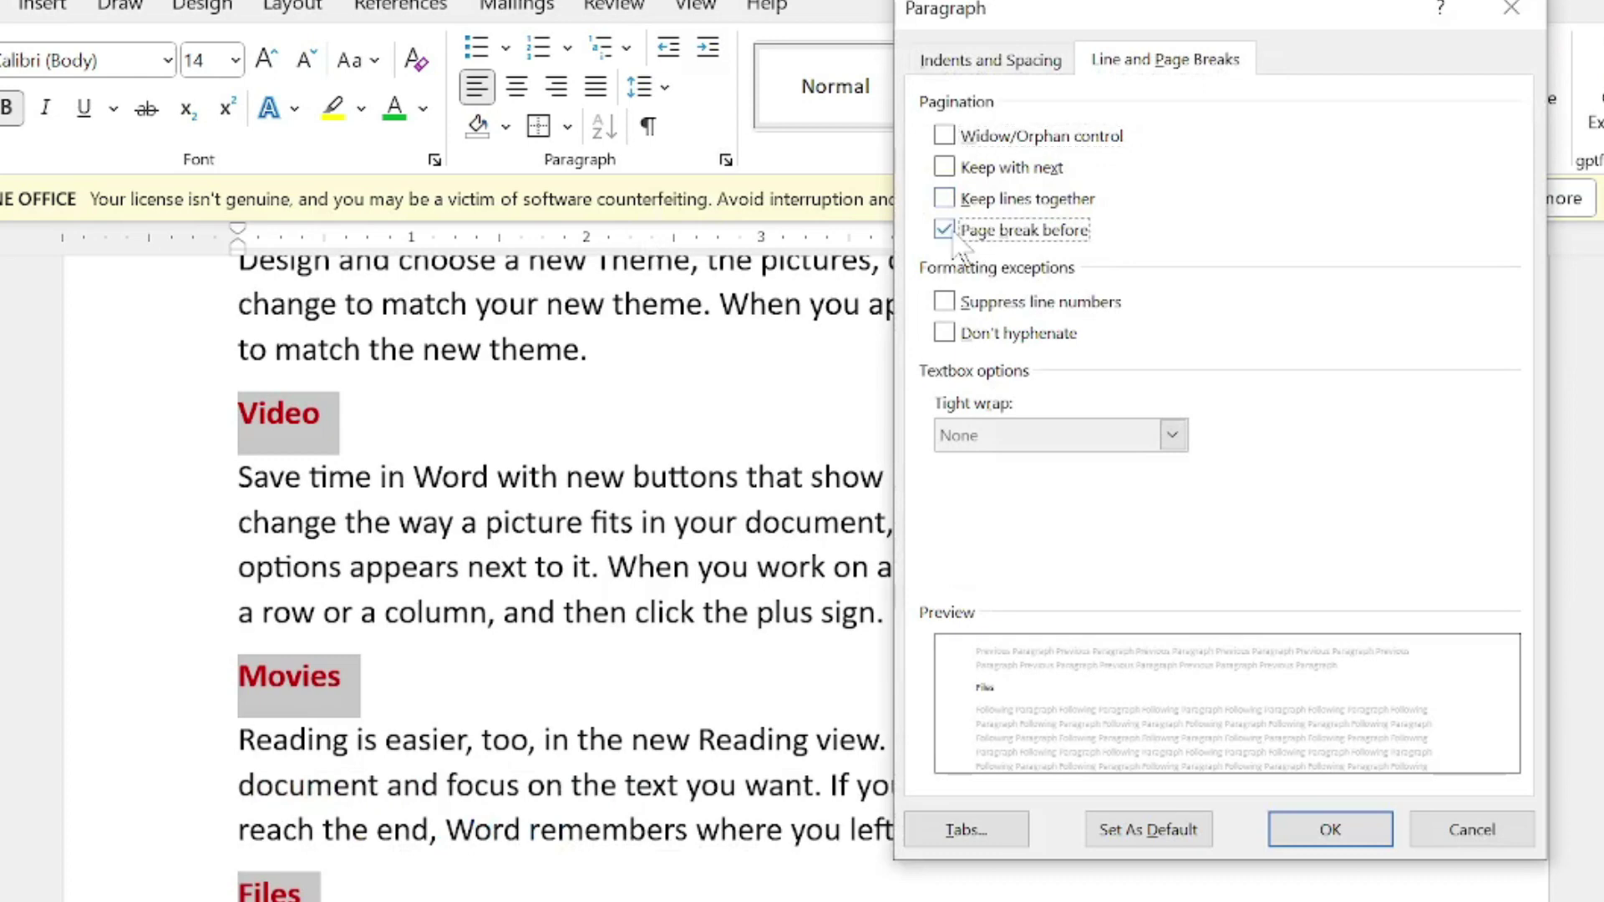
pyautogui.click(1331, 831)
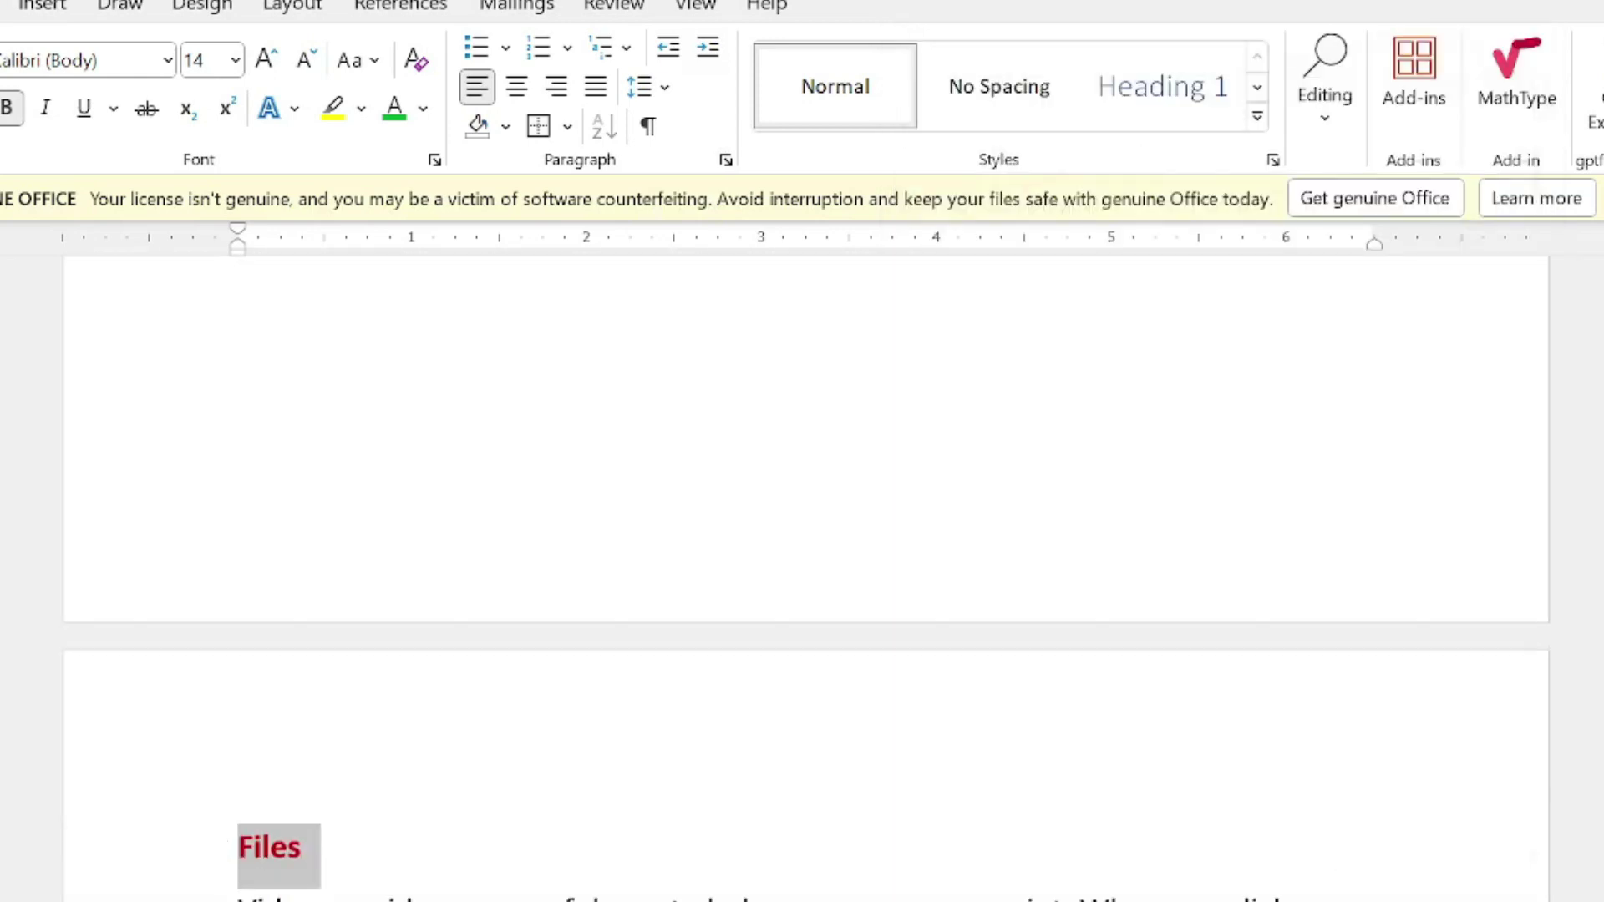
pyautogui.scroll(-5, 801, 576)
pyautogui.scroll(-2, 801, 576)
pyautogui.scroll(-3, 801, 577)
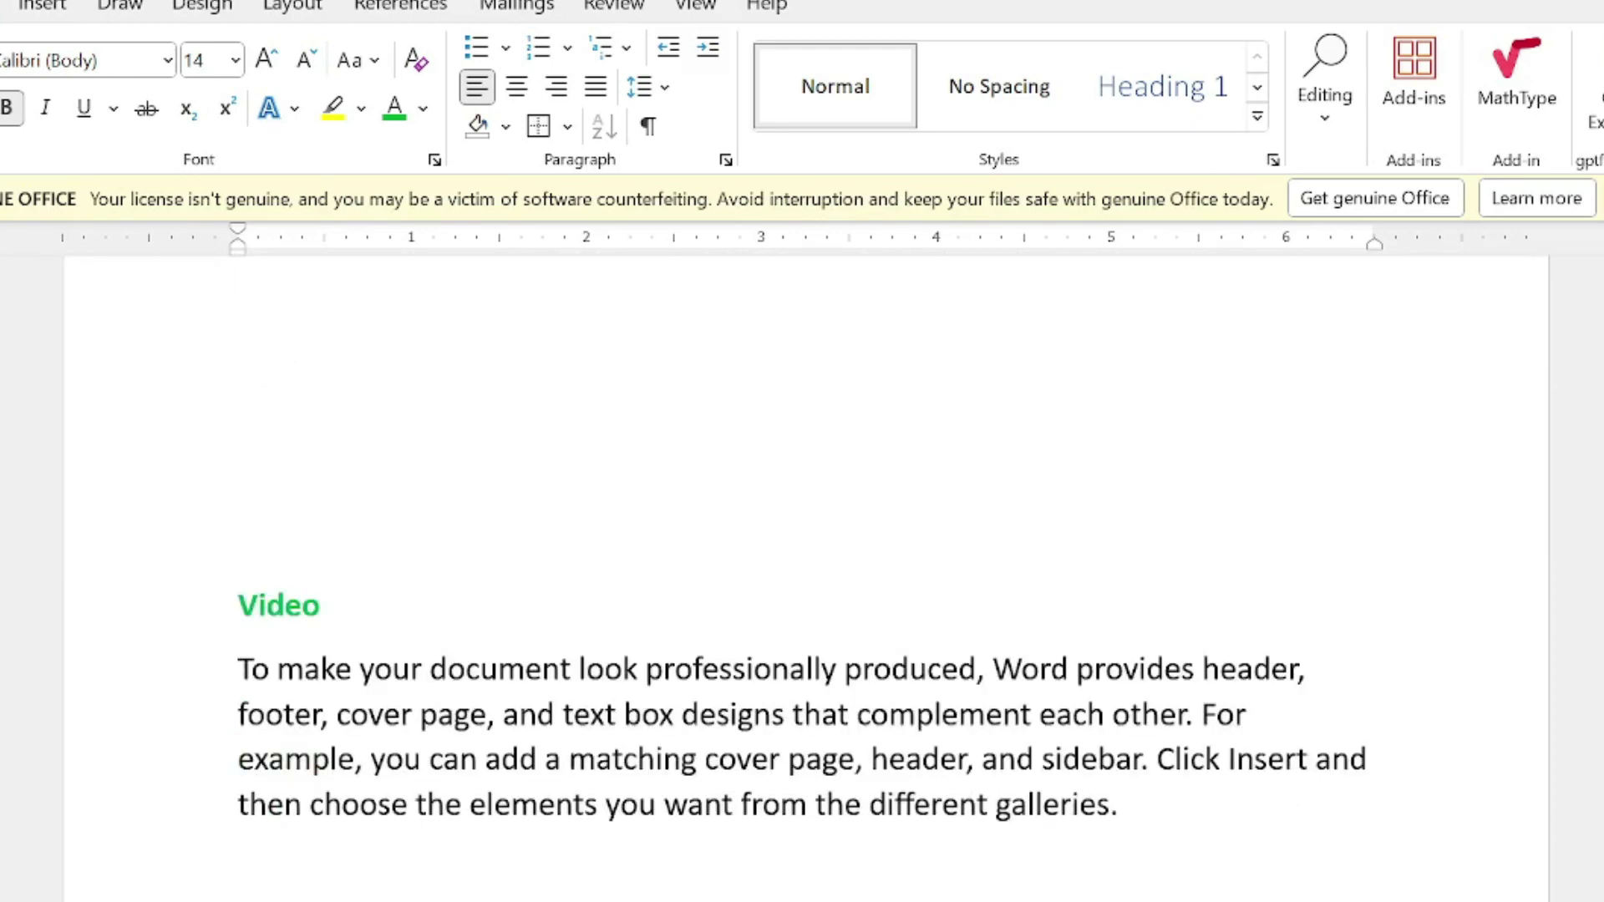
pyautogui.scroll(6, 802, 576)
pyautogui.scroll(-5, 762, 484)
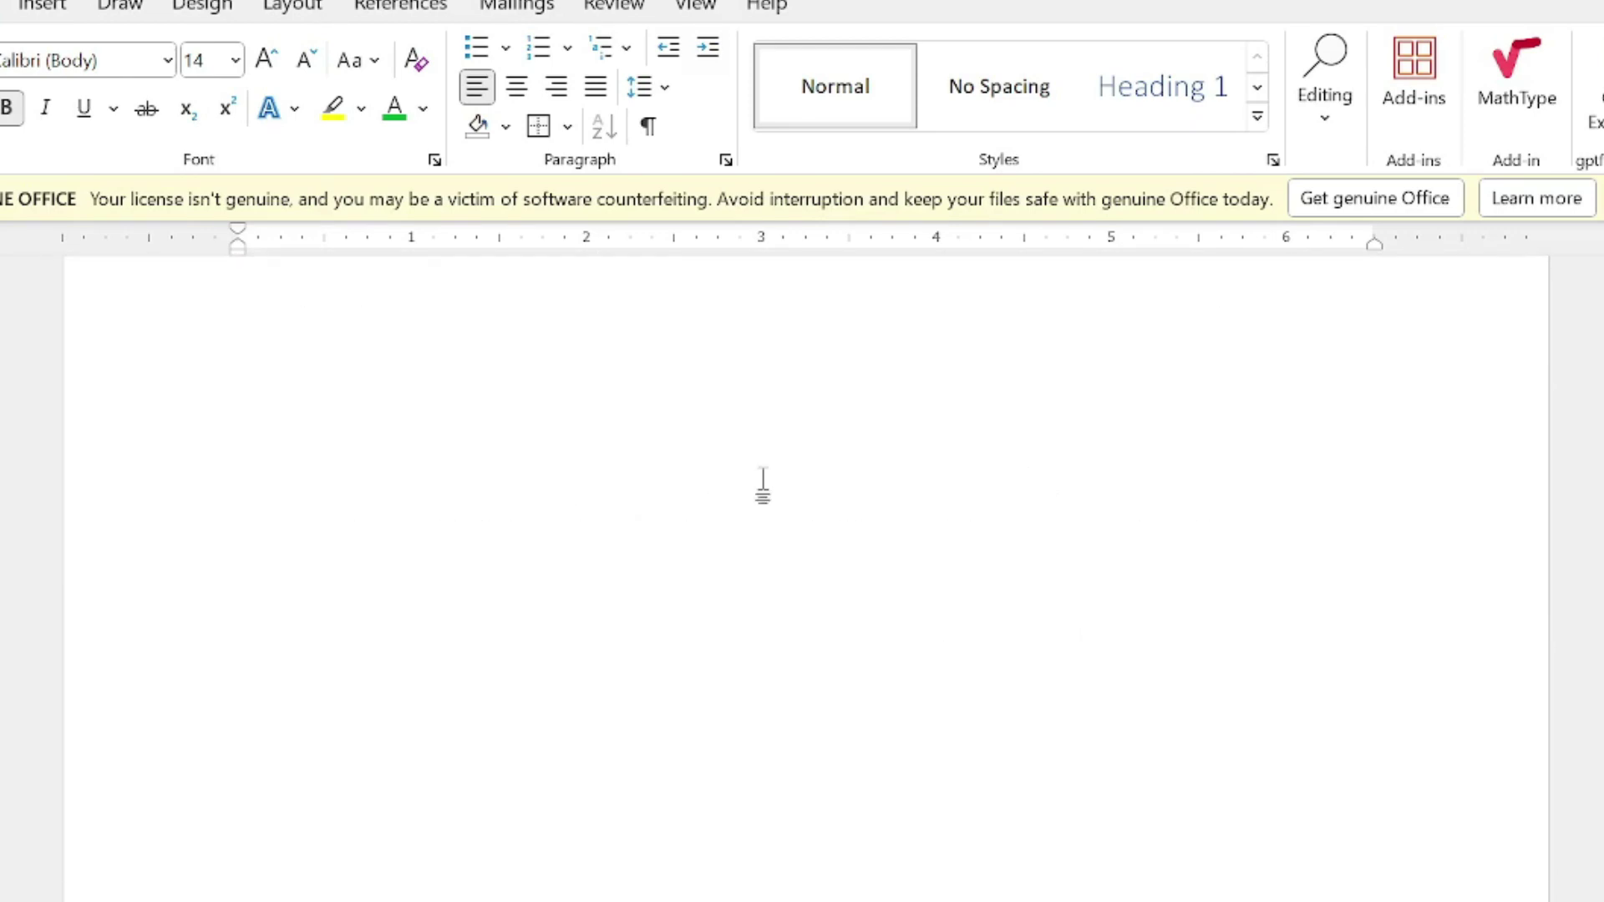
pyautogui.scroll(-5, 762, 485)
pyautogui.scroll(3, 763, 485)
pyautogui.scroll(2, 763, 484)
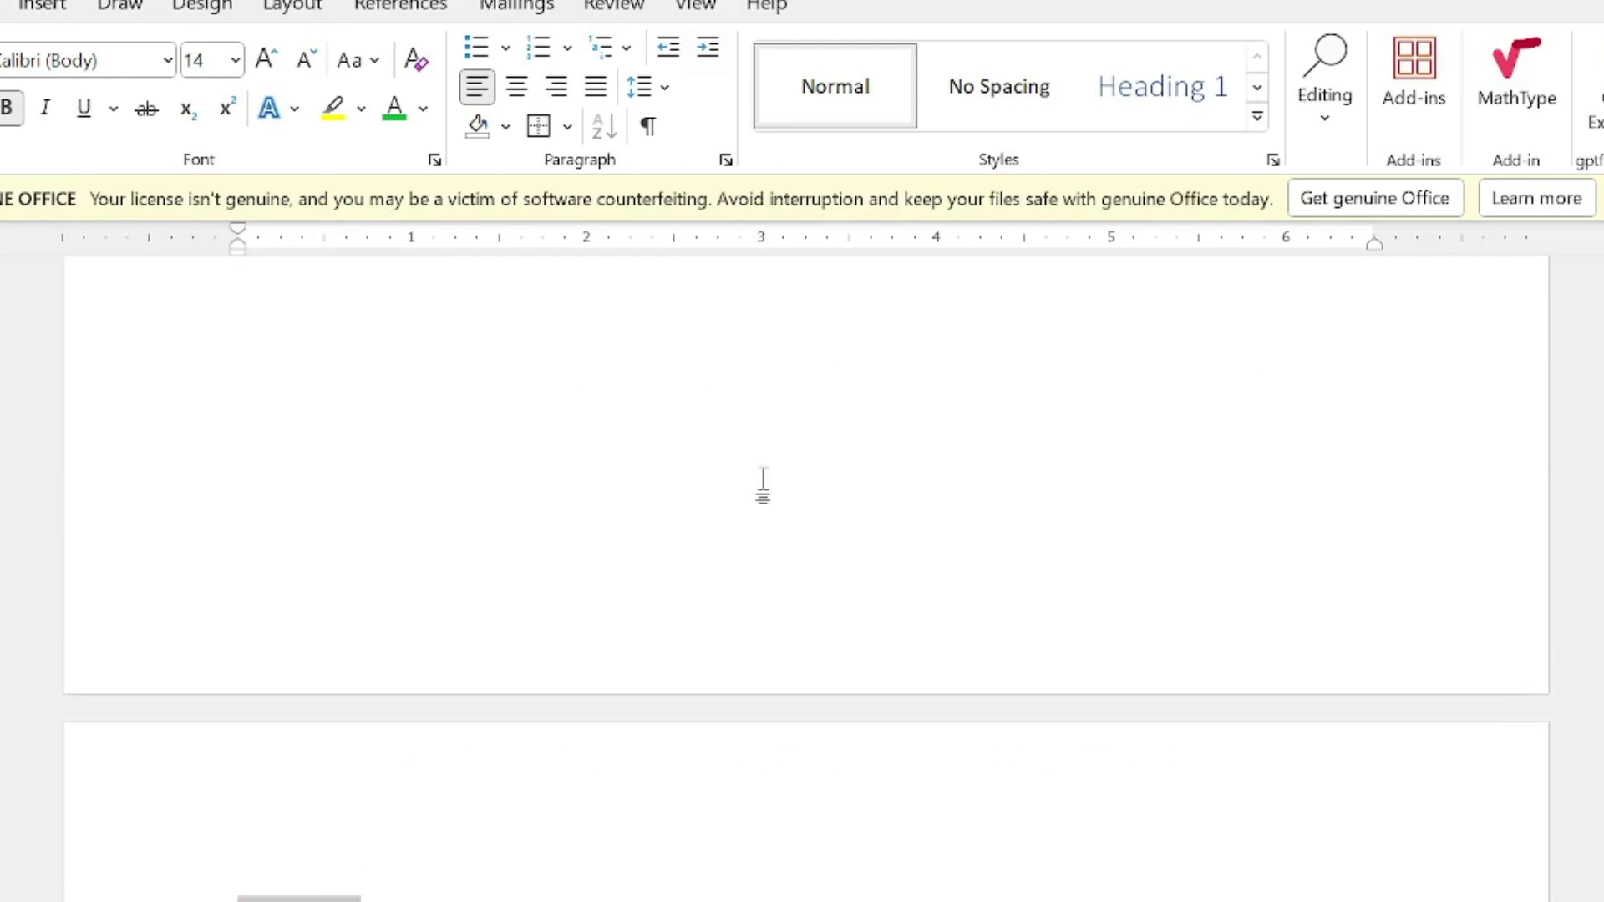
pyautogui.scroll(2, 763, 485)
pyautogui.scroll(3, 763, 484)
pyautogui.scroll(-4, 762, 485)
pyautogui.scroll(2, 763, 485)
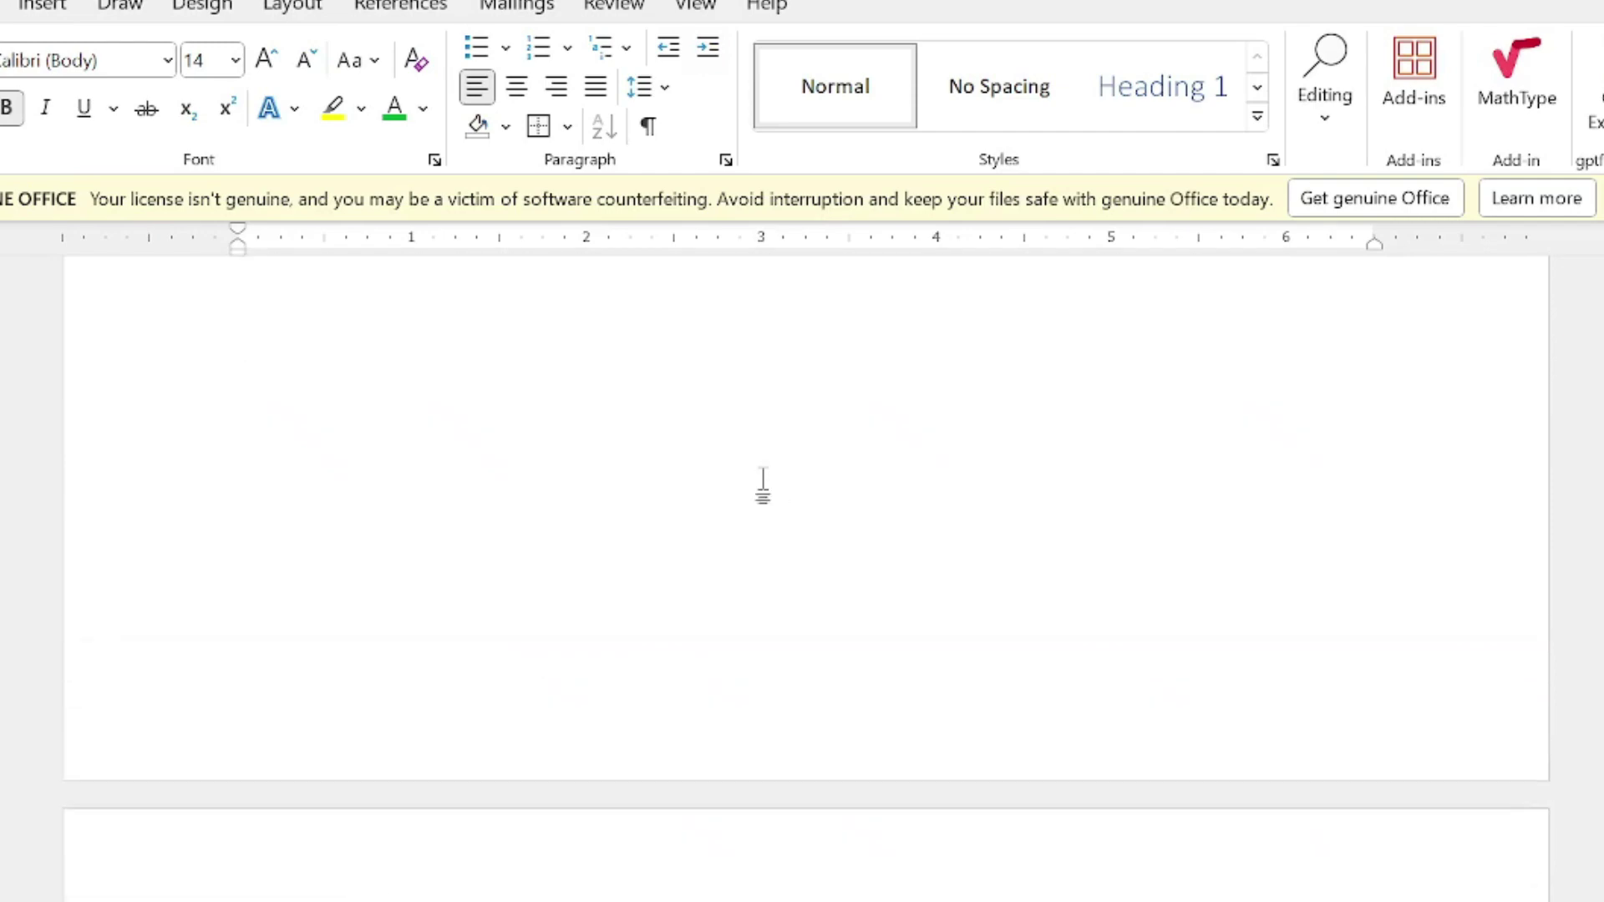
pyautogui.scroll(-2, 763, 484)
pyautogui.scroll(3, 799, 680)
pyautogui.scroll(3, 799, 681)
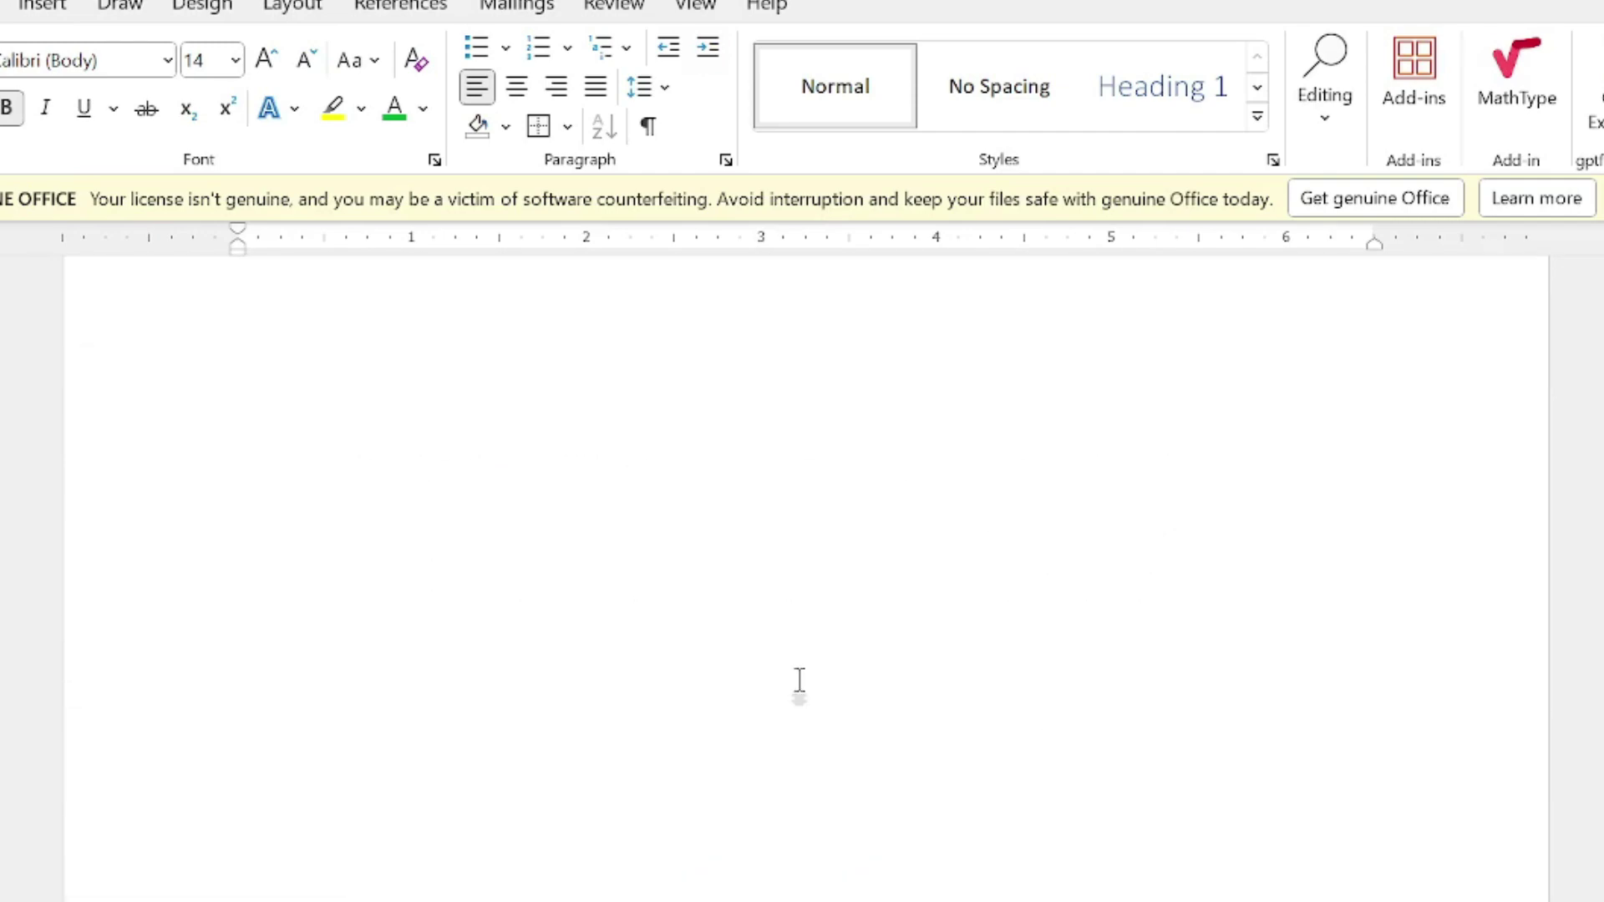
pyautogui.scroll(1, 800, 681)
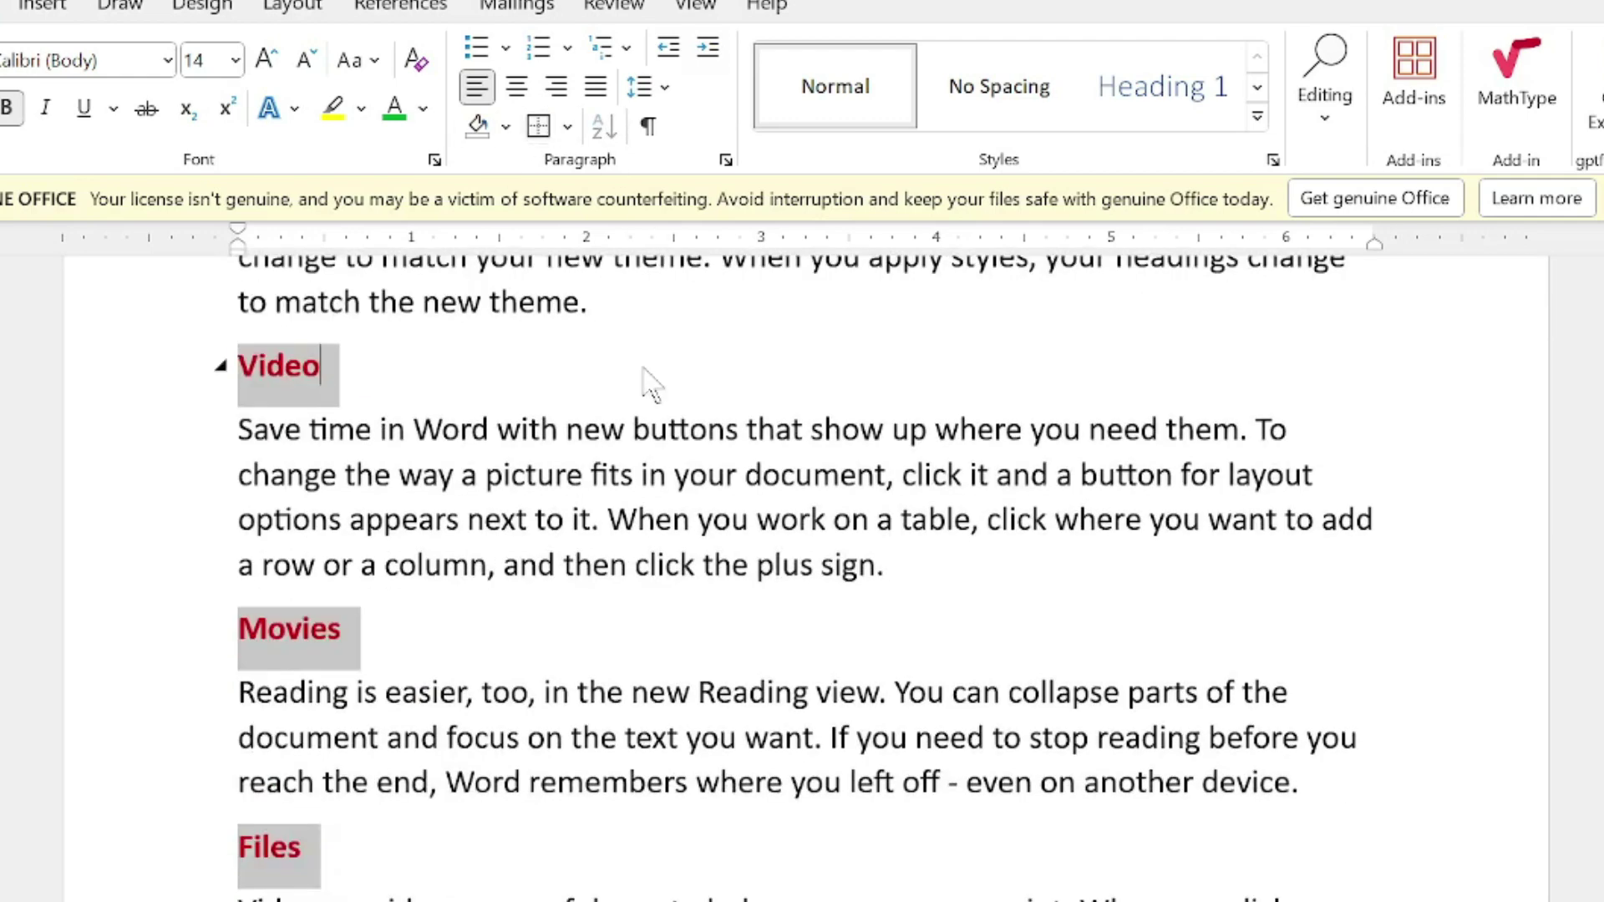
# - Tick Suppress line numbers for the Video heading, then select the whole document
pyautogui.click(648, 377)
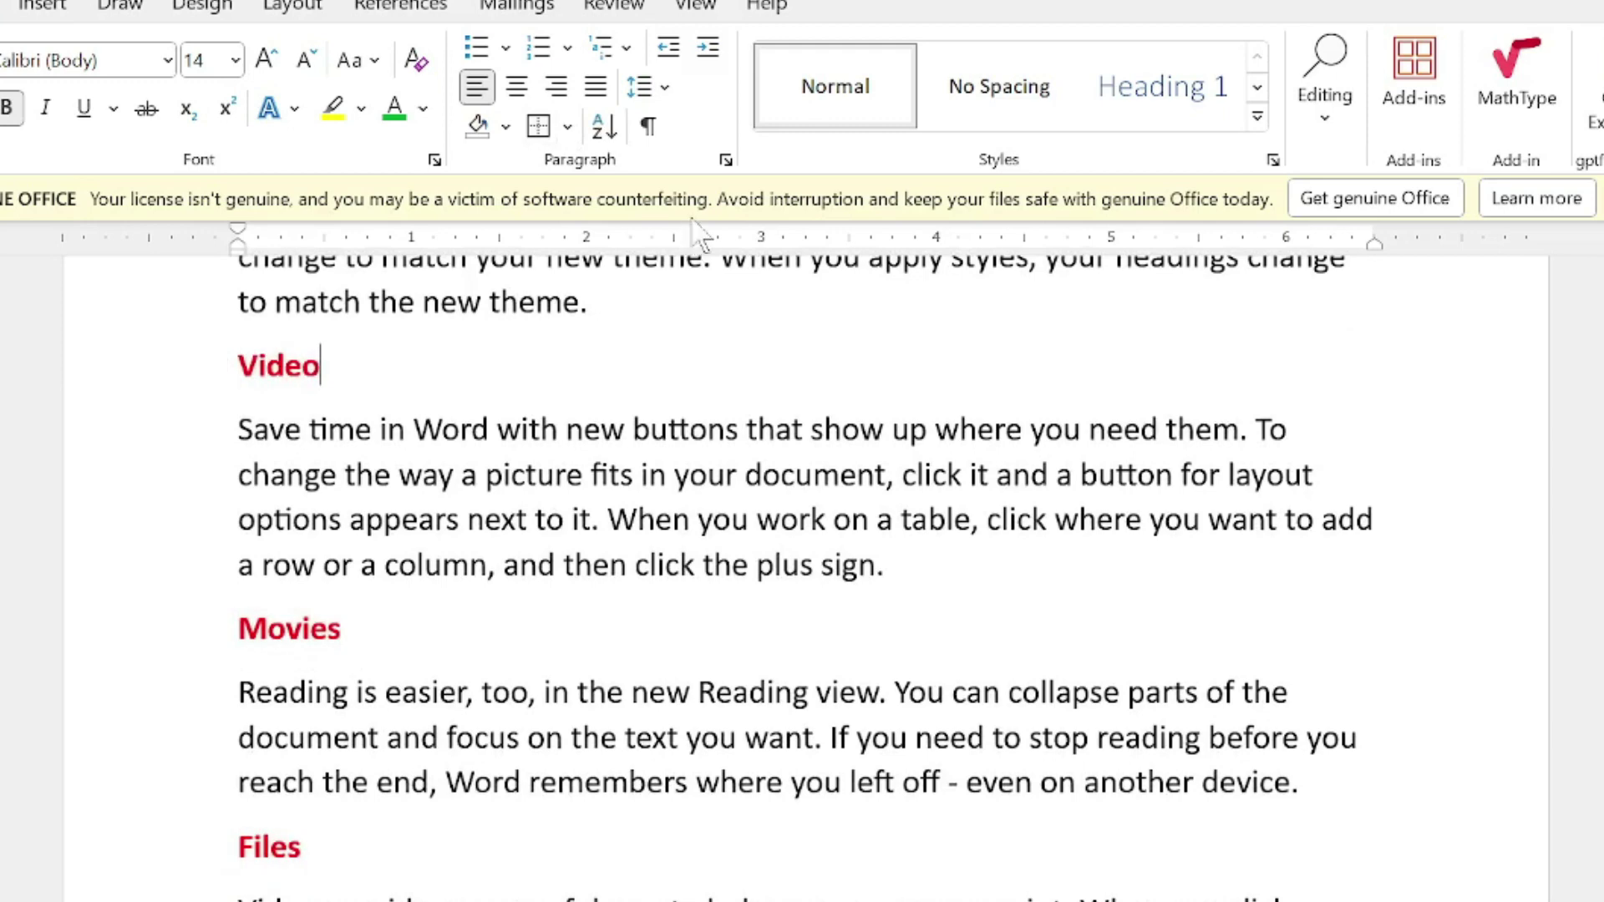
pyautogui.click(725, 160)
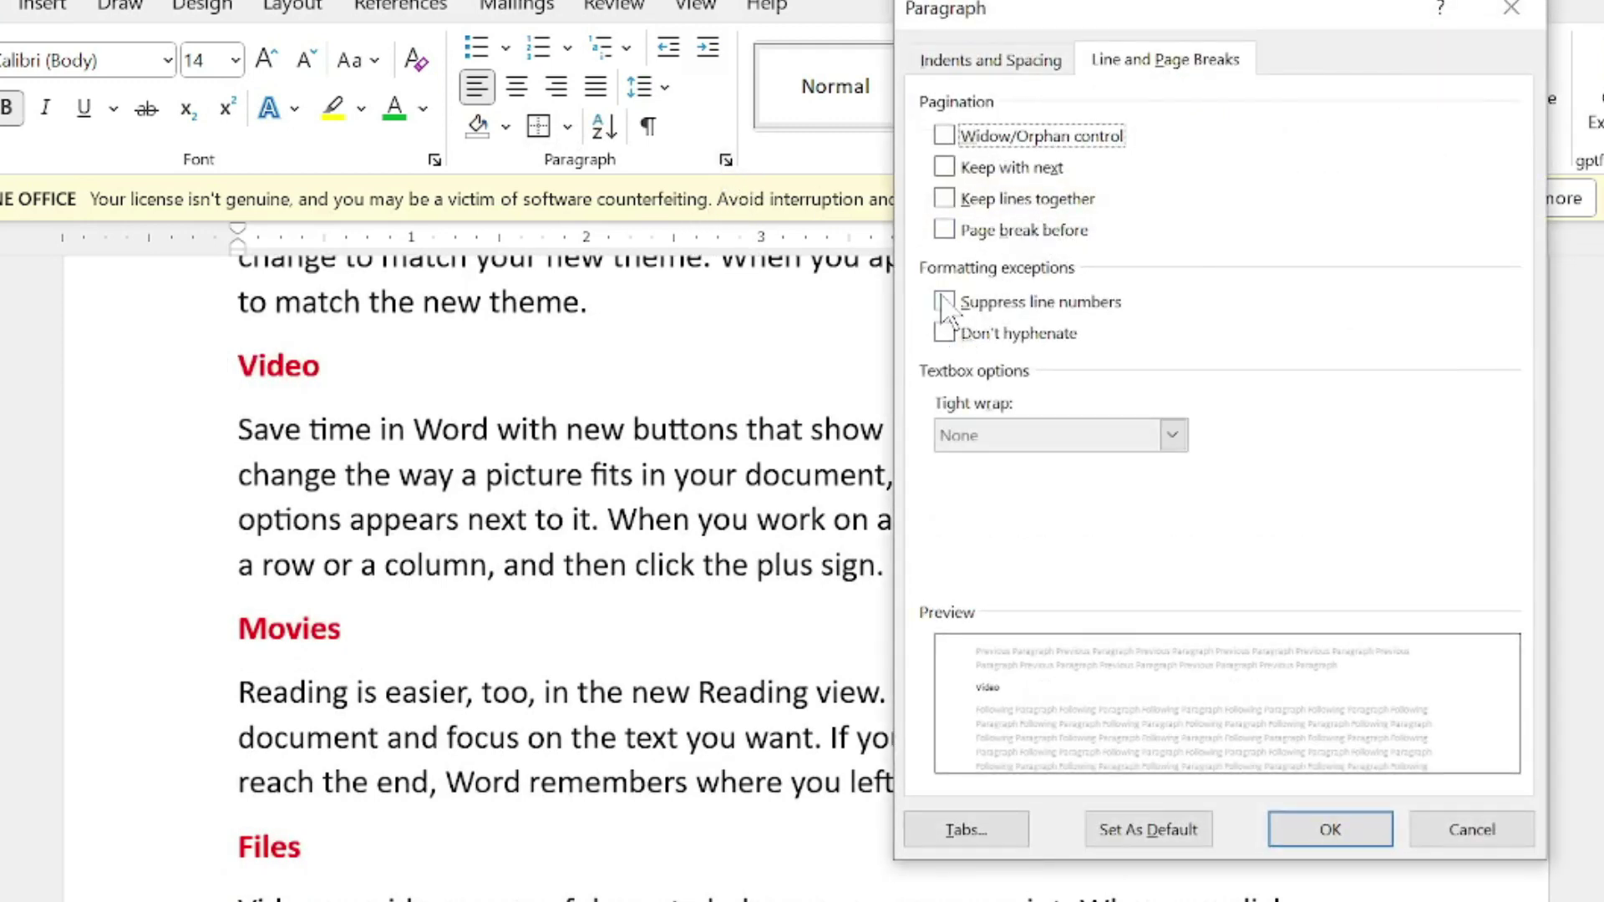
pyautogui.click(944, 302)
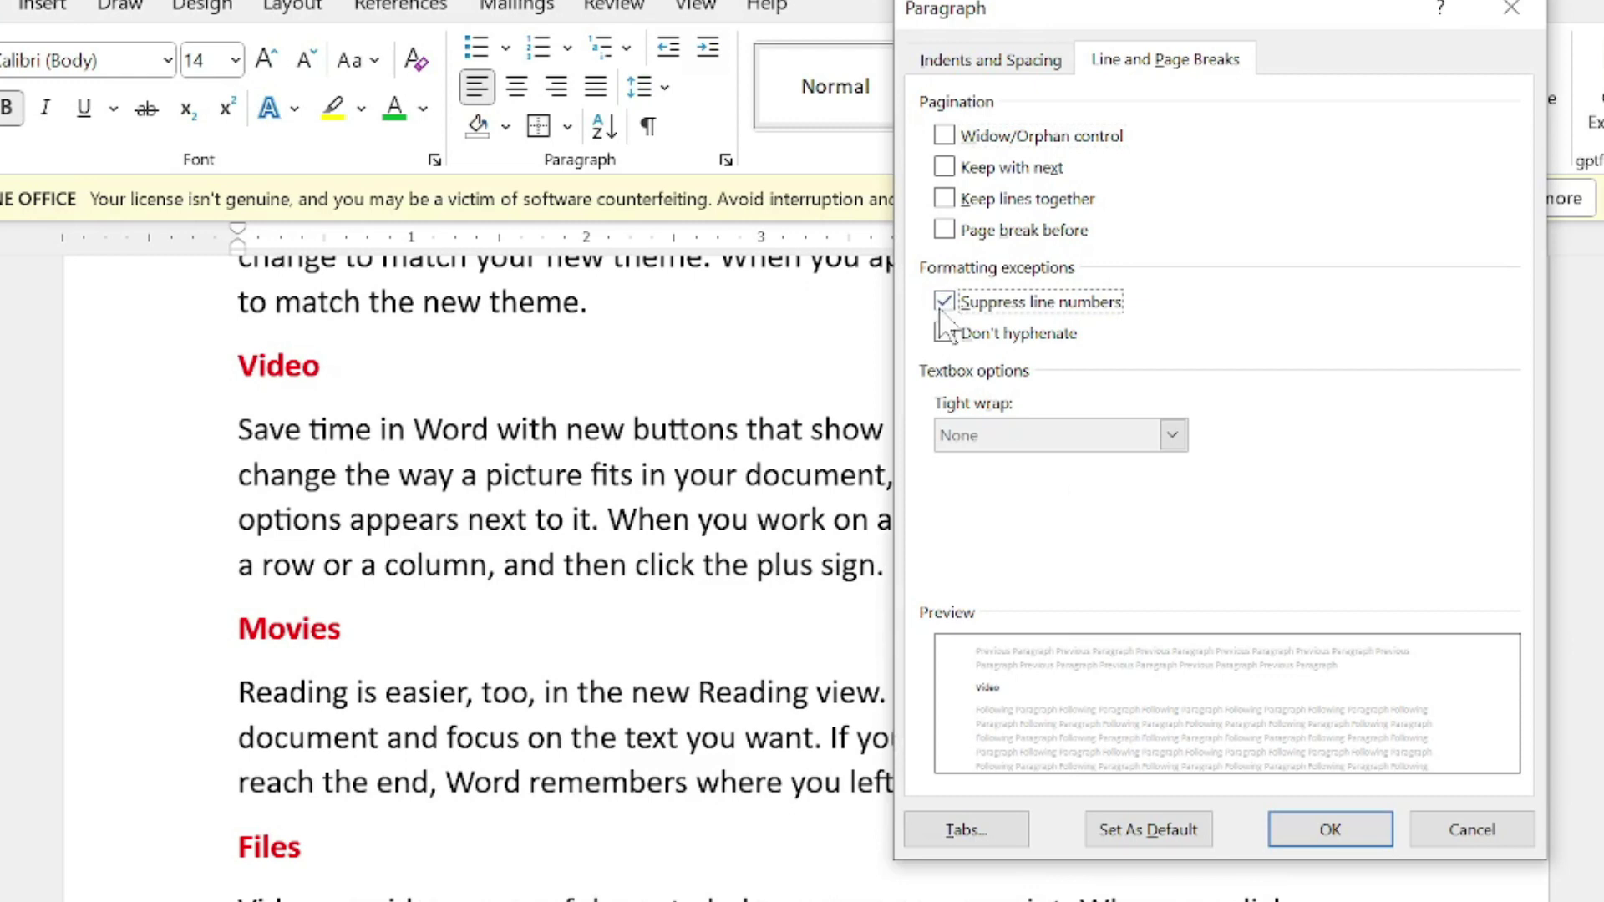
pyautogui.click(1301, 831)
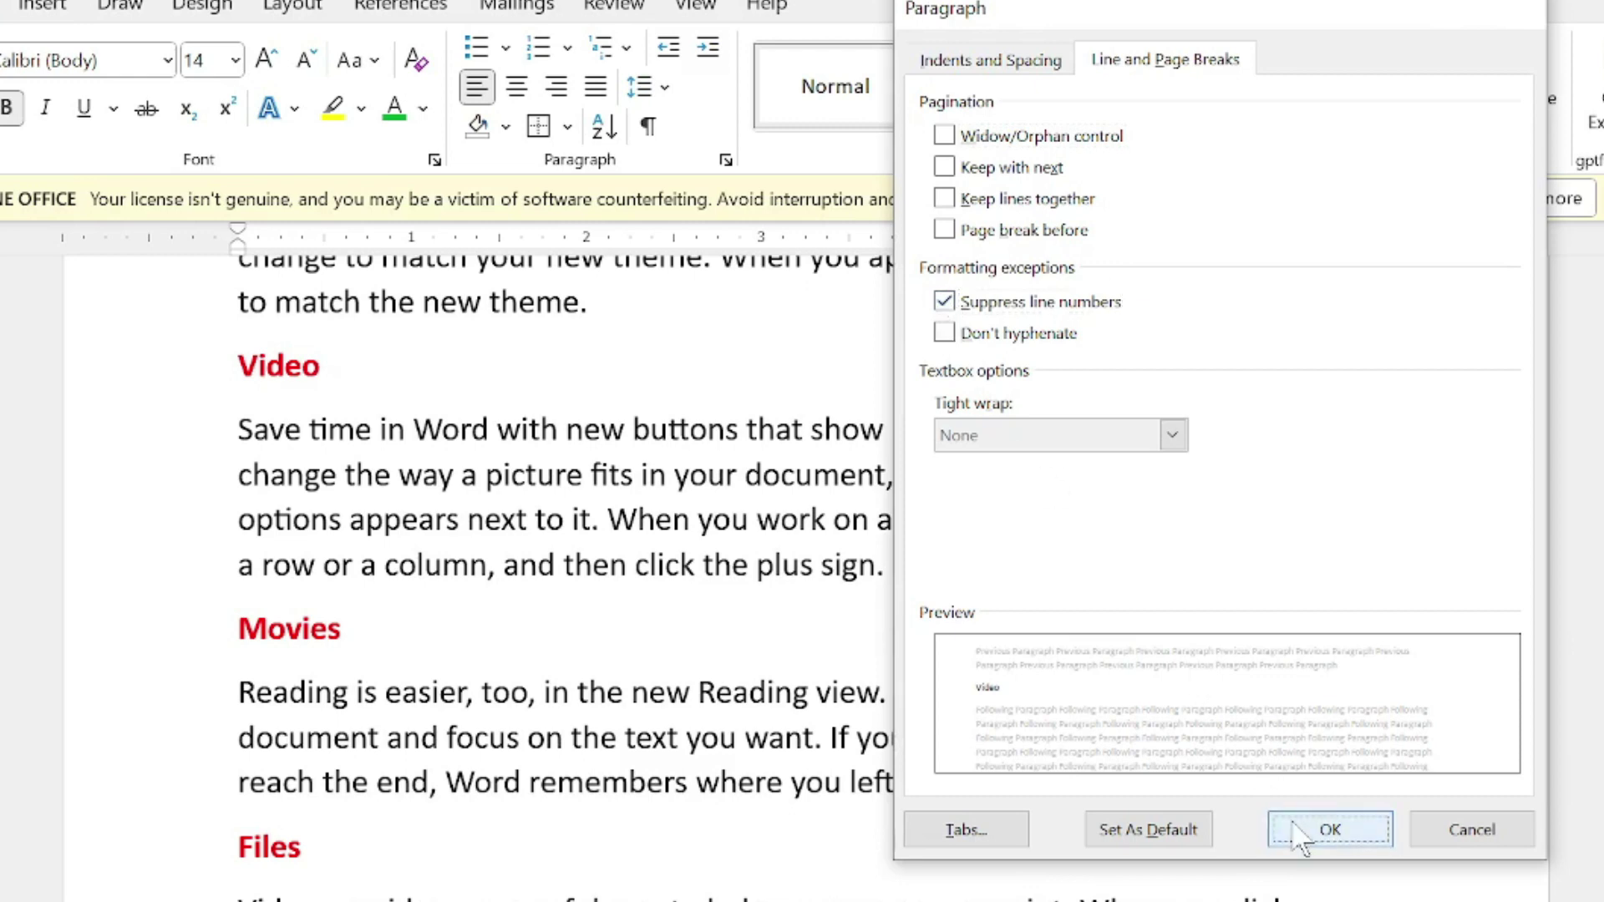
pyautogui.hotkey('ctrl', 'a')
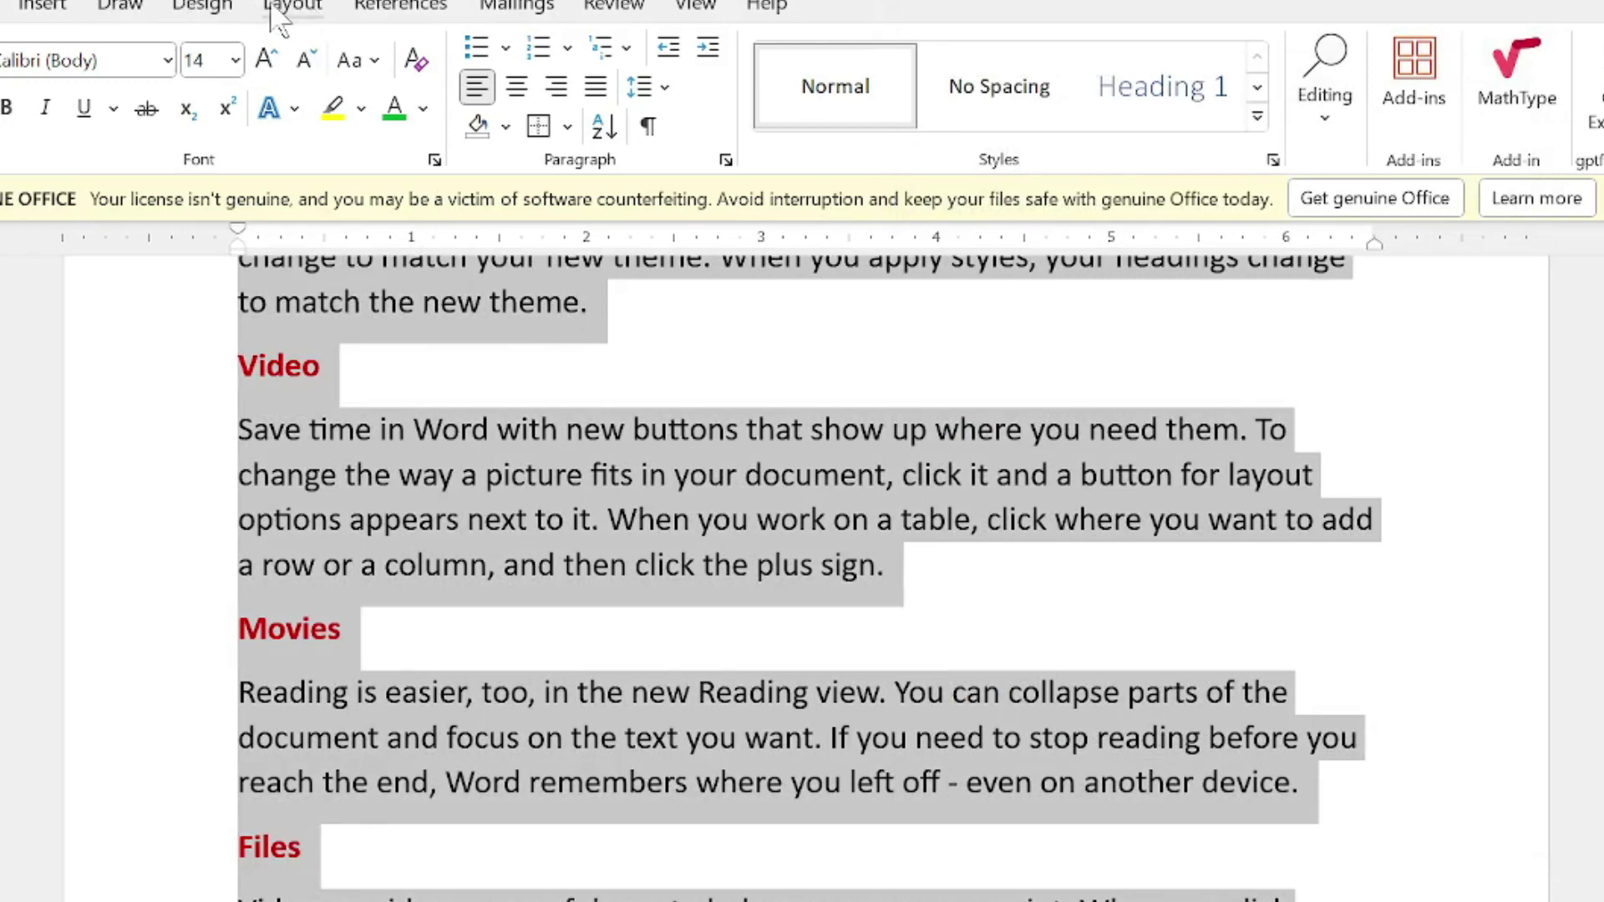
# - Set line numbering to Continuous from the Layout tab
pyautogui.click(279, 9)
pyautogui.click(269, 88)
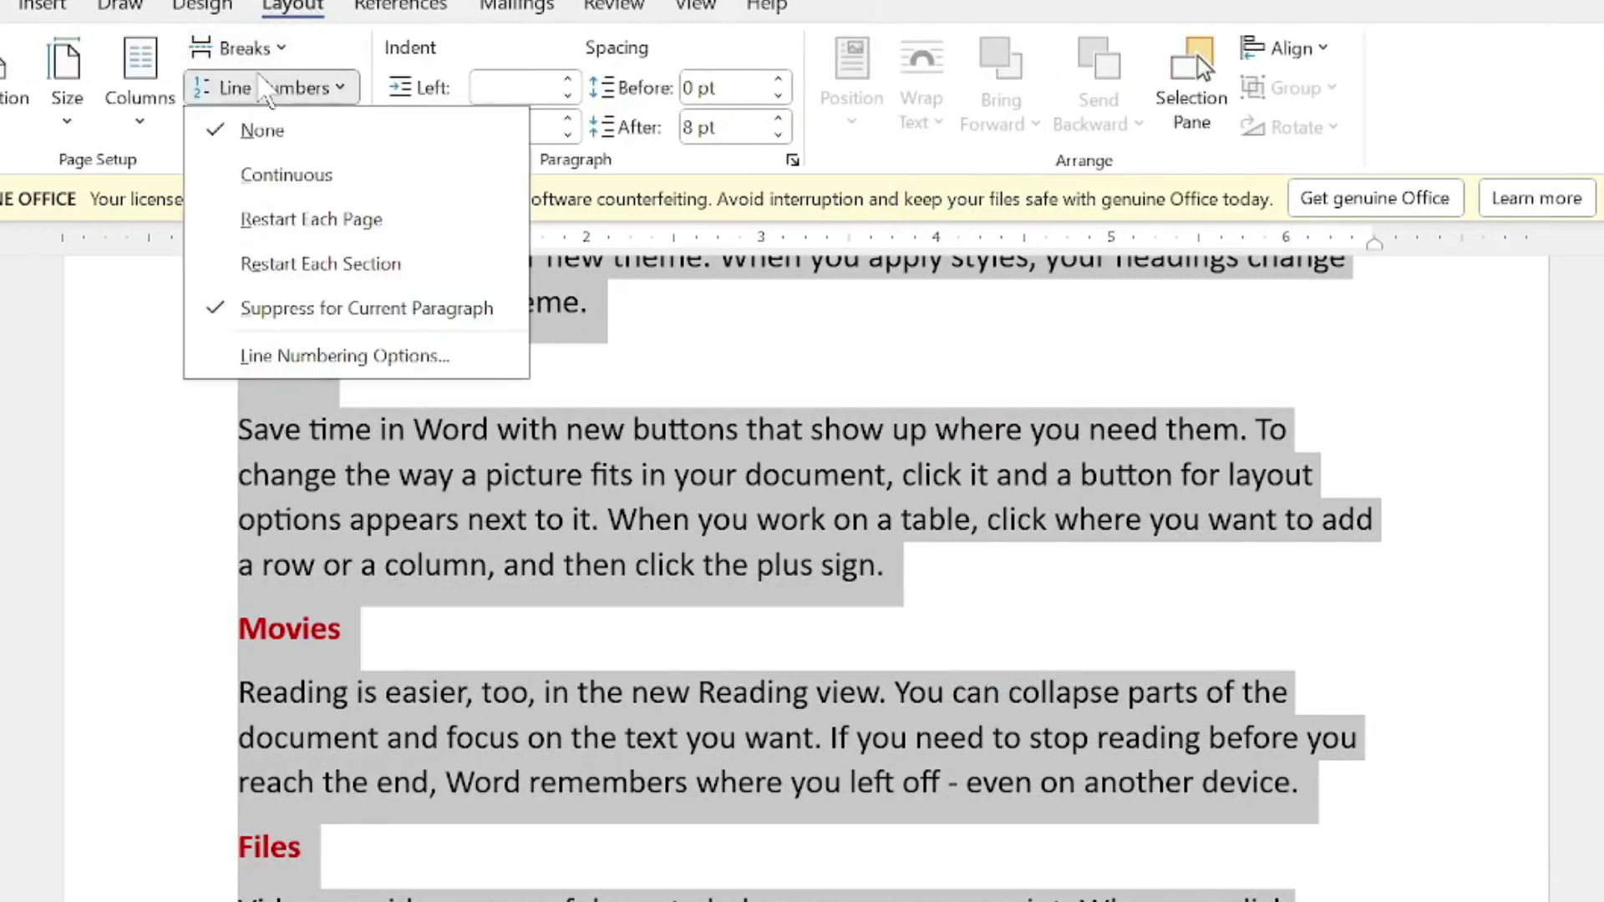
pyautogui.click(284, 176)
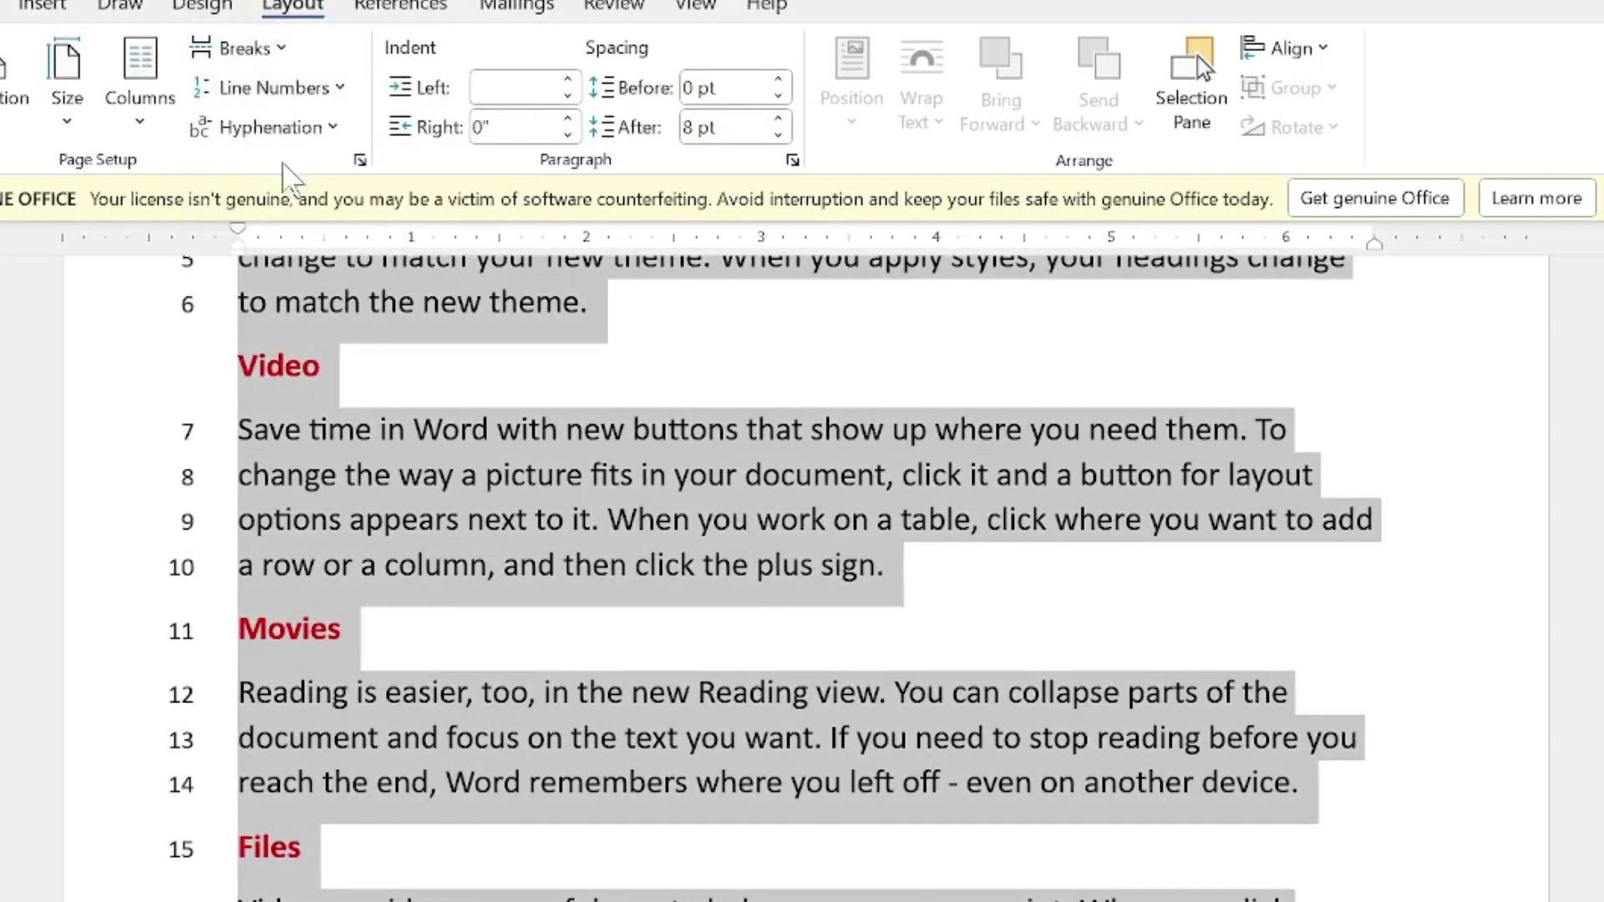
pyautogui.scroll(3, 357, 459)
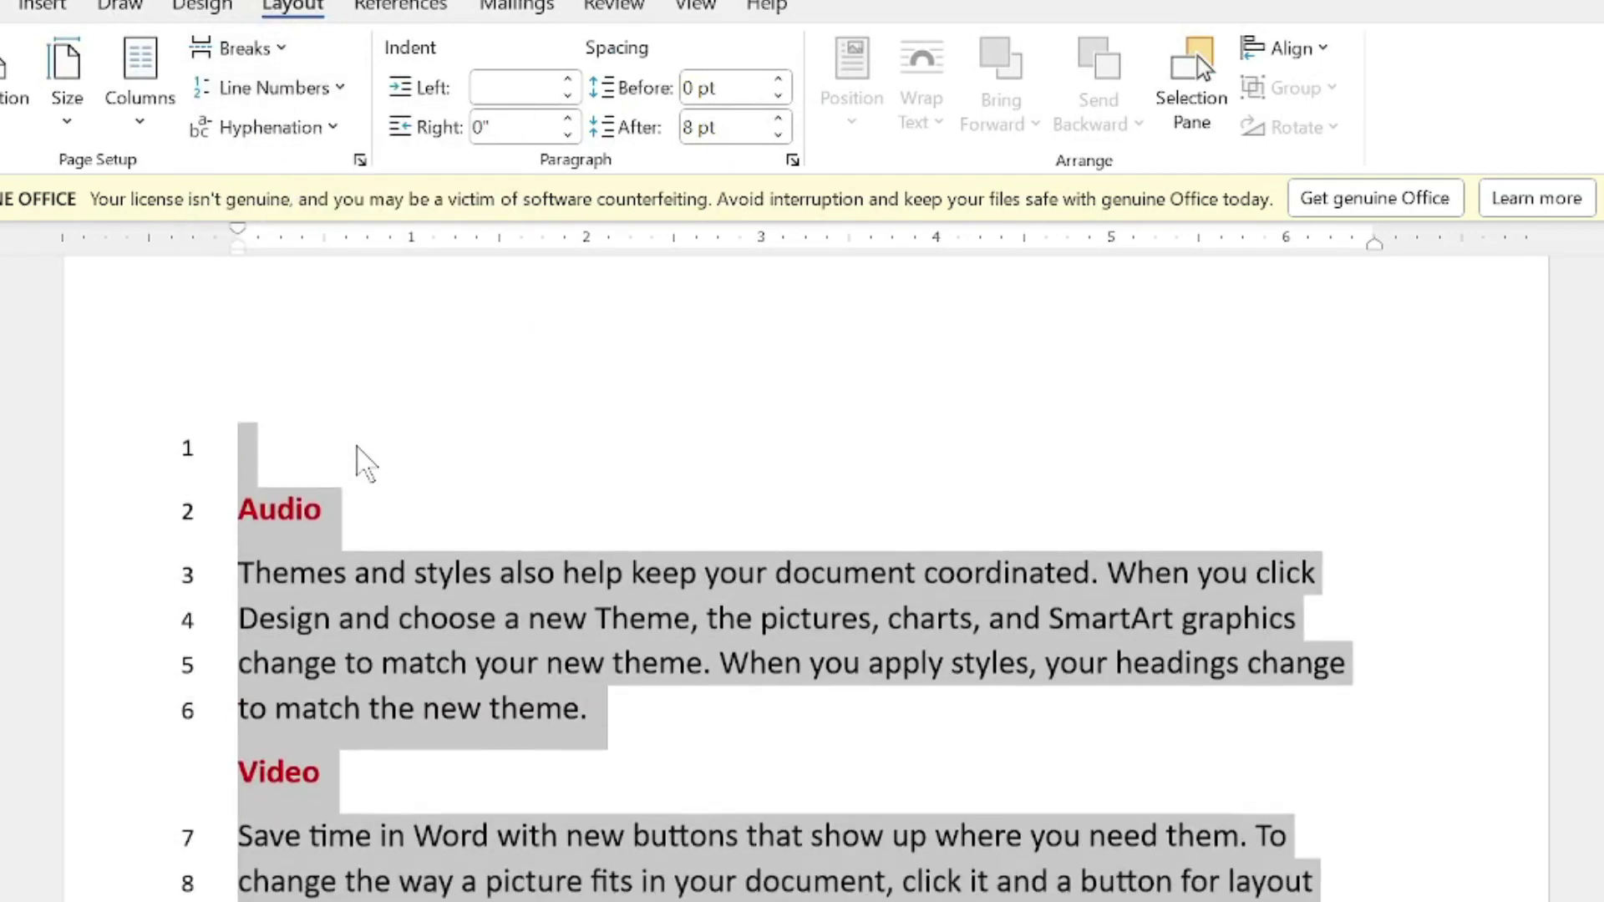
pyautogui.scroll(-5, 359, 461)
pyautogui.scroll(2, 358, 459)
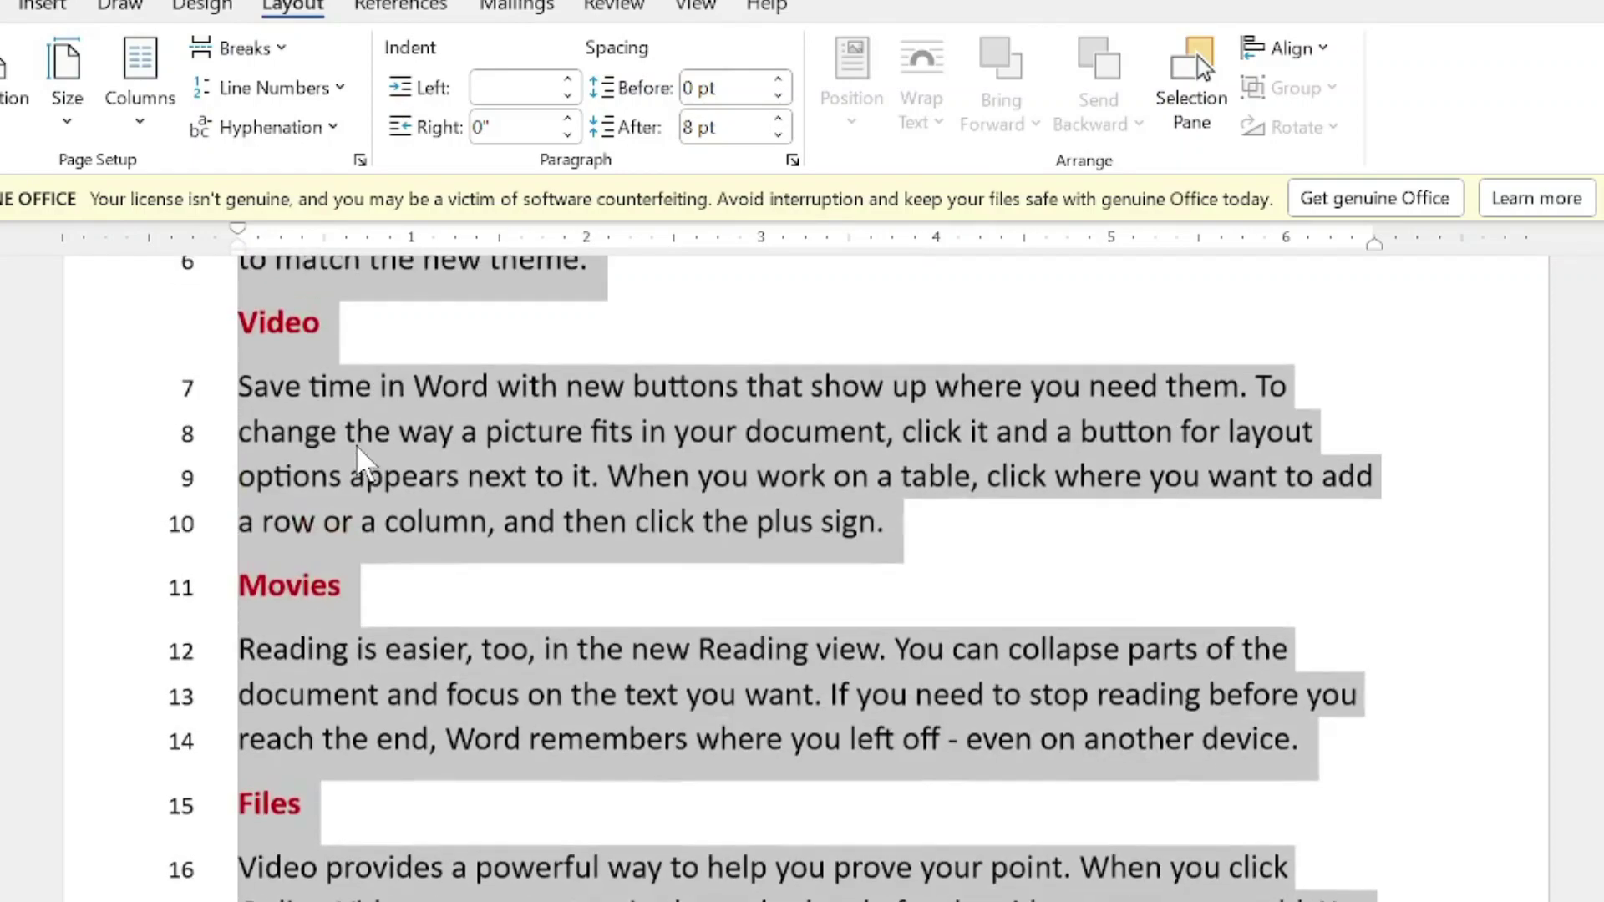
pyautogui.scroll(2, 288, 372)
pyautogui.scroll(1, 276, 351)
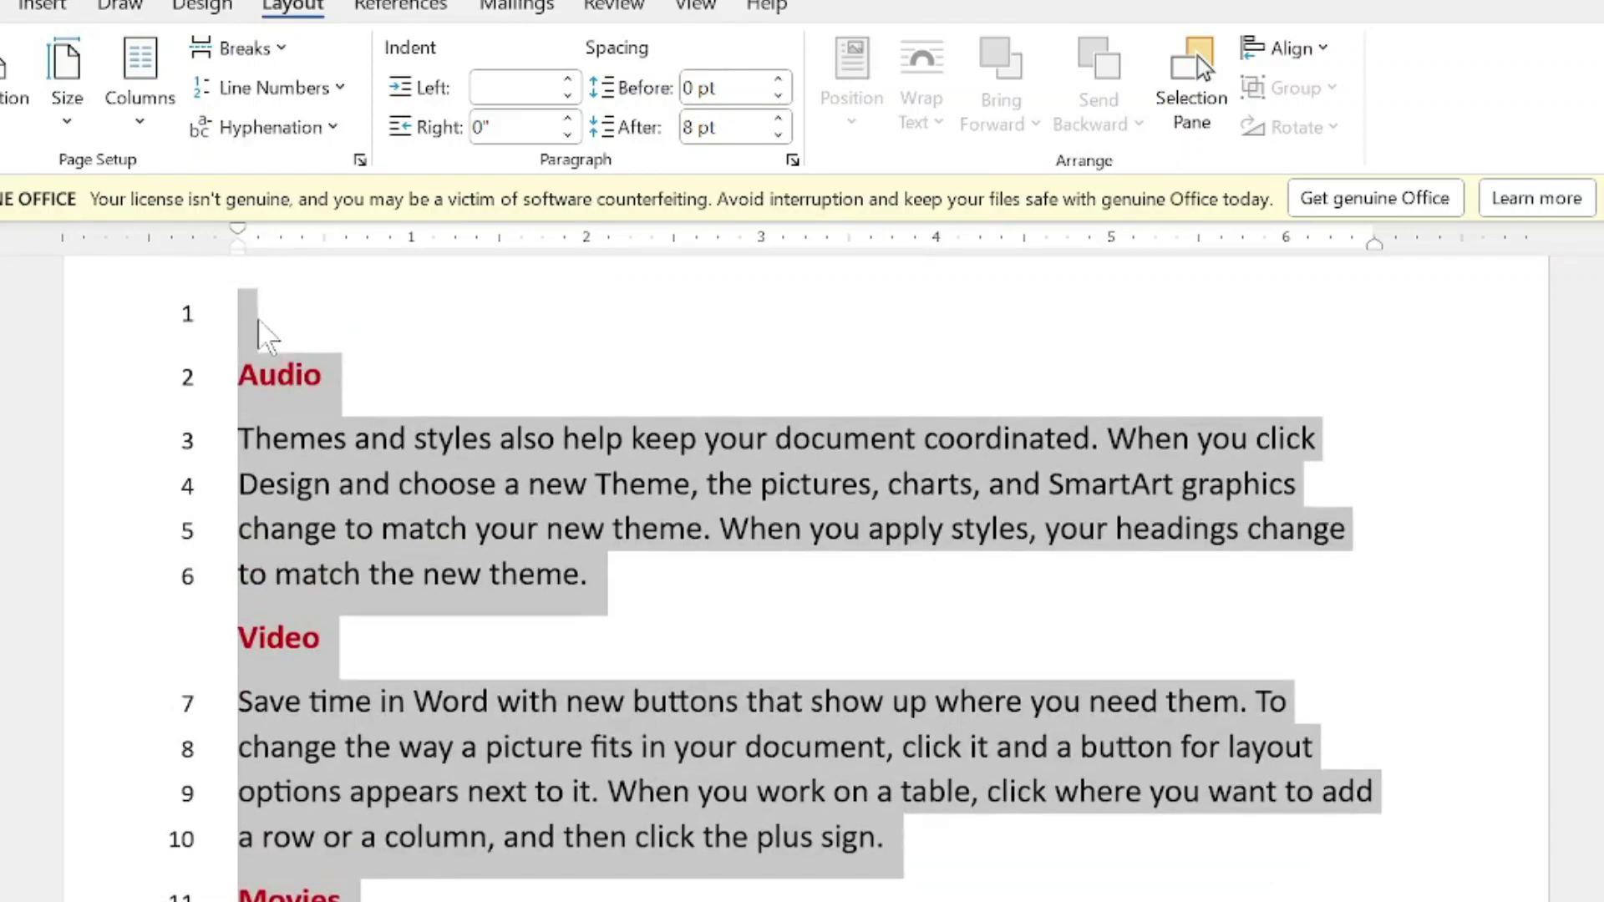
# - Delete the empty first line above Audio and select the paragraph beneath it
pyautogui.click(259, 324)
pyautogui.press('Delete')
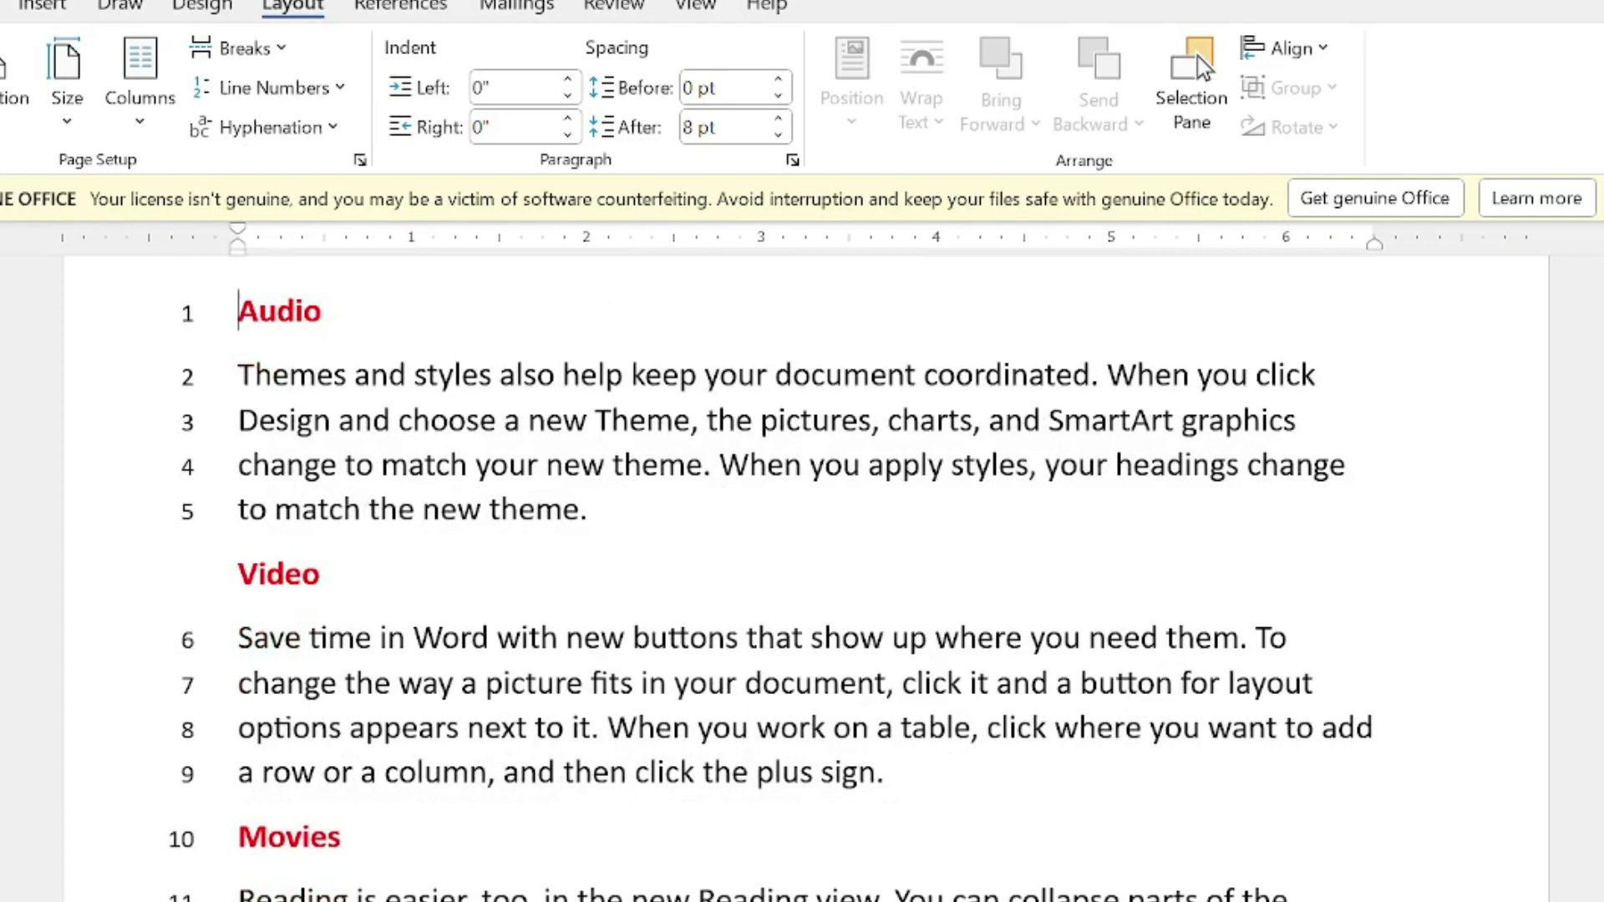
pyautogui.moveTo(591, 512); pyautogui.dragTo(284, 378)
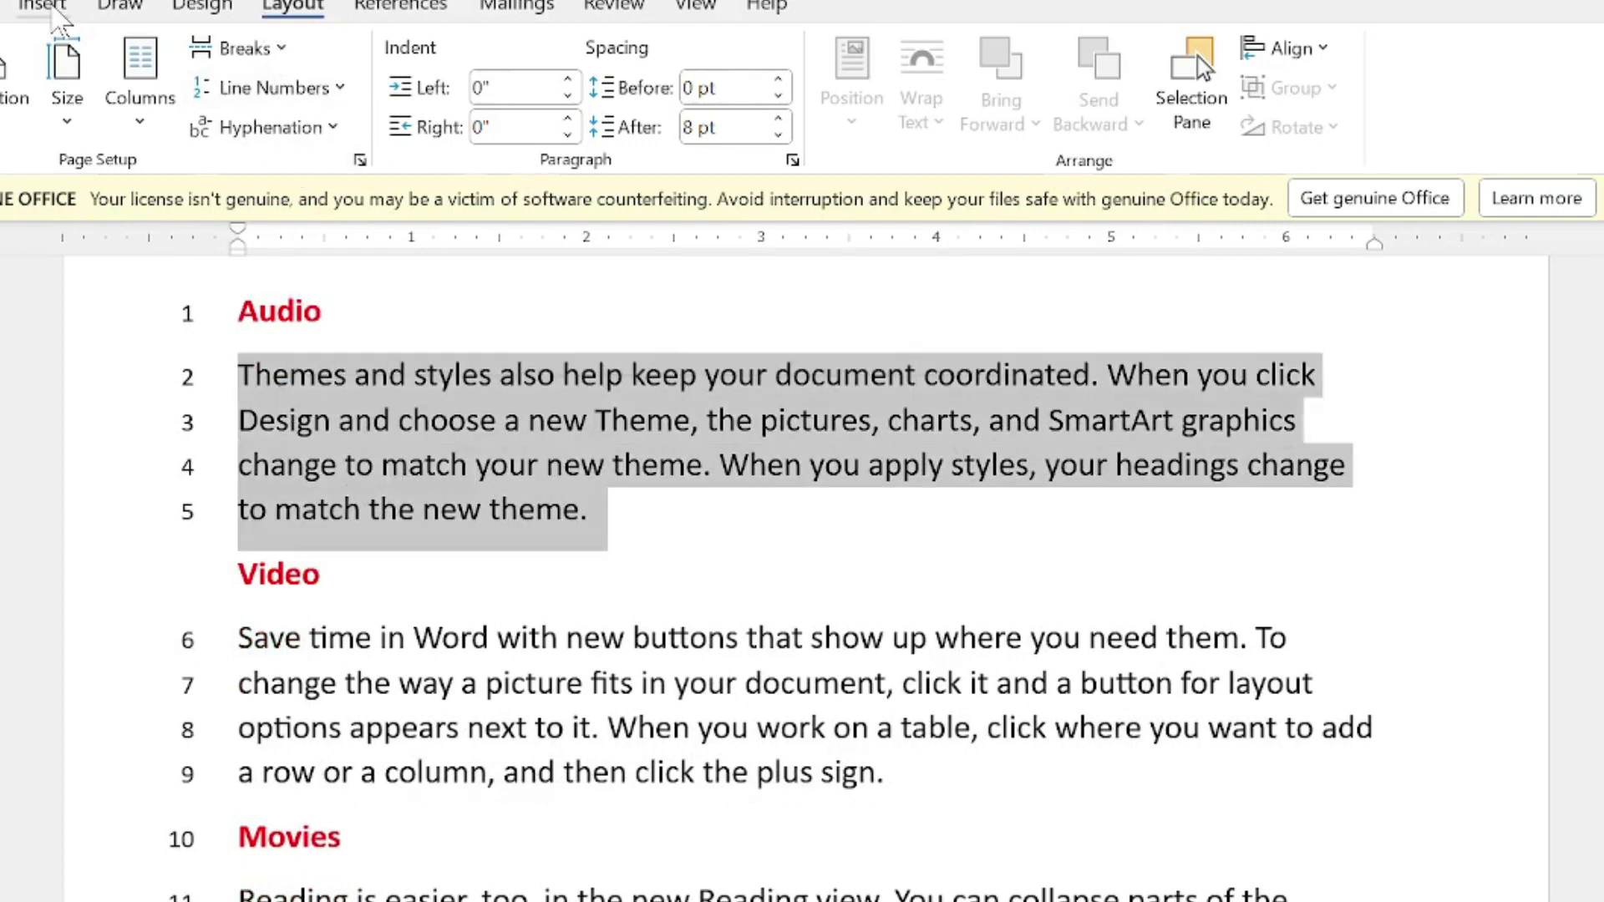
# - Suppress line numbers for the paragraph under the Audio heading
pyautogui.click(42, 5)
pyautogui.click(3, 5)
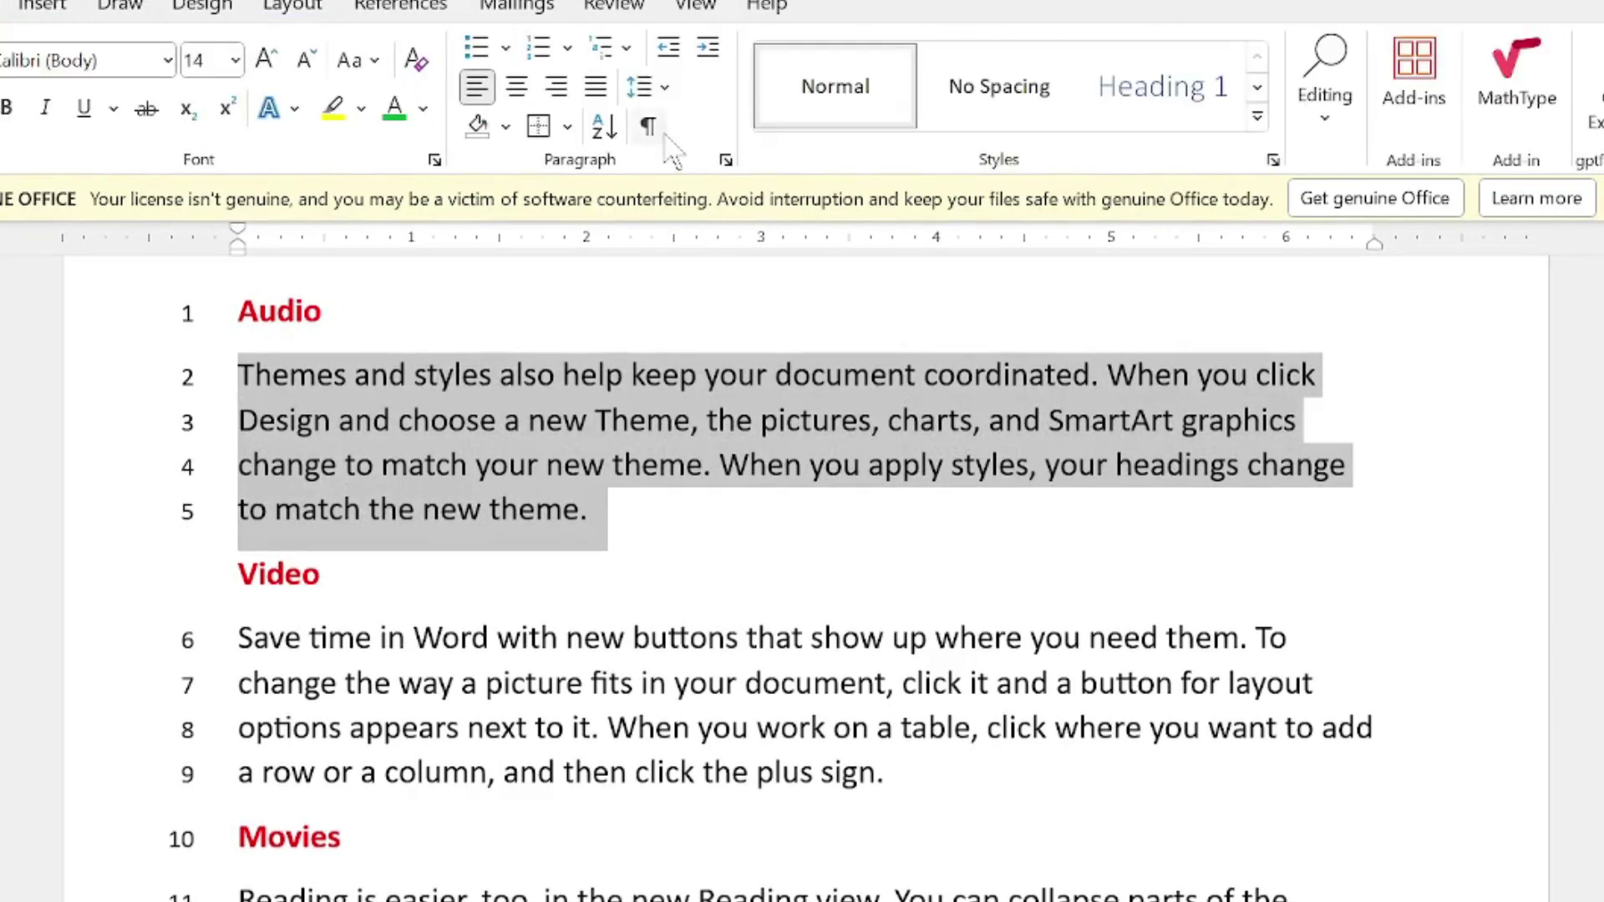
pyautogui.click(725, 159)
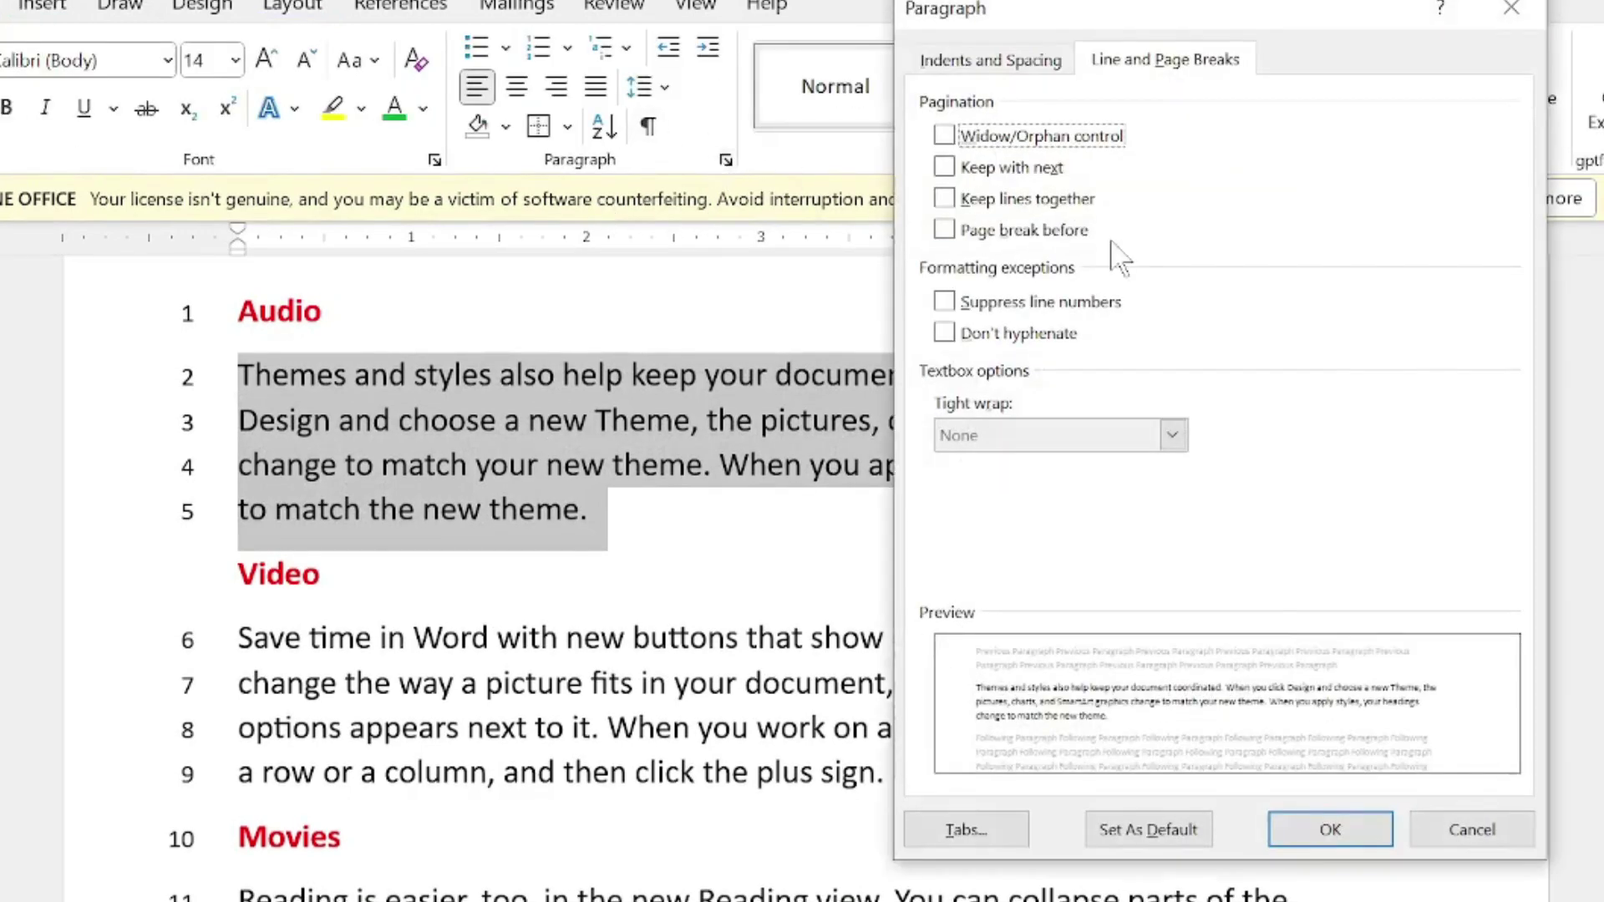
pyautogui.click(992, 308)
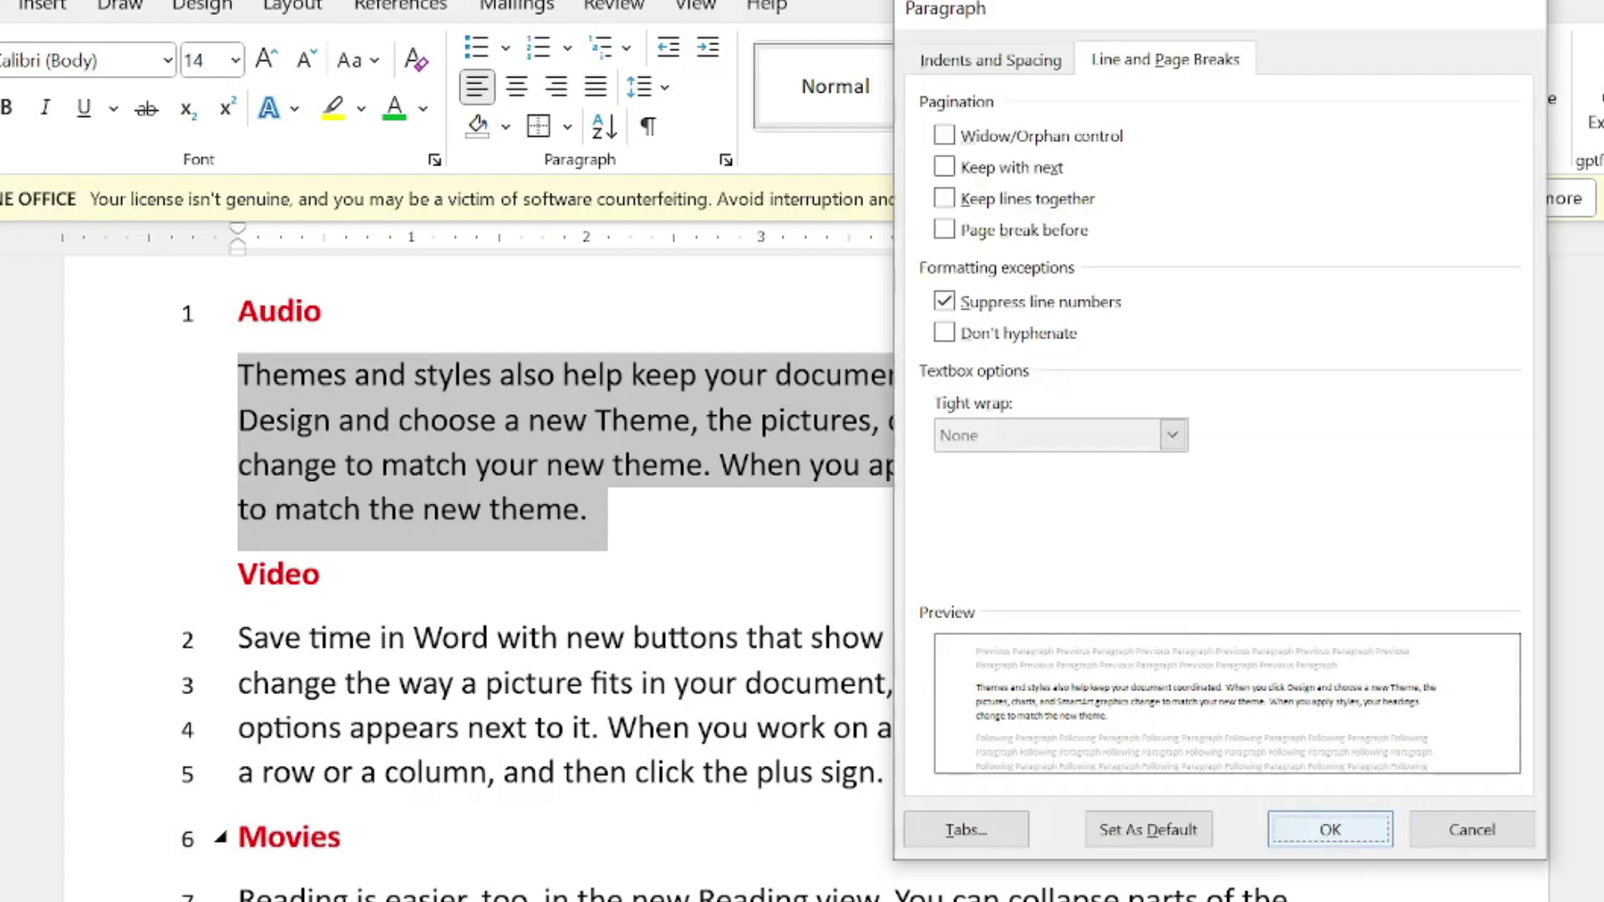
pyautogui.click(1323, 842)
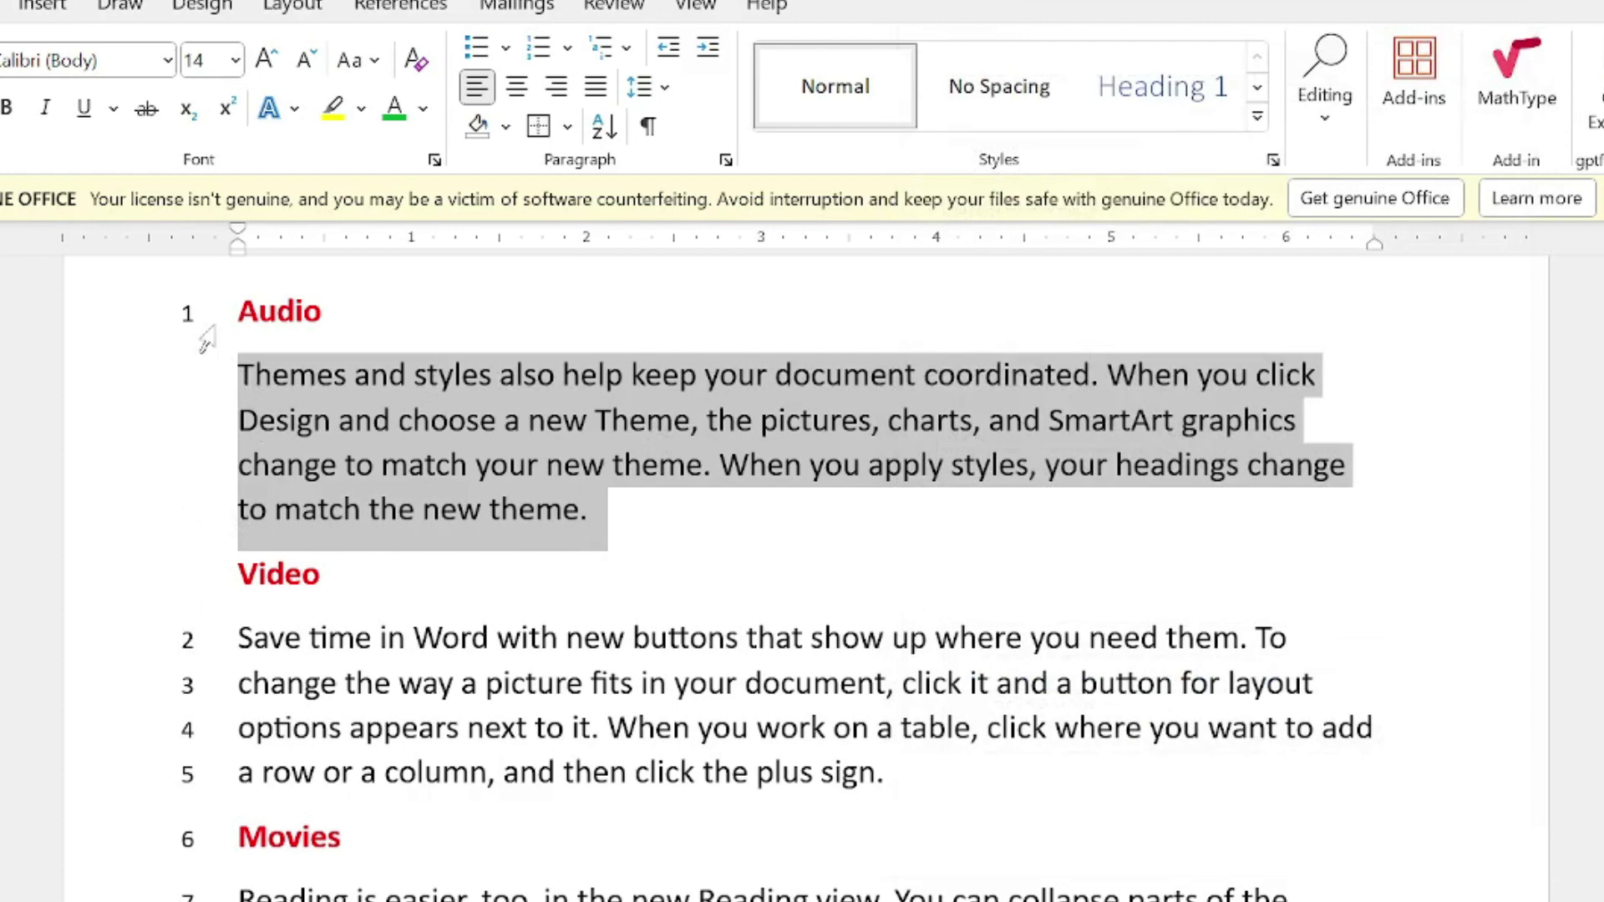
# - Suppress line numbers for the Files heading, then return to the Document1 window
pyautogui.scroll(-3, 802, 576)
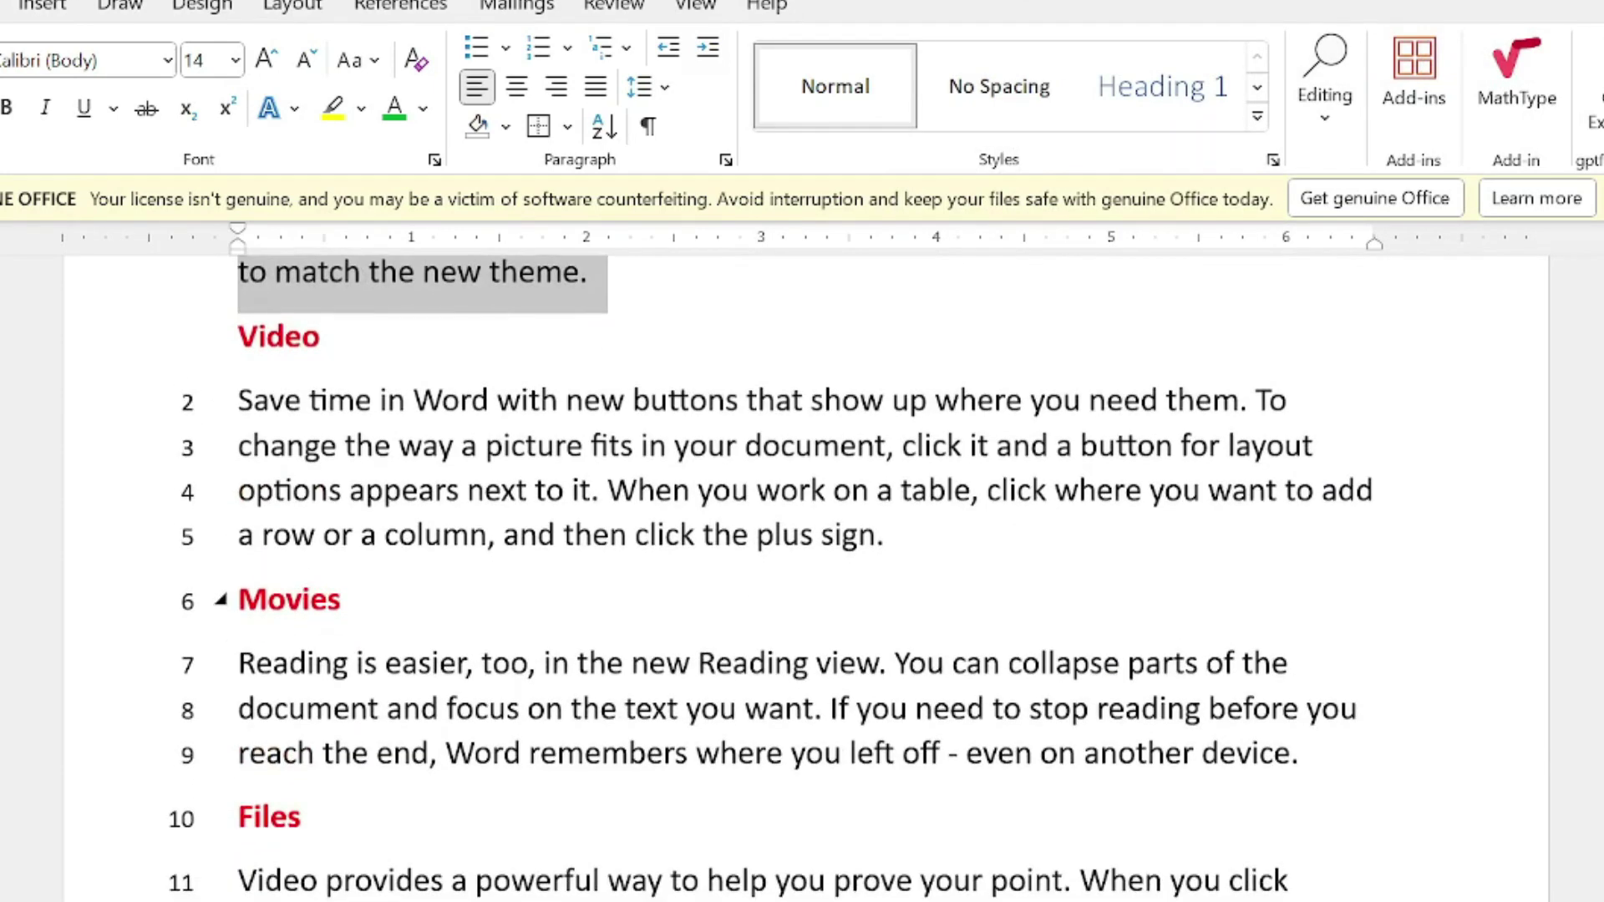
pyautogui.moveTo(301, 817); pyautogui.dragTo(238, 817)
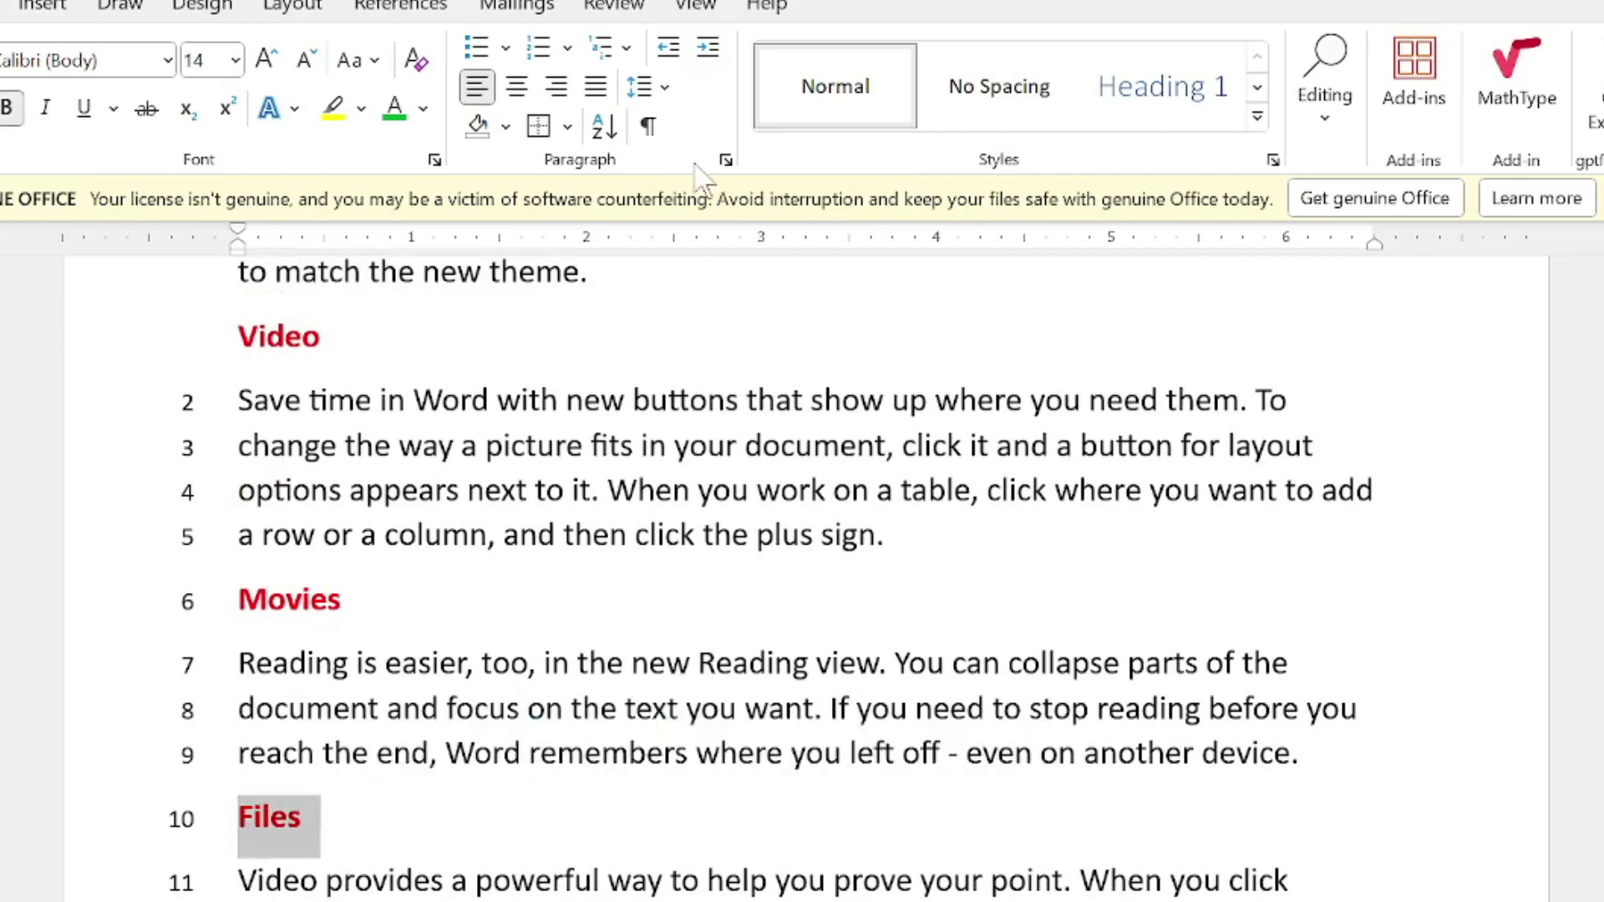
pyautogui.click(725, 159)
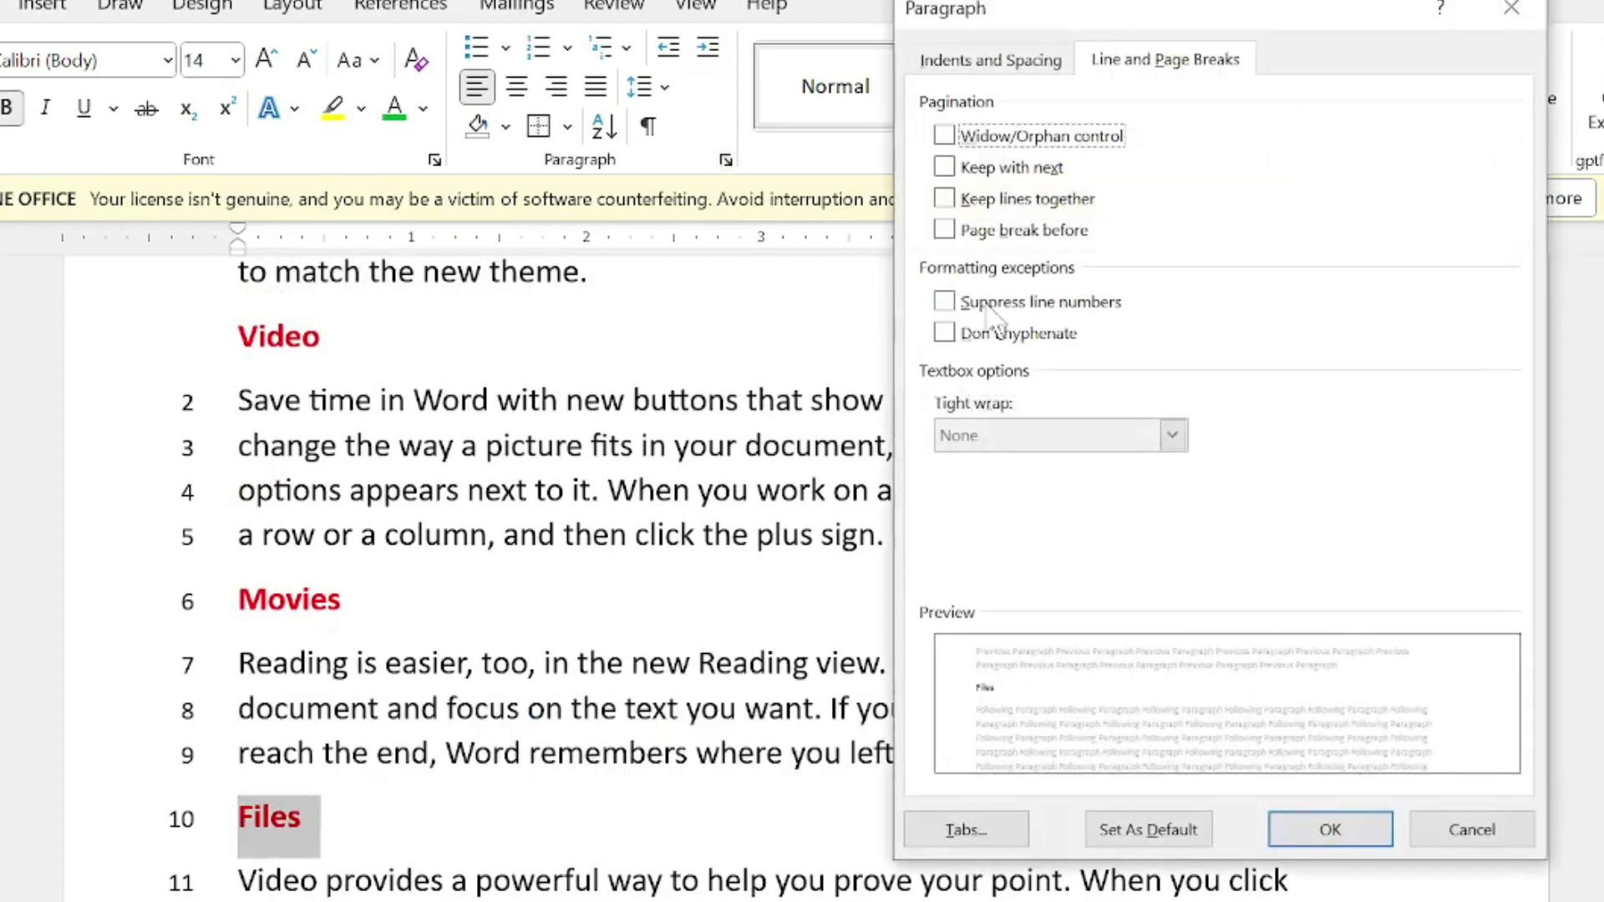
pyautogui.click(946, 302)
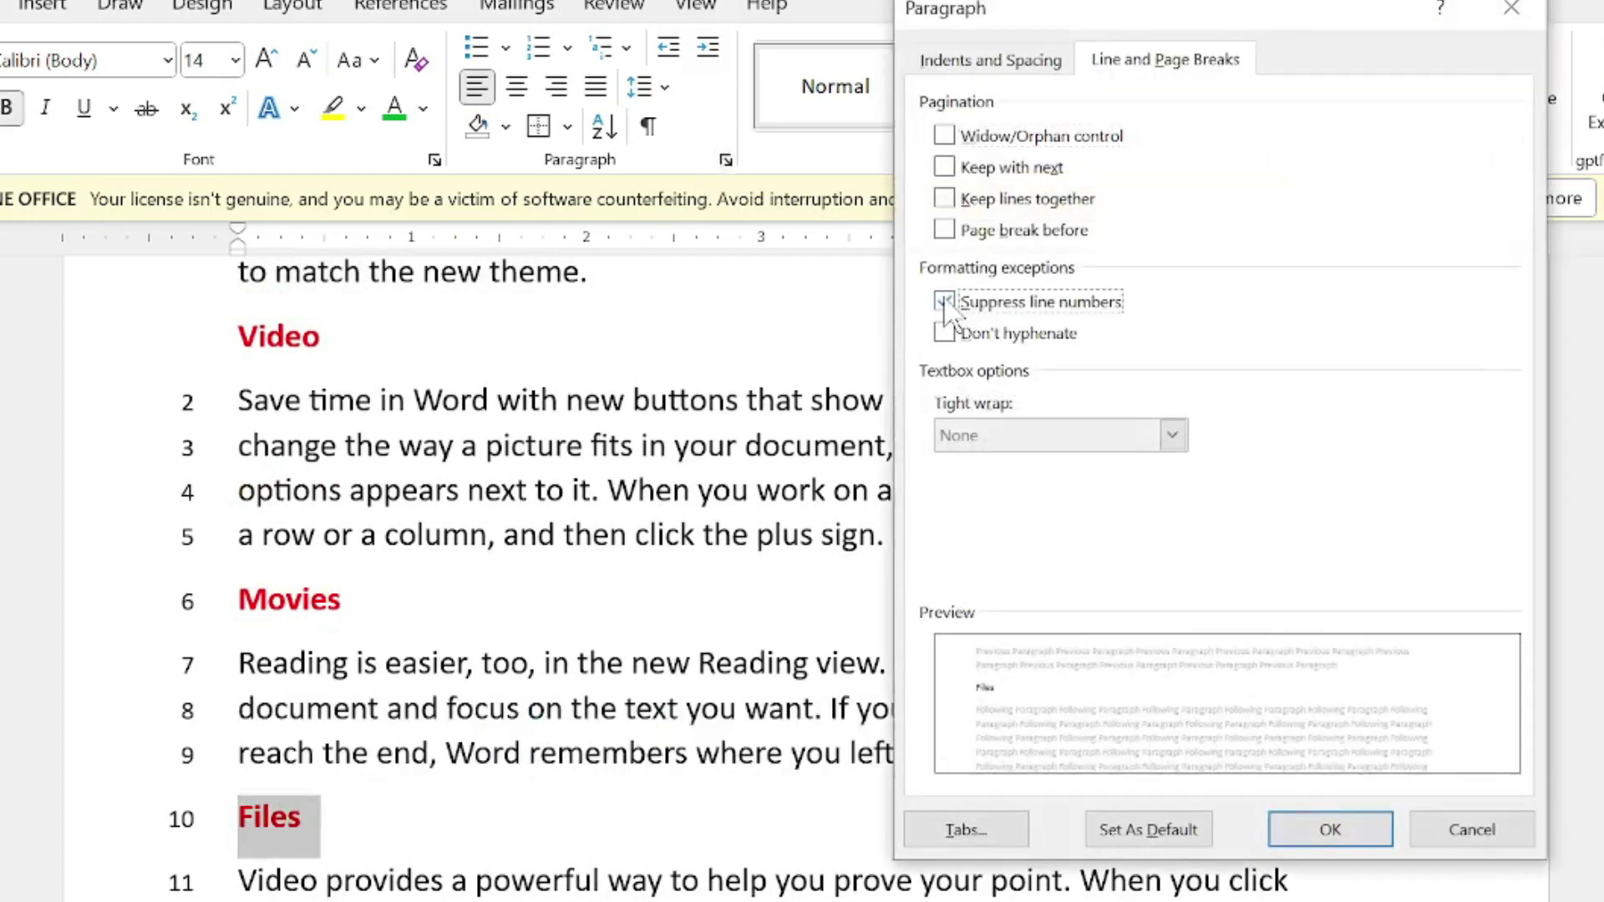
pyautogui.click(1332, 827)
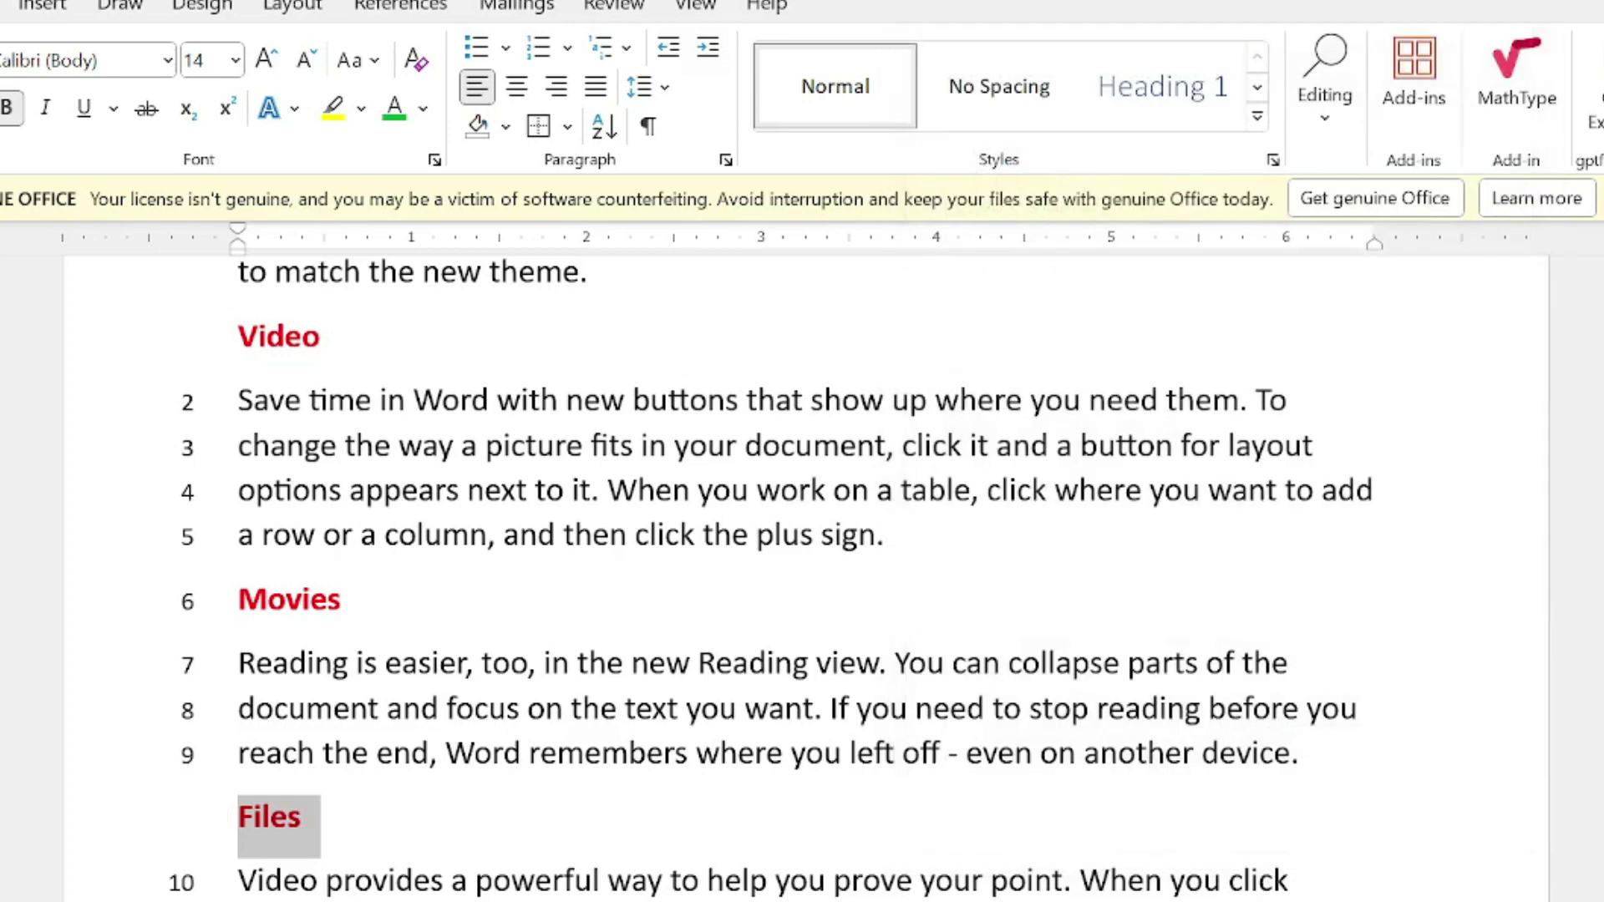
pyautogui.moveTo(415, 815)
pyautogui.hotkey('alt', 'Tab')
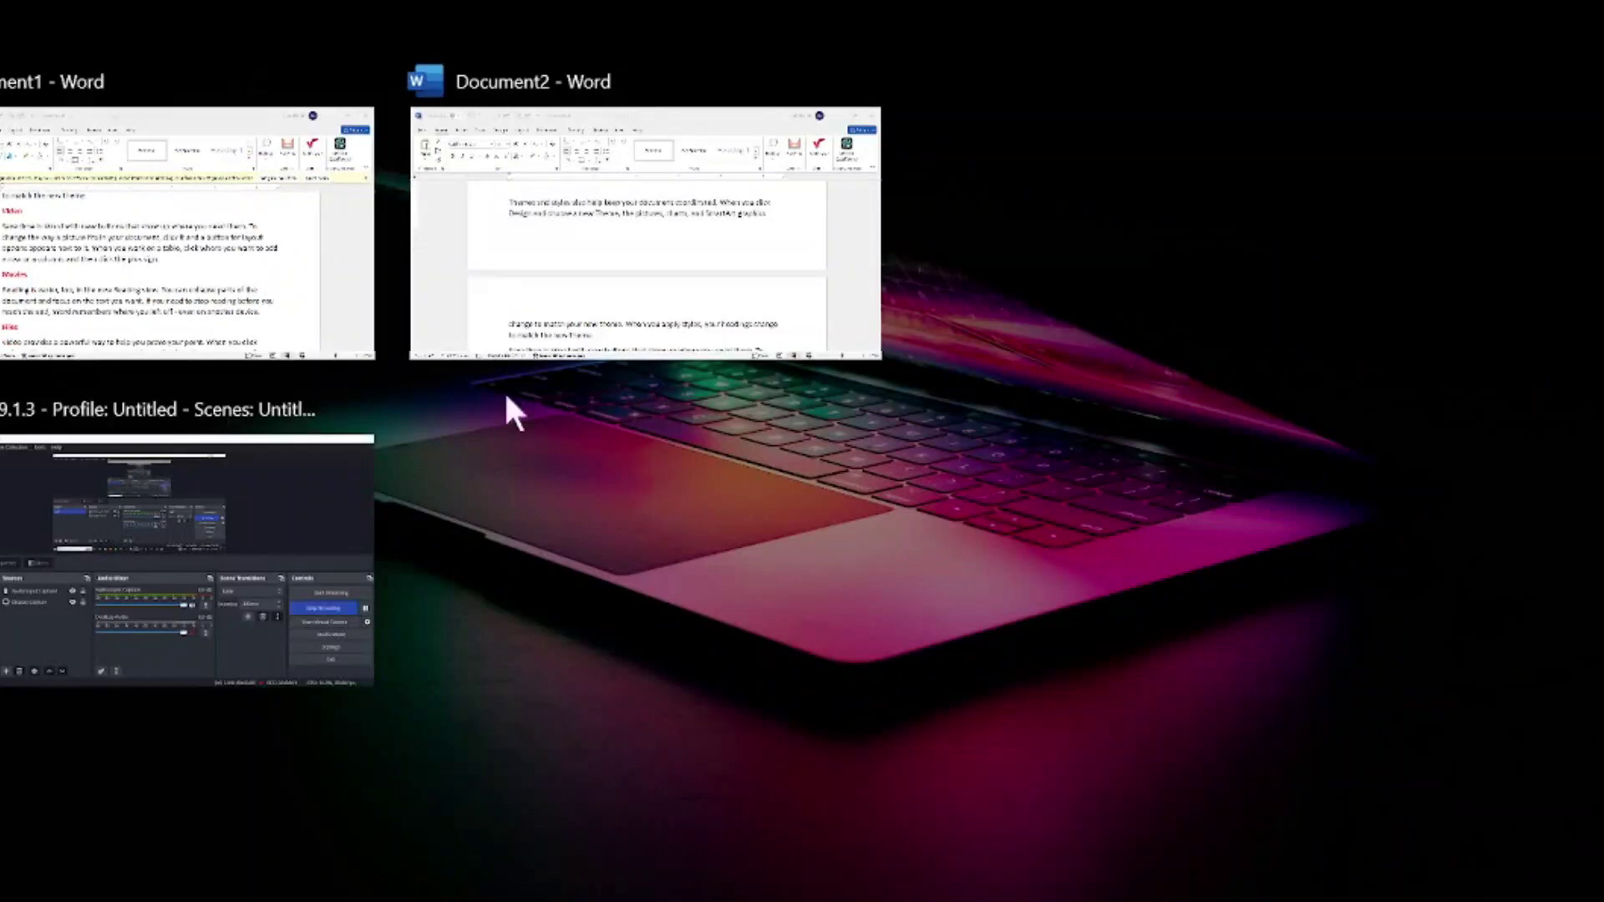
pyautogui.click(167, 292)
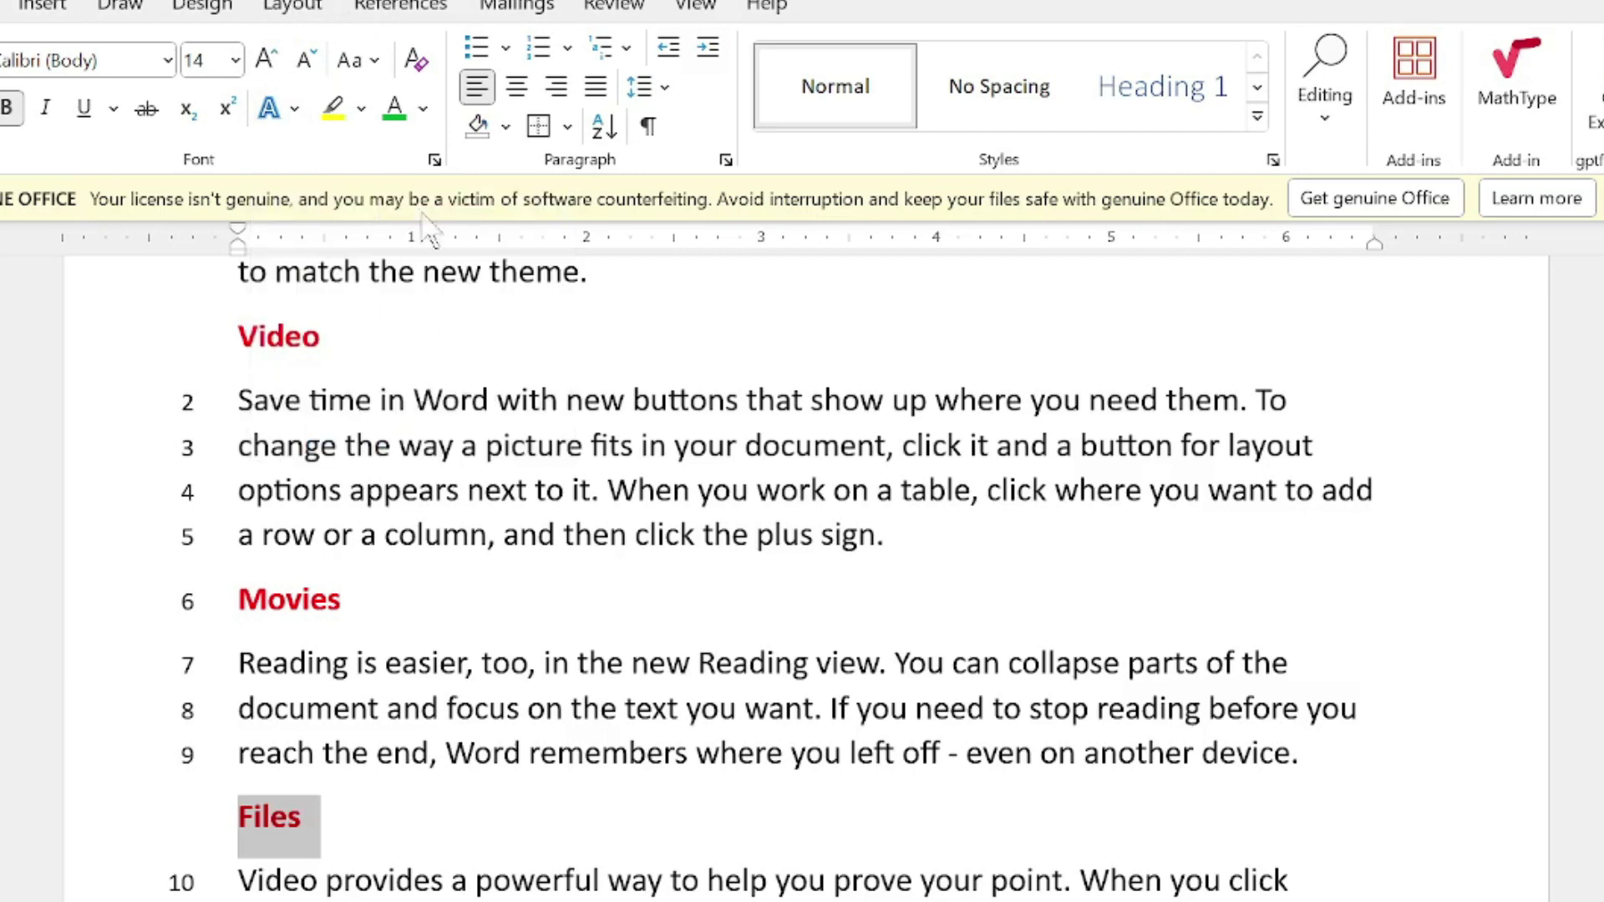
# - Turn line numbering off, then select all text and enlarge the font
pyautogui.click(288, 8)
pyautogui.click(274, 87)
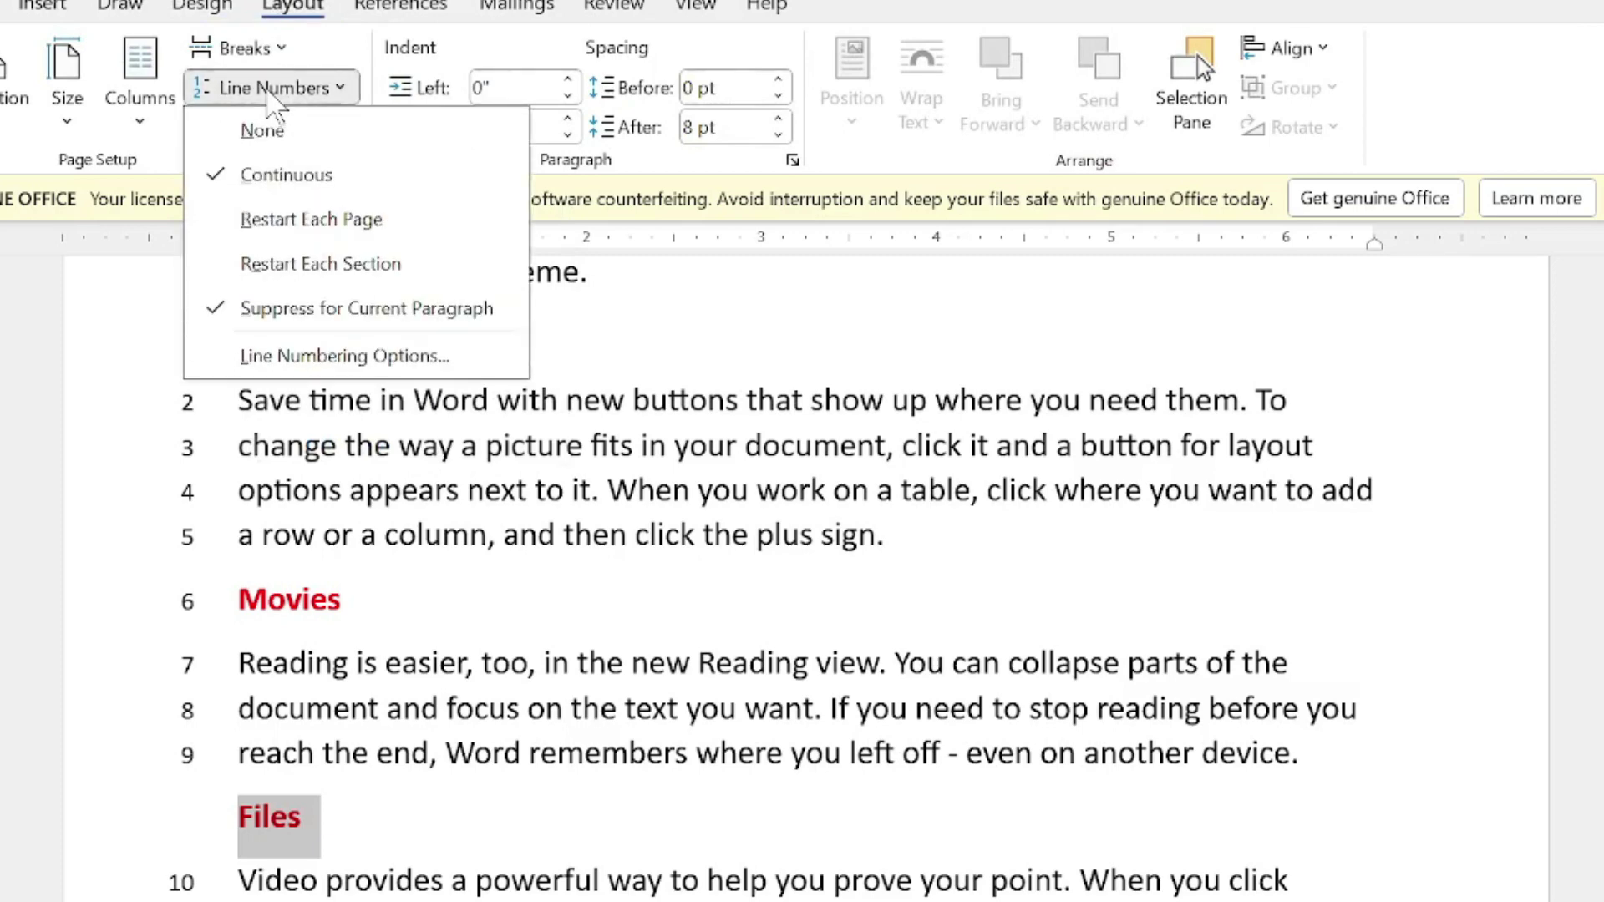
pyautogui.click(264, 132)
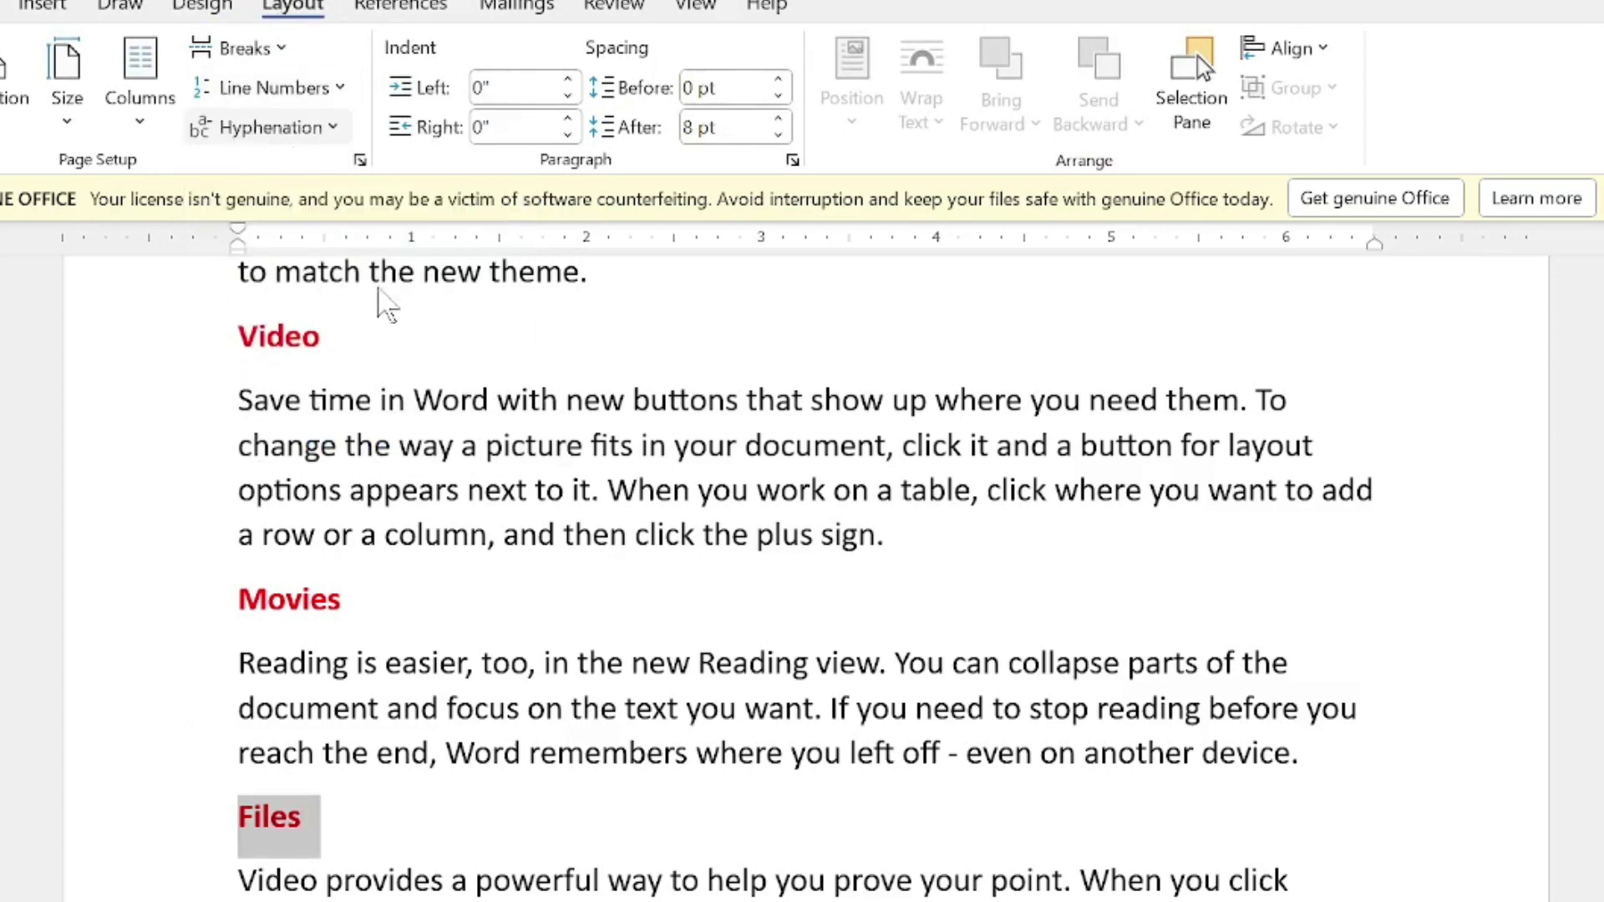
pyautogui.click(830, 601)
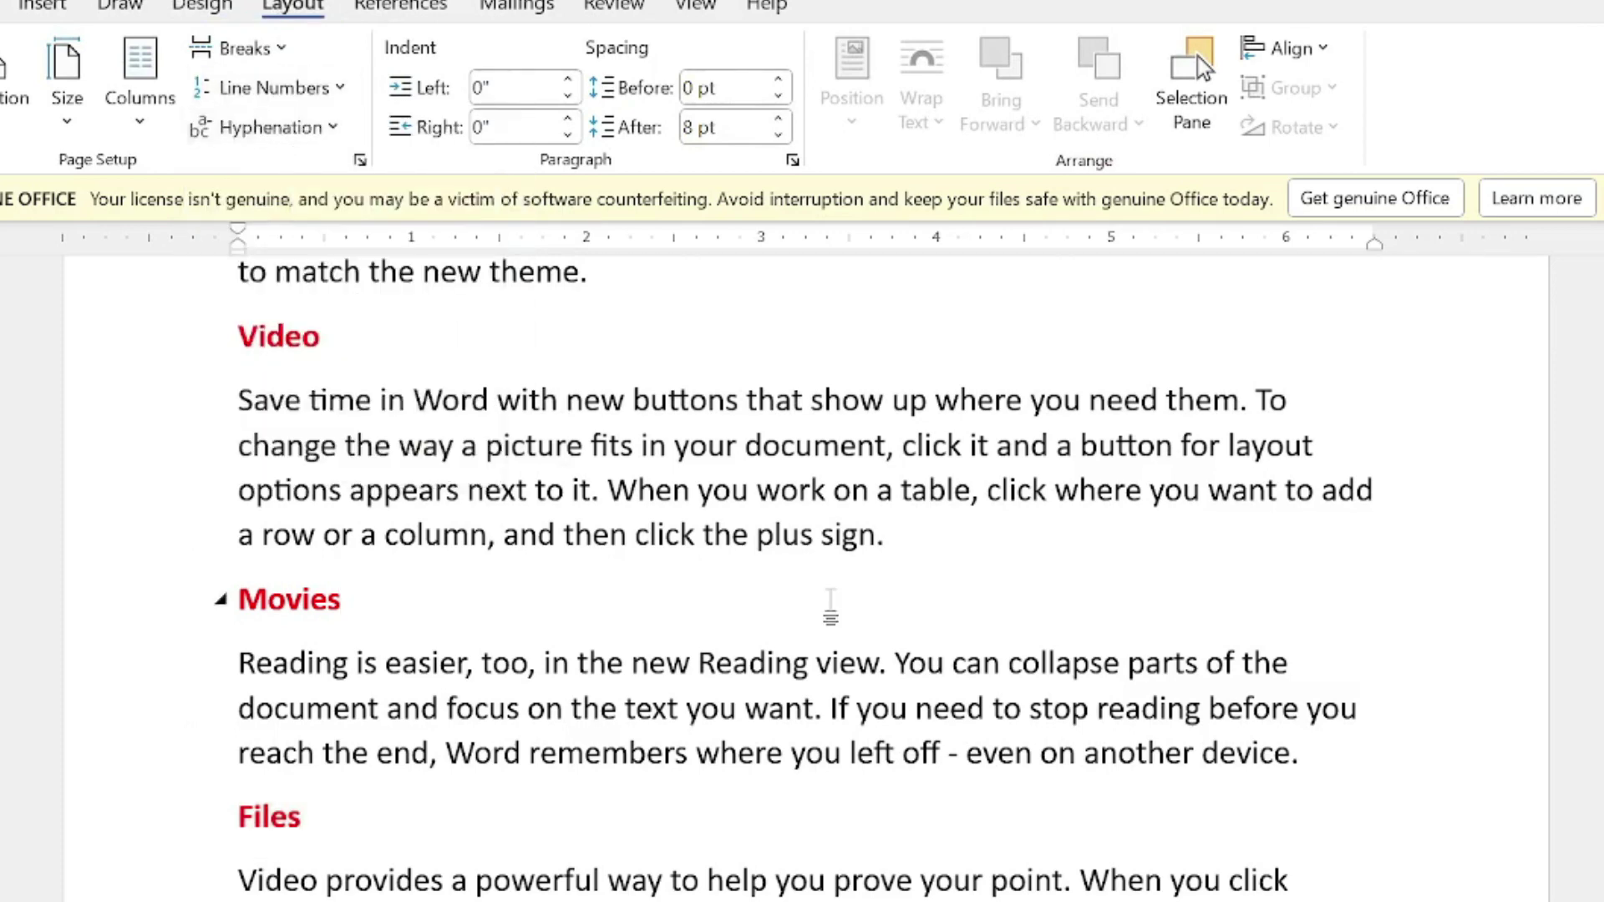
pyautogui.hotkey('ctrl', 'a')
pyautogui.hotkey('ctrl', 'shift', '.')
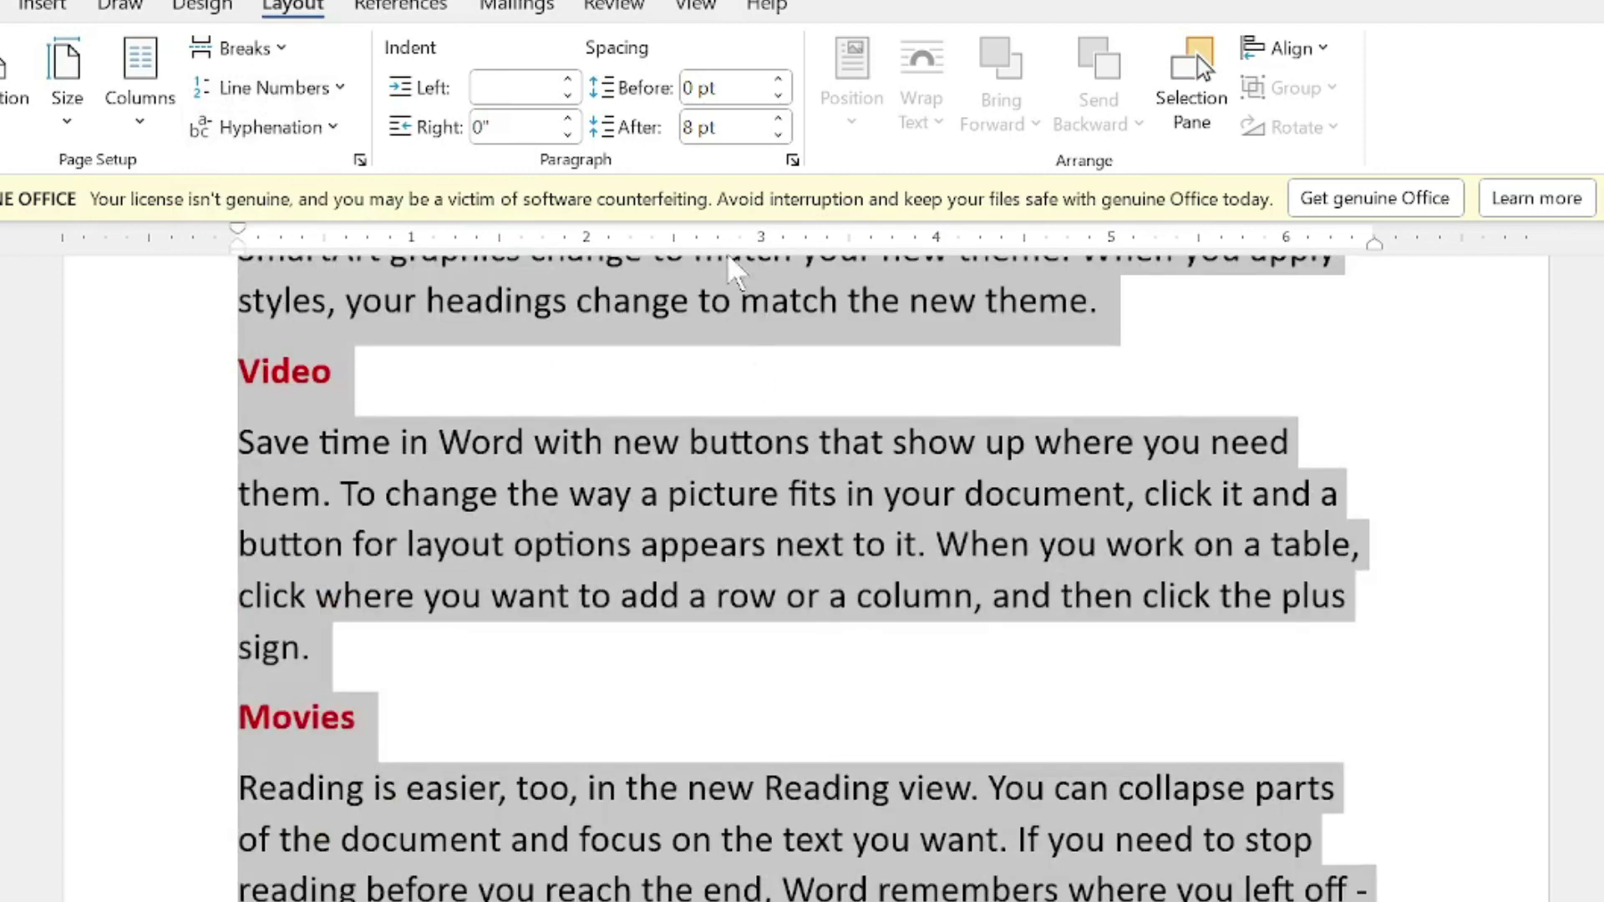
# - Set hyphenation to Automatic so words like 'remem-bers' break at line ends
pyautogui.click(330, 128)
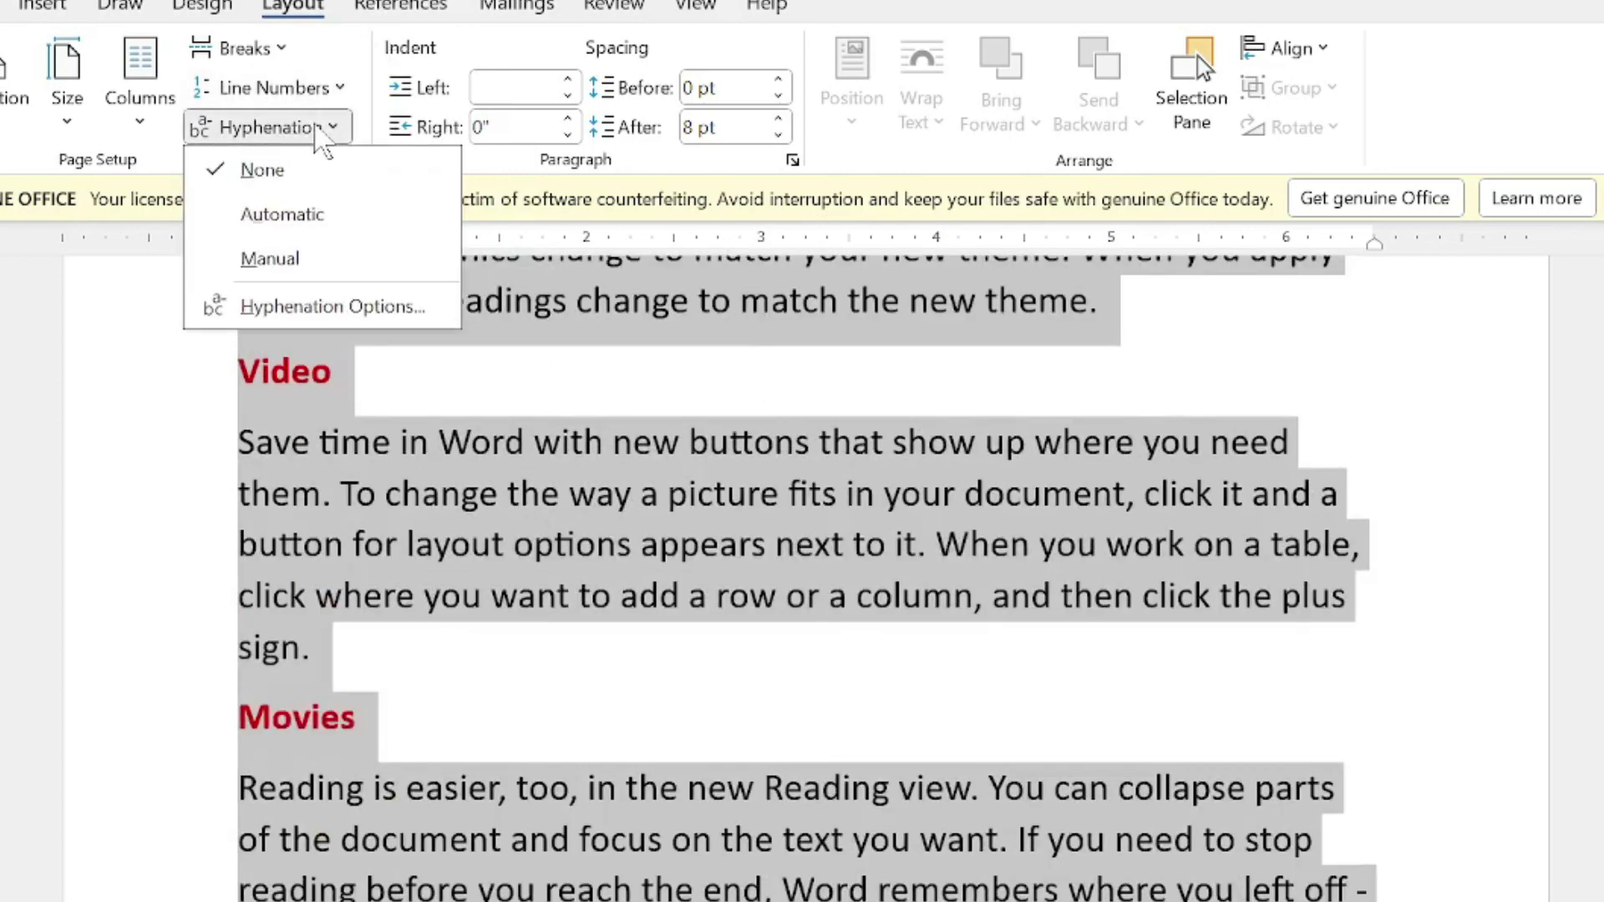
pyautogui.click(305, 220)
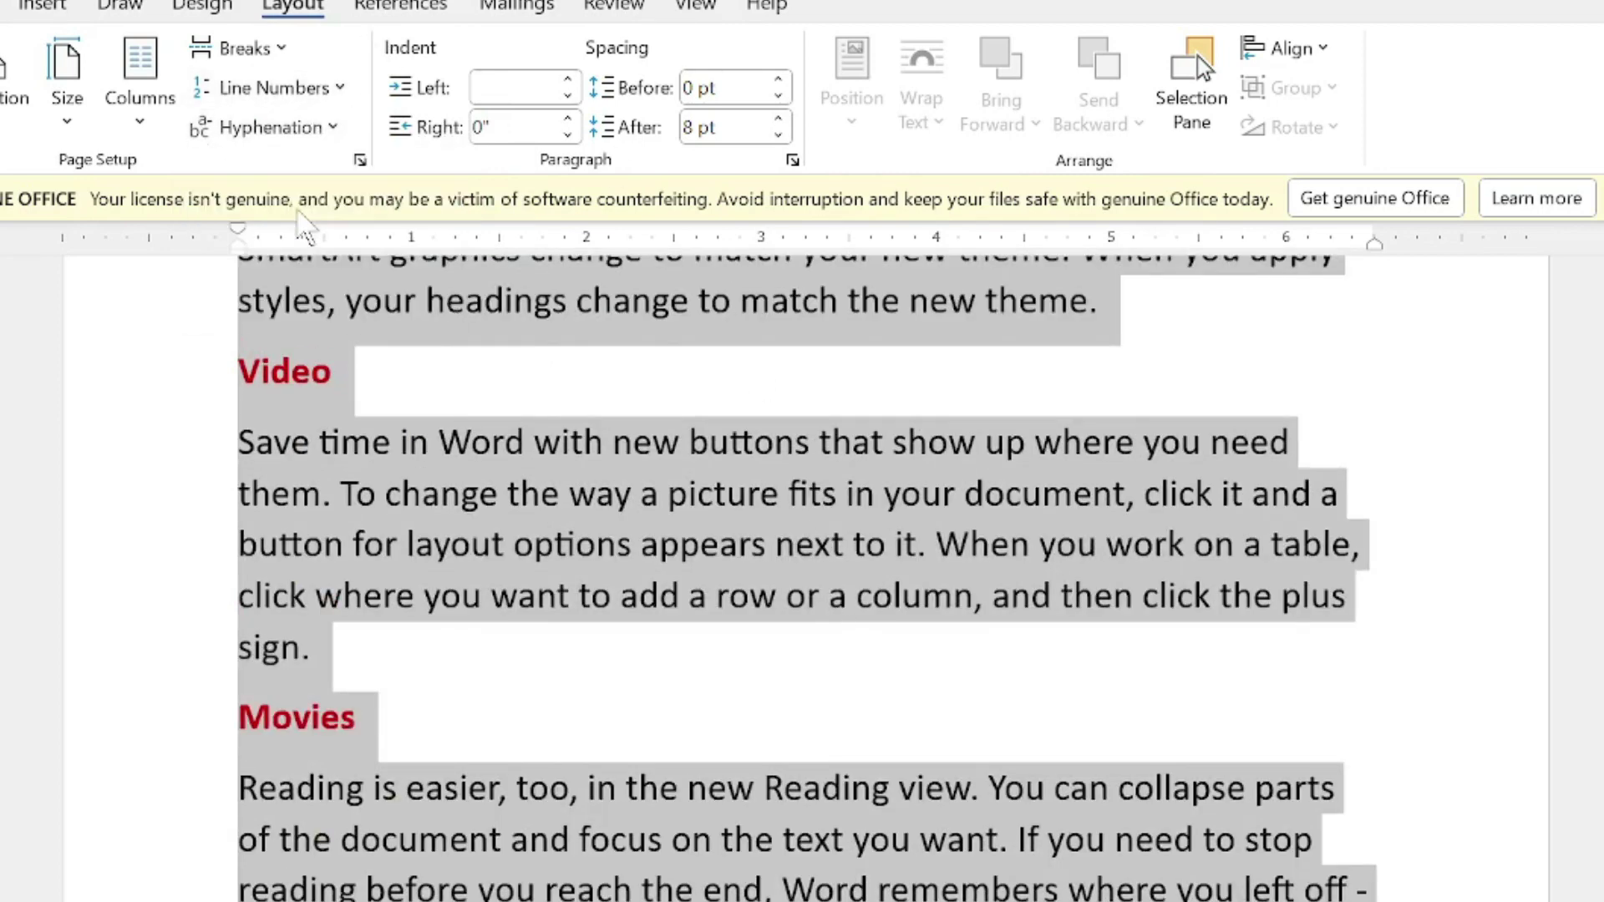
pyautogui.scroll(-2, 683, 499)
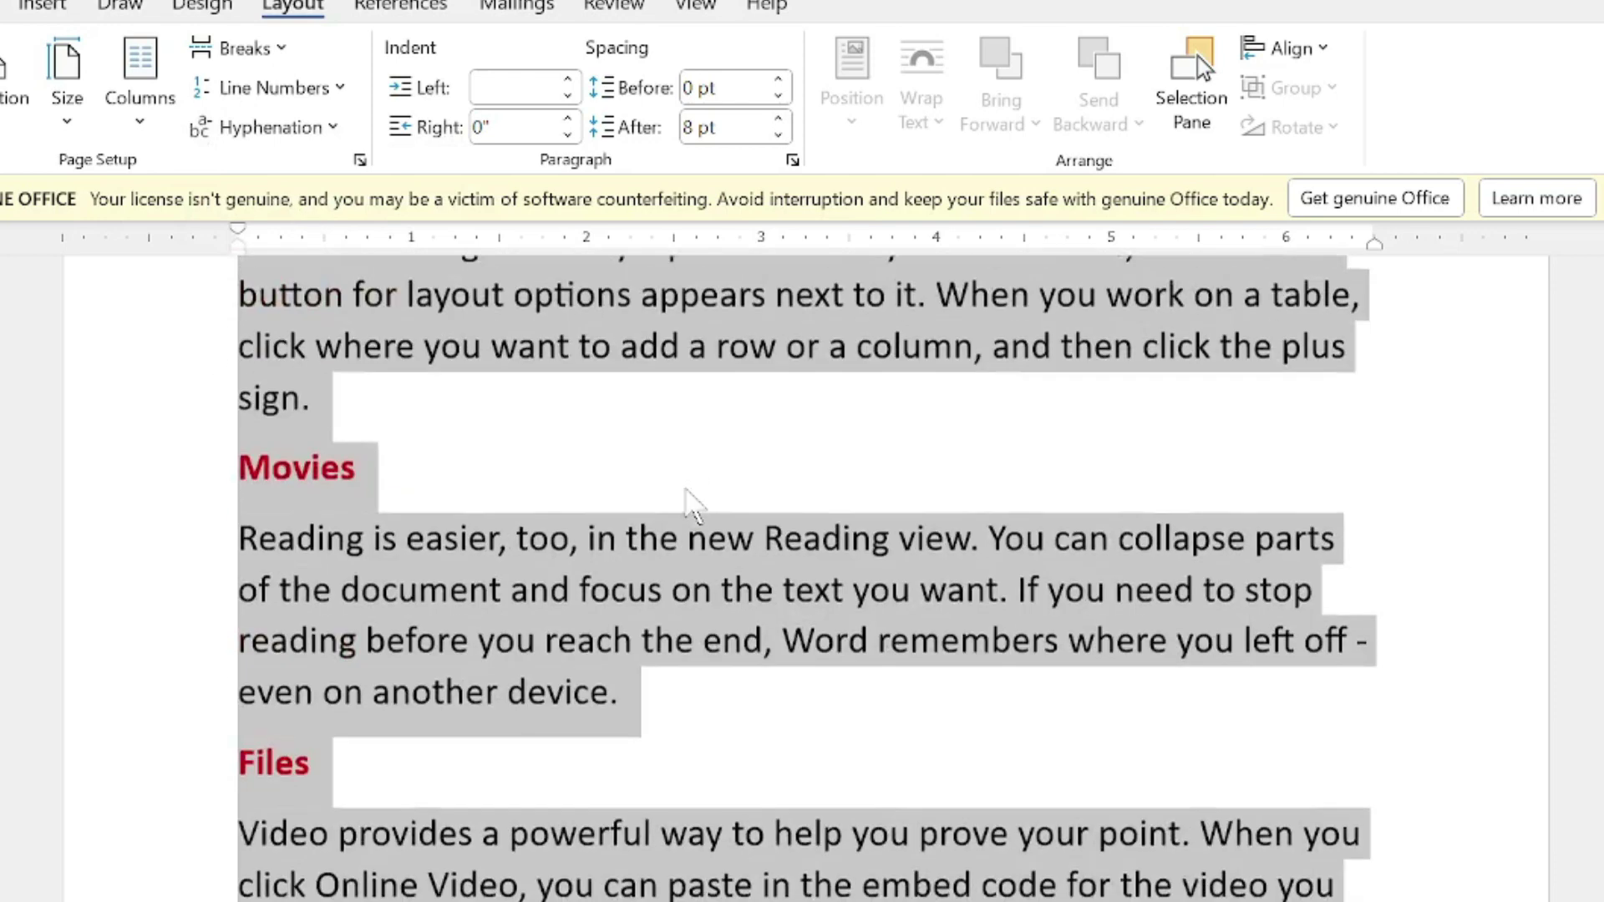
pyautogui.scroll(-2, 690, 501)
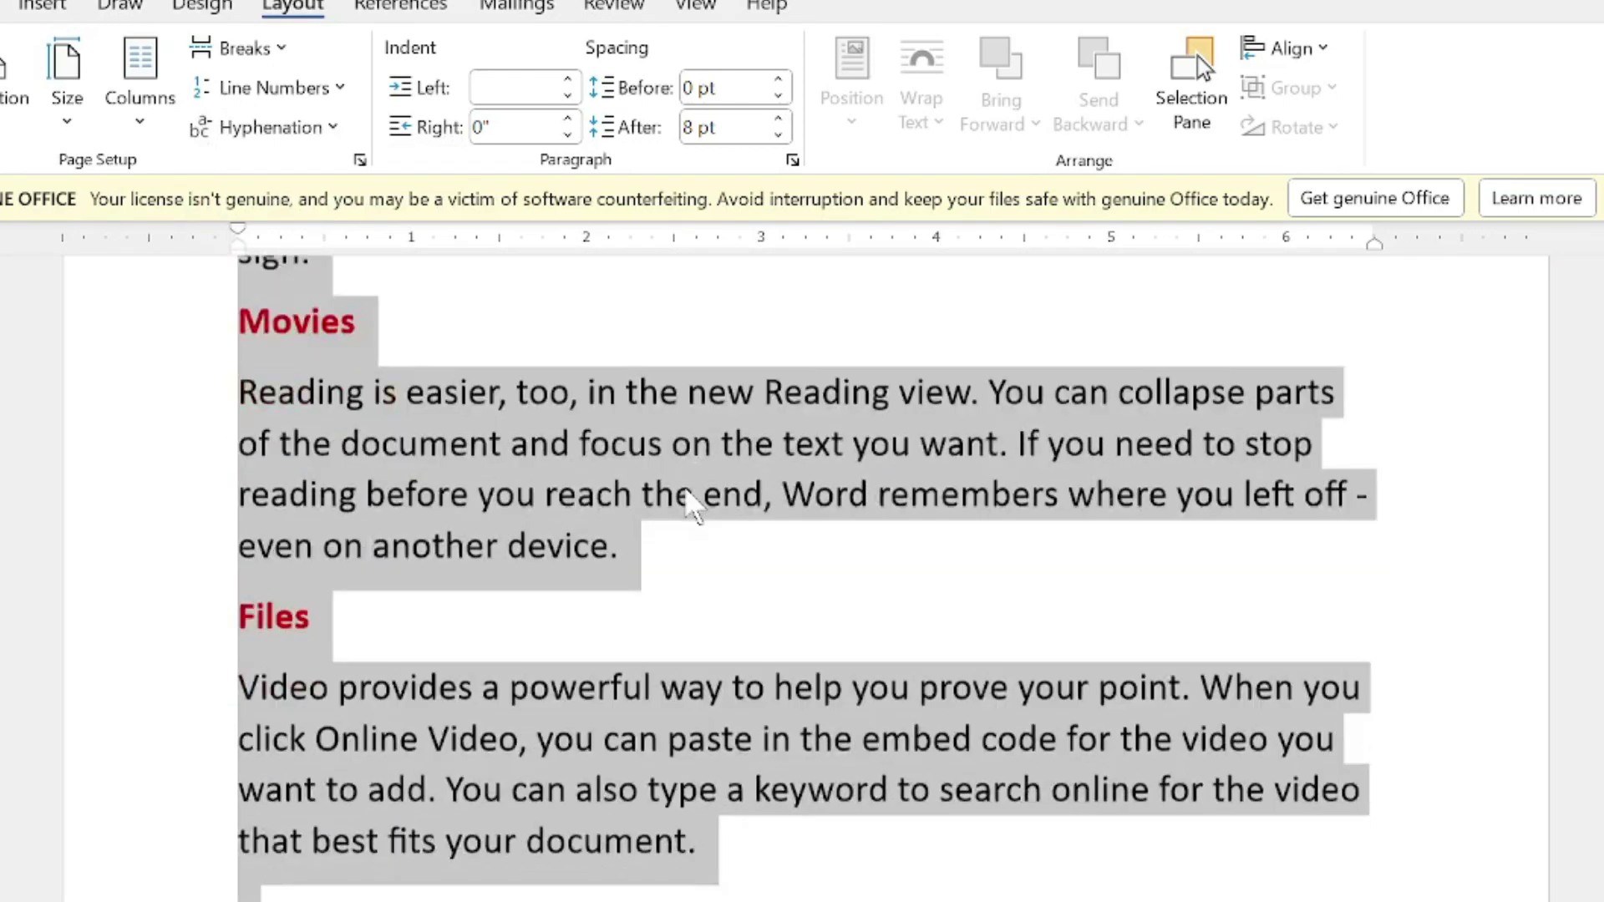
pyautogui.scroll(-2, 690, 501)
pyautogui.scroll(-3, 691, 503)
pyautogui.scroll(-3, 692, 506)
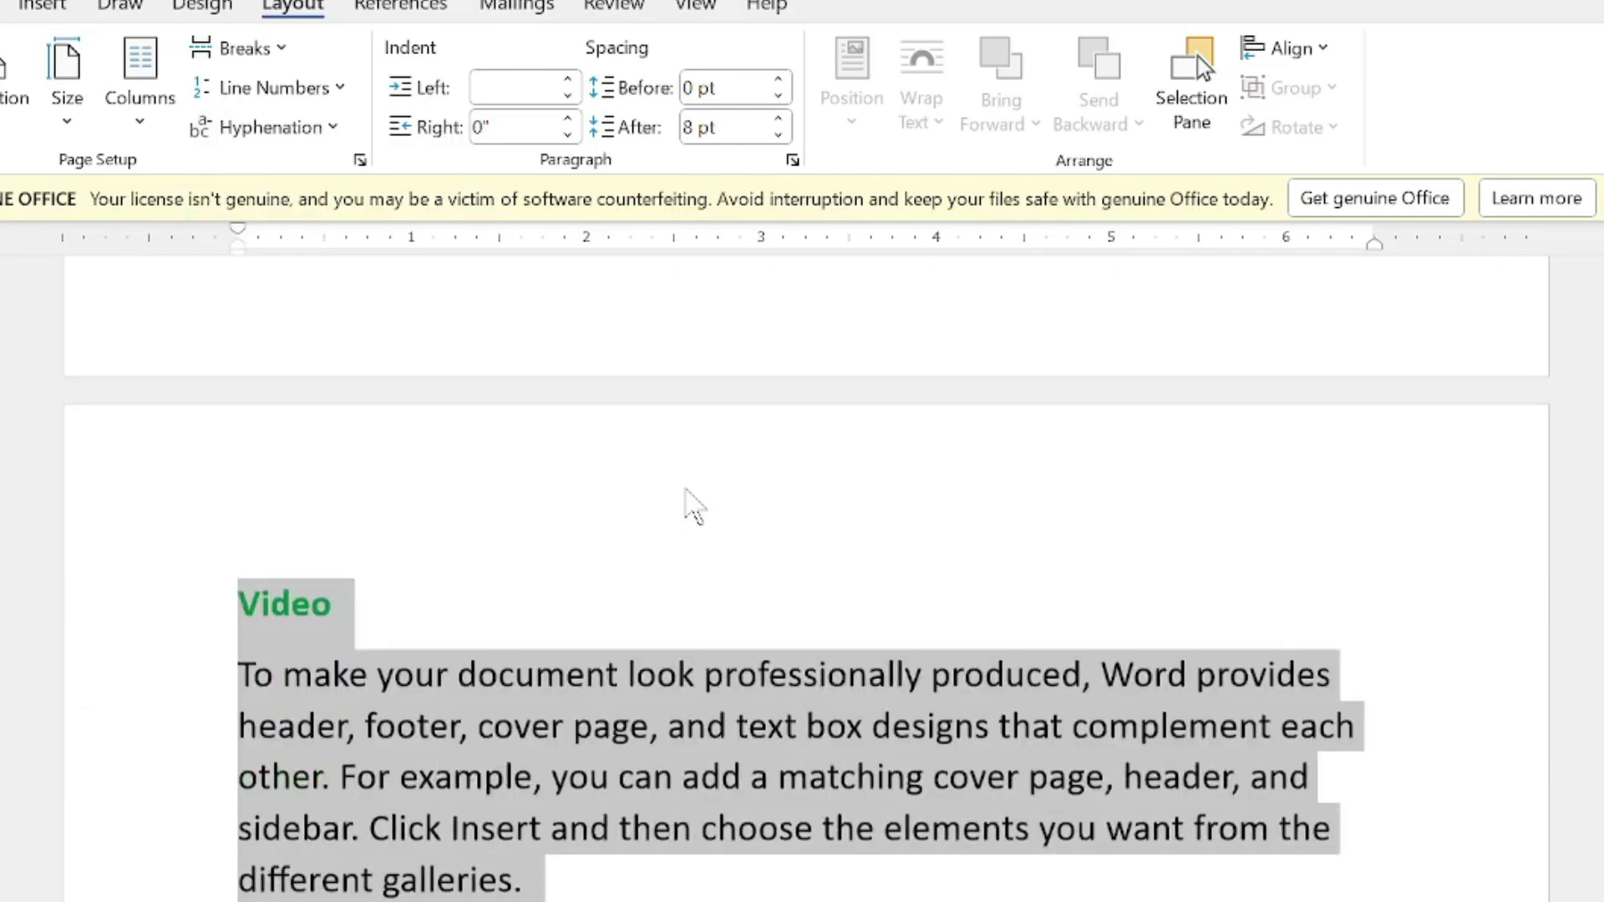
pyautogui.scroll(-2, 692, 505)
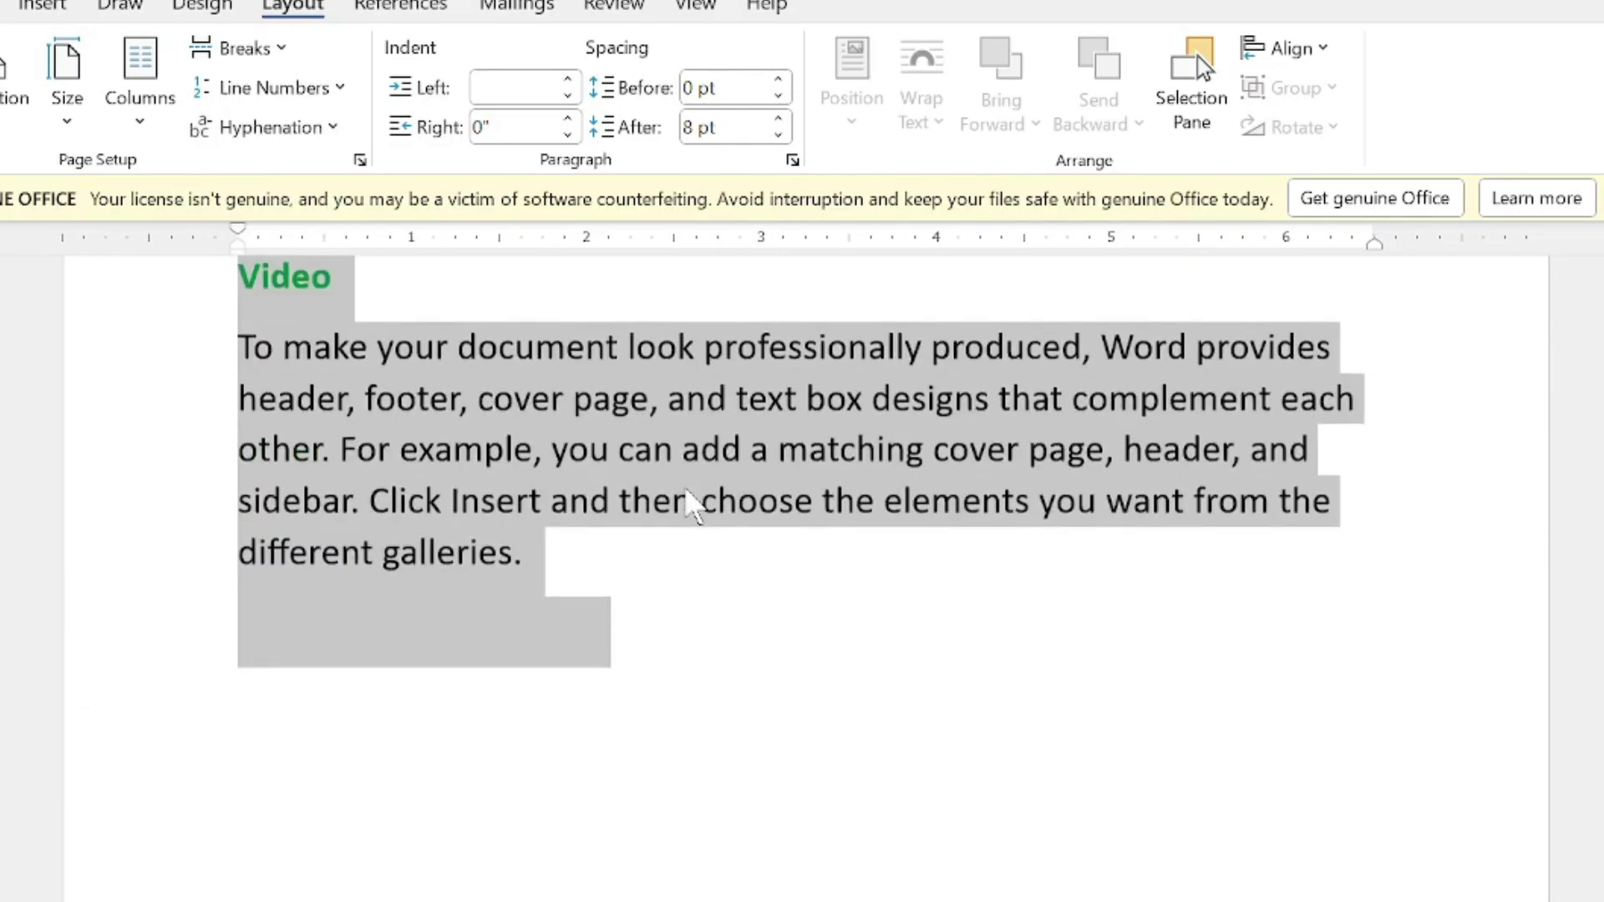
pyautogui.keyDown('ctrl'); pyautogui.scroll(1, 690, 501); pyautogui.keyUp('ctrl')
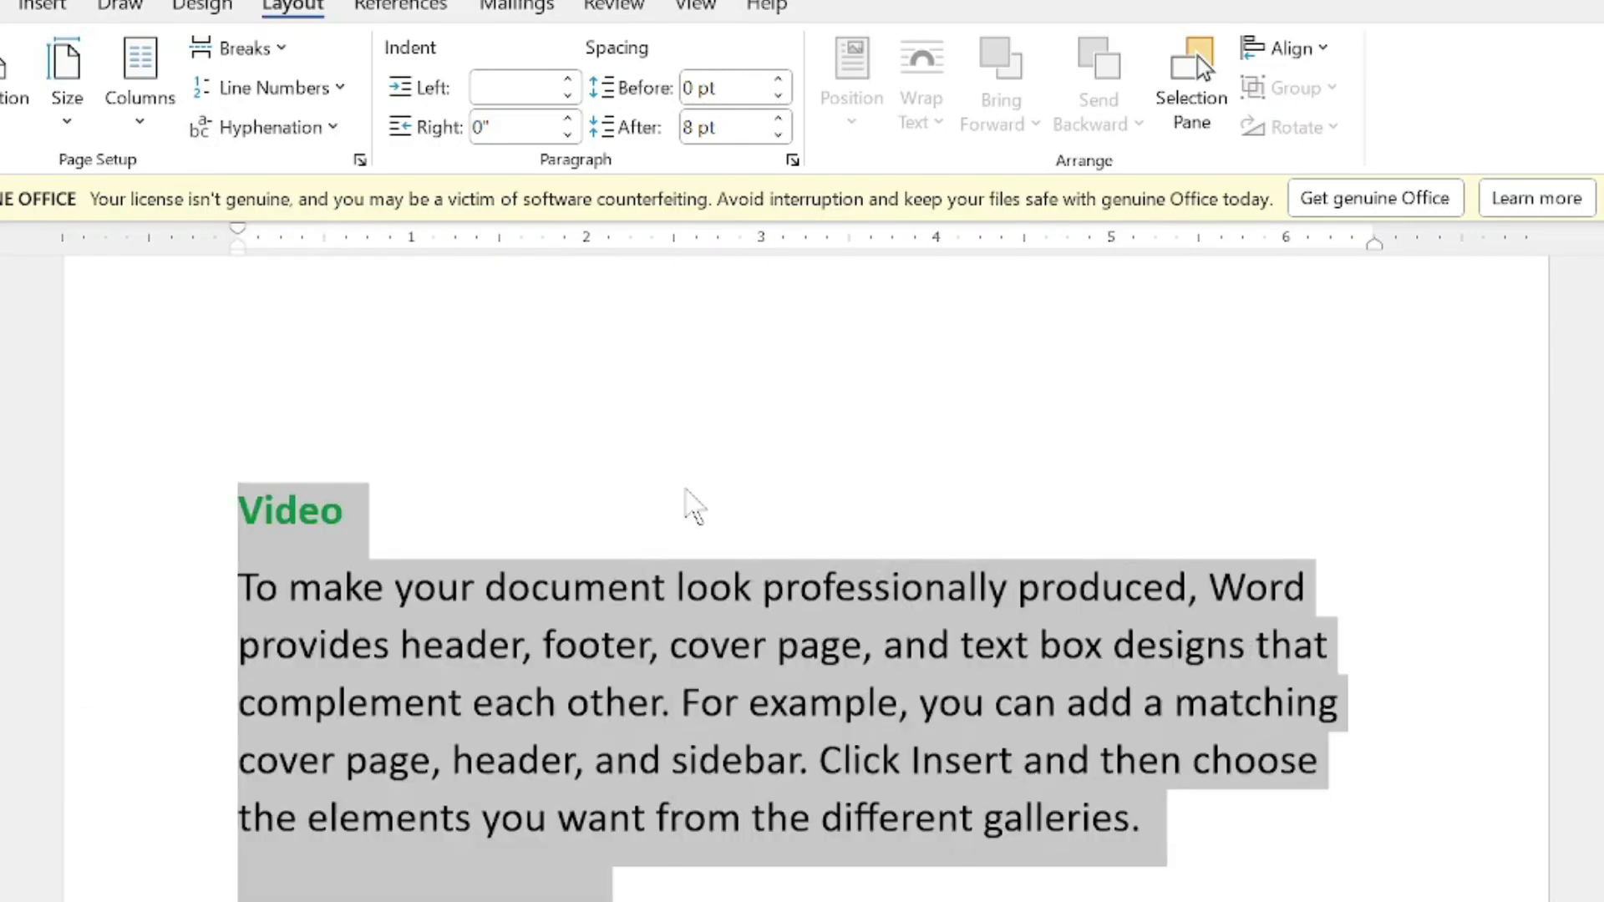
pyautogui.scroll(3, 693, 505)
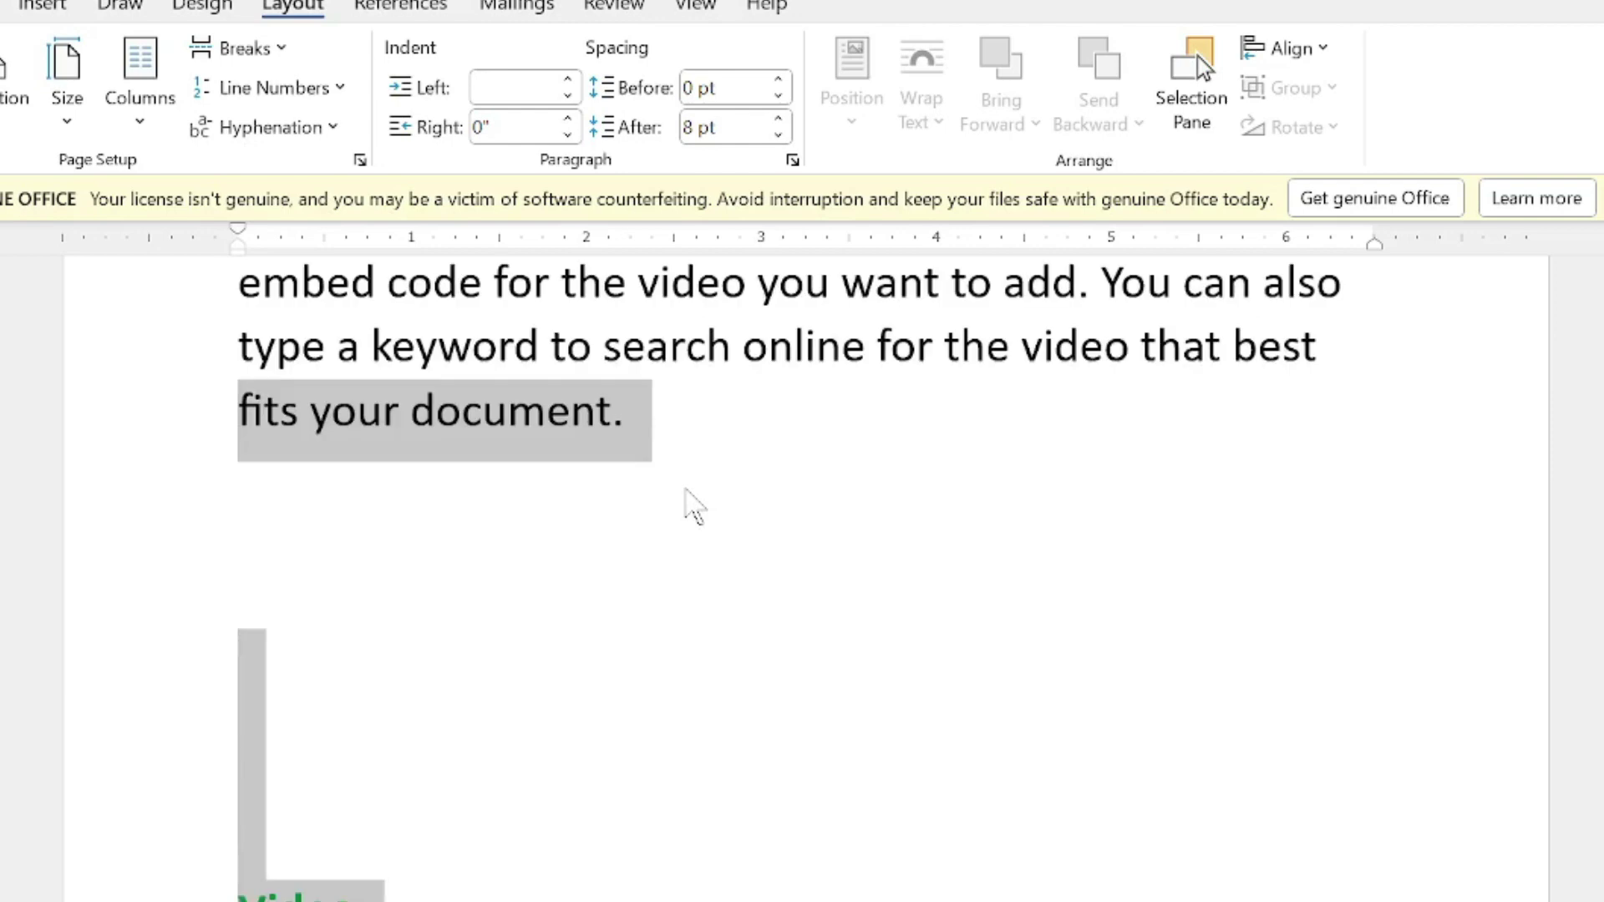
pyautogui.scroll(-3, 691, 506)
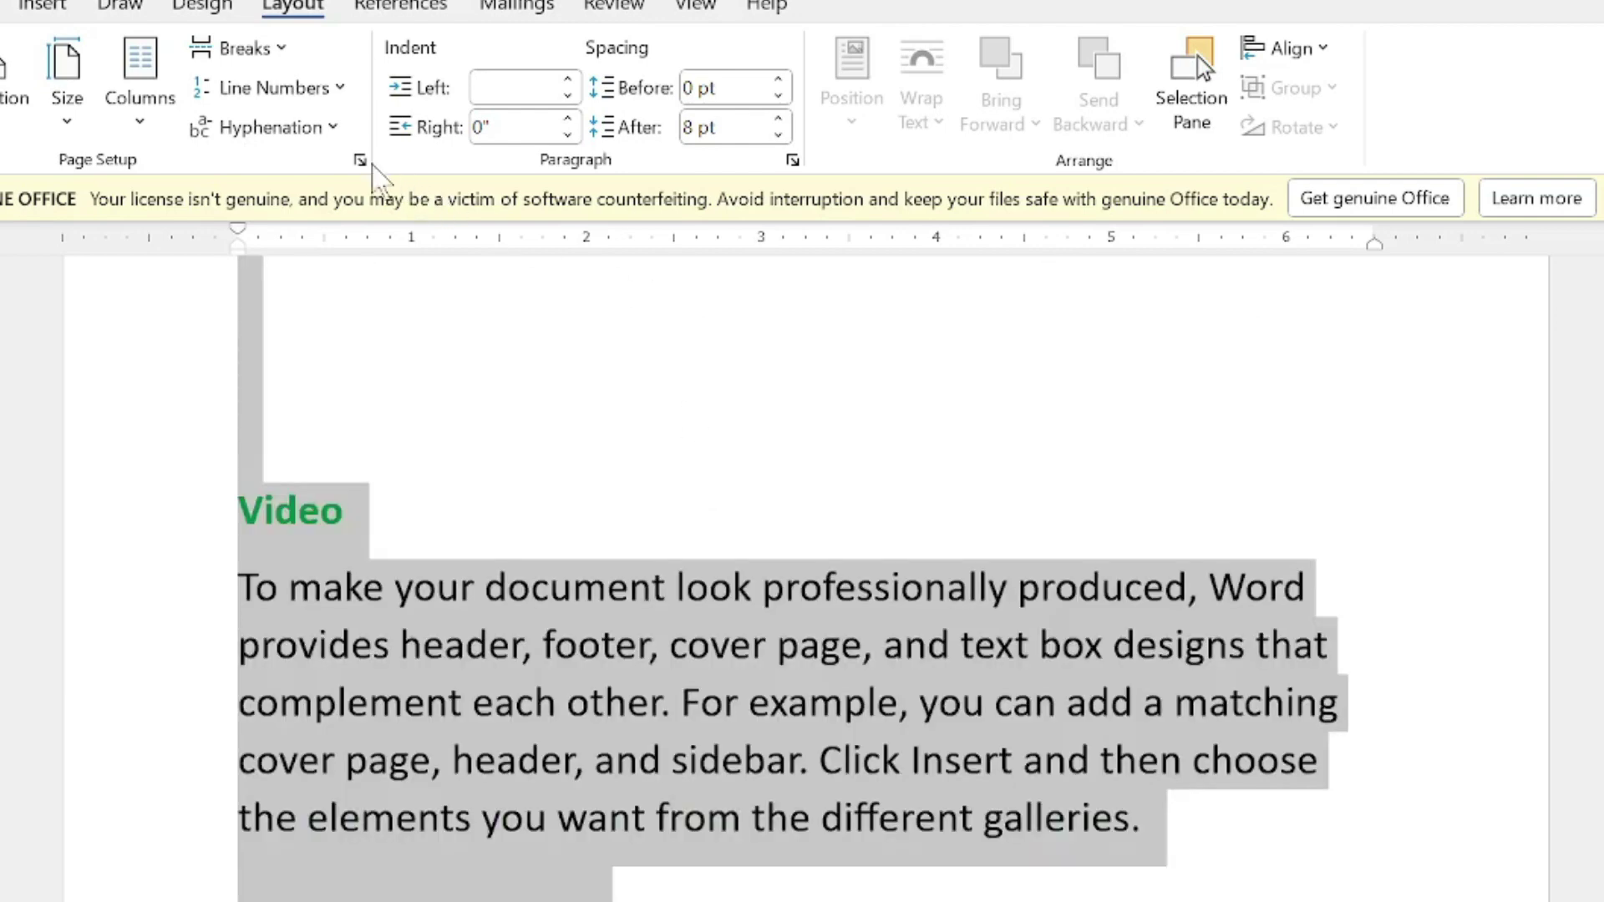
pyautogui.click(326, 131)
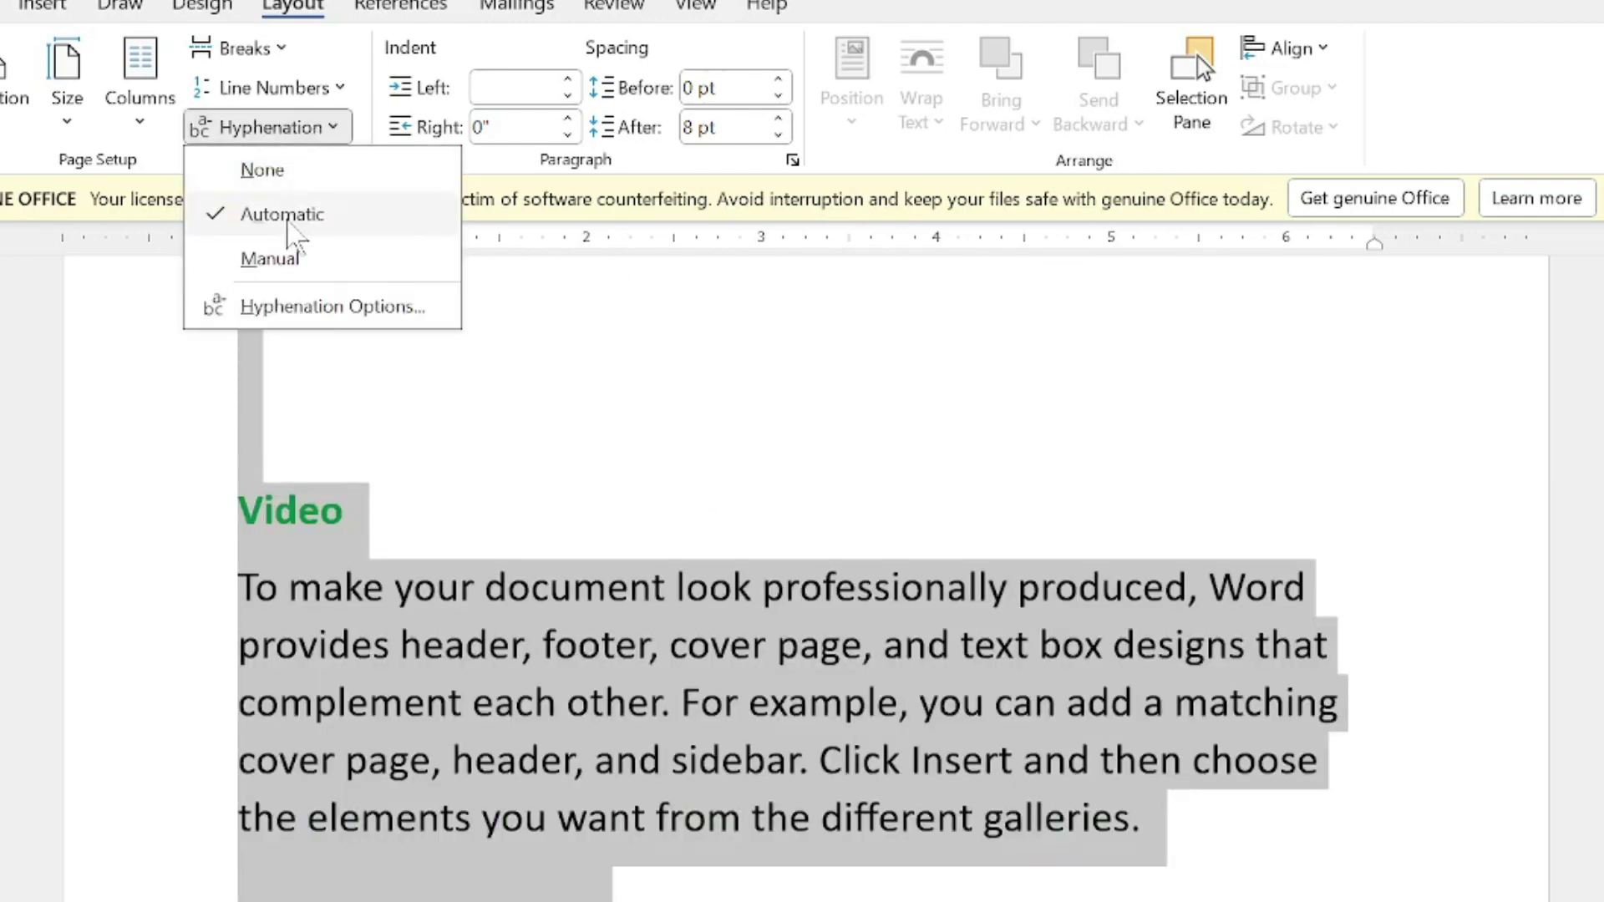
pyautogui.click(283, 213)
pyautogui.scroll(-5, 589, 418)
pyautogui.scroll(5, 589, 418)
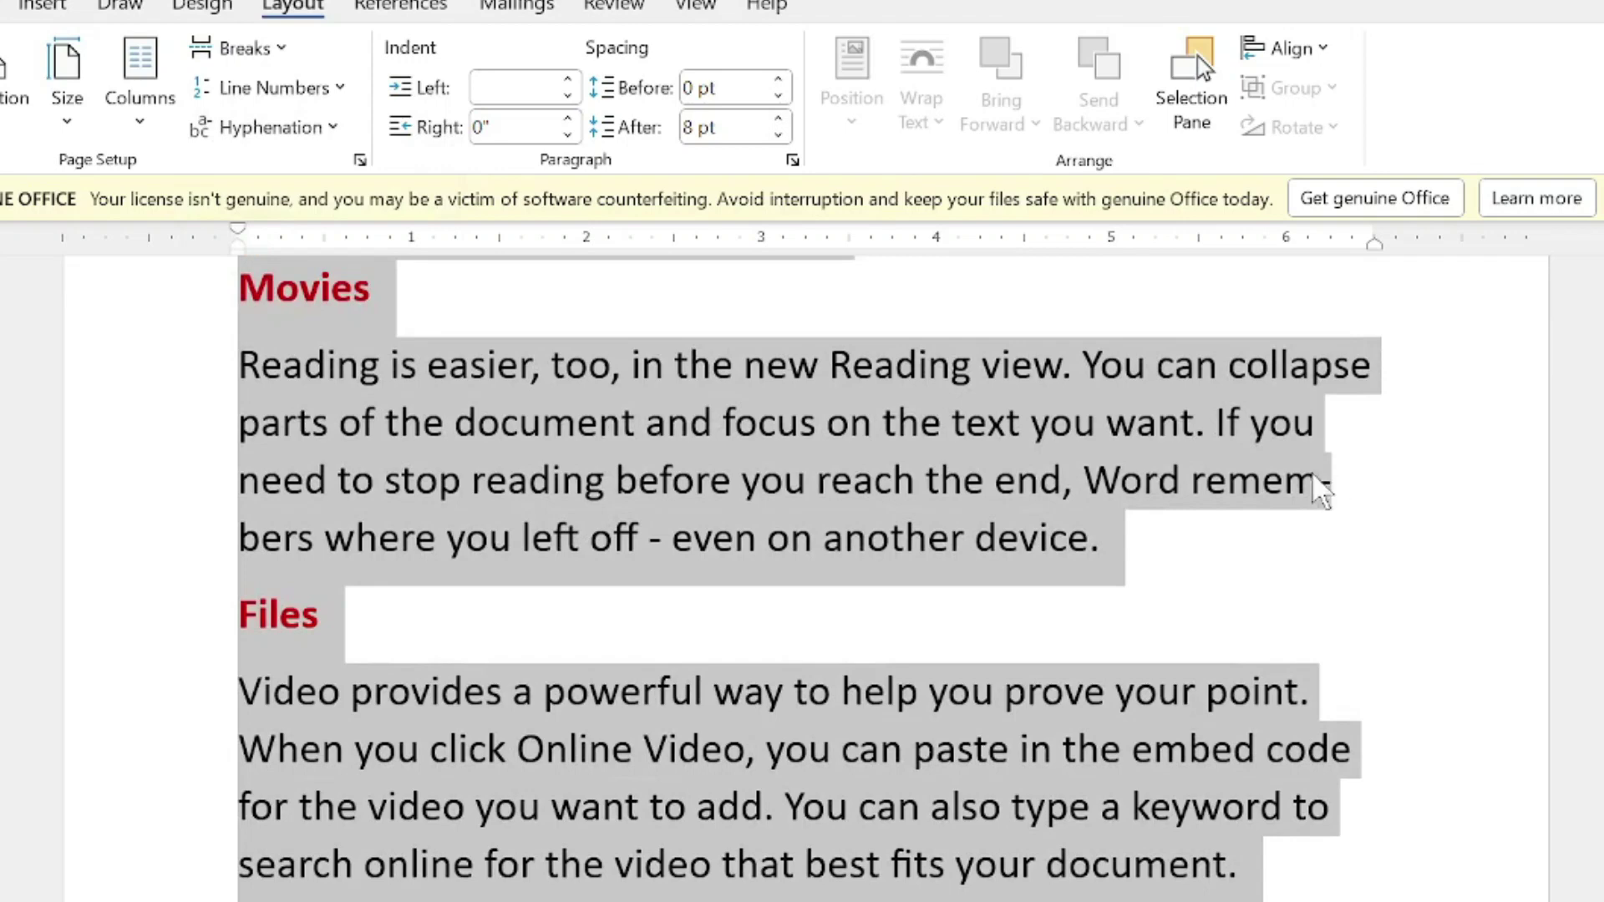
# - Select parts of the hyphenated 'remem-bers' and its Movies paragraph, then clear the selection
pyautogui.click(260, 535)
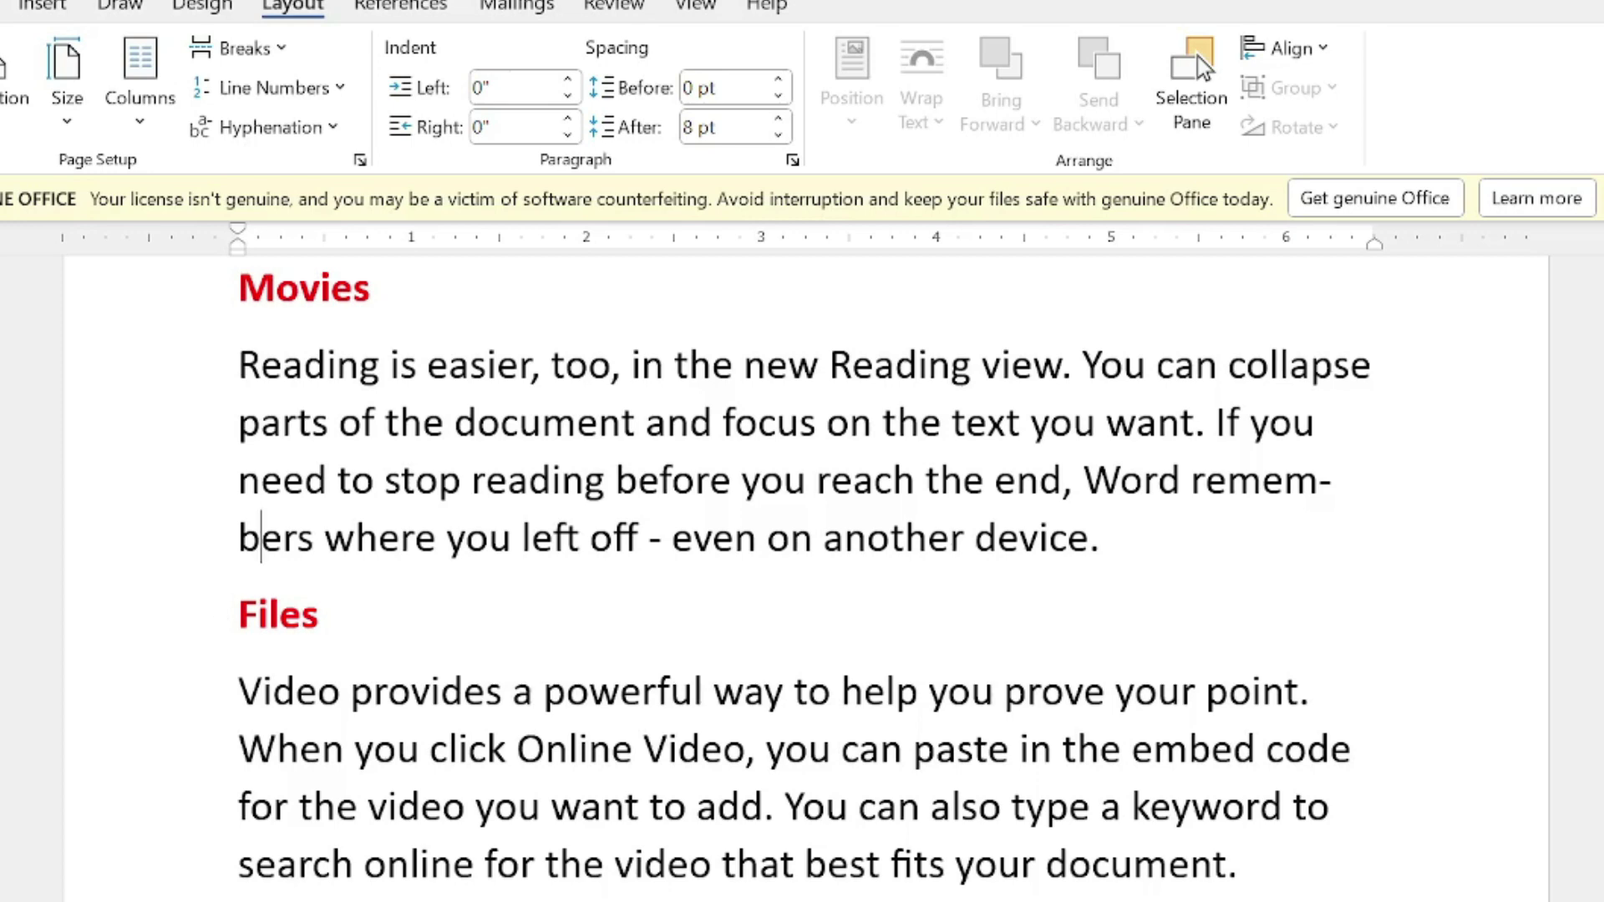
pyautogui.hotkey('shift', 'Left')
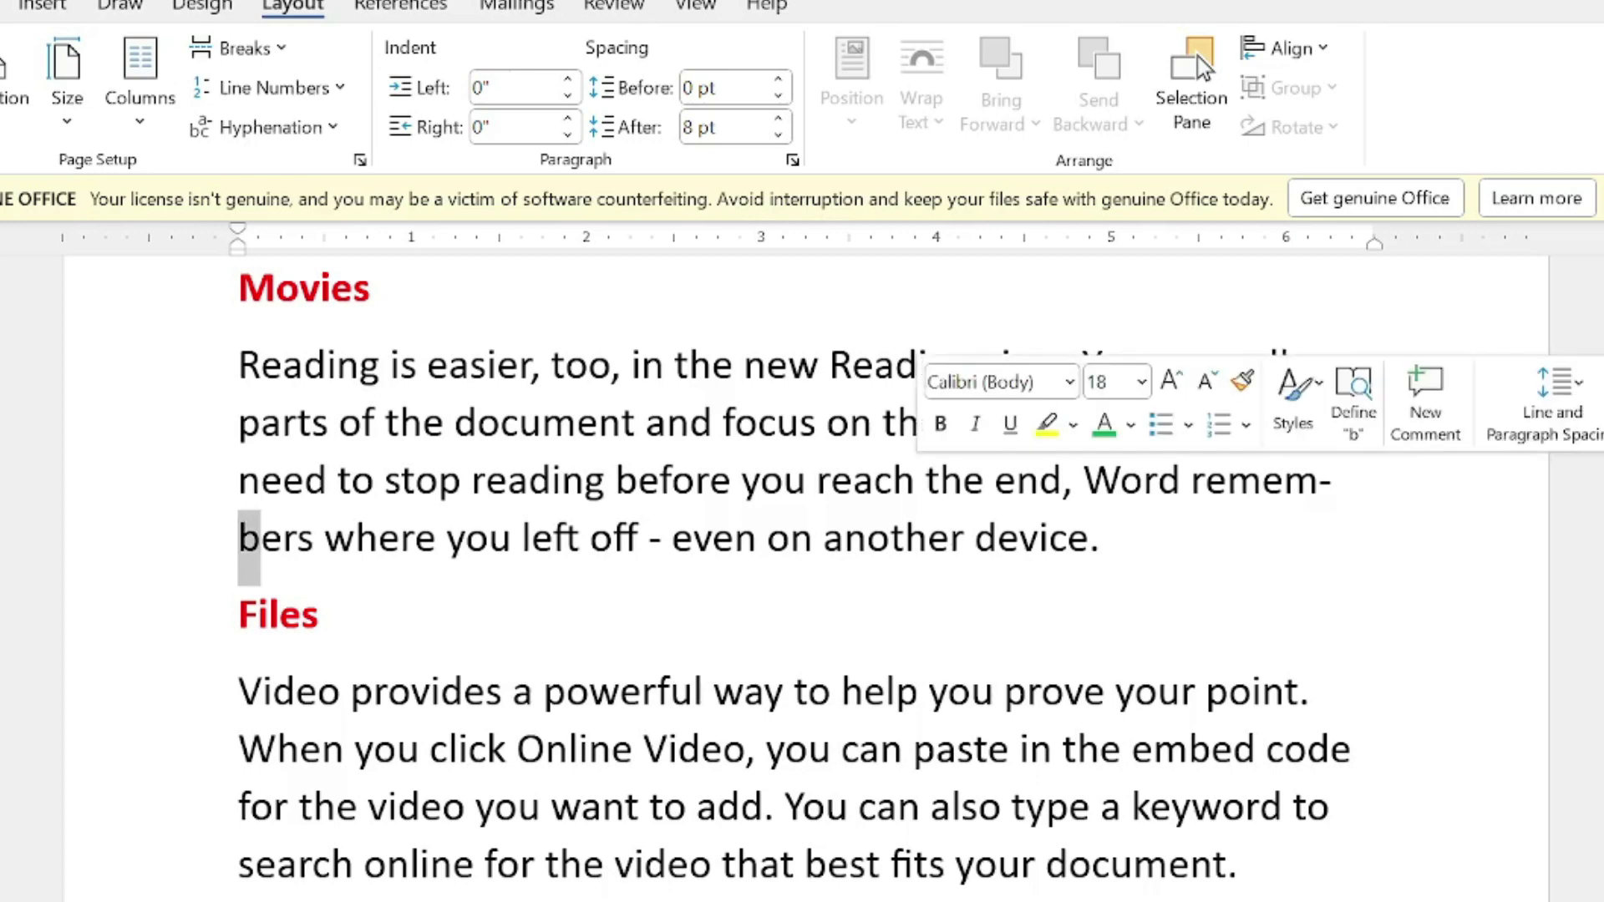
pyautogui.tripleClick(1324, 485)
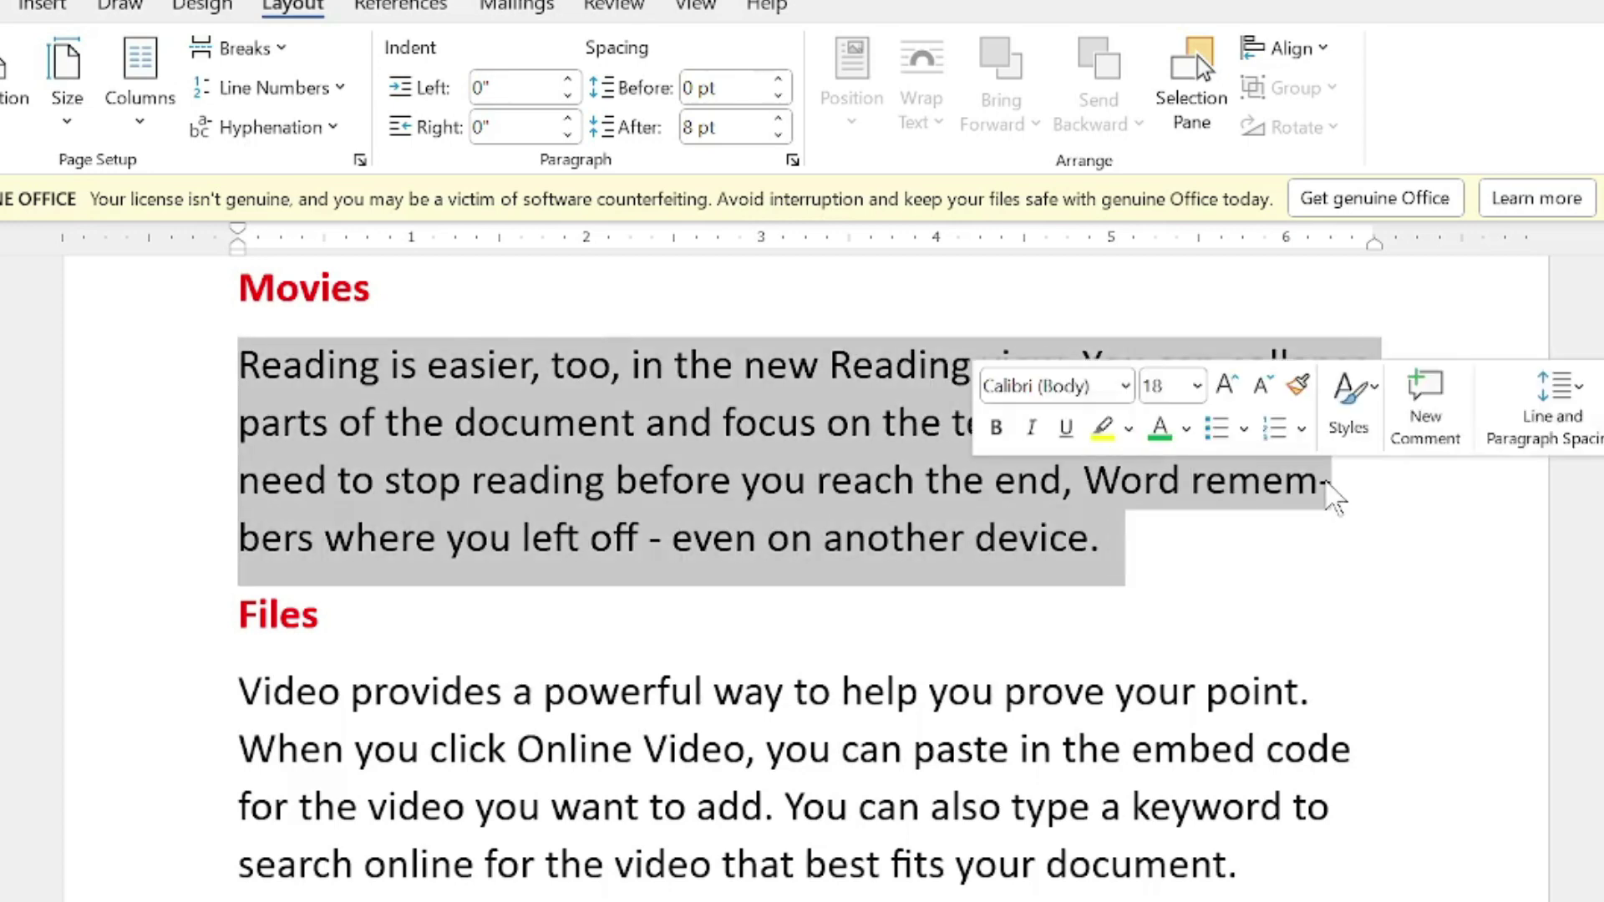
pyautogui.click(1325, 486)
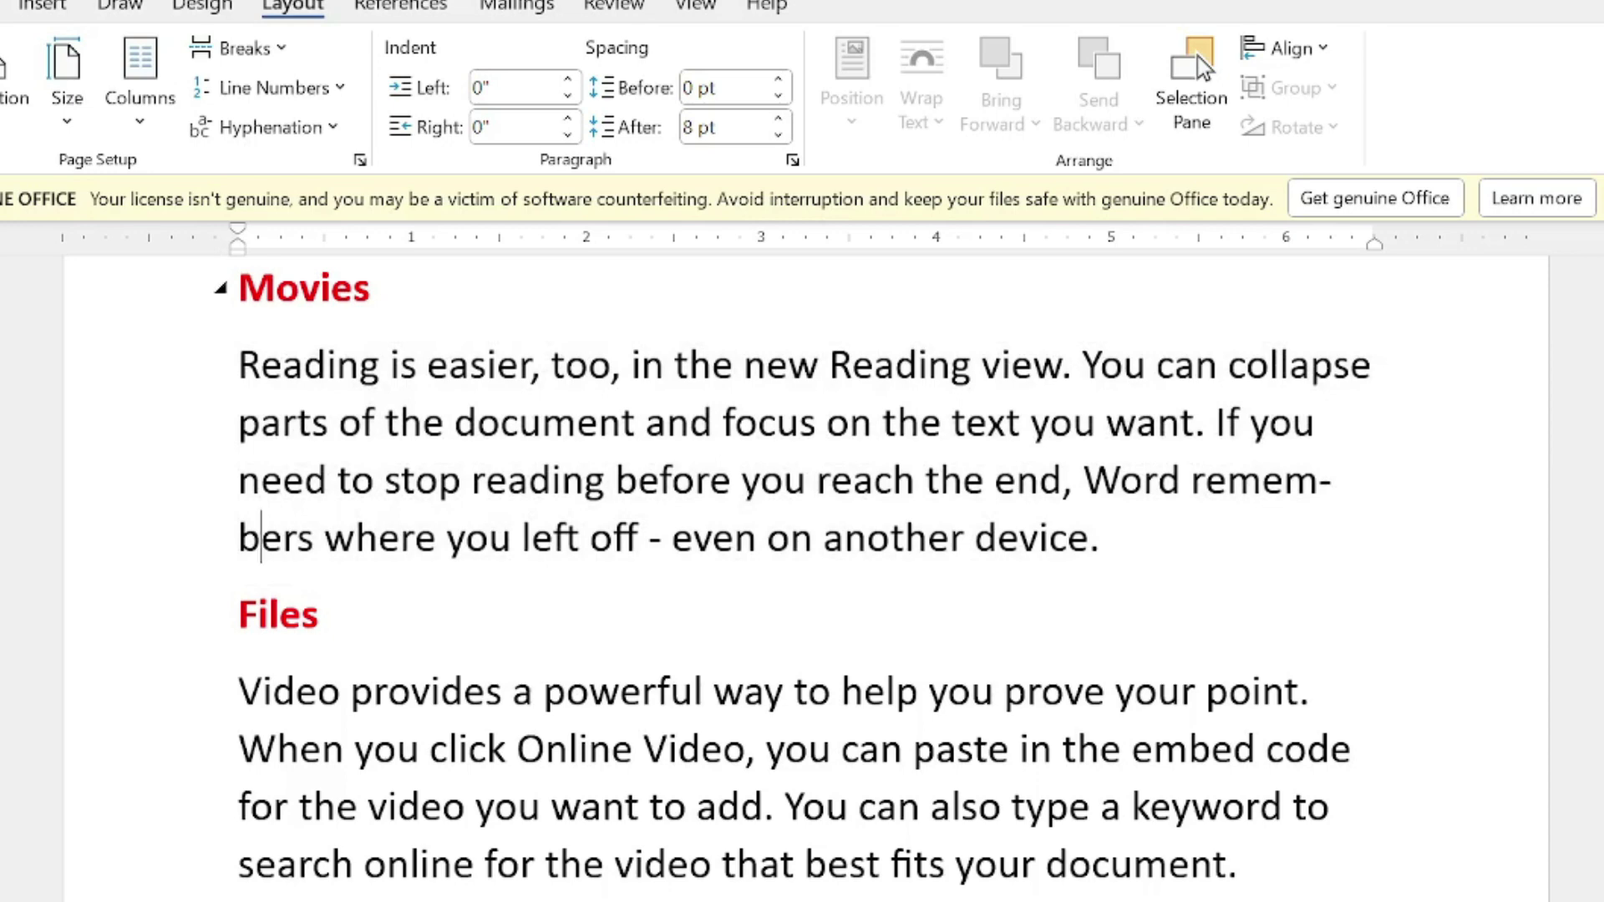
# - Select all text and tick Don't hyphenate so 'remembers' appears whole
pyautogui.hotkey('ctrl', 'a')
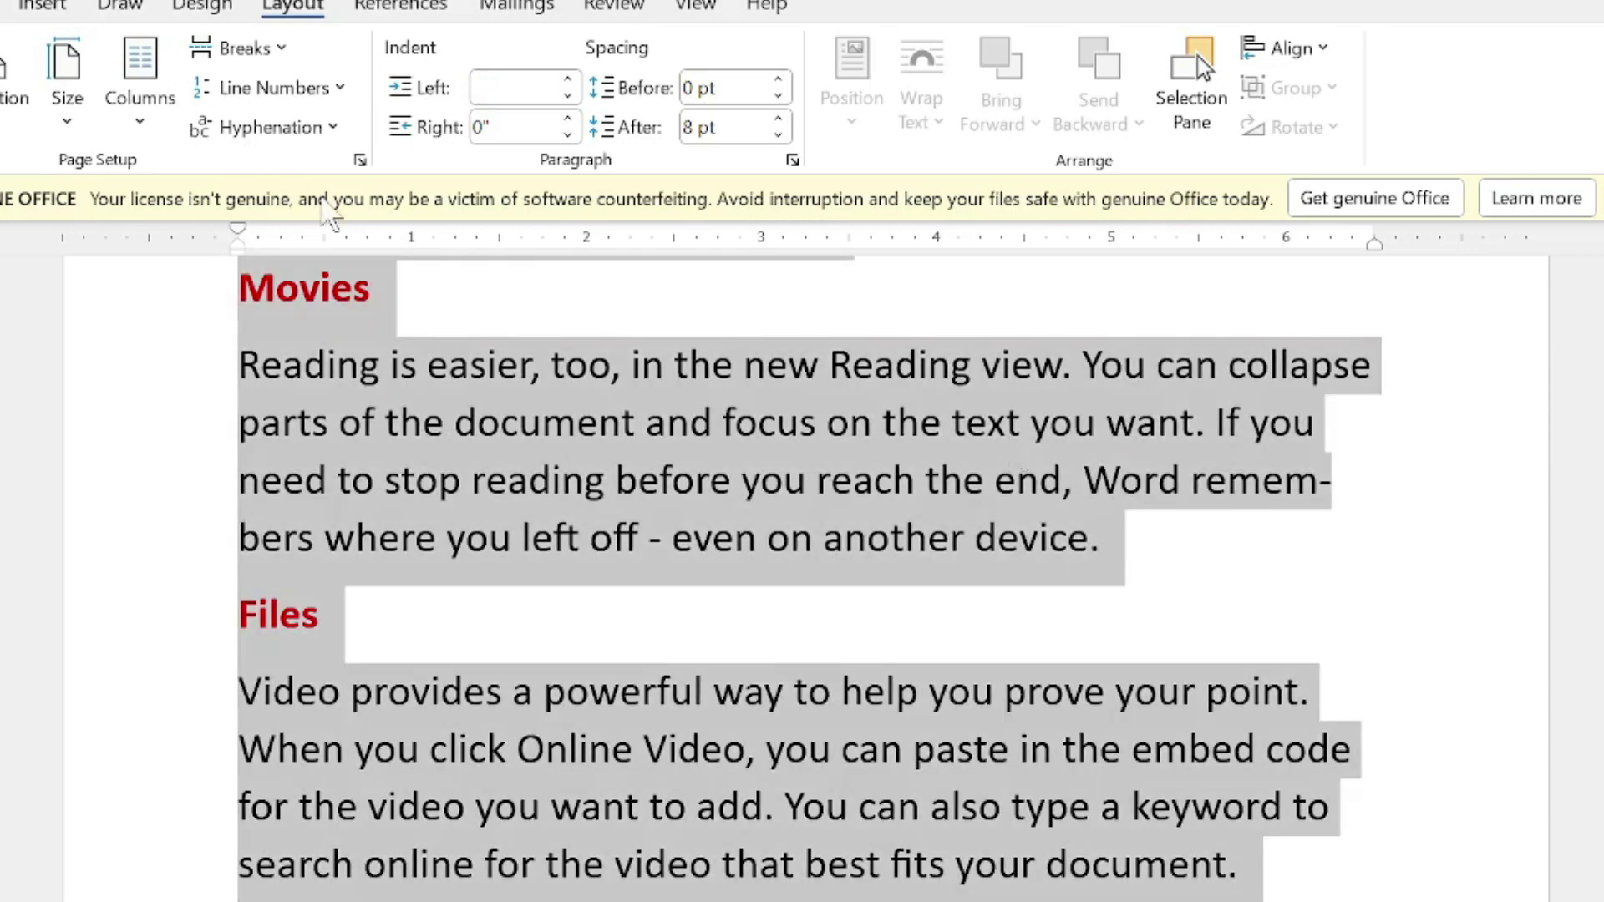
pyautogui.click(41, 5)
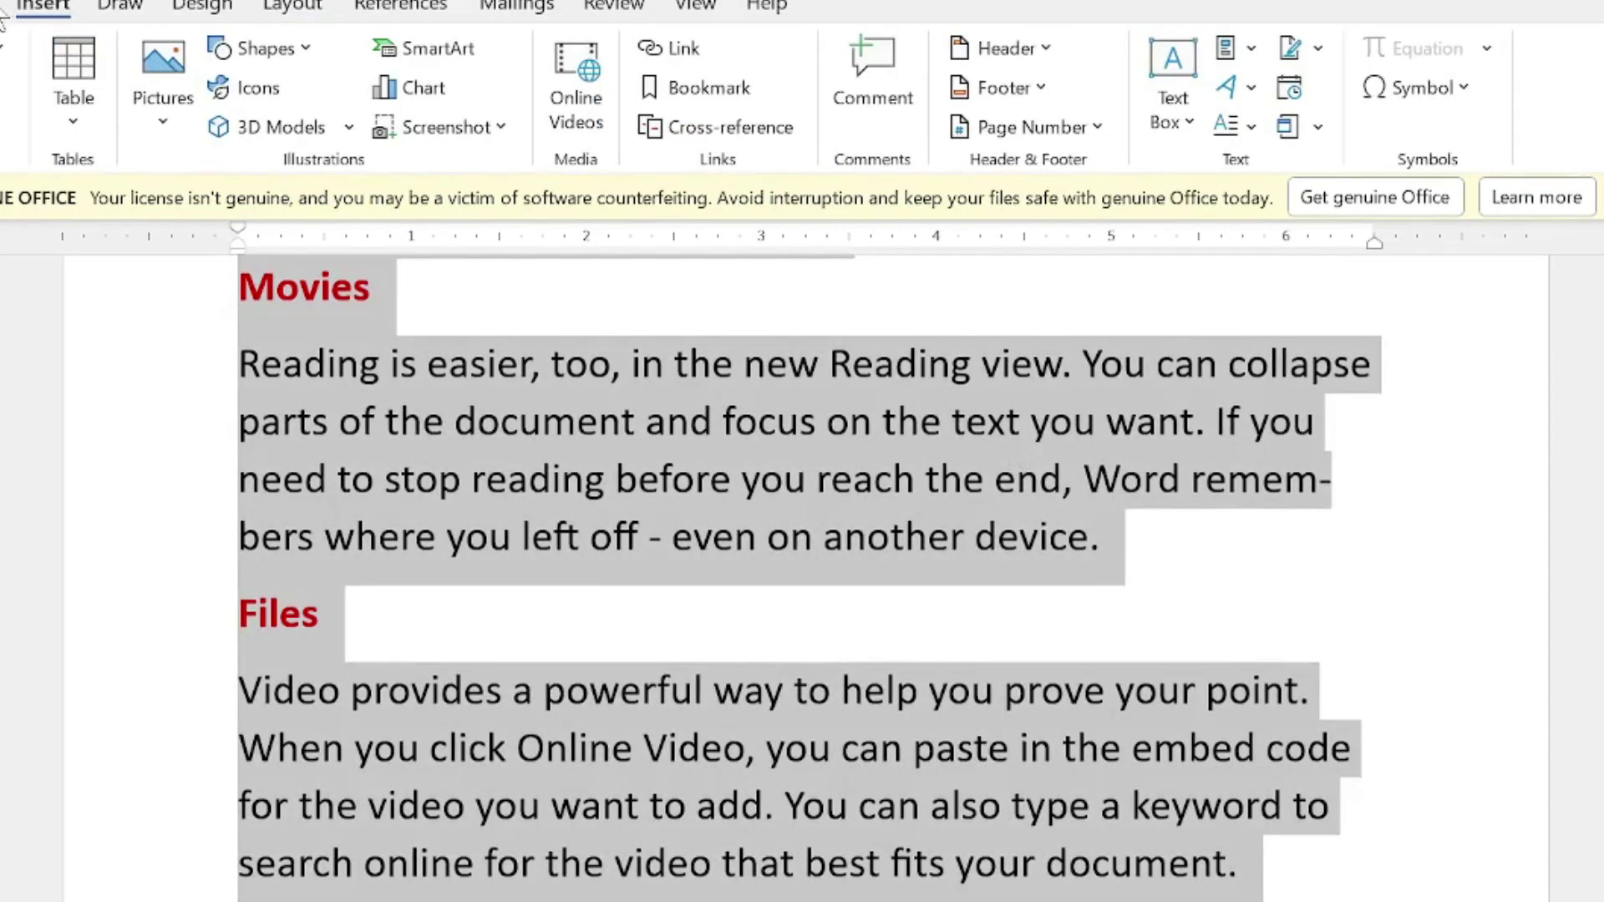
pyautogui.click(3, 7)
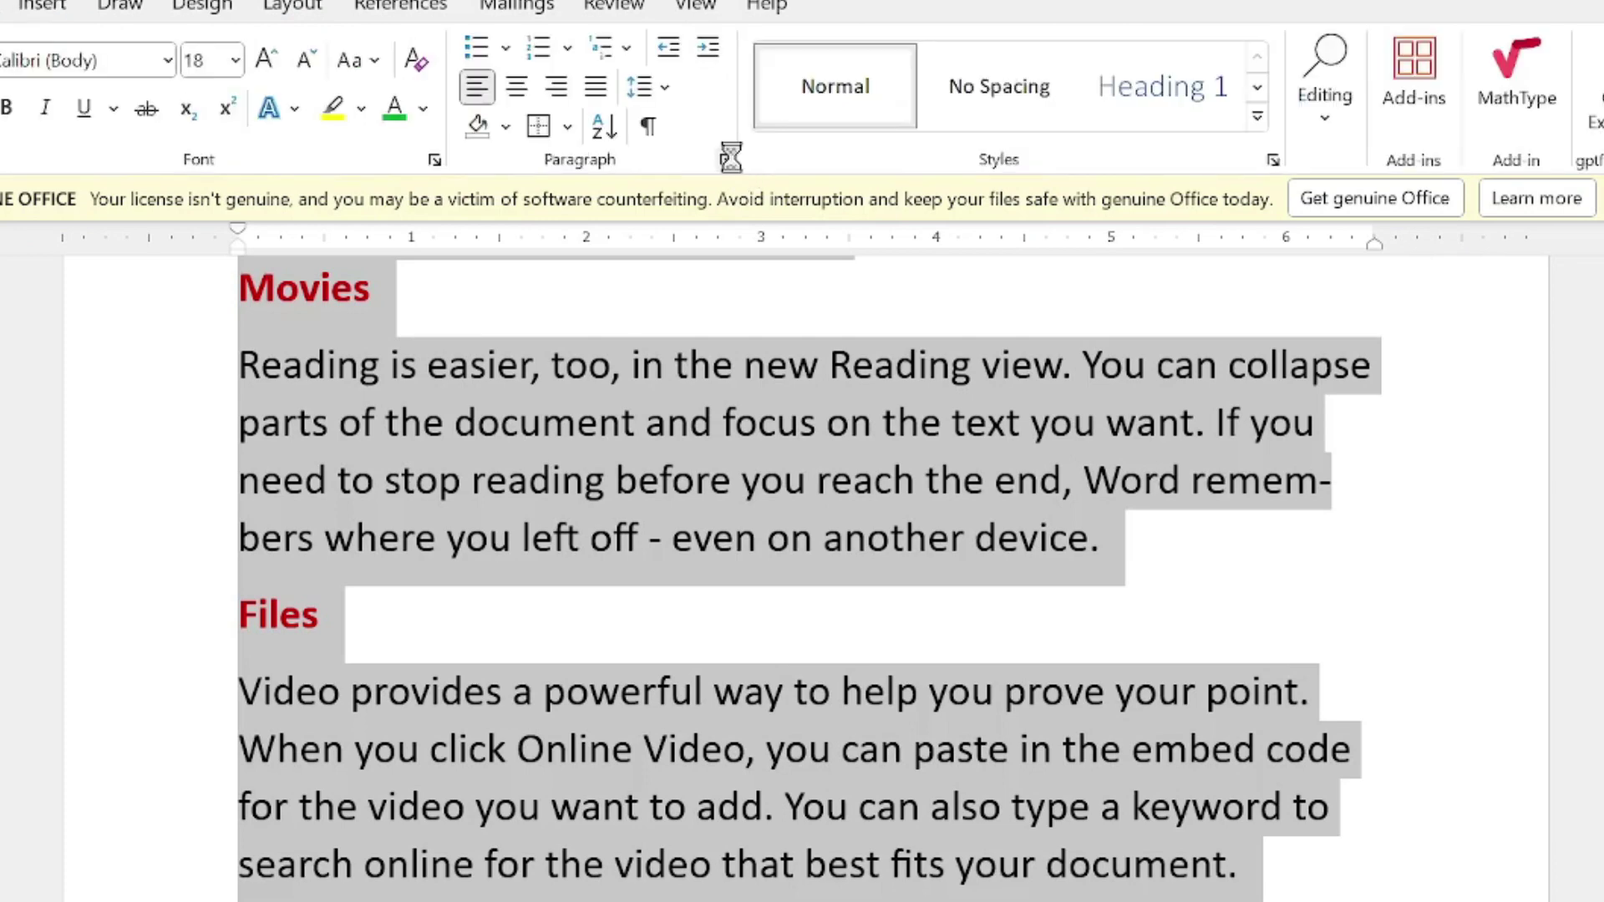
pyautogui.click(725, 159)
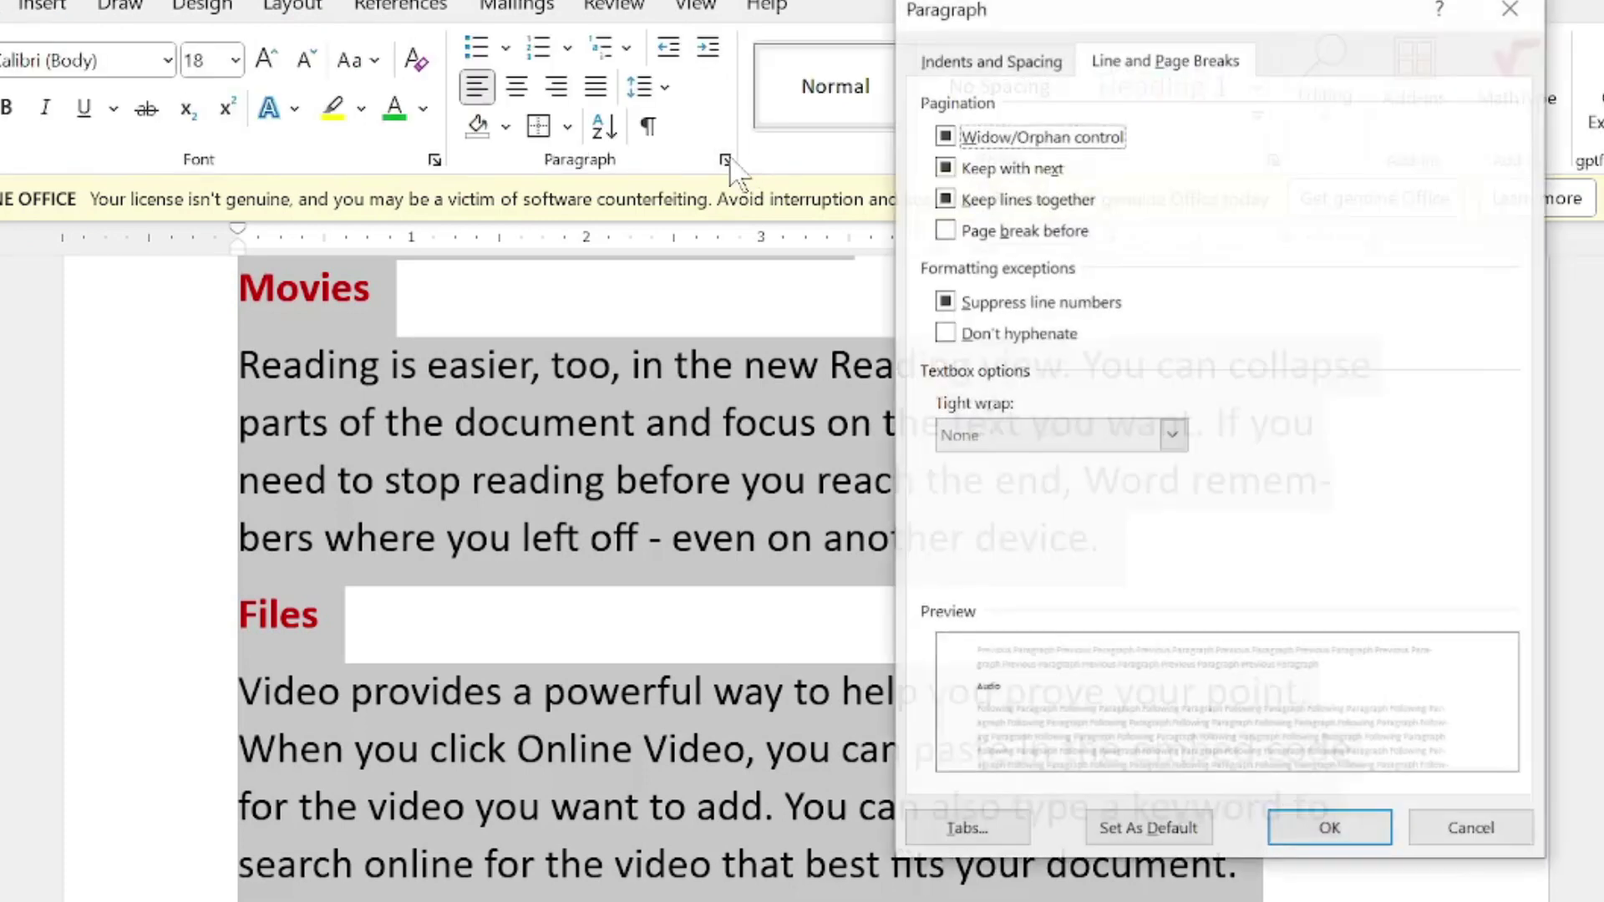
pyautogui.click(945, 334)
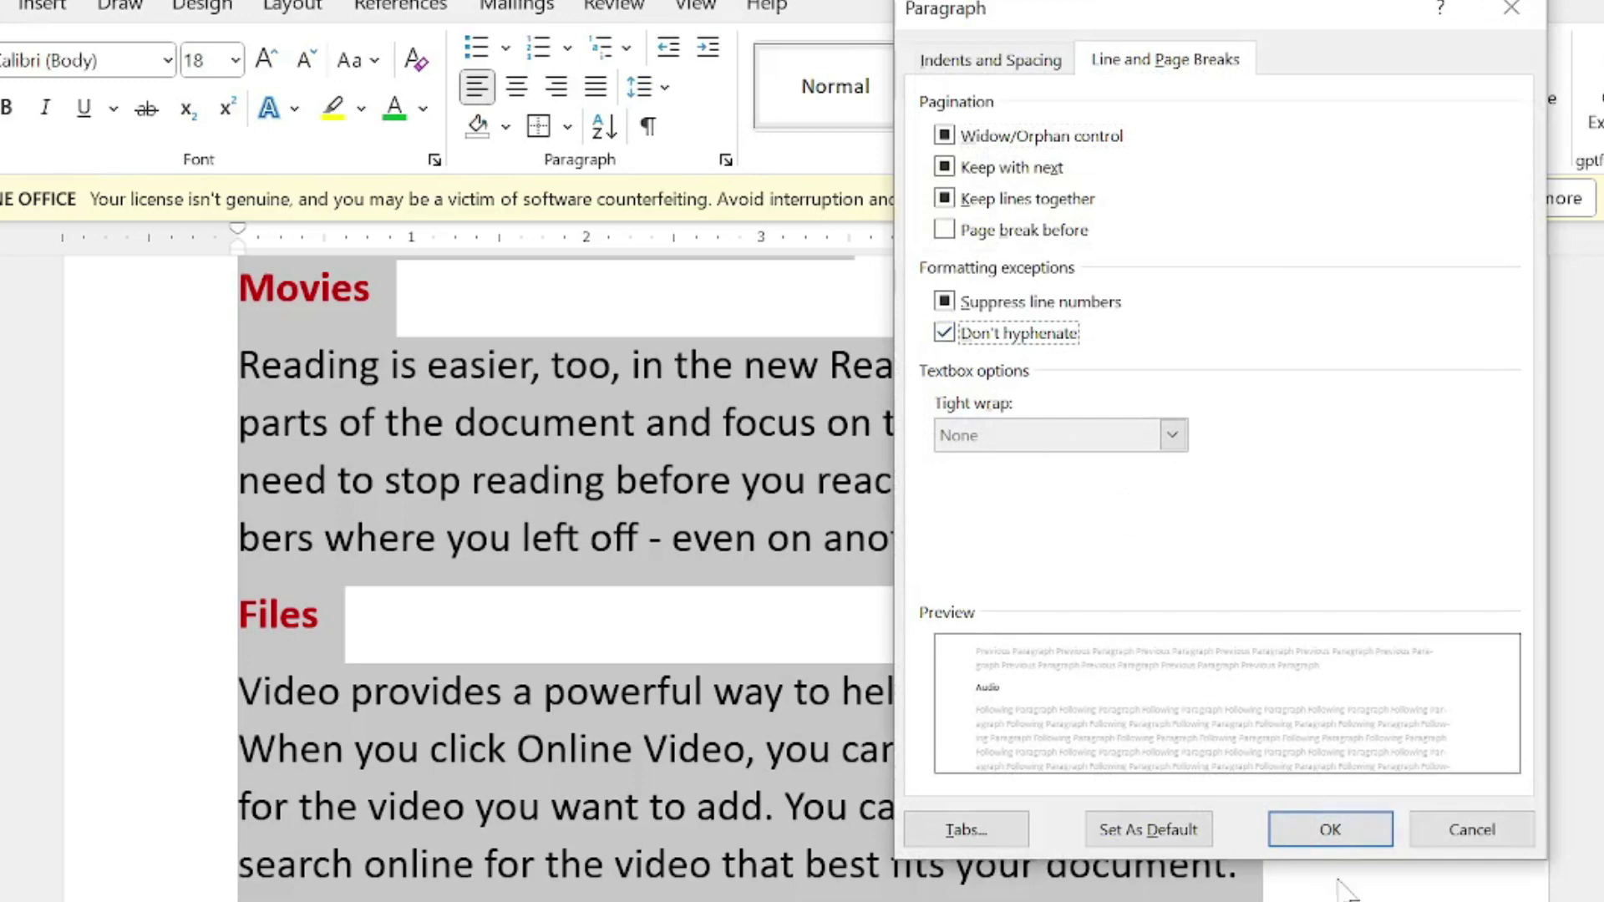
pyautogui.click(1324, 827)
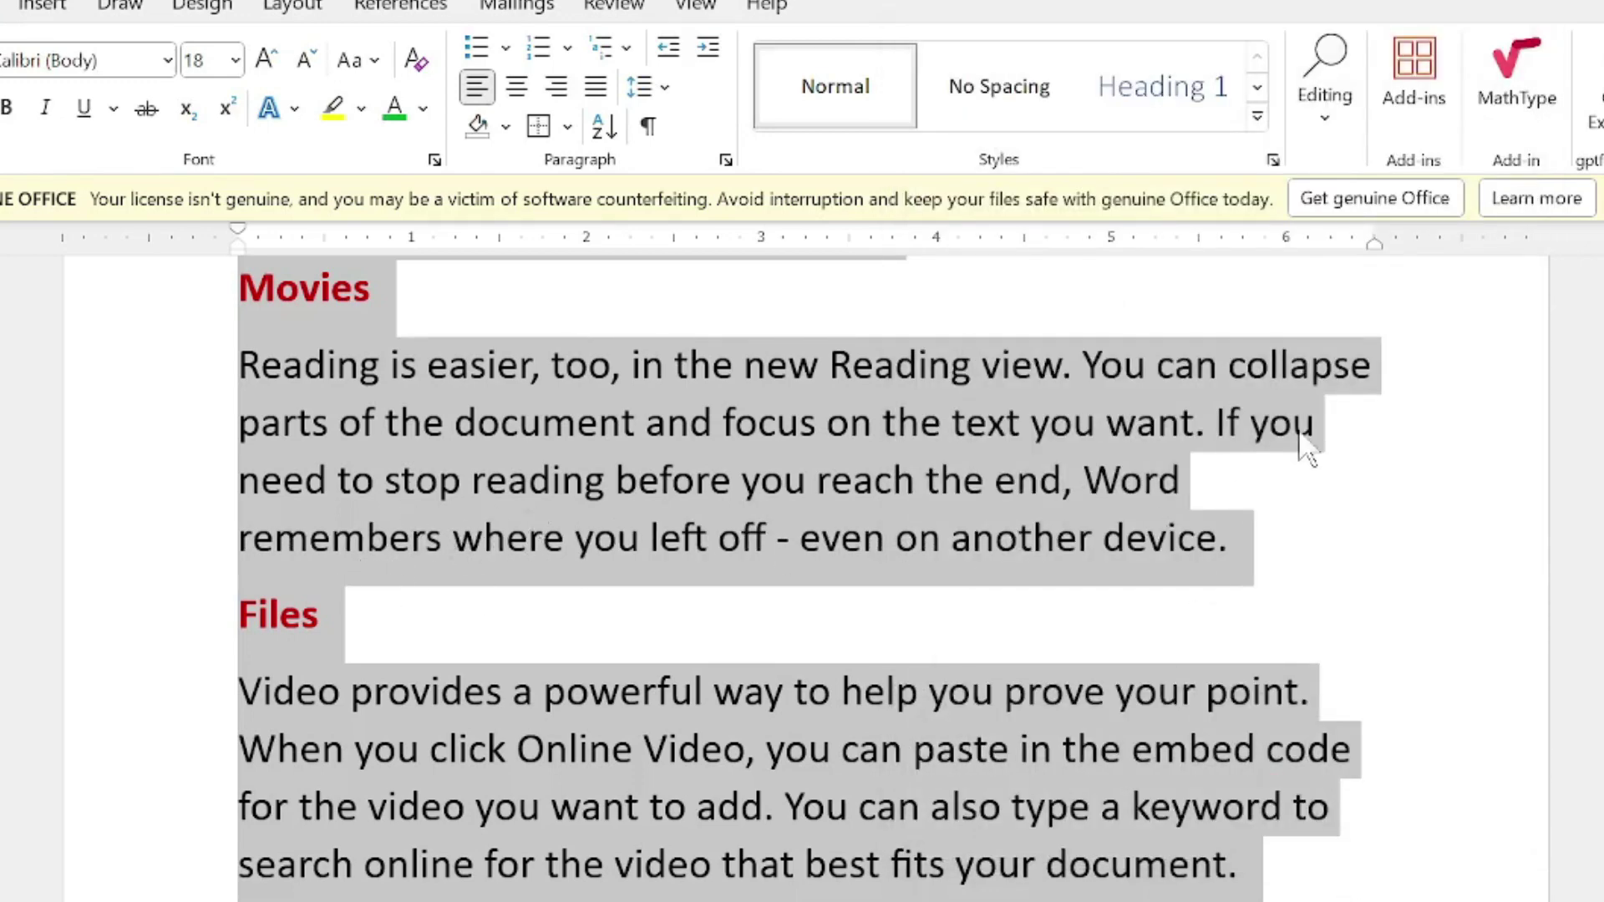
# - Open the Tabs dialog from the Paragraph settings
pyautogui.scroll(-2, 233, 606)
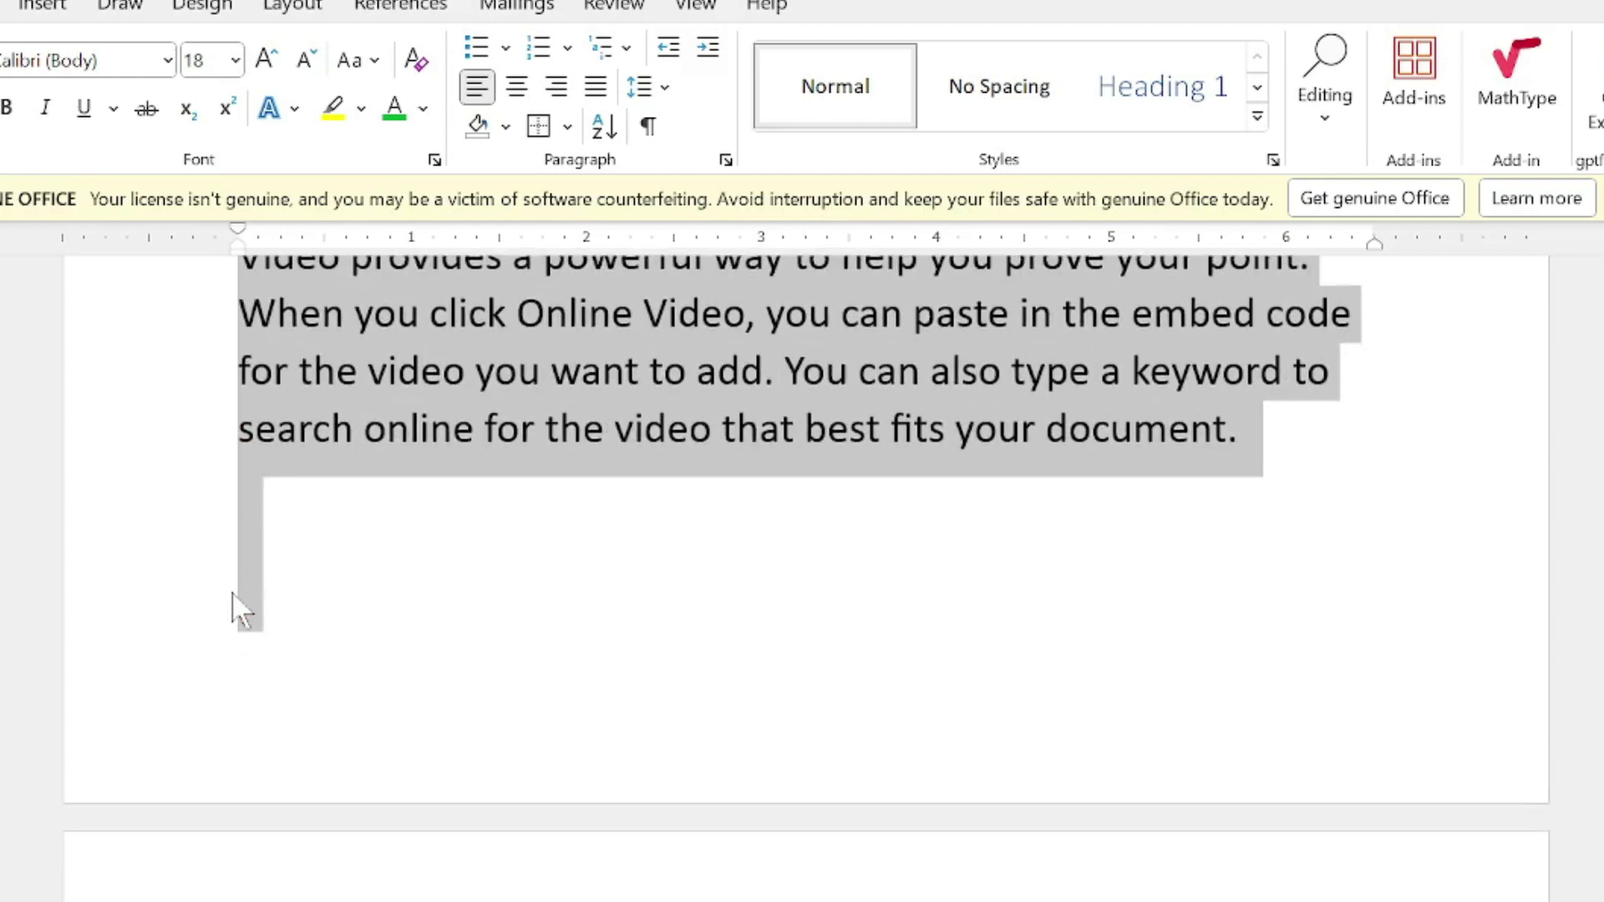
pyautogui.scroll(5, 234, 606)
pyautogui.scroll(1, 233, 605)
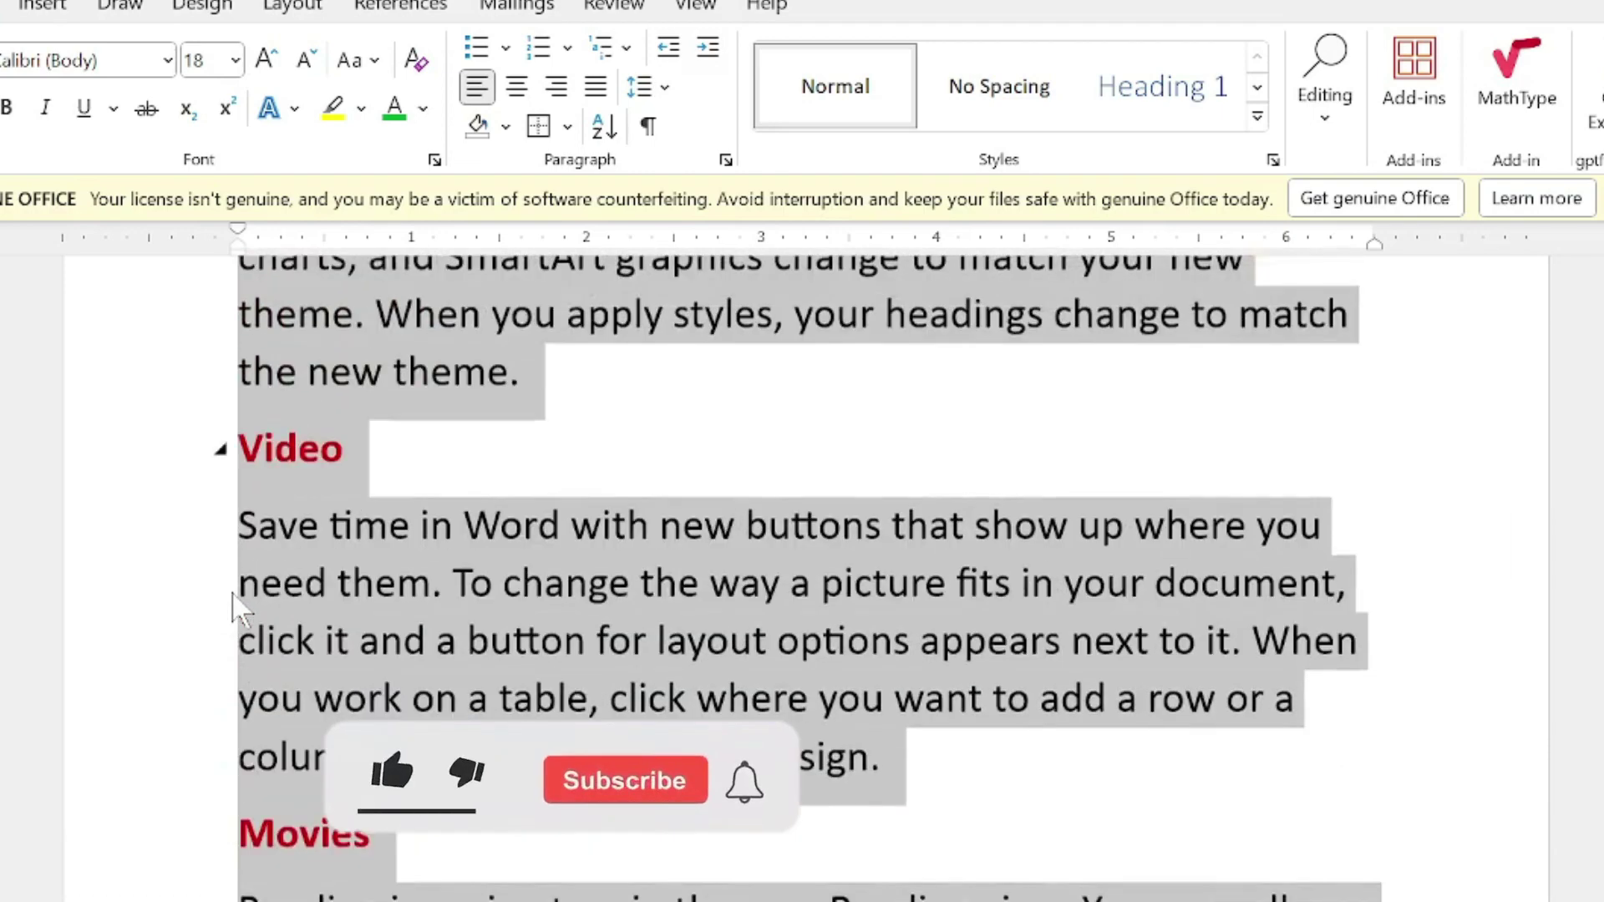
pyautogui.scroll(2, 233, 605)
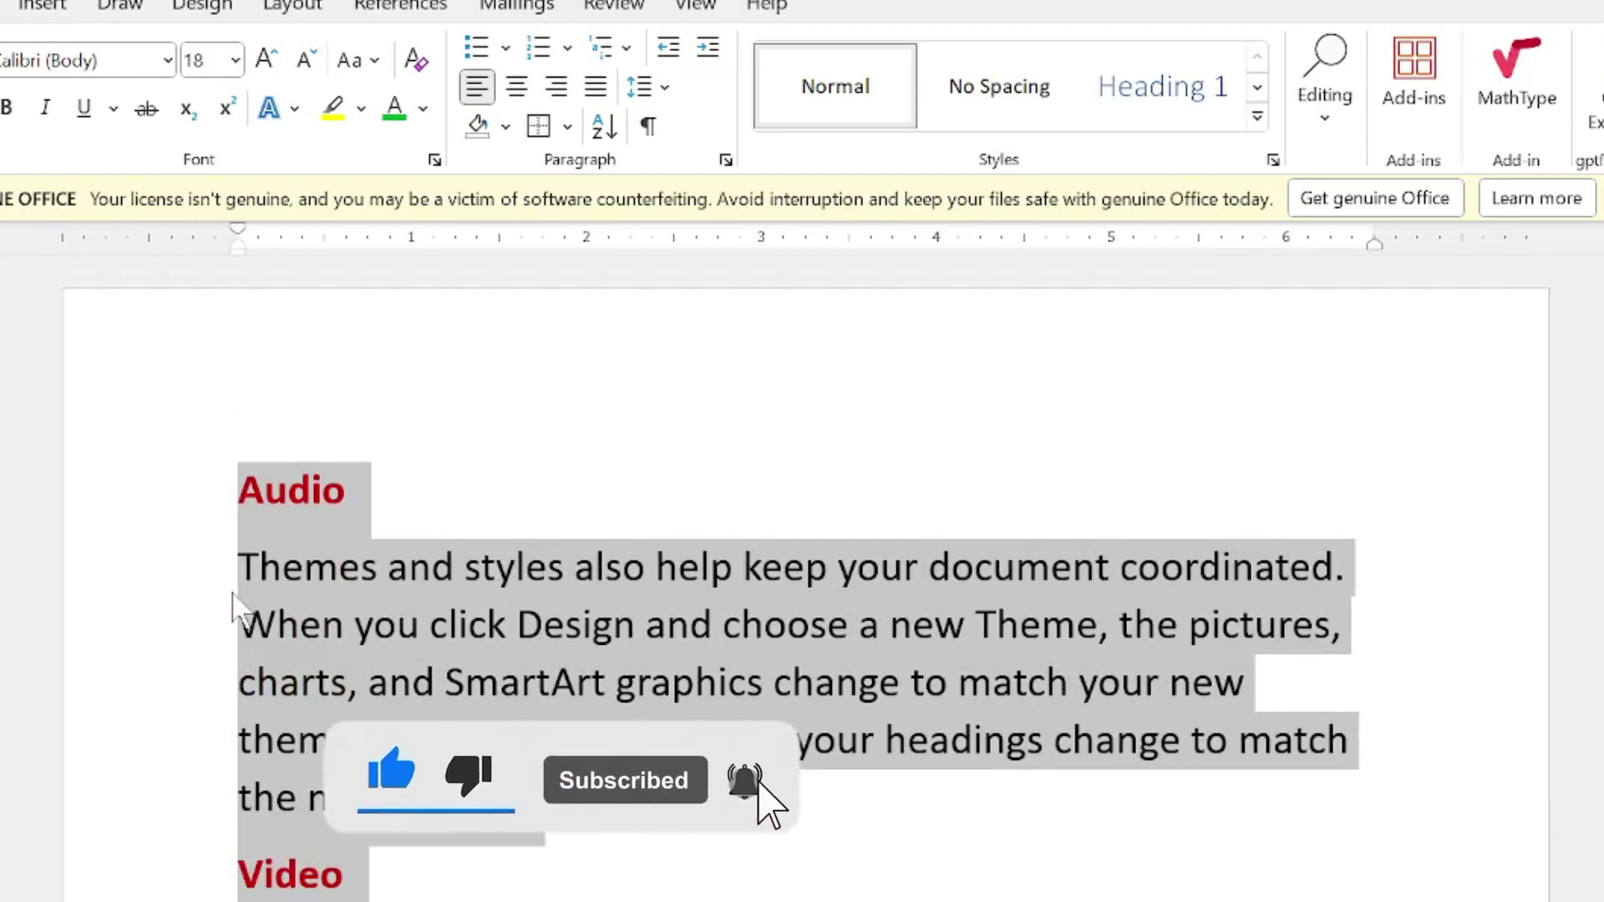
pyautogui.click(726, 161)
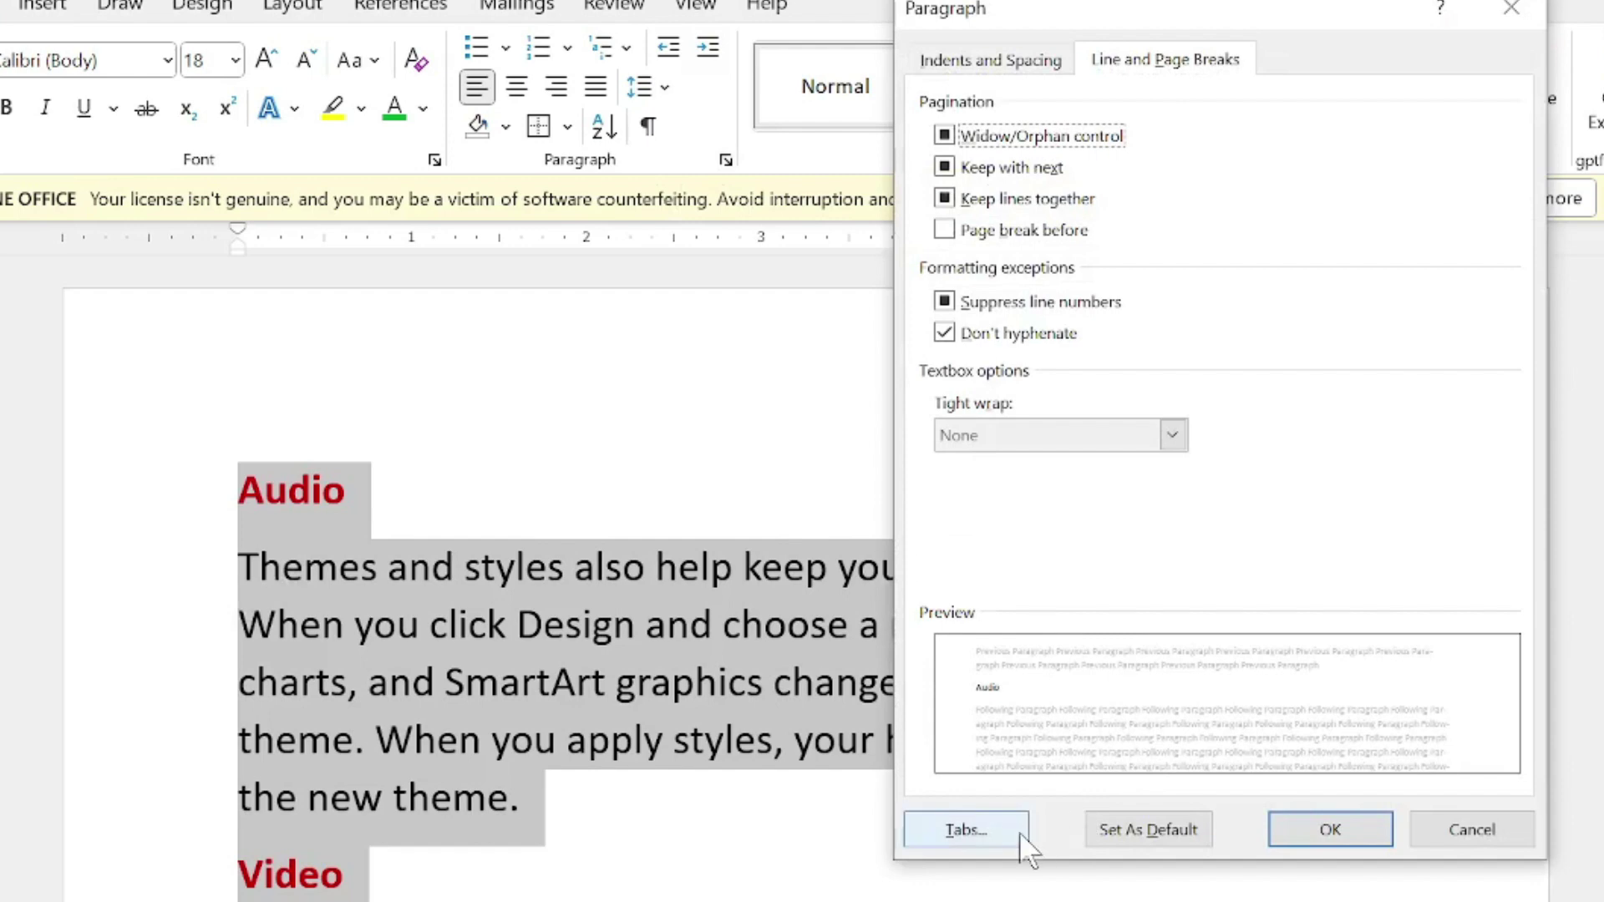
pyautogui.click(1026, 833)
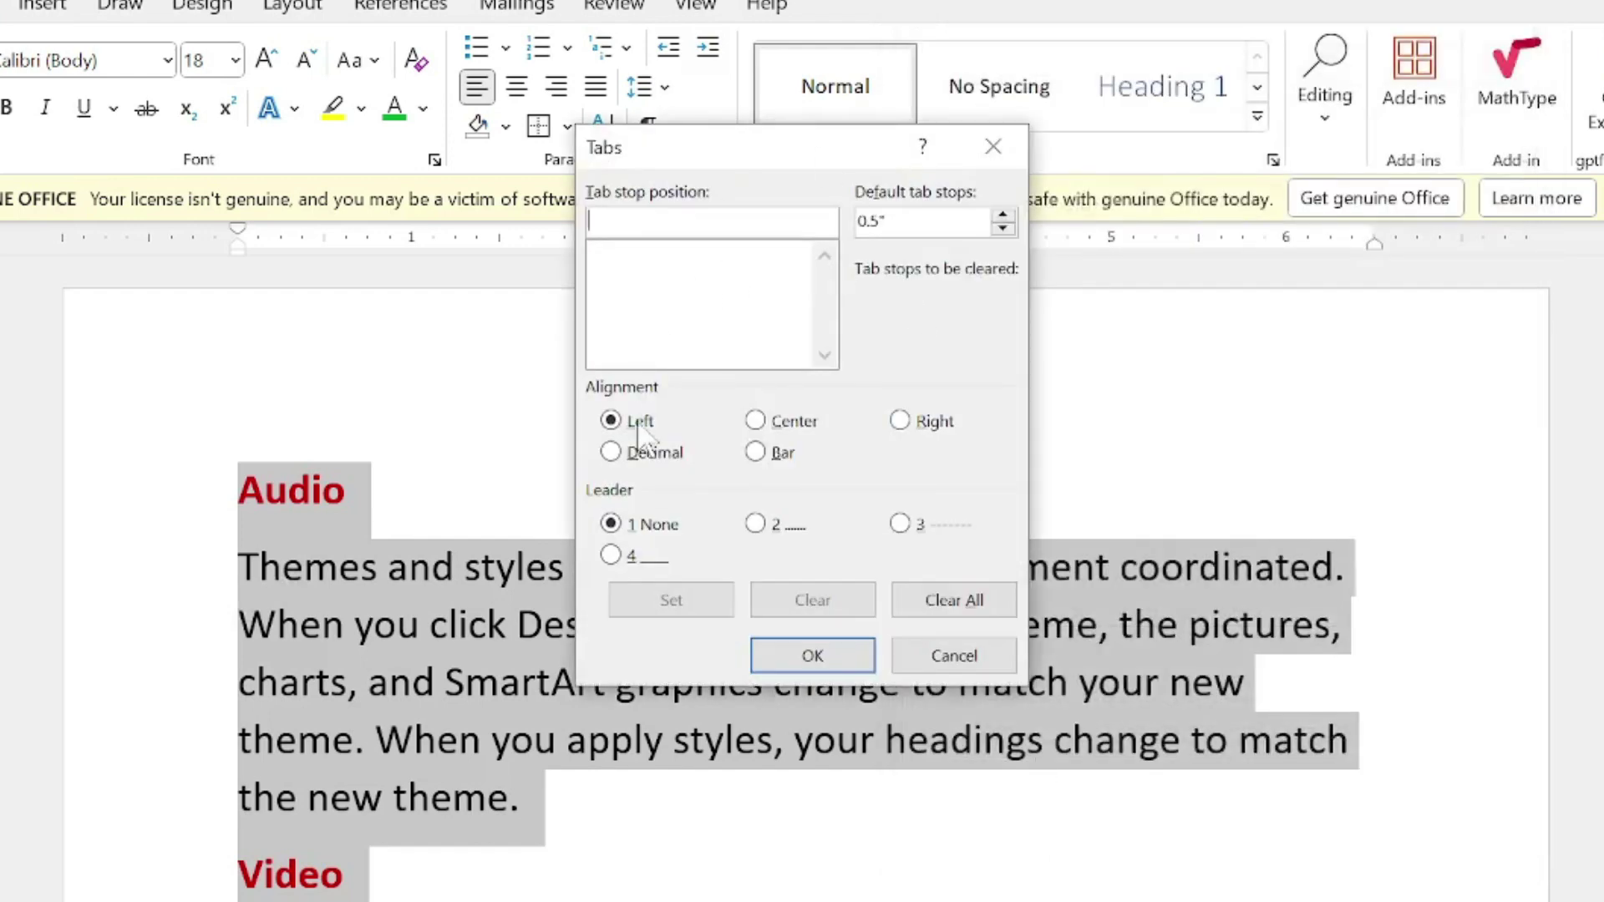